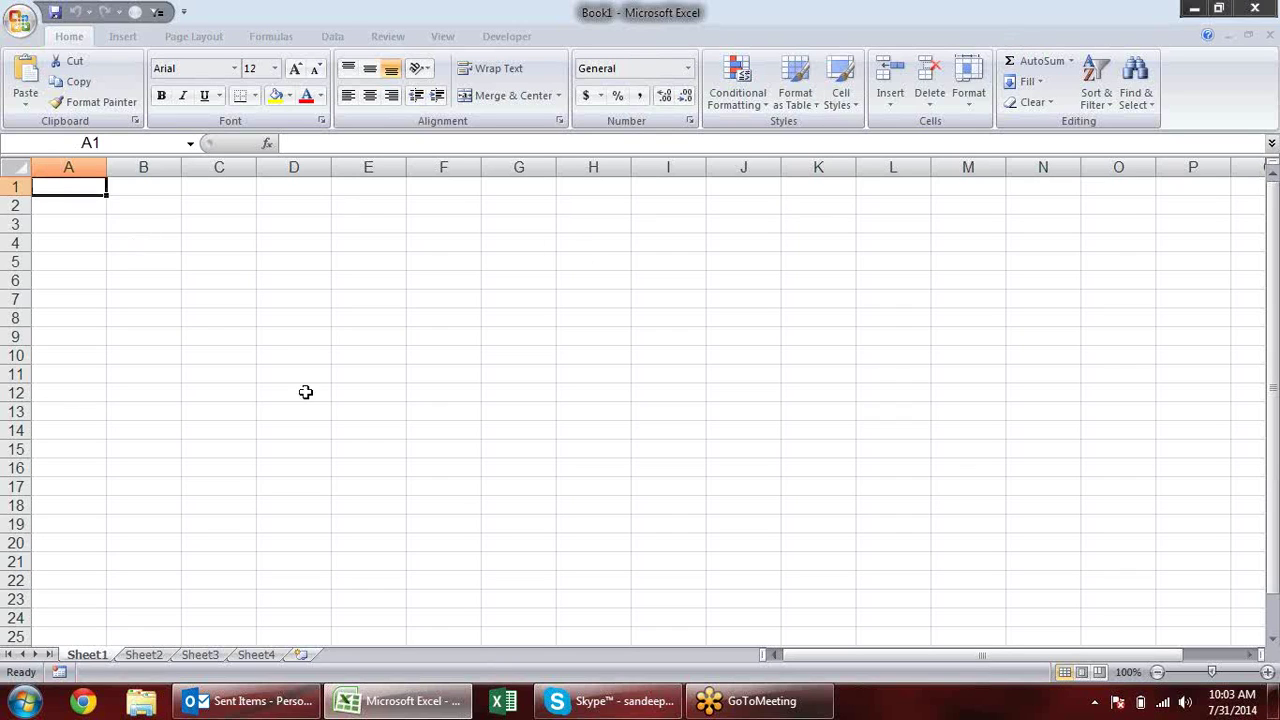
# Insert today's date, 7/31/2014, into cell B2 with Ctrl+;.
pyautogui.click(139, 207)
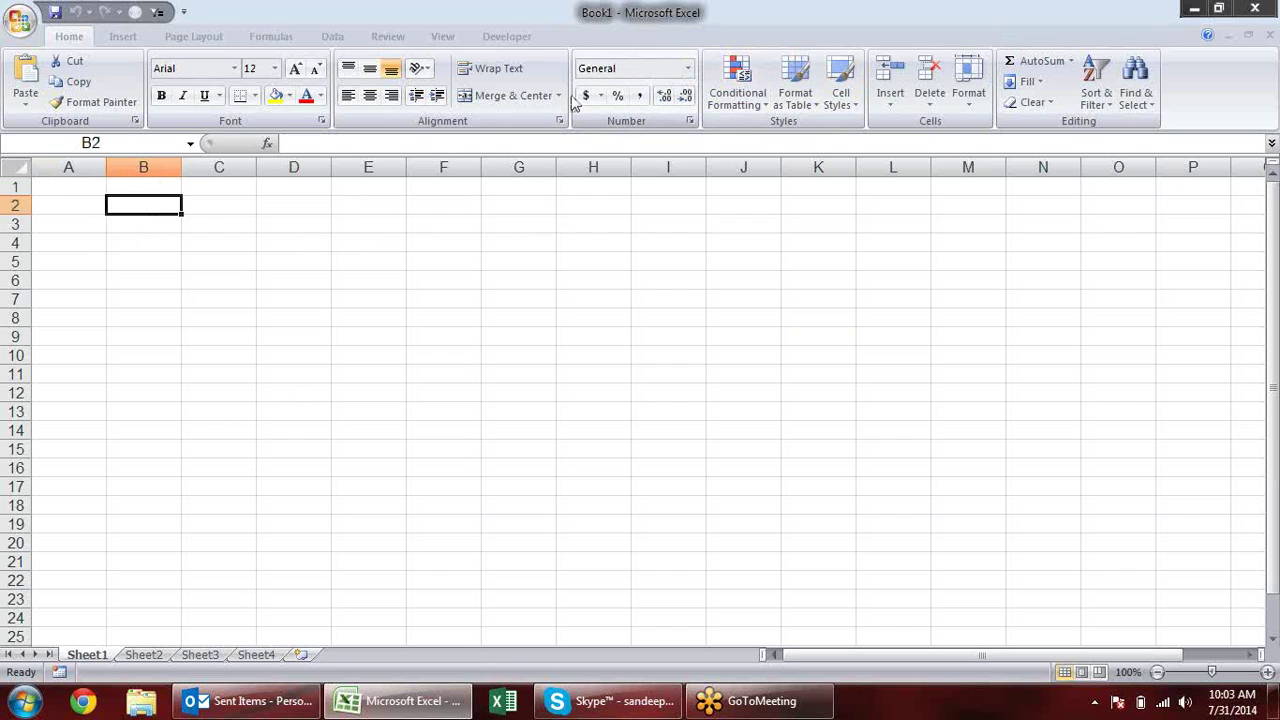
pyautogui.hotkey('ctrl', ';')
pyautogui.press('Return')
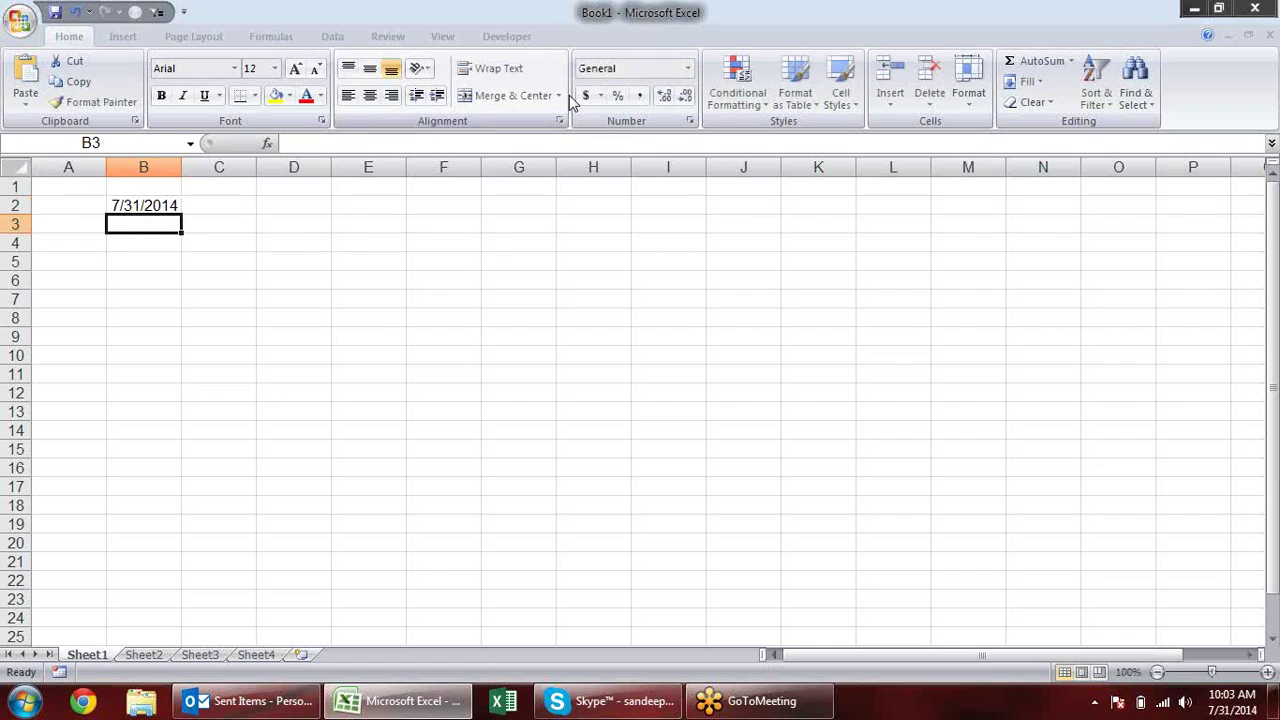
pyautogui.click(155, 205)
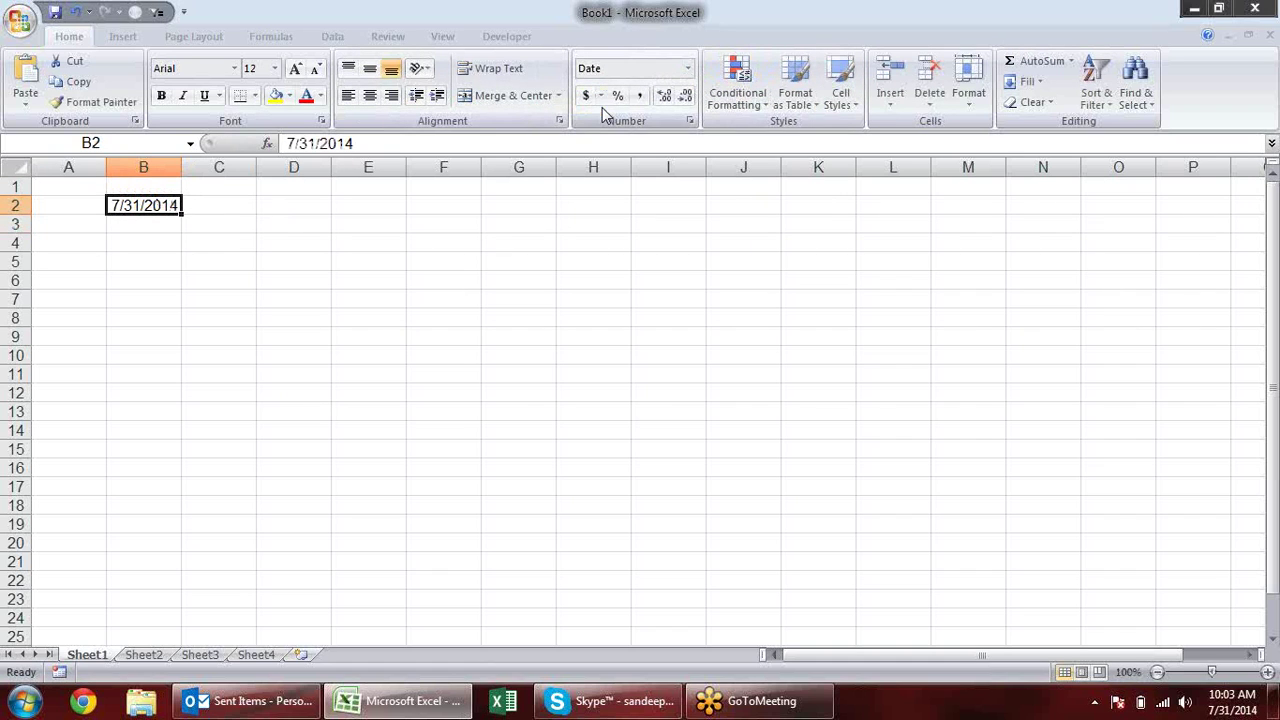
# Enter the number 12032 in cell B3.
pyautogui.press('Down')
pyautogui.write('12032')
pyautogui.press('Return')
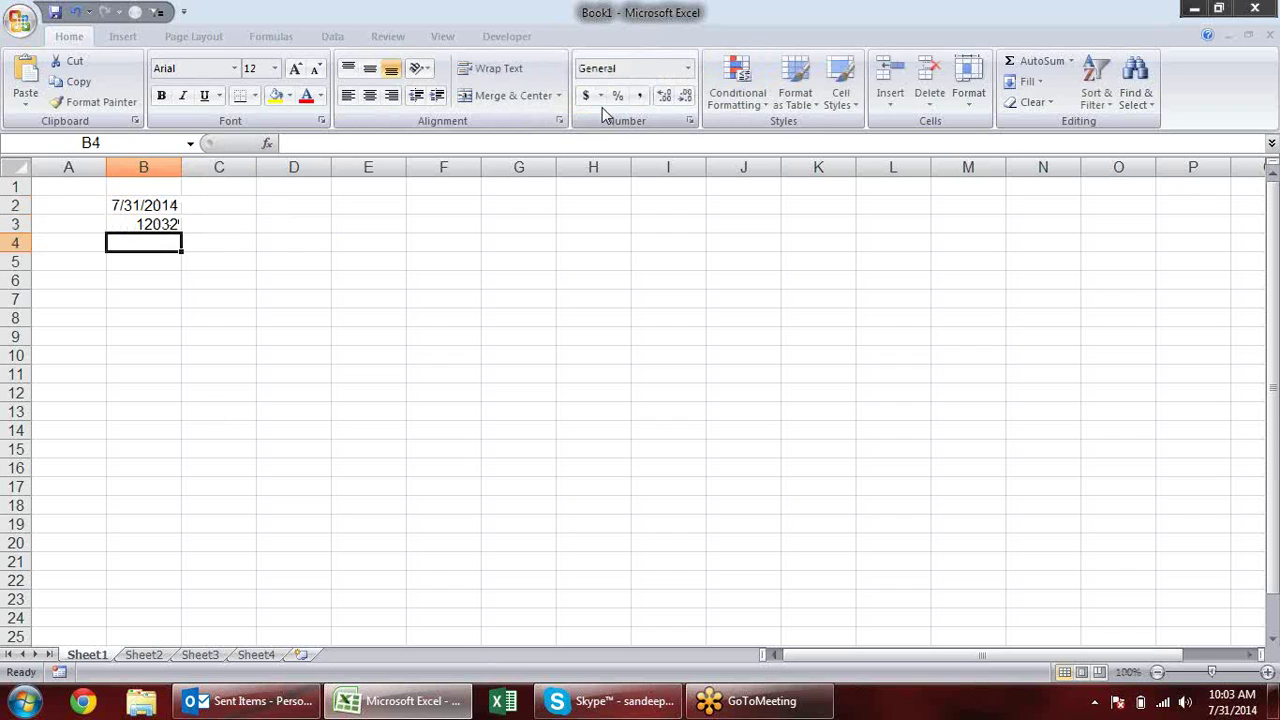
pyautogui.press('Up')
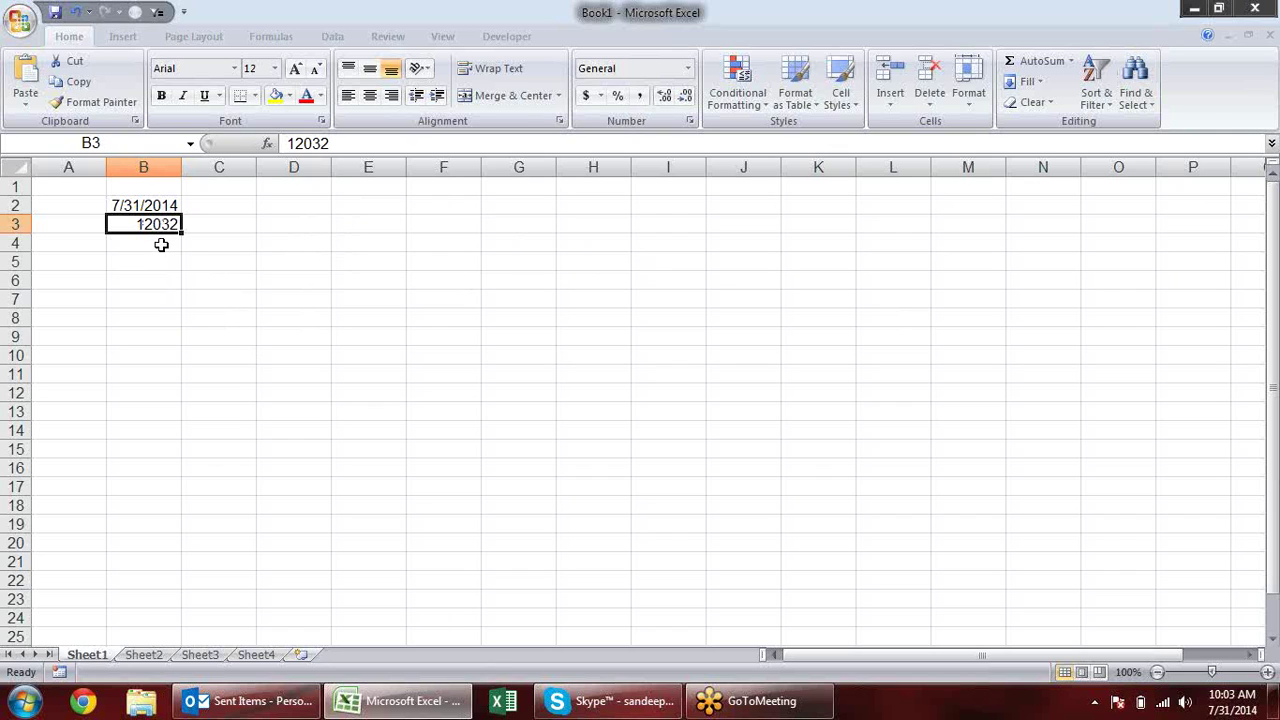
# Select A1:E14 and delete its contents to clear the date and number.
pyautogui.moveTo(320, 220); pyautogui.dragTo(299, 457)
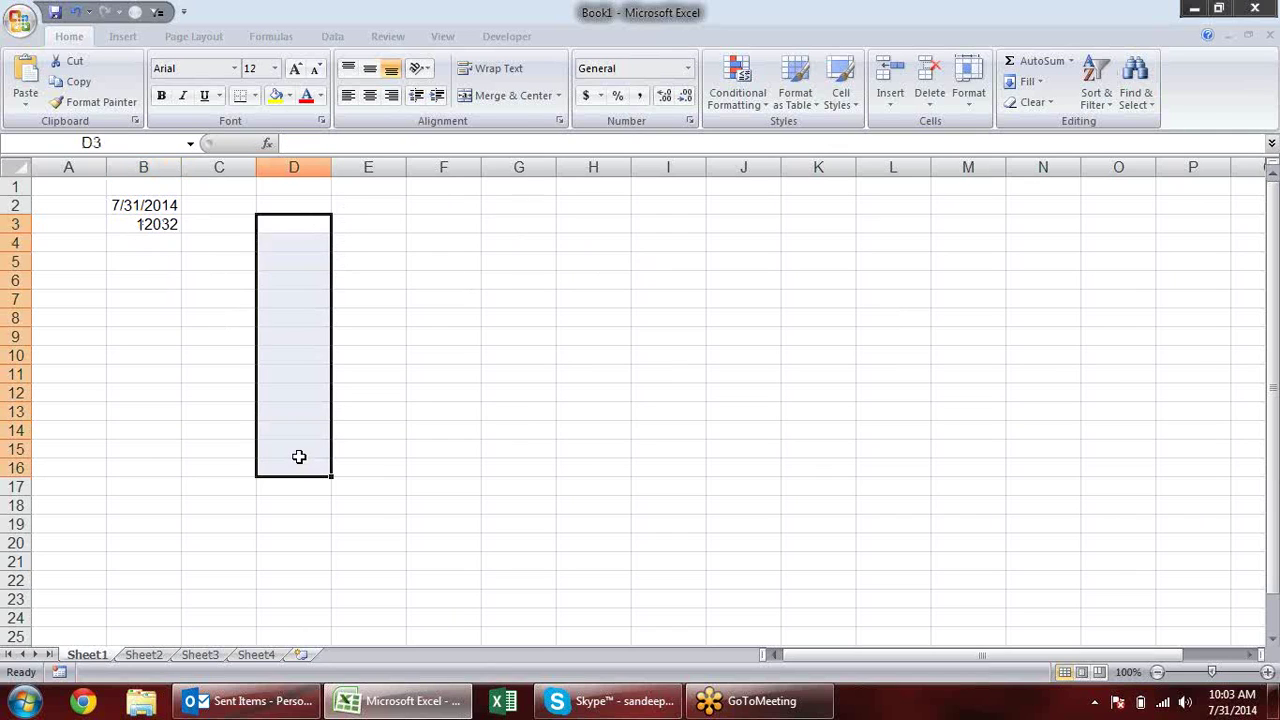
pyautogui.moveTo(90, 188); pyautogui.dragTo(397, 430)
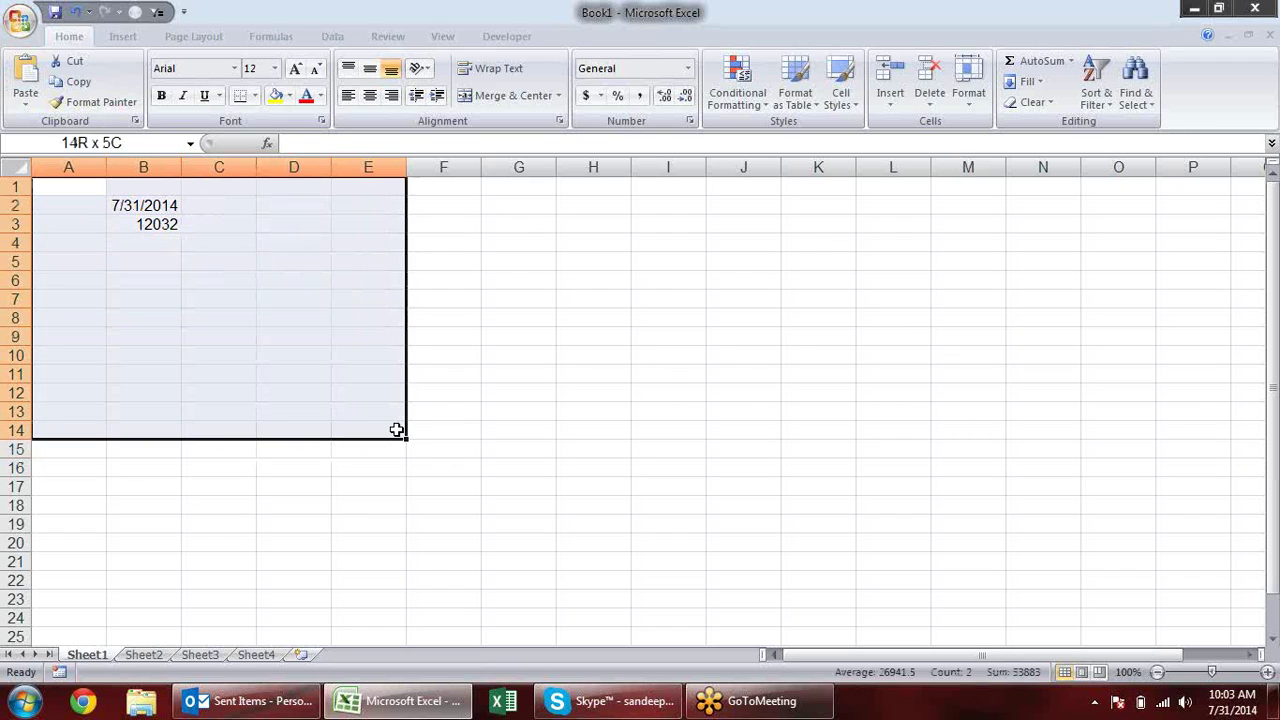
pyautogui.press('Delete')
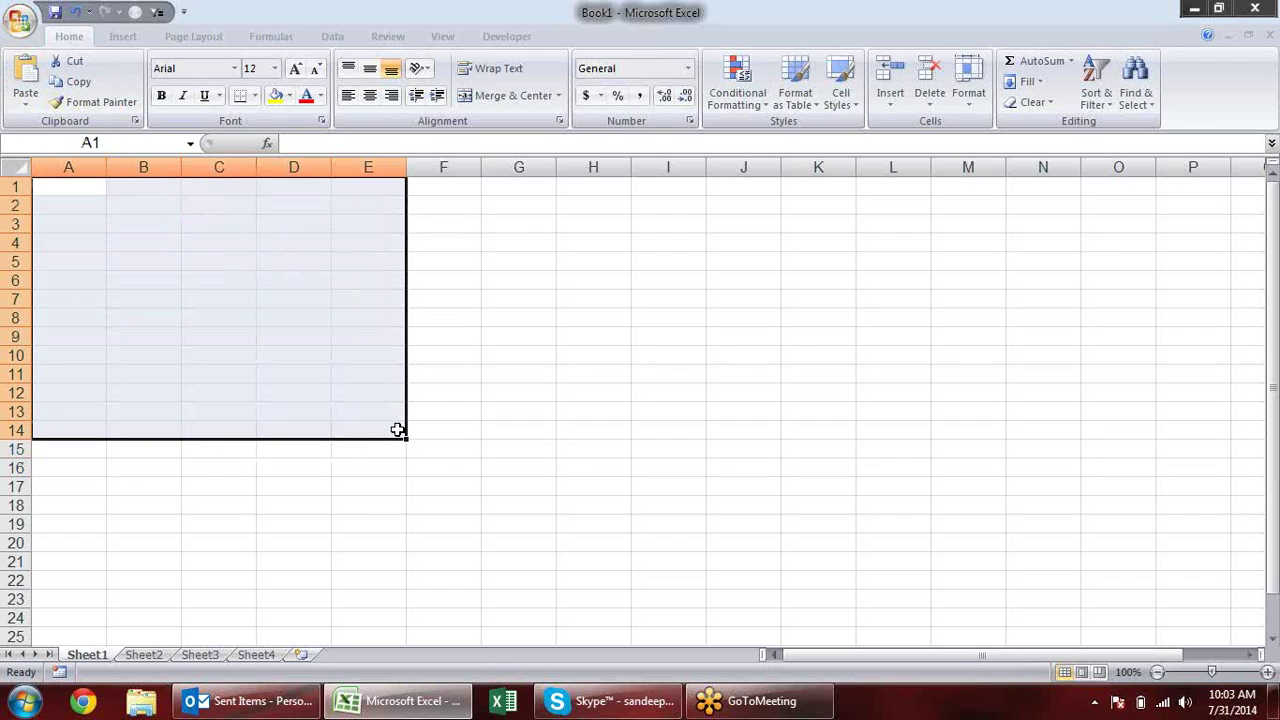
pyautogui.click(638, 368)
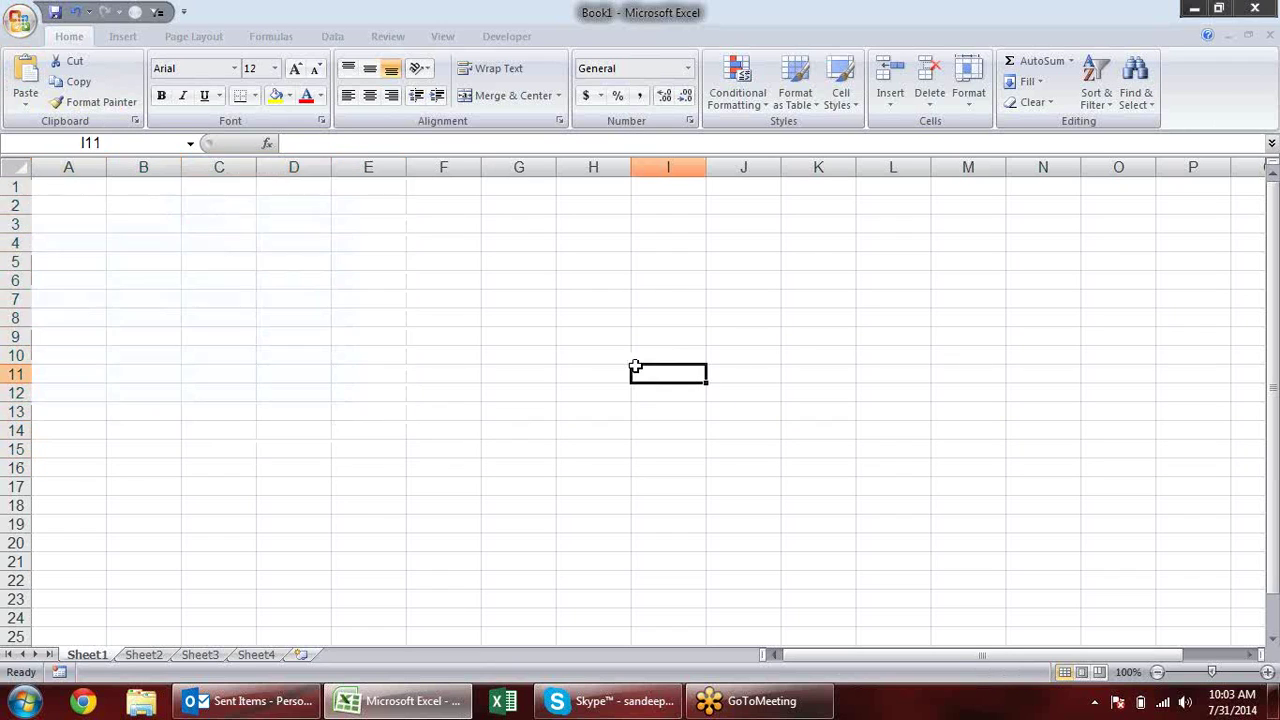
# Open and close Format Cells from the Number group and from A2's right-click menu.
pyautogui.click(689, 121)
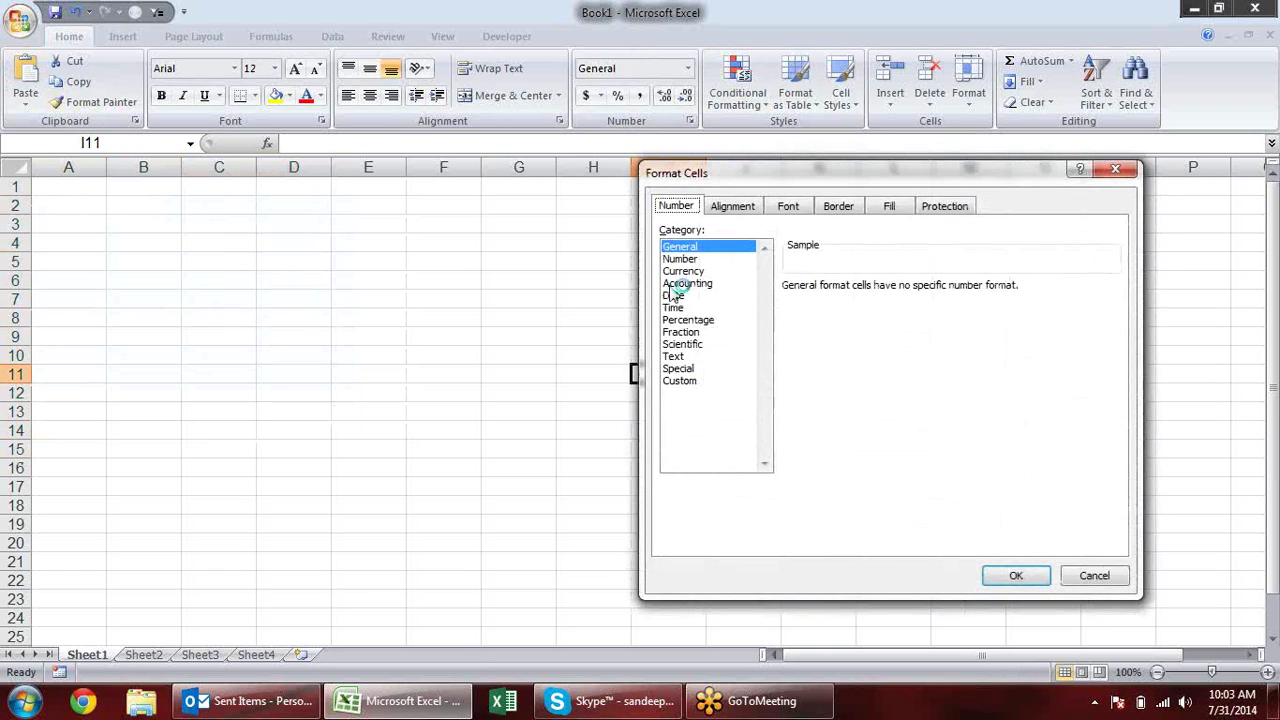
pyautogui.press('Escape')
pyautogui.rightClick(86, 204)
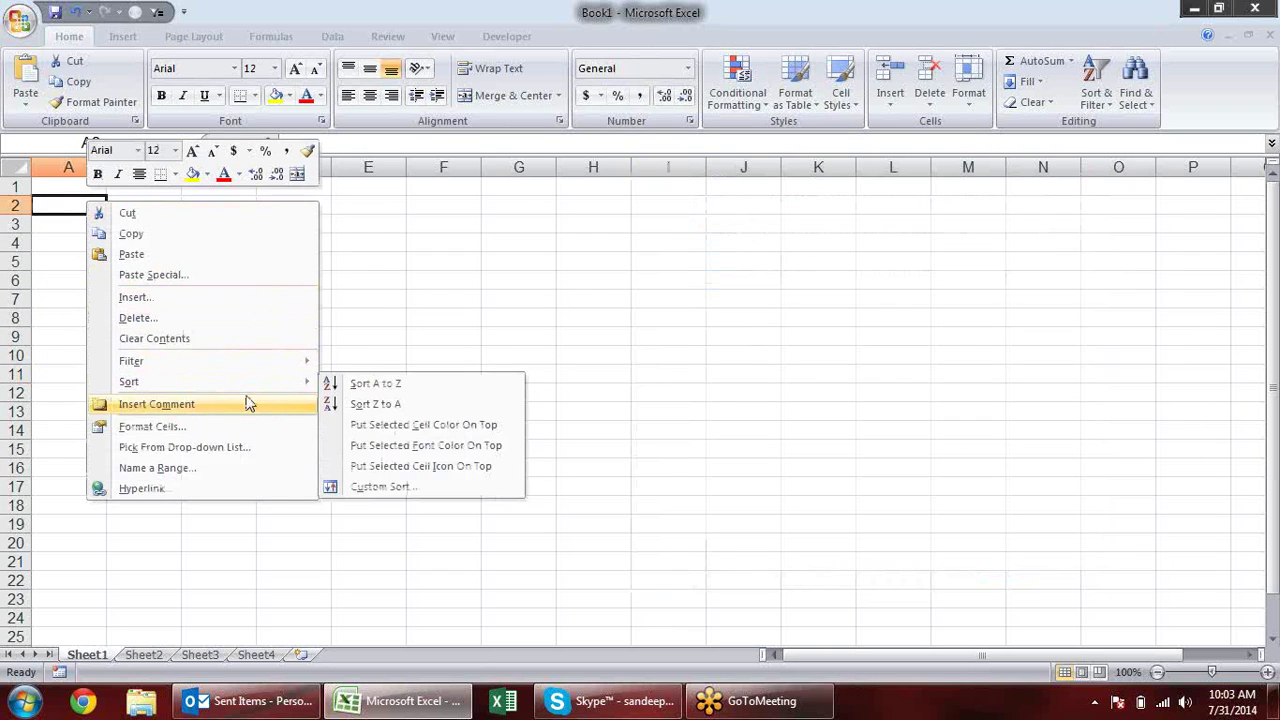
pyautogui.click(249, 430)
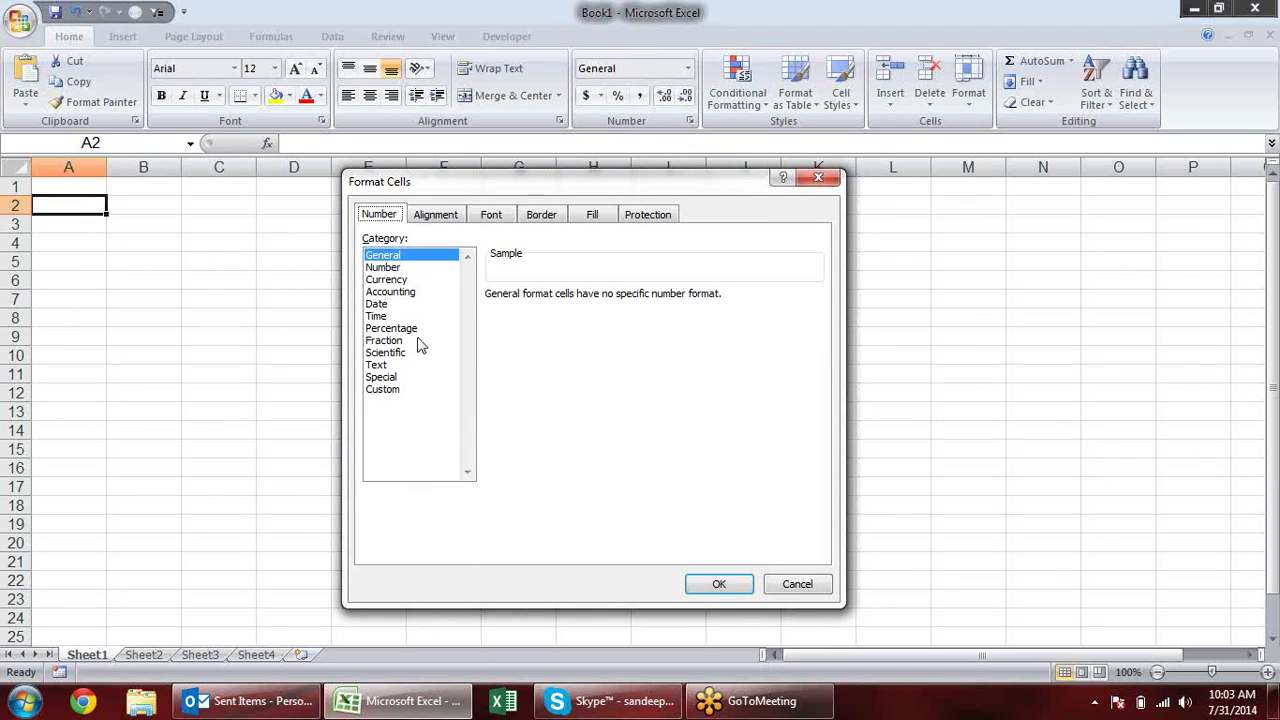
pyautogui.click(818, 178)
pyautogui.click(173, 244)
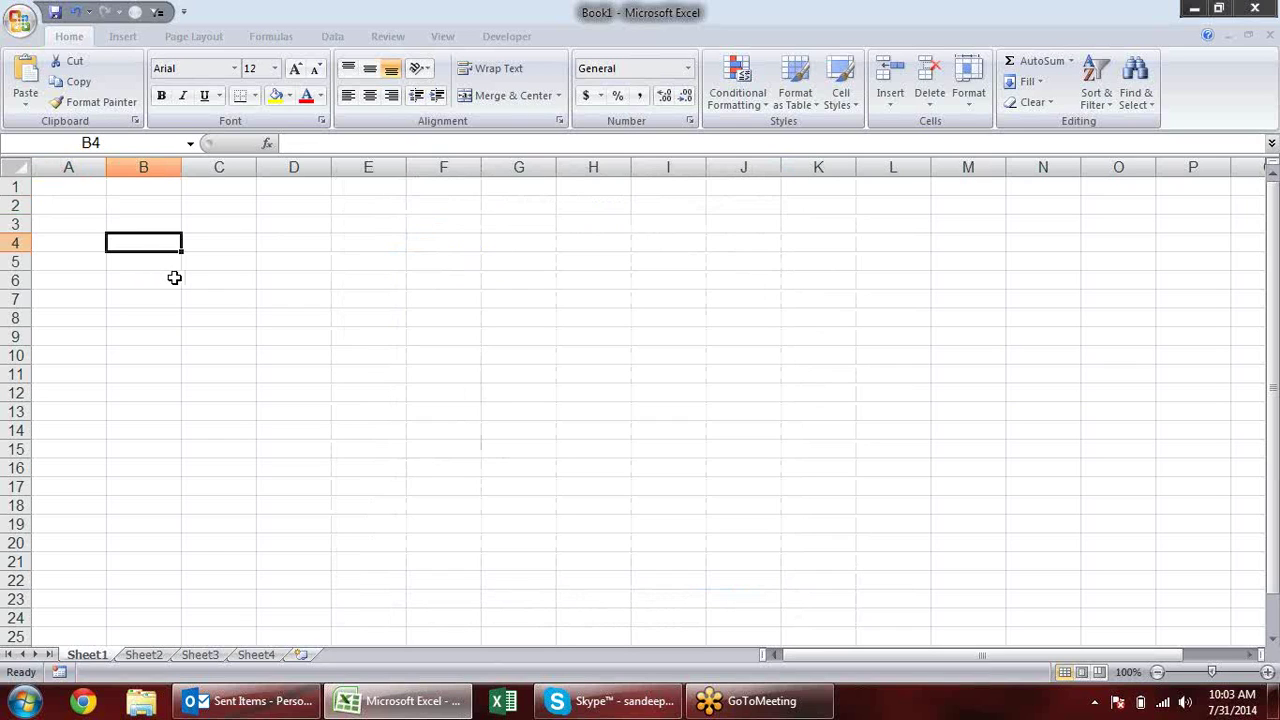
# Fill A4:A16 with =RANDBETWEEN(1000,9000), then paste them back as fixed values.
pyautogui.moveTo(70, 242); pyautogui.dragTo(88, 473)
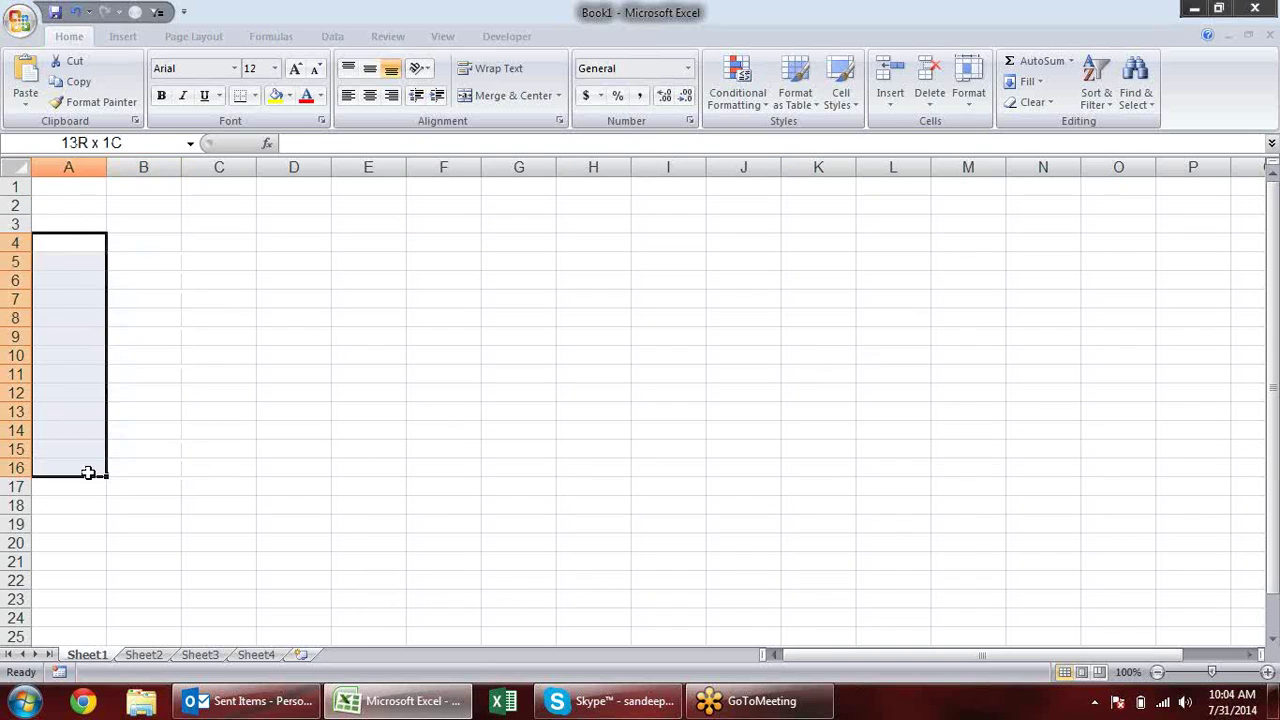
pyautogui.write('=ra')
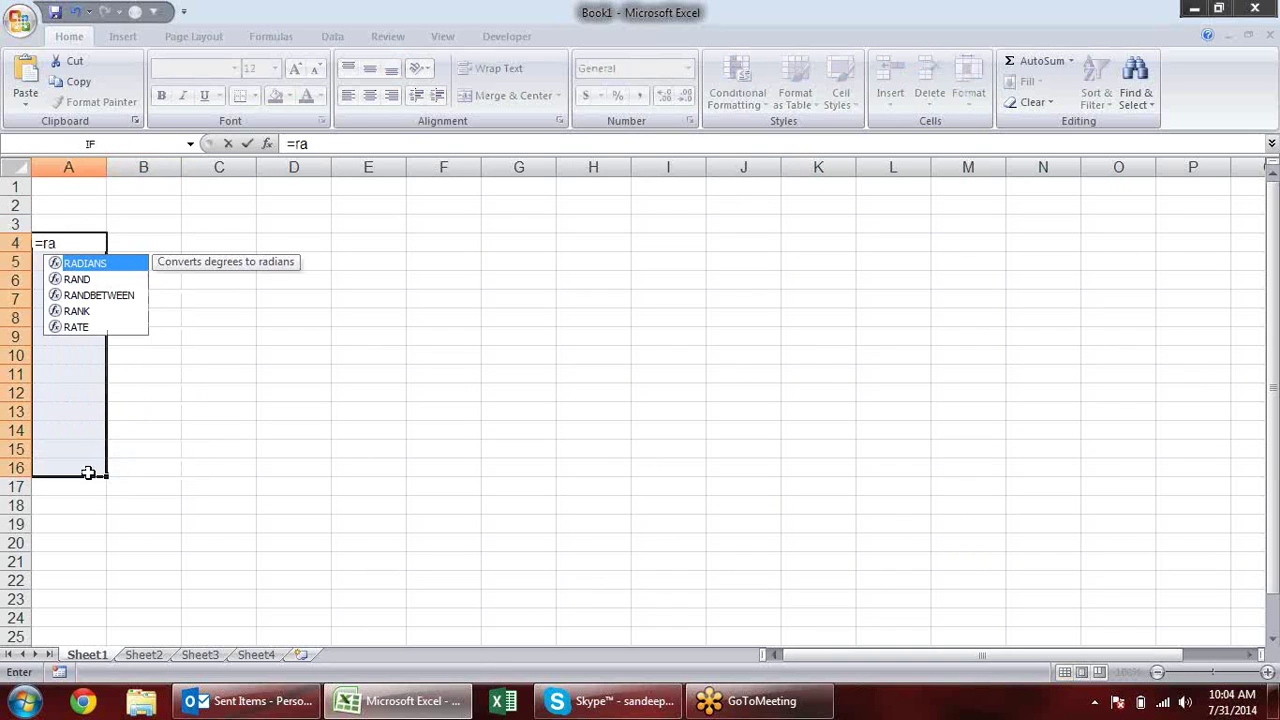
pyautogui.press('Down')
pyautogui.press('Down')
pyautogui.press('Tab')
pyautogui.write('000,9')
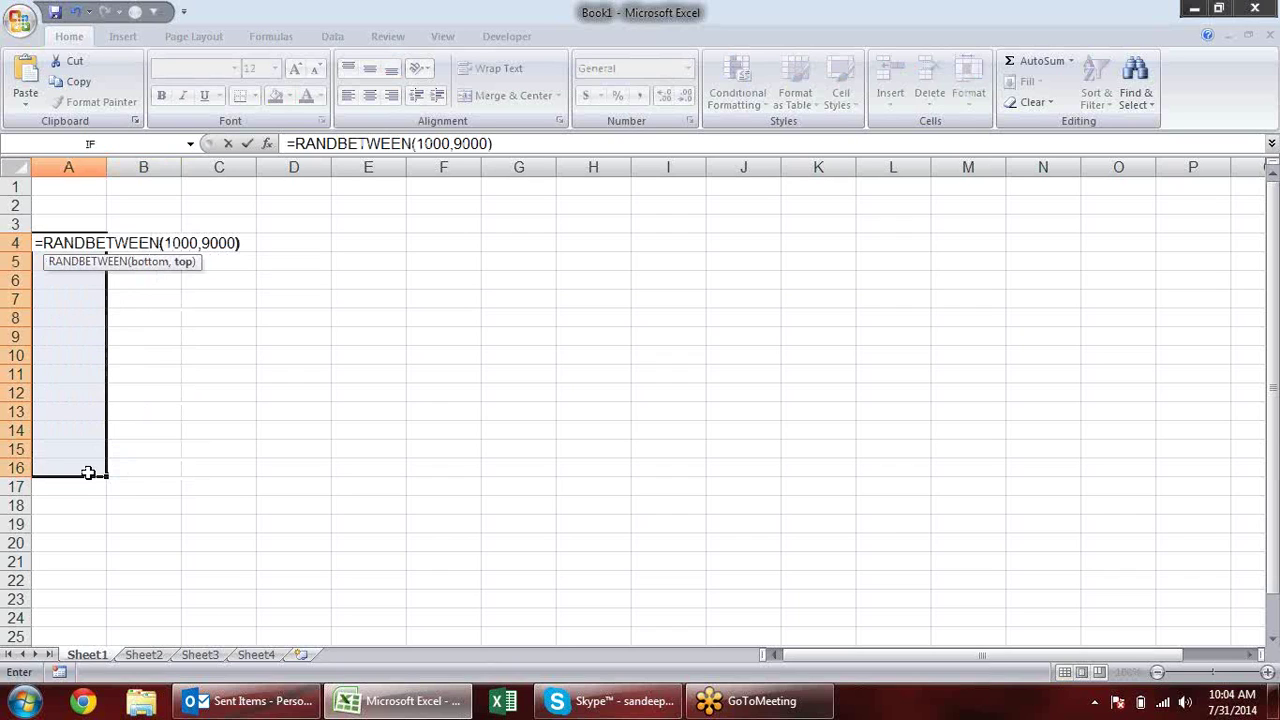
pyautogui.hotkey('ctrl', 'Return')
pyautogui.hotkey('ctrl', 'c')
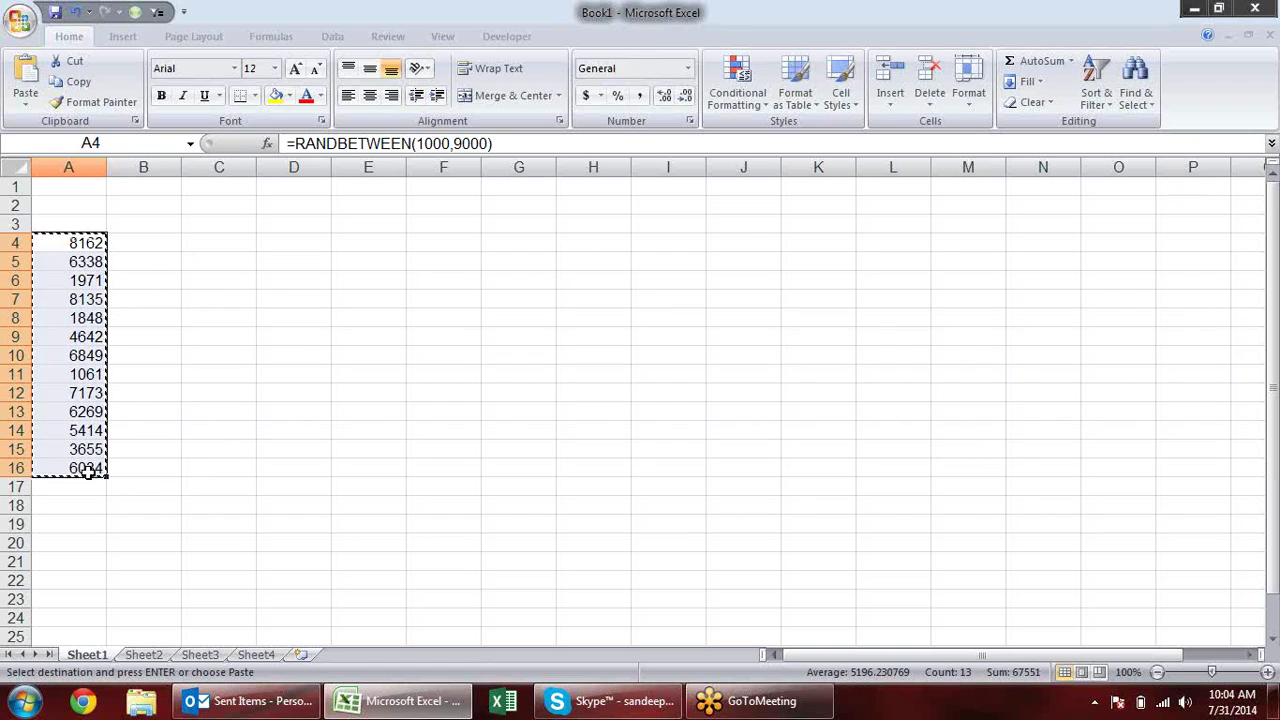
pyautogui.hotkey('alt', 'e')
pyautogui.press('s')
pyautogui.press('Return')
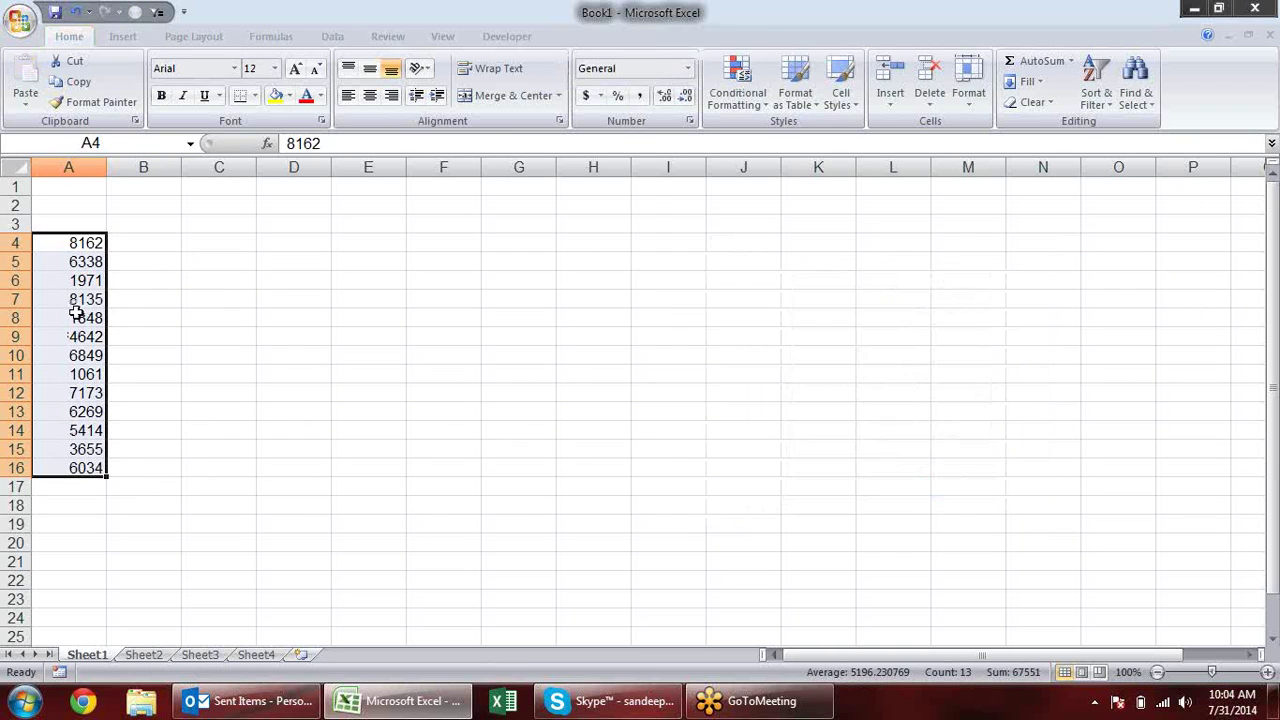
# Make the values in A8 and A10 negative, then reselect A4:A16.
pyautogui.doubleClick(68, 317)
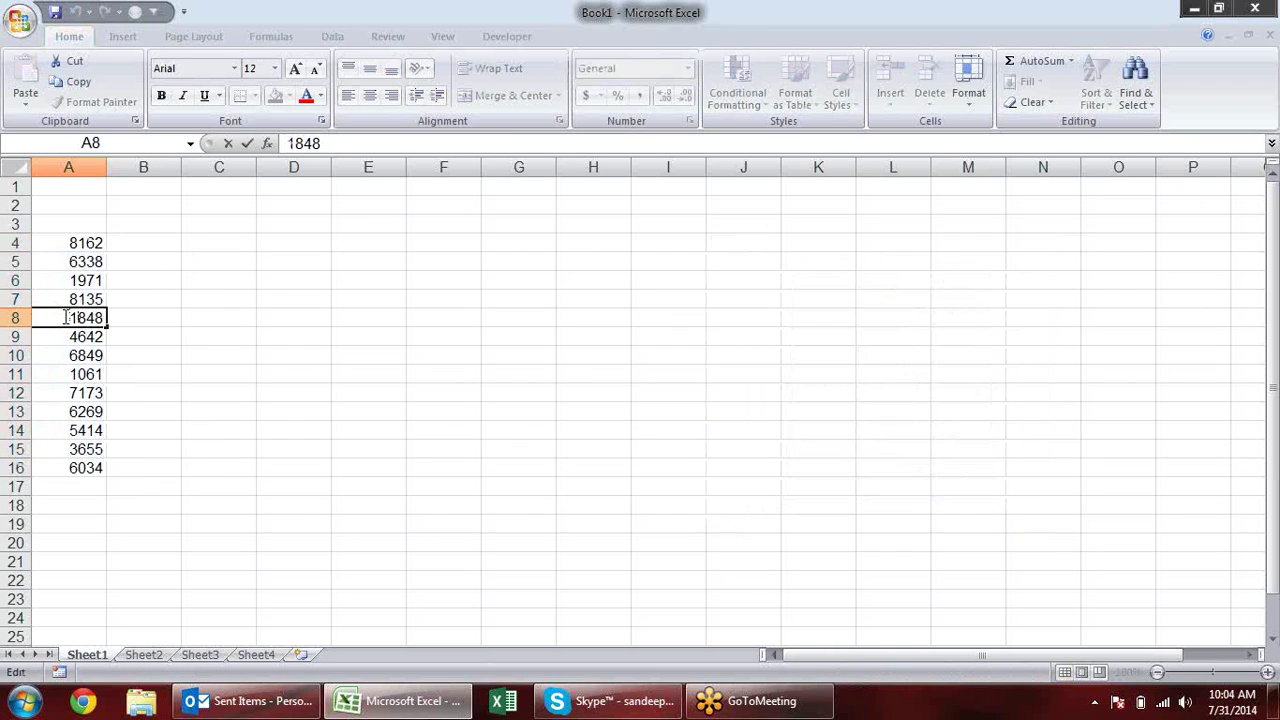
pyautogui.press('Return')
pyautogui.press('Return')
pyautogui.press('F2')
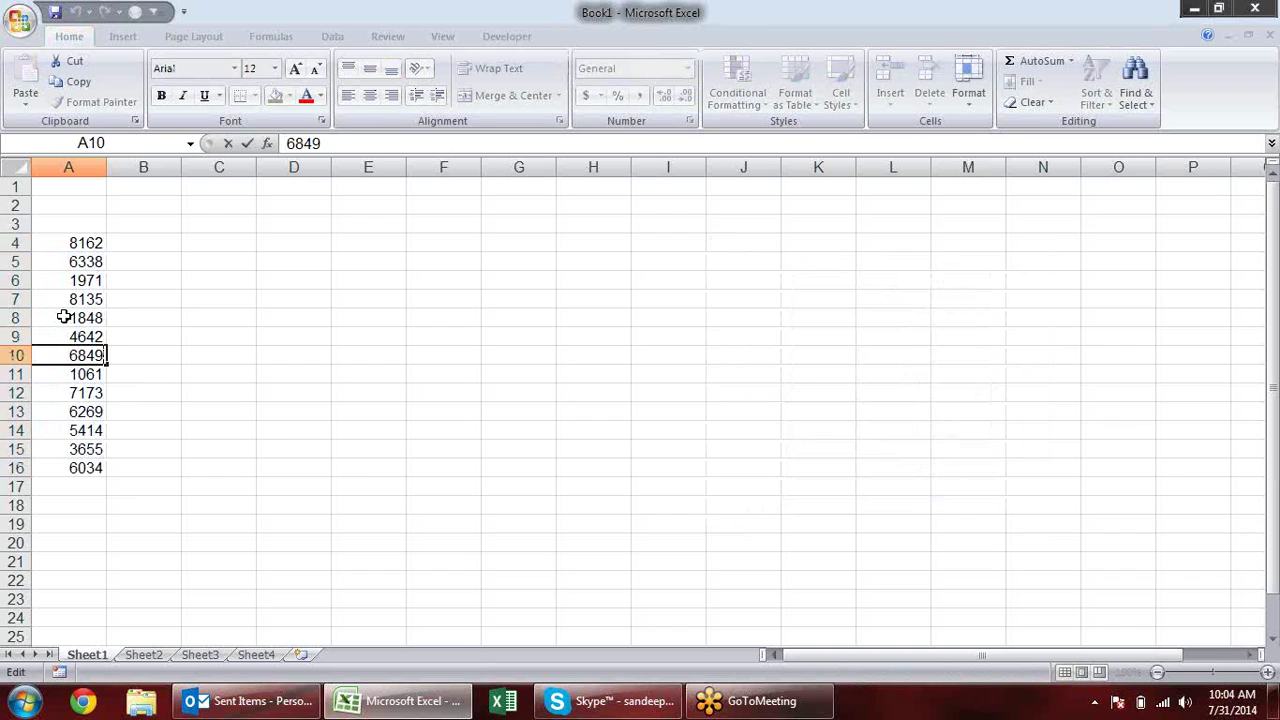
pyautogui.write('-')
pyautogui.press('Return')
pyautogui.click(245, 302)
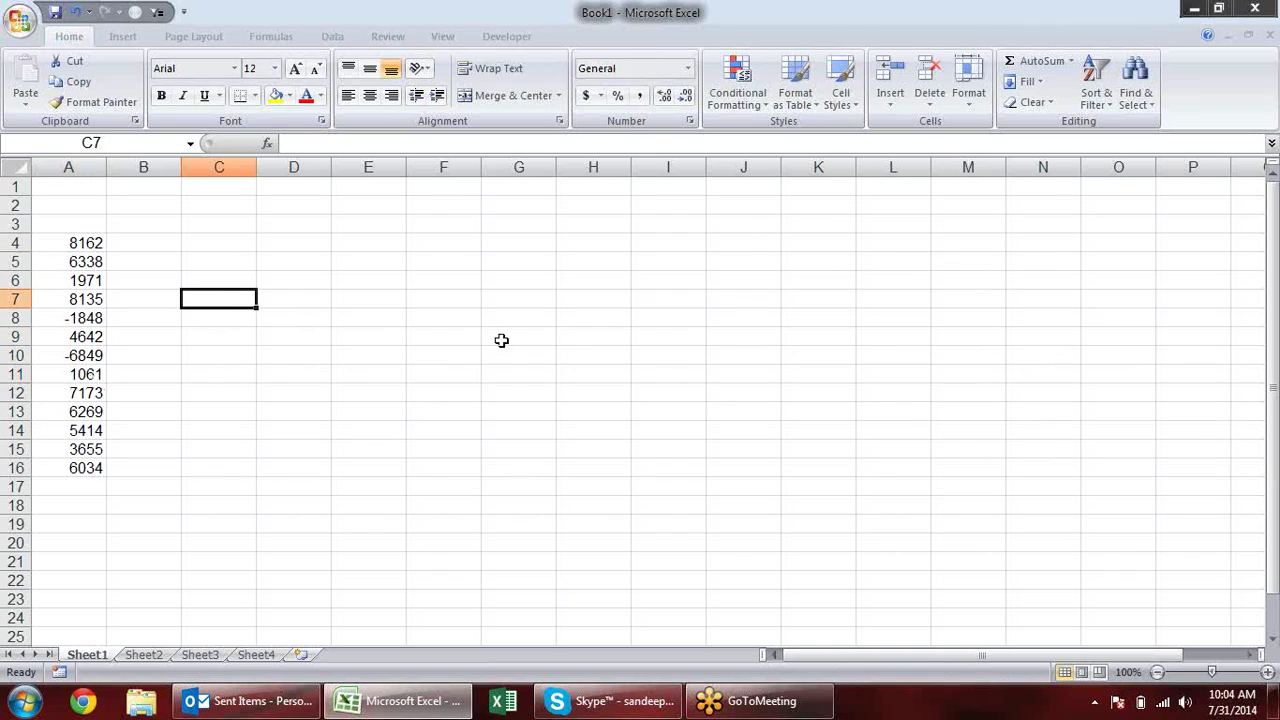
pyautogui.moveTo(80, 245); pyautogui.dragTo(95, 468)
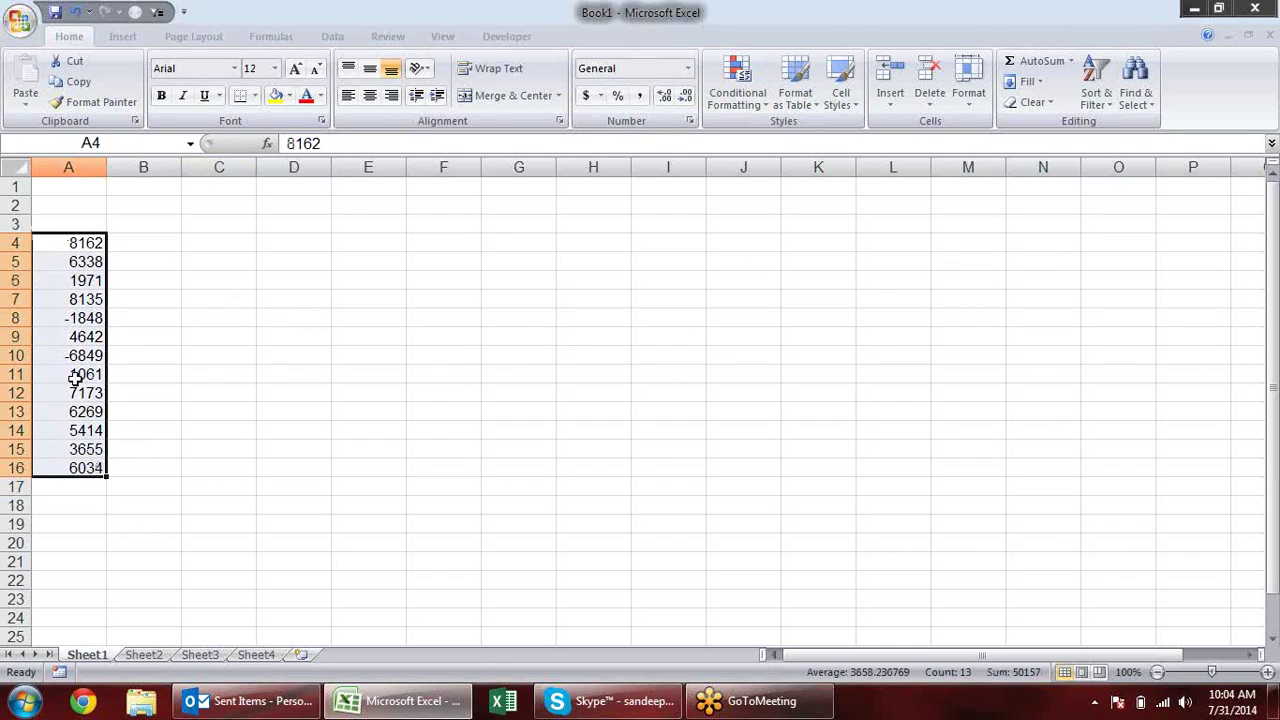
# Format A4:A16 as Number with 2 decimal places and a 1000 separator.
pyautogui.click(689, 121)
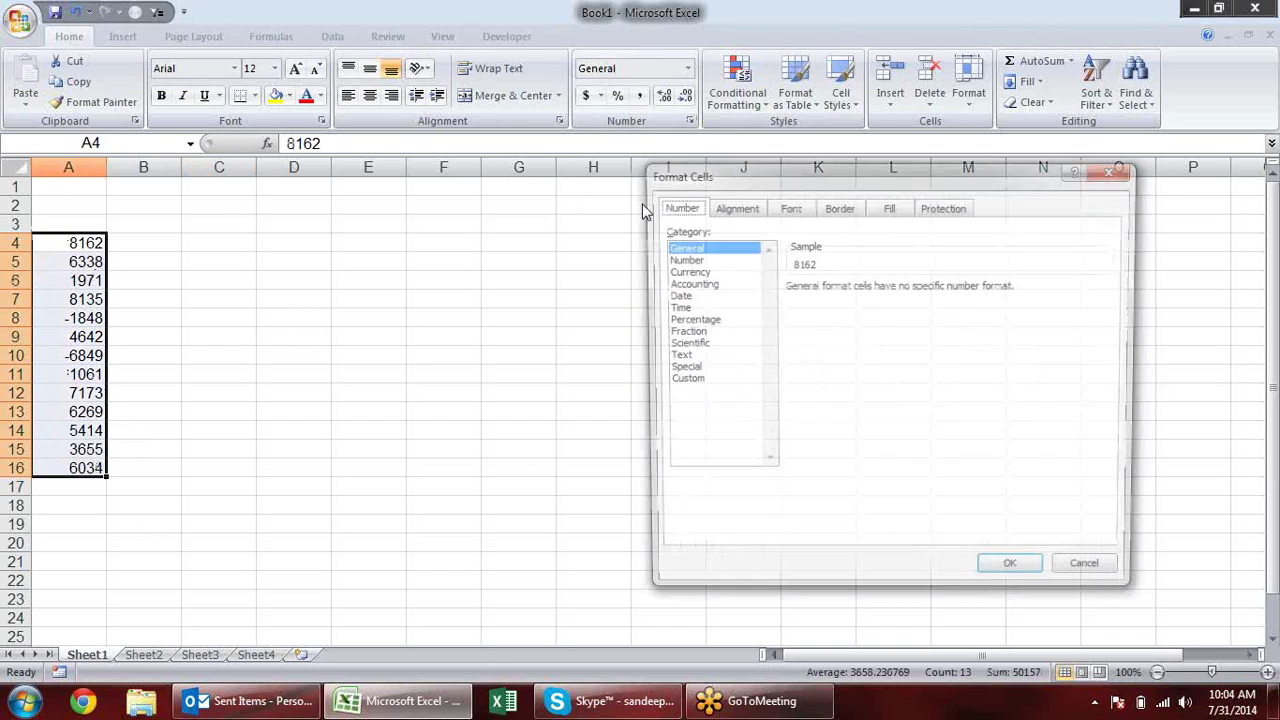
pyautogui.moveTo(736, 168); pyautogui.dragTo(571, 144)
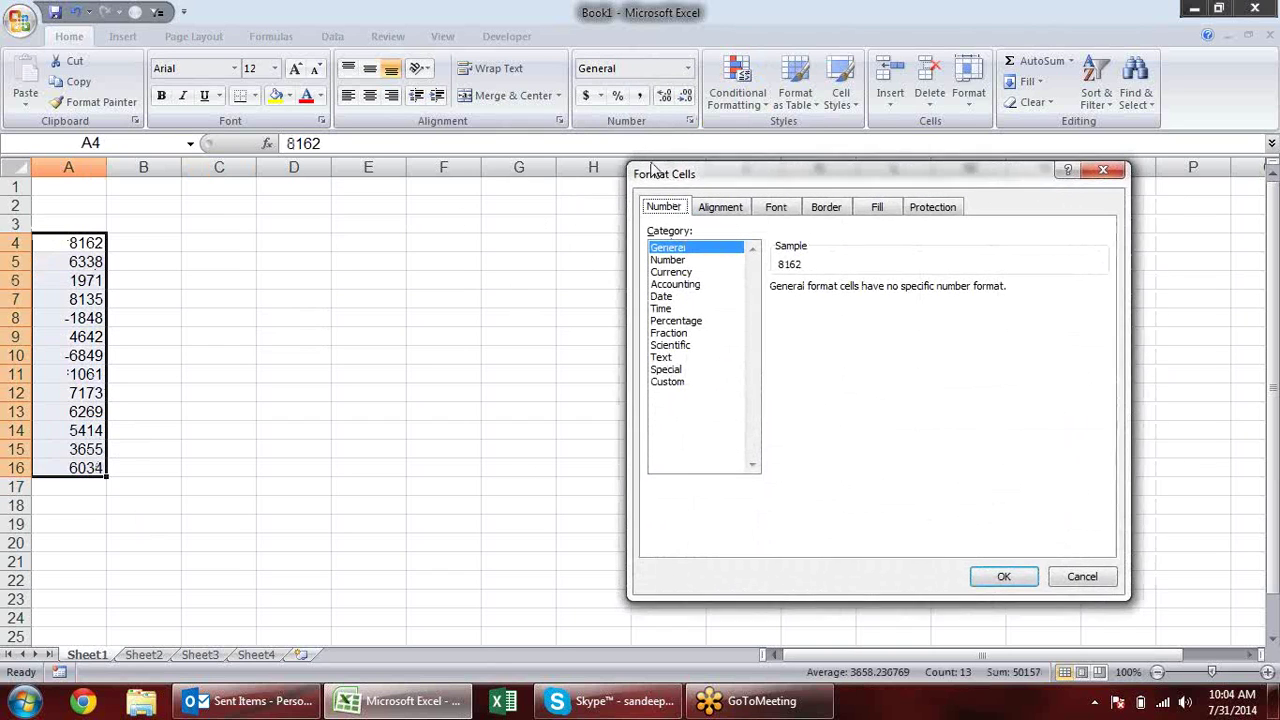
pyautogui.click(516, 235)
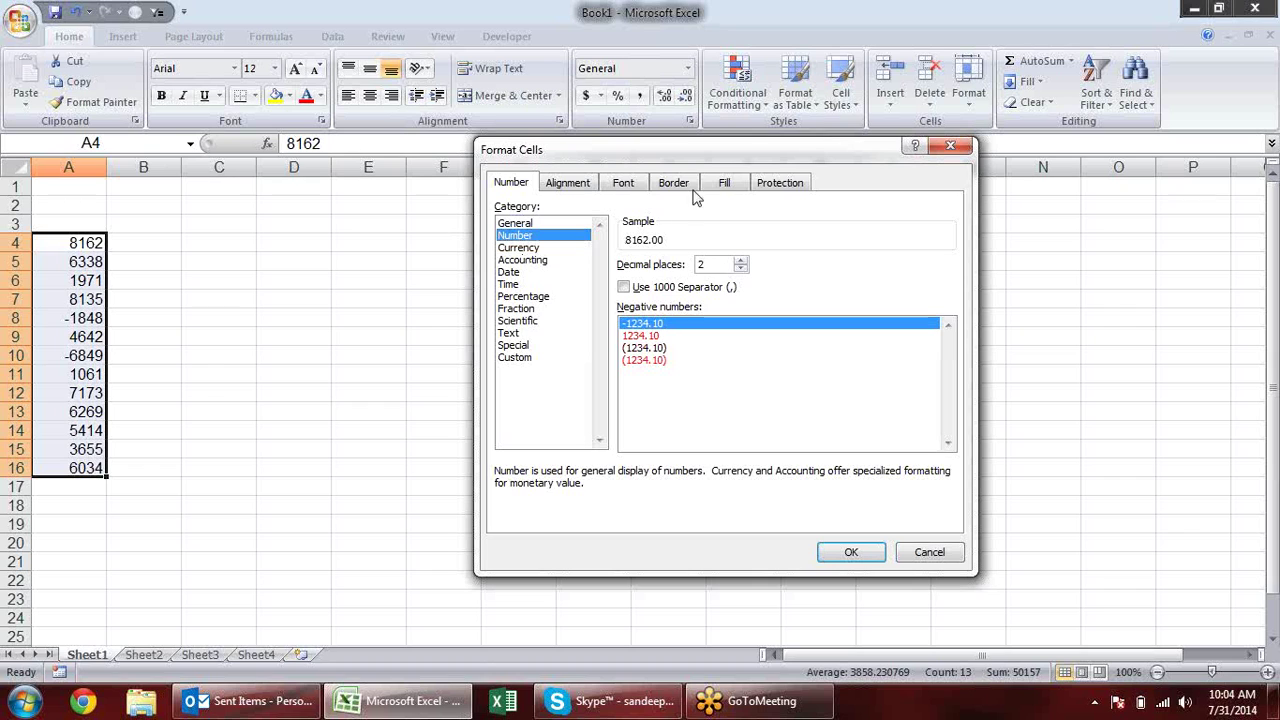
pyautogui.moveTo(700, 150); pyautogui.dragTo(633, 138)
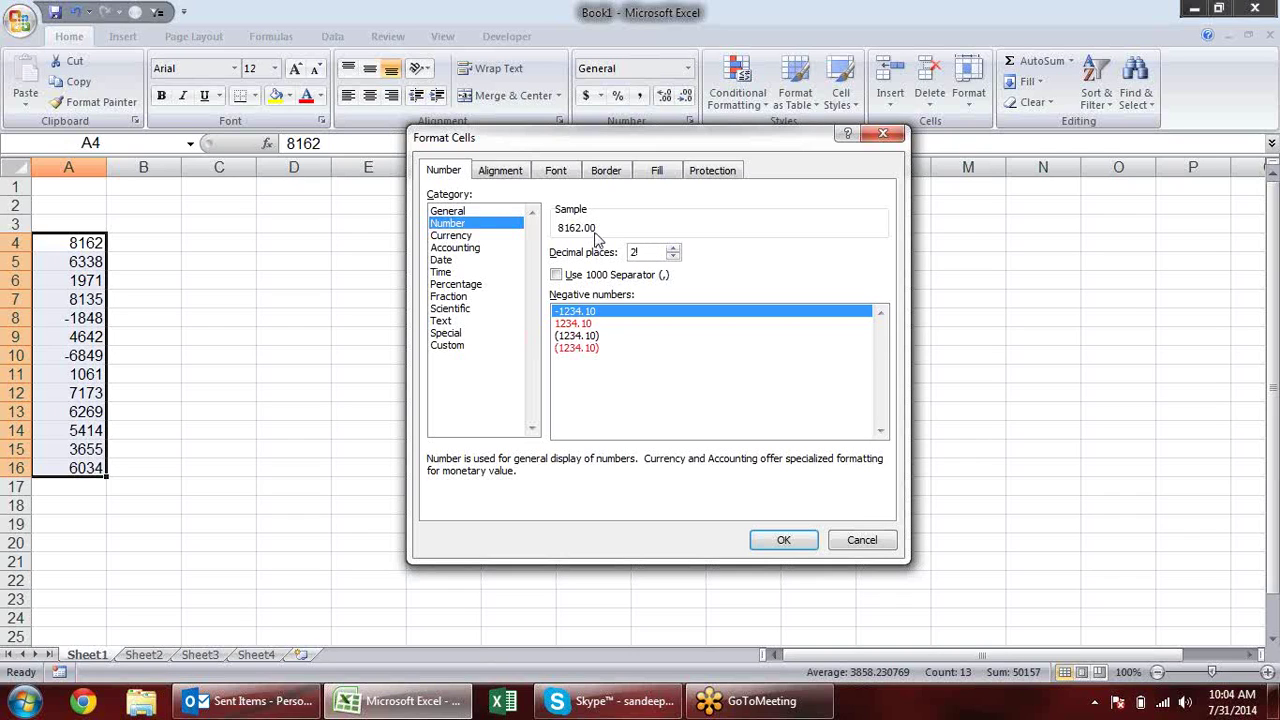
pyautogui.click(675, 249)
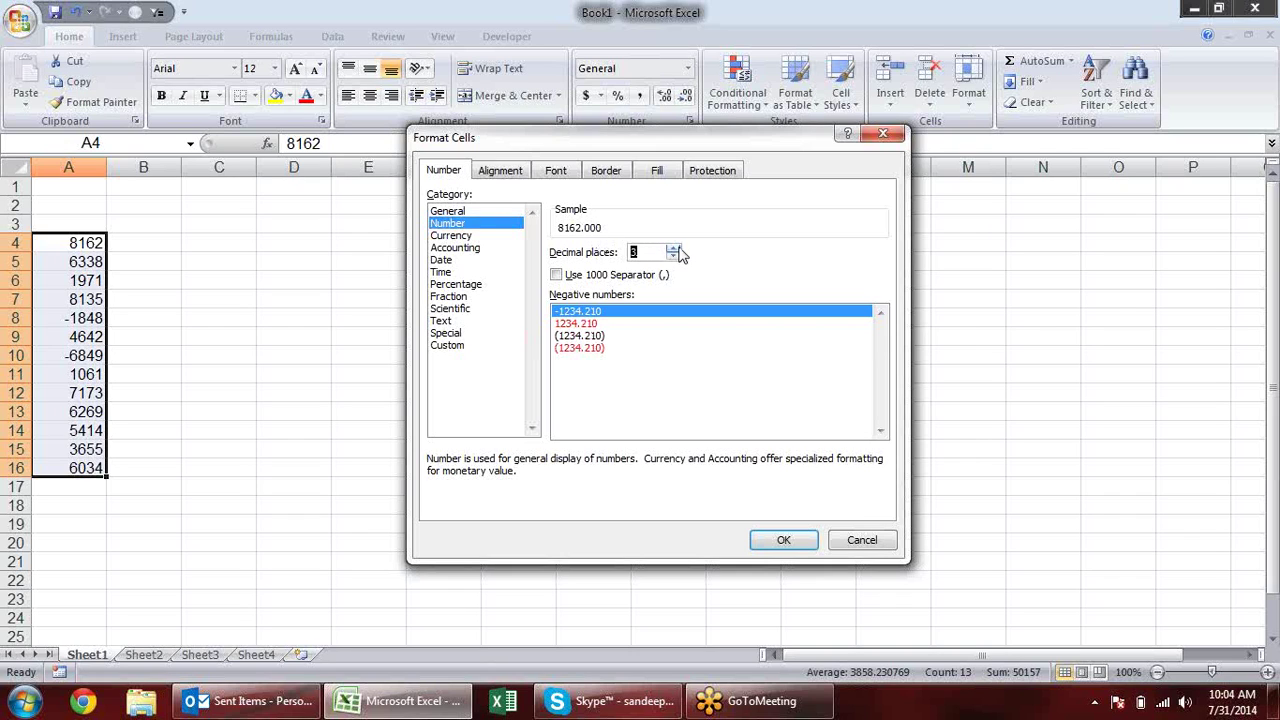
pyautogui.click(675, 249)
pyautogui.click(675, 257)
pyautogui.click(675, 257)
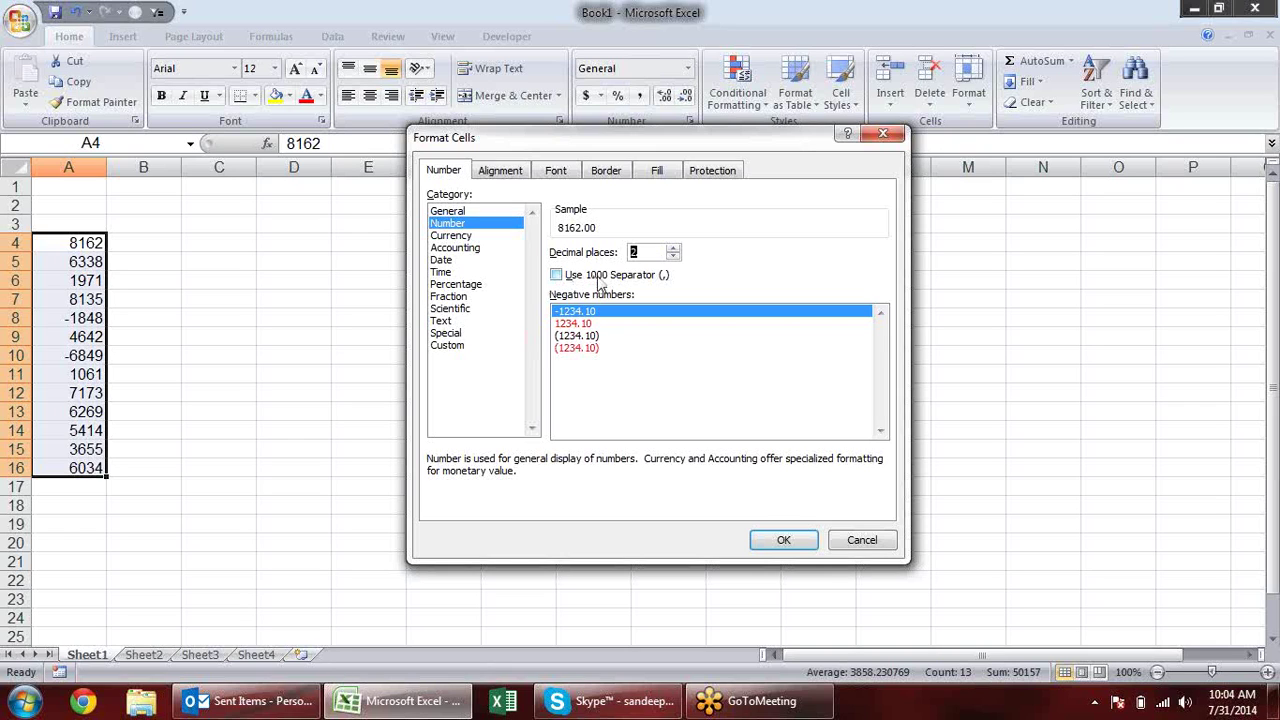
pyautogui.click(601, 280)
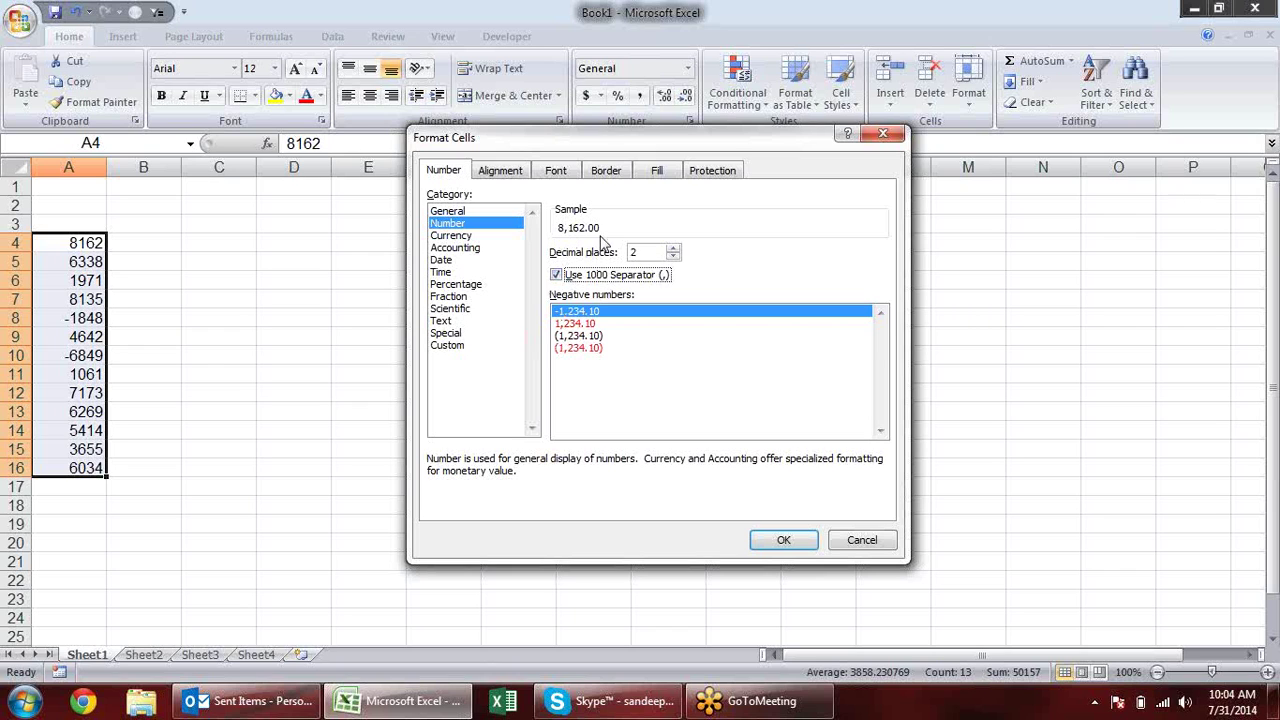
pyautogui.click(780, 540)
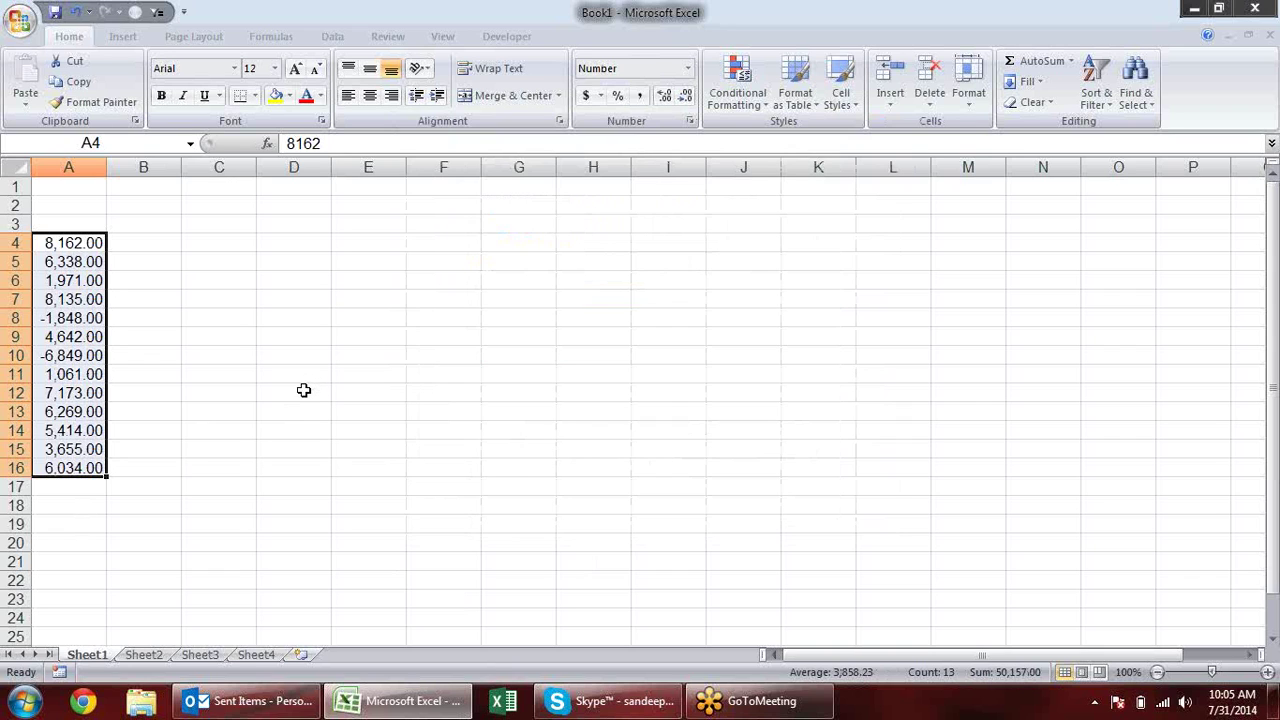
# Try the red, bracketed and red-bracketed negative styles, then return to -1,234.10.
pyautogui.hotkey('ctrl', '1')
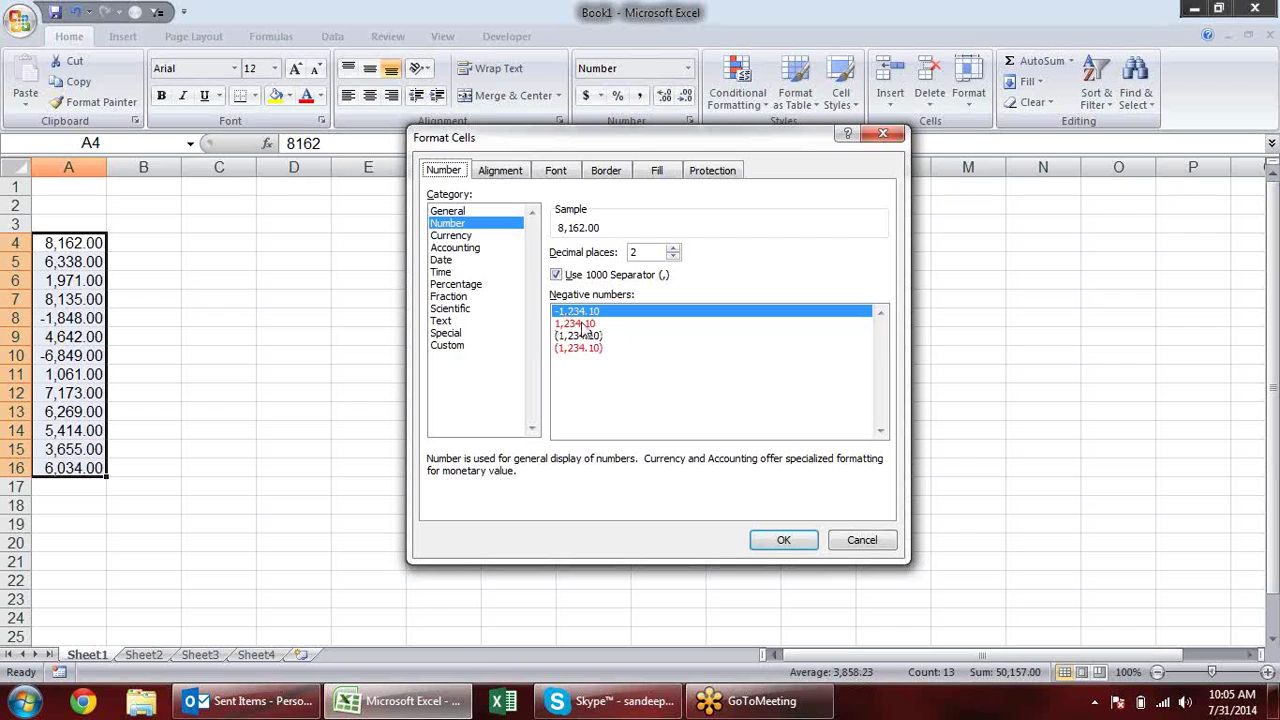
pyautogui.click(574, 325)
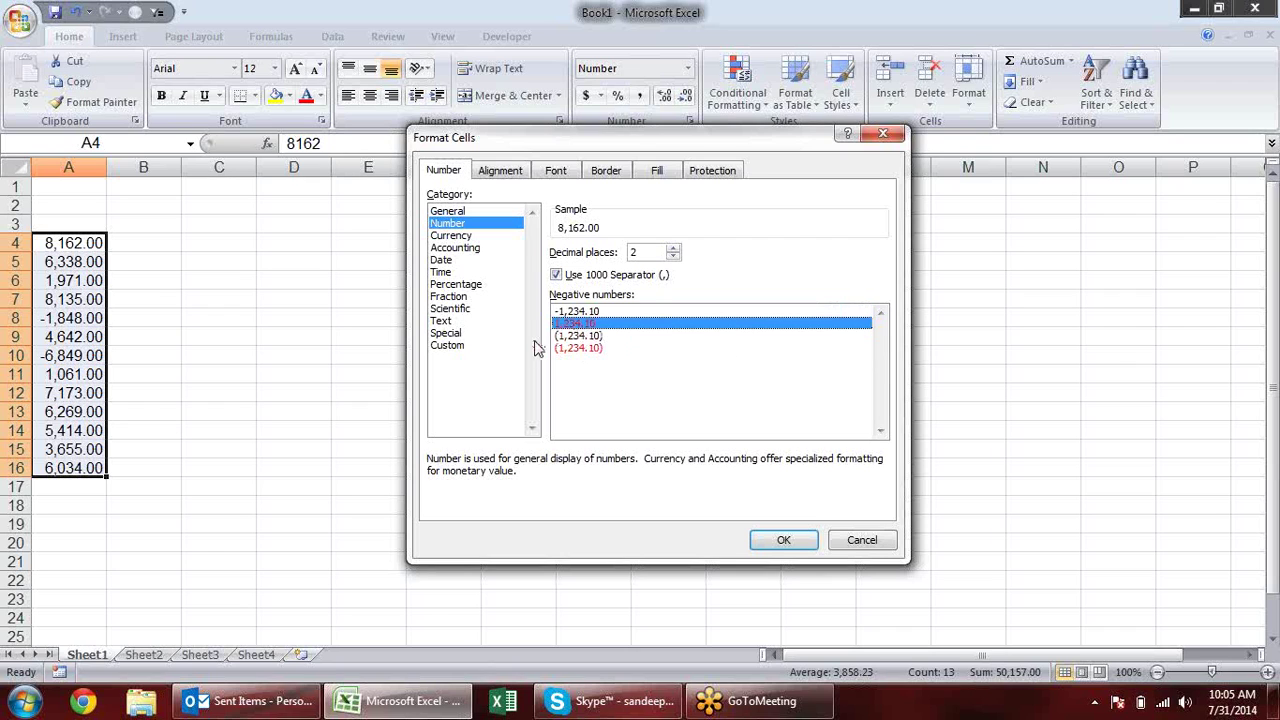
pyautogui.click(781, 541)
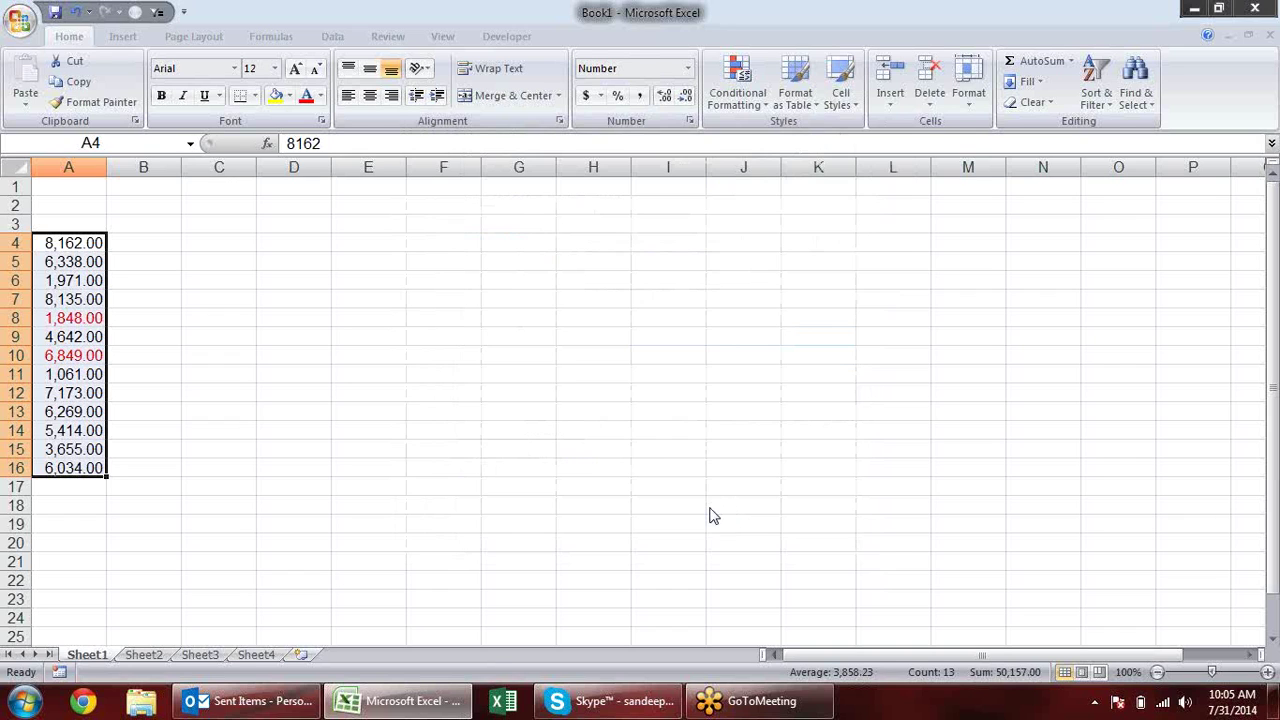
pyautogui.hotkey('ctrl', '1')
pyautogui.click(607, 336)
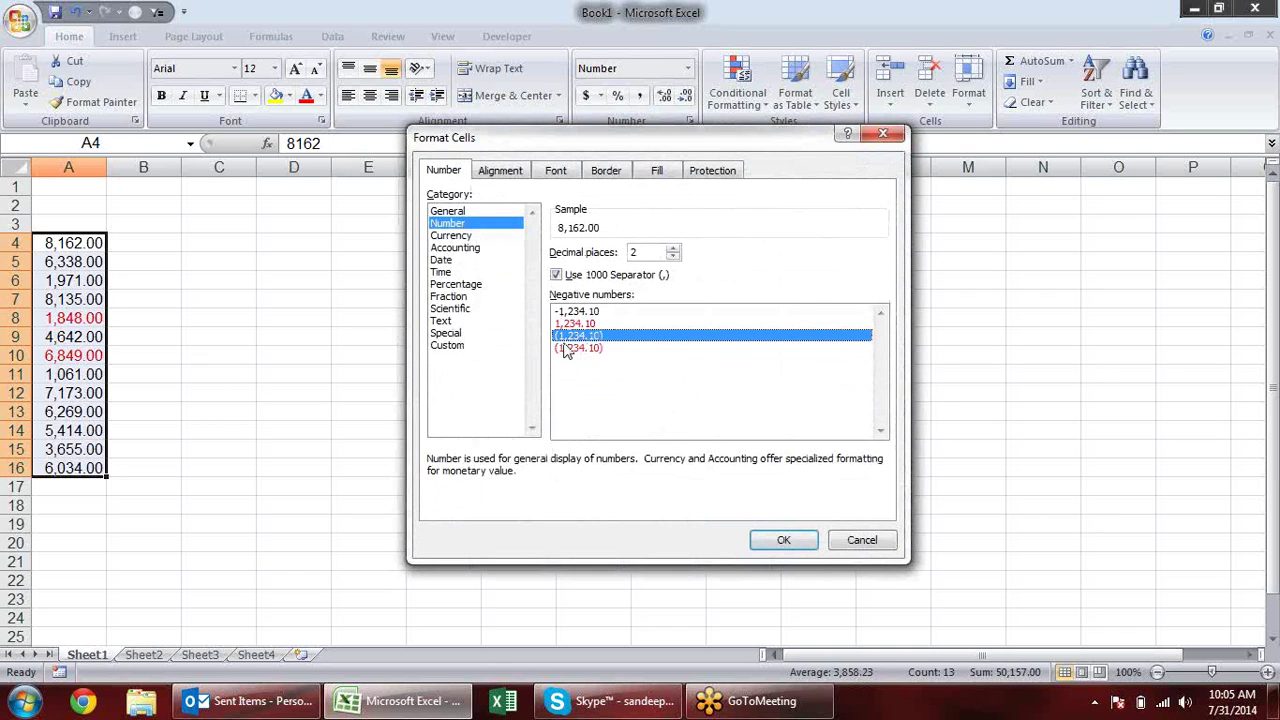
pyautogui.click(783, 538)
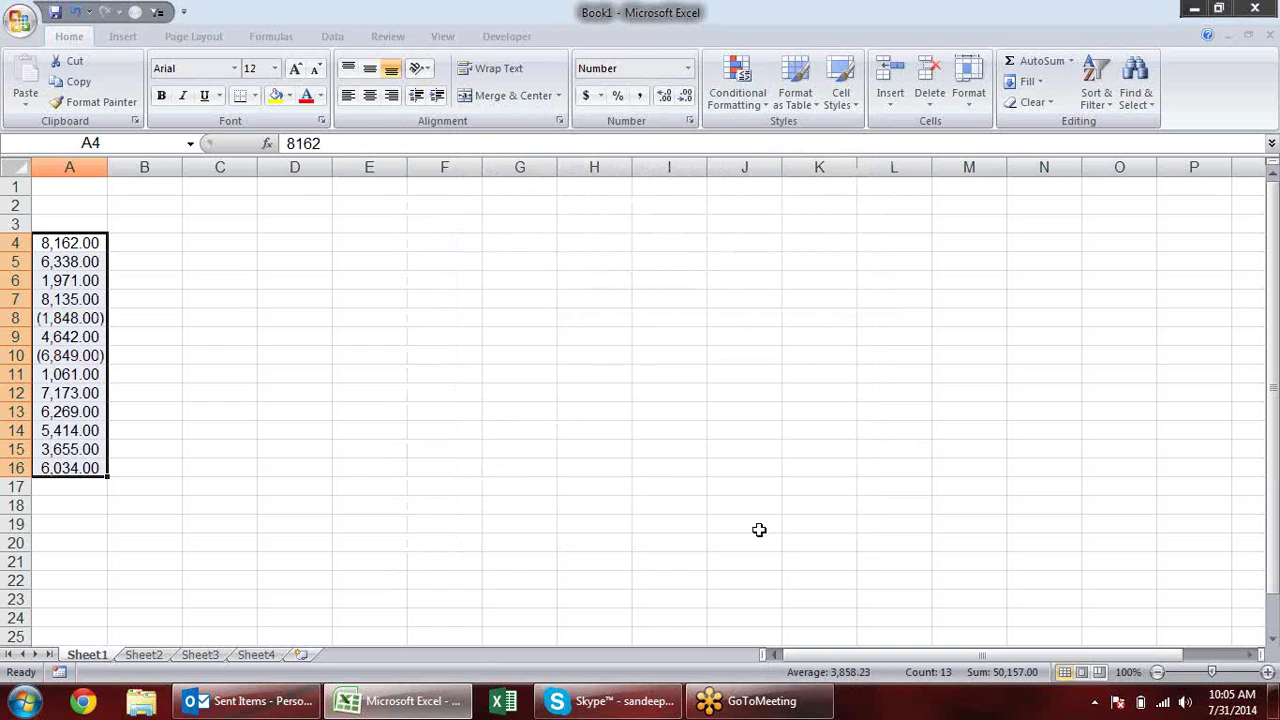
pyautogui.hotkey('ctrl', '1')
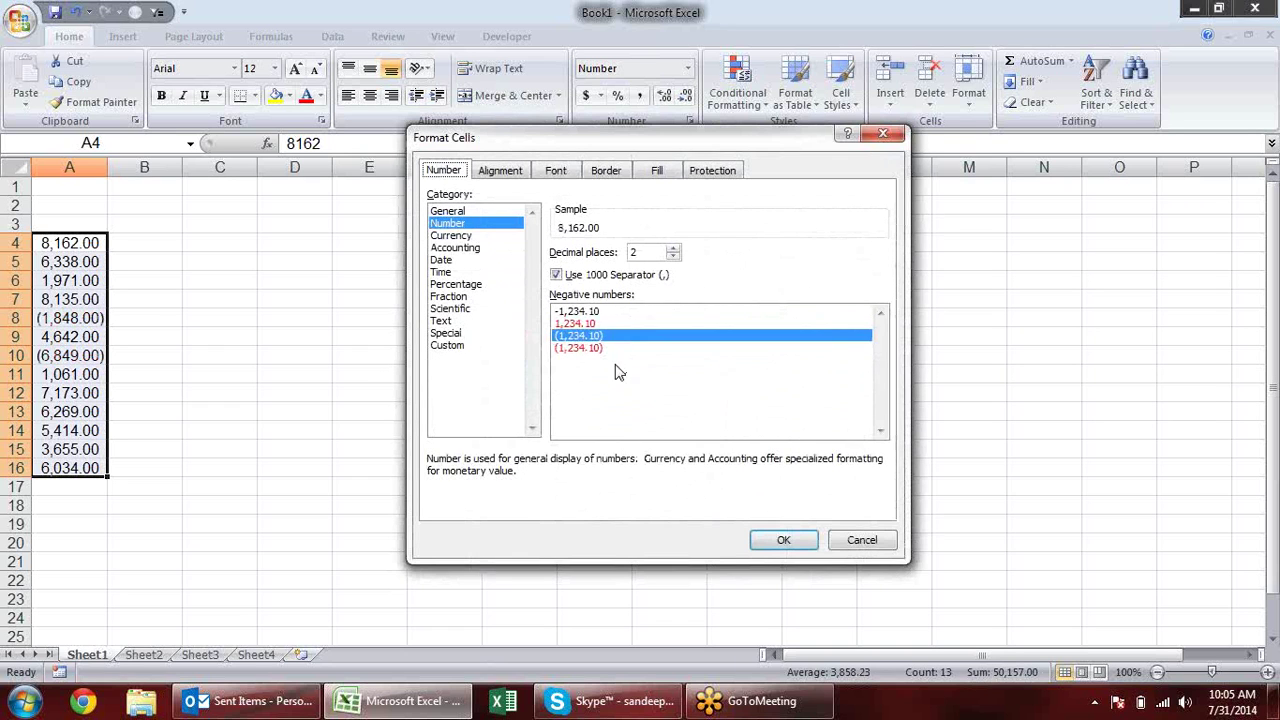
pyautogui.click(608, 348)
pyautogui.click(775, 541)
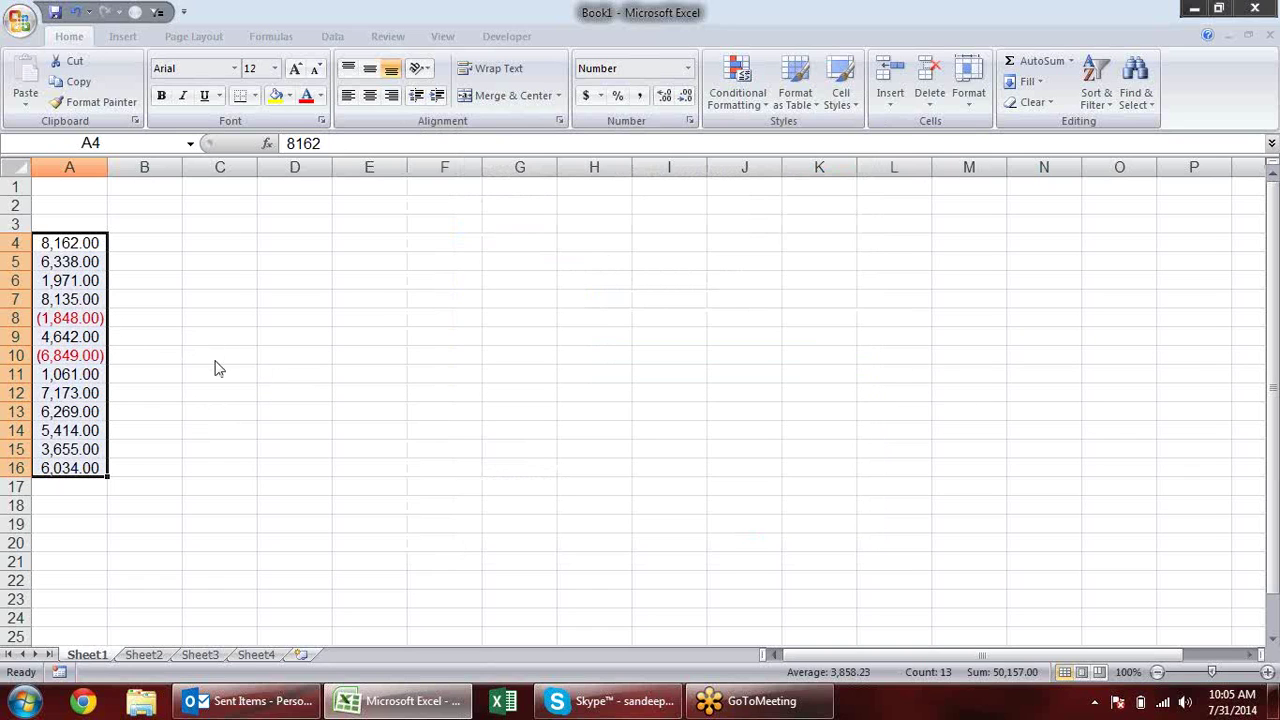
pyautogui.hotkey('ctrl', '1')
pyautogui.click(566, 312)
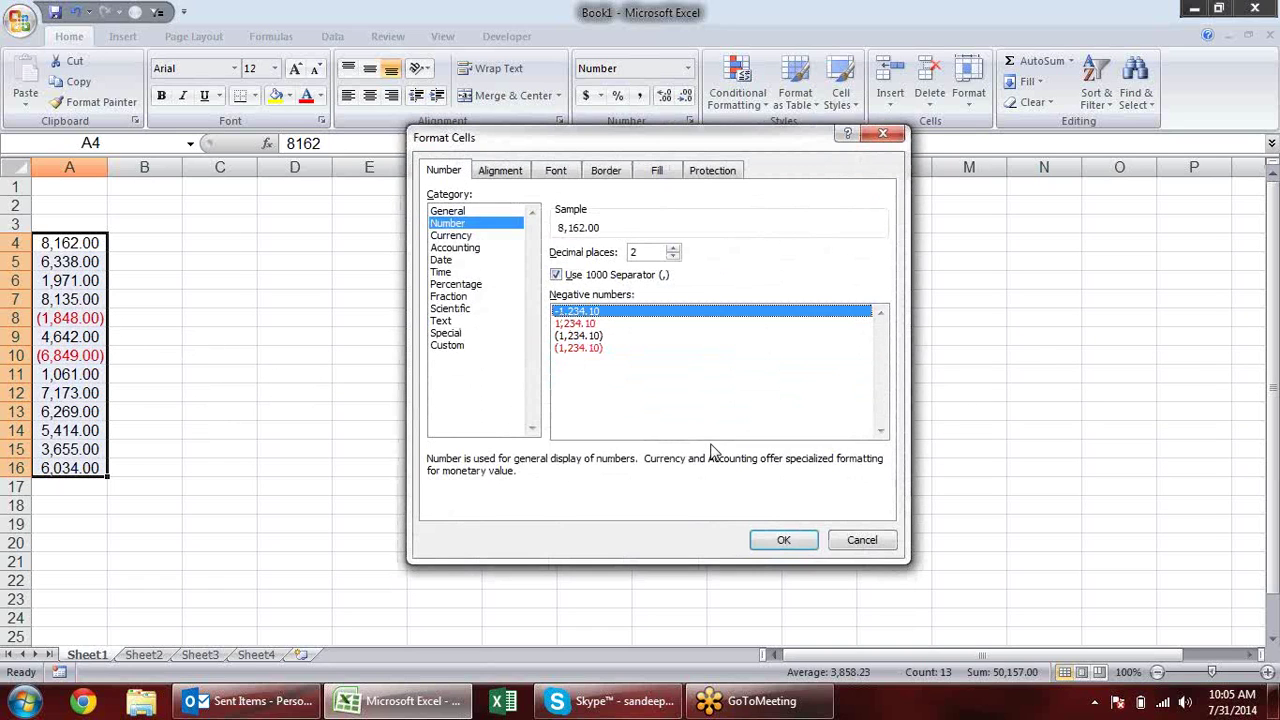
pyautogui.click(780, 540)
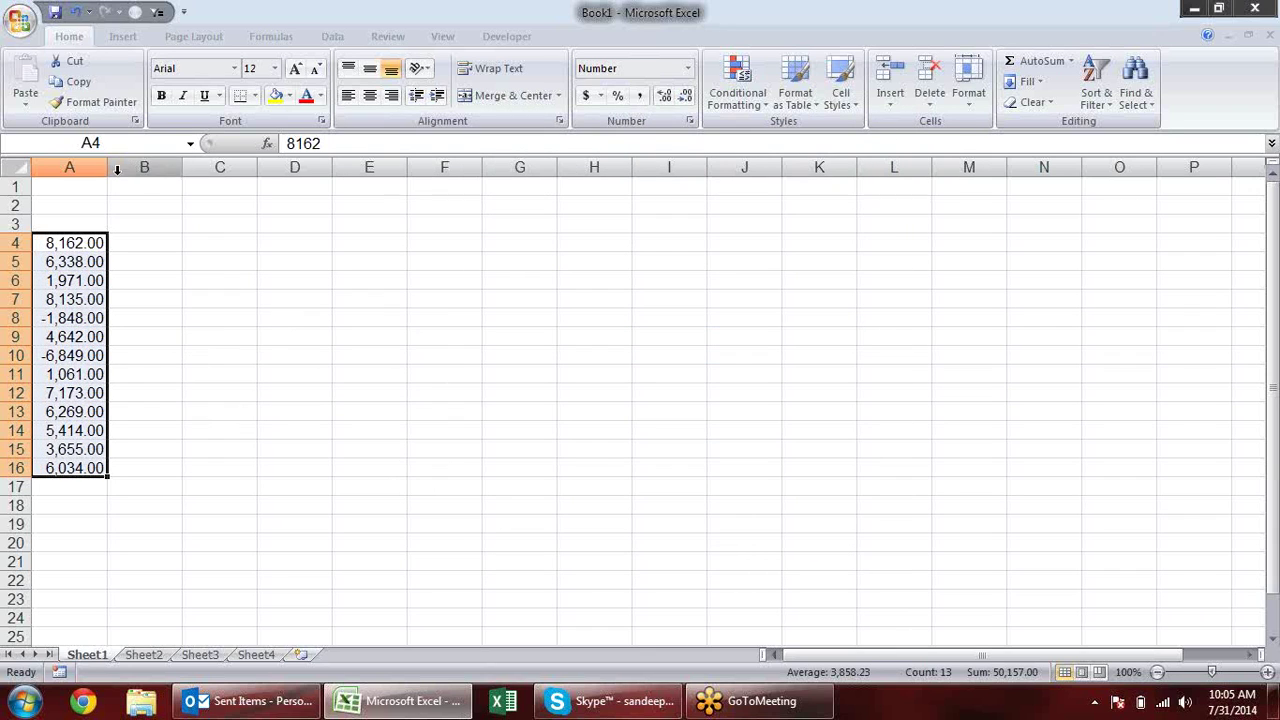
# Widen column A and switch the Format Cells category to Currency.
pyautogui.moveTo(108, 167); pyautogui.dragTo(180, 170)
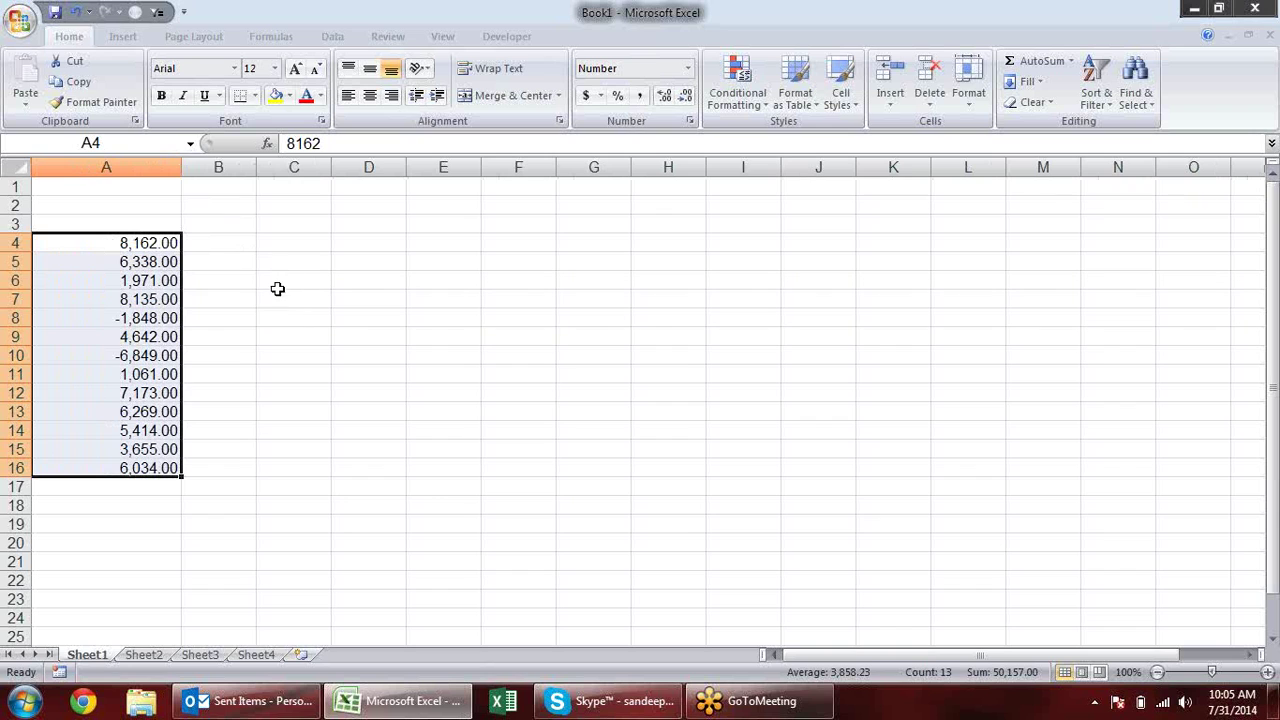
pyautogui.hotkey('ctrl', '1')
pyautogui.click(467, 238)
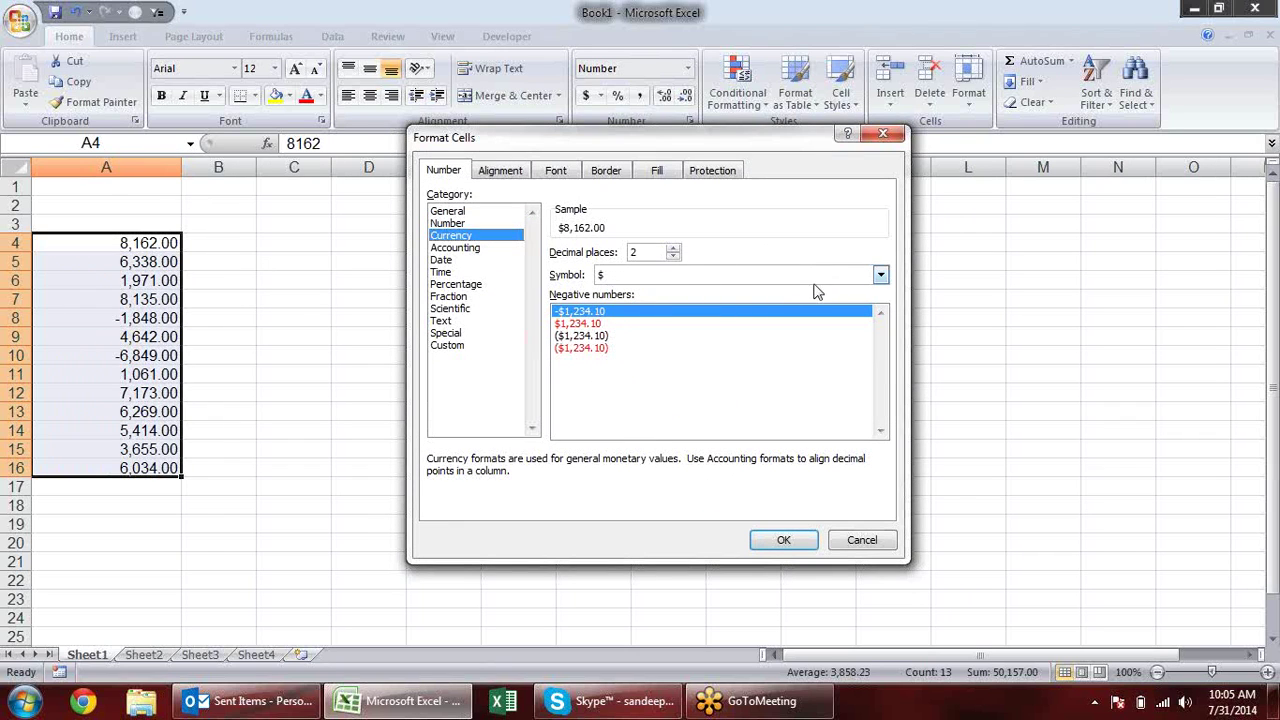
# Set the currency symbol to ₹ Hindi (India) and apply it to A4:A16.
pyautogui.click(880, 276)
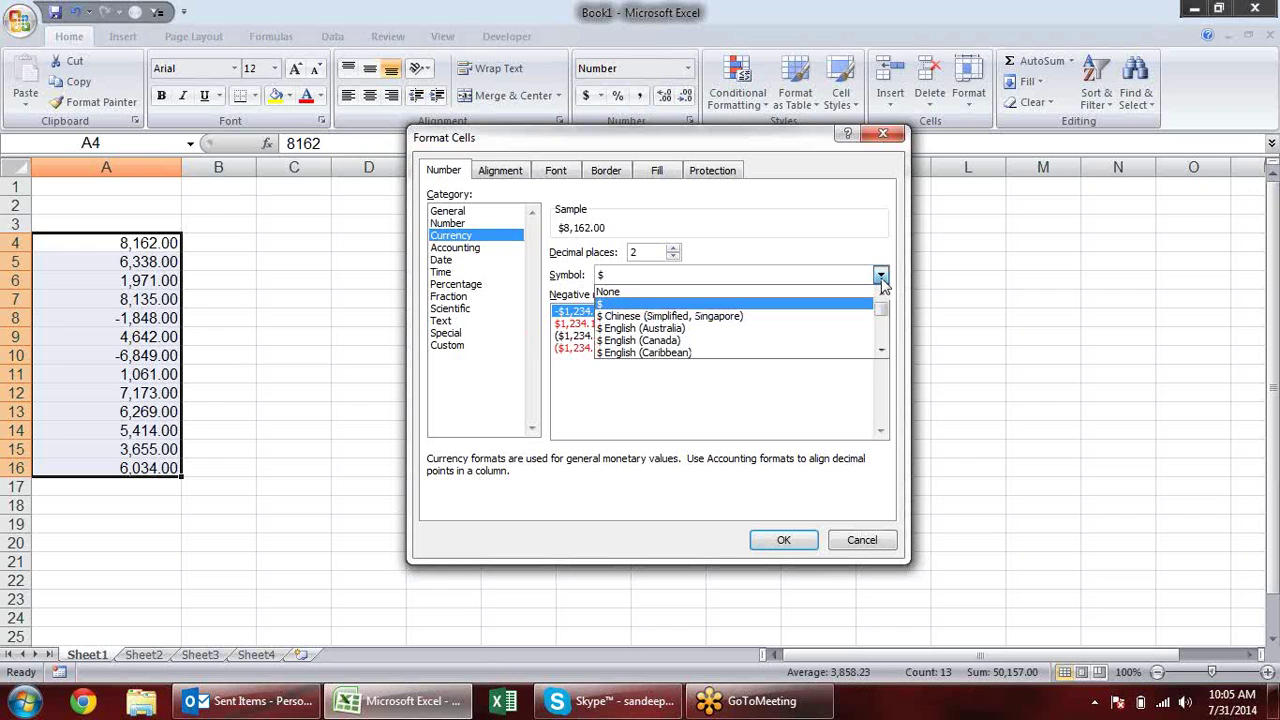
pyautogui.moveTo(882, 308); pyautogui.dragTo(882, 320)
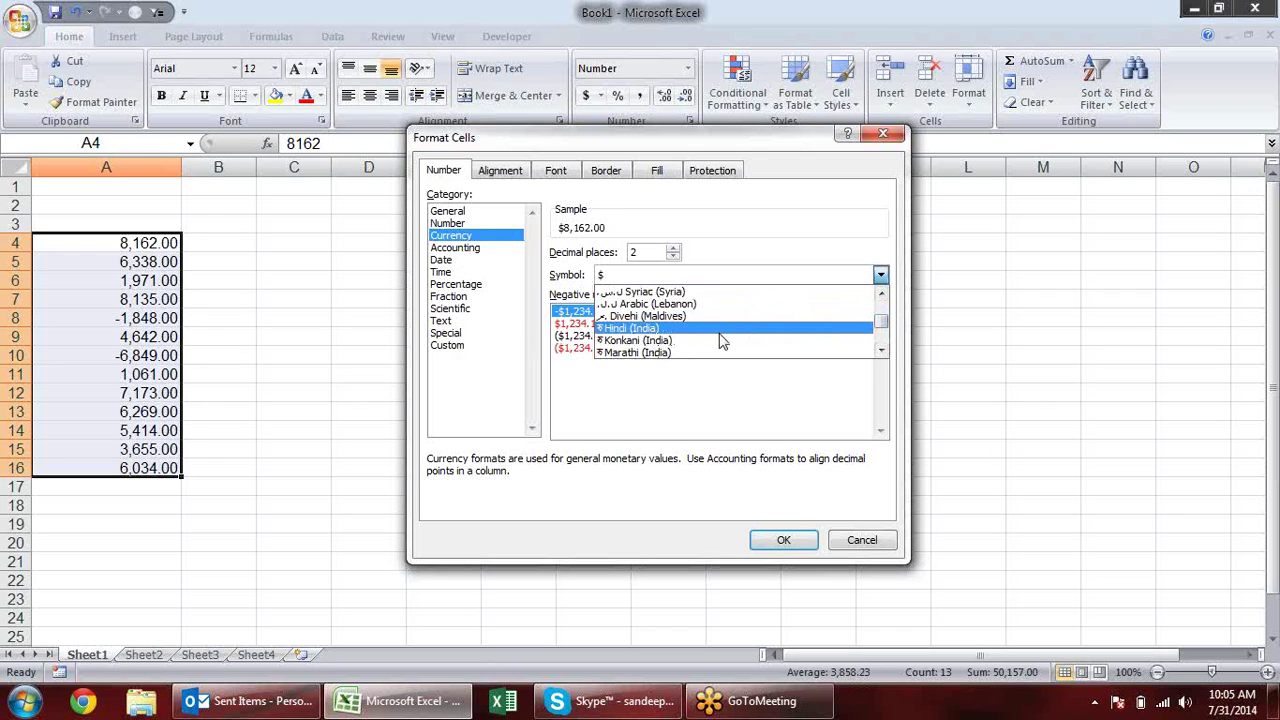
pyautogui.click(720, 330)
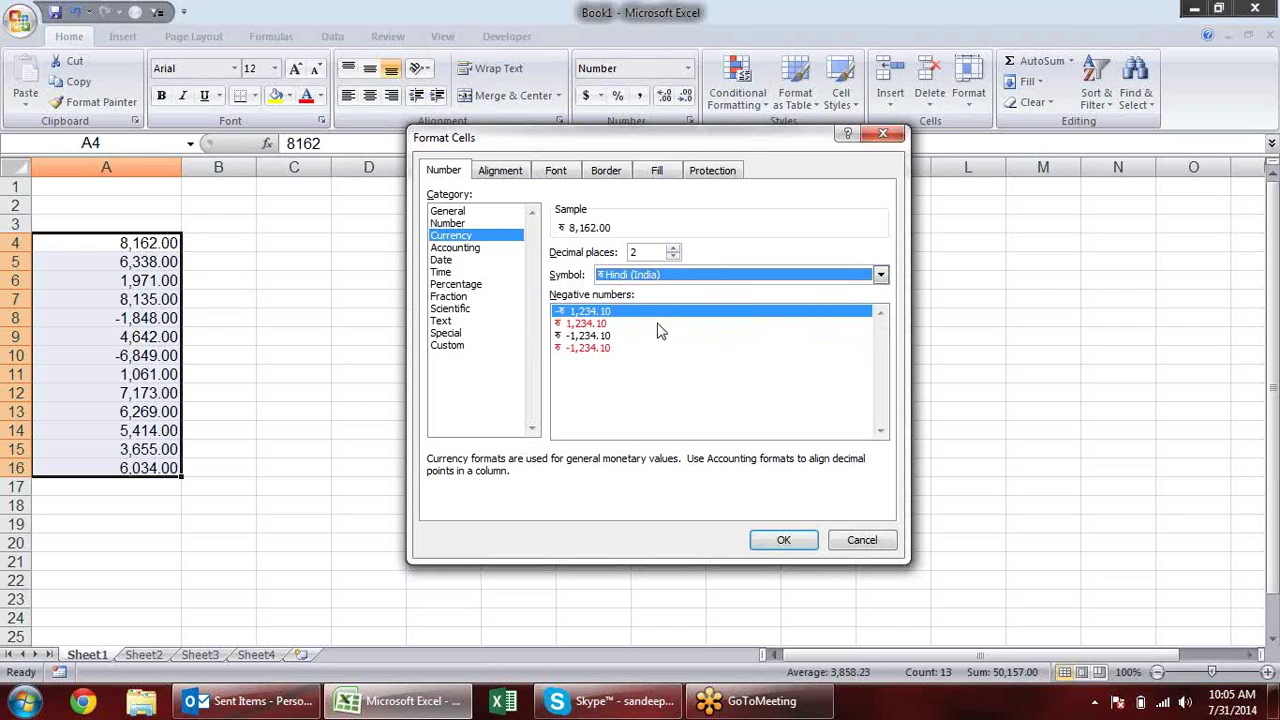
pyautogui.click(781, 538)
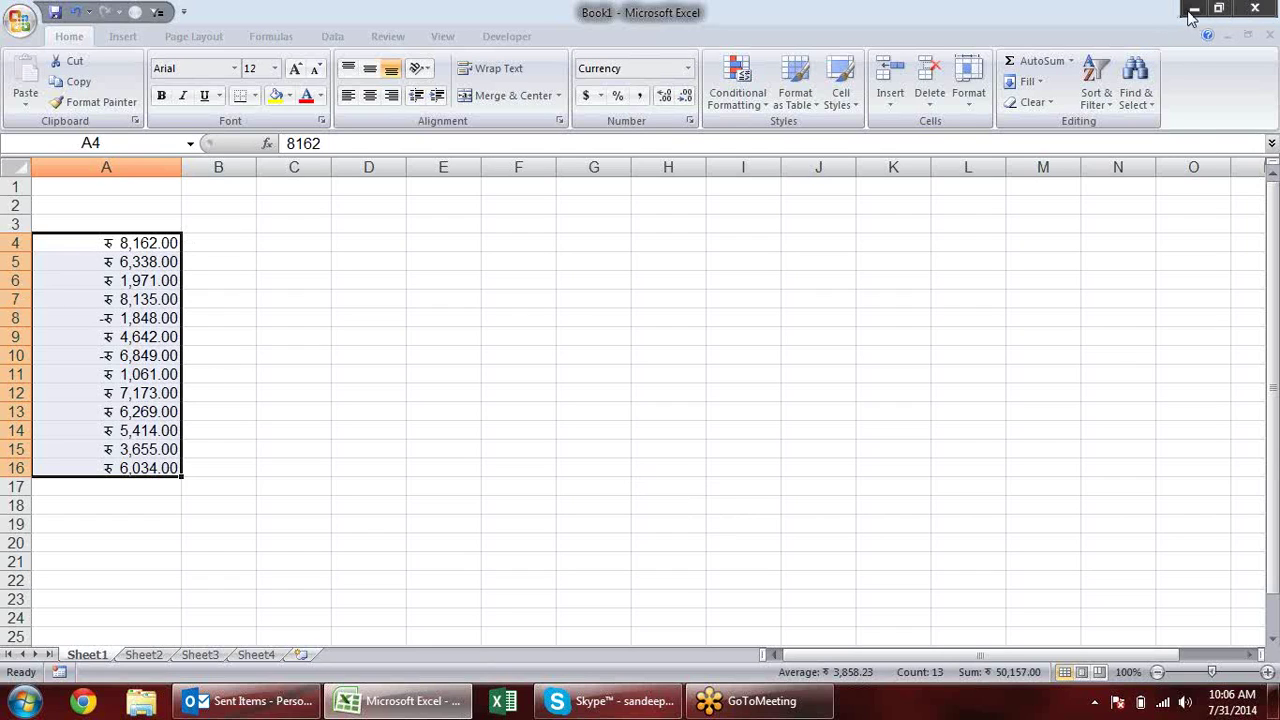
# Search Chrome for "rupee foradian" and open the Download Rupee Symbol page.
pyautogui.click(96, 708)
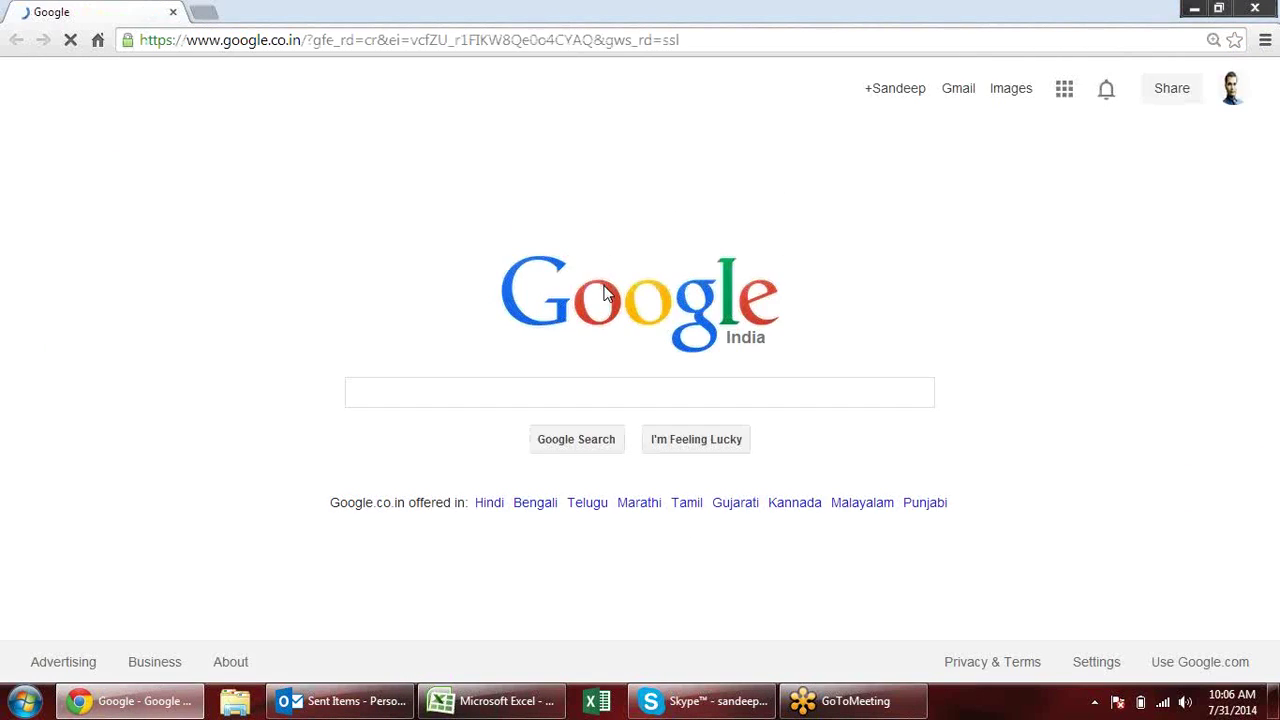
pyautogui.write('ruppe')
pyautogui.press('BackSpace')
pyautogui.press('BackSpace')
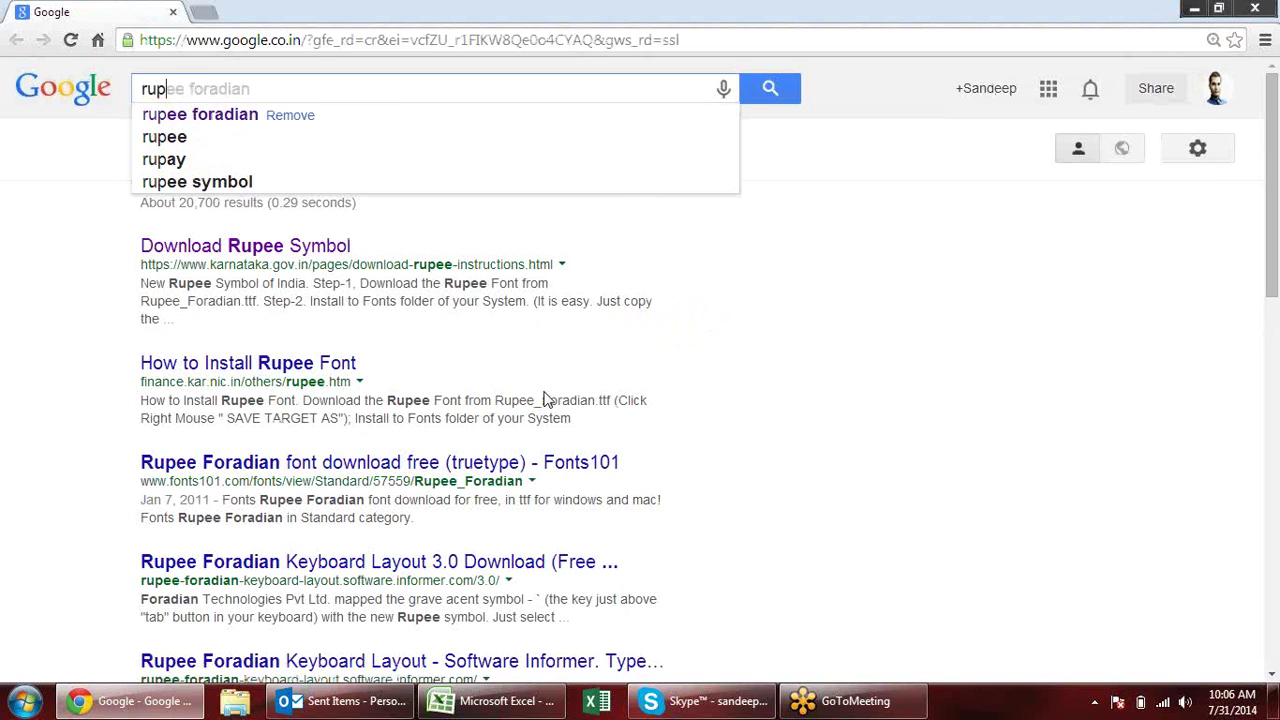
pyautogui.write('foradian')
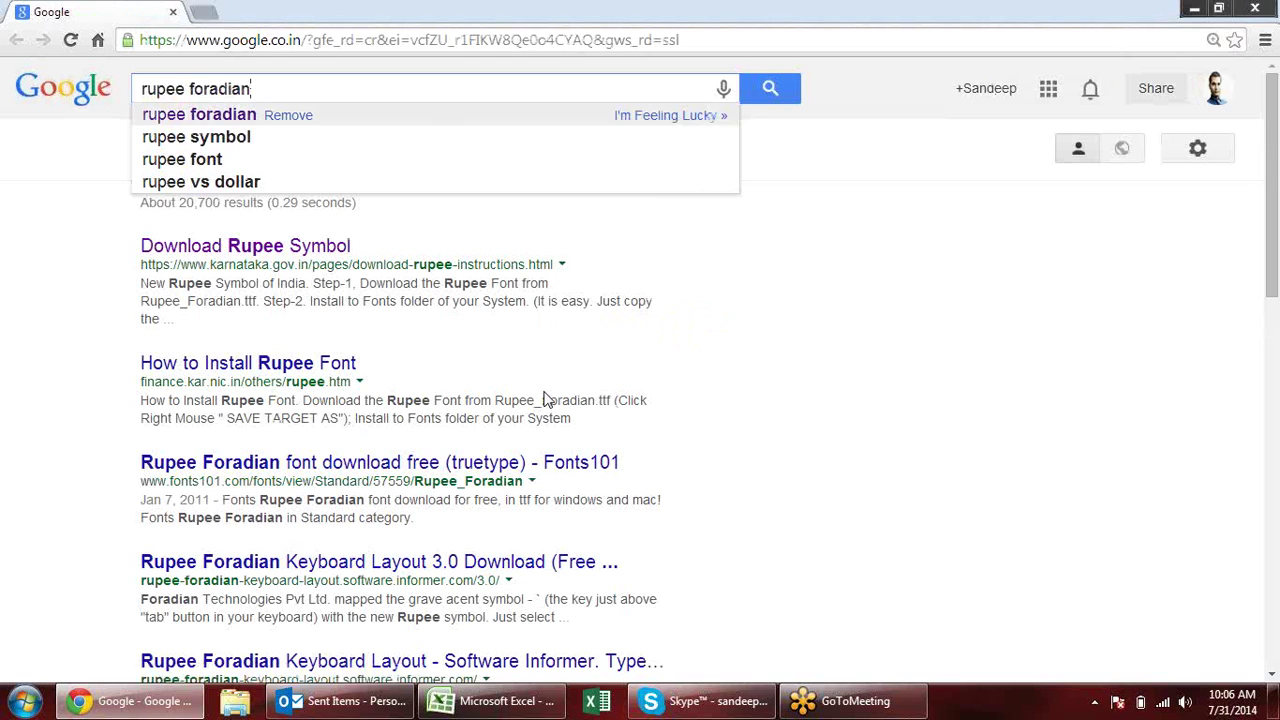
pyautogui.press('Return')
pyautogui.click(257, 252)
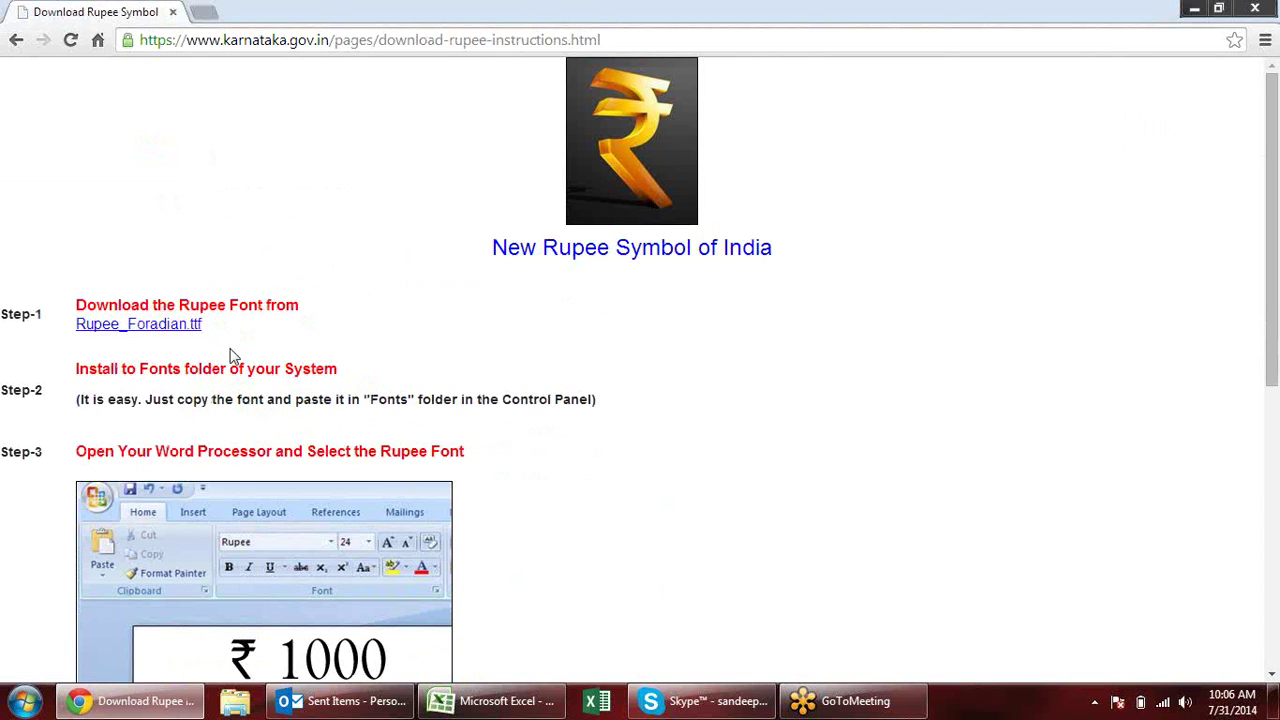
# Download Rupee_Foradian.ttf and show it in the Downloads folder.
pyautogui.click(199, 326)
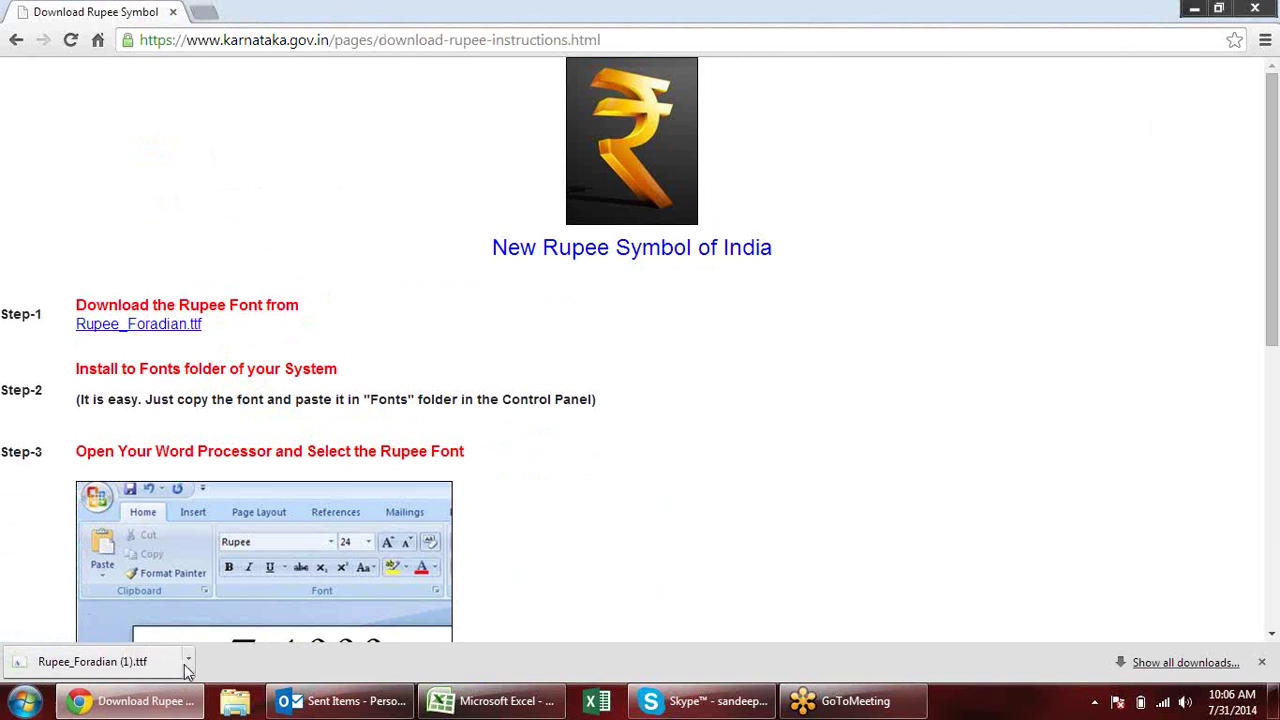
pyautogui.click(186, 662)
pyautogui.click(266, 602)
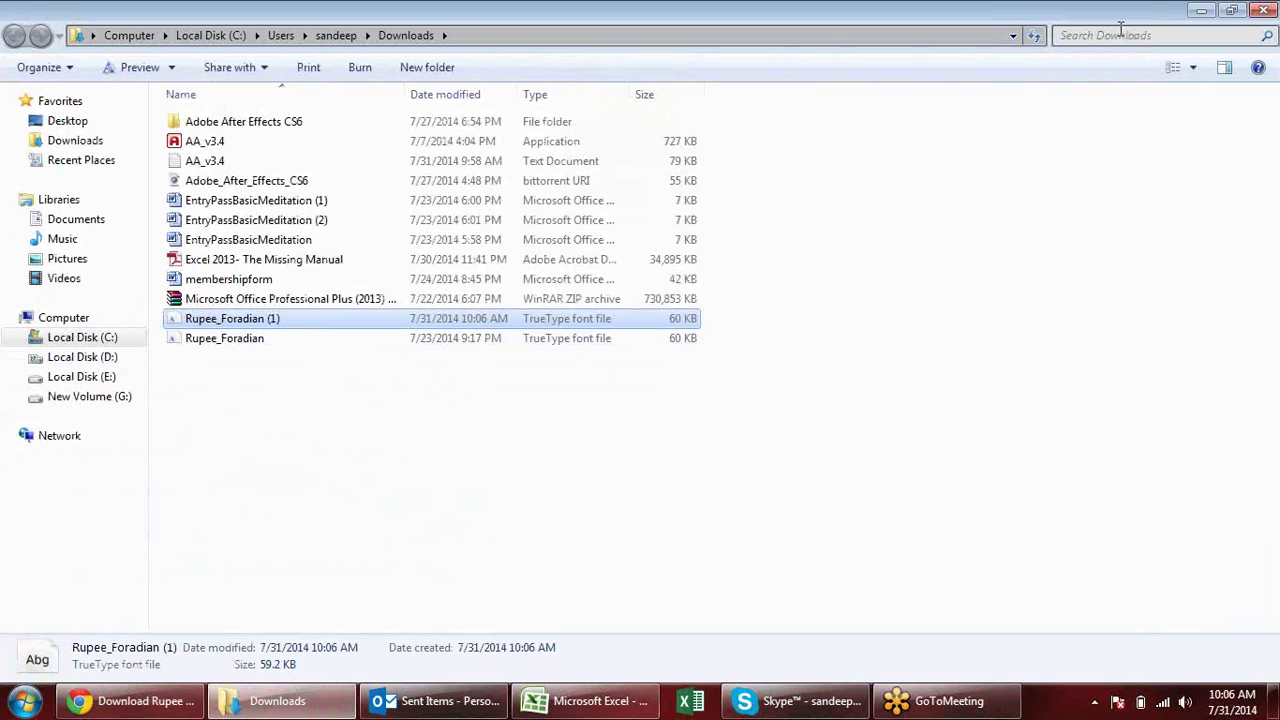
# Install the Rupee Foradian font through Control Panel's Fonts, replacing the existing copy.
pyautogui.click(1263, 10)
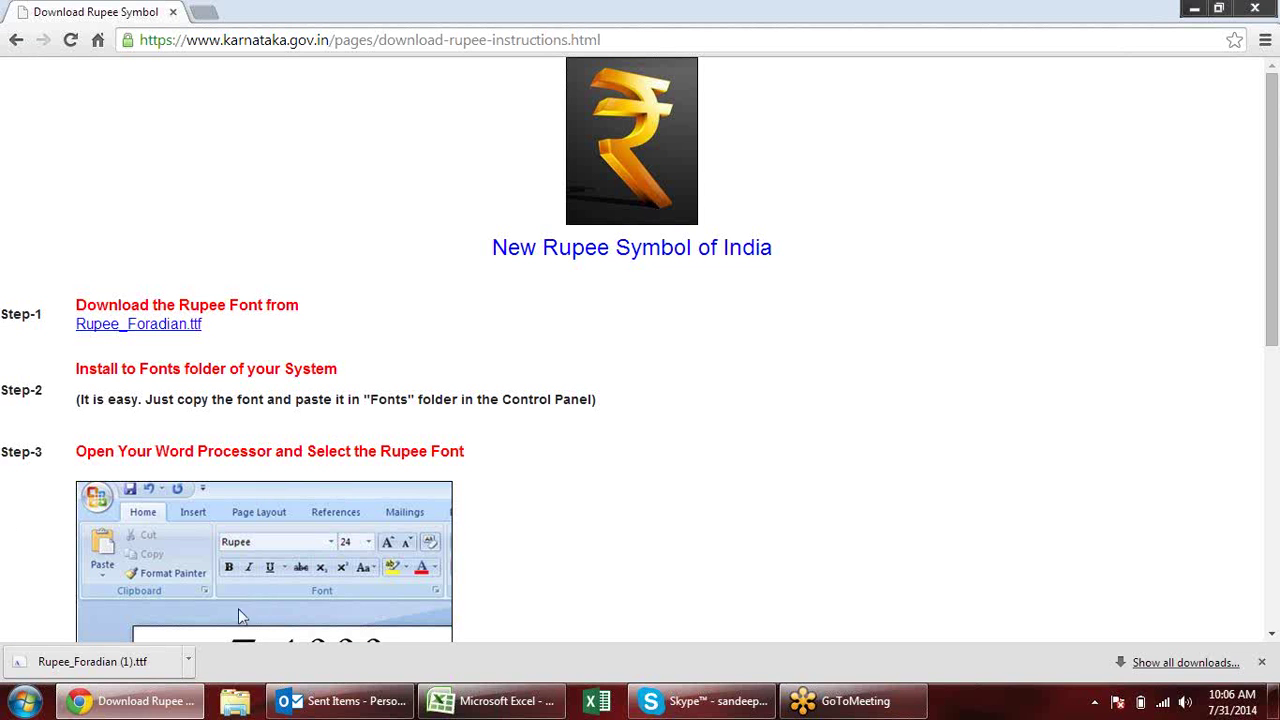
pyautogui.click(24, 701)
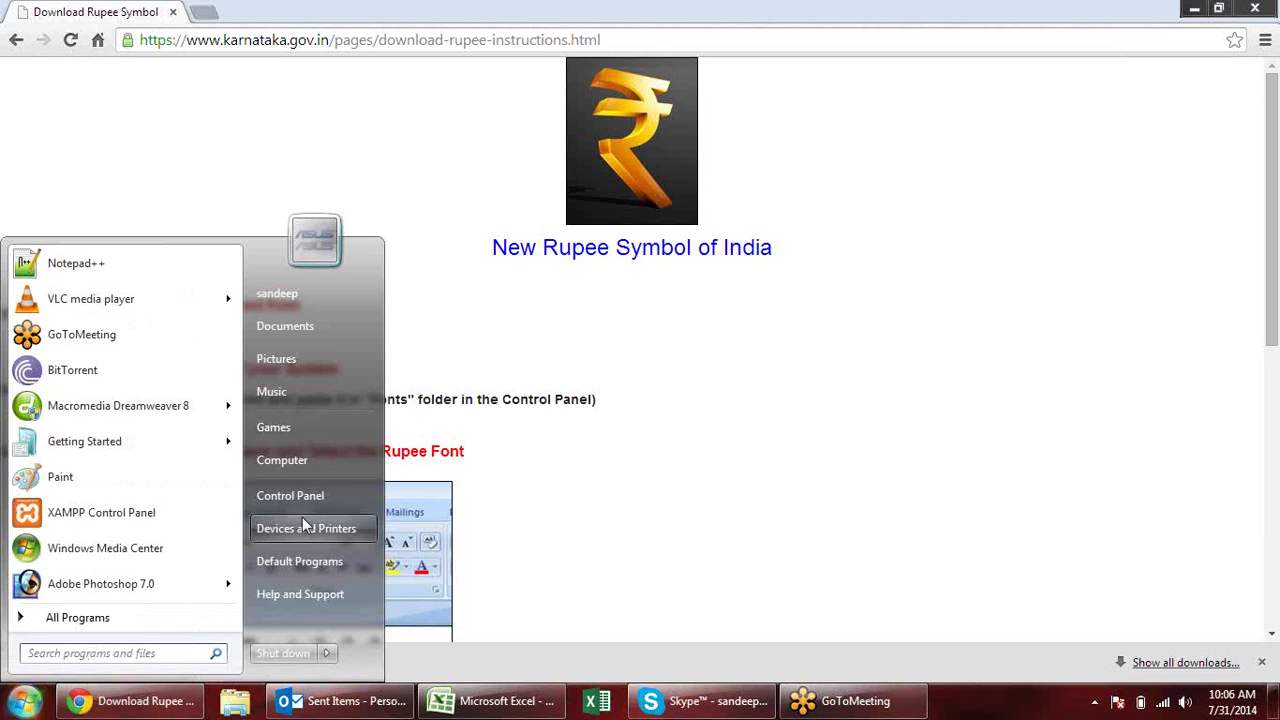
pyautogui.click(323, 493)
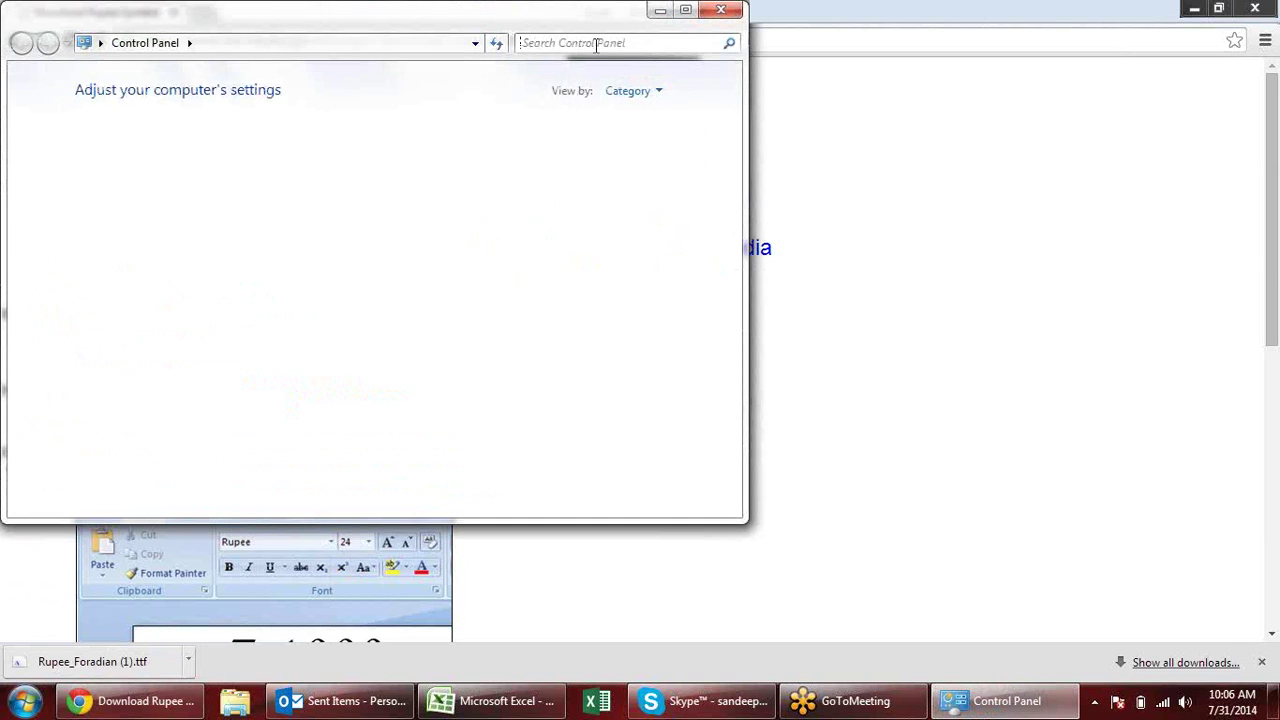
pyautogui.write('font')
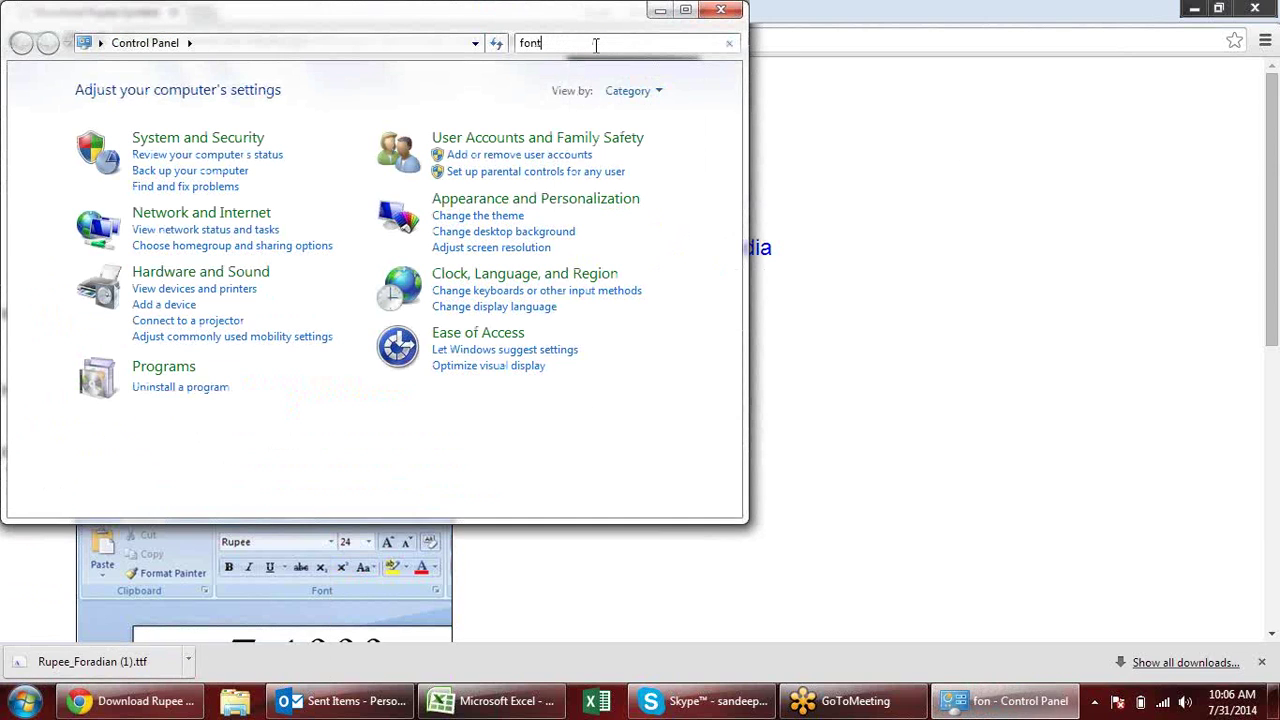
pyautogui.click(83, 91)
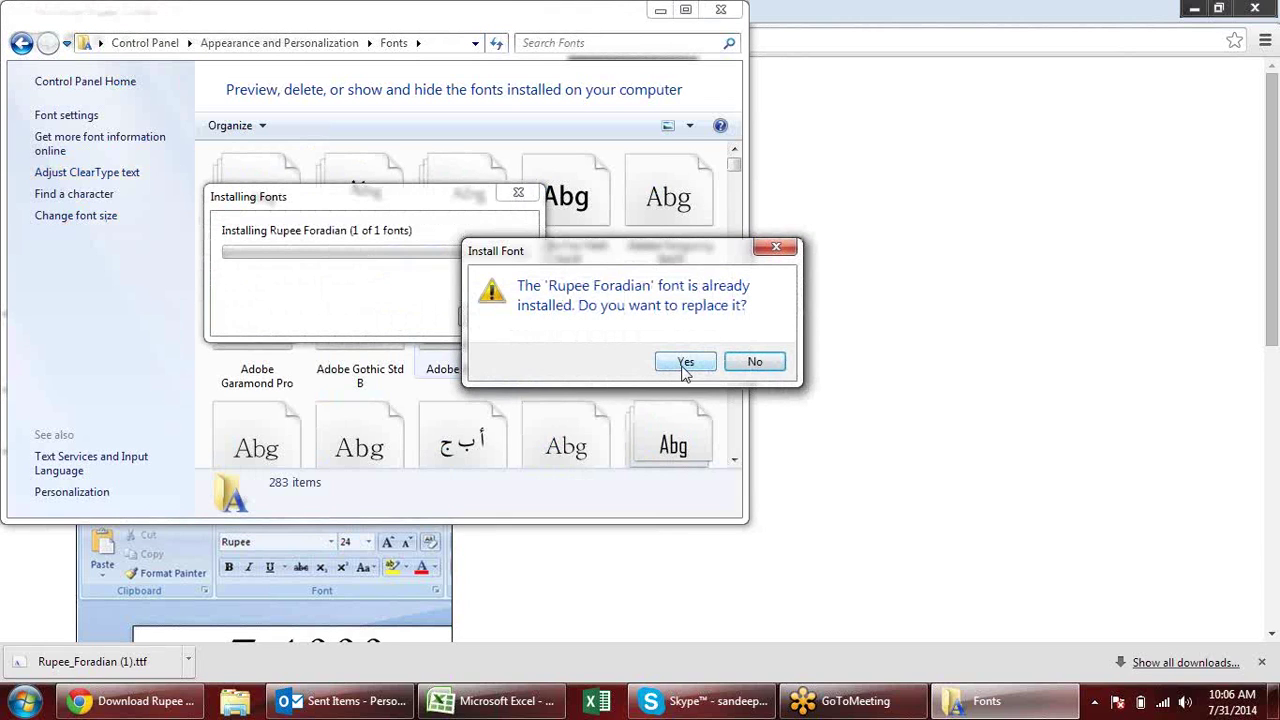
pyautogui.click(684, 362)
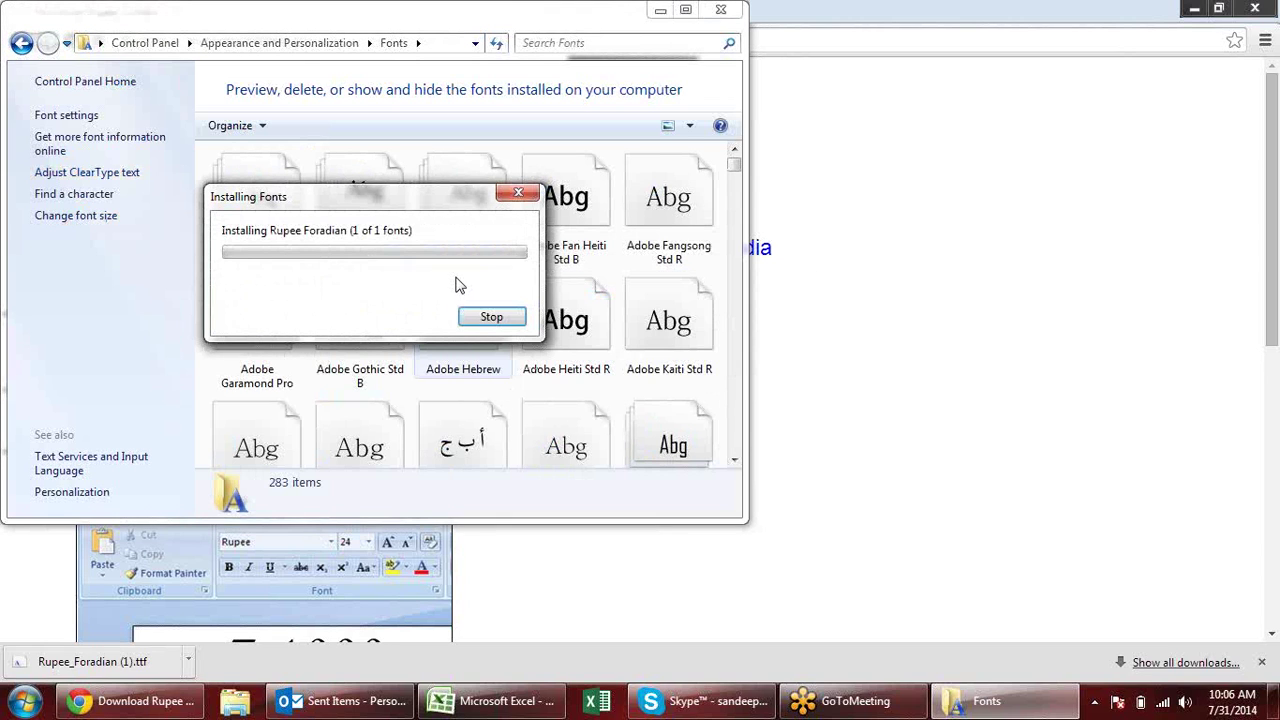
pyautogui.click(720, 10)
# Reapply Currency with the ₹ Hindi (India) symbol to the amounts and verify it.
pyautogui.click(492, 701)
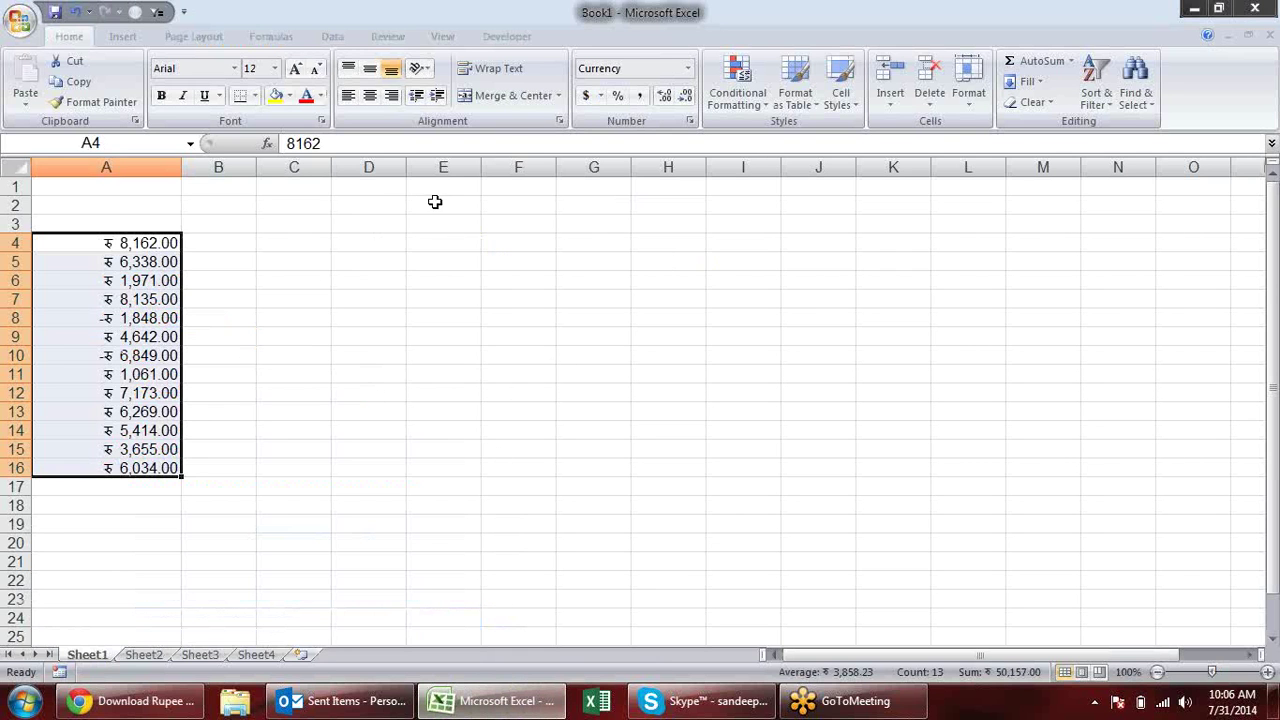
pyautogui.click(689, 120)
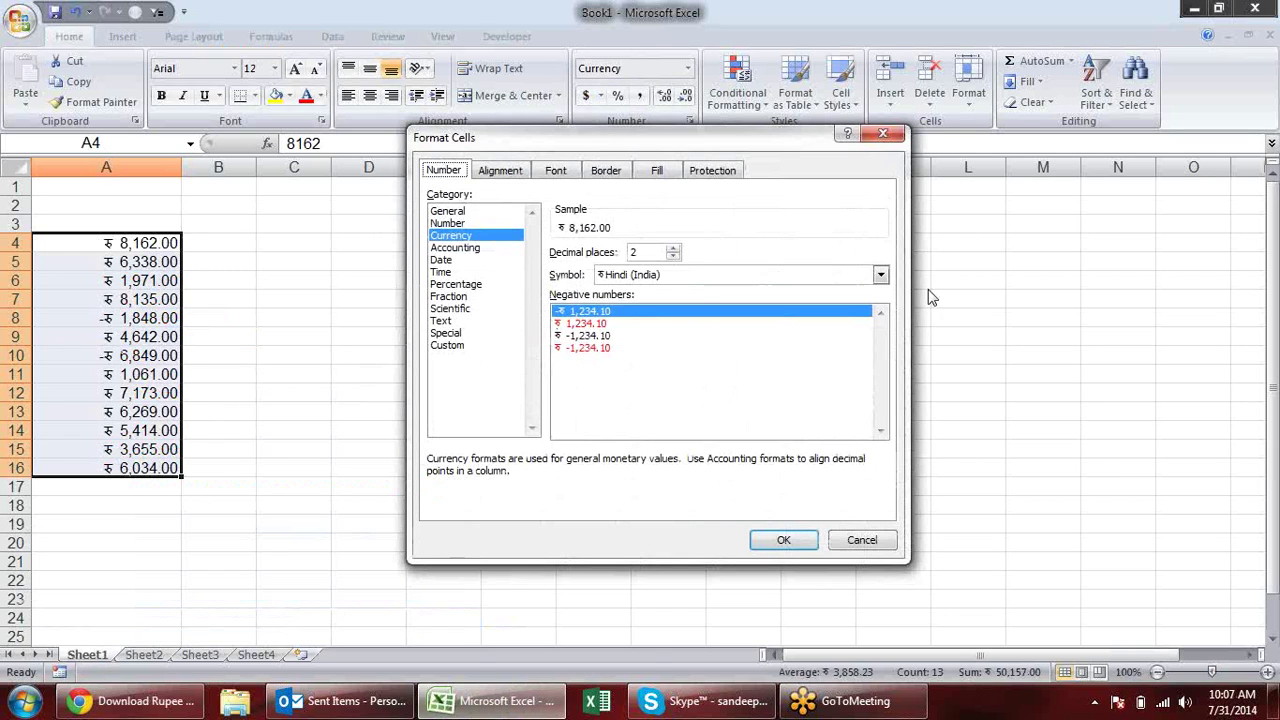
pyautogui.click(880, 275)
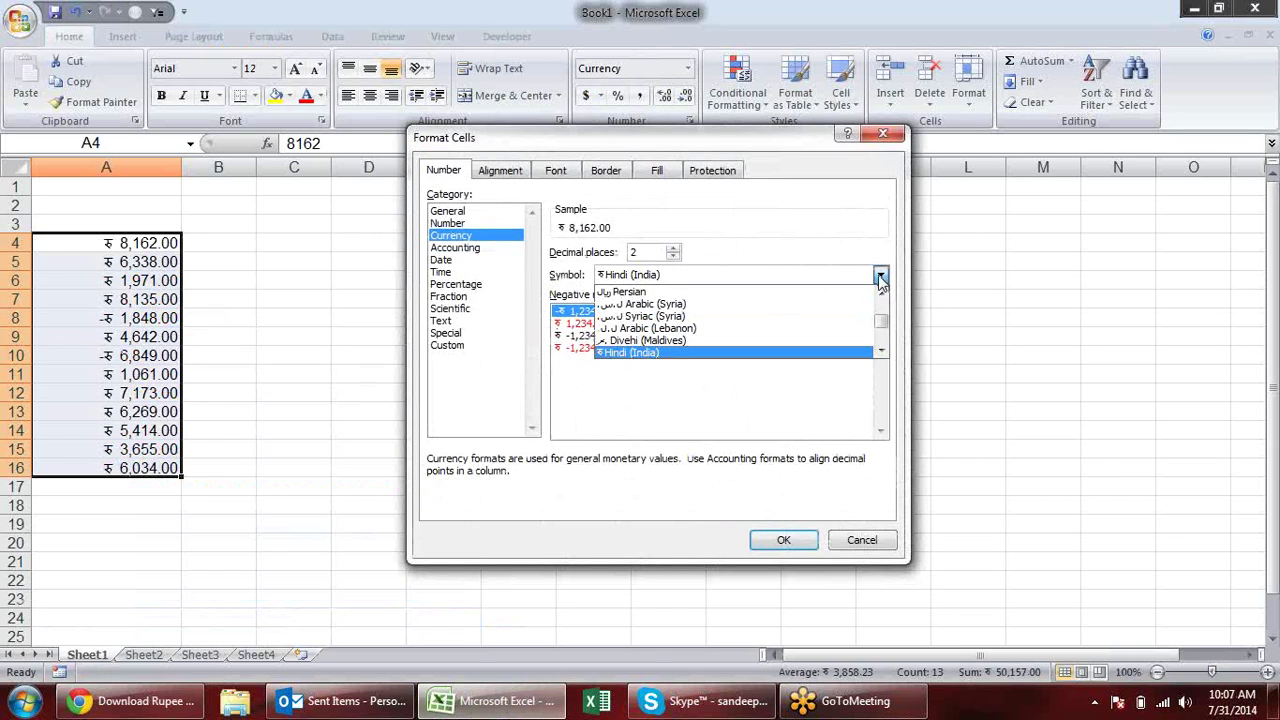
pyautogui.click(840, 353)
pyautogui.click(775, 542)
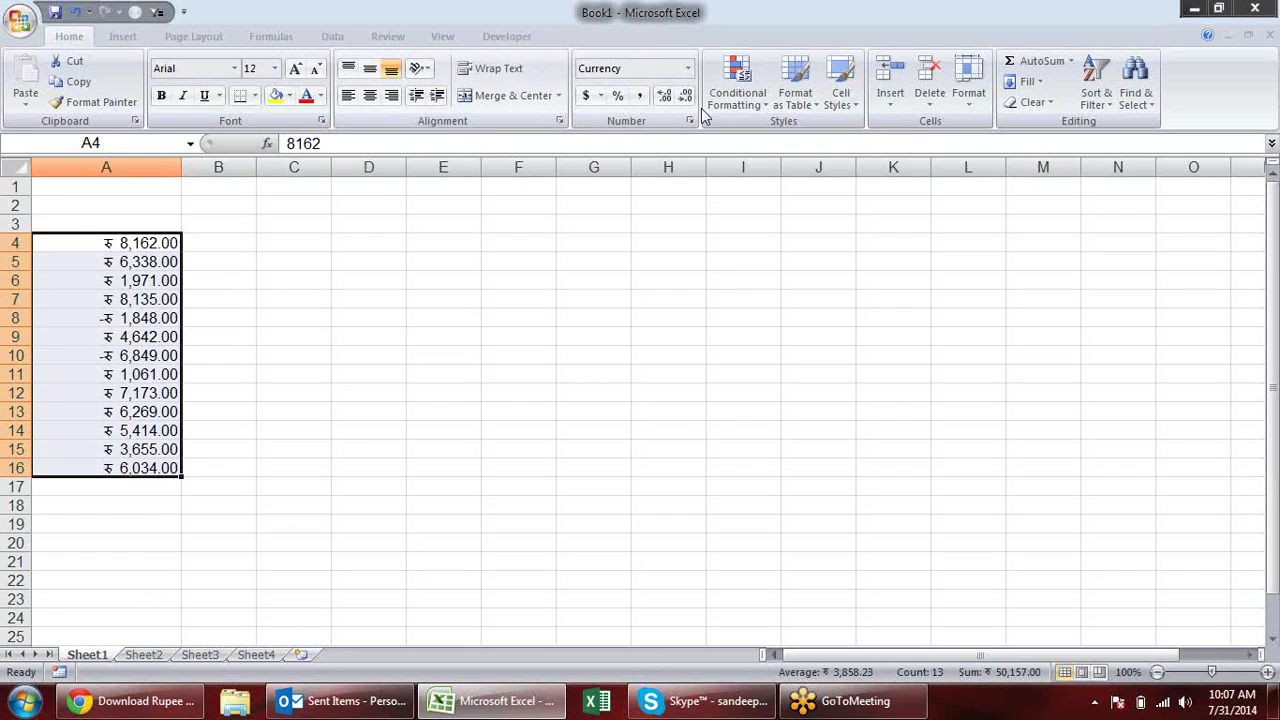
pyautogui.click(689, 120)
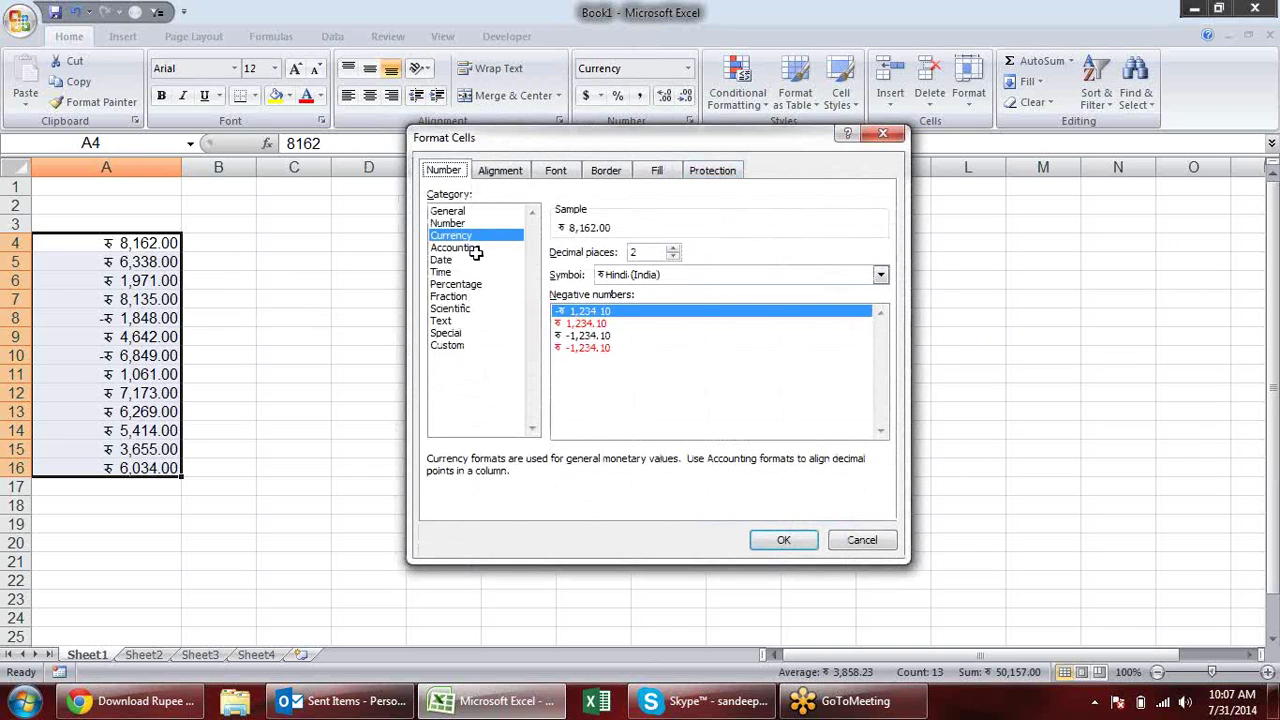
pyautogui.press('Escape')
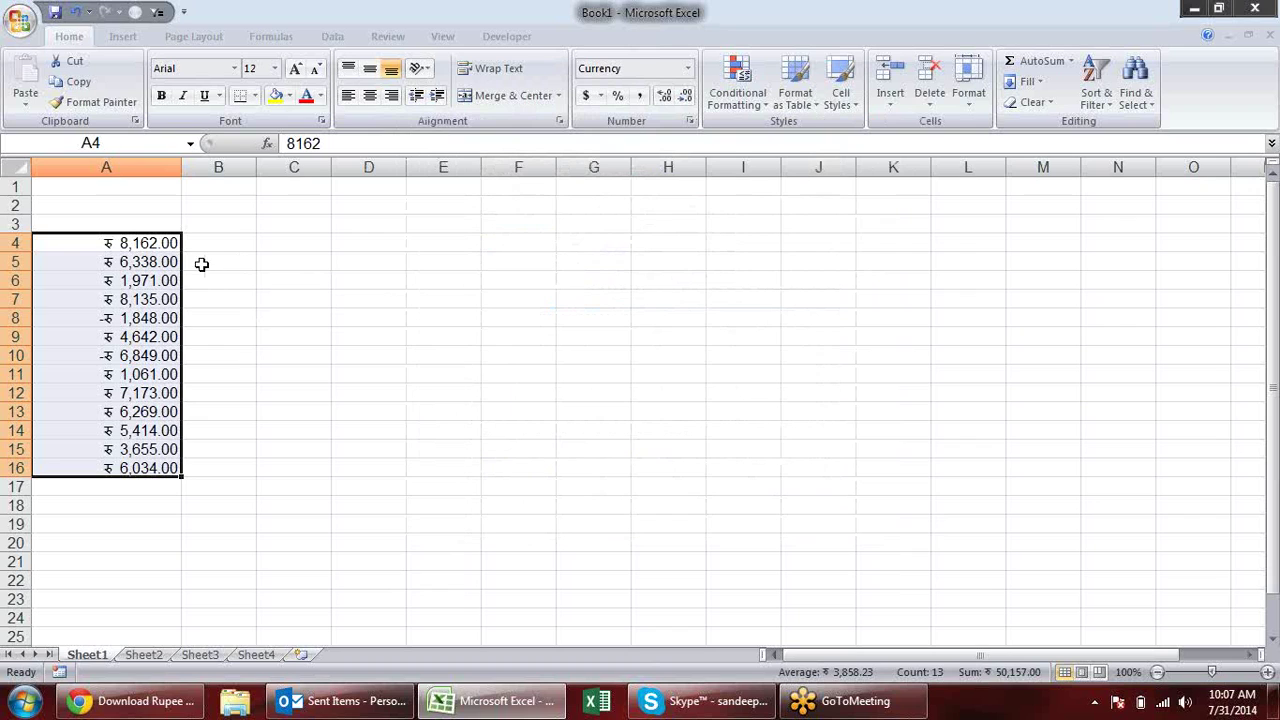
# Change A5 to 12, A10 to 1 and A13 to 123.
pyautogui.press('Down')
pyautogui.press('Up')
pyautogui.press('Down')
pyautogui.write('1')
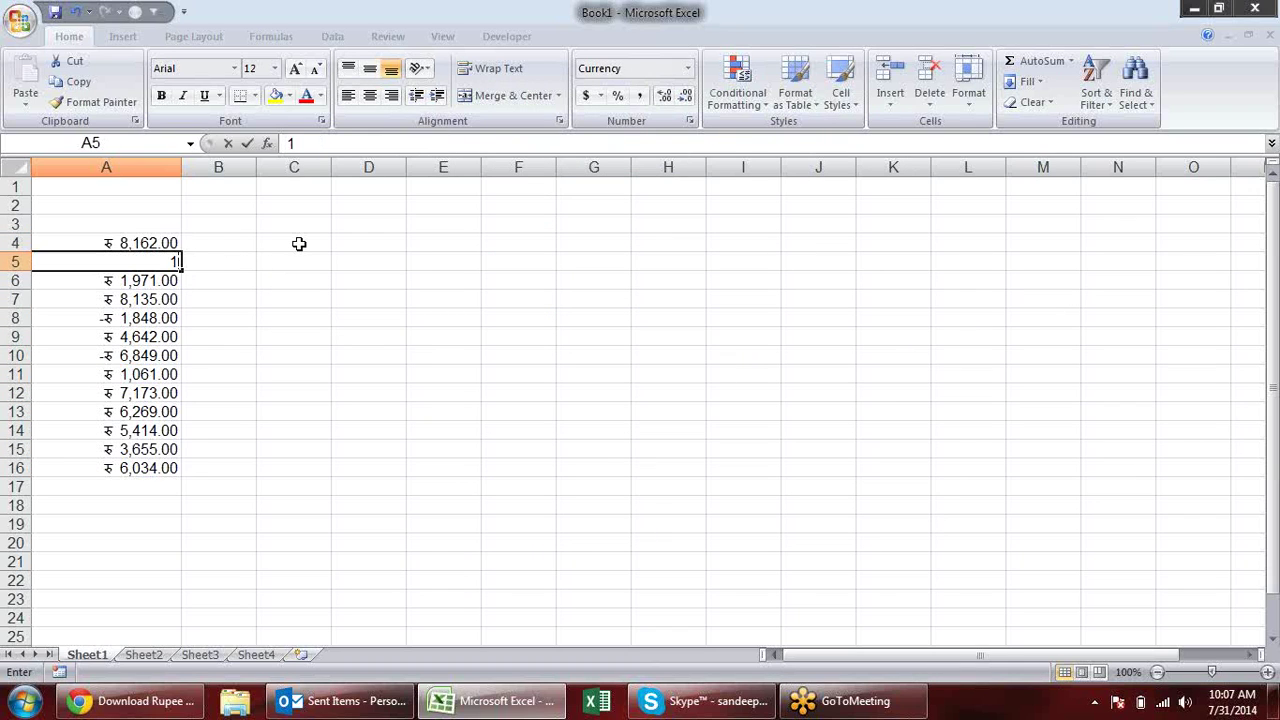
pyautogui.write('2')
pyautogui.press('Return')
pyautogui.press('Down')
pyautogui.press('Down')
pyautogui.press('Down')
pyautogui.press('Down')
pyautogui.write('1')
pyautogui.press('Return')
pyautogui.press('Down')
pyautogui.press('Down')
pyautogui.write('123')
pyautogui.press('Return')
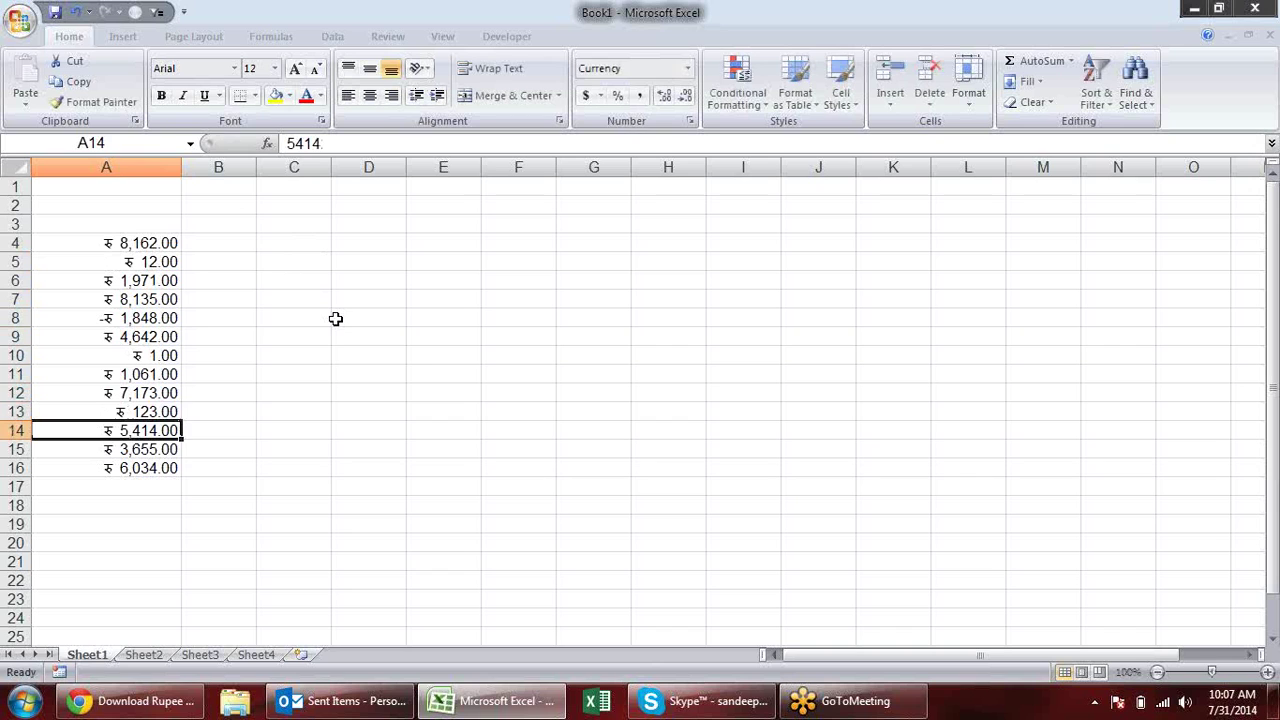
# Copy A4:A16 into B4:B16 and widen column B to fit the amounts.
pyautogui.moveTo(150, 243); pyautogui.dragTo(147, 468)
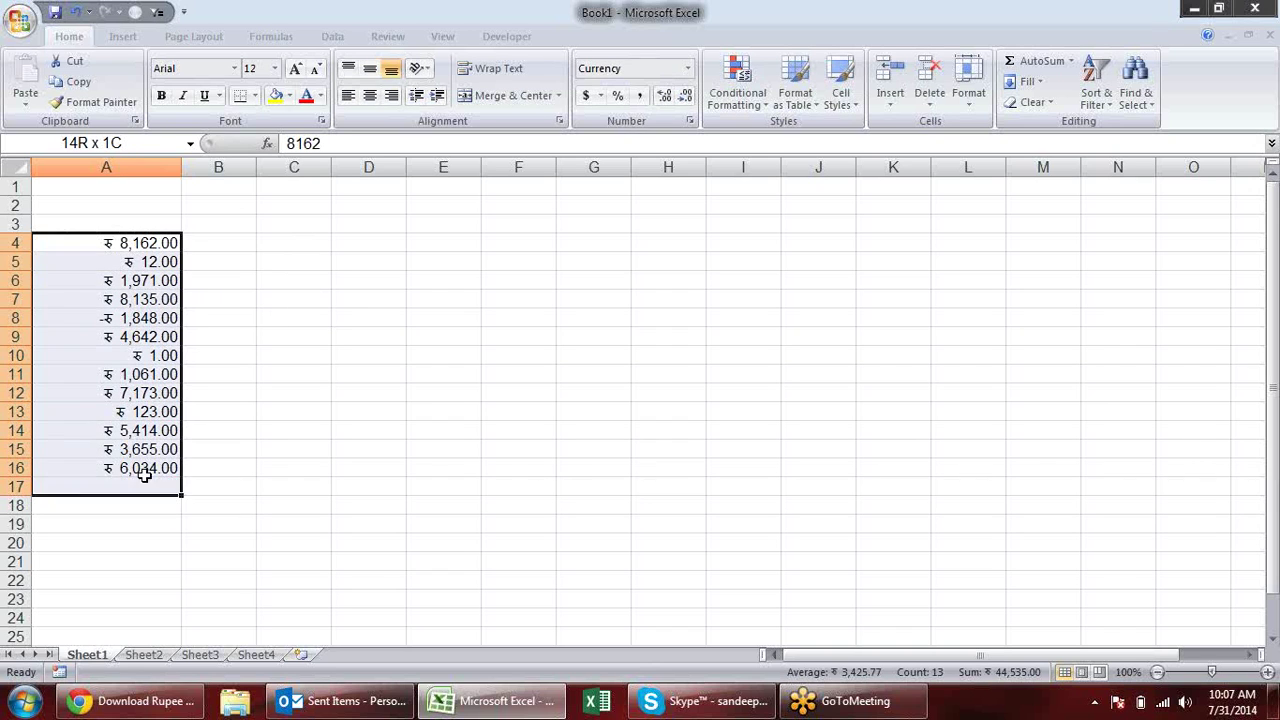
pyautogui.hotkey('ctrl', 'c')
pyautogui.click(243, 245)
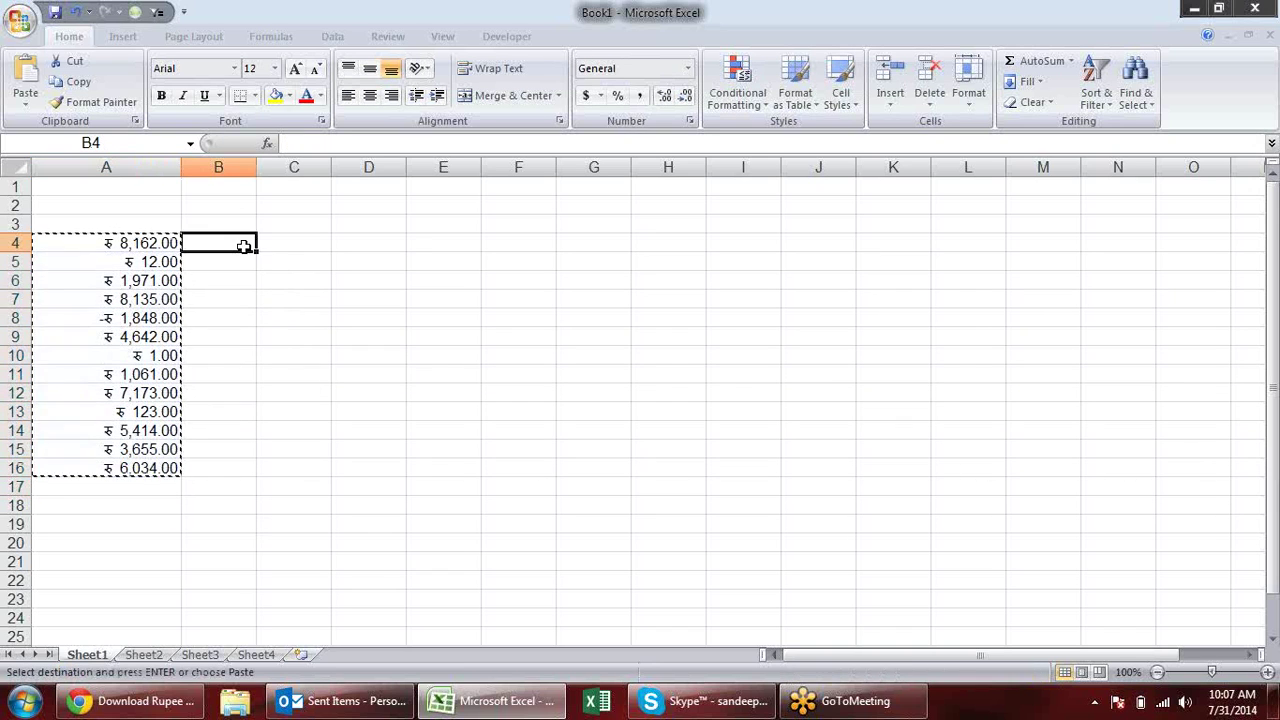
pyautogui.press('Return')
pyautogui.moveTo(257, 167); pyautogui.dragTo(312, 170)
pyautogui.click(689, 121)
# Apply Accounting format to B4:B16, then select the original amounts in A4:A16.
pyautogui.click(478, 247)
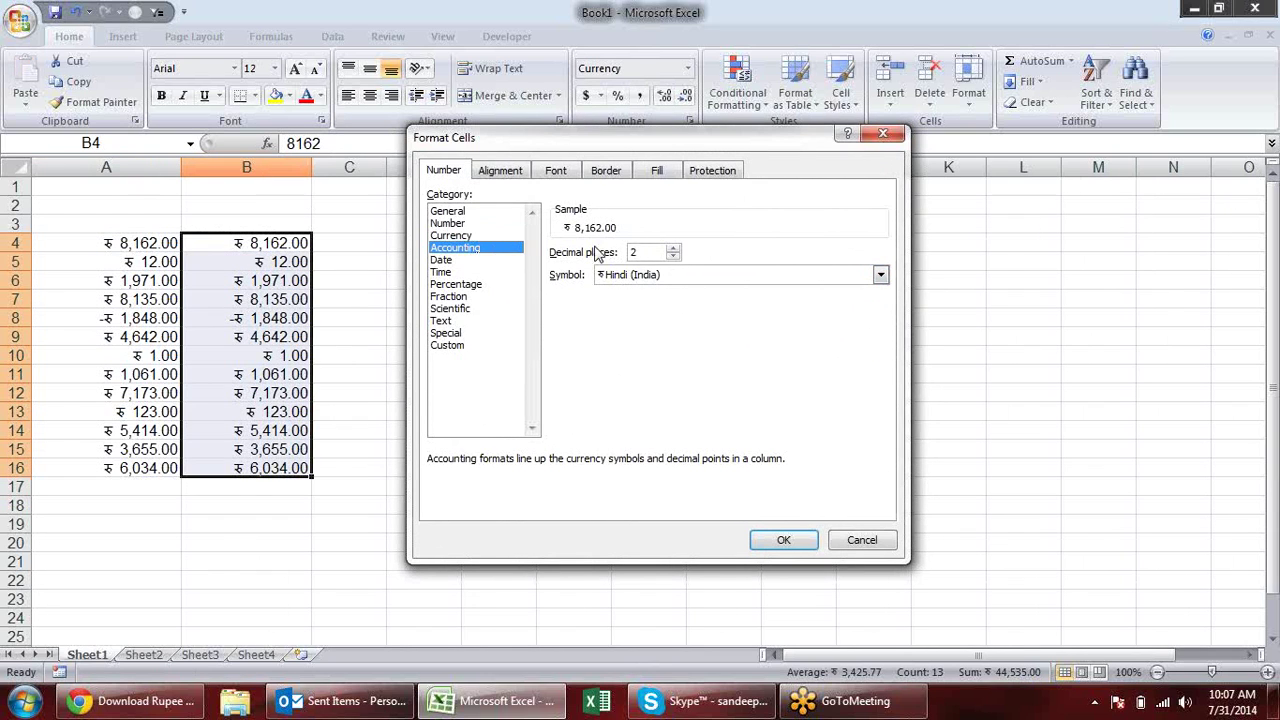
pyautogui.click(780, 546)
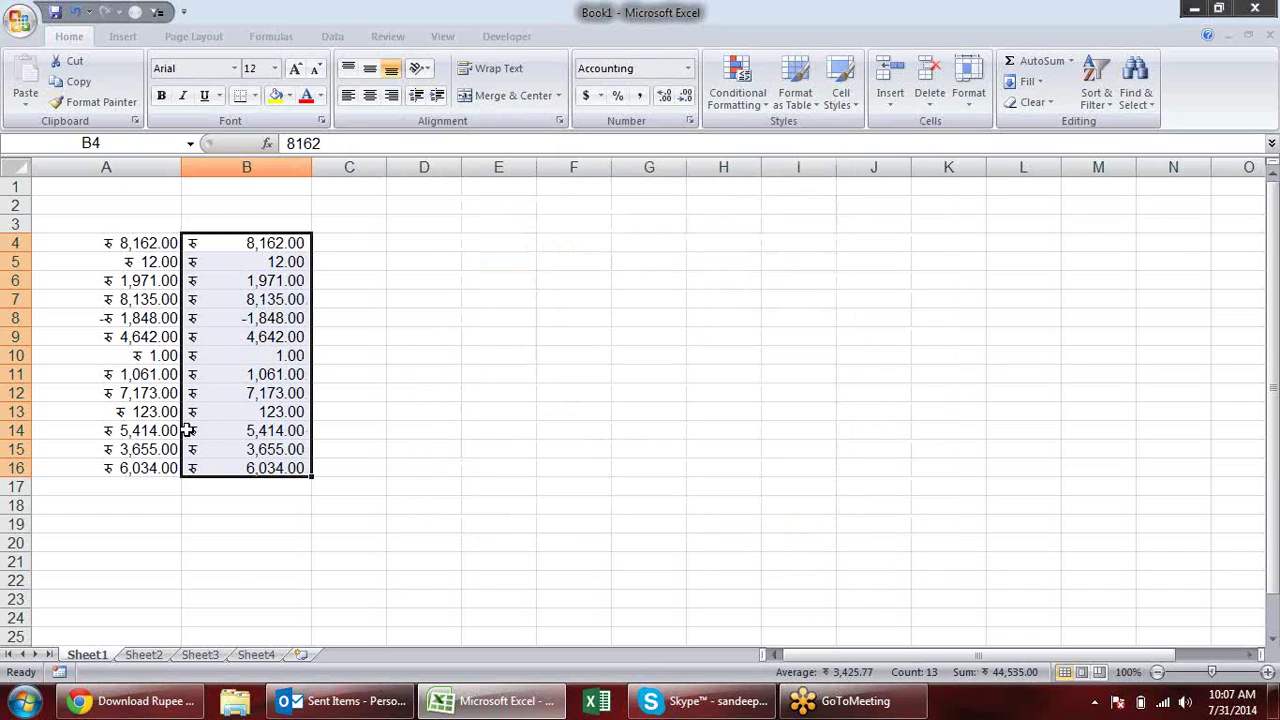
pyautogui.click(197, 499)
pyautogui.click(191, 470)
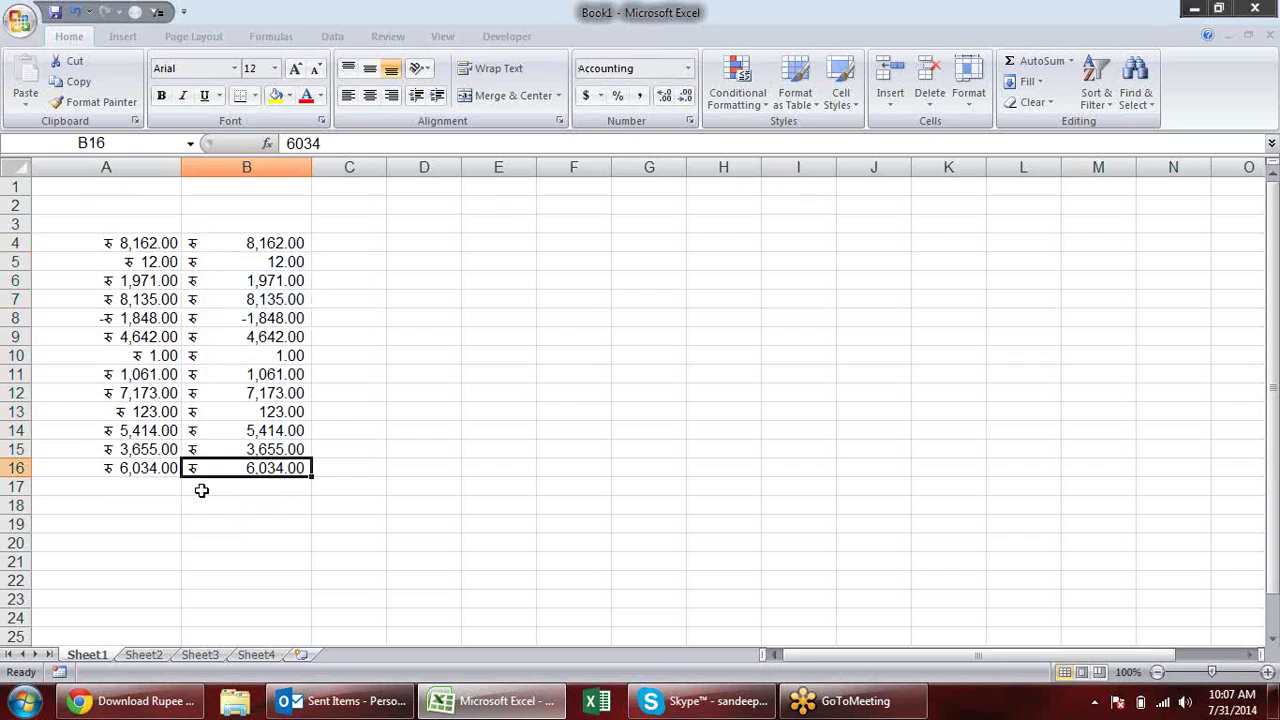
pyautogui.moveTo(112, 245); pyautogui.dragTo(112, 468)
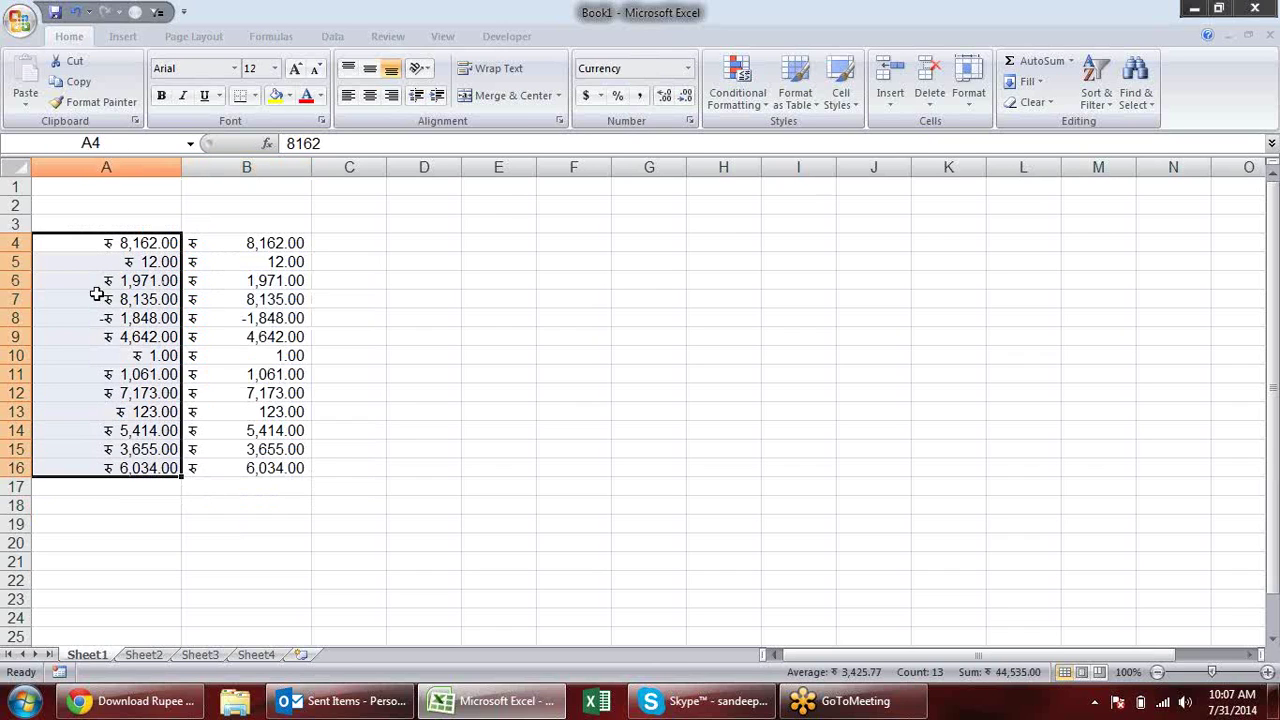
# Enter 0 in B5, B9 and B13 so they show Accounting dashes, then check B4:B16.
pyautogui.click(251, 255)
pyautogui.write('0')
pyautogui.press('Return')
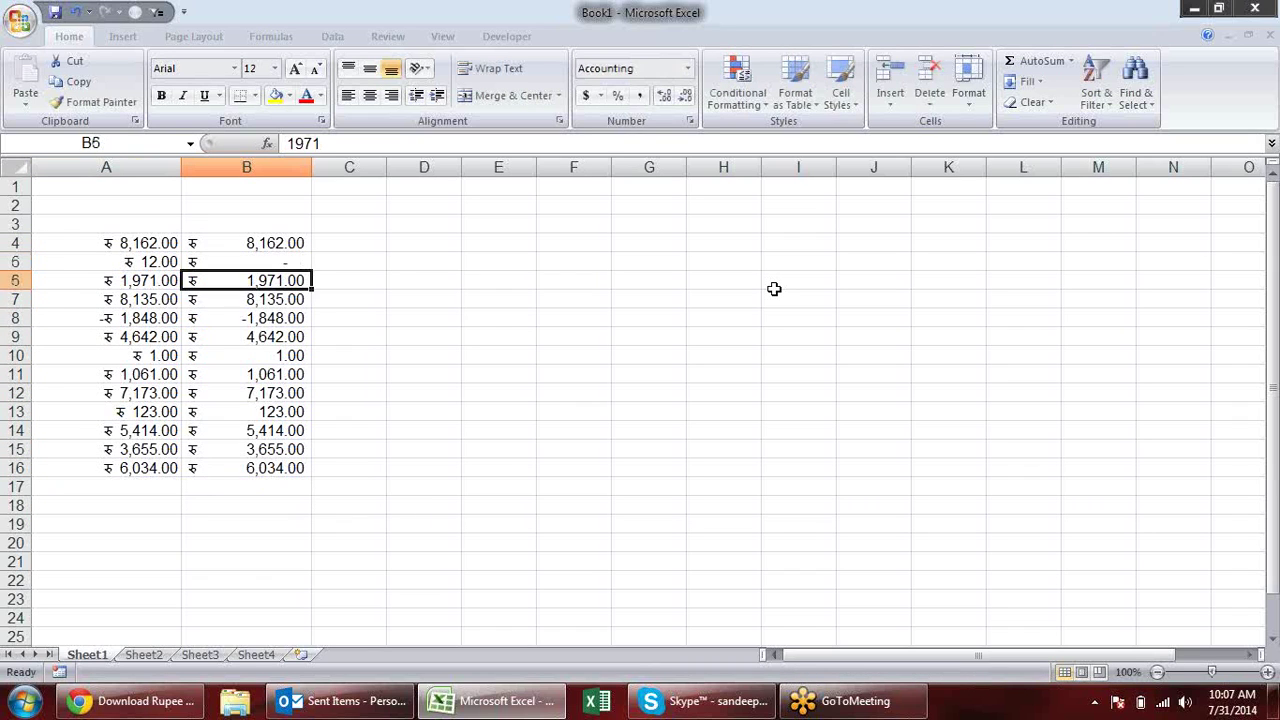
pyautogui.press('Down')
pyautogui.press('Down')
pyautogui.press('Down')
pyautogui.press('Right')
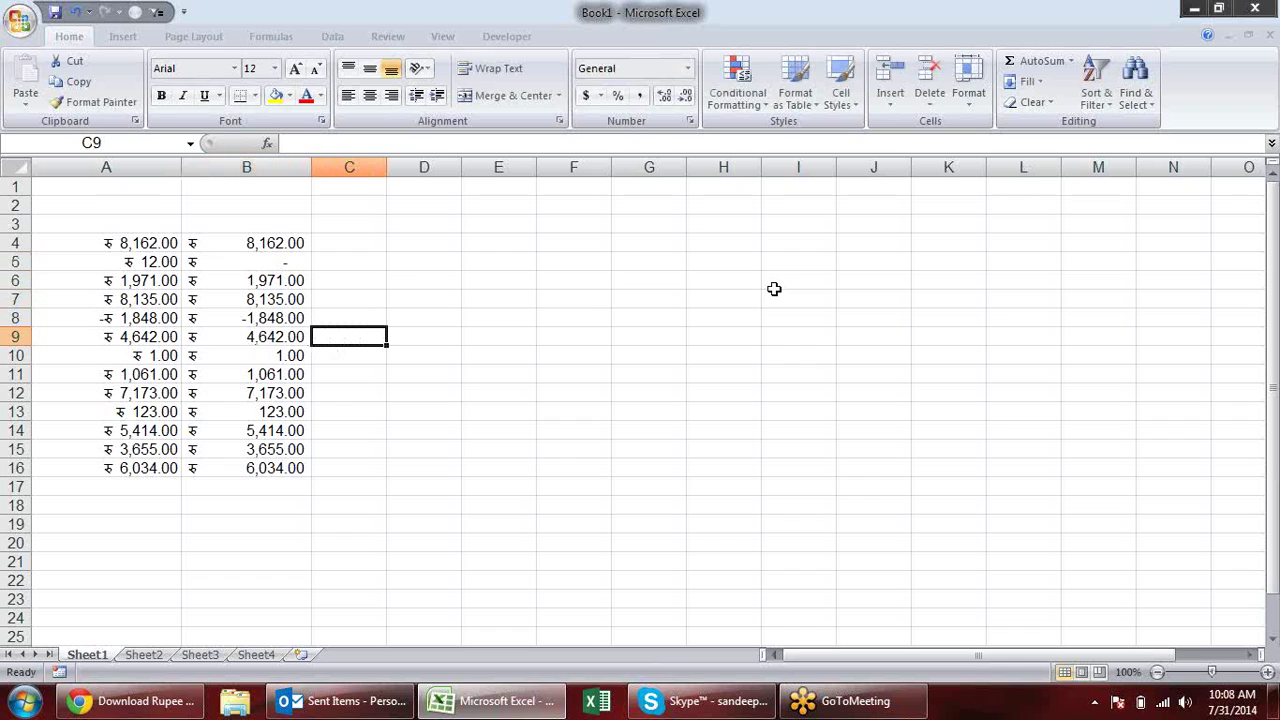
pyautogui.press('Left')
pyautogui.write('0')
pyautogui.press('Return')
pyautogui.press('Down')
pyautogui.press('Down')
pyautogui.press('Down')
pyautogui.write('0')
pyautogui.press('Return')
pyautogui.press('Down')
pyautogui.press('Down')
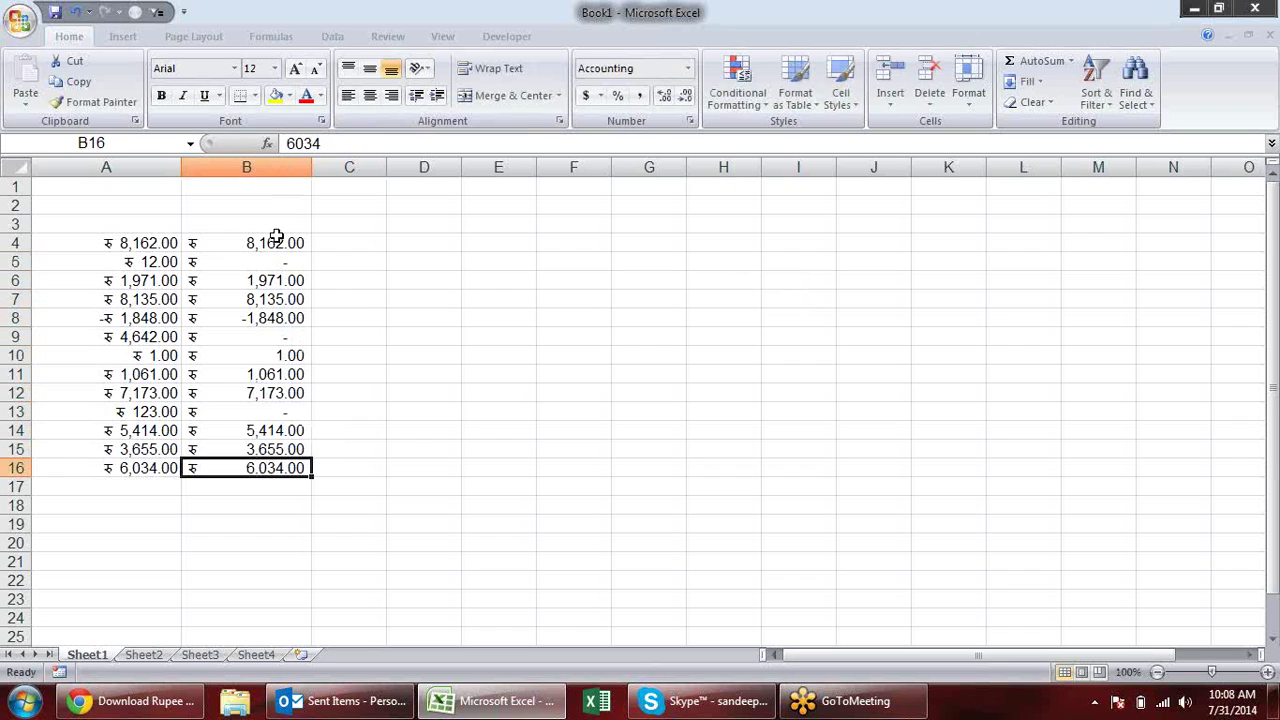
pyautogui.moveTo(280, 243); pyautogui.dragTo(273, 468)
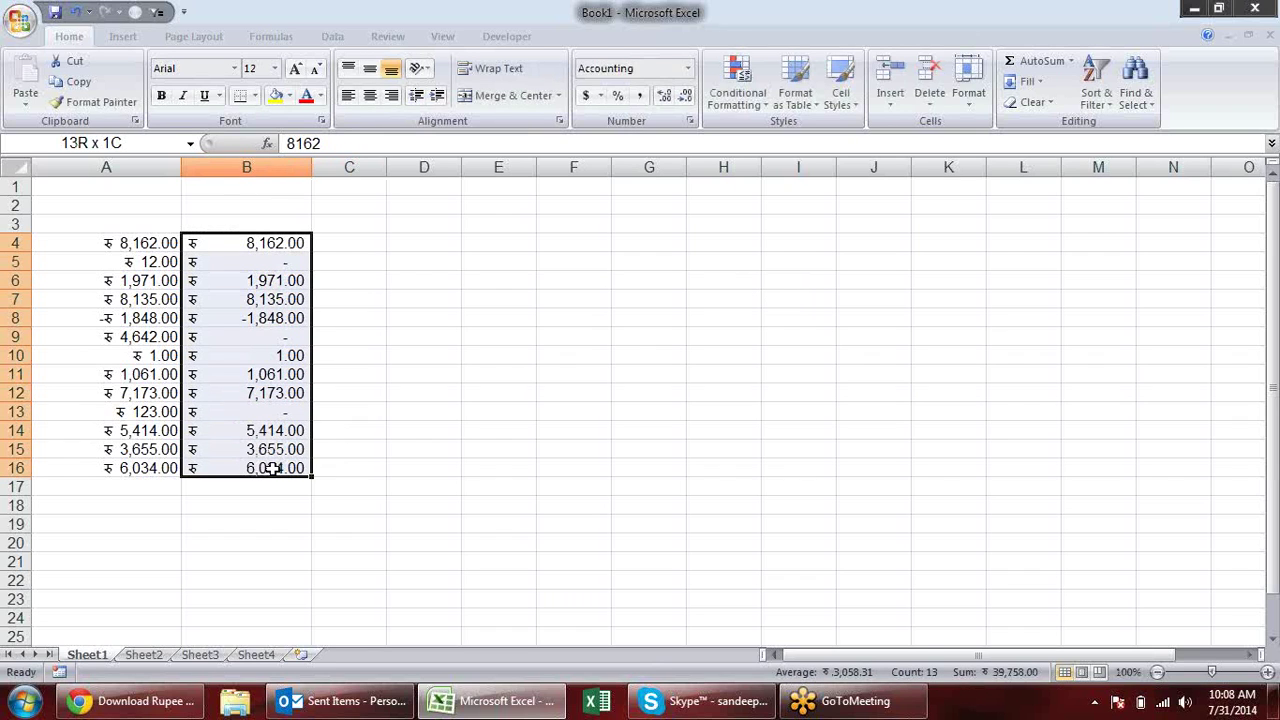
# Enter 0 in A10 so it reads ₹ 0.00 in Currency format.
pyautogui.click(167, 333)
pyautogui.click(160, 357)
pyautogui.write('0')
pyautogui.press('Return')
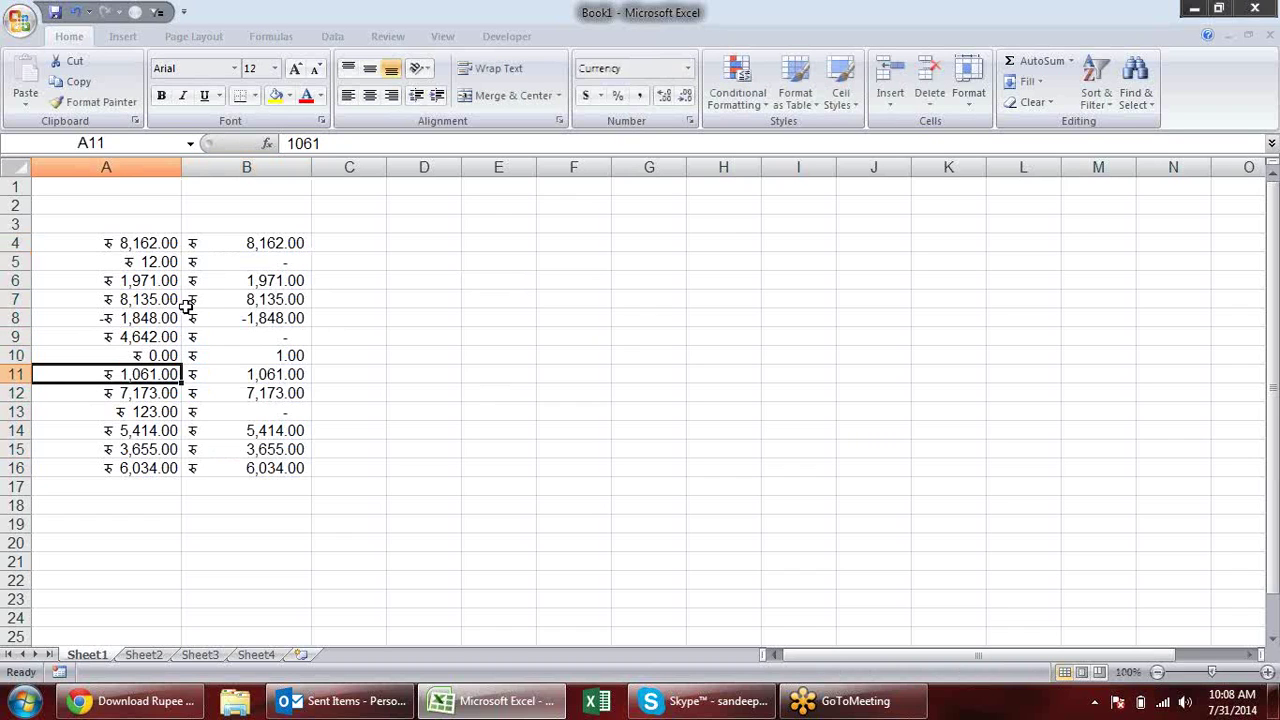
pyautogui.click(296, 333)
pyautogui.click(303, 262)
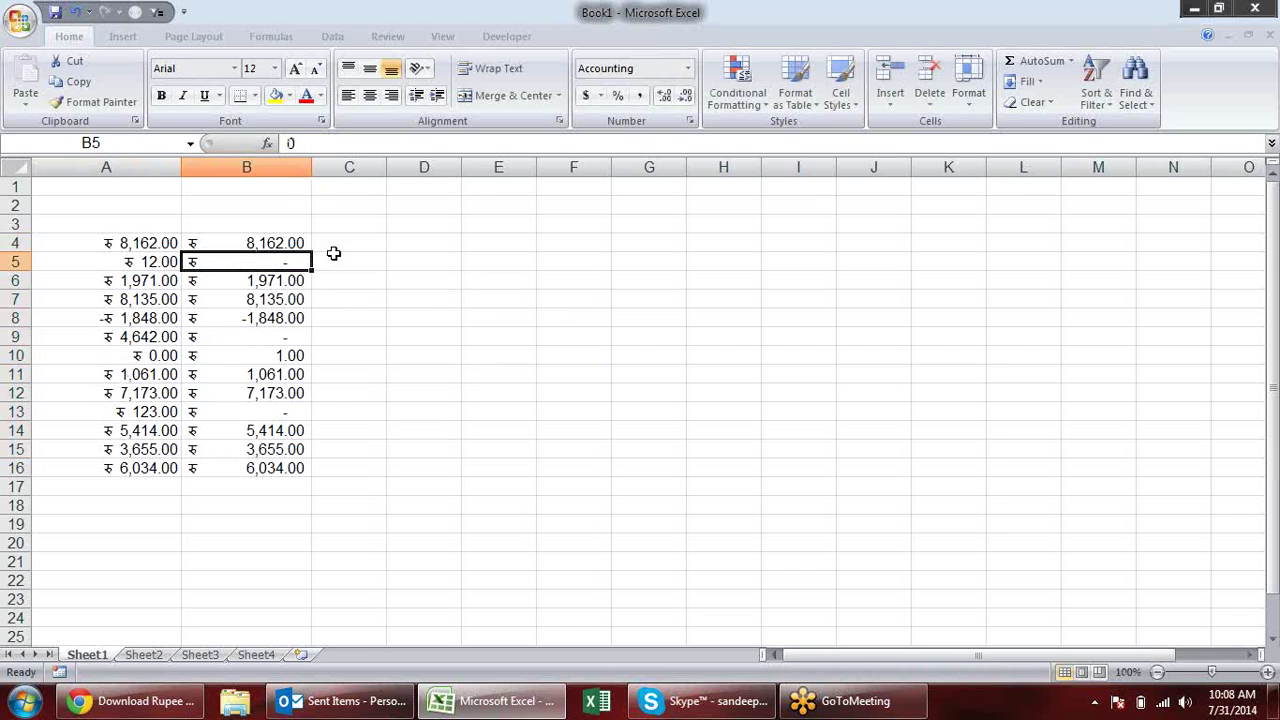
# Widen column C and view B5's number format without changing it.
pyautogui.moveTo(386, 167); pyautogui.dragTo(435, 167)
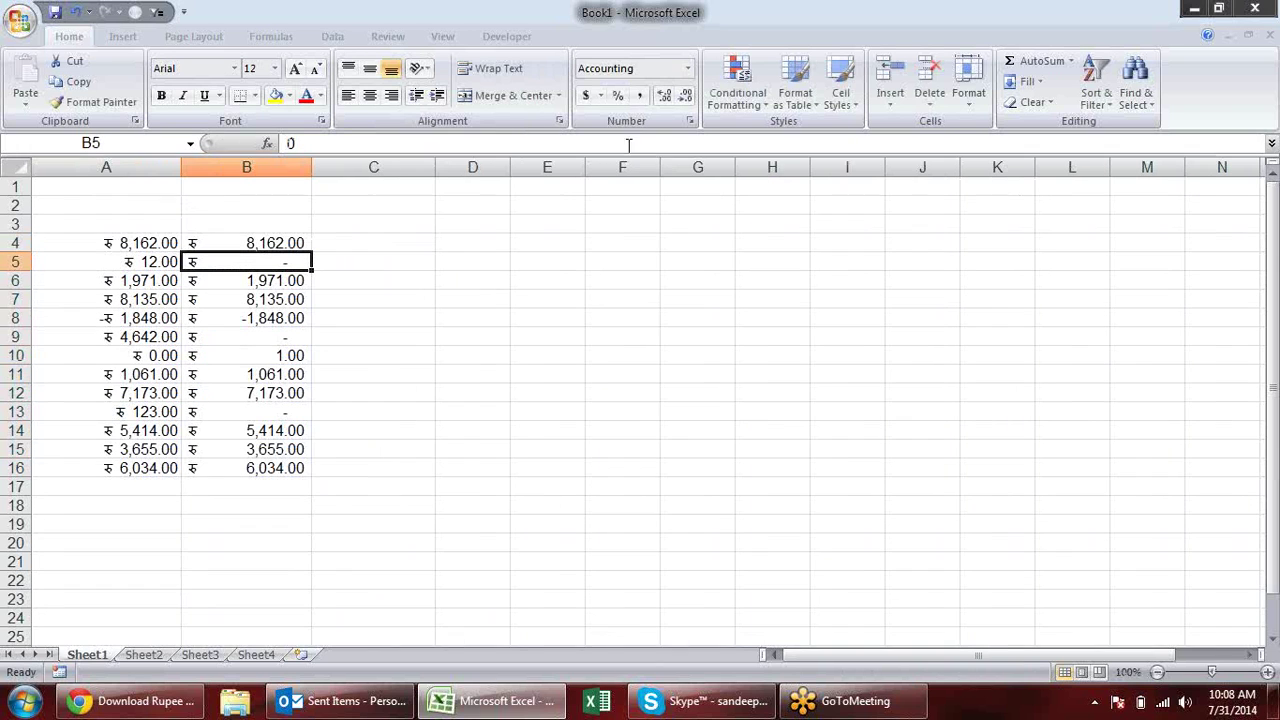
pyautogui.click(689, 121)
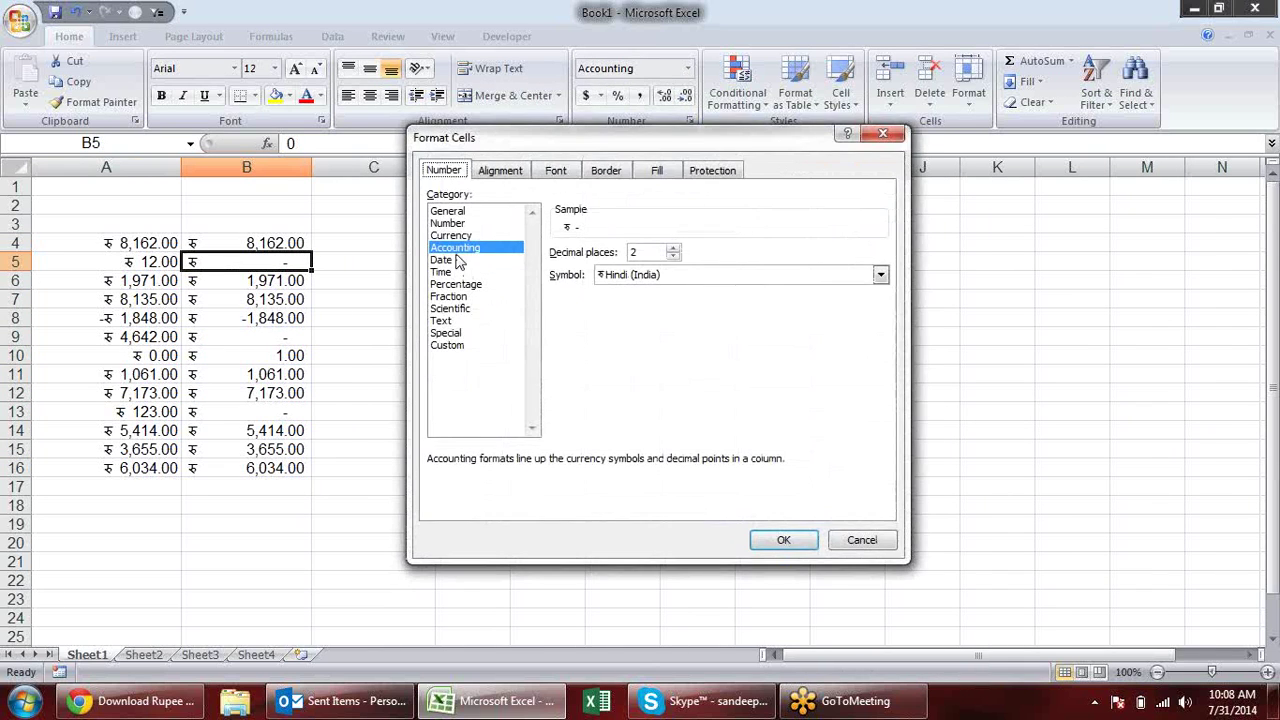
pyautogui.click(882, 134)
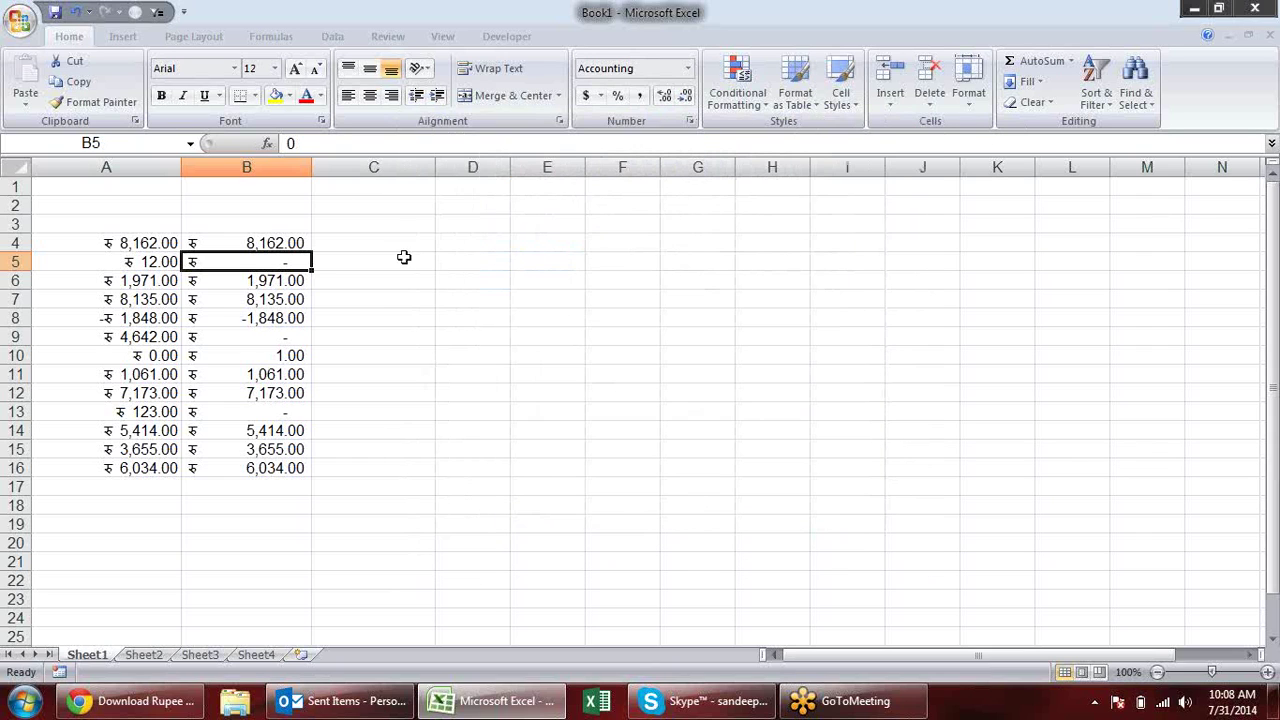
pyautogui.moveTo(460, 228); pyautogui.dragTo(463, 240)
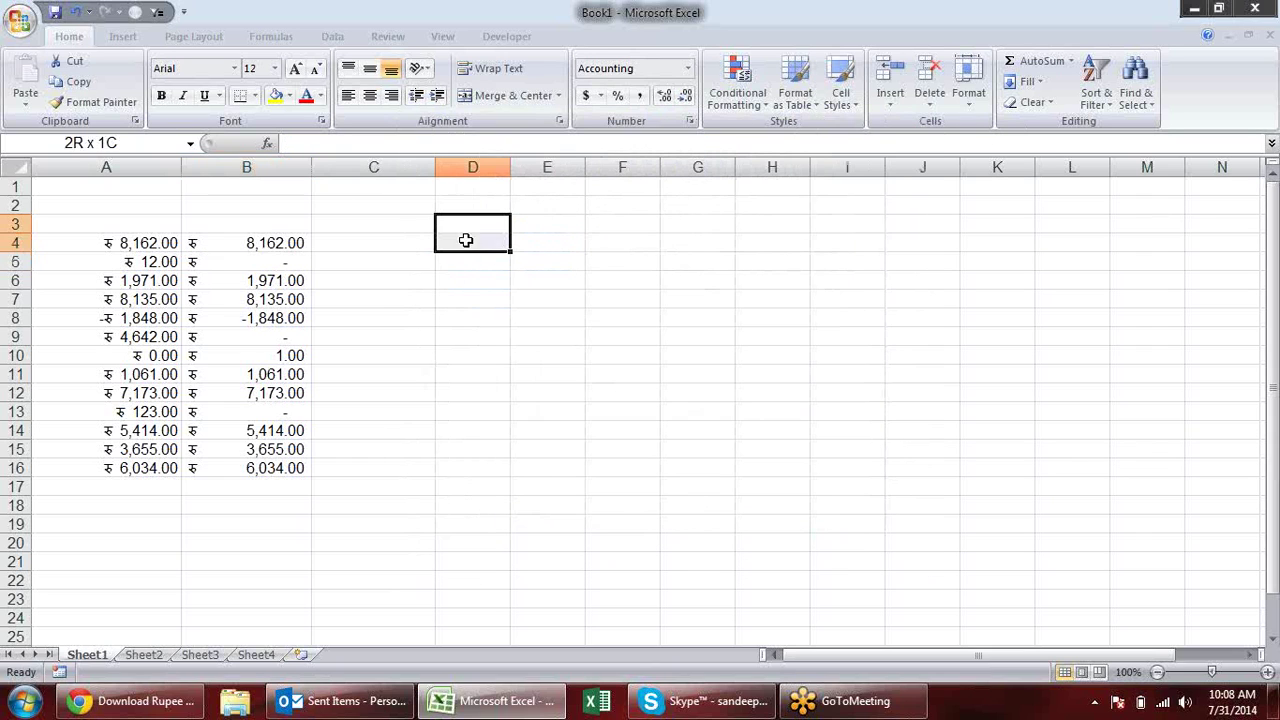
pyautogui.click(443, 280)
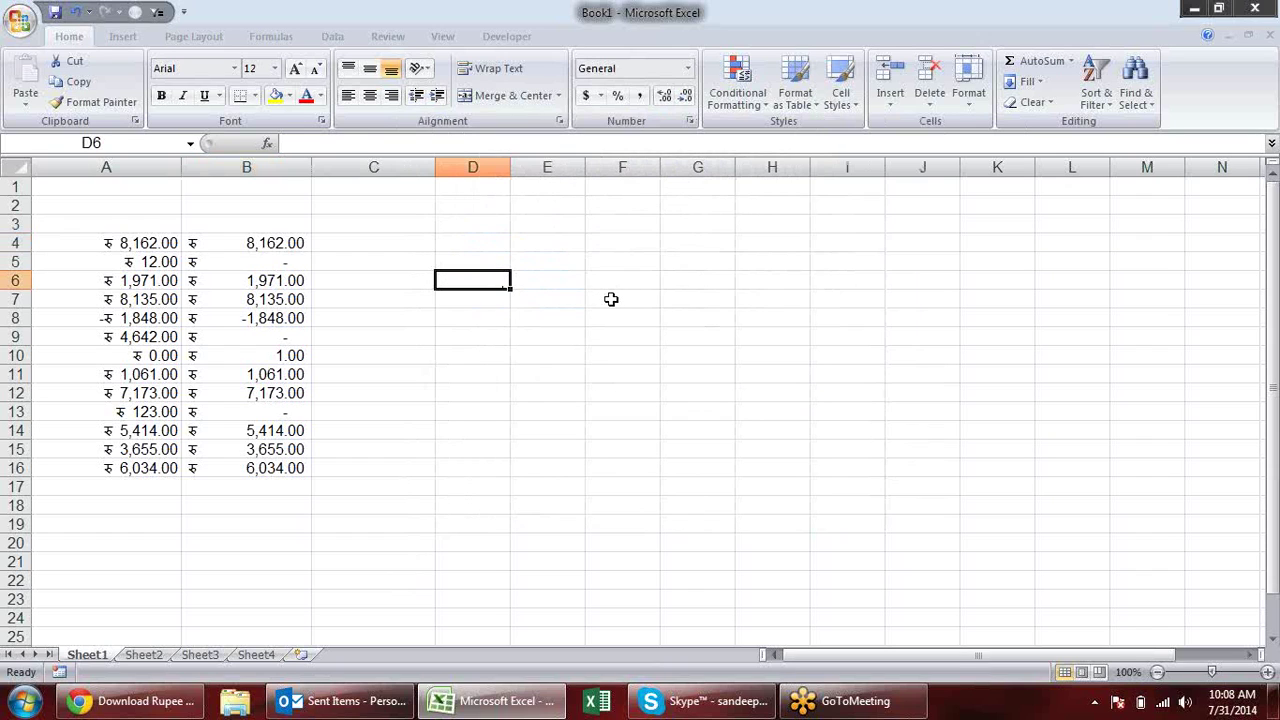
# Insert today's date 7/31/2014 in D6 with Ctrl+; and switch it to General, showing 41851.
pyautogui.hotkey('ctrl', ';')
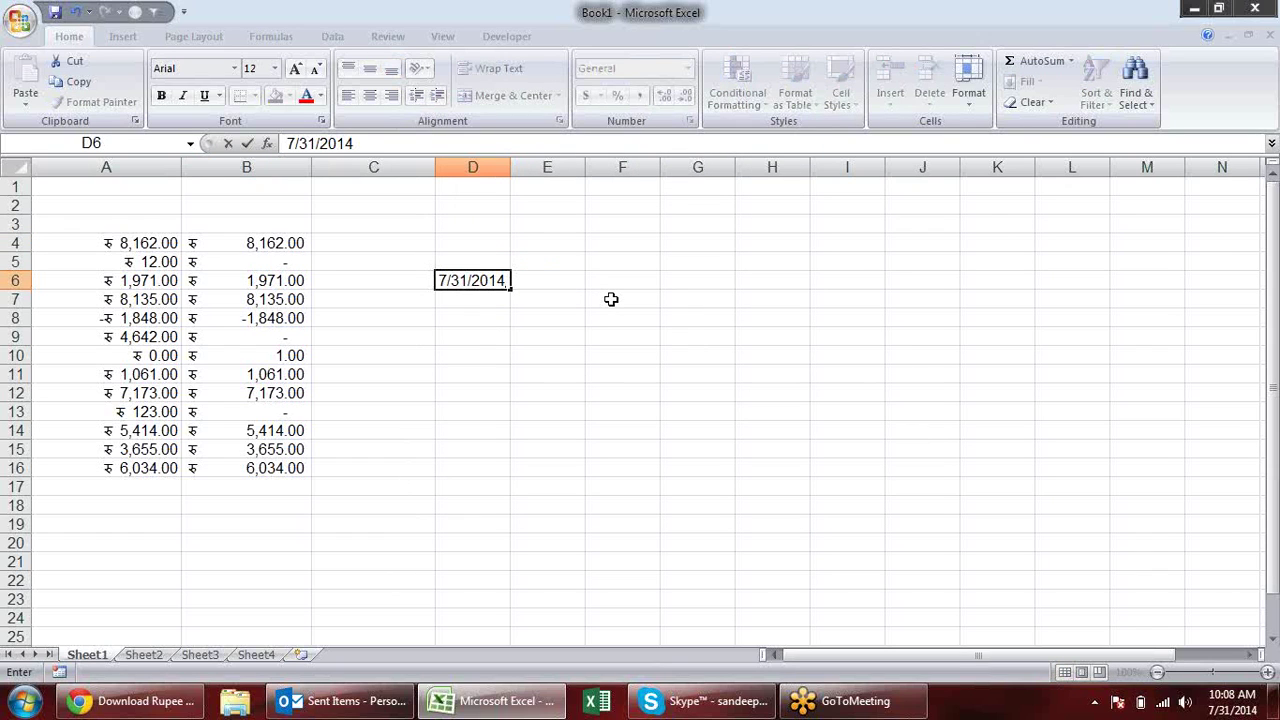
pyautogui.press('Return')
pyautogui.press('Up')
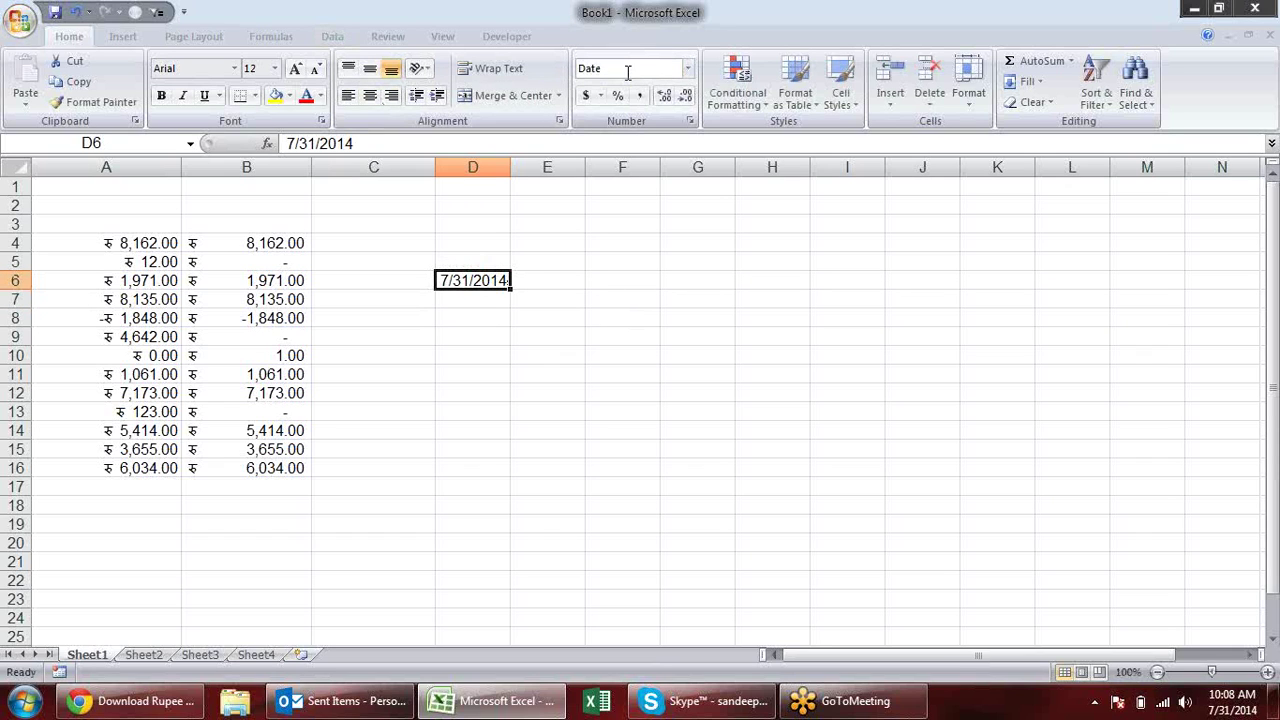
pyautogui.click(687, 68)
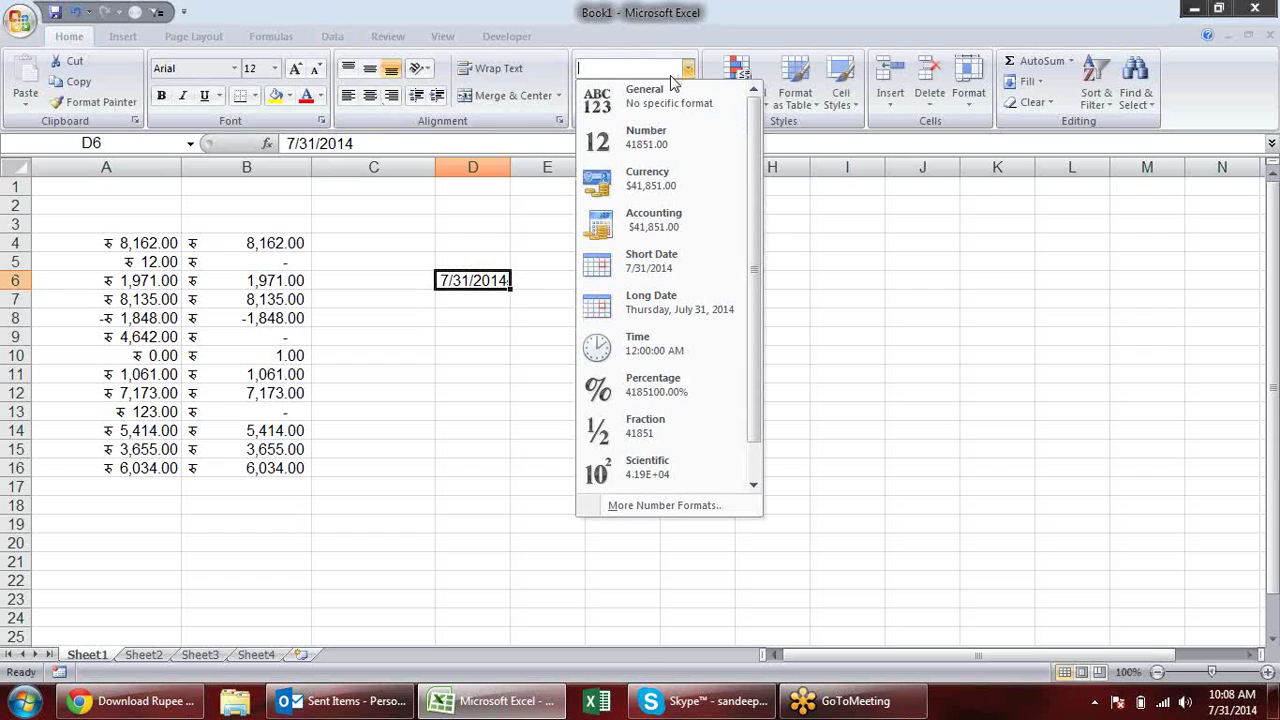
pyautogui.click(623, 102)
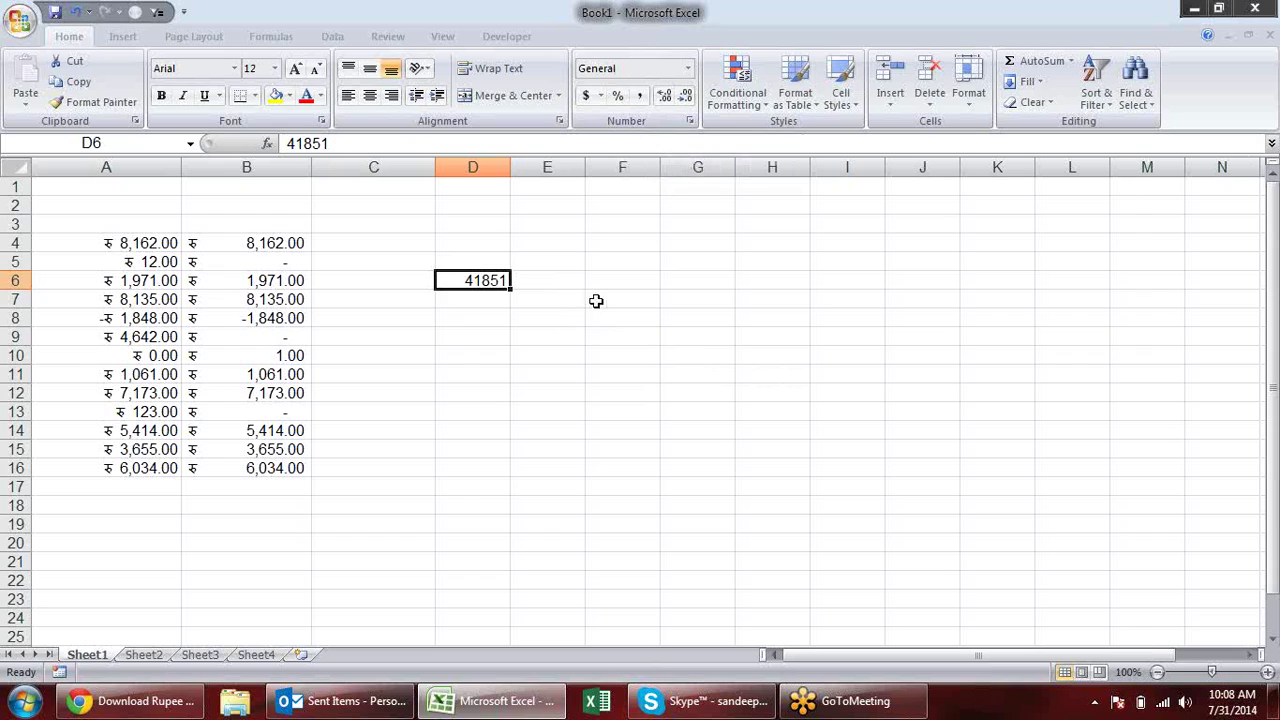
pyautogui.click(564, 258)
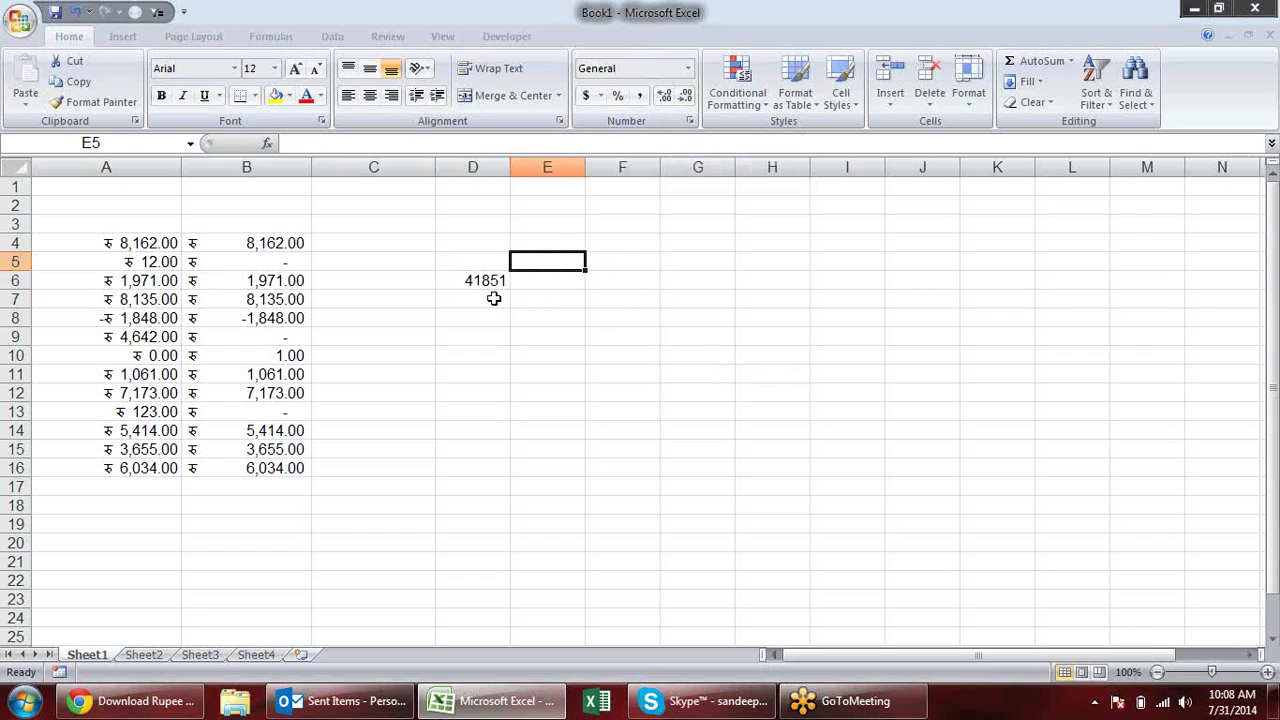
# Enter 1 in E5 and give it the Short Date format.
pyautogui.press('Down')
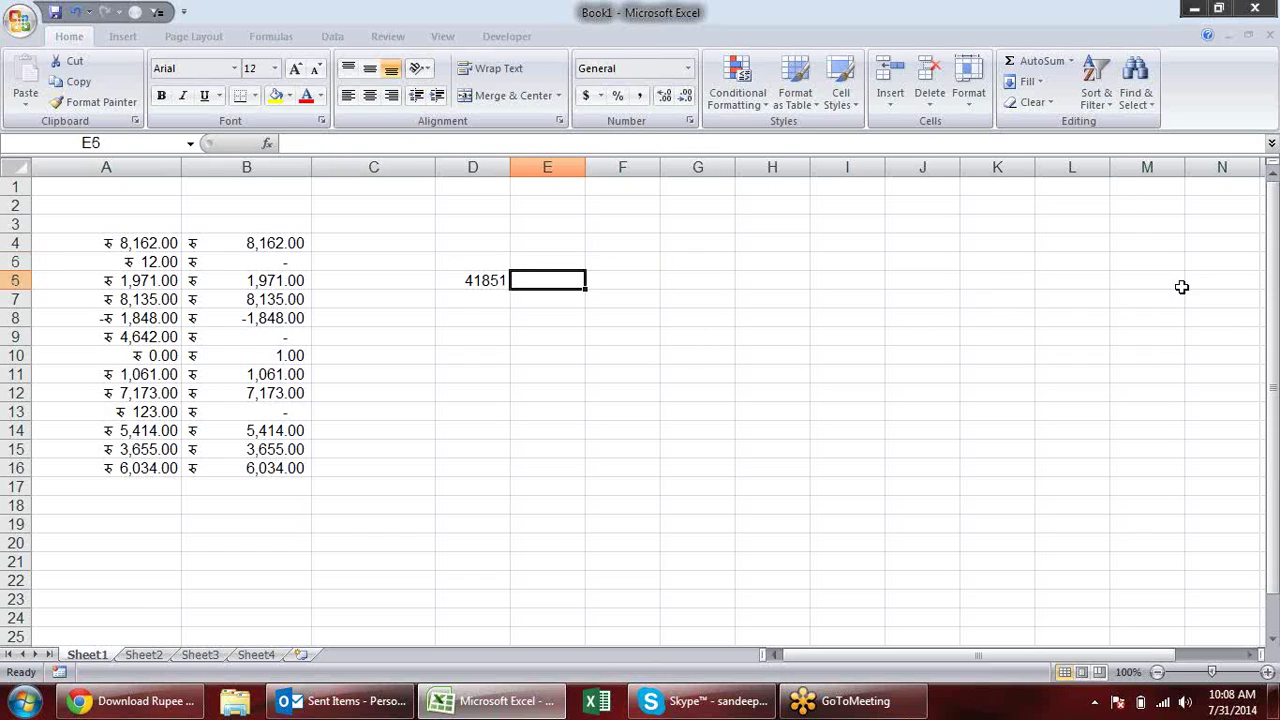
pyautogui.press('Up')
pyautogui.write('1')
pyautogui.press('Return')
pyautogui.press('Up')
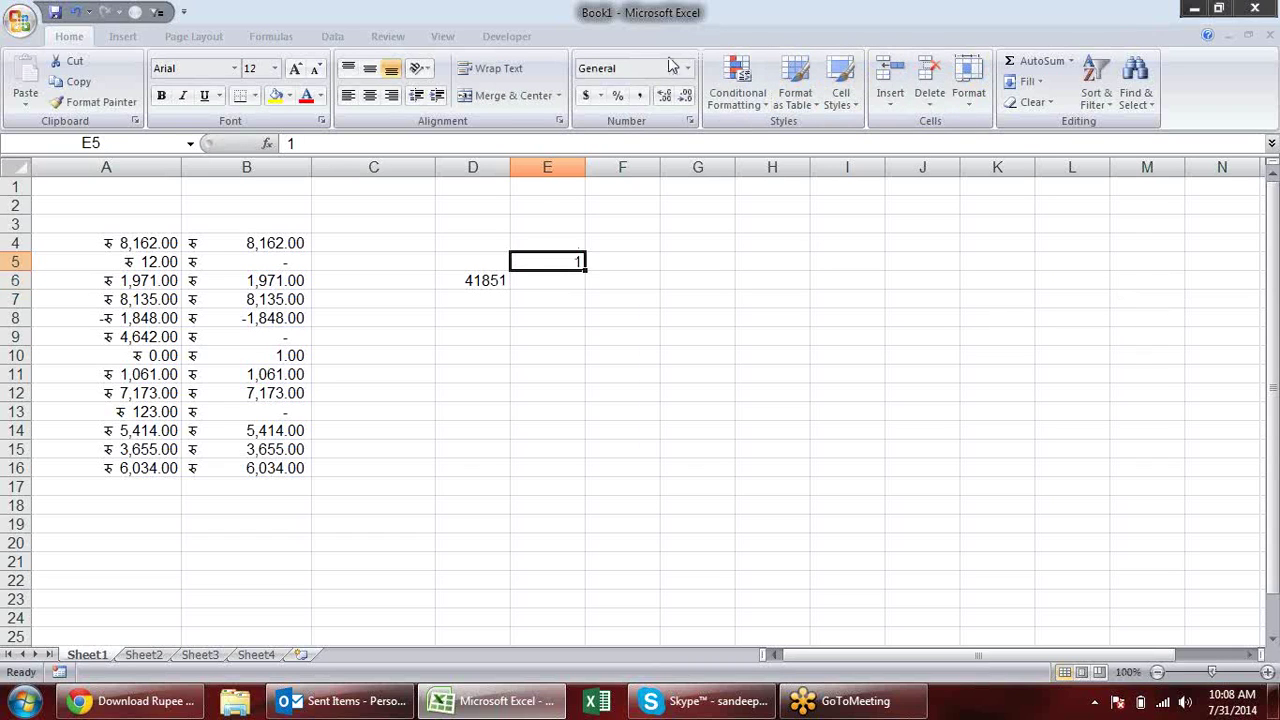
pyautogui.click(688, 68)
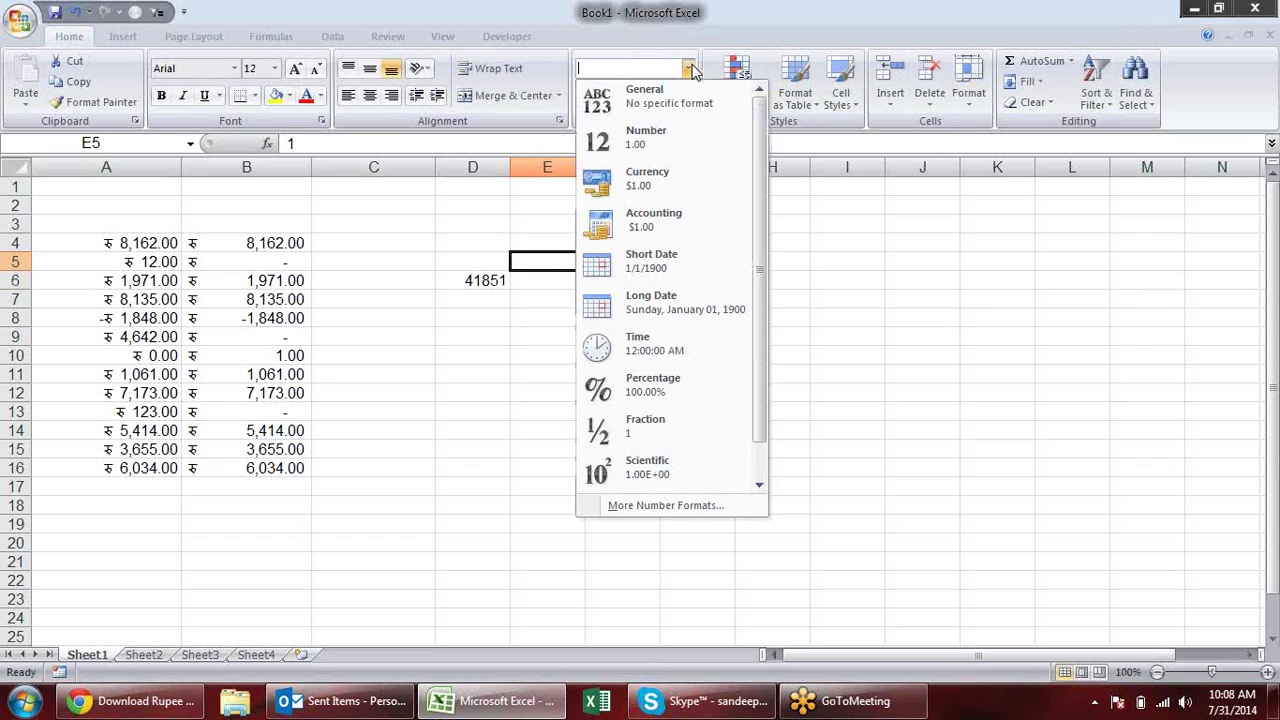
pyautogui.click(703, 258)
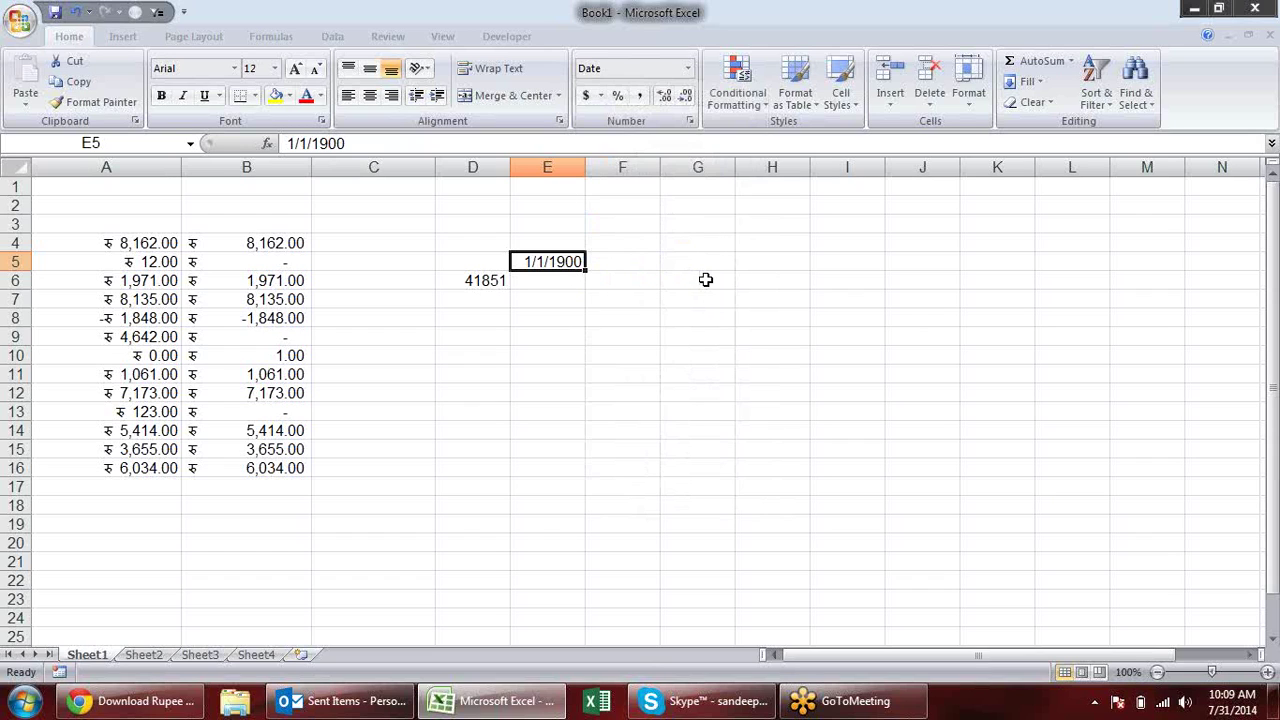
# Try 31 and 3 in E5, apply day-month-year date format, then clear E5.
pyautogui.write('31')
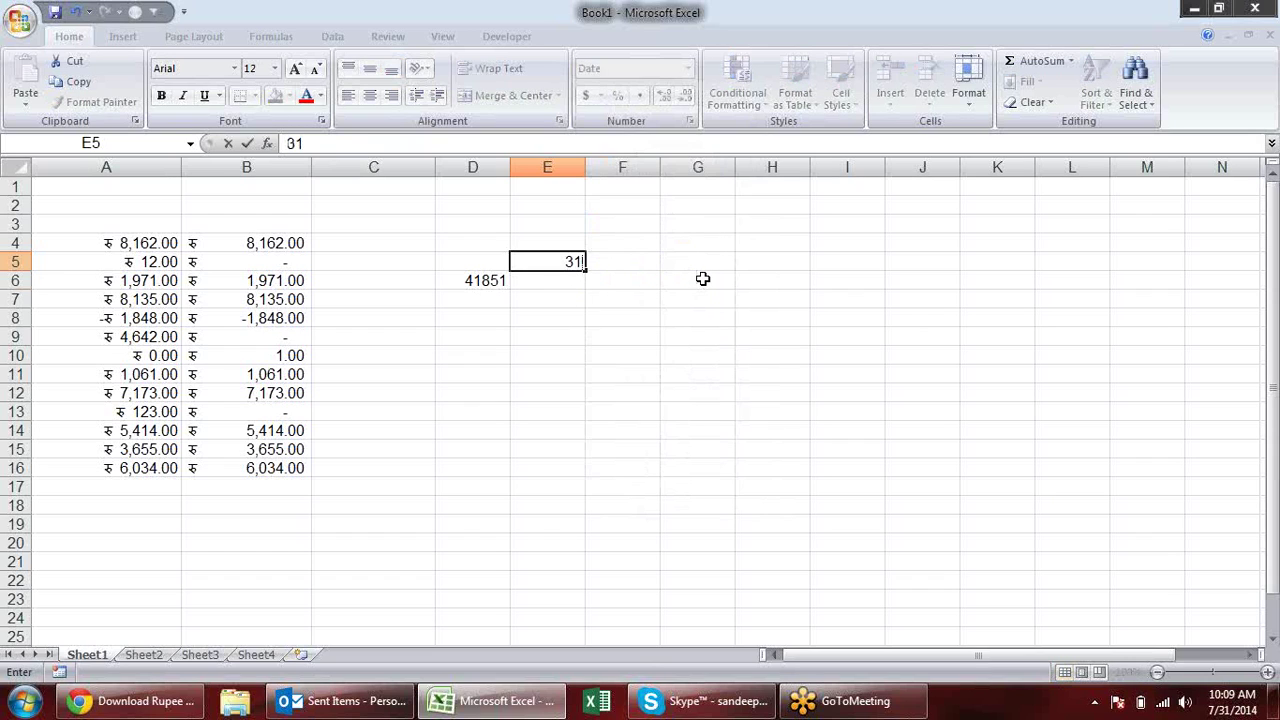
pyautogui.press('Return')
pyautogui.click(578, 265)
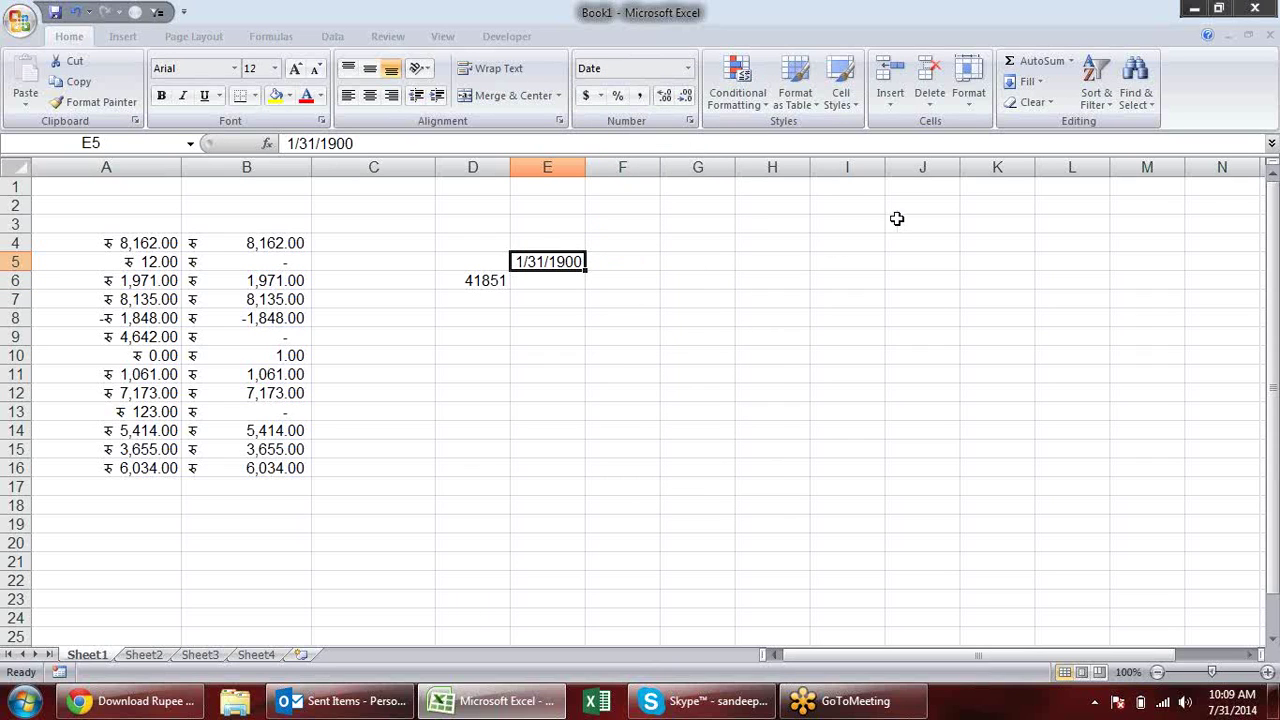
pyautogui.write('32')
pyautogui.press('Return')
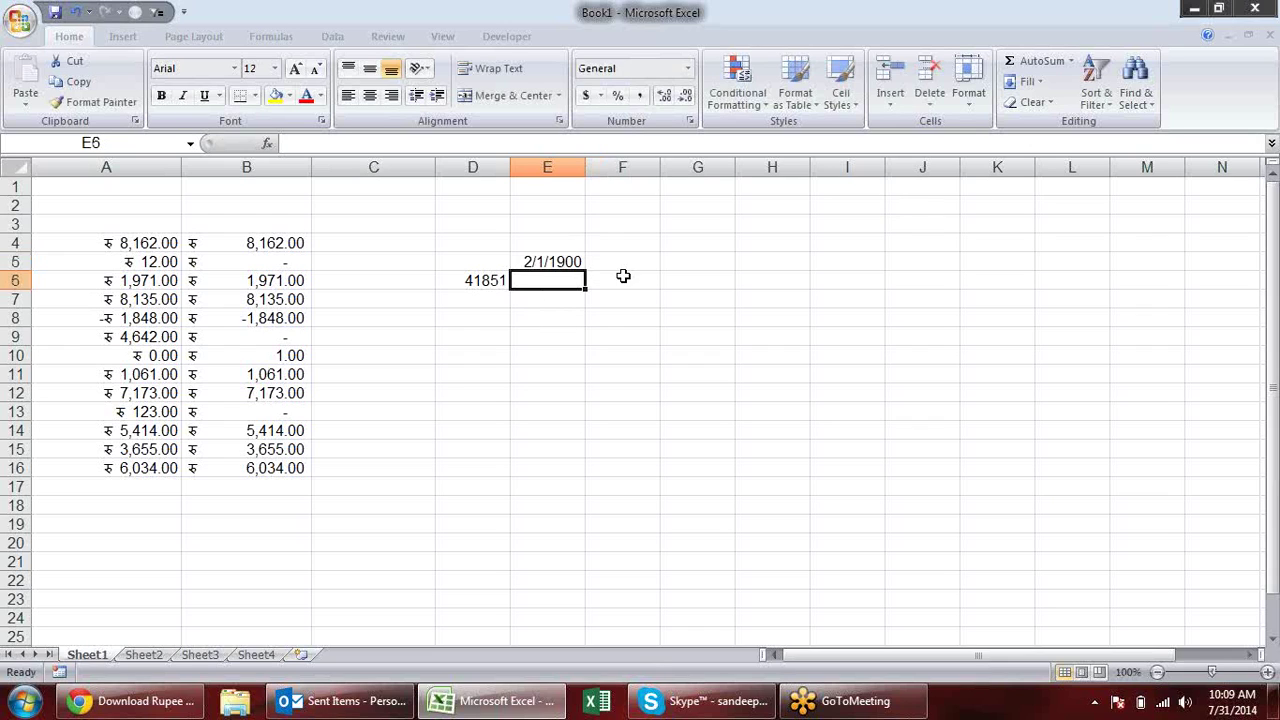
pyautogui.click(548, 262)
pyautogui.hotkey('ctrl', 'shift', '#')
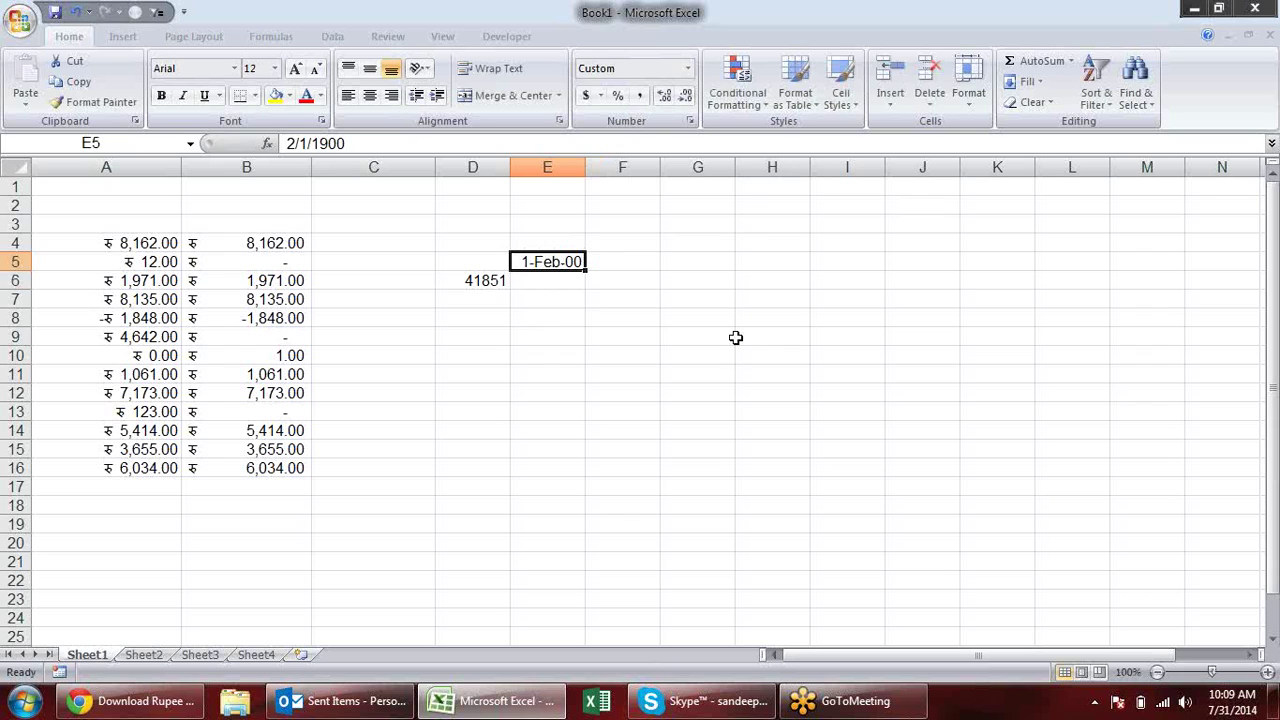
pyautogui.press('Delete')
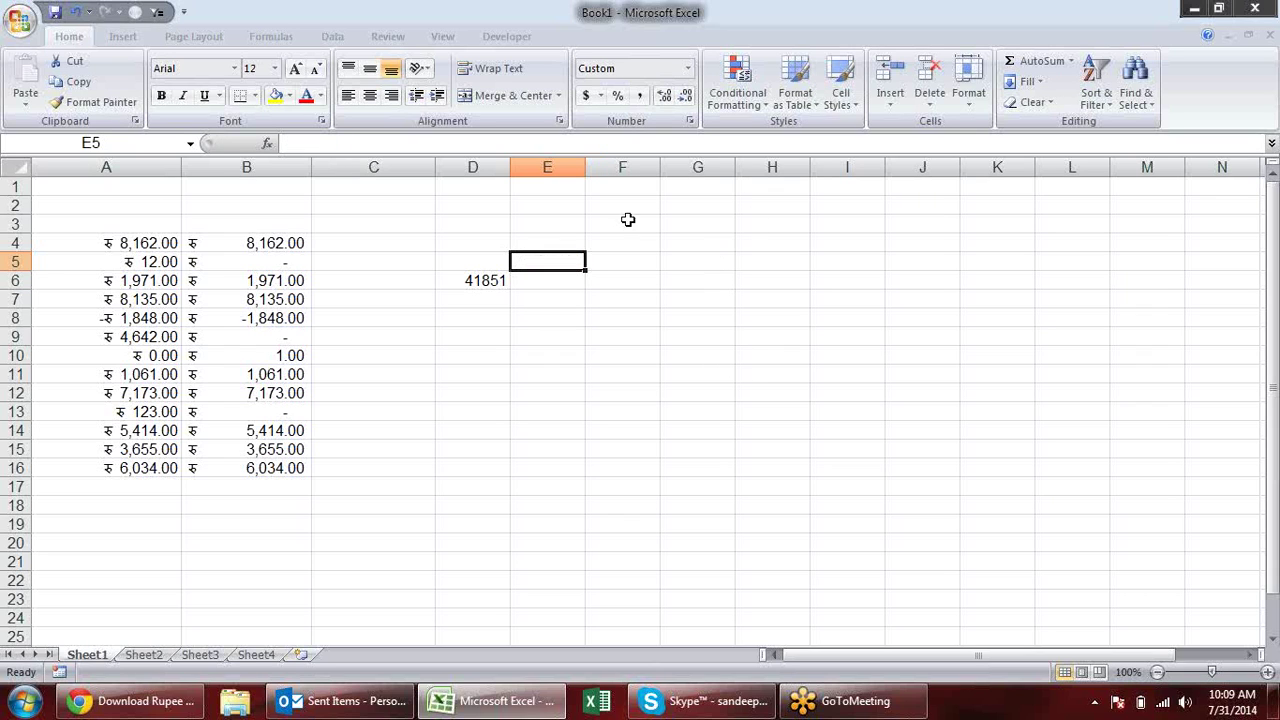
pyautogui.click(490, 276)
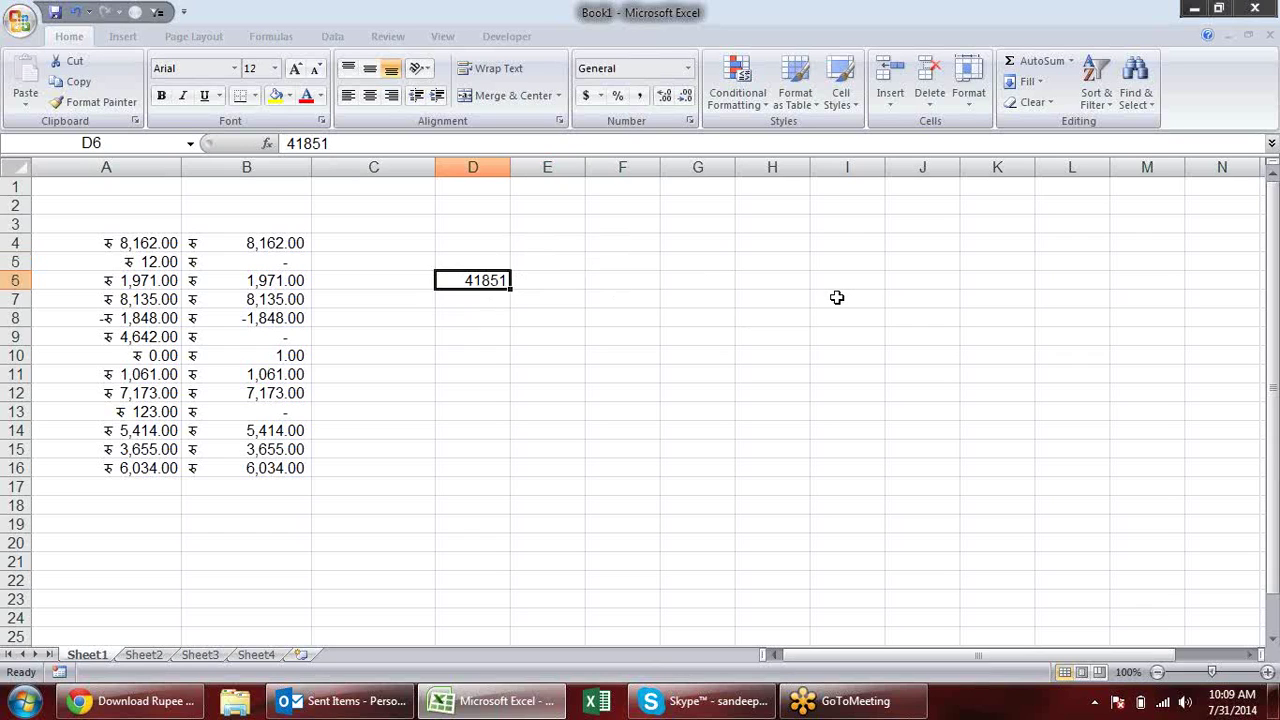
# Enter 10 in E6 and the formula =D6+E6 in F6.
pyautogui.click(518, 281)
pyautogui.write('10')
pyautogui.press('Return')
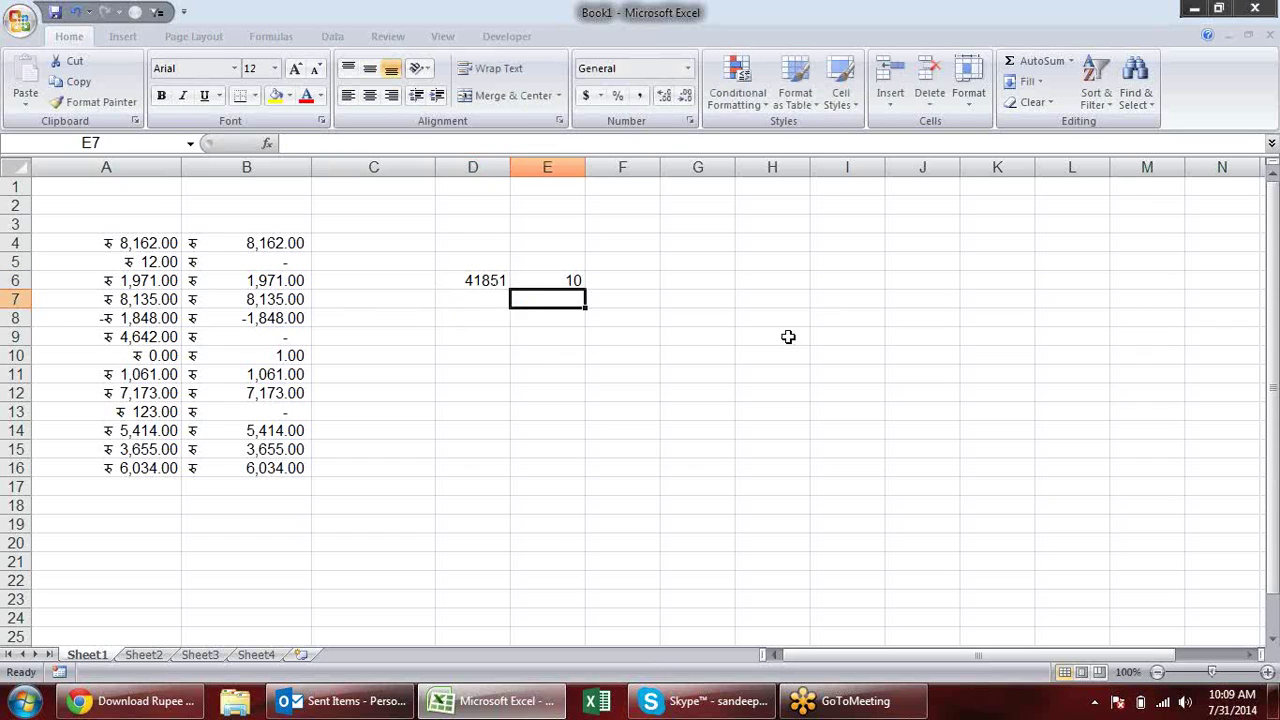
pyautogui.press('Up')
pyautogui.press('Right')
pyautogui.press('Left')
pyautogui.press('Left')
pyautogui.write('+')
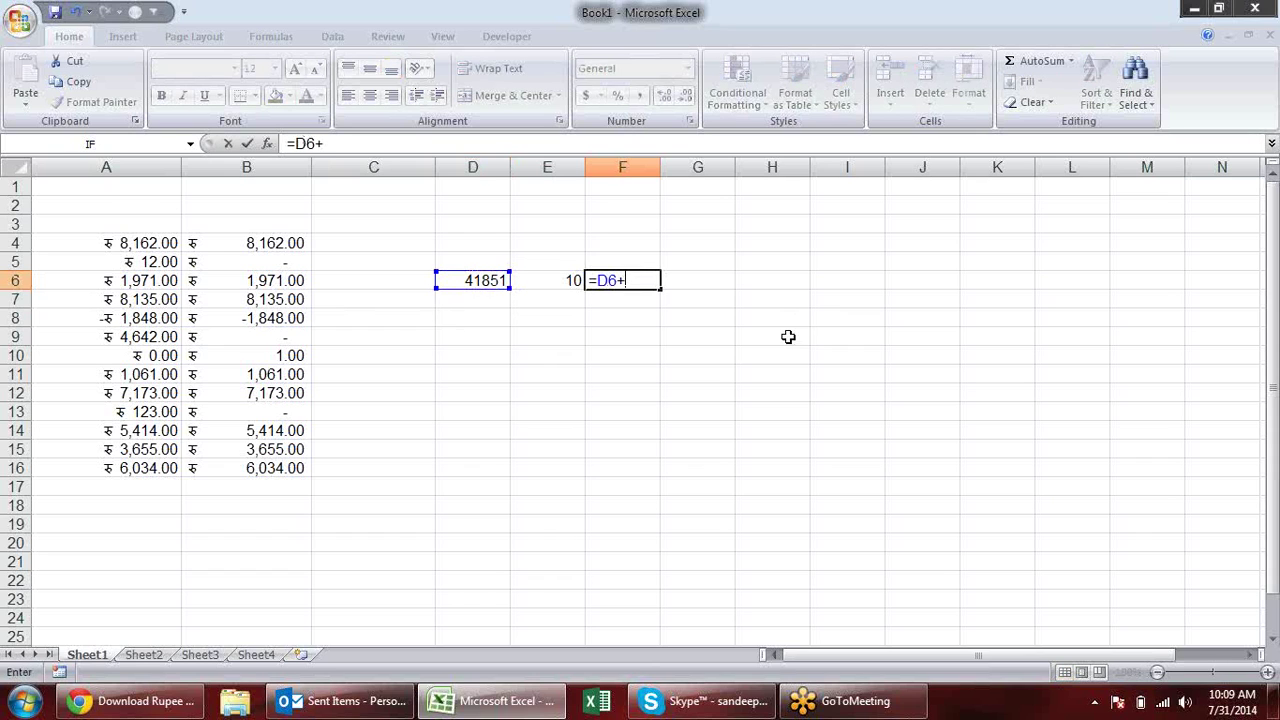
pyautogui.press('Left')
pyautogui.press('Return')
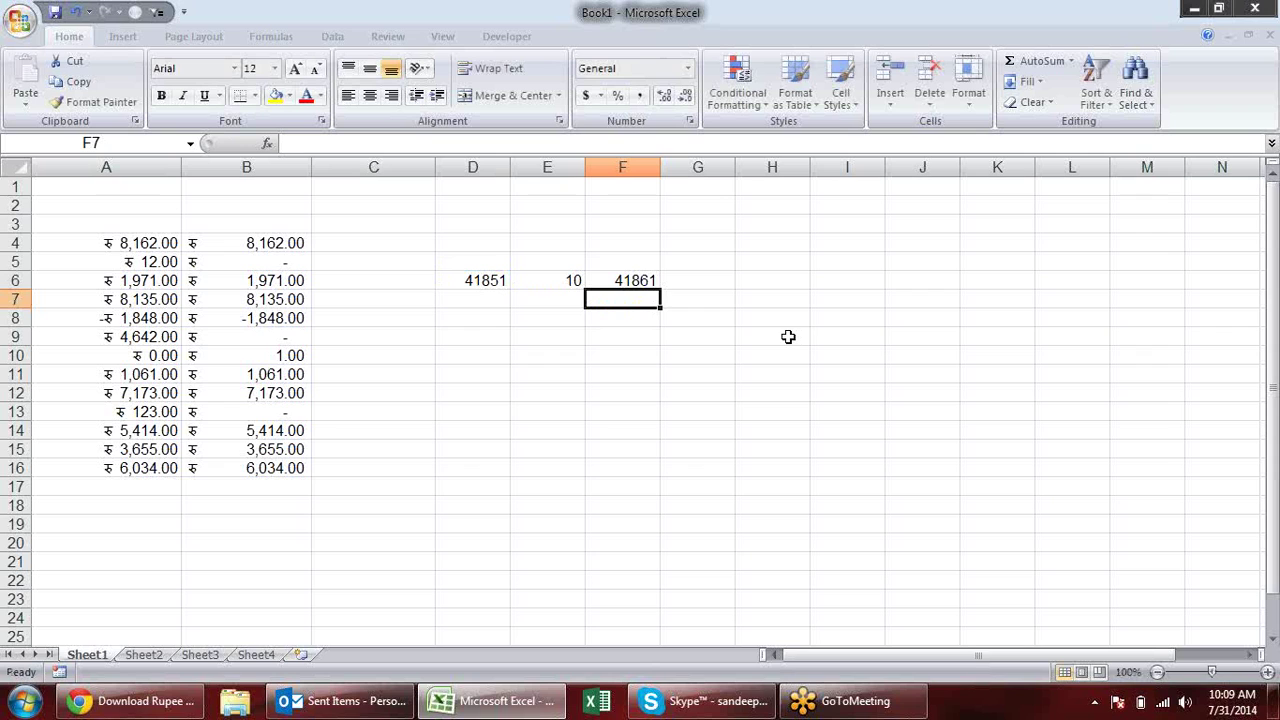
# Format F6 as Short Date, then as day-month-year, showing 10-Aug-14.
pyautogui.click(640, 280)
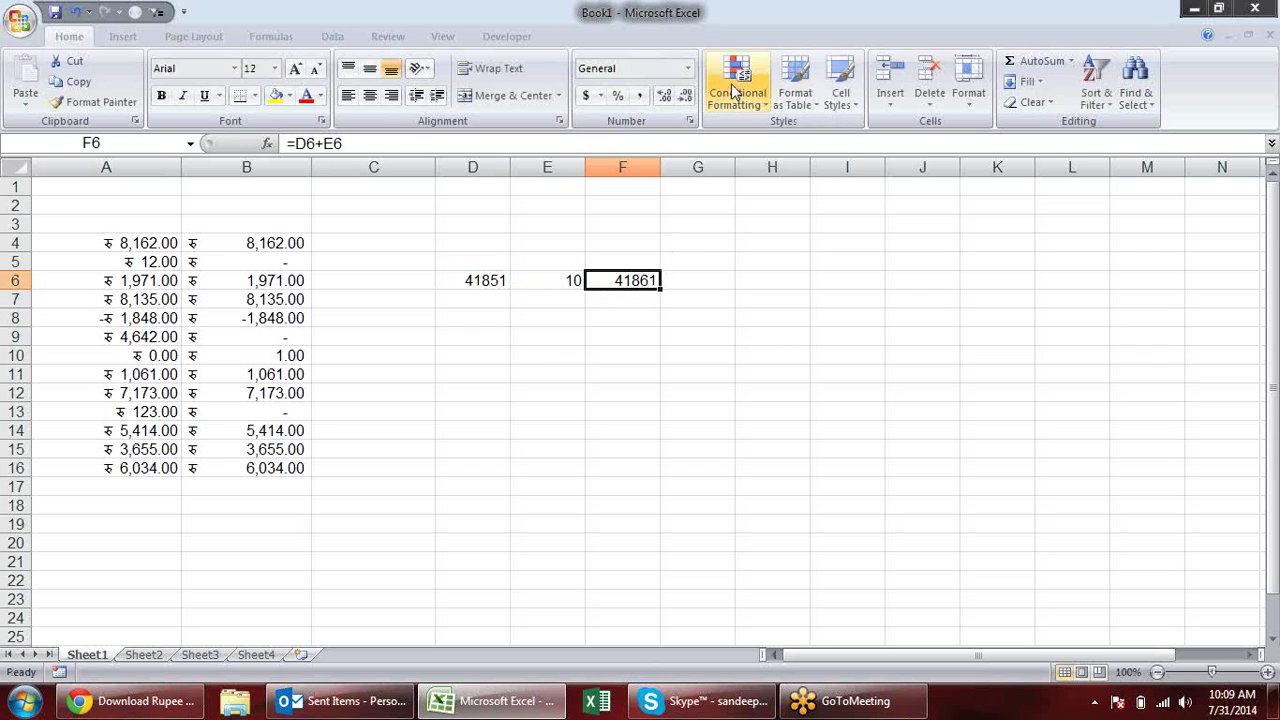
pyautogui.click(689, 68)
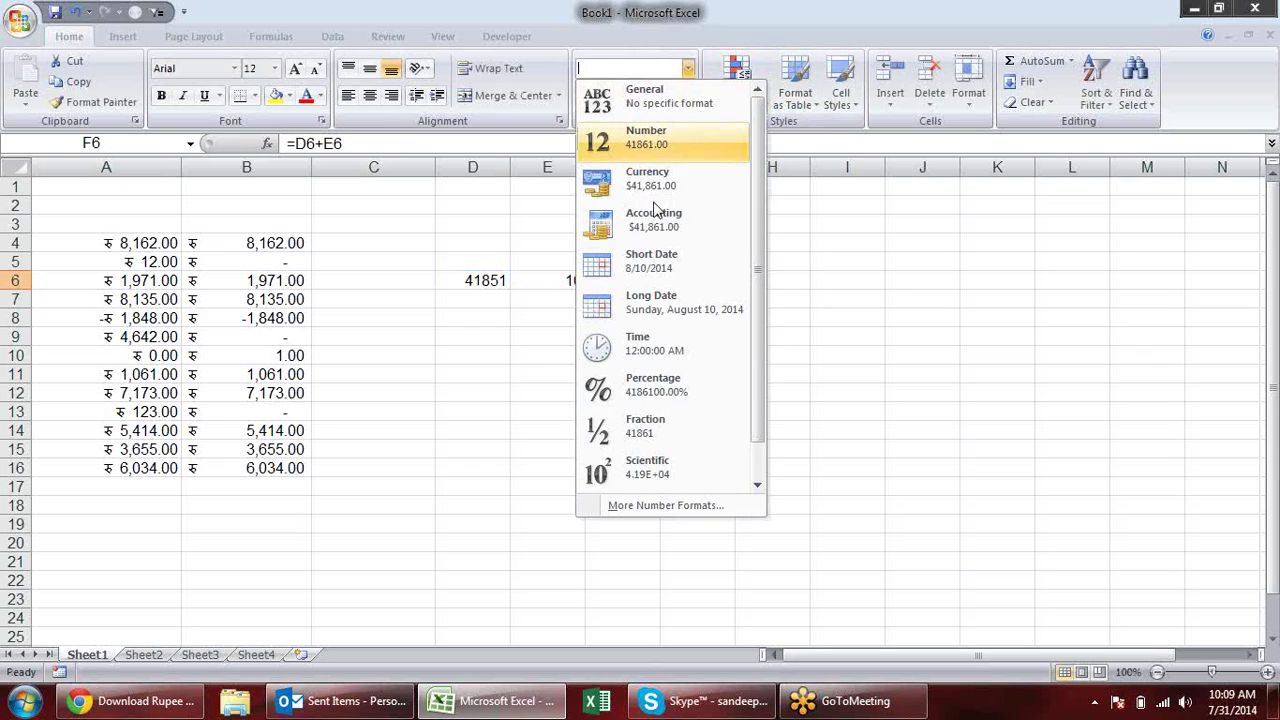
pyautogui.click(695, 268)
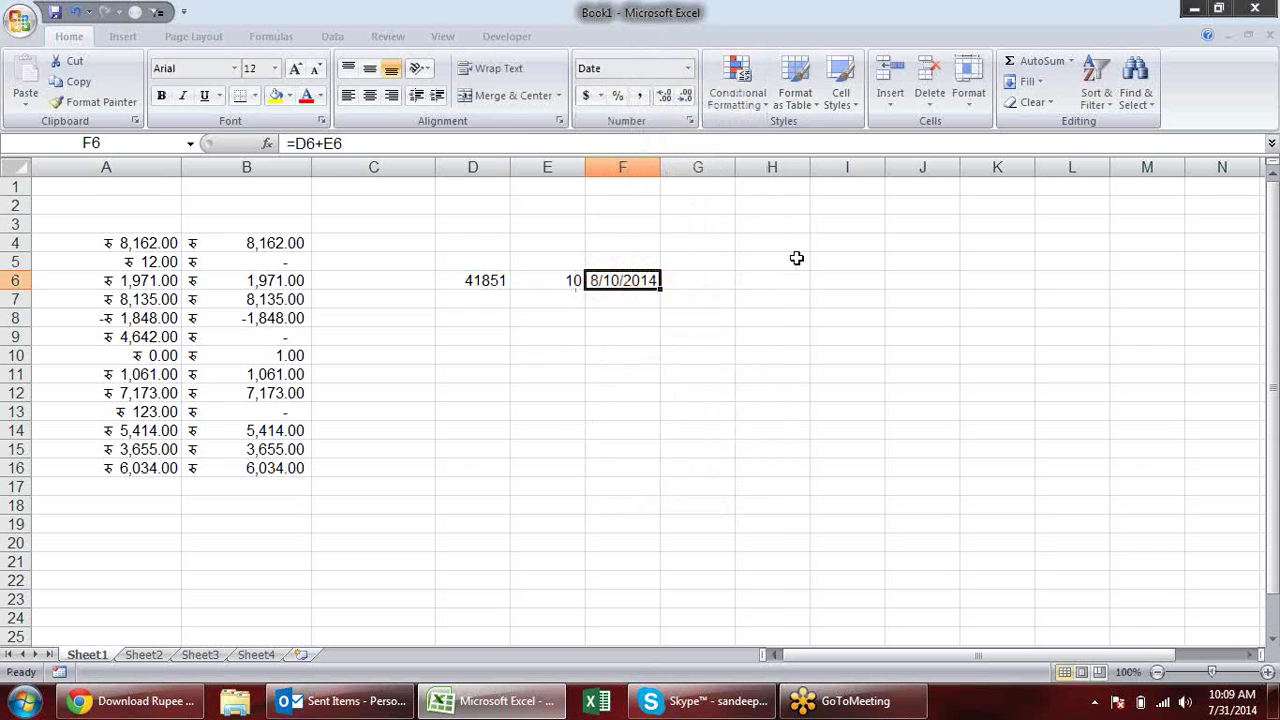
pyautogui.hotkey('ctrl', 'shift', '#')
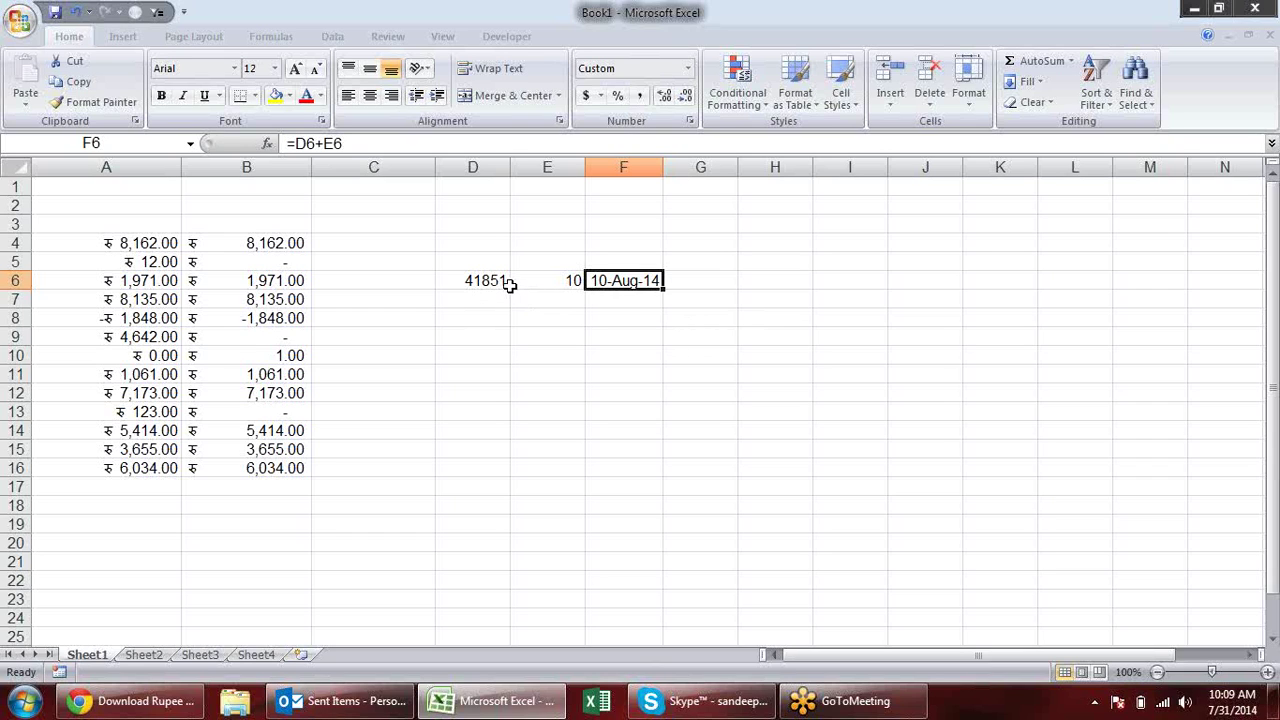
# Show D6 as the date 31-Jul-14 and re-enter the F6 formula.
pyautogui.click(540, 280)
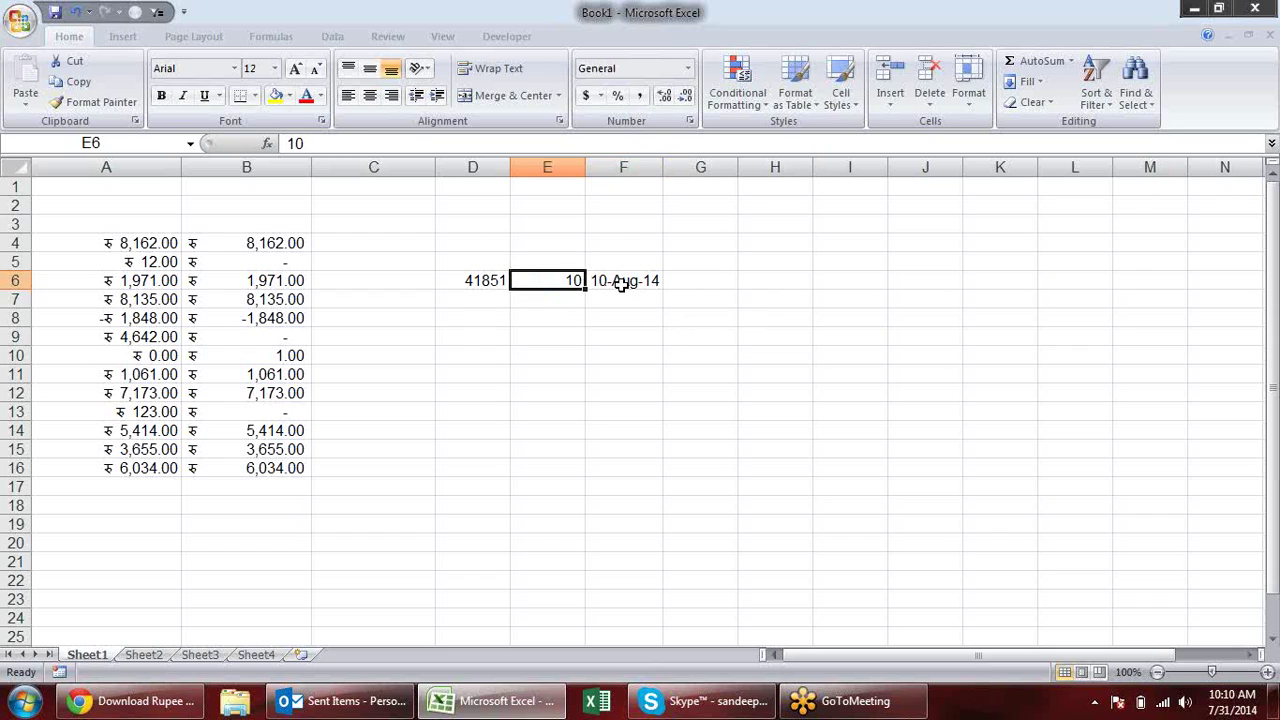
pyautogui.click(471, 280)
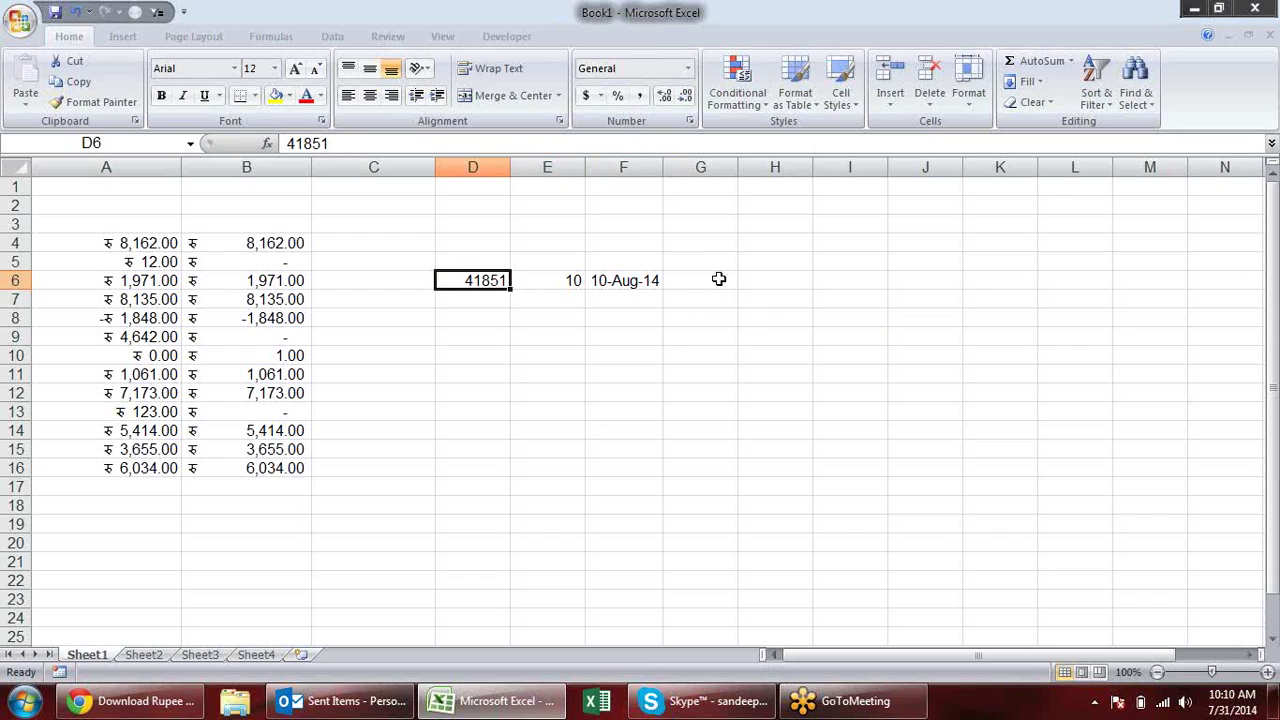
pyautogui.hotkey('ctrl', 'shift', '3')
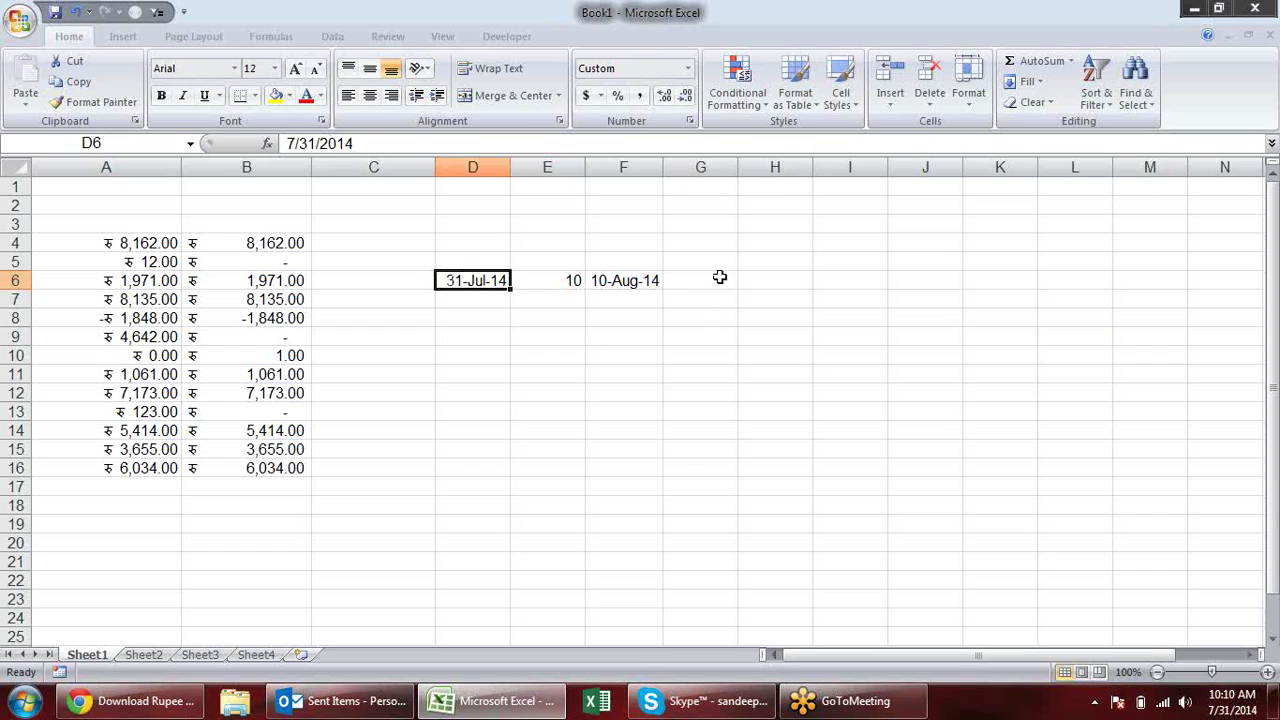
pyautogui.click(572, 283)
pyautogui.doubleClick(600, 284)
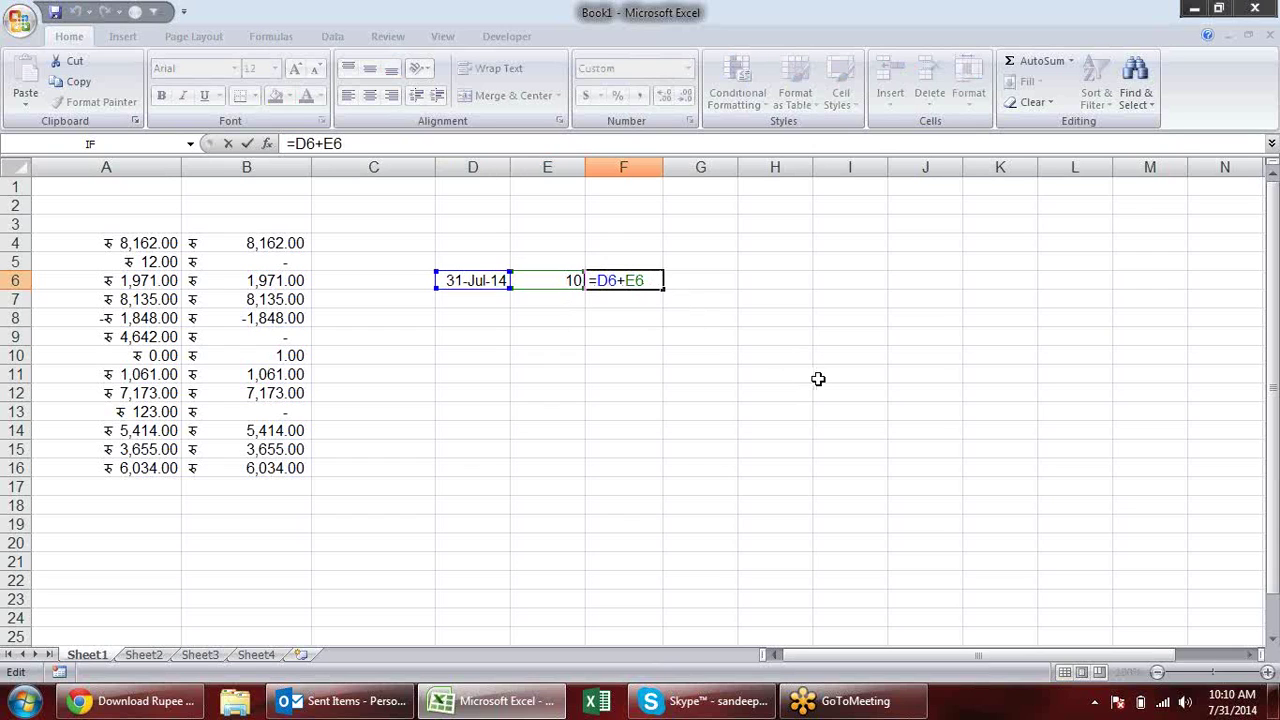
pyautogui.press('Return')
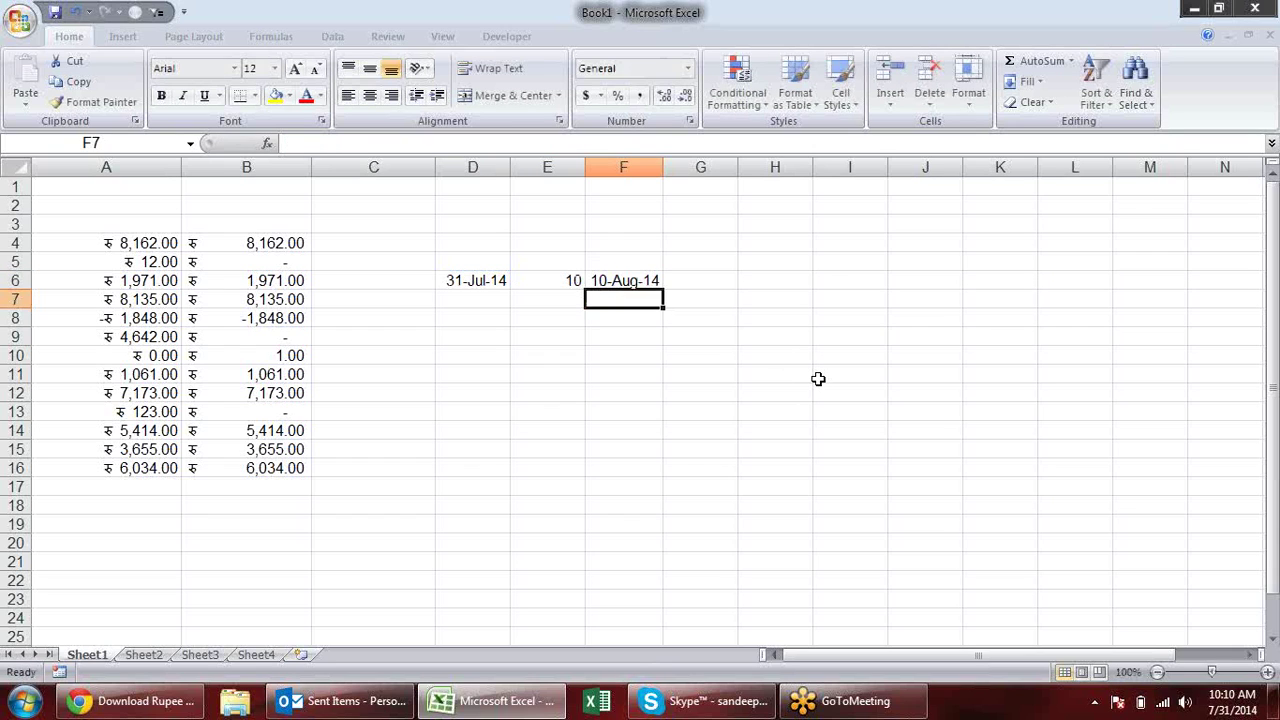
# Insert the current time in D7 and show it in General as 0.423611.
pyautogui.click(484, 298)
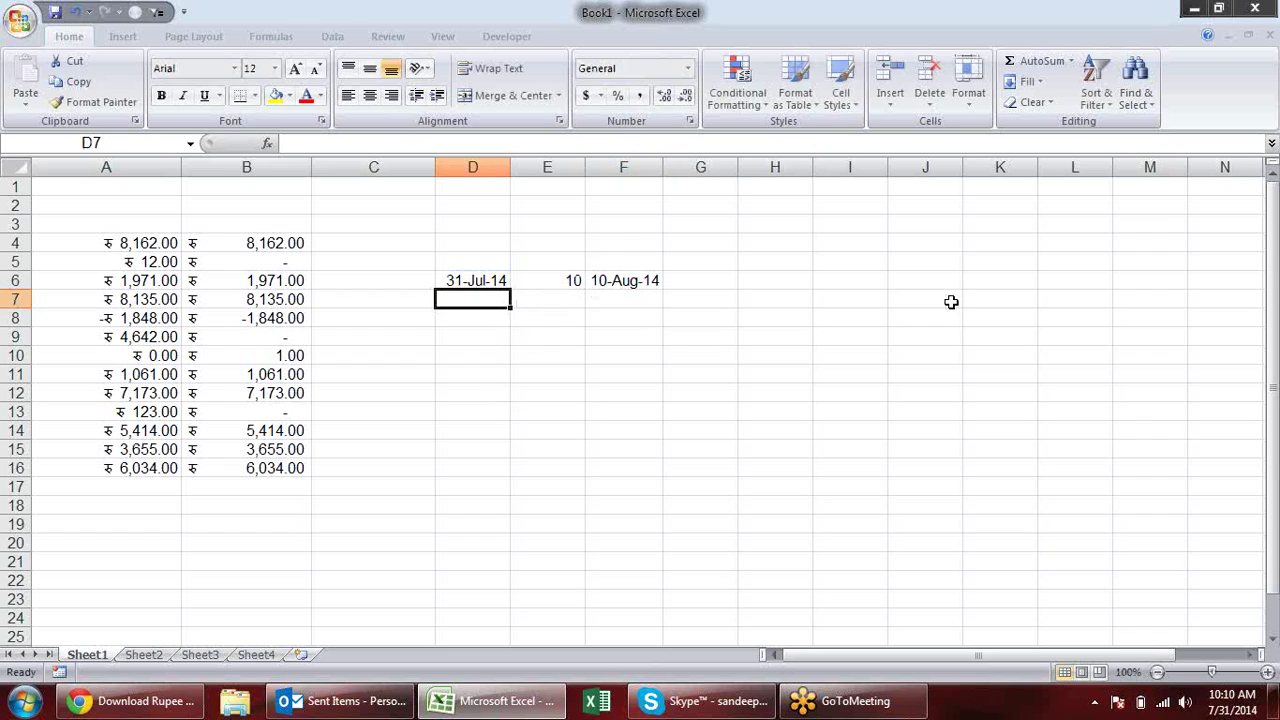
pyautogui.hotkey('ctrl', 'shift', ';')
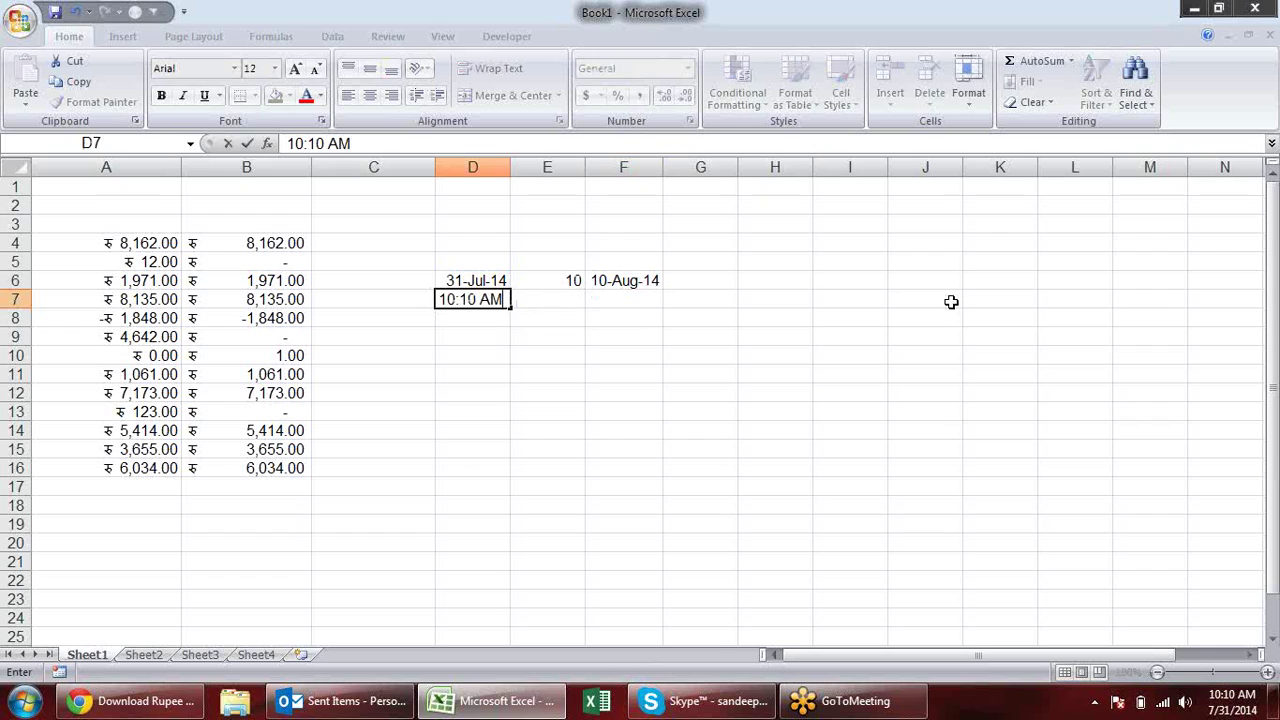
pyautogui.press('Return')
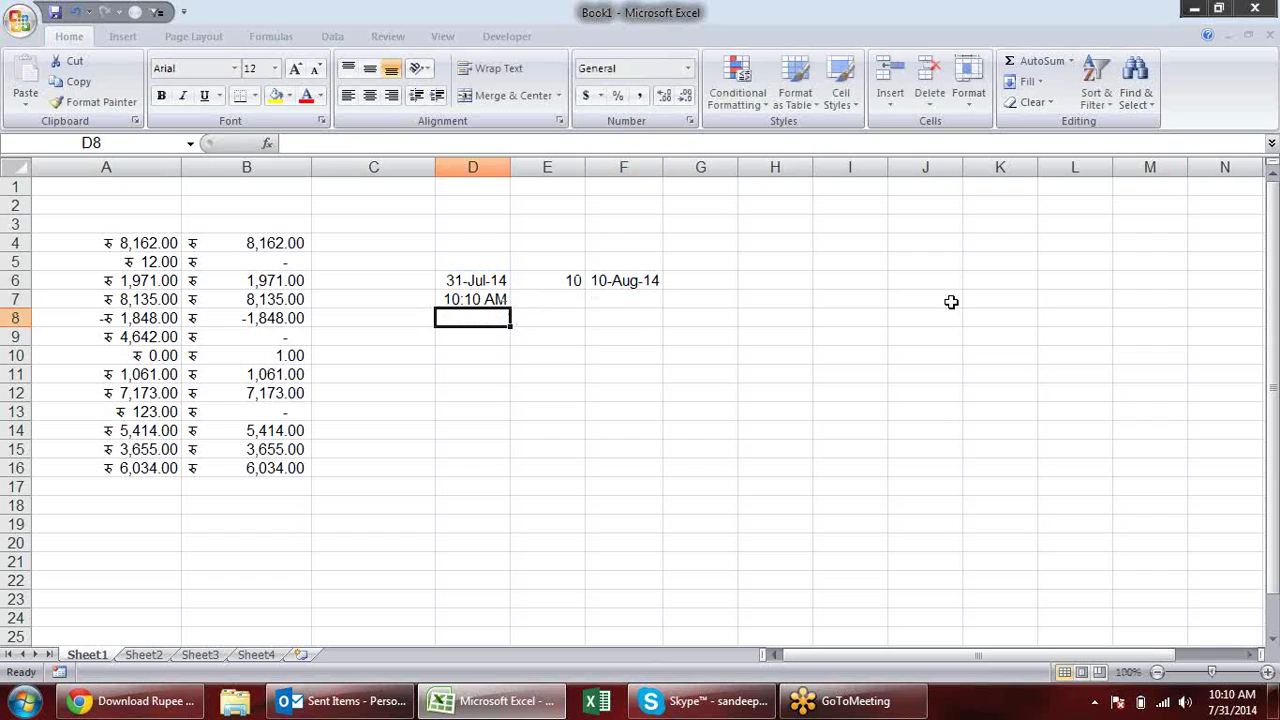
pyautogui.press('Up')
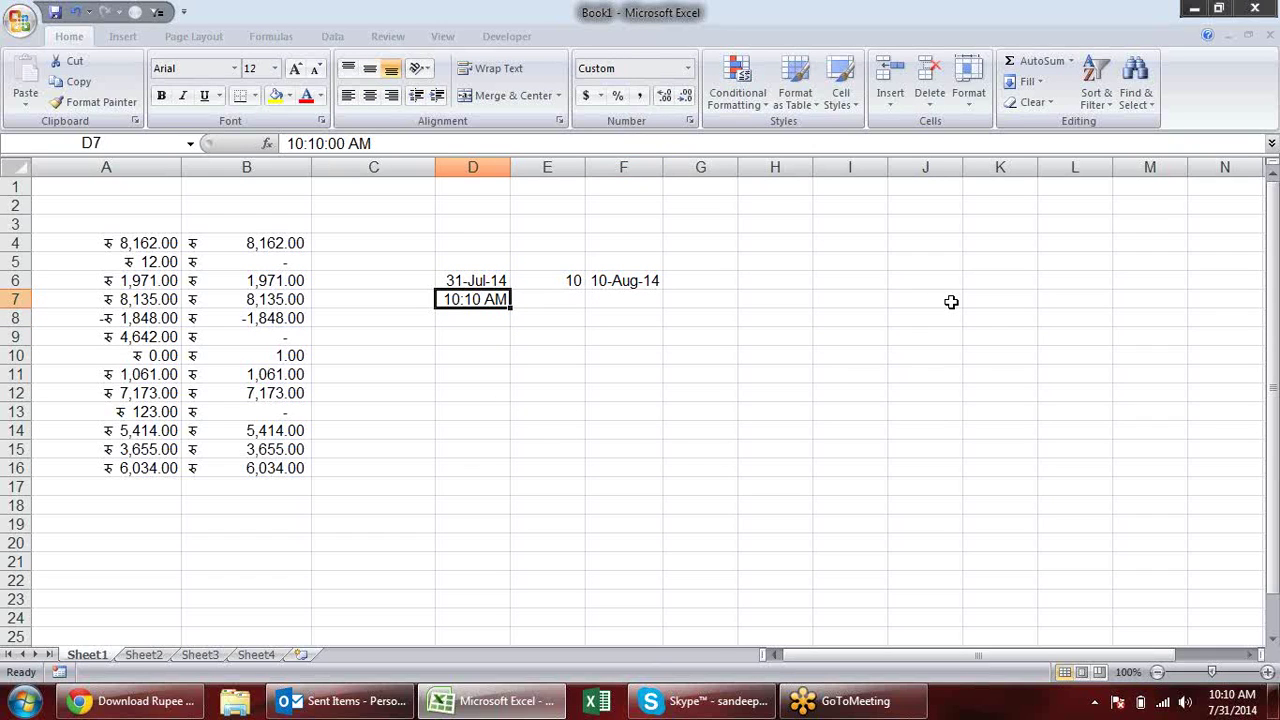
pyautogui.click(687, 68)
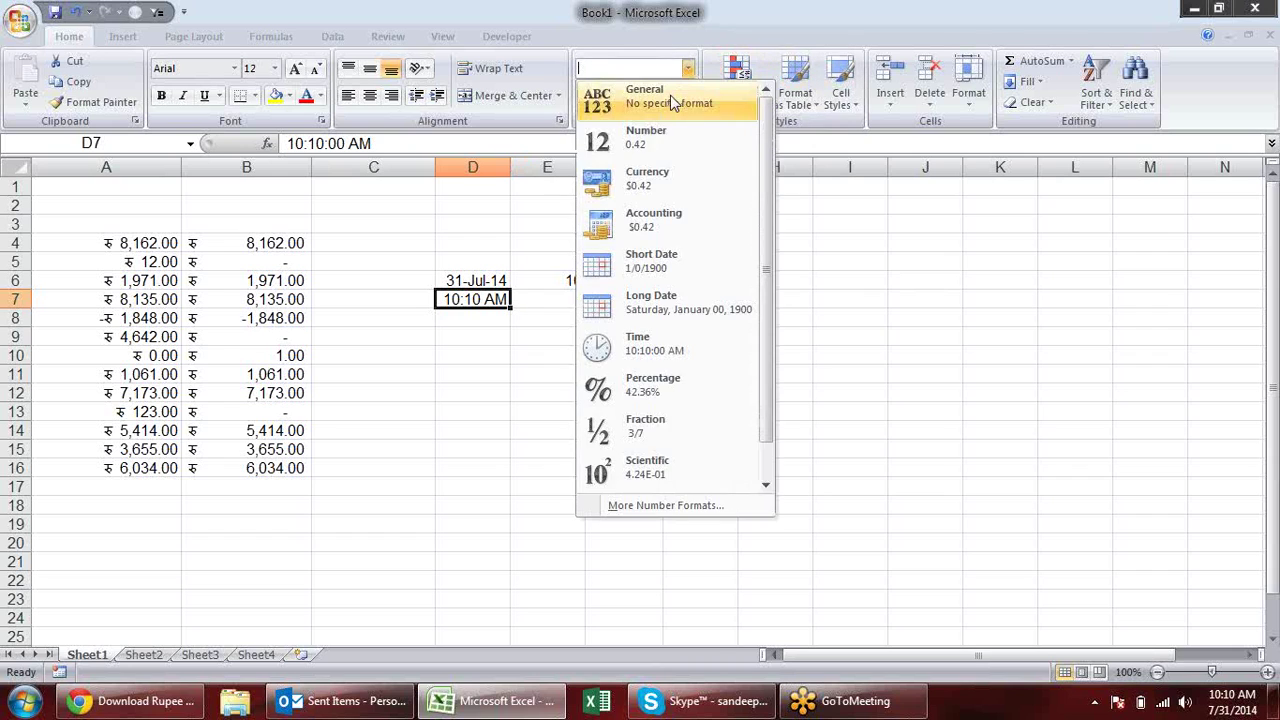
pyautogui.click(670, 95)
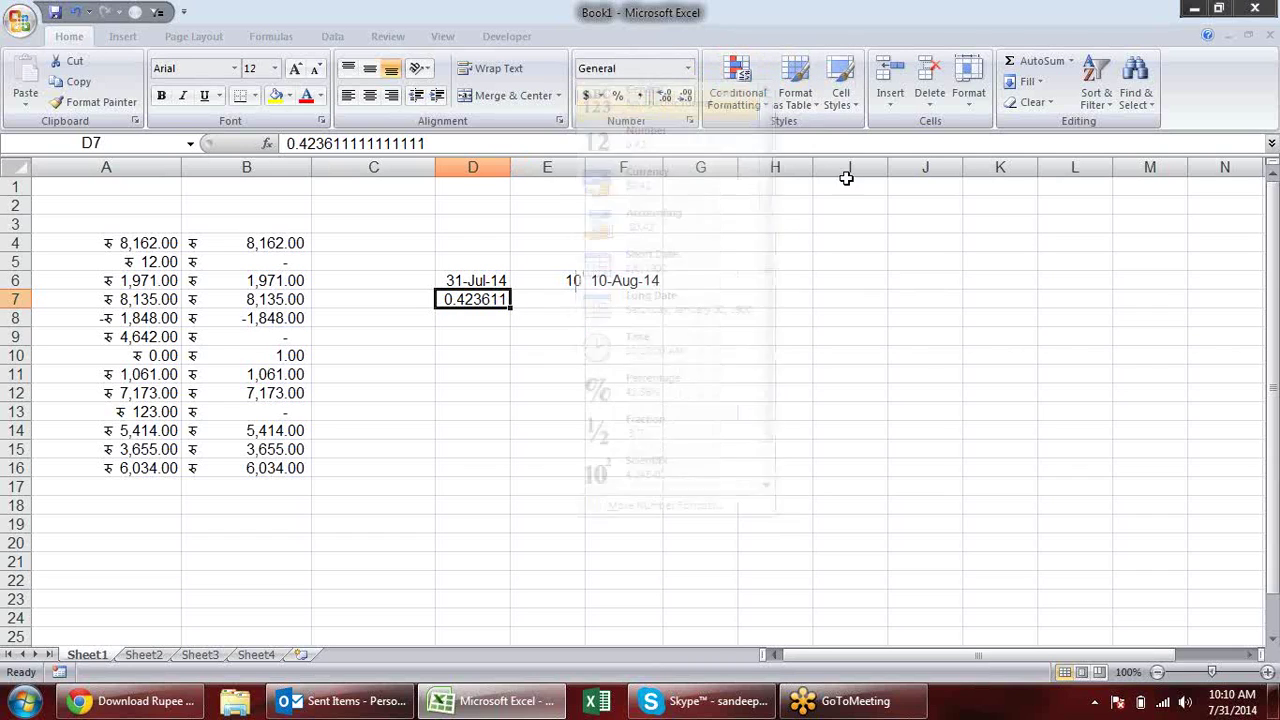
pyautogui.click(574, 353)
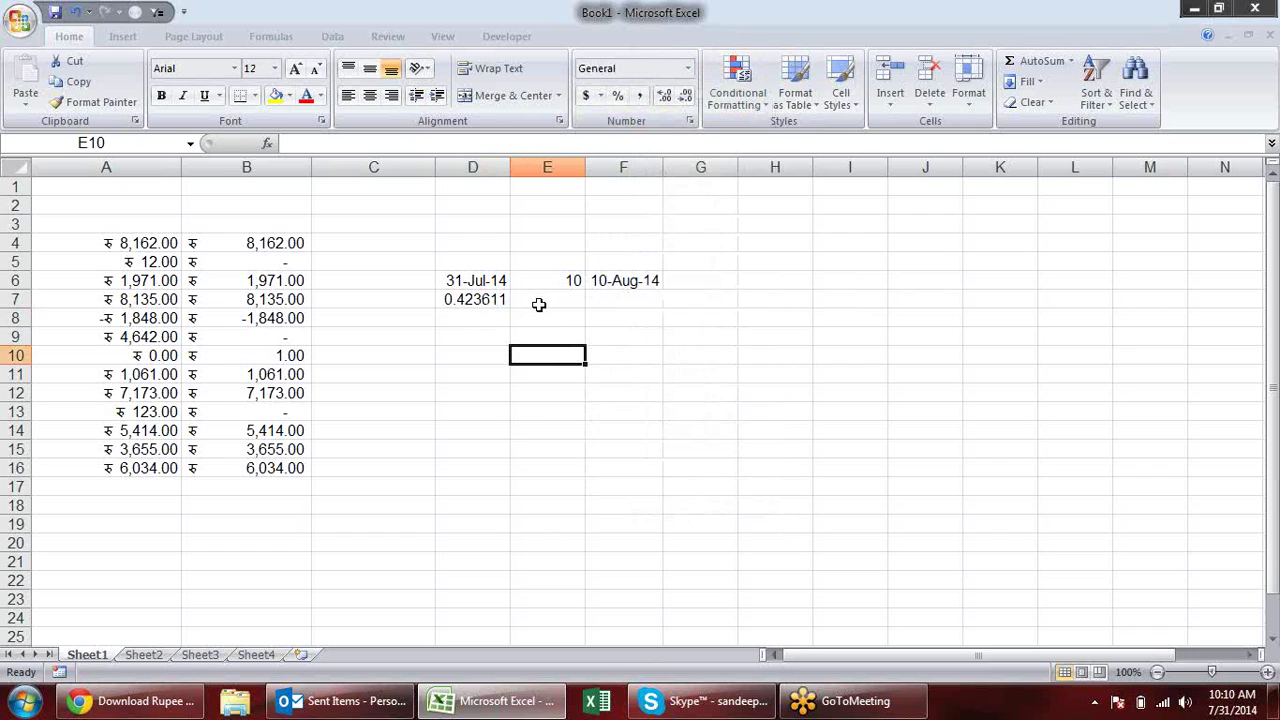
pyautogui.click(495, 302)
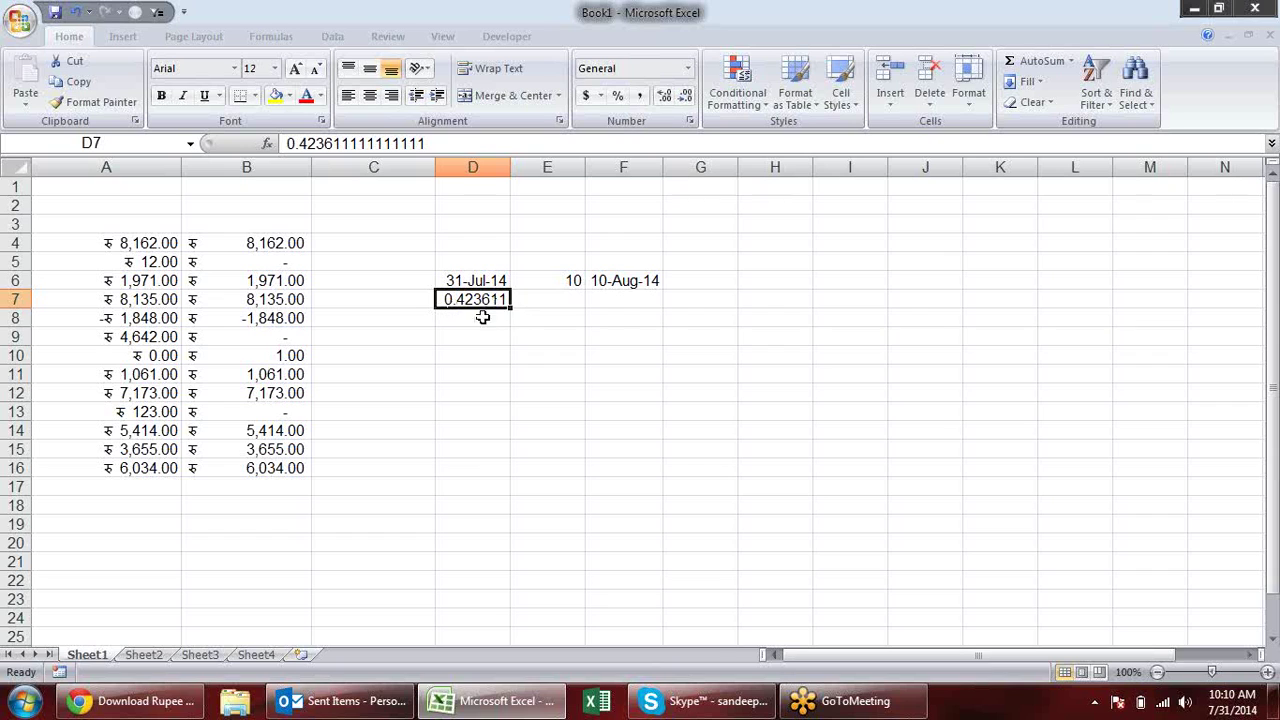
# Enter =NOW() in D8 and format it General, showing 41851.42407.
pyautogui.click(464, 319)
pyautogui.write('=')
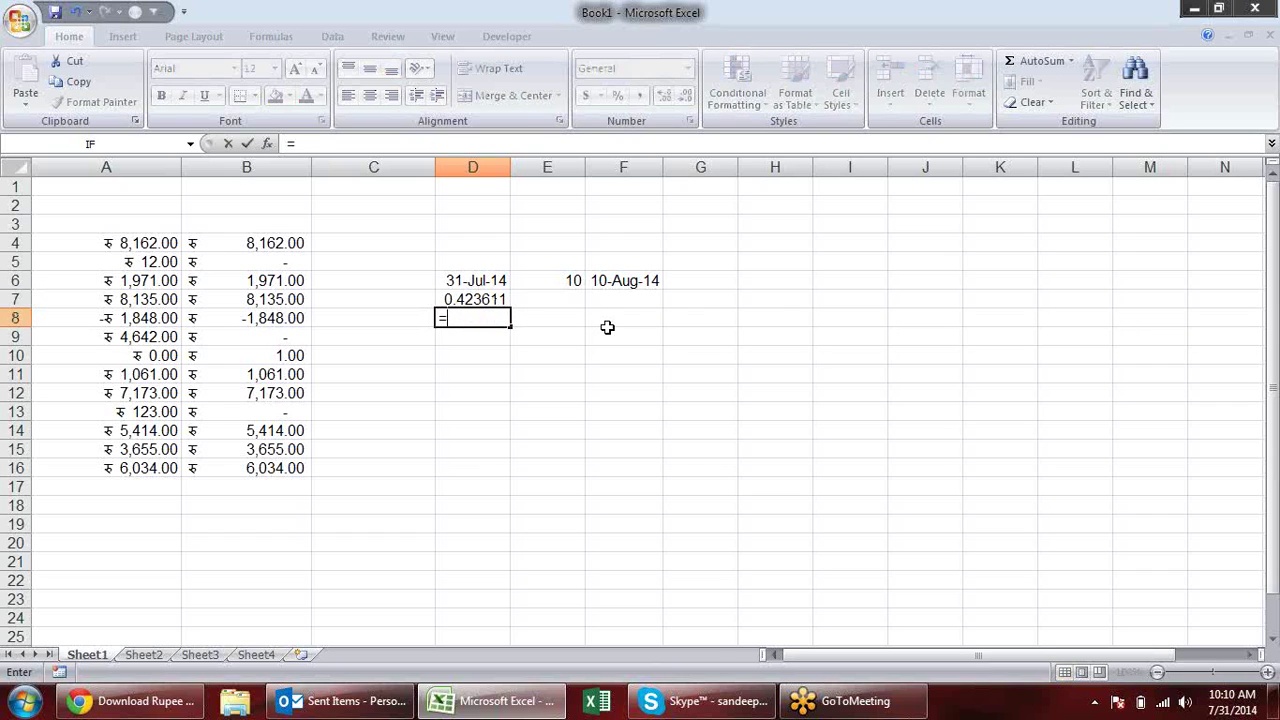
pyautogui.write('NOW(')
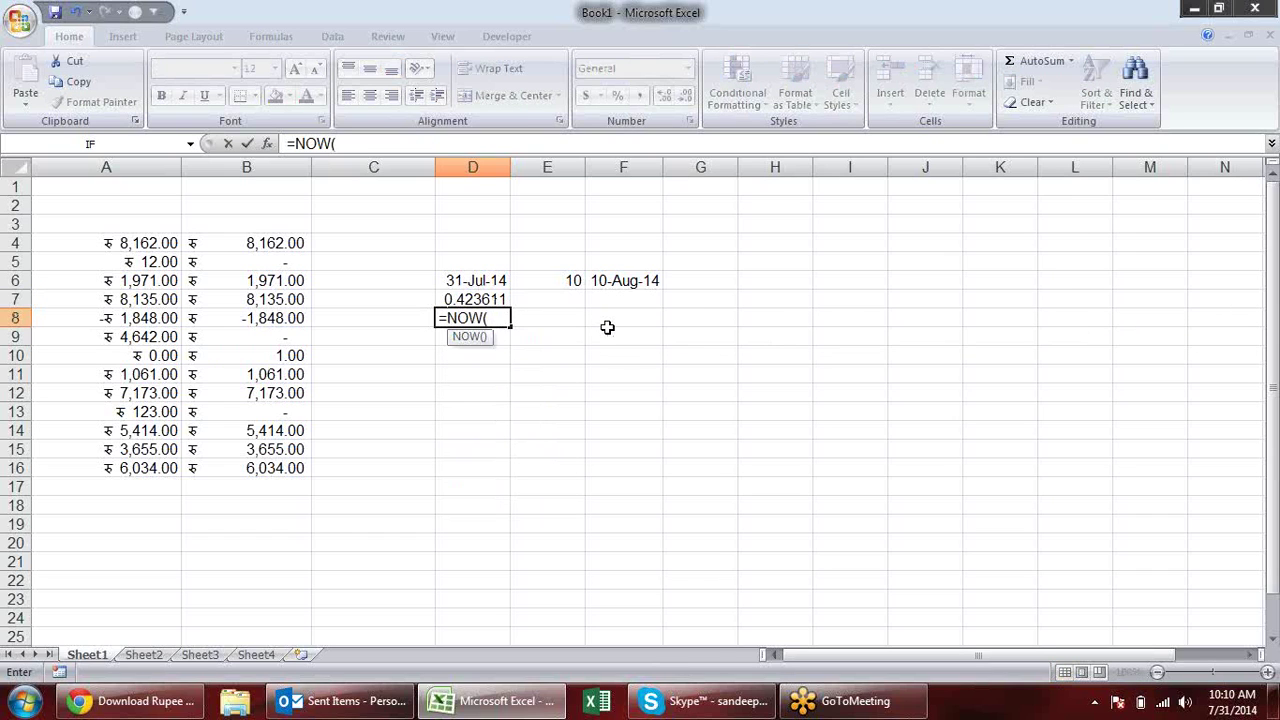
pyautogui.press('Return')
pyautogui.click(538, 318)
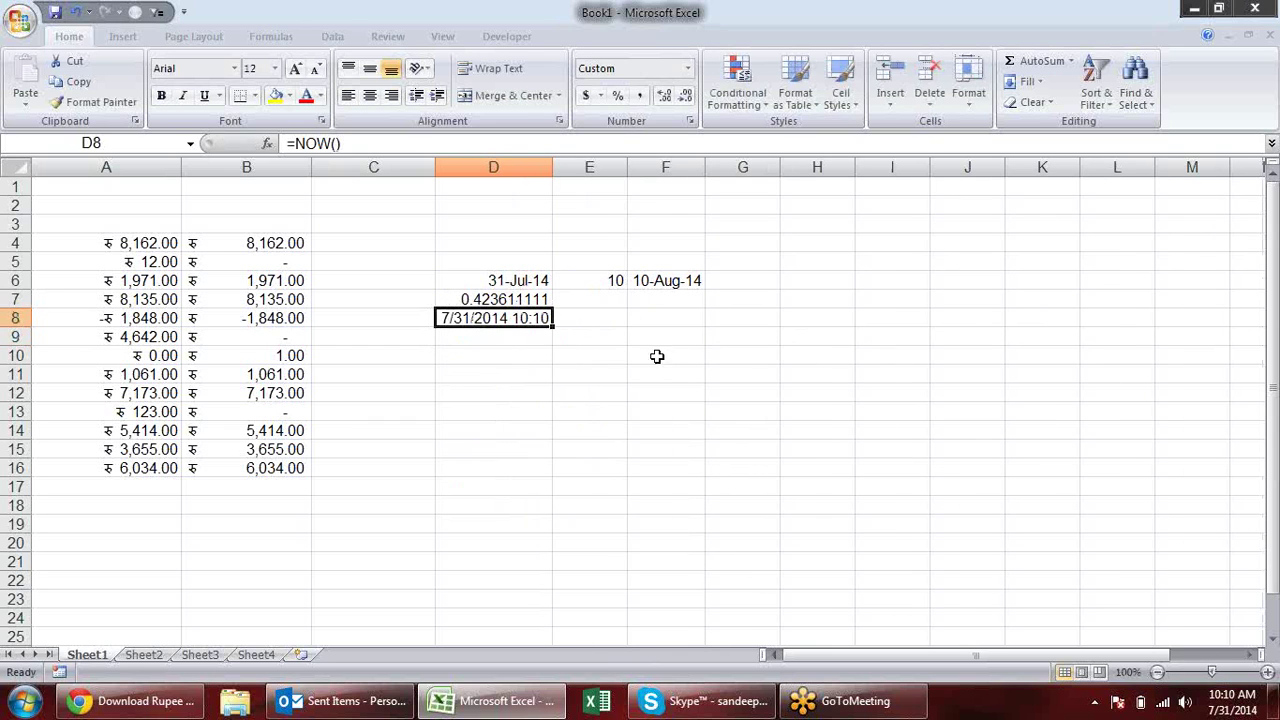
pyautogui.hotkey('ctrl', 'c')
pyautogui.press('Escape')
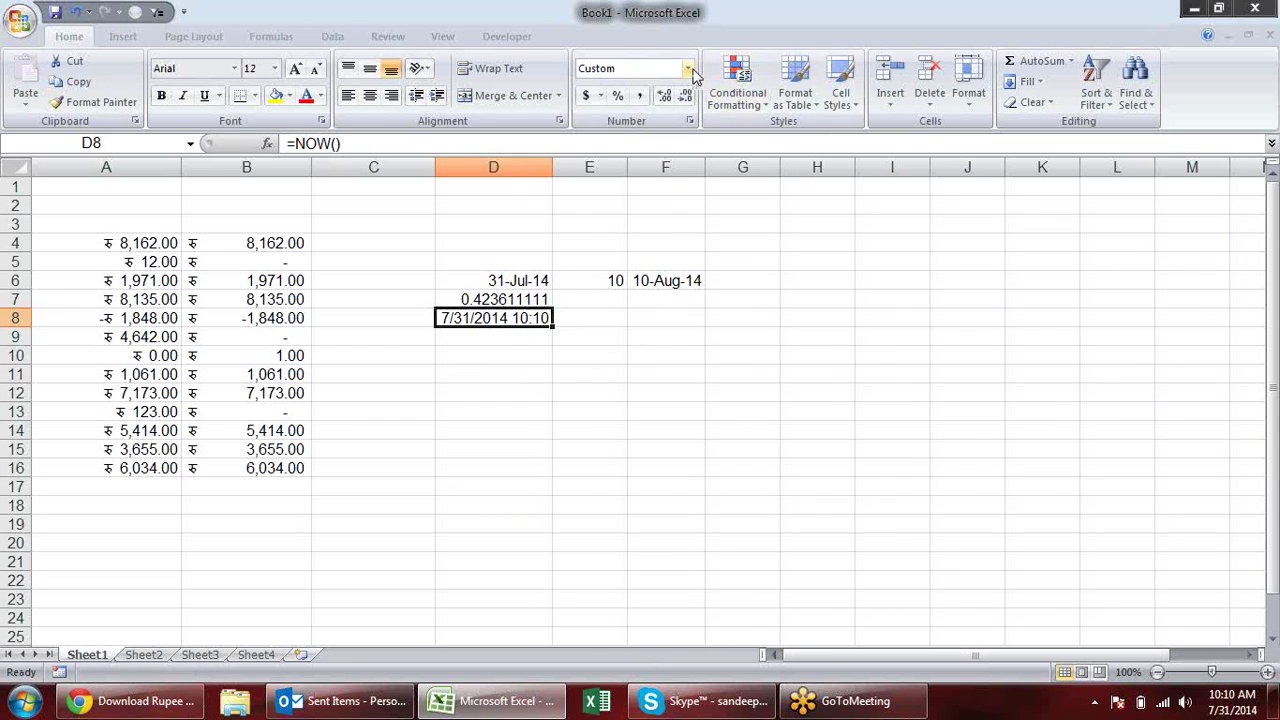
pyautogui.click(690, 70)
pyautogui.click(686, 112)
pyautogui.click(597, 430)
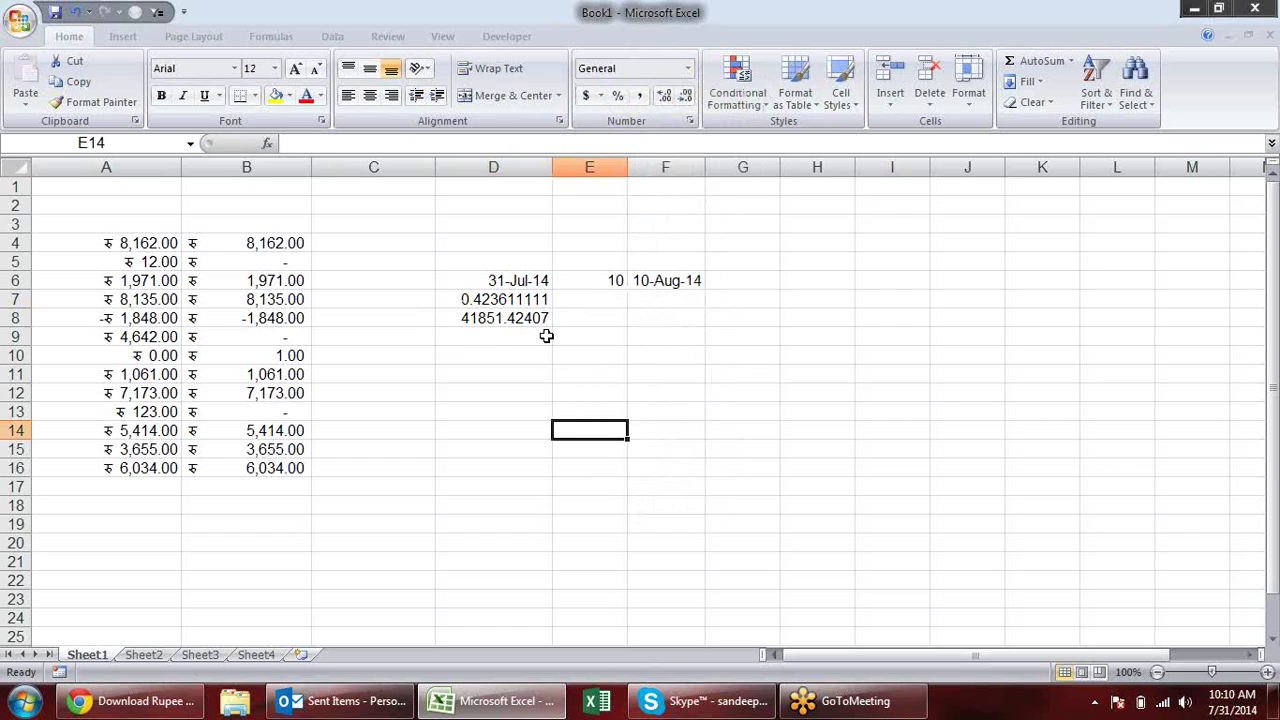
pyautogui.click(522, 338)
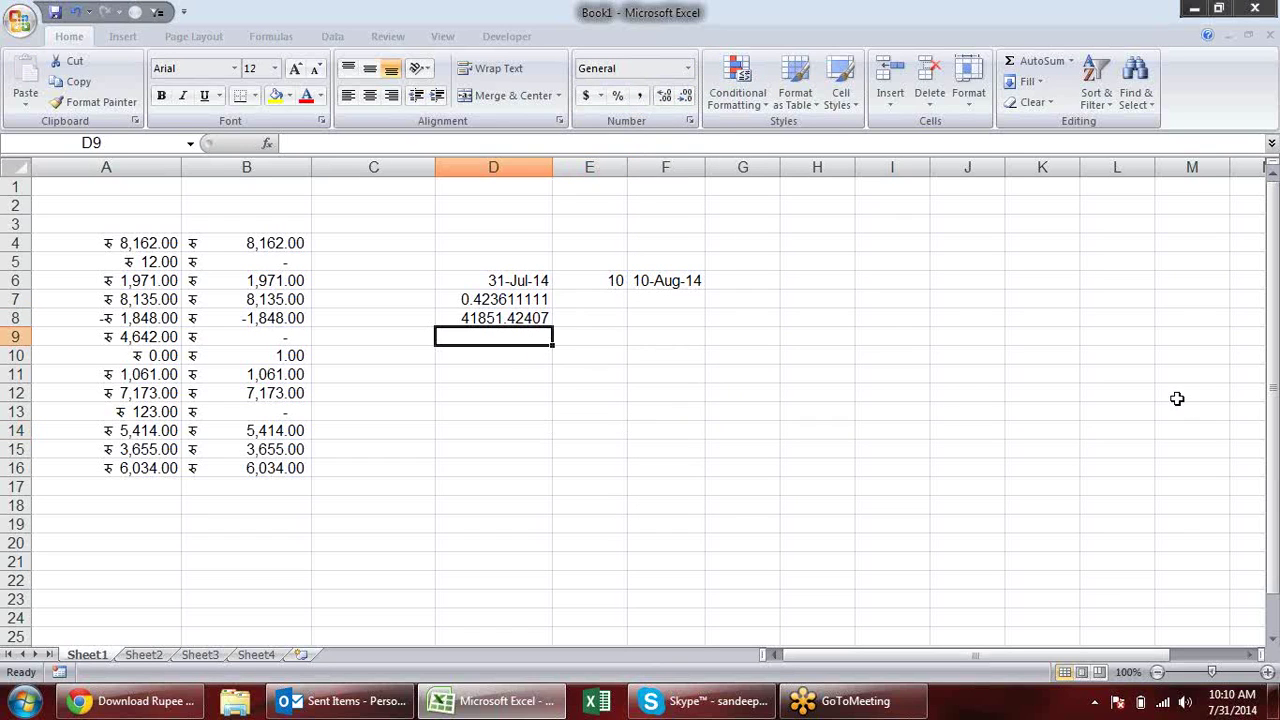
# Show D6 as the serial number 41851 and enter =D8-D6 in D9.
pyautogui.click(543, 282)
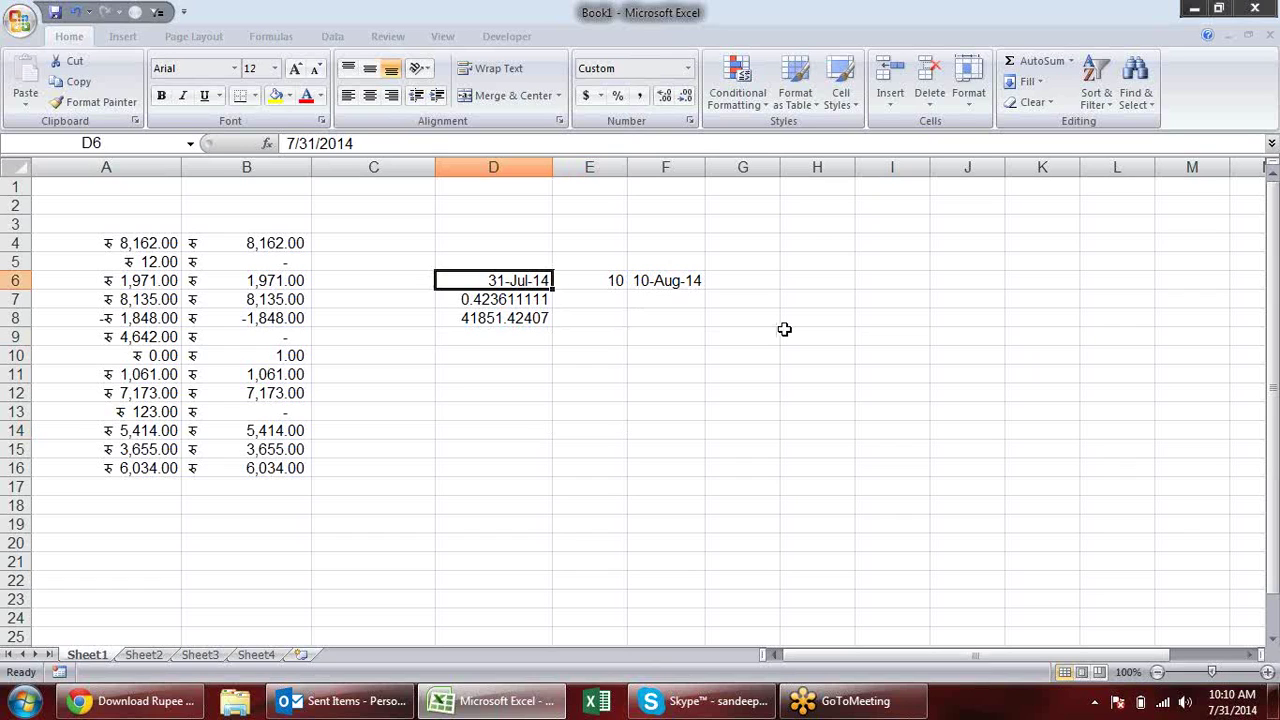
pyautogui.hotkey('ctrl', 'shift', '~')
pyautogui.click(508, 340)
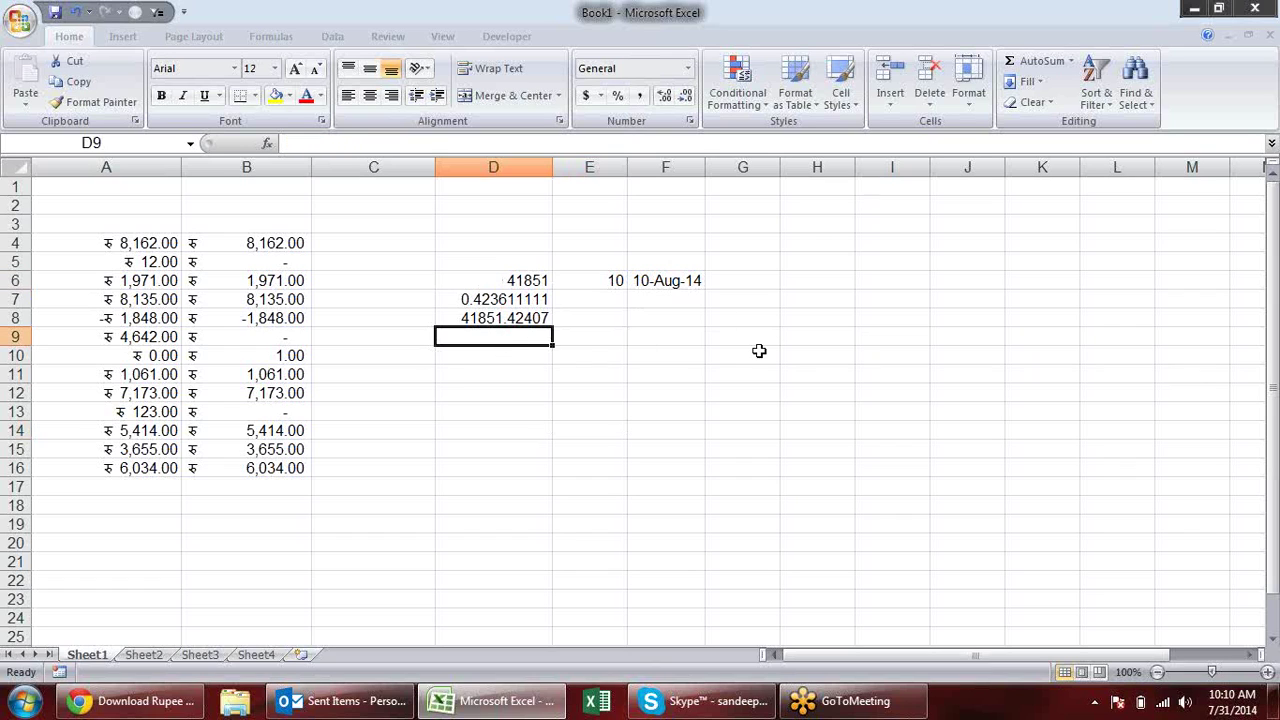
pyautogui.write('=')
pyautogui.press('Up')
pyautogui.write('-')
pyautogui.press('Up')
pyautogui.press('Up')
pyautogui.press('Up')
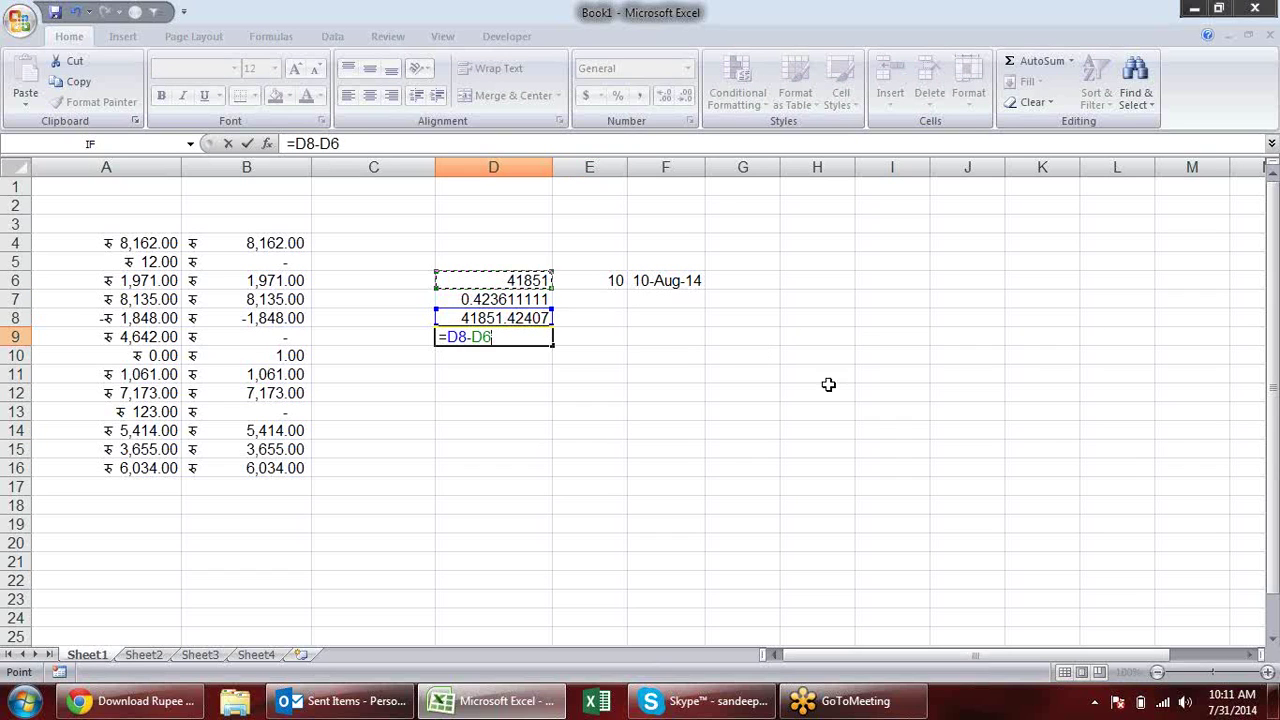
pyautogui.press('Return')
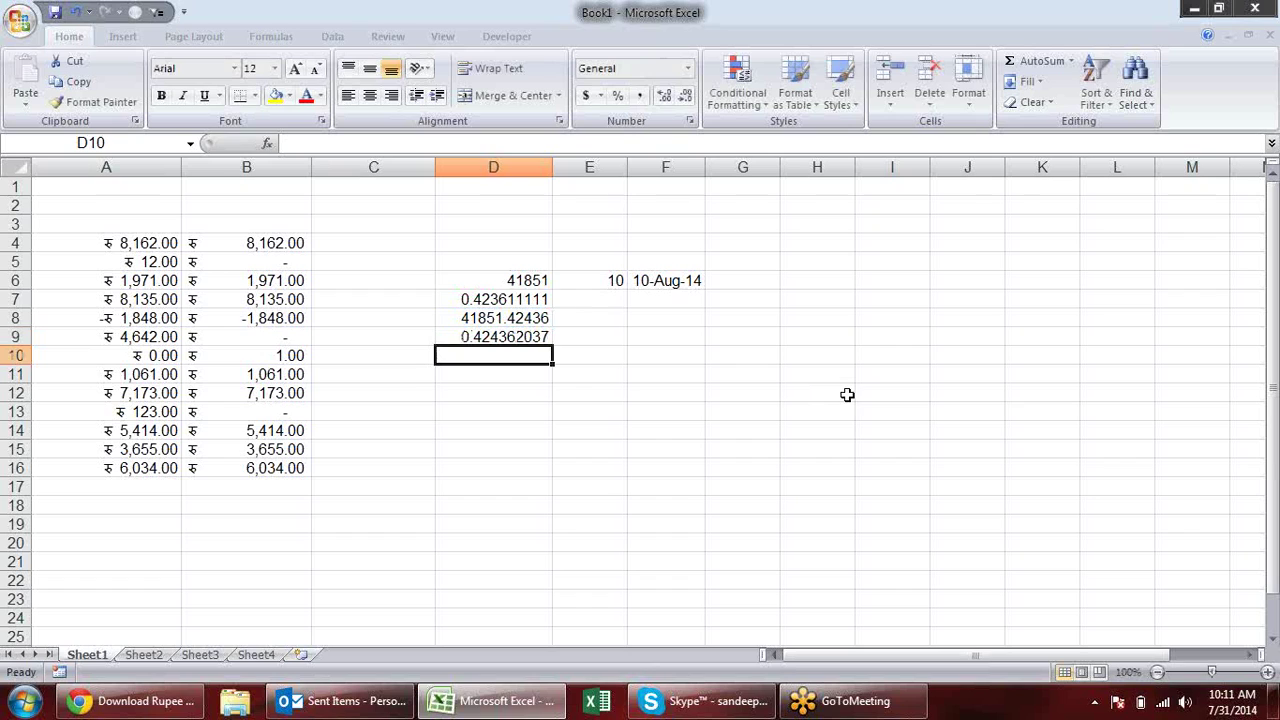
# Format the D9 result as a time, showing 10:11 AM.
pyautogui.click(540, 336)
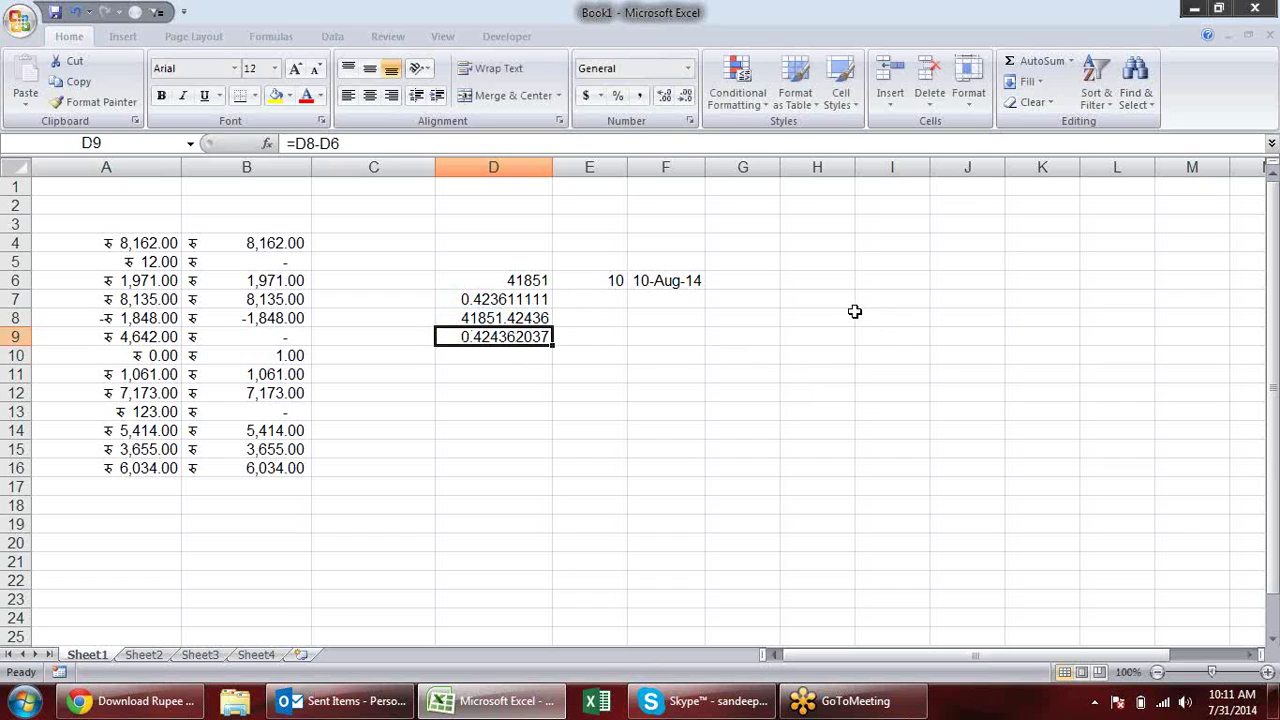
pyautogui.hotkey('ctrl', 'shift', '2')
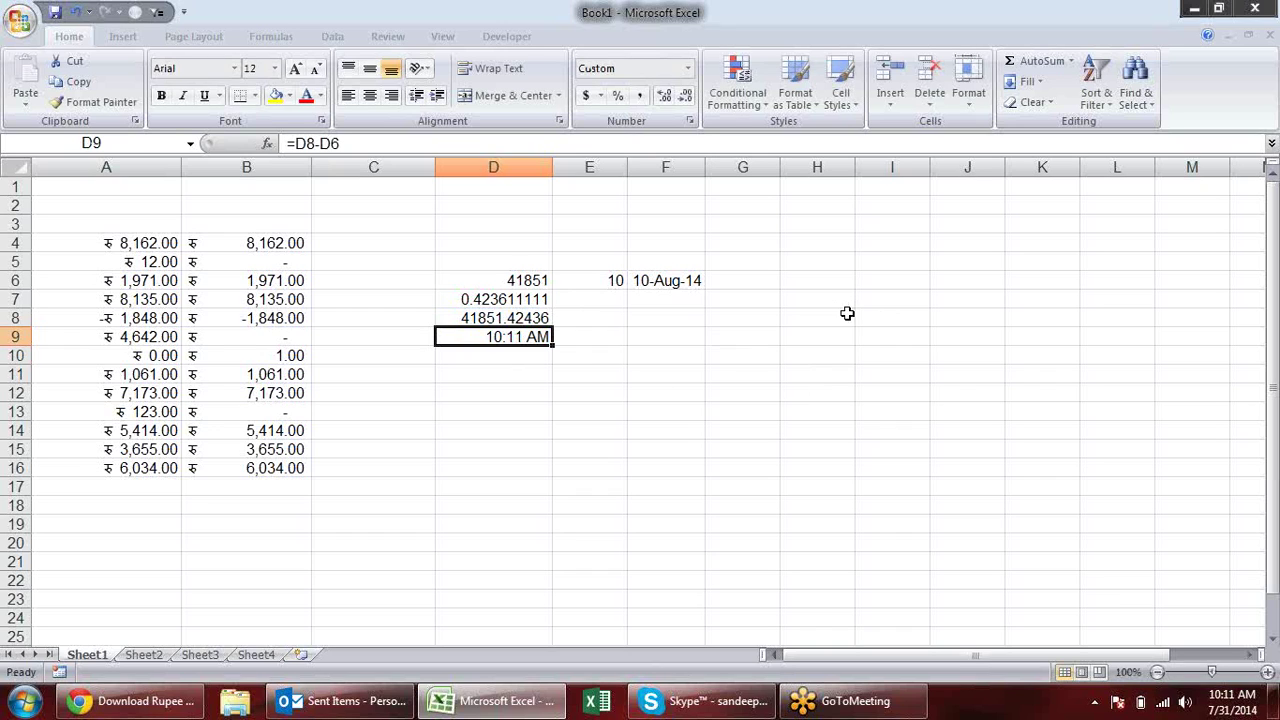
pyautogui.press('Up')
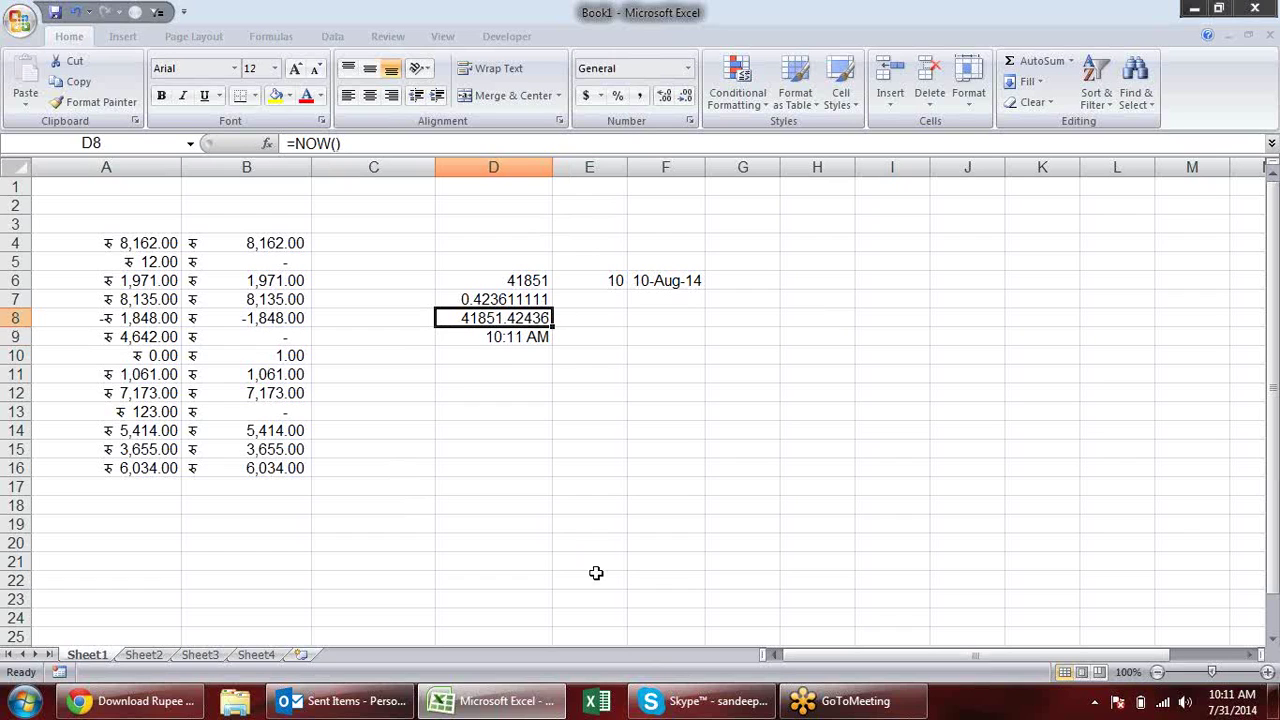
pyautogui.moveTo(486, 258); pyautogui.dragTo(722, 397)
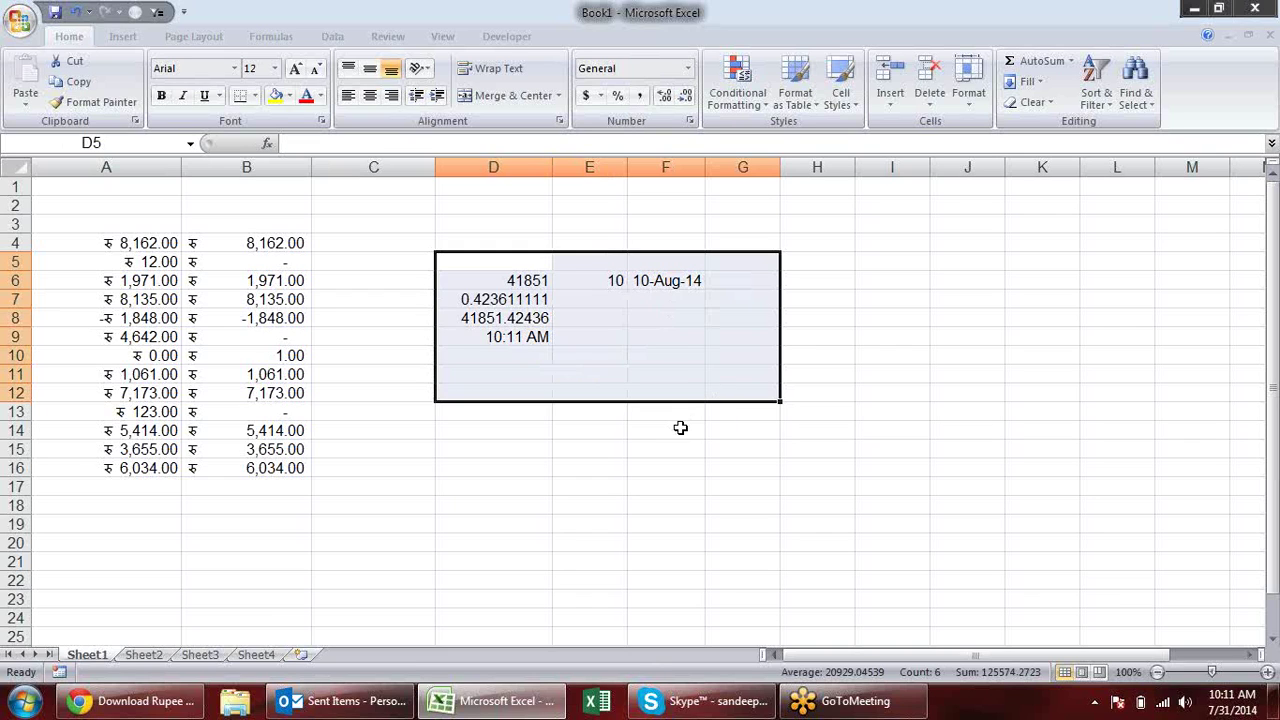
# Delete the D5:G12 block, then enter today's date 7/31/2014 in D4 with Ctrl+;.
pyautogui.press('Delete')
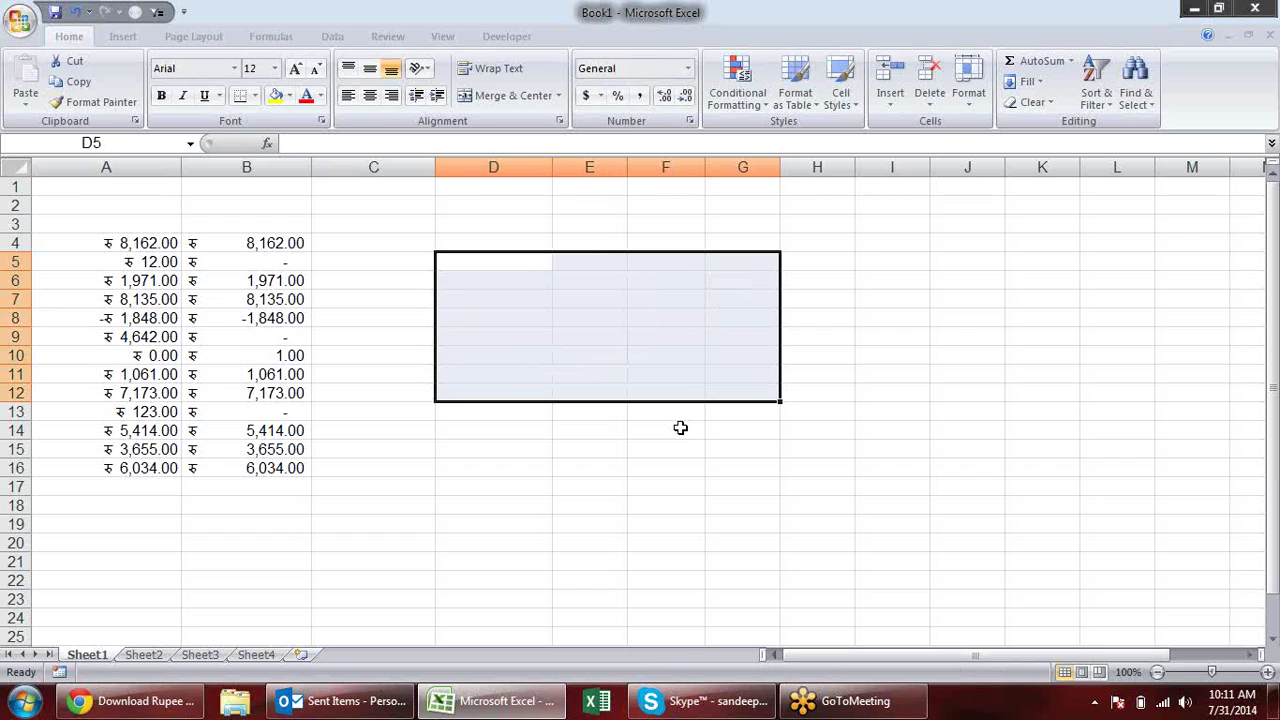
pyautogui.click(672, 428)
pyautogui.click(448, 261)
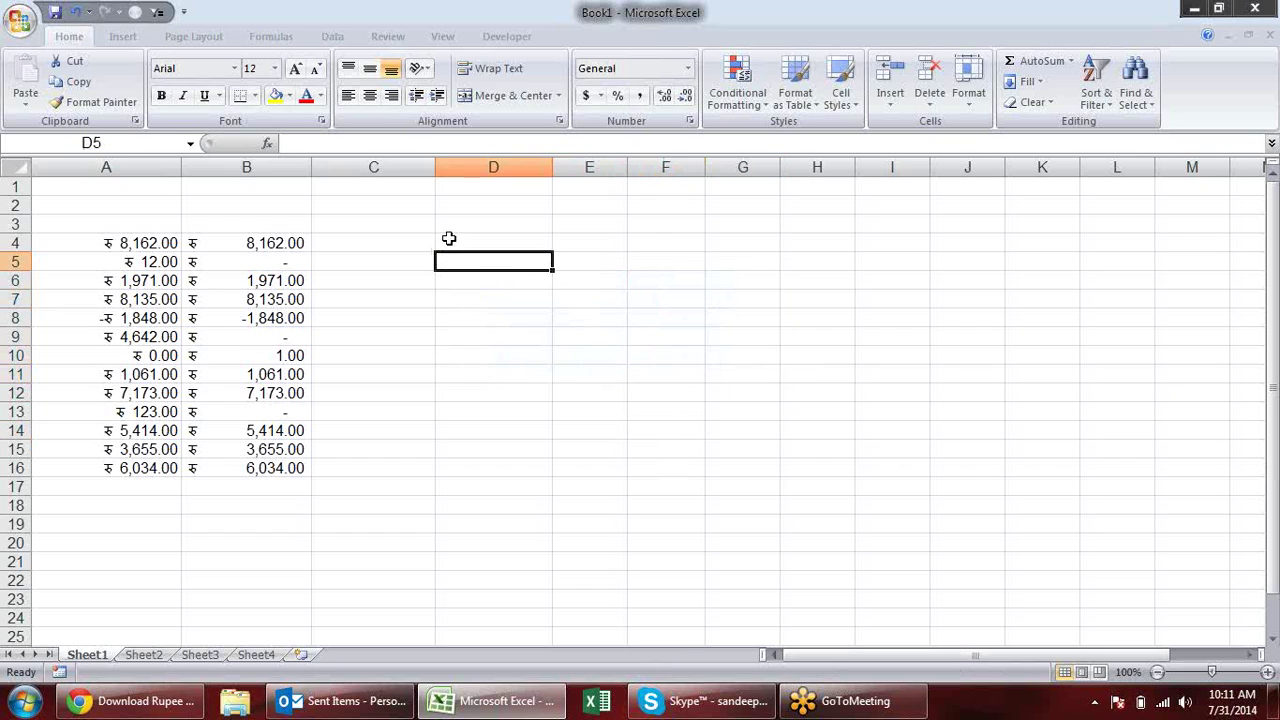
pyautogui.click(476, 240)
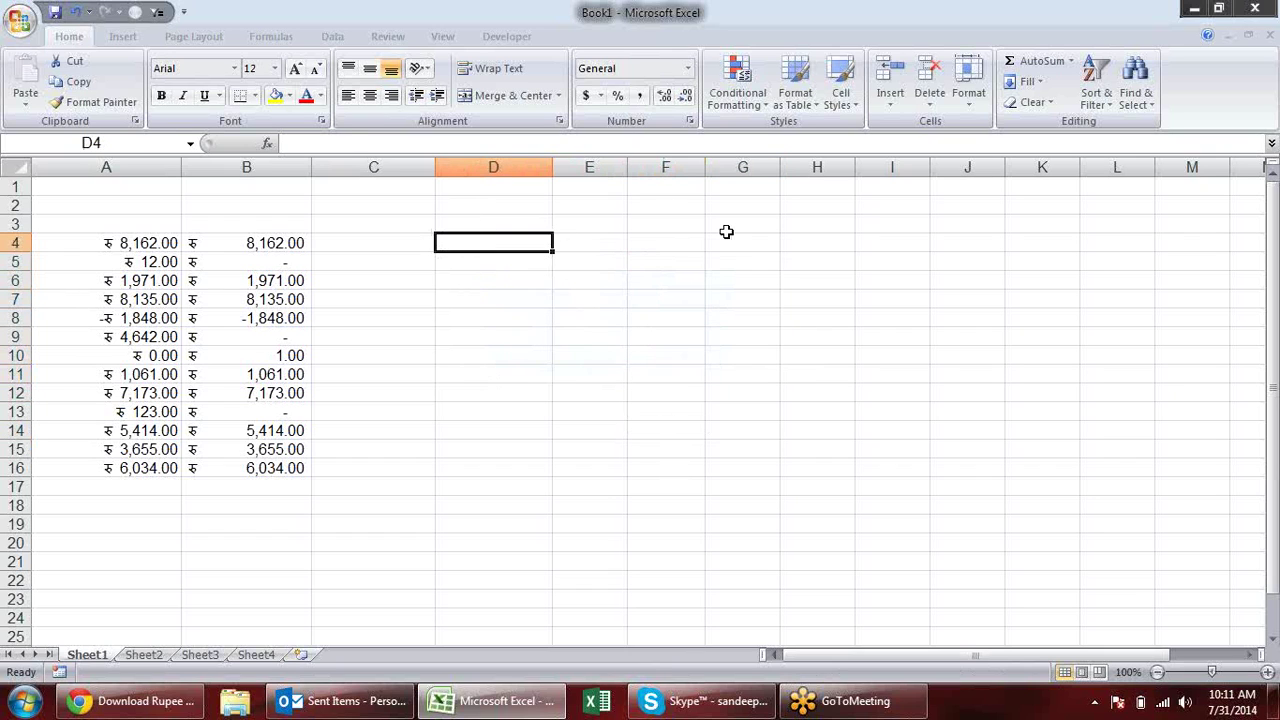
pyautogui.hotkey('ctrl', ';')
pyautogui.press('Return')
pyautogui.press('Up')
# Try the long weekday date style on D4 in Format Cells.
pyautogui.click(689, 121)
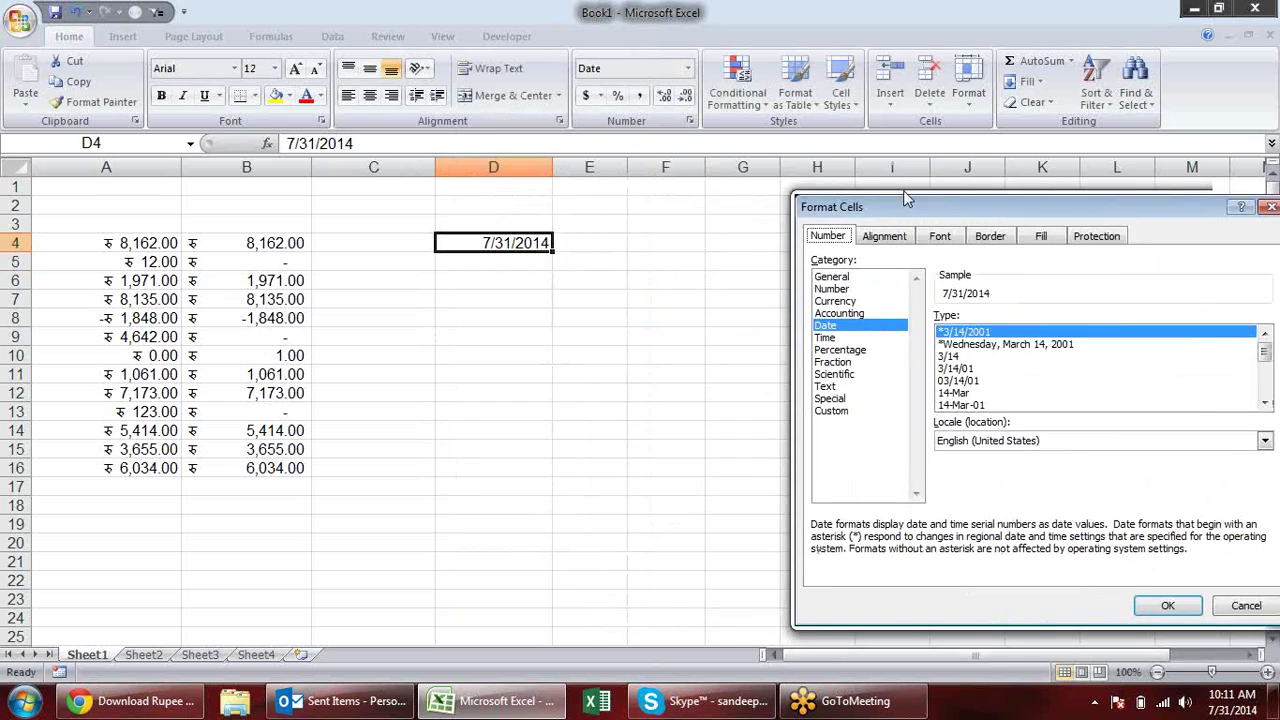
pyautogui.moveTo(760, 138); pyautogui.dragTo(998, 140)
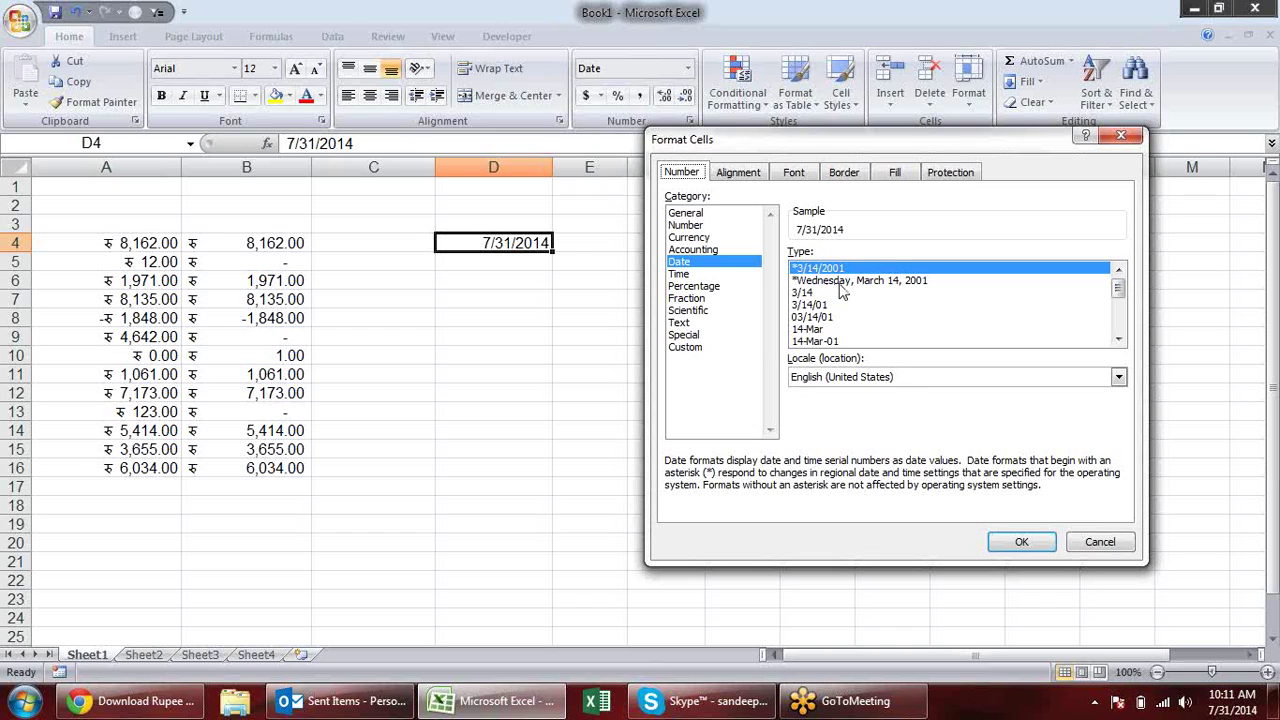
pyautogui.click(840, 281)
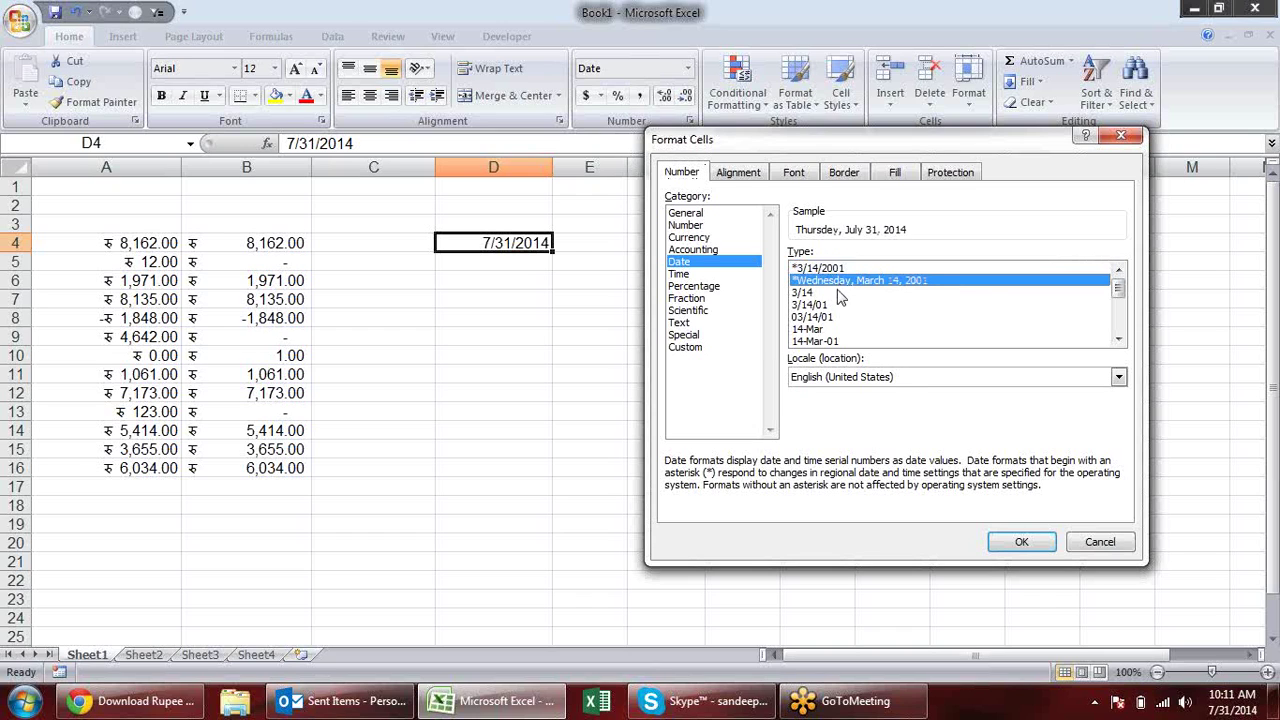
pyautogui.click(1020, 548)
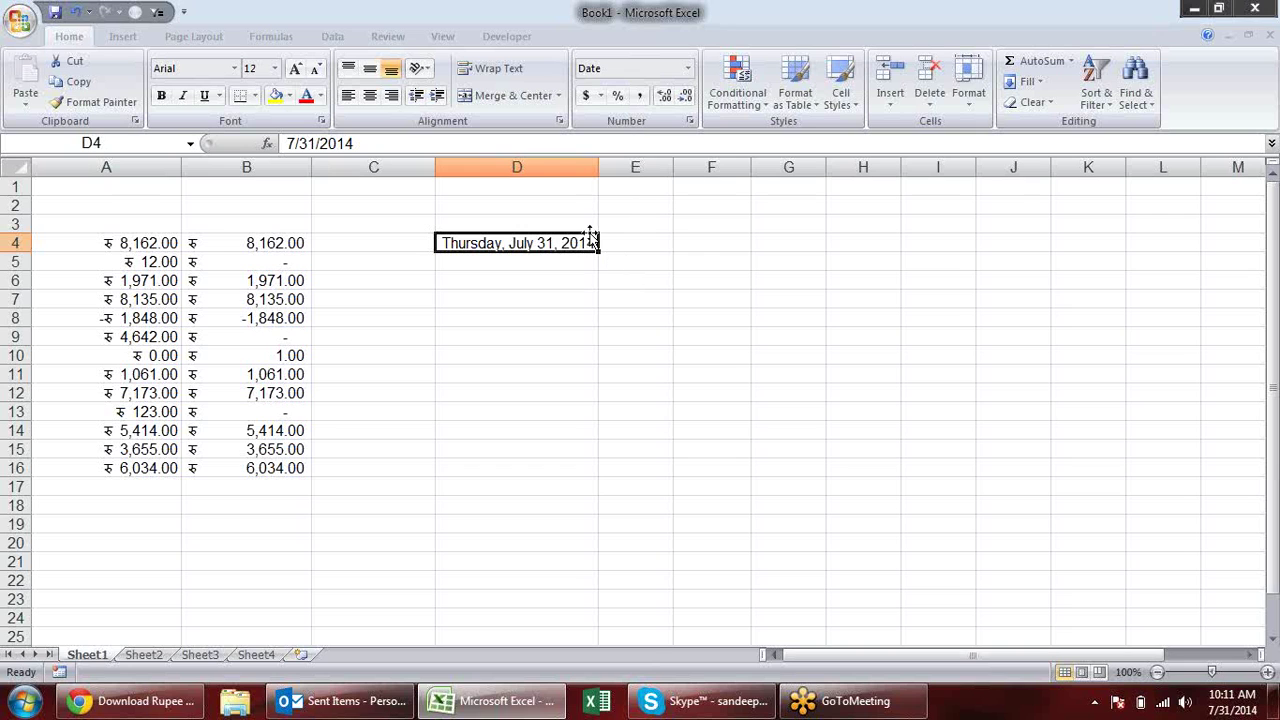
# Try the 7/31 style, then apply the 3/14/01 style so D4 shows 7/31/14.
pyautogui.click(690, 121)
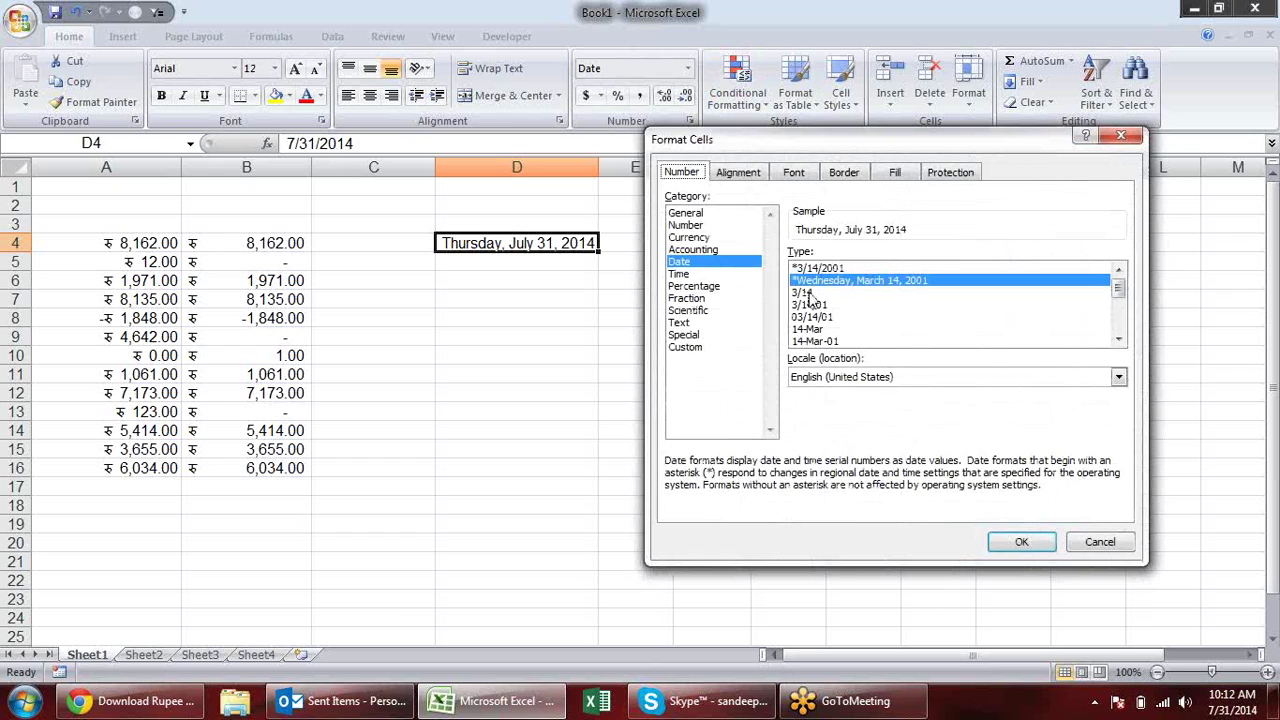
pyautogui.click(810, 298)
pyautogui.click(1018, 545)
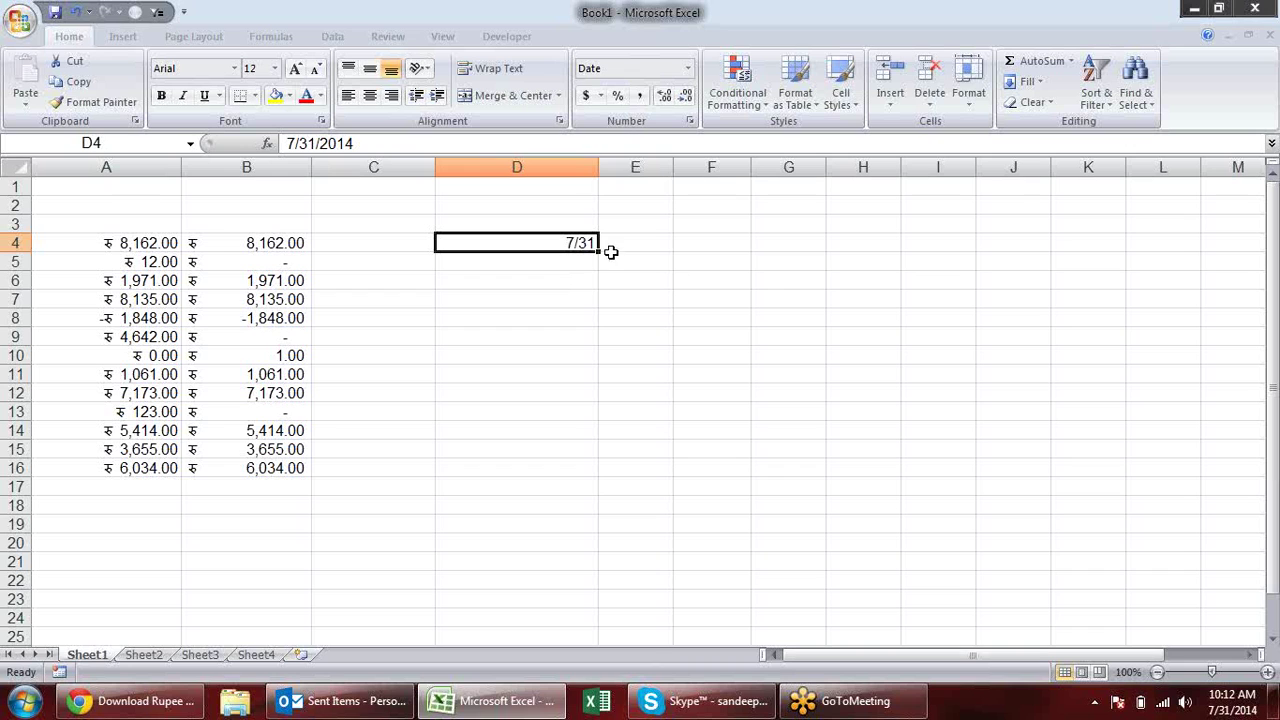
pyautogui.click(690, 120)
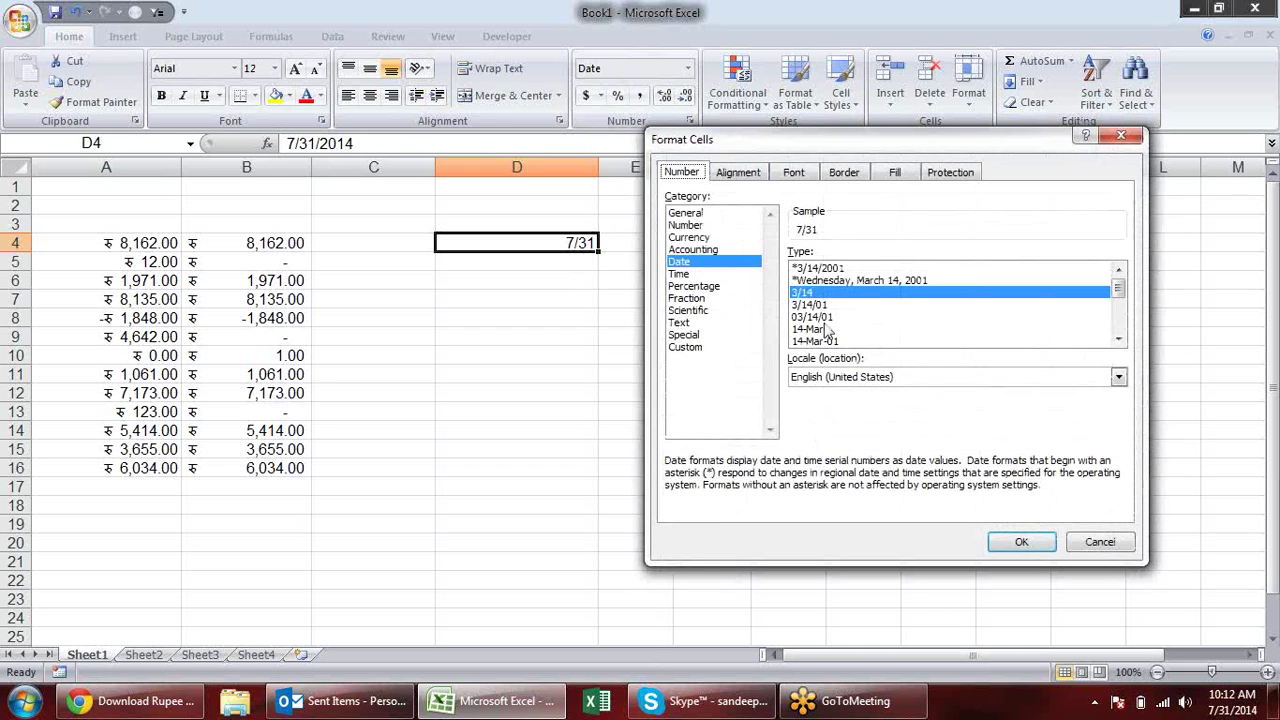
pyautogui.click(816, 305)
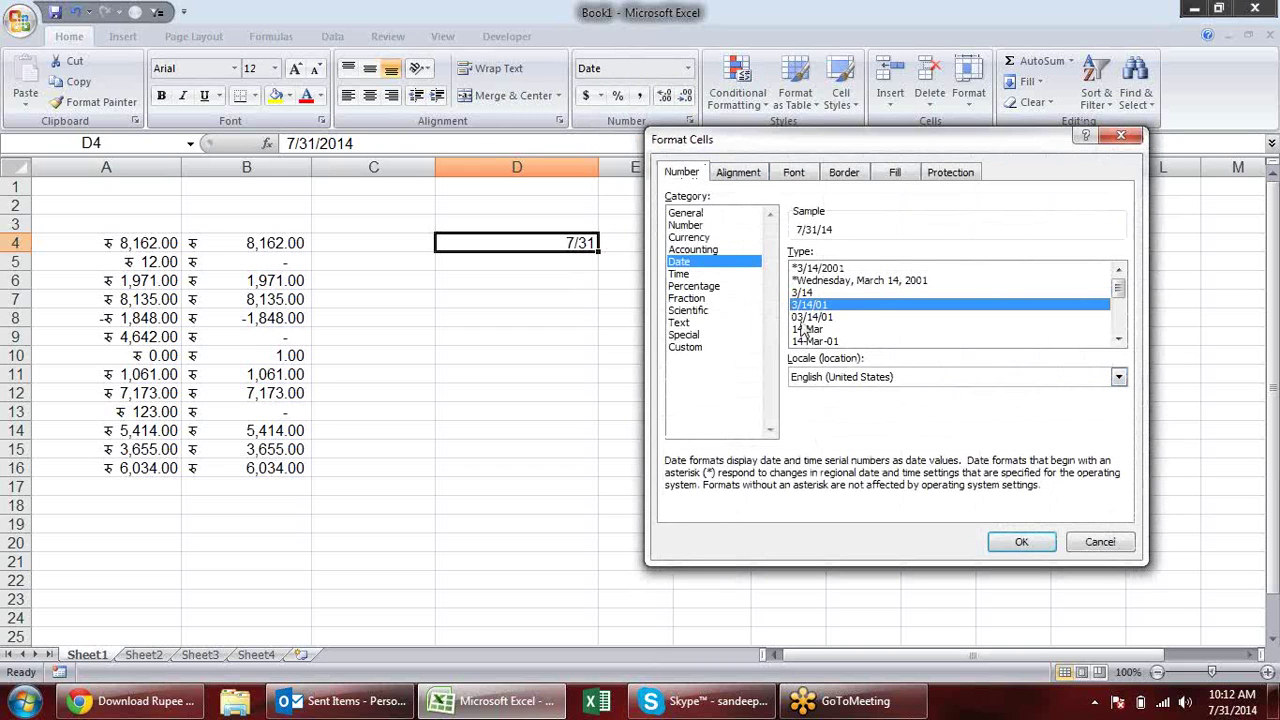
pyautogui.click(1020, 541)
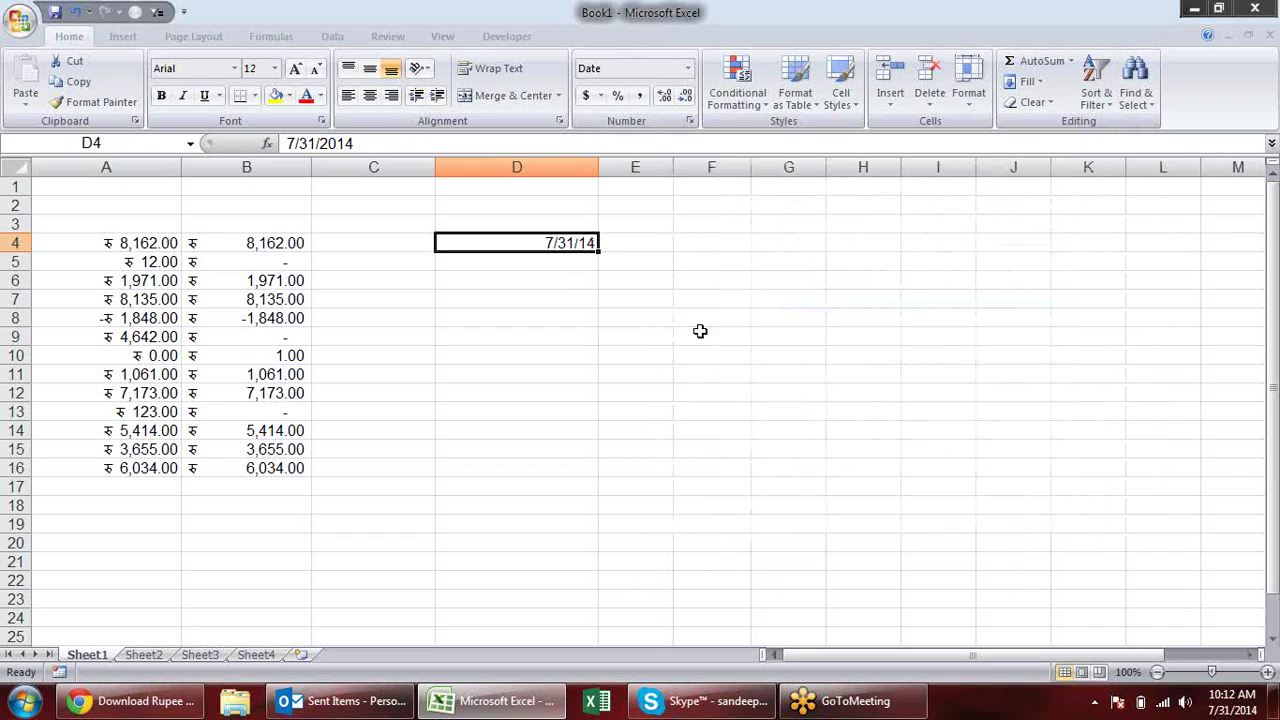
# Try the 14-Mar and 14-Mar-01 date styles on D4, showing 31-Jul and 31-Jul-14.
pyautogui.click(690, 121)
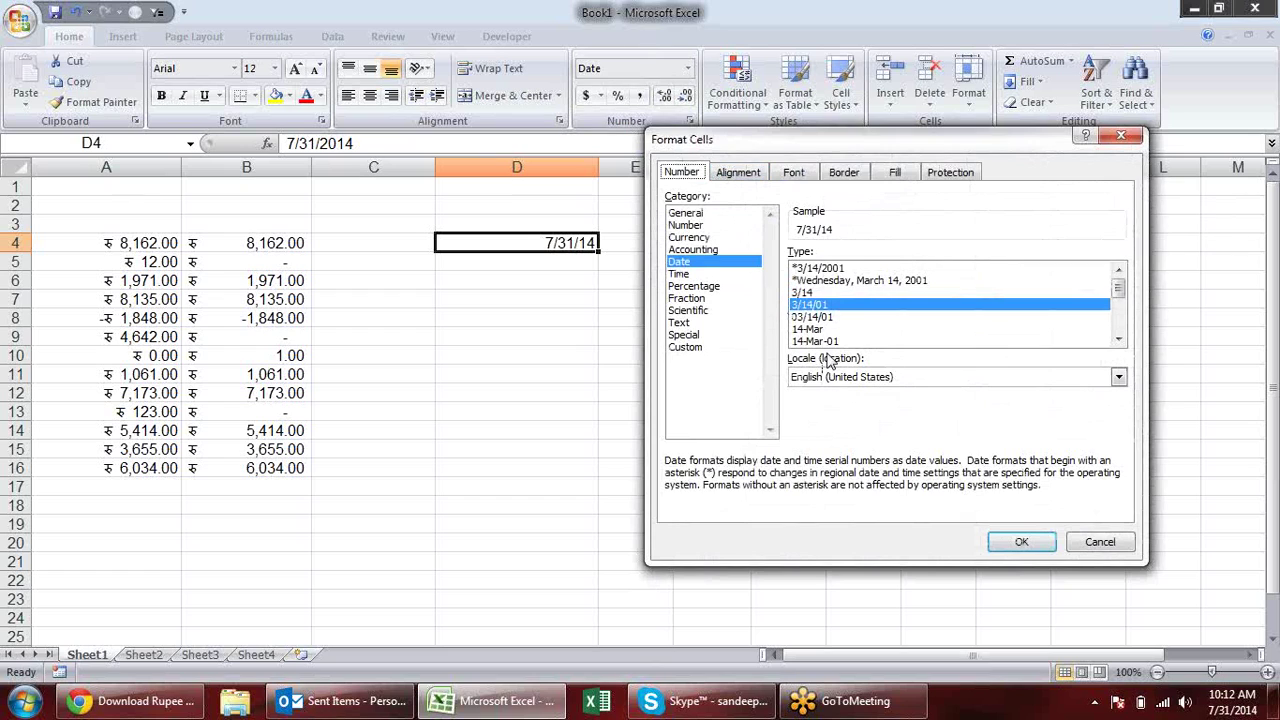
pyautogui.click(825, 331)
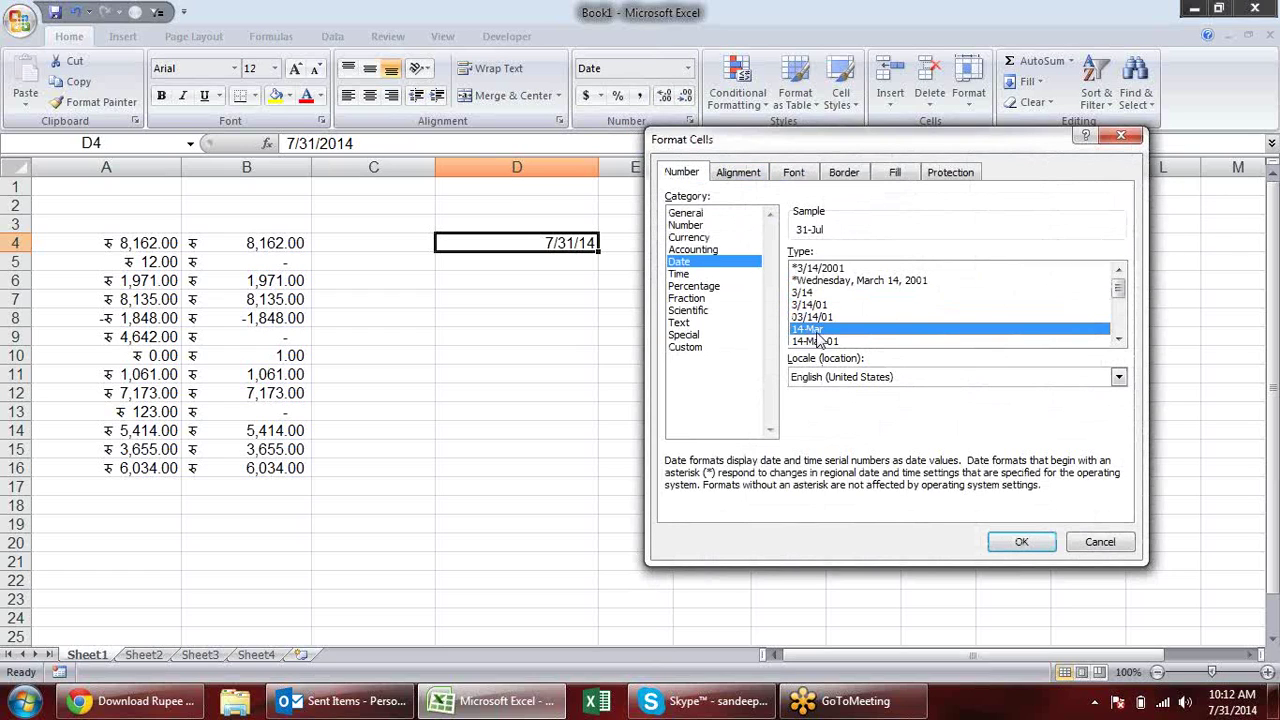
pyautogui.click(1020, 542)
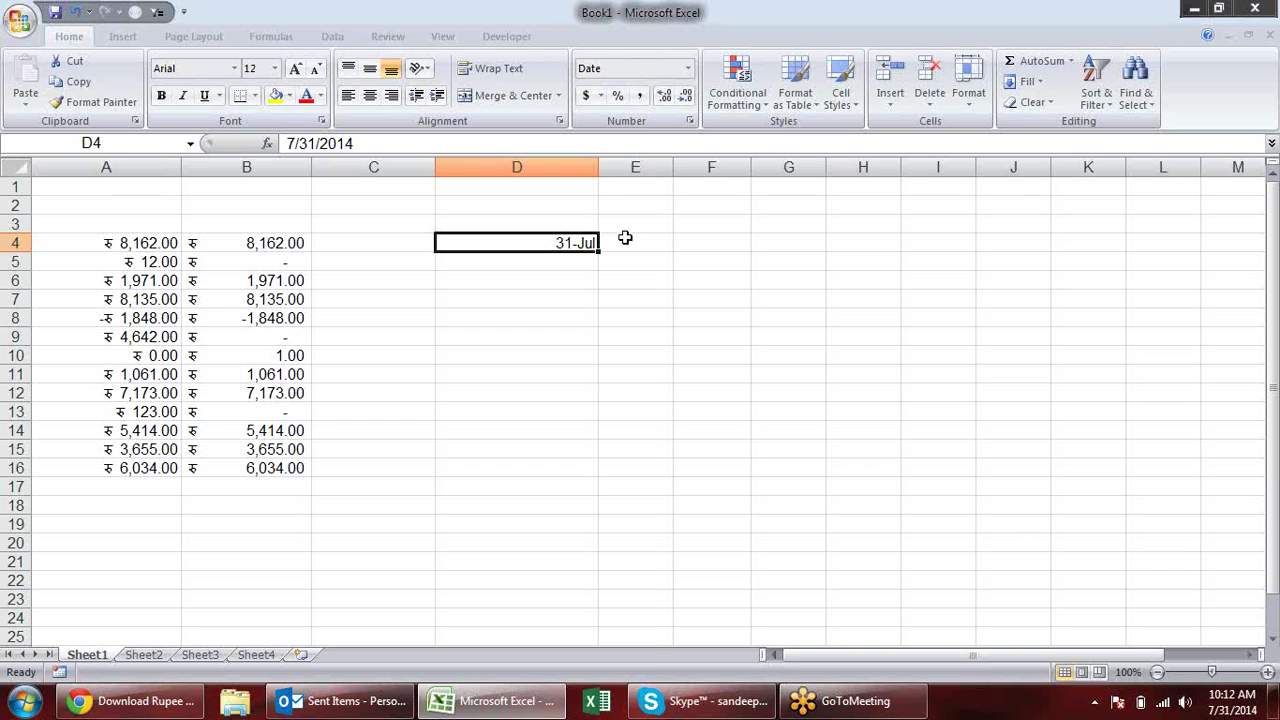
pyautogui.click(689, 121)
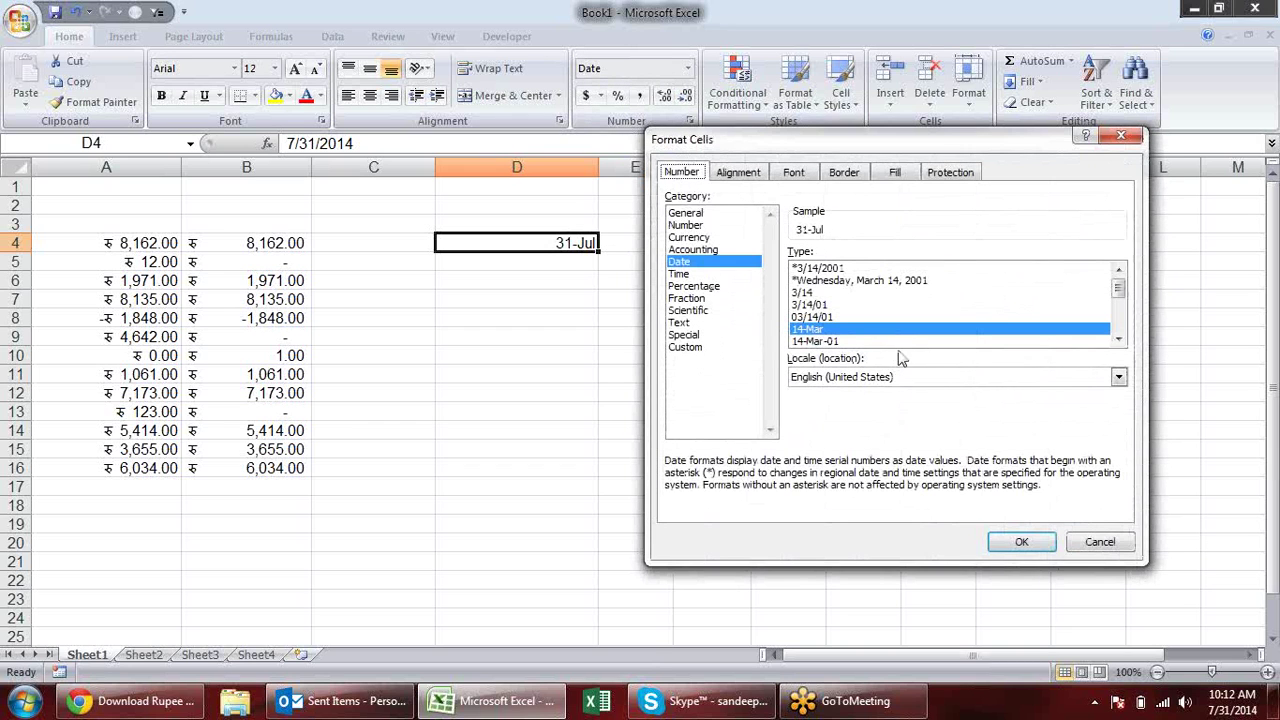
pyautogui.click(826, 341)
pyautogui.click(1014, 541)
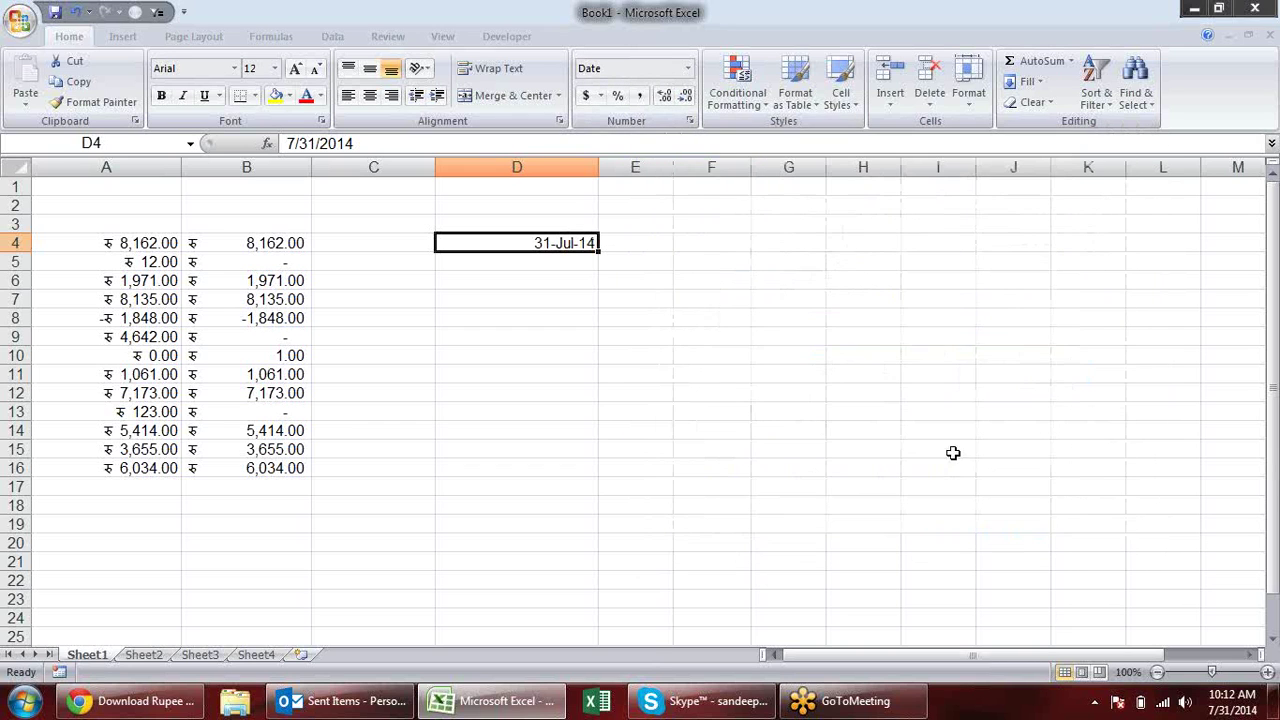
# Apply the Mar-01 date style so D4 shows Jul-14.
pyautogui.click(689, 121)
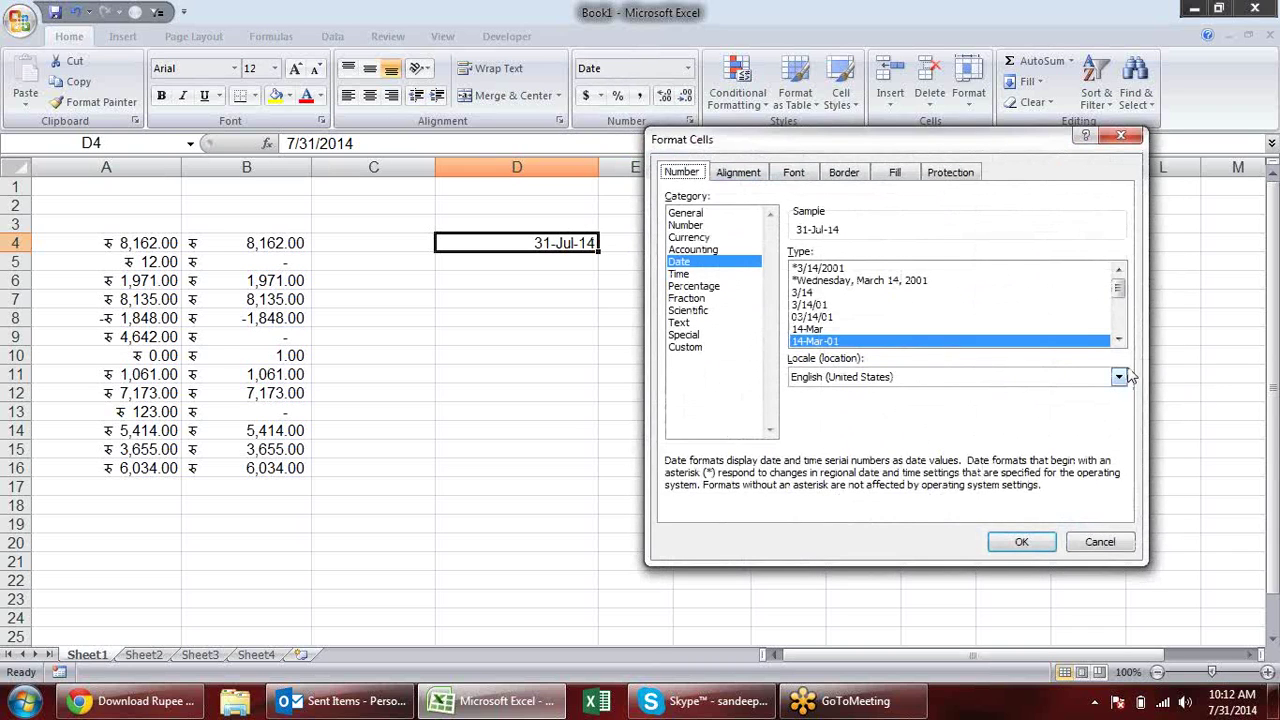
pyautogui.scroll(-6, 1118, 340)
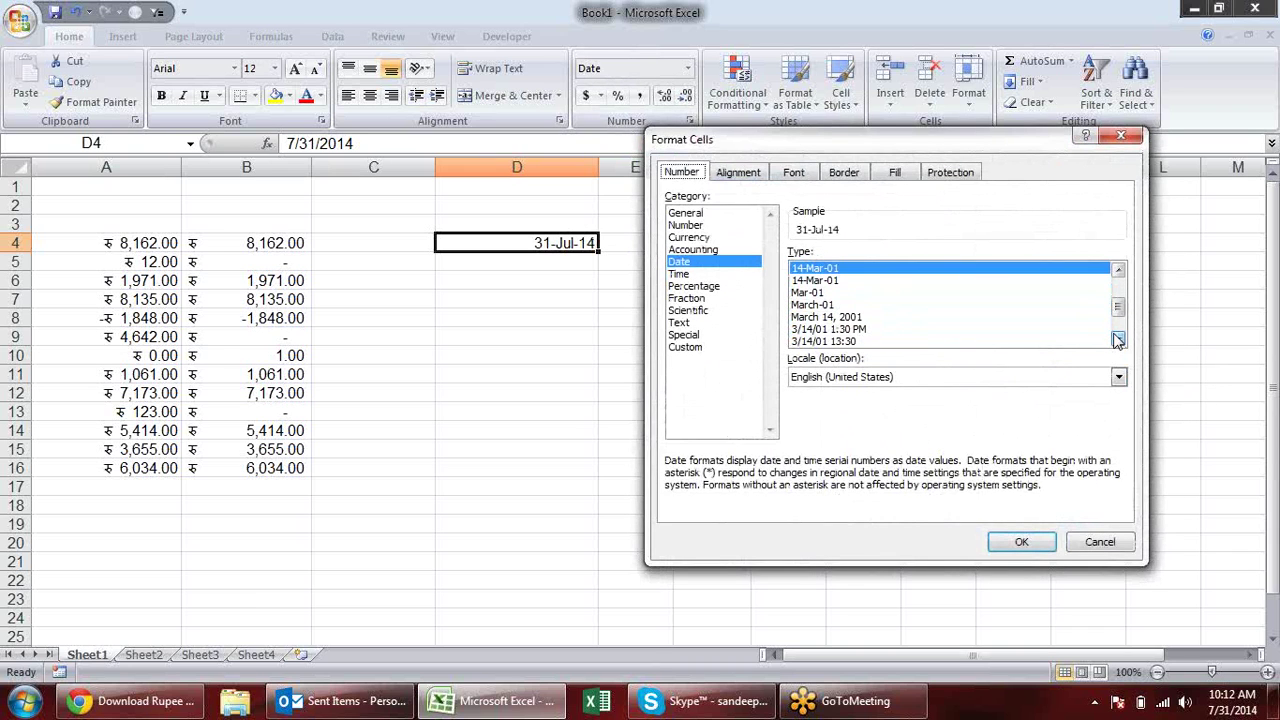
pyautogui.click(810, 292)
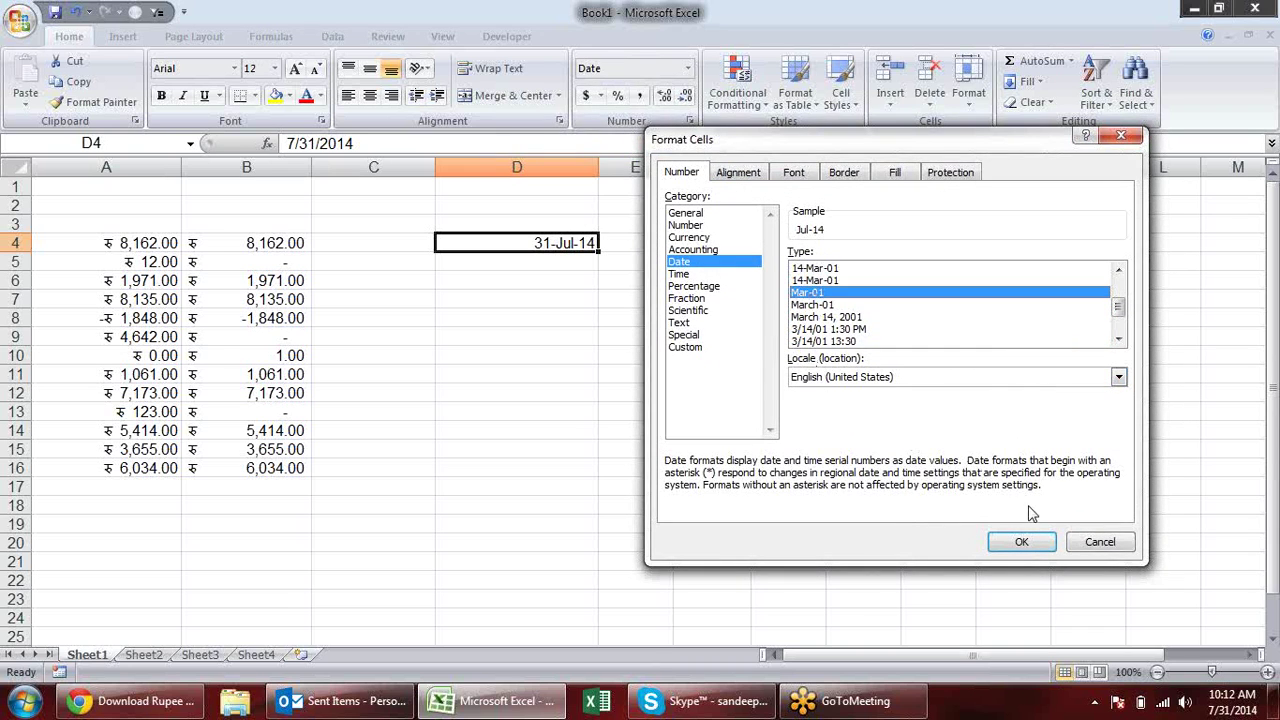
pyautogui.click(1021, 542)
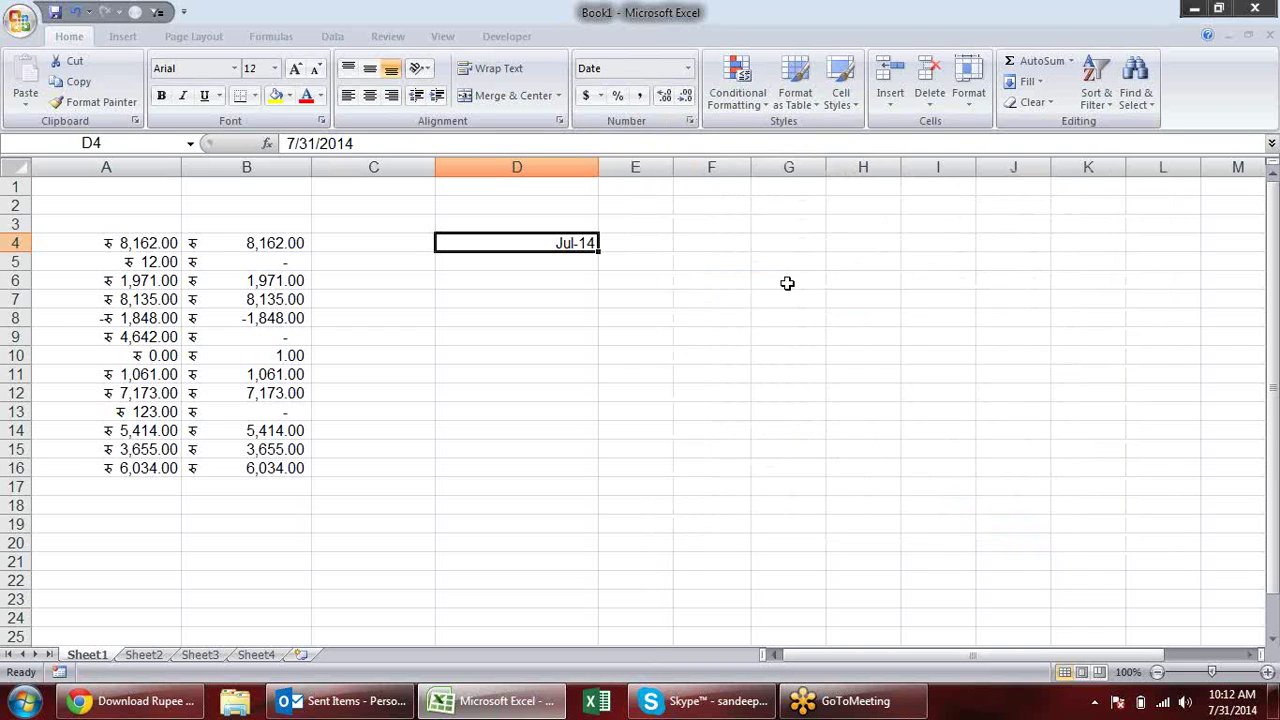
# Choose the March-01 date type so D4 shows July-14.
pyautogui.click(689, 120)
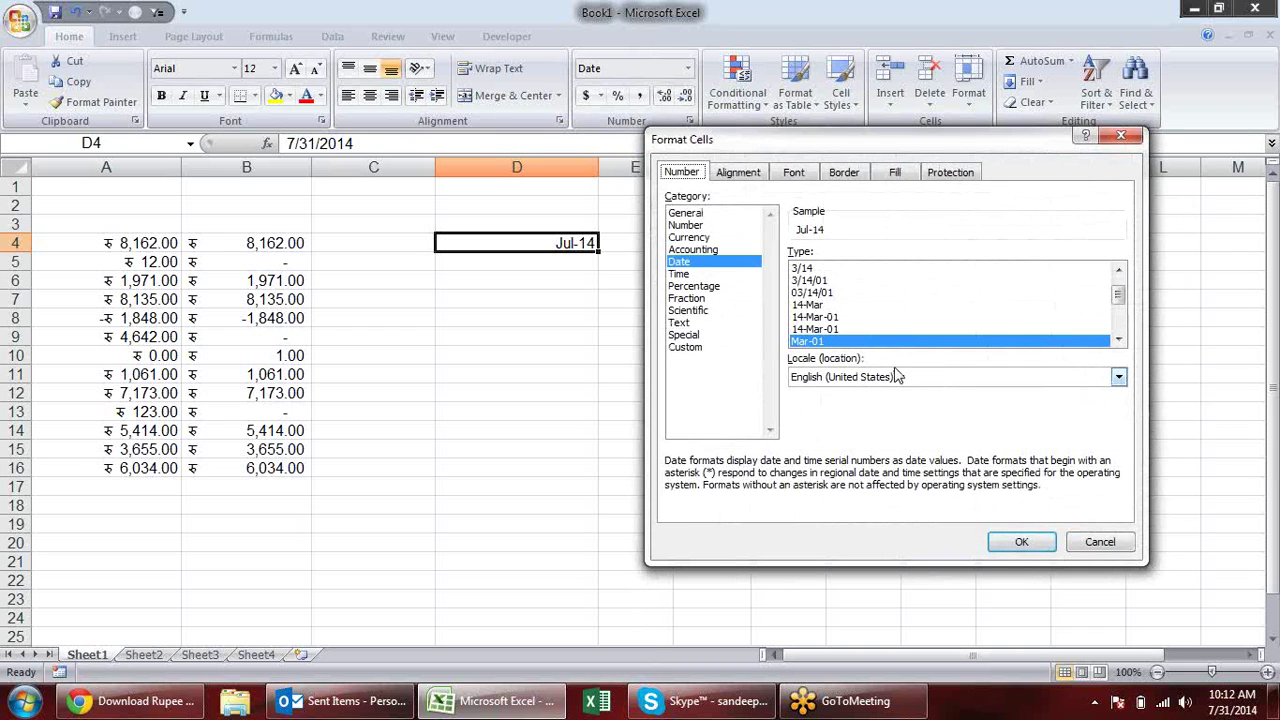
pyautogui.click(1118, 340)
pyautogui.click(1118, 340)
pyautogui.click(1118, 340)
pyautogui.click(1118, 340)
pyautogui.click(810, 305)
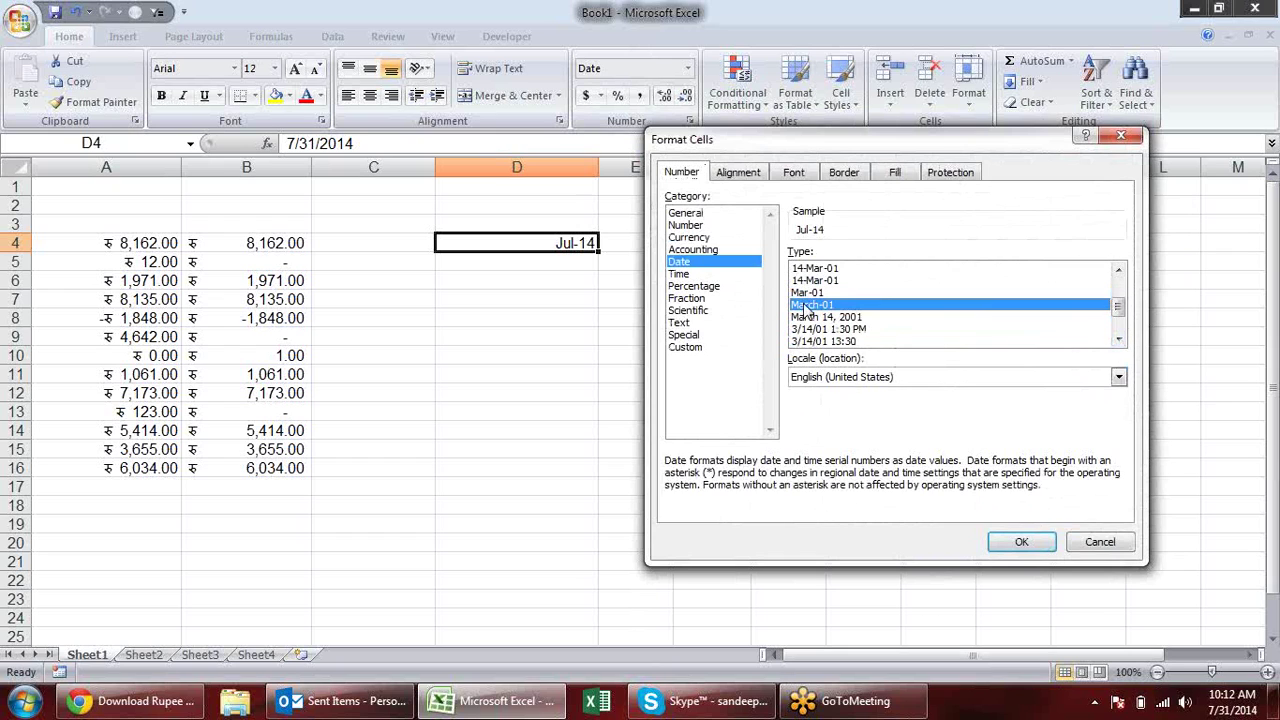
pyautogui.click(1033, 541)
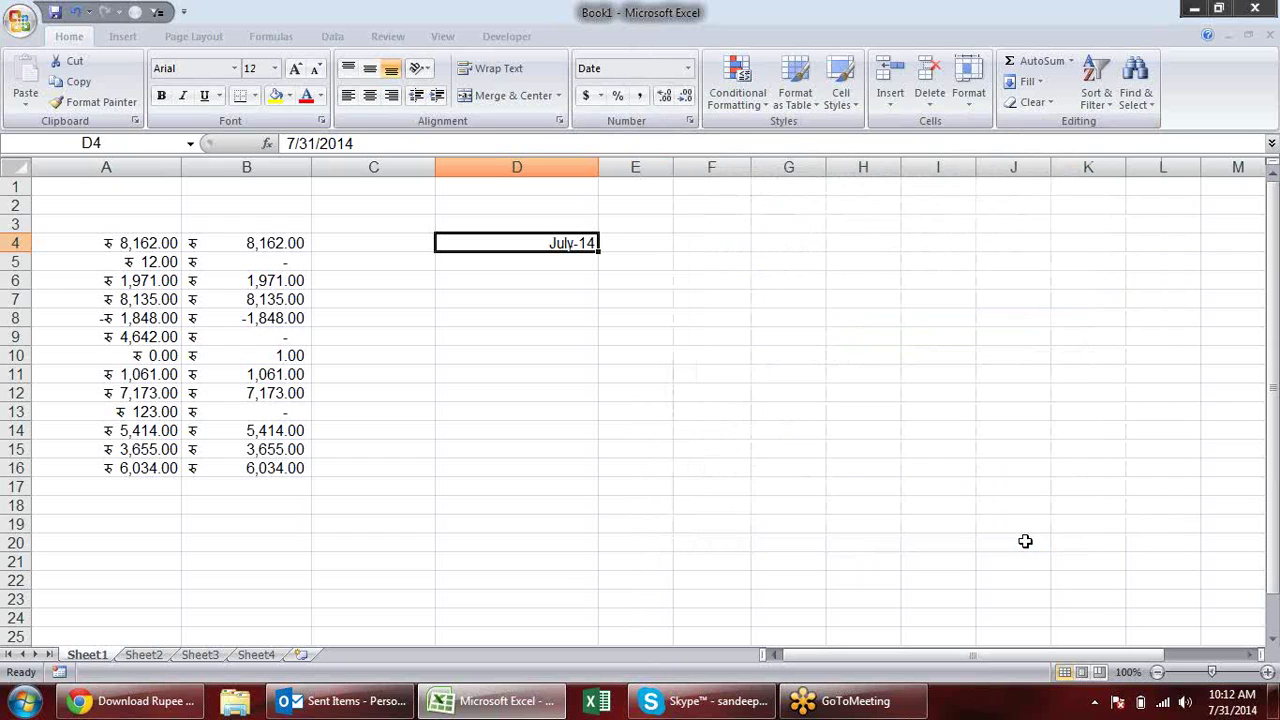
# Format D4 with the March 14, 2001 date style.
pyautogui.click(689, 121)
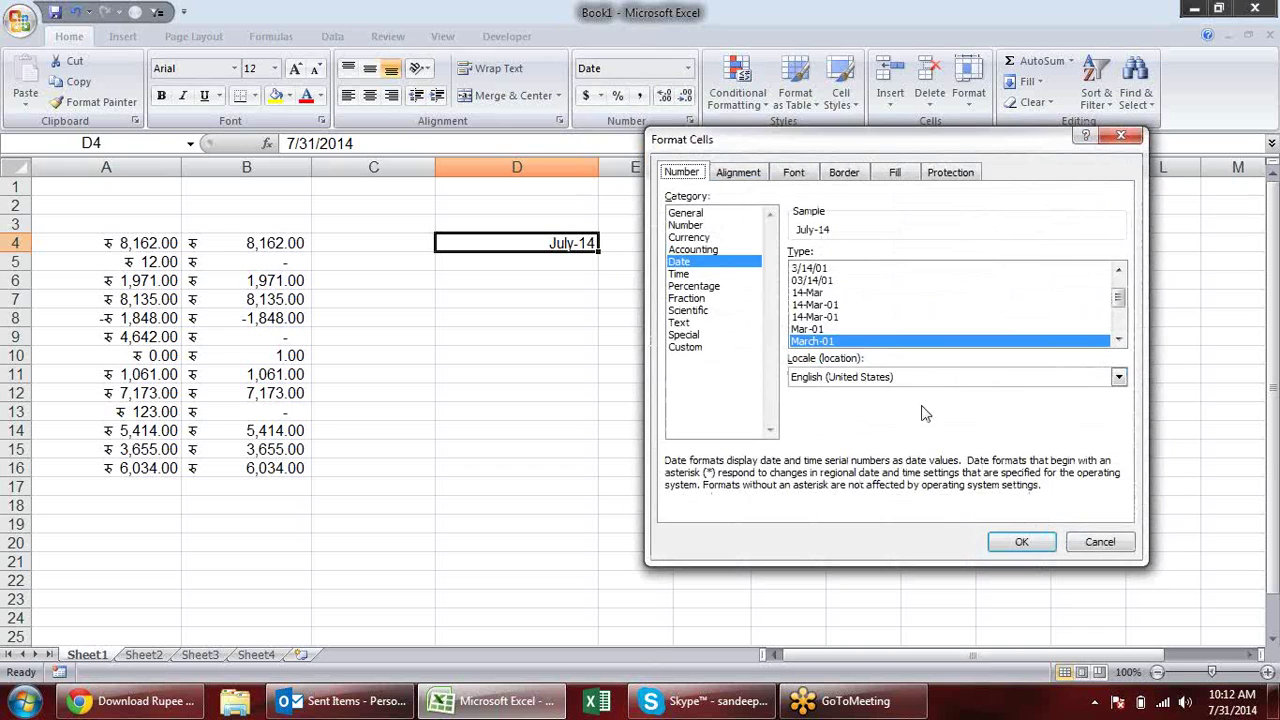
pyautogui.click(1118, 340)
pyautogui.click(1118, 340)
pyautogui.click(1118, 340)
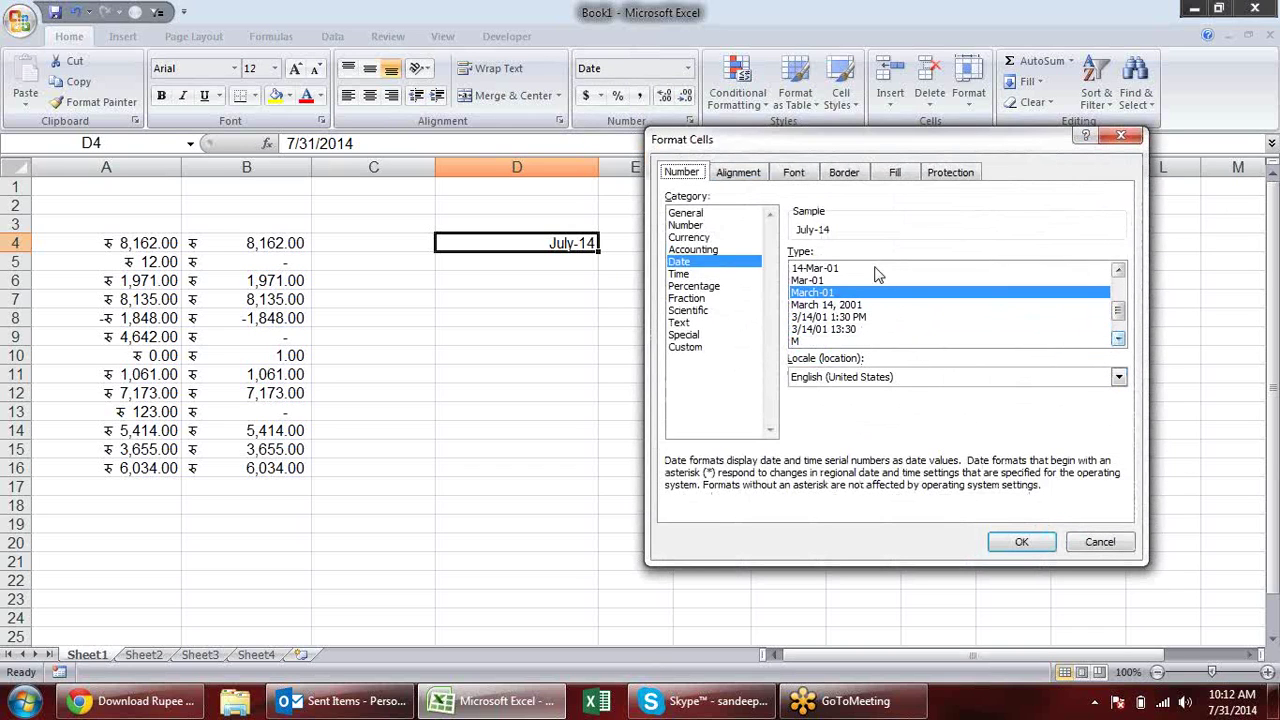
pyautogui.click(826, 305)
pyautogui.click(1021, 541)
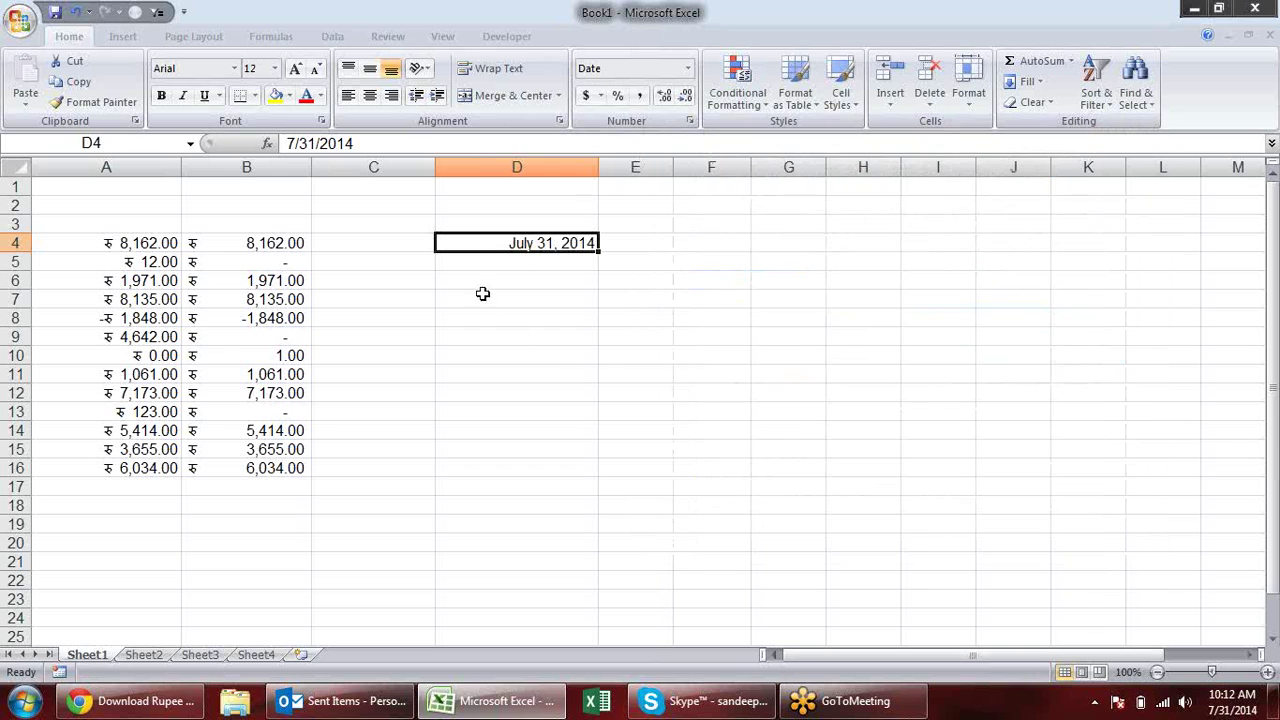
# Try the M and then the M-01 date formats on D4, ending with J-14.
pyautogui.click(690, 121)
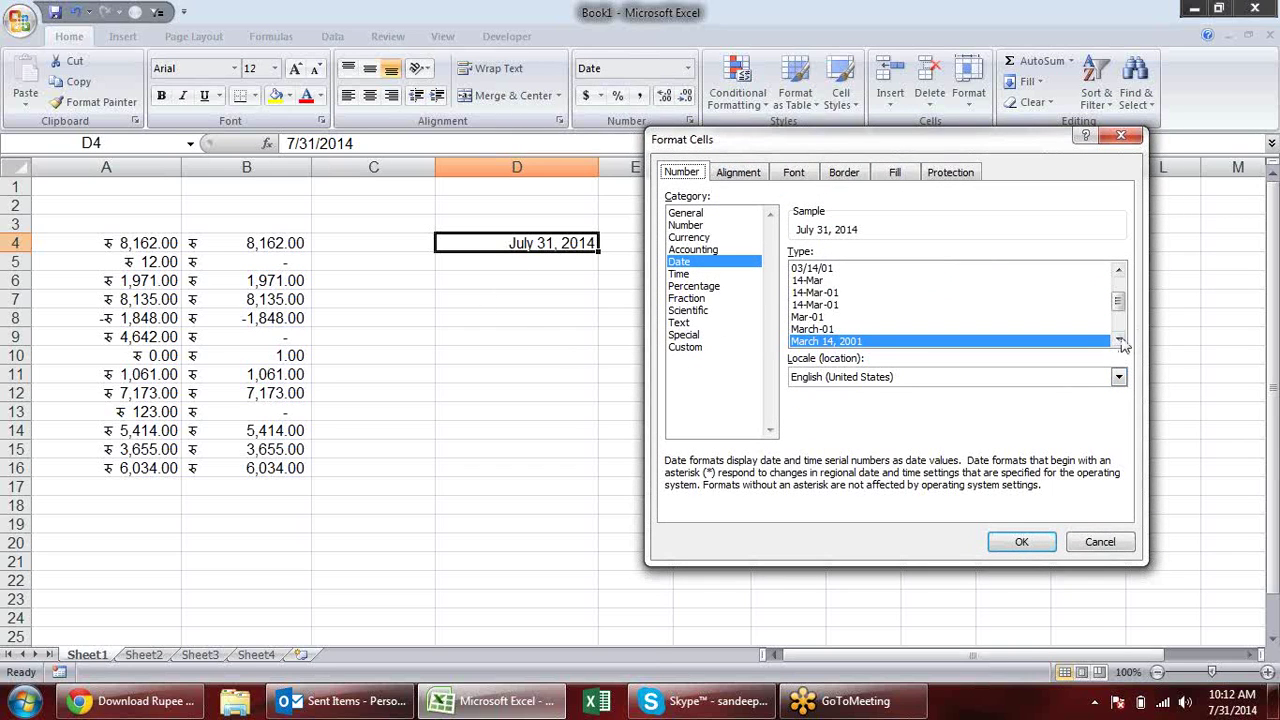
pyautogui.click(1120, 342)
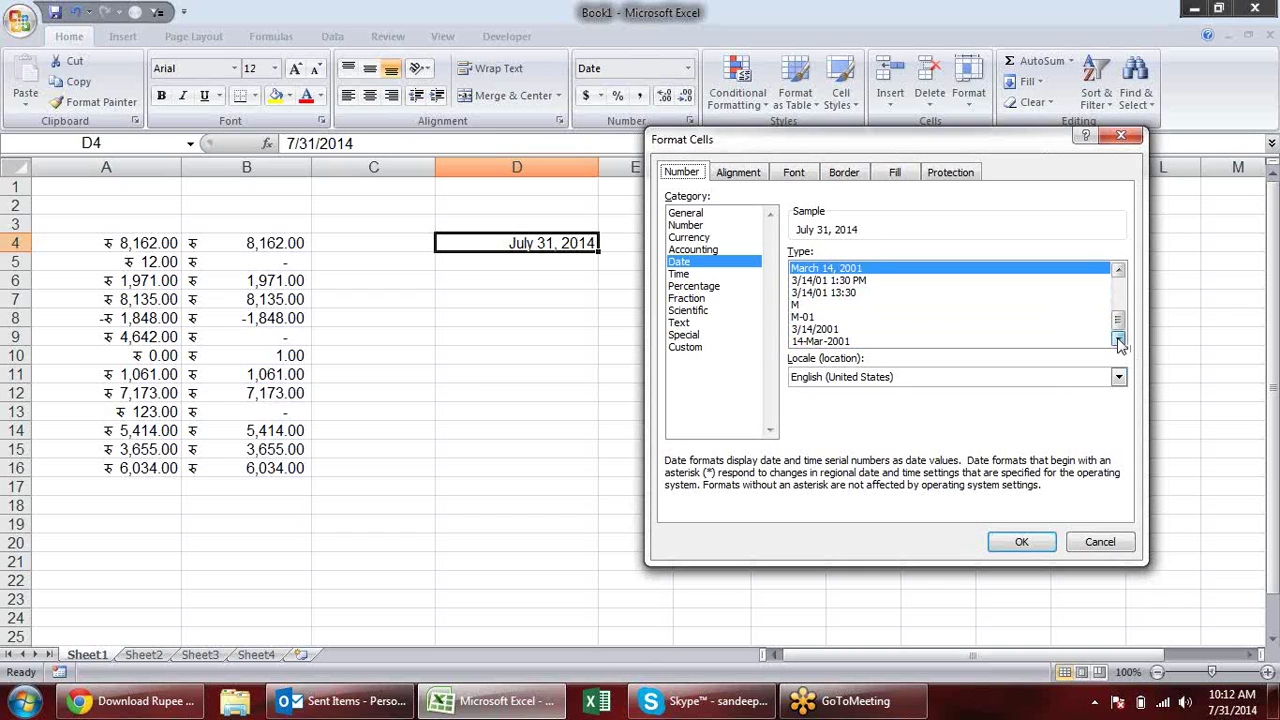
pyautogui.click(815, 304)
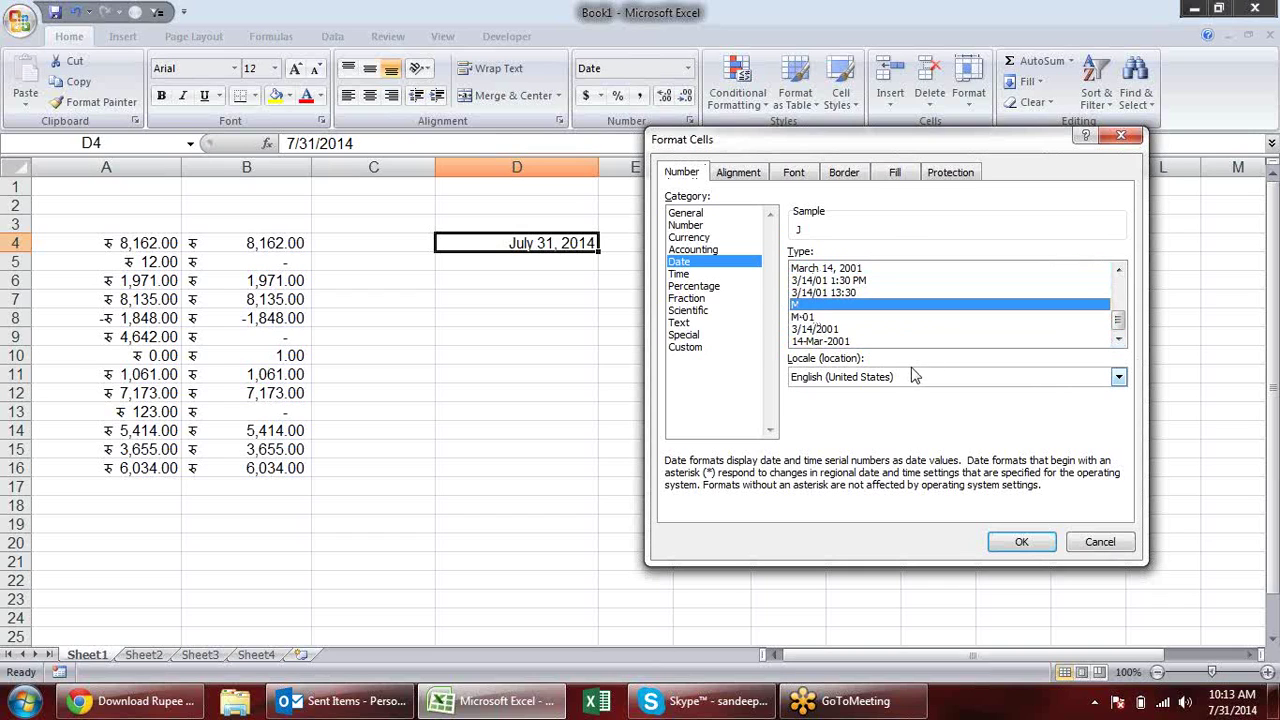
pyautogui.click(1004, 536)
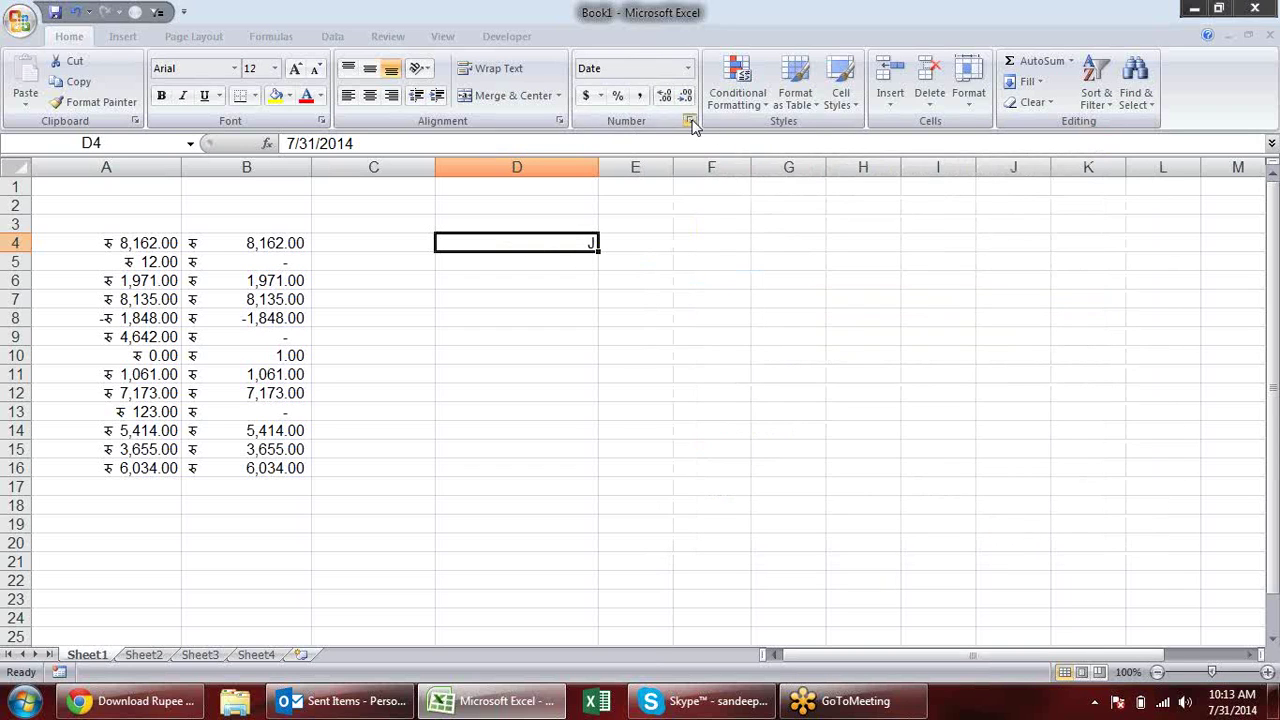
pyautogui.click(692, 122)
pyautogui.click(1118, 339)
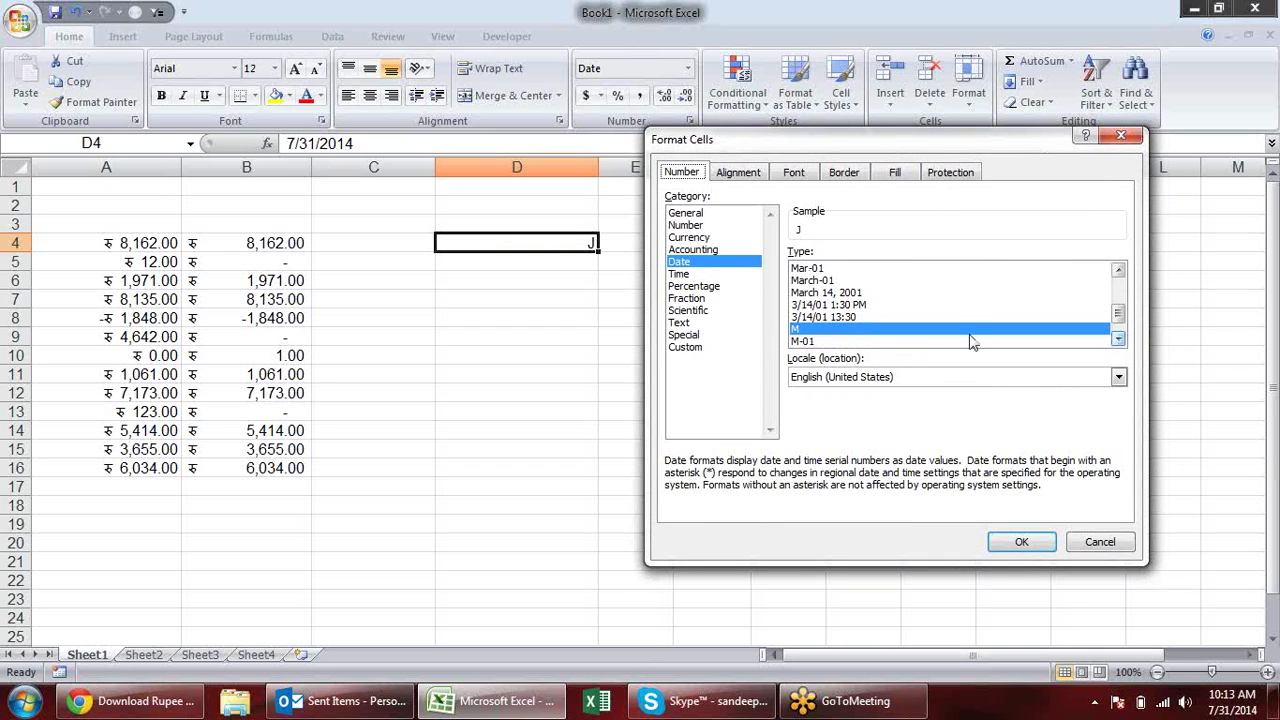
pyautogui.click(811, 342)
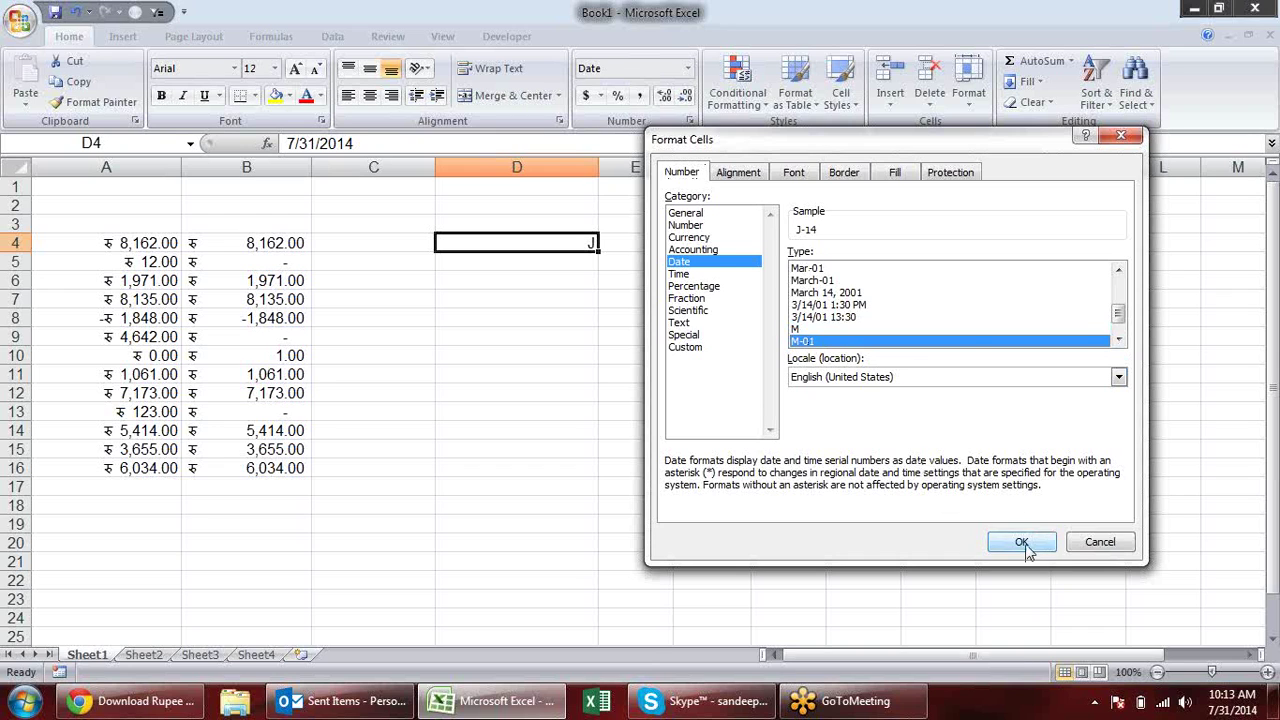
pyautogui.click(1021, 542)
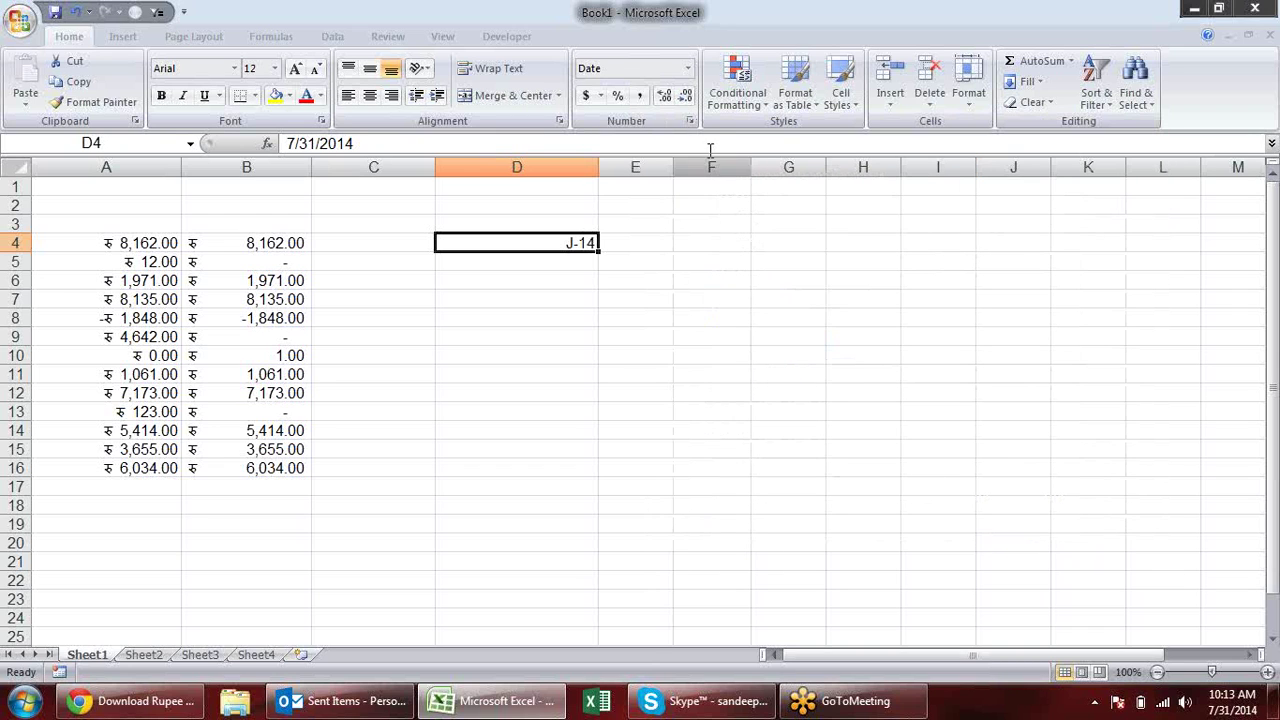
# Clear D4's formats to reveal serial 41851, then delete its contents so it is empty.
pyautogui.click(692, 122)
pyautogui.moveTo(1118, 313); pyautogui.dragTo(1137, 357)
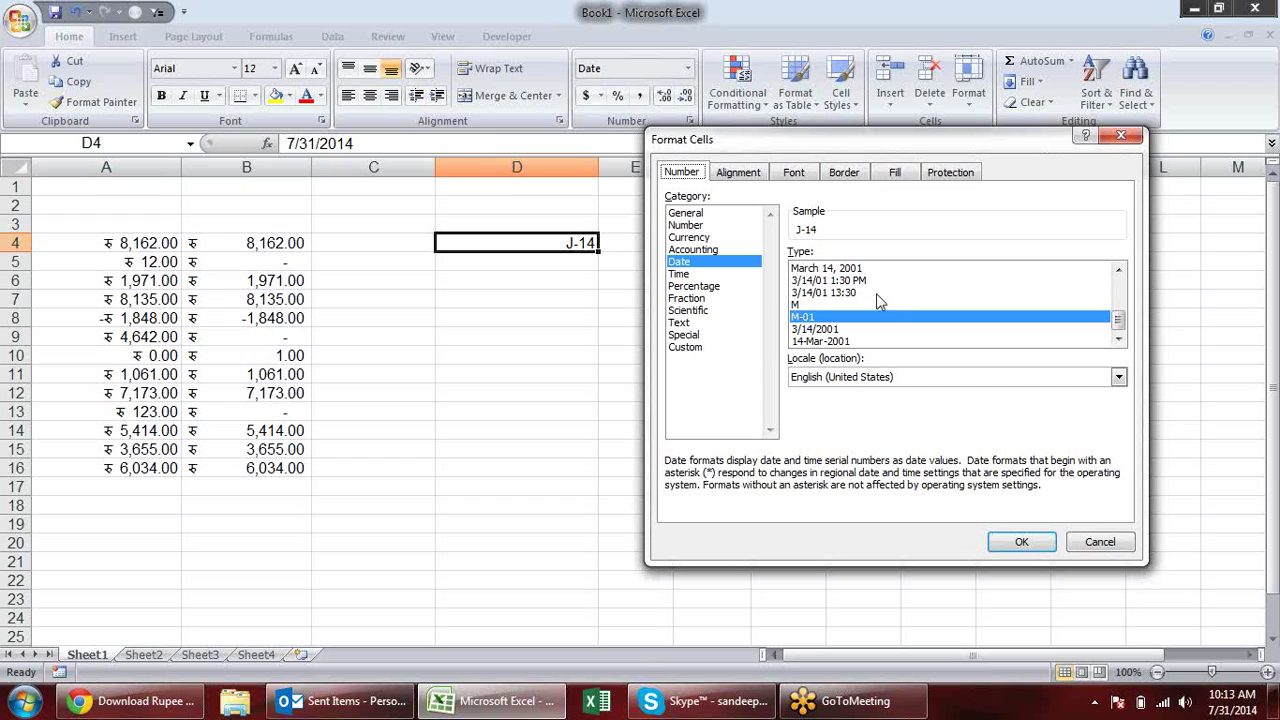
pyautogui.press('Return')
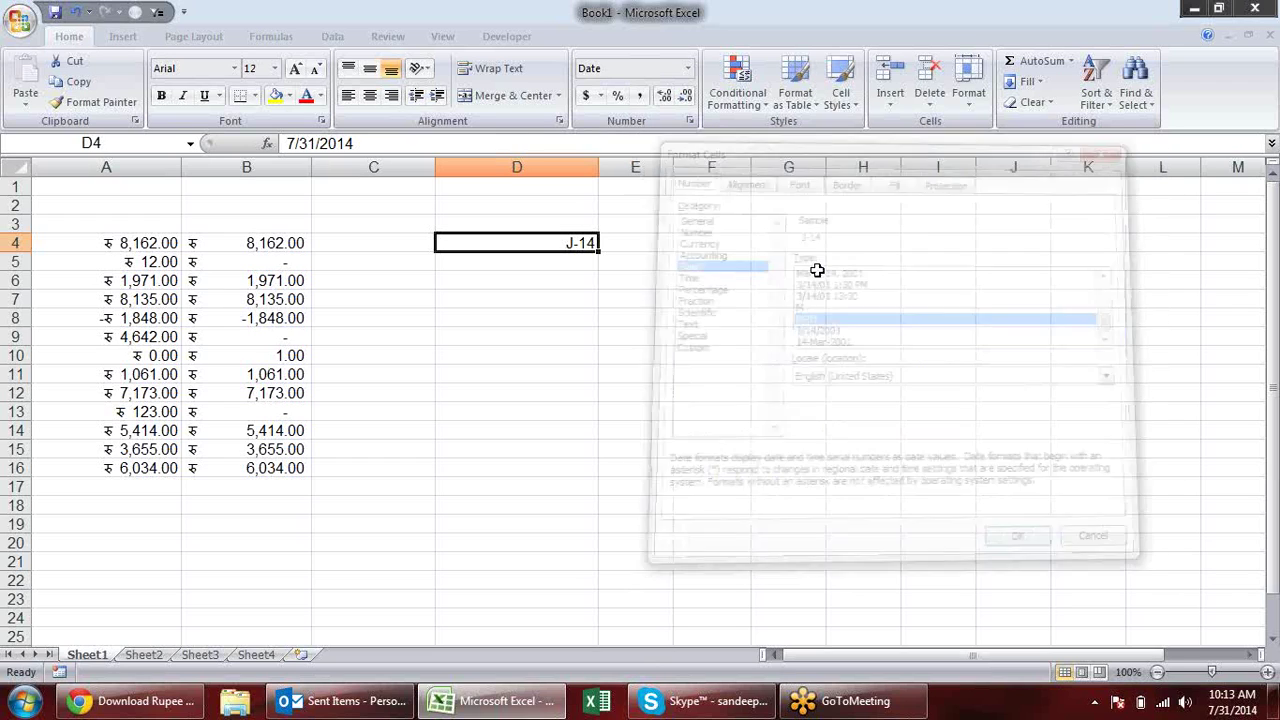
pyautogui.hotkey('alt', 'e')
pyautogui.press('a')
pyautogui.press('f')
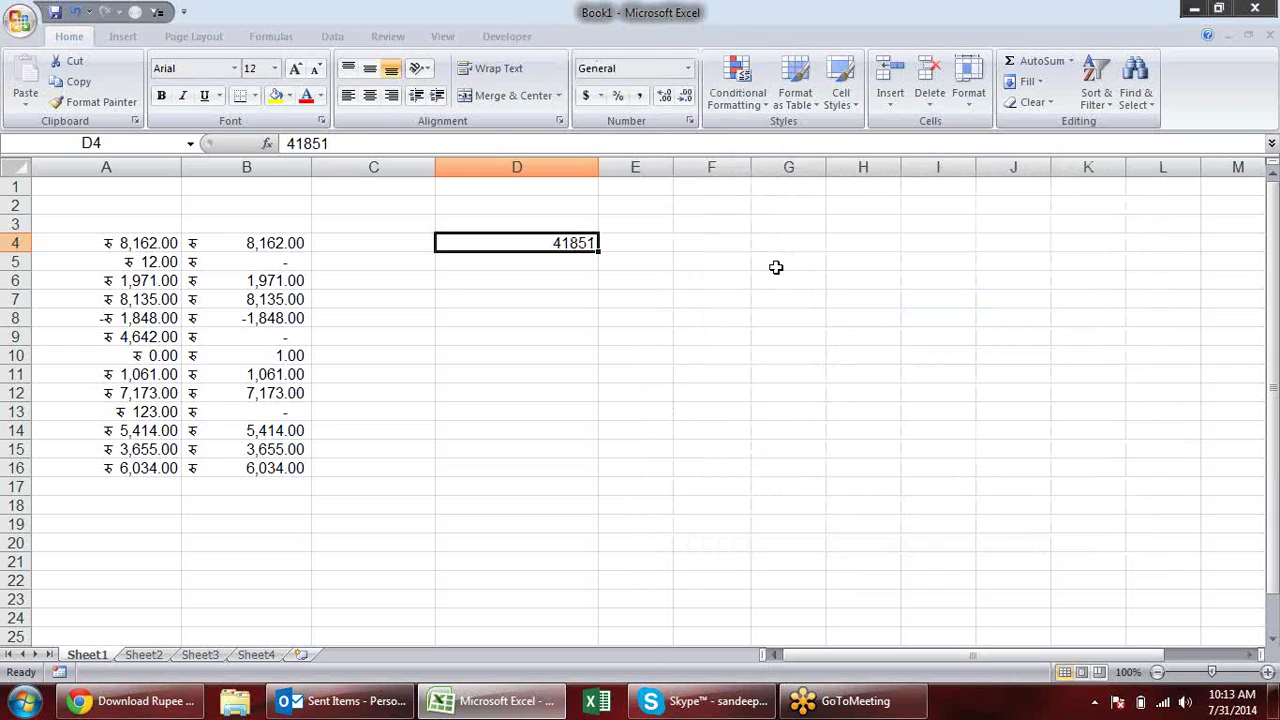
pyautogui.press('Delete')
pyautogui.hotkey('ctrl', ';')
pyautogui.press('Escape')
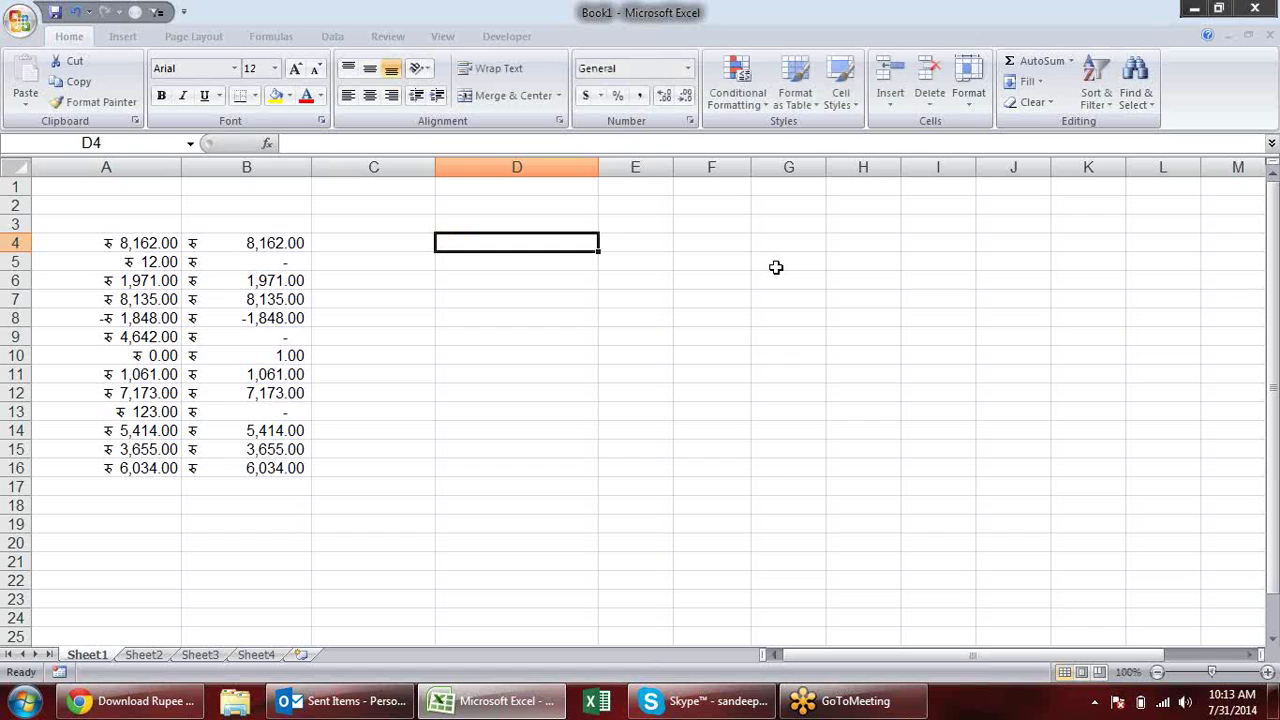
# Enter the current time in D4 and format it as 24-hour 13:30, showing 10:13.
pyautogui.hotkey('ctrl', 'shift', ';')
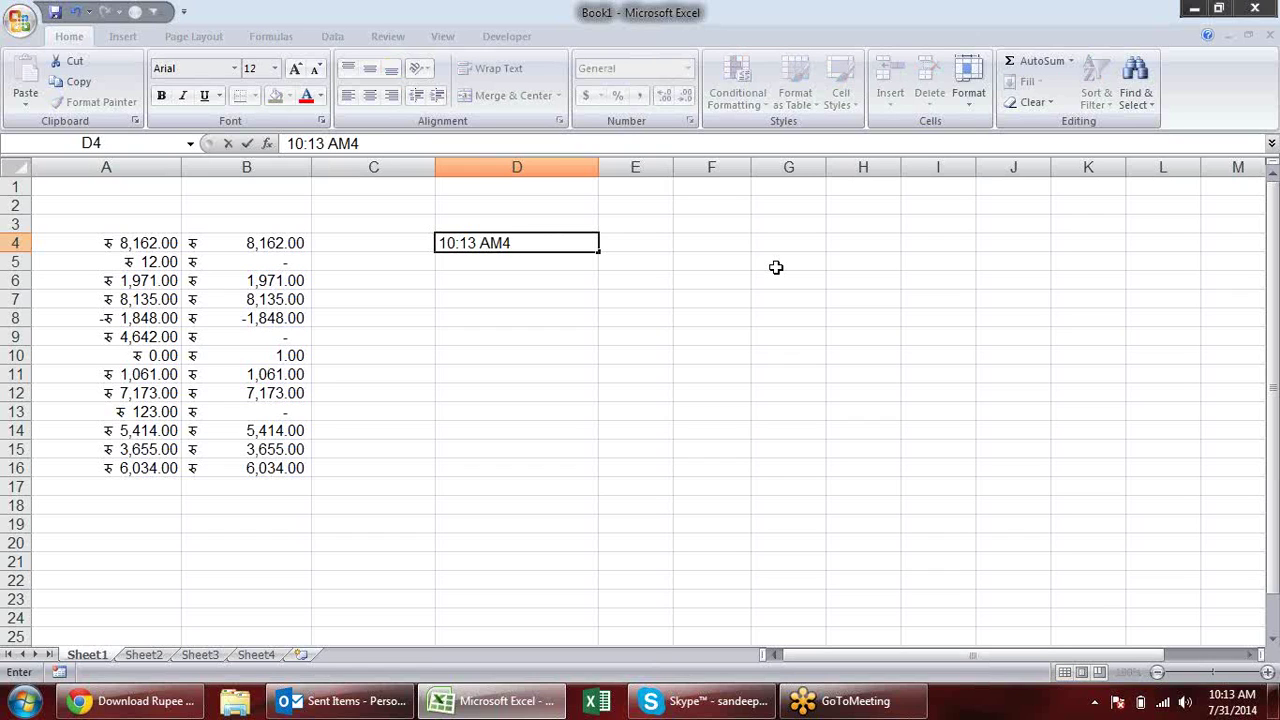
pyautogui.press('Return')
pyautogui.press('Up')
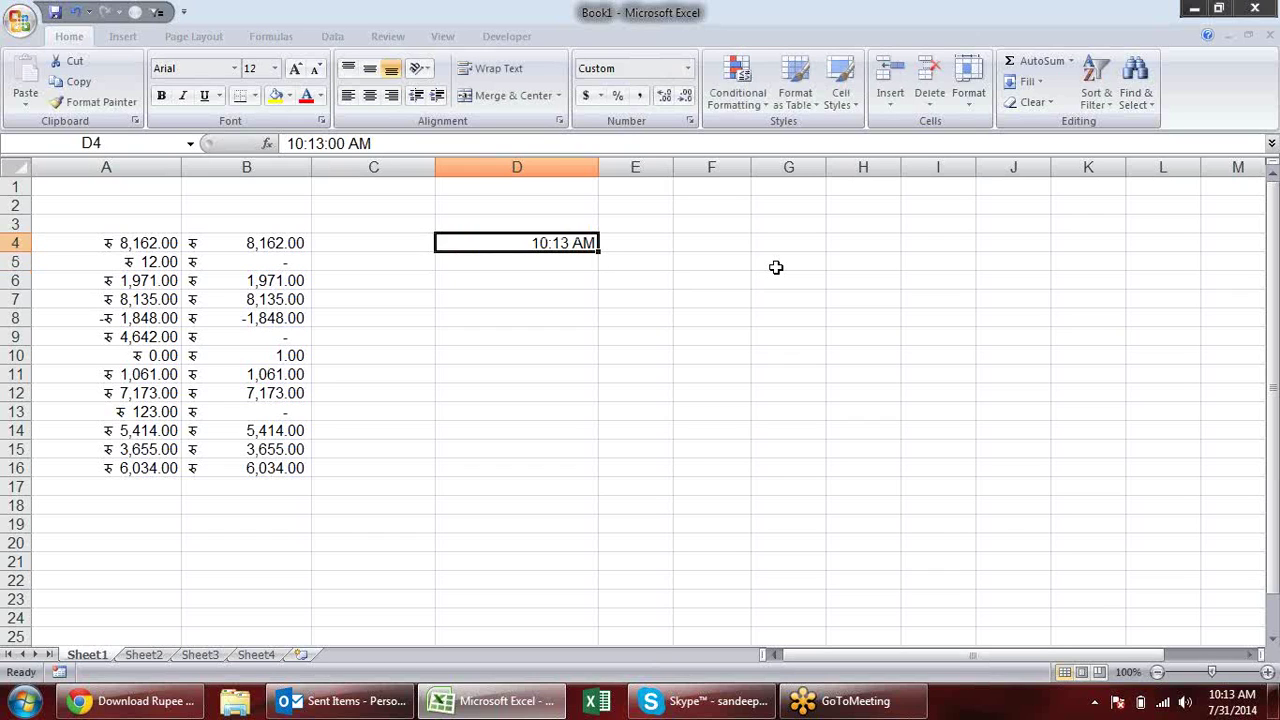
pyautogui.click(689, 120)
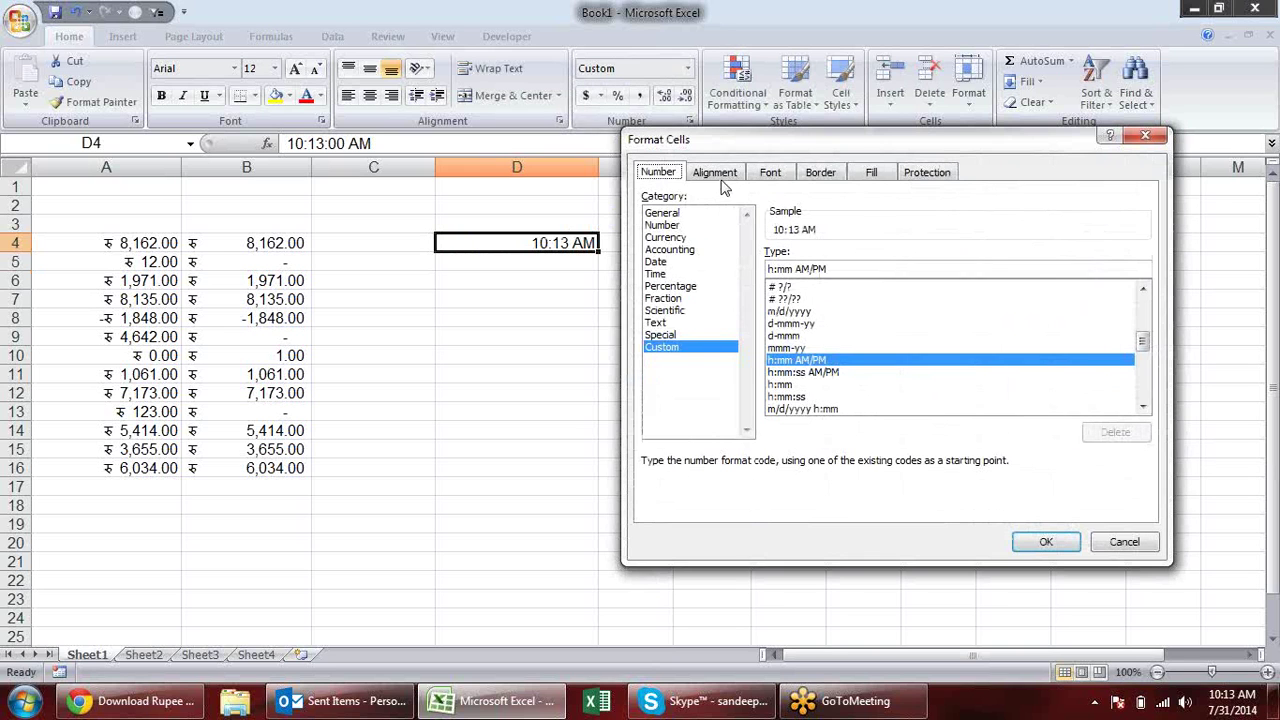
pyautogui.click(669, 274)
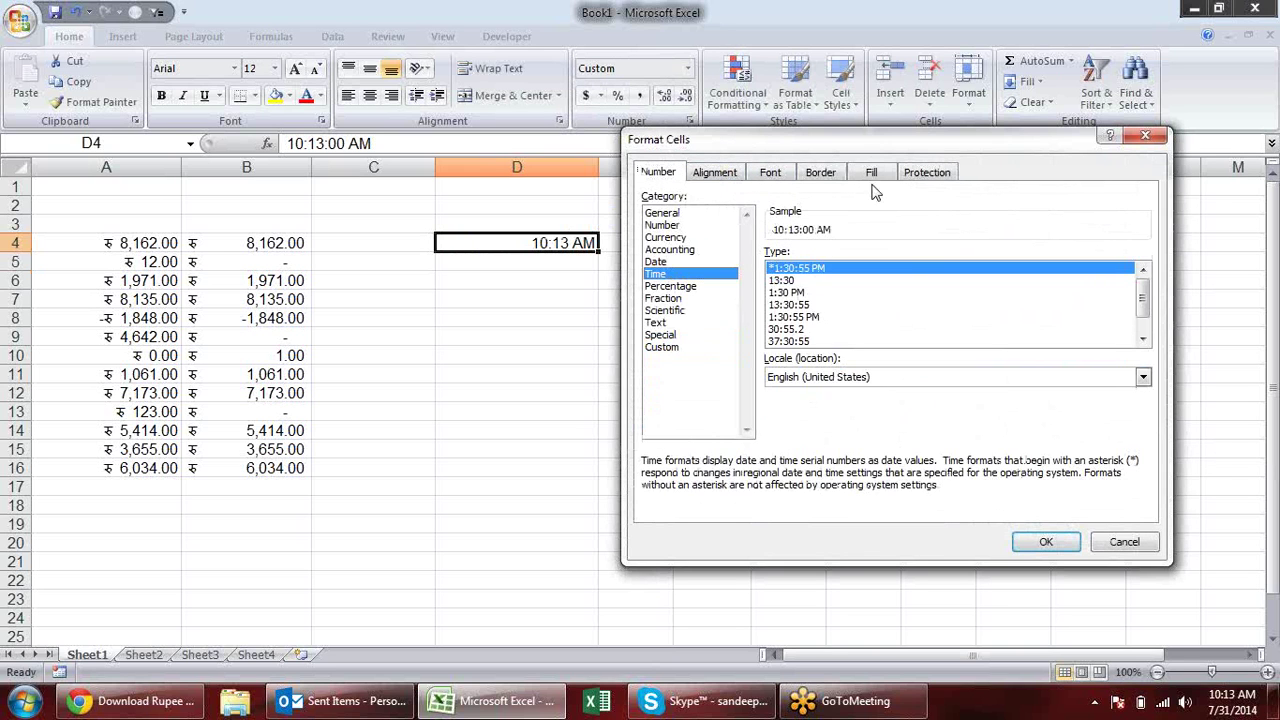
pyautogui.moveTo(806, 150); pyautogui.dragTo(846, 110)
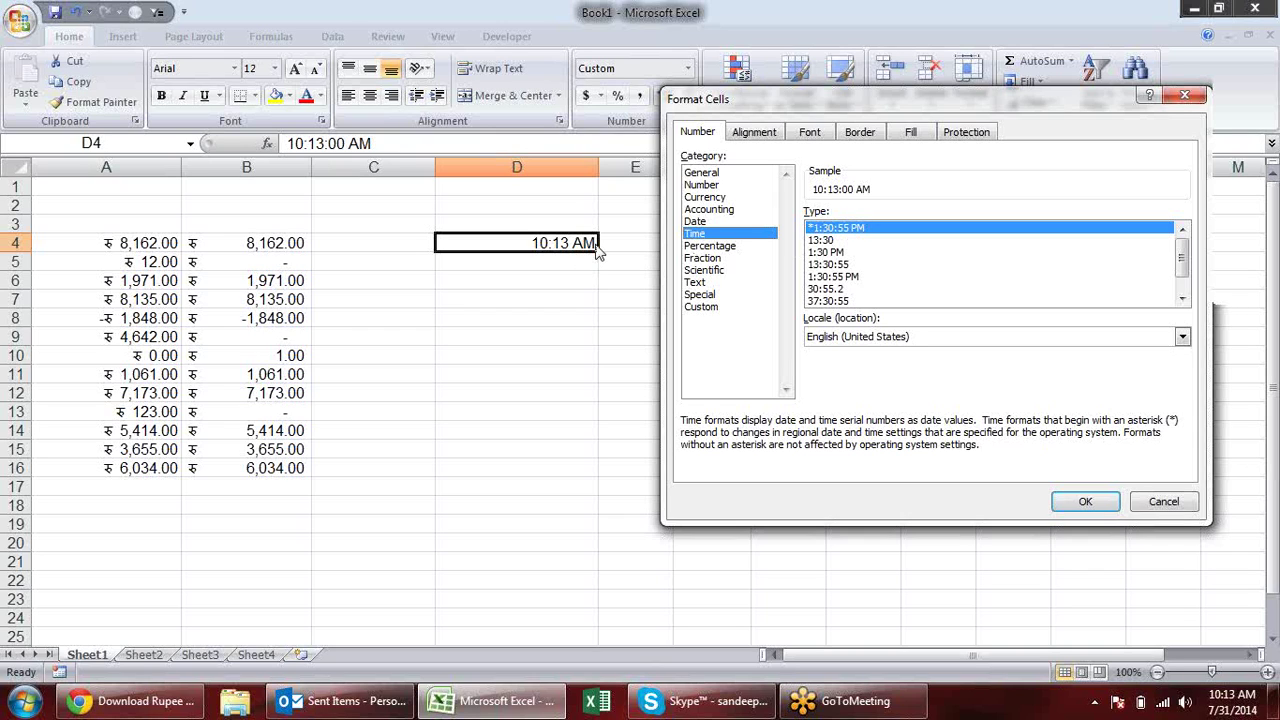
pyautogui.click(822, 241)
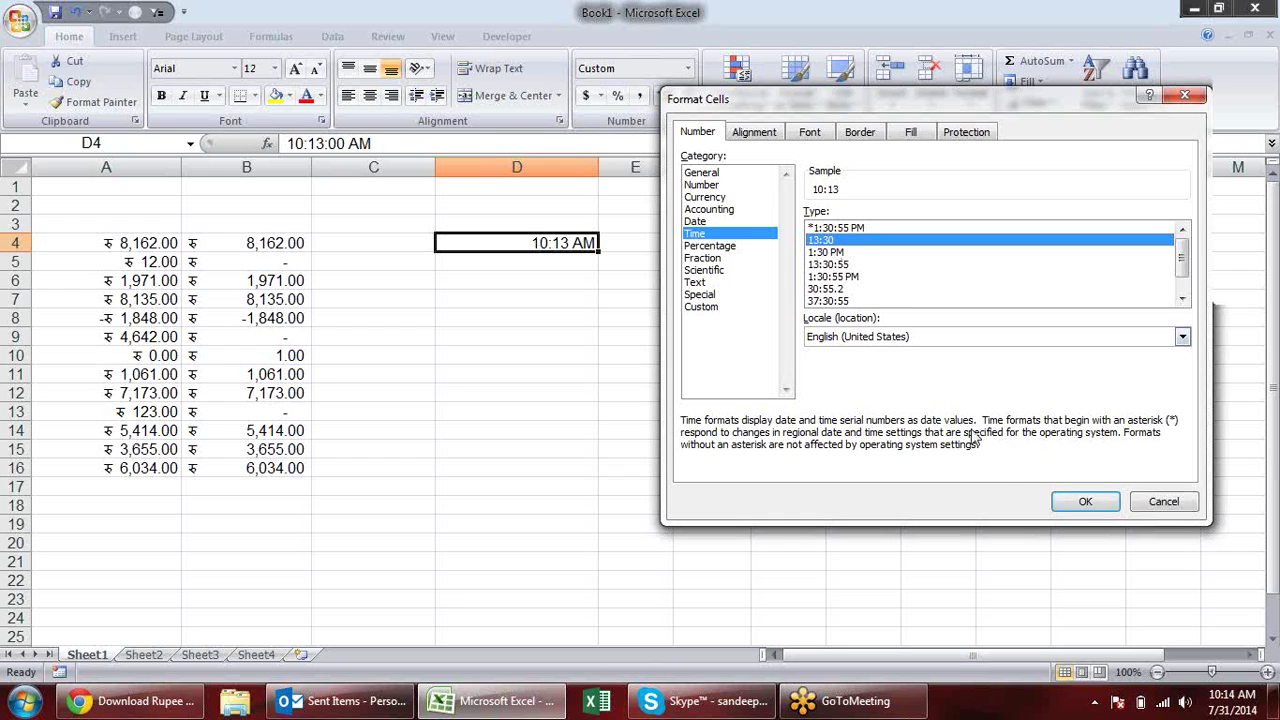
pyautogui.click(1076, 503)
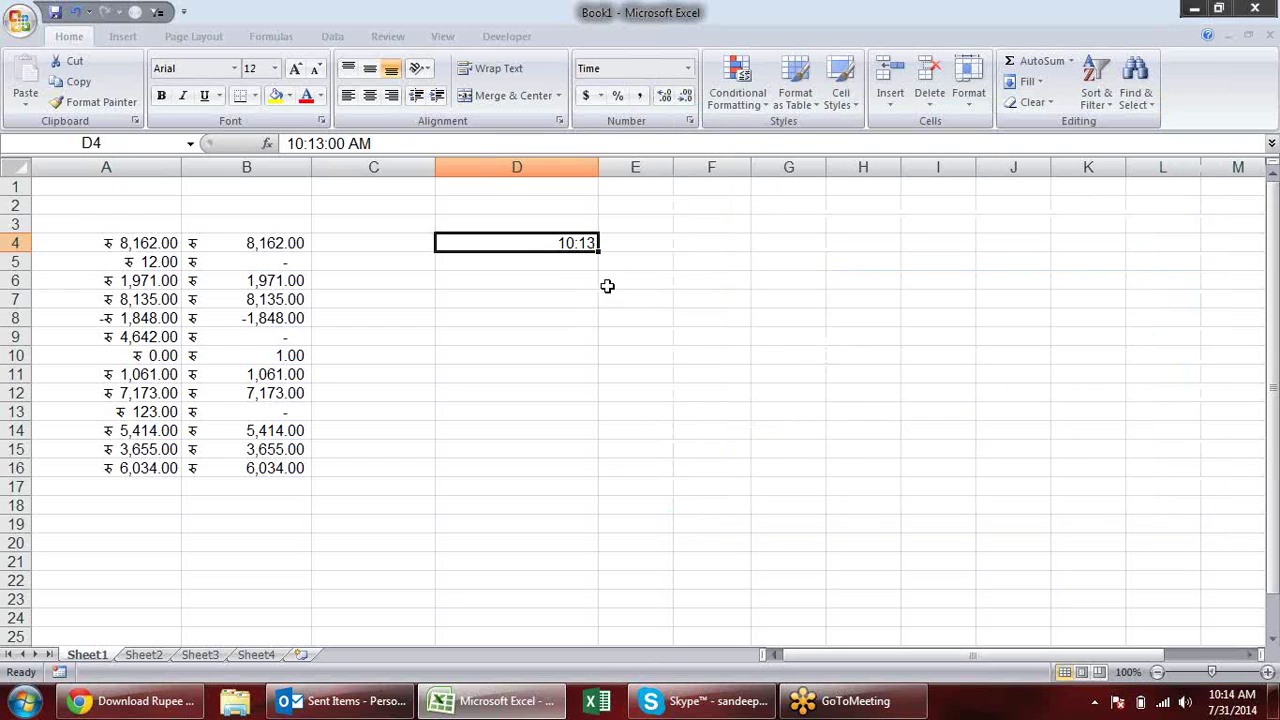
# Edit D4's time from 10:13:00 AM to 1:00:00 PM so it displays 13:00.
pyautogui.doubleClick(583, 242)
pyautogui.moveTo(529, 243); pyautogui.dragTo(516, 243)
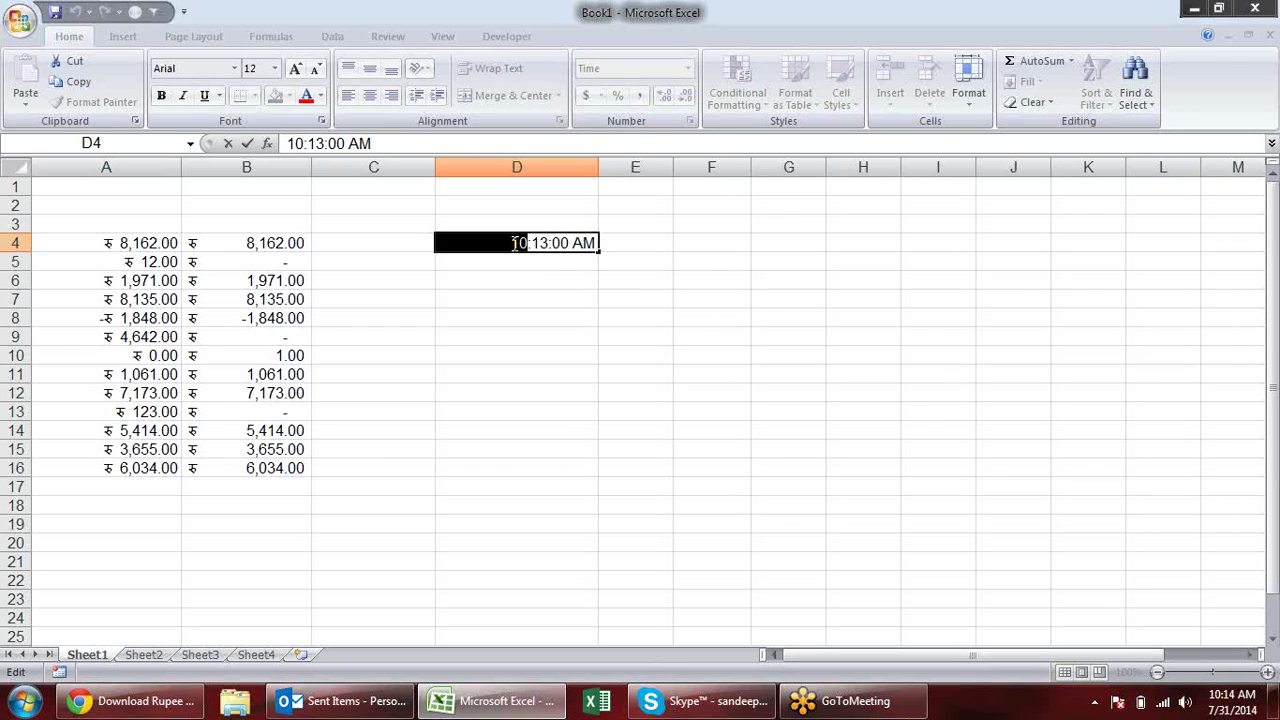
pyautogui.click(515, 243)
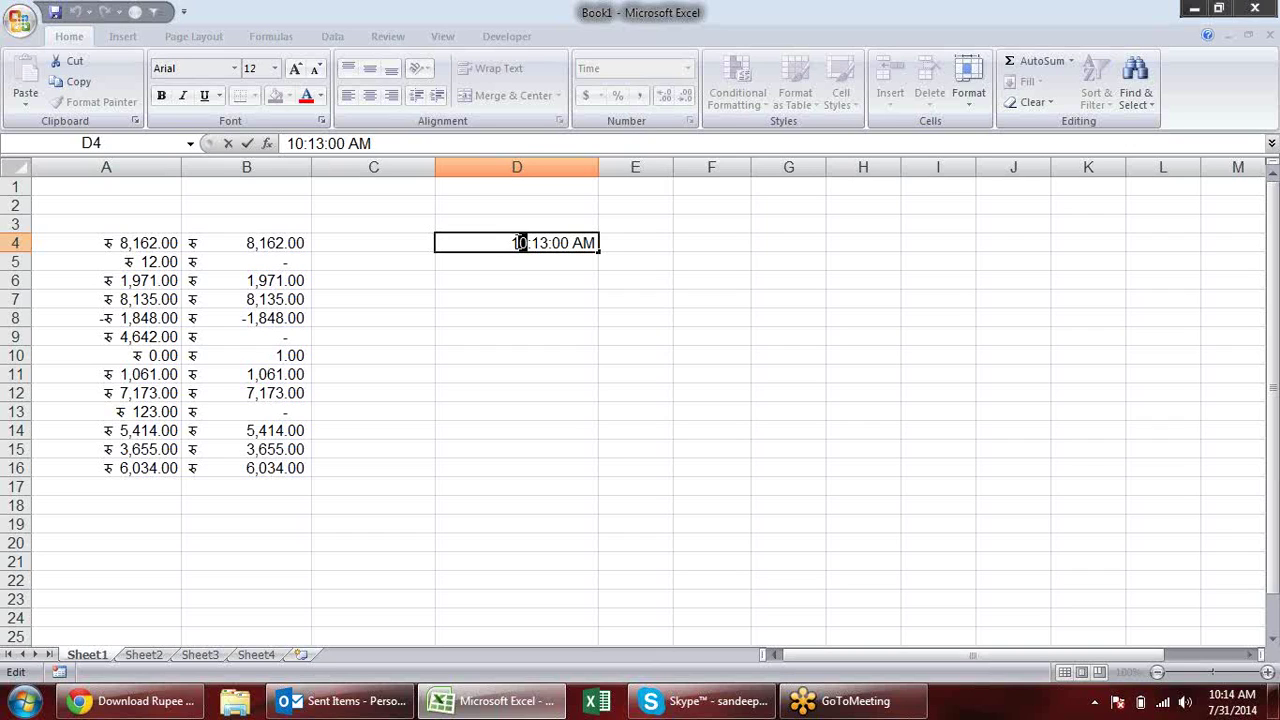
pyautogui.press('BackSpace')
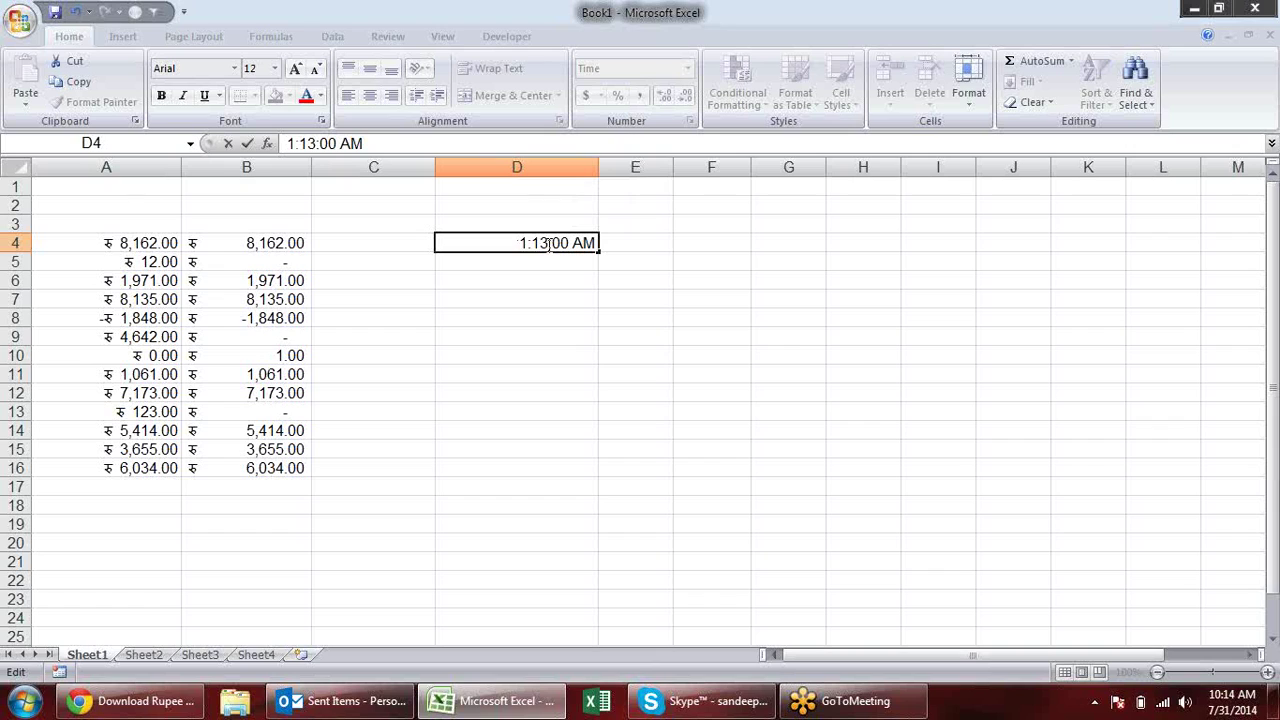
pyautogui.press('BackSpace')
pyautogui.press('BackSpace')
pyautogui.write('00')
pyautogui.press('BackSpace')
pyautogui.write('P')
pyautogui.press('Return')
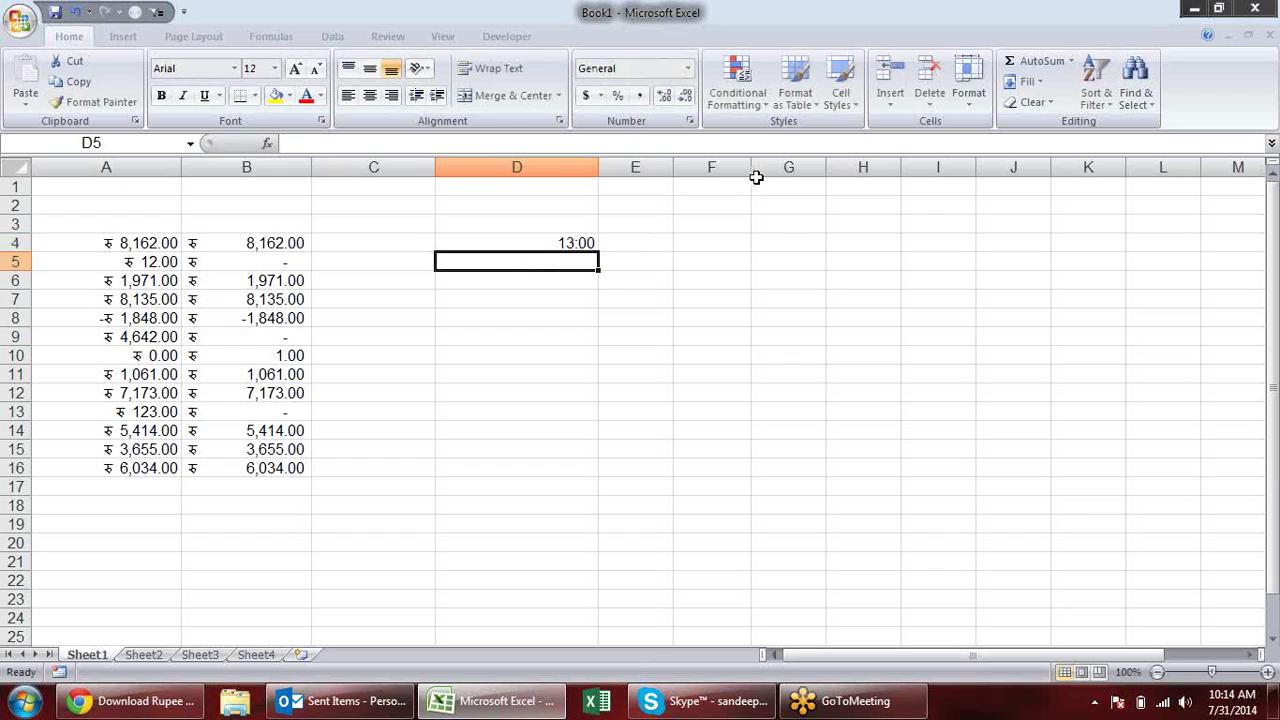
pyautogui.click(590, 246)
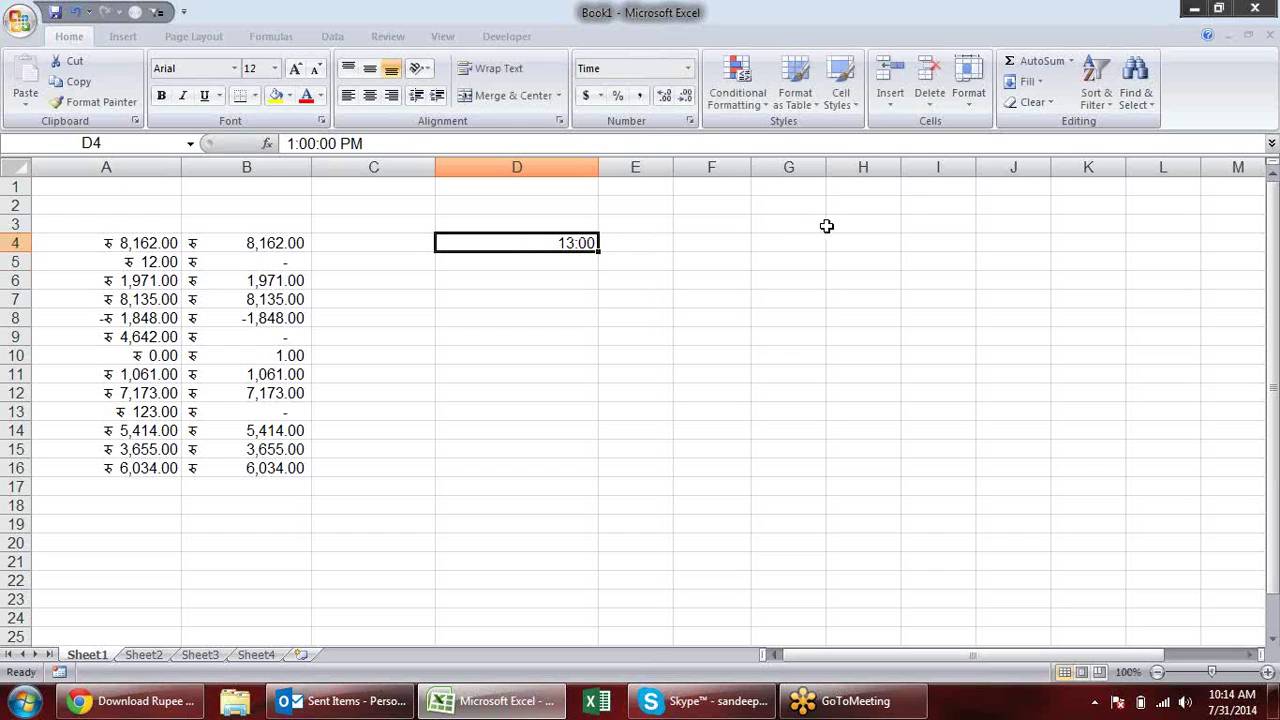
# Format D4 with the 13:30:55 time style so it shows 13:00:00, and check its value.
pyautogui.click(689, 121)
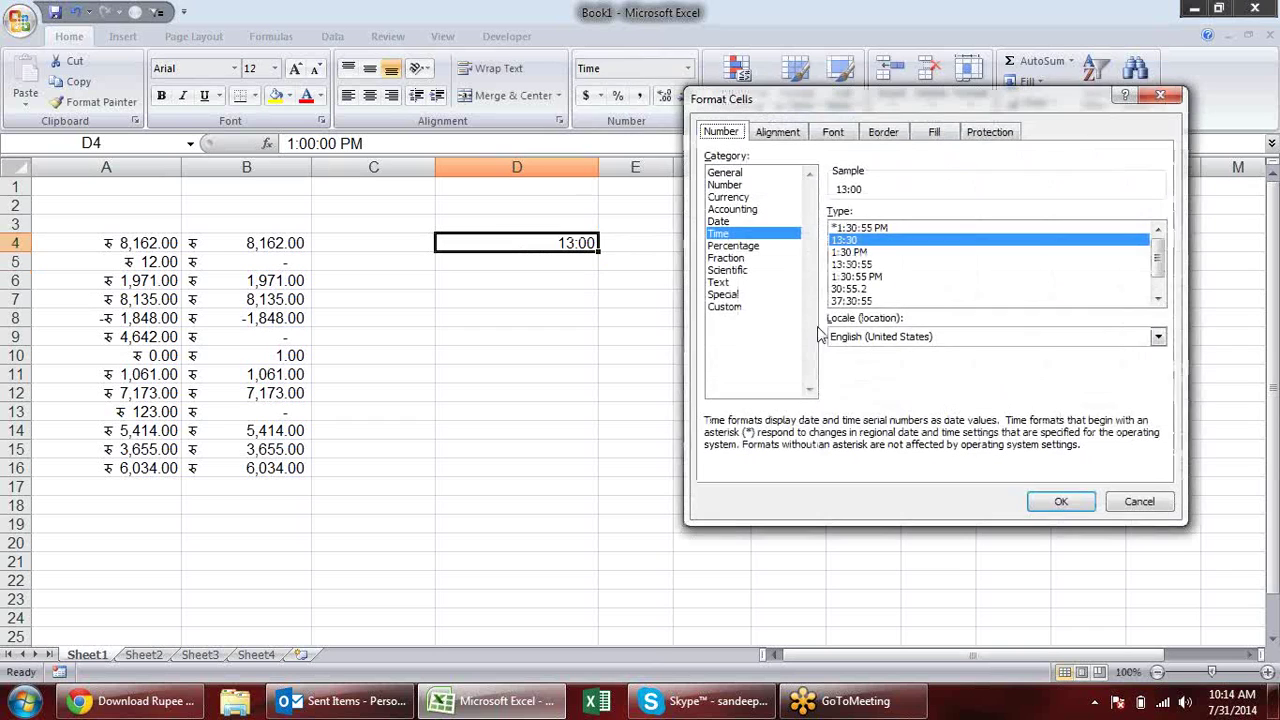
pyautogui.click(870, 265)
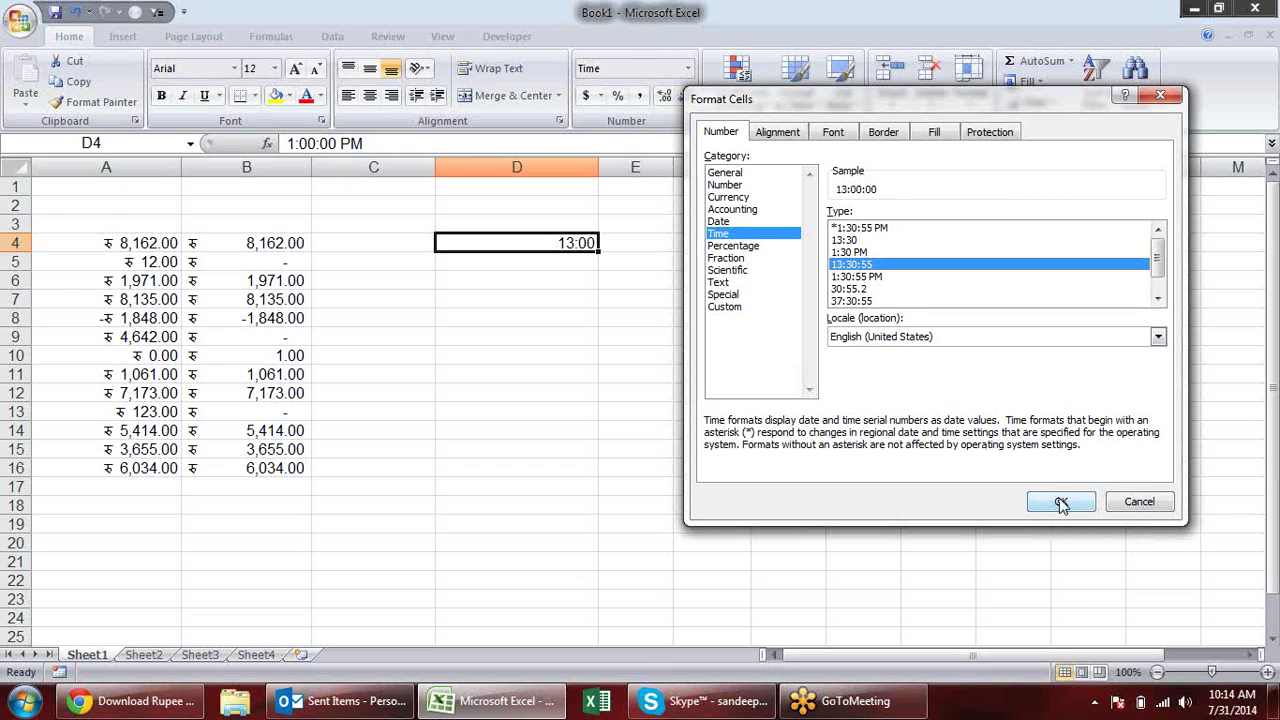
pyautogui.click(1061, 503)
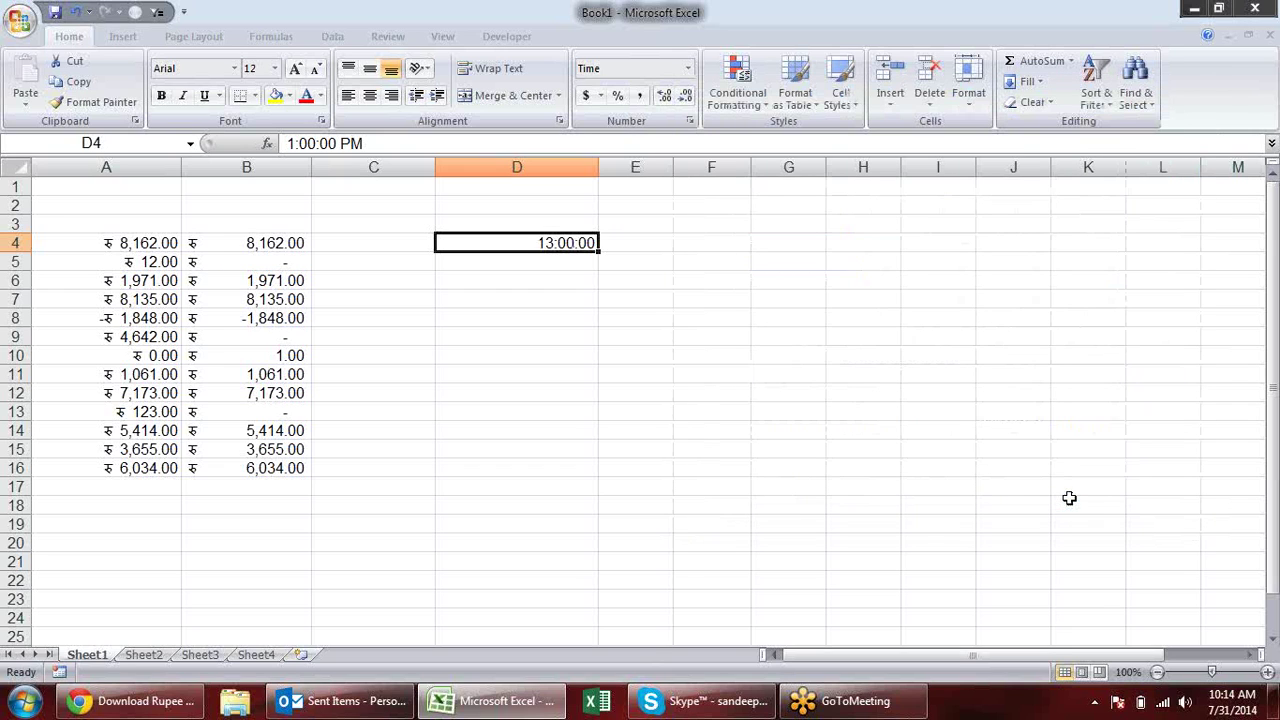
pyautogui.click(690, 122)
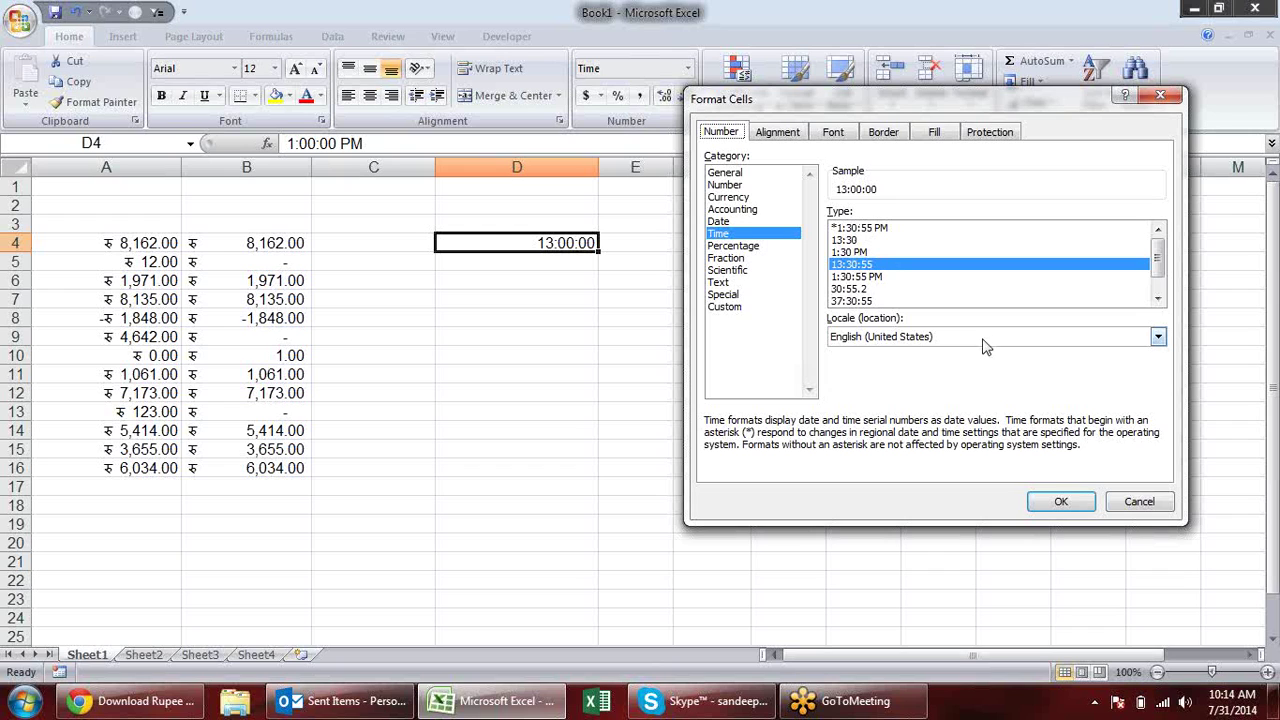
pyautogui.press('Return')
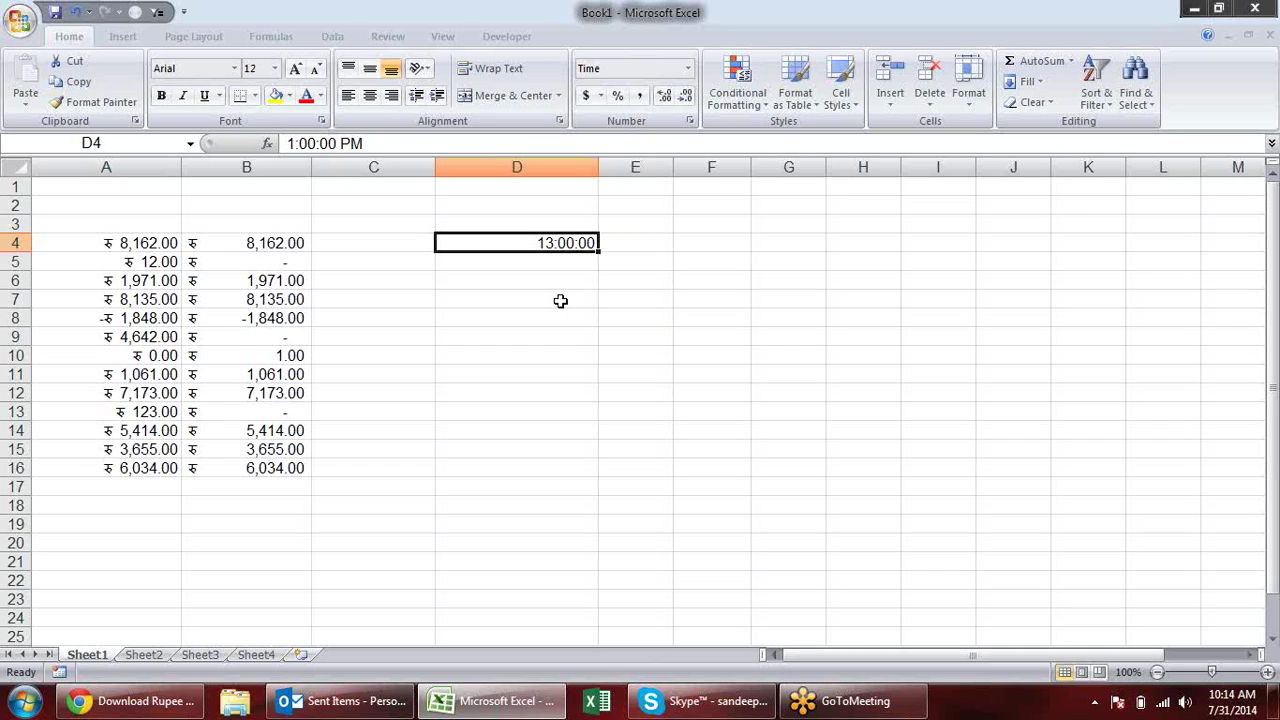
pyautogui.doubleClick(578, 243)
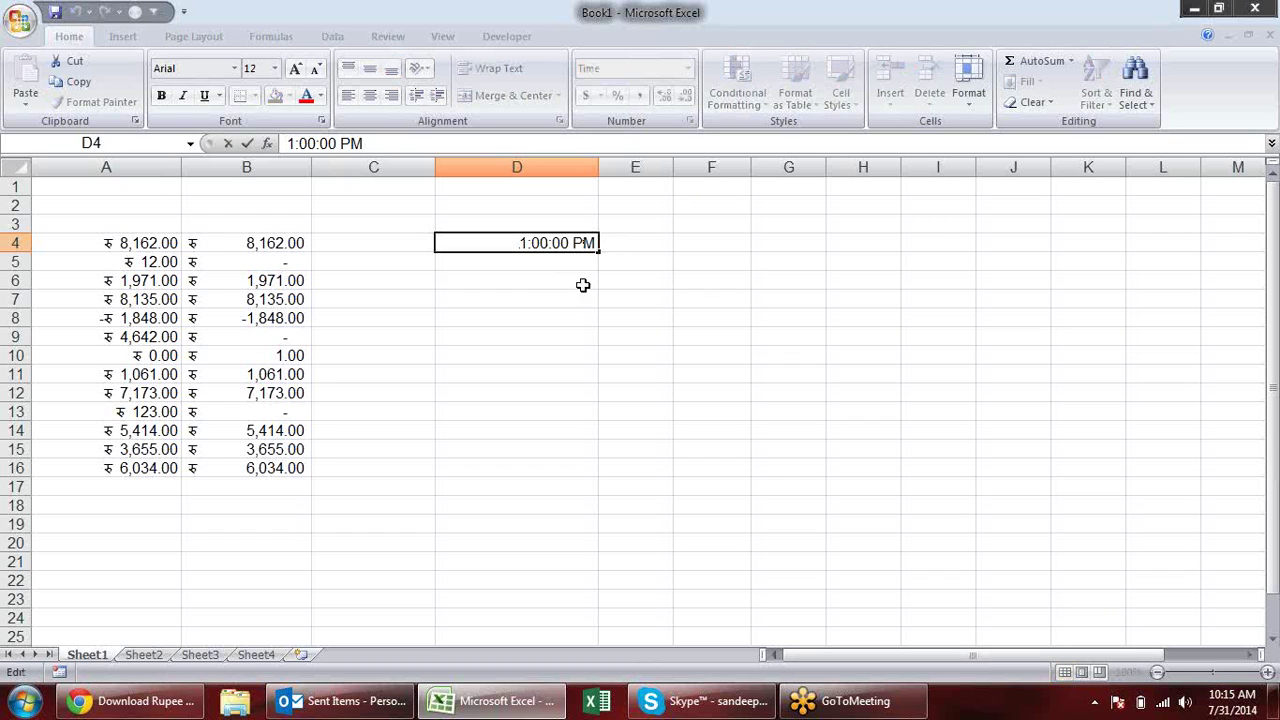
pyautogui.click(625, 243)
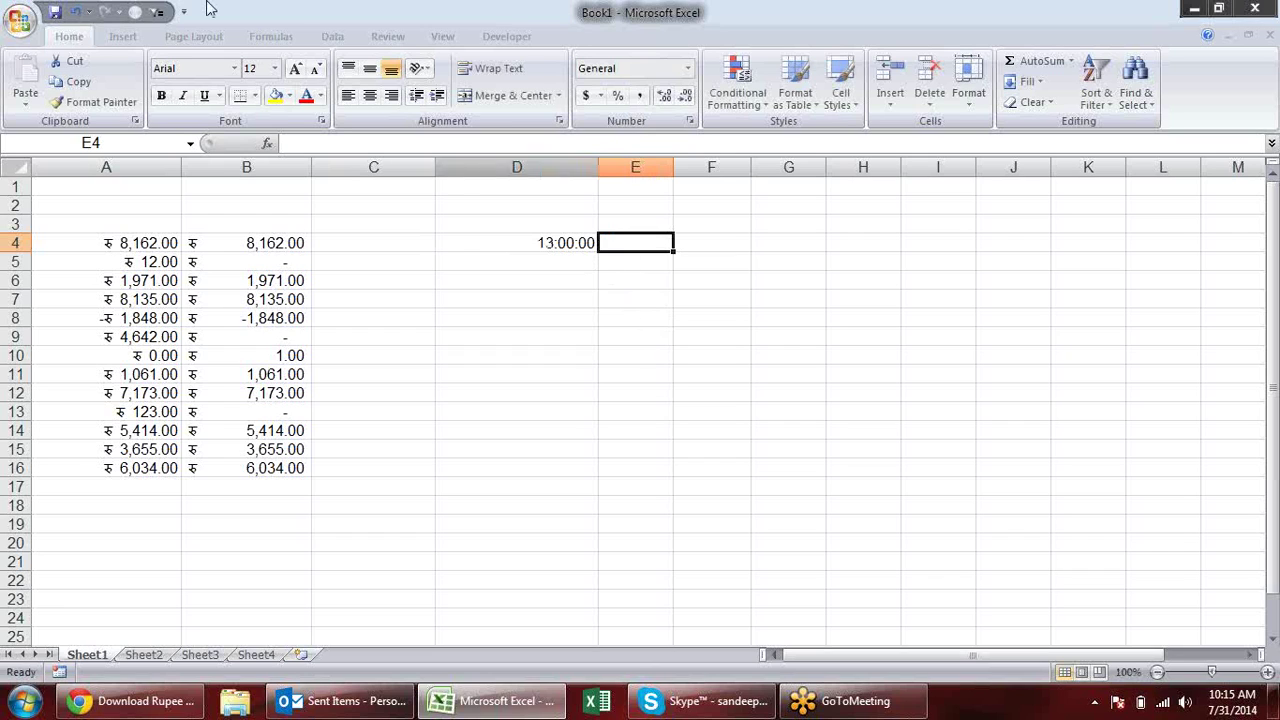
# Enter 1.2 in E4.
pyautogui.write('1.2')
pyautogui.press('Return')
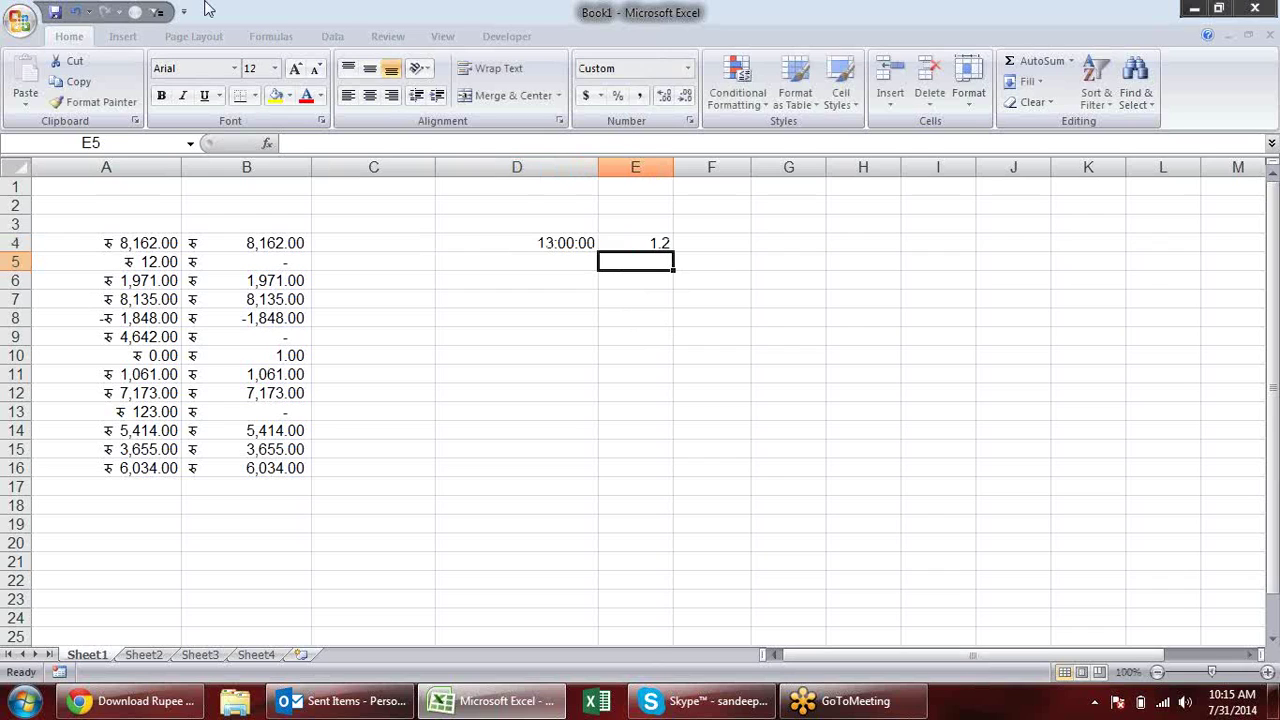
pyautogui.press('Up')
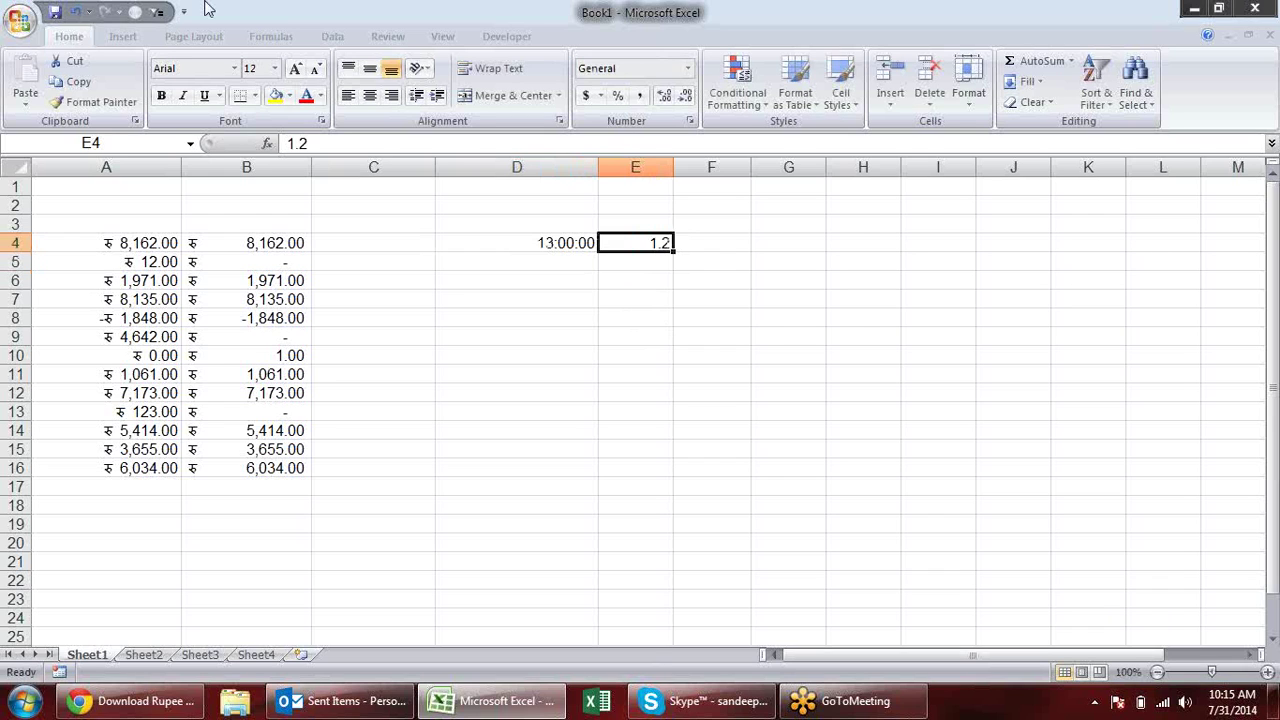
# Enter =D4+E4 in F4, showing 17:48:00, and widen column F to fit.
pyautogui.press('Right')
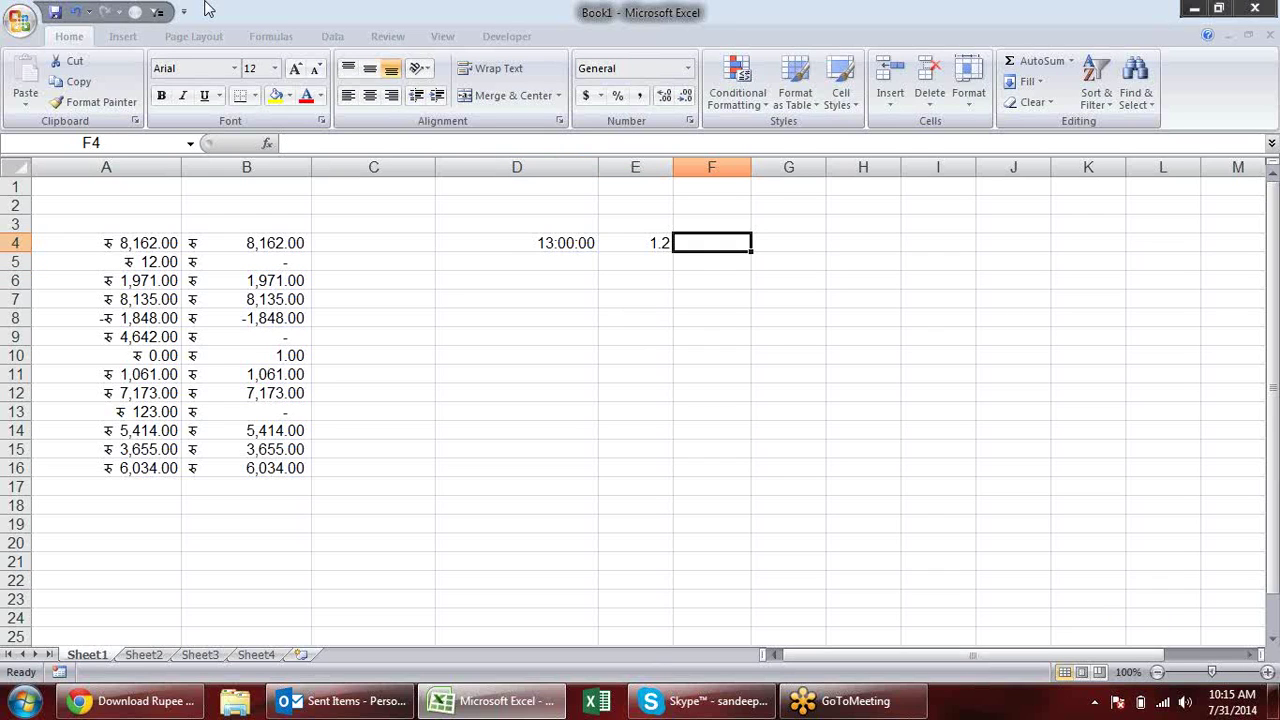
pyautogui.write('=')
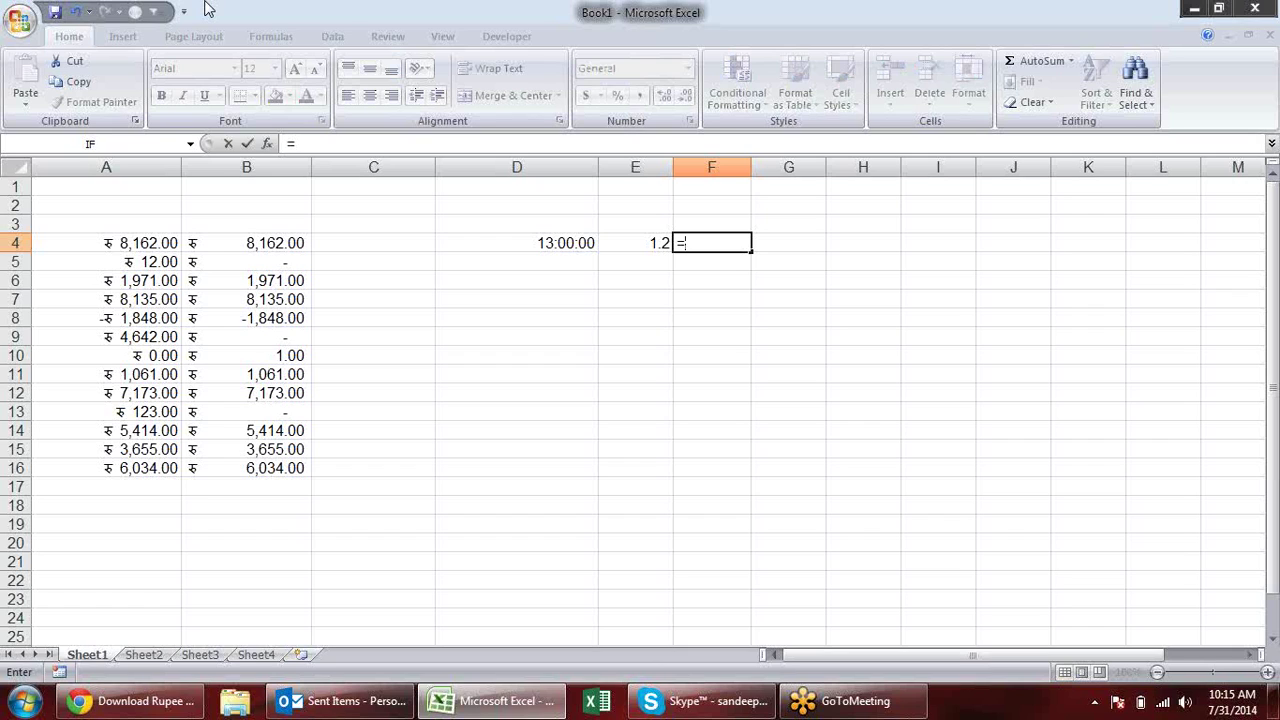
pyautogui.press('Left')
pyautogui.press('Left')
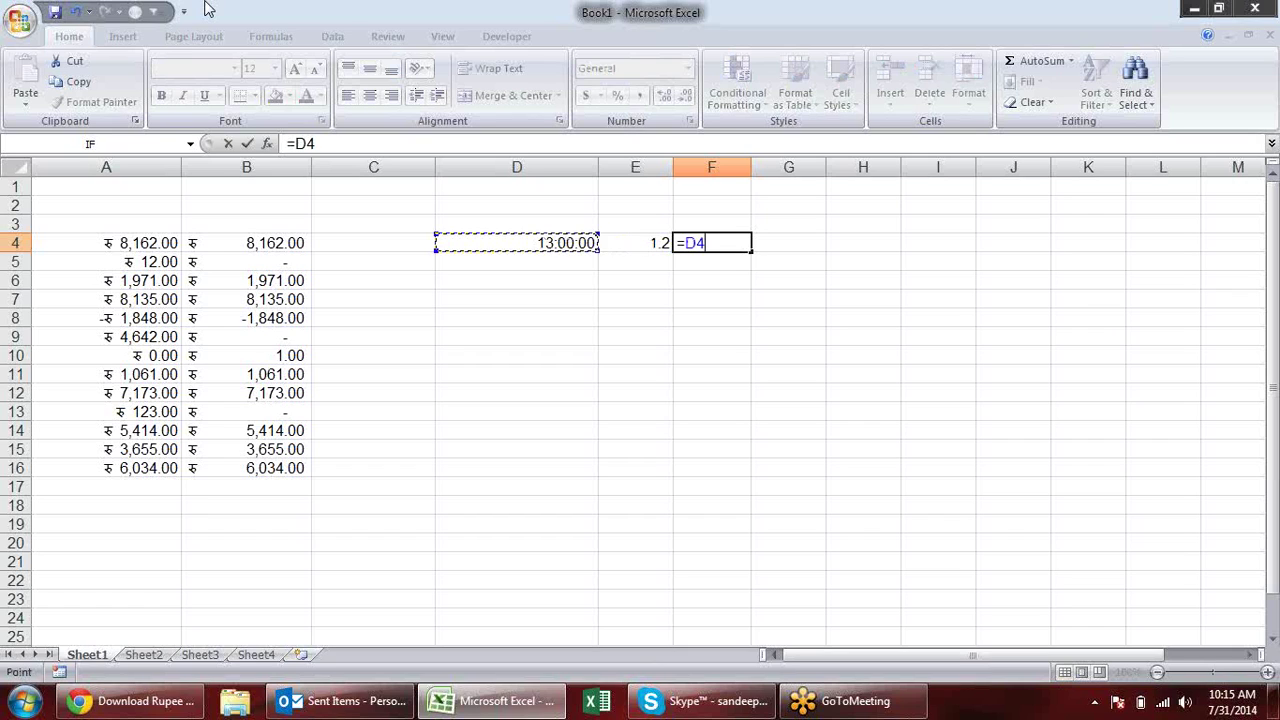
pyautogui.write('+')
pyautogui.press('Left')
pyautogui.press('Return')
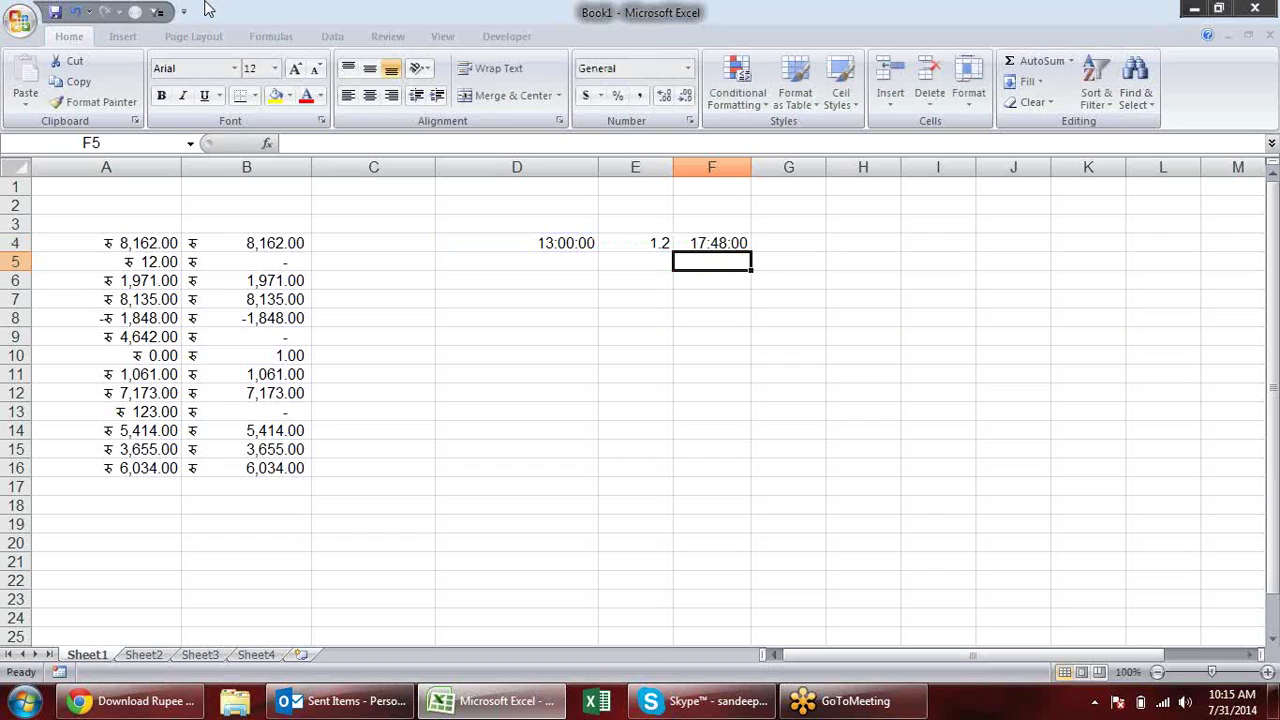
pyautogui.click(730, 242)
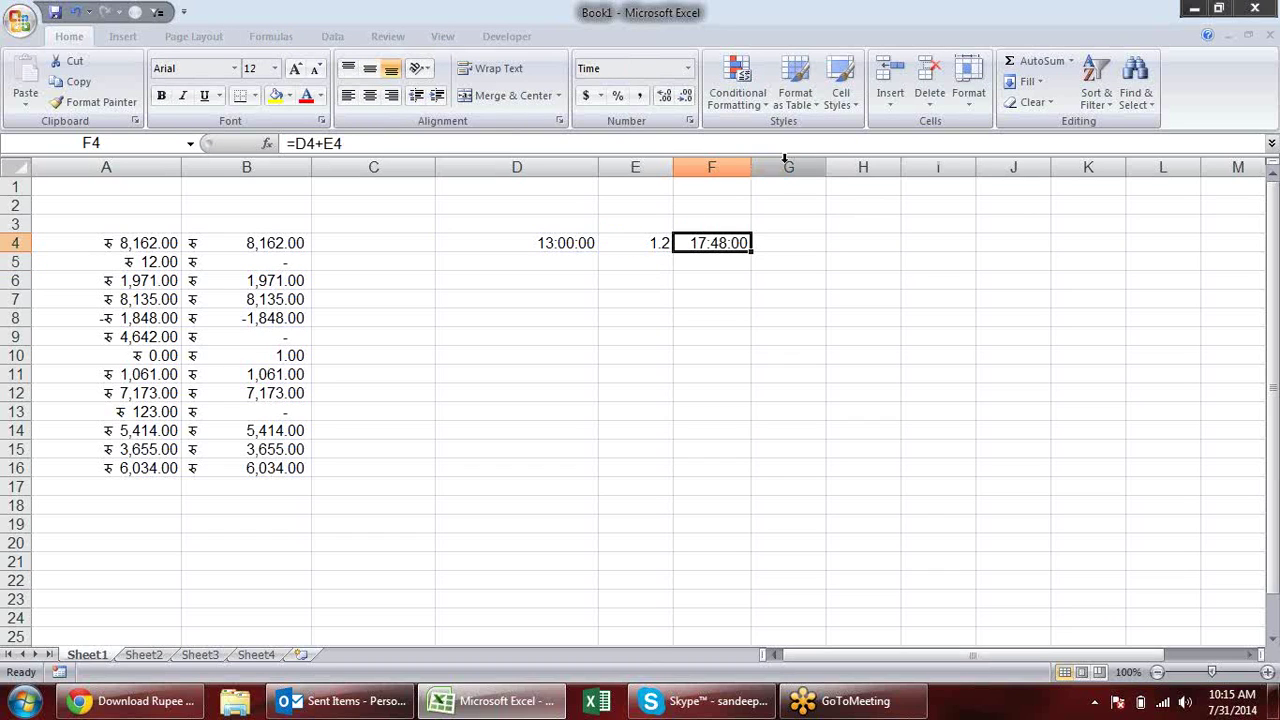
pyautogui.moveTo(751, 167); pyautogui.dragTo(766, 167)
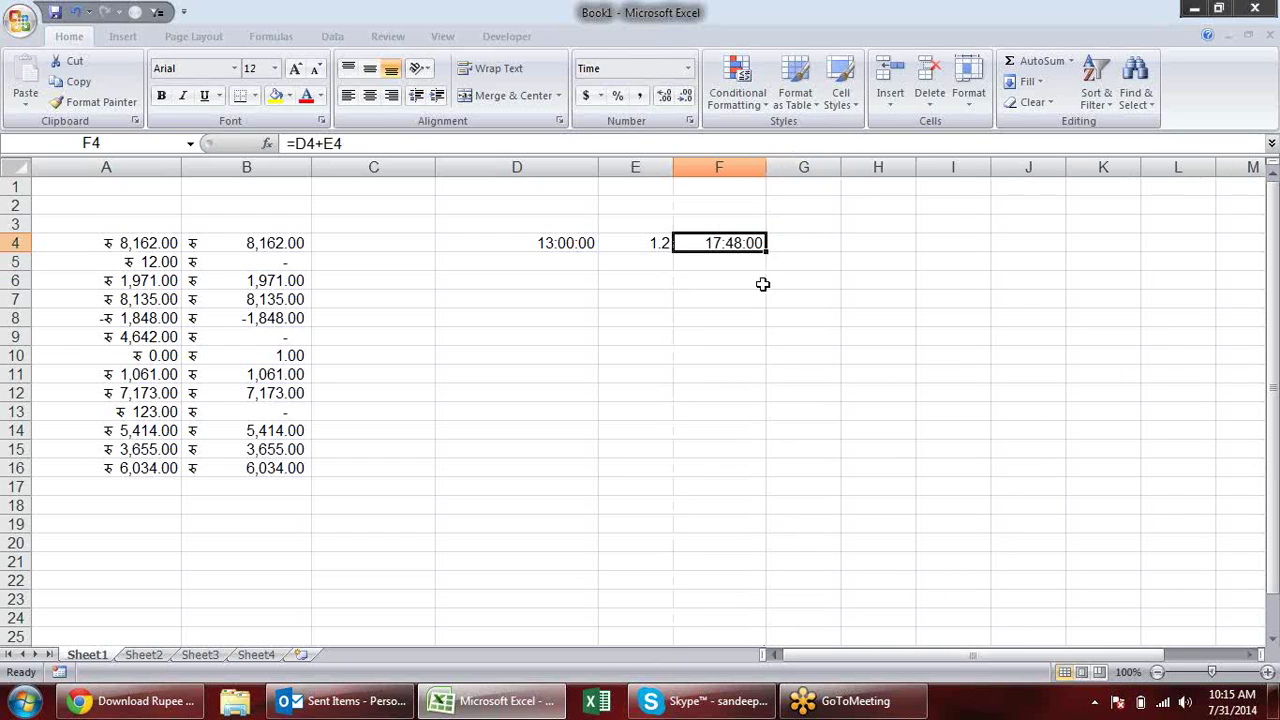
# Format F4 with the 37:30:55 elapsed-hours style so it shows 41:48:00.
pyautogui.hotkey('ctrl', '1')
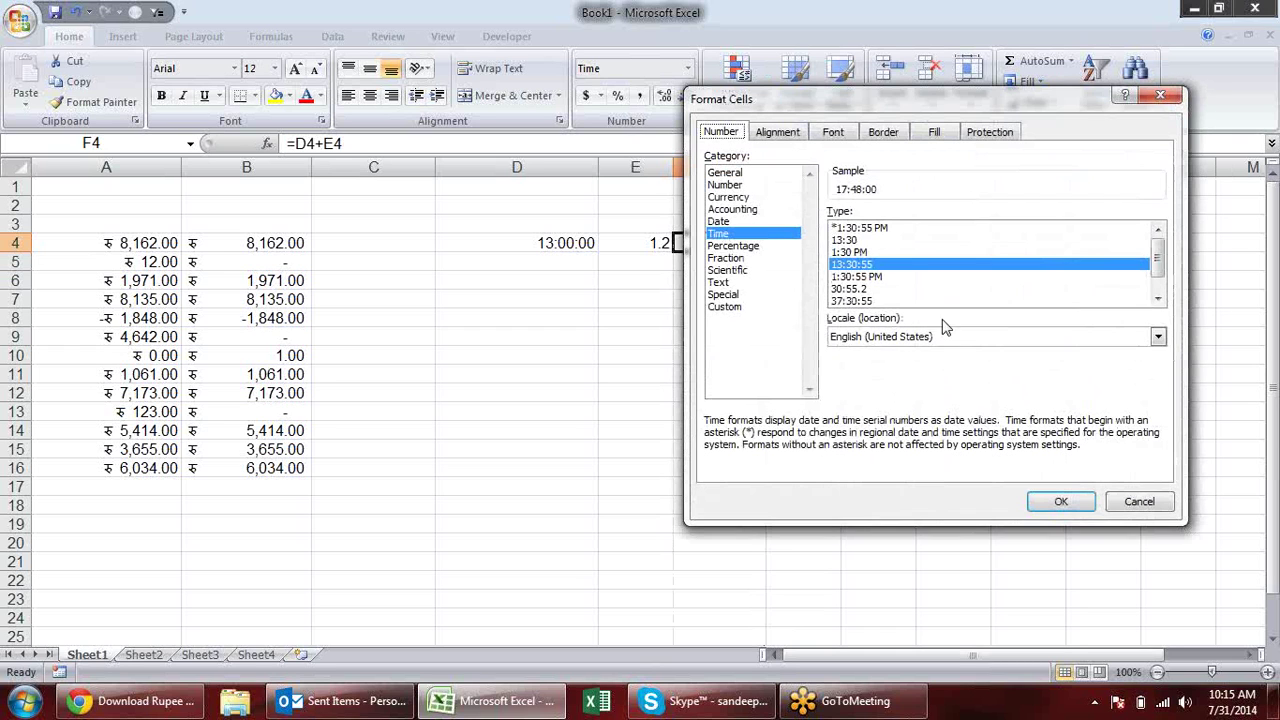
pyautogui.click(858, 302)
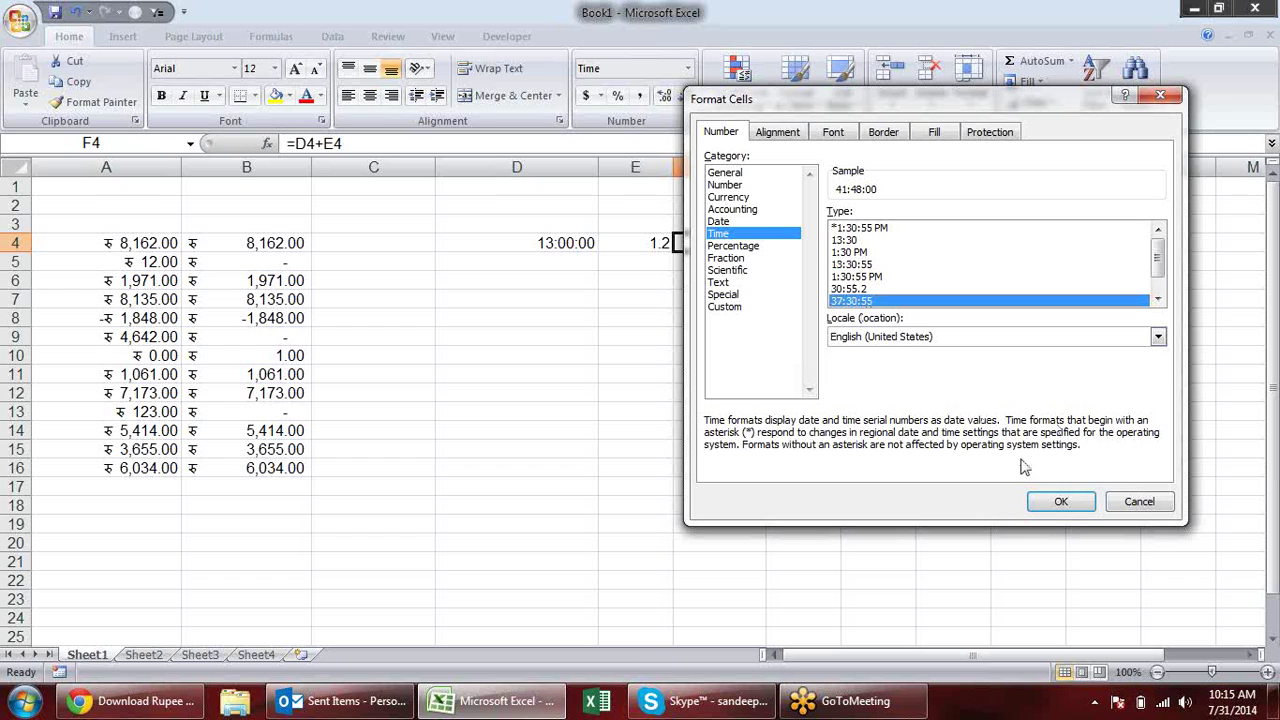
pyautogui.click(1058, 502)
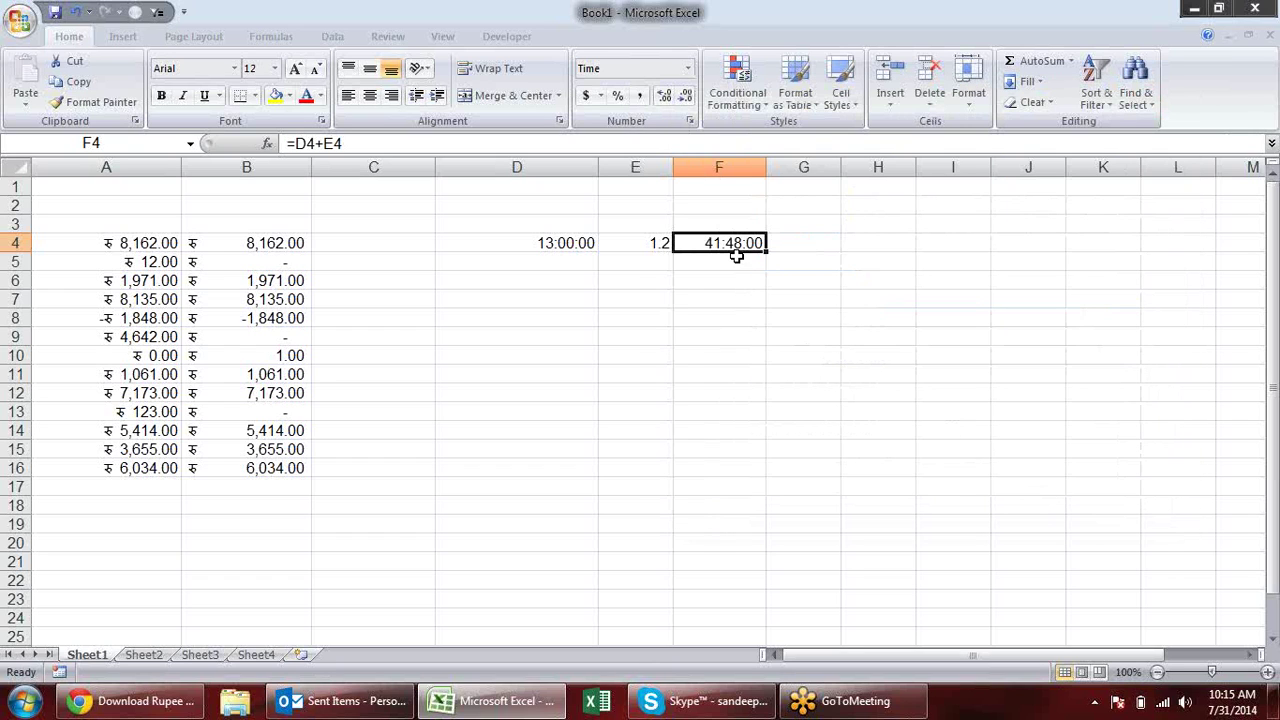
pyautogui.click(756, 296)
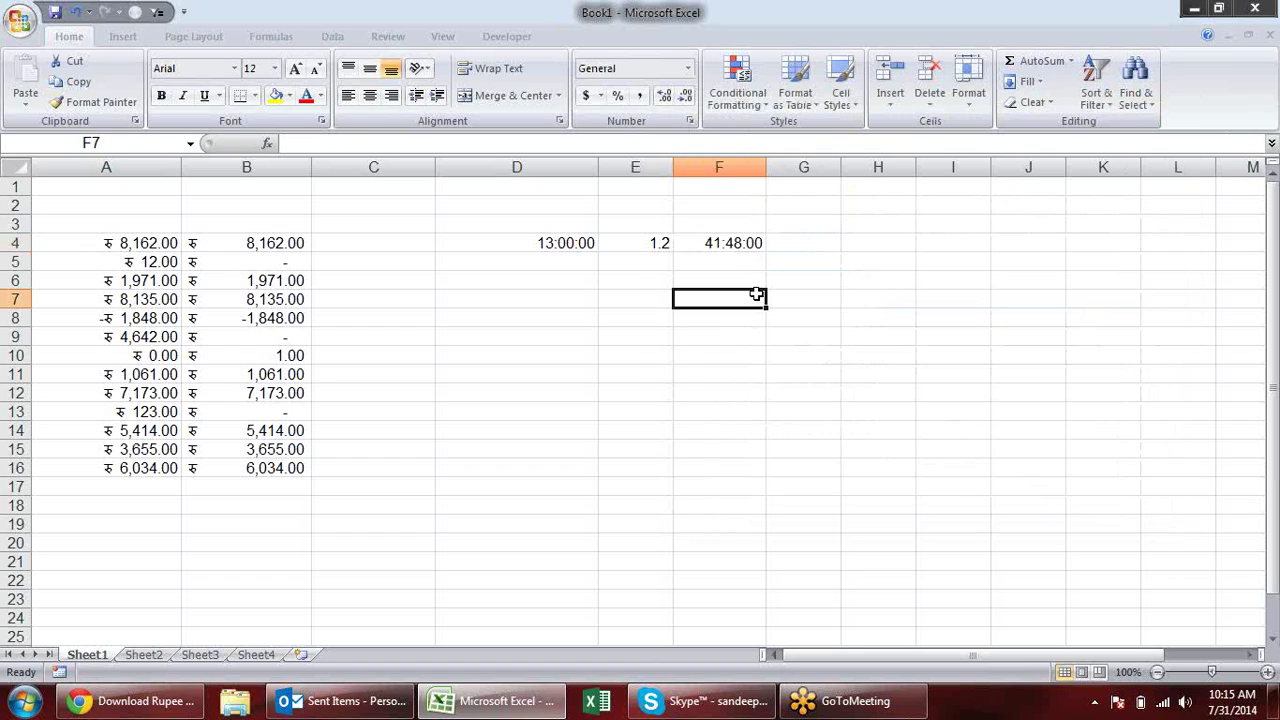
pyautogui.click(738, 246)
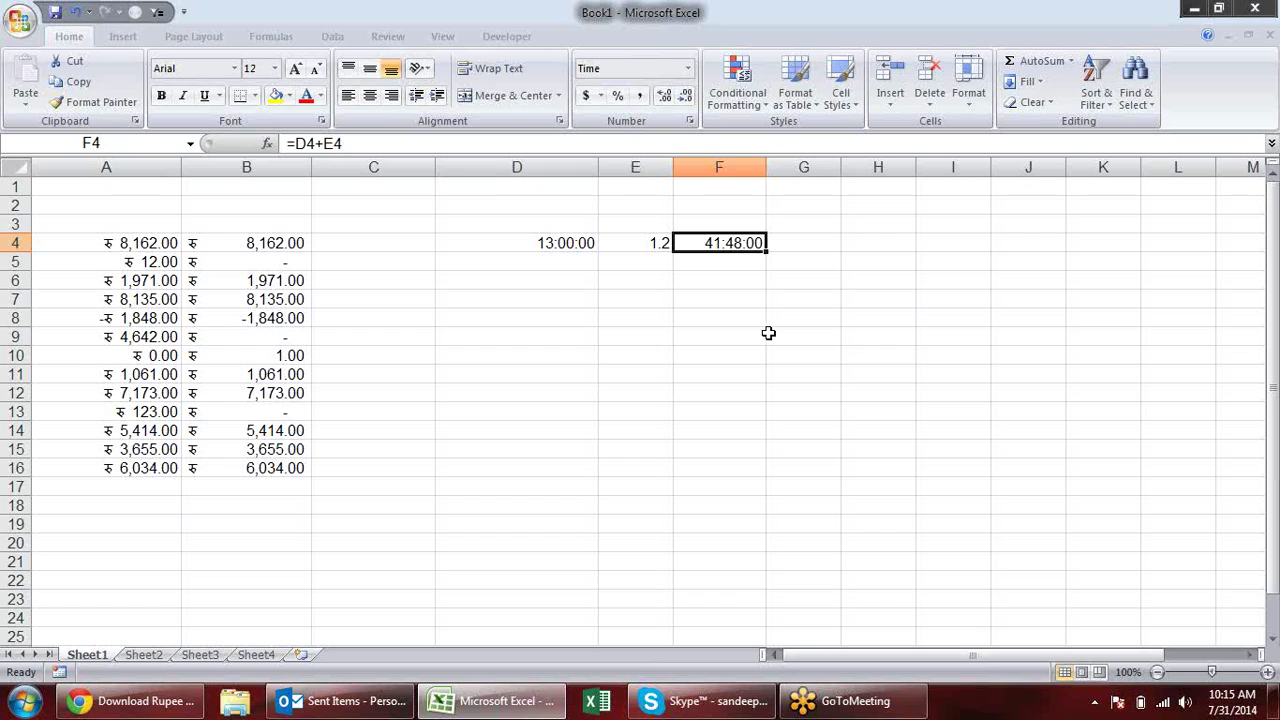
pyautogui.click(543, 242)
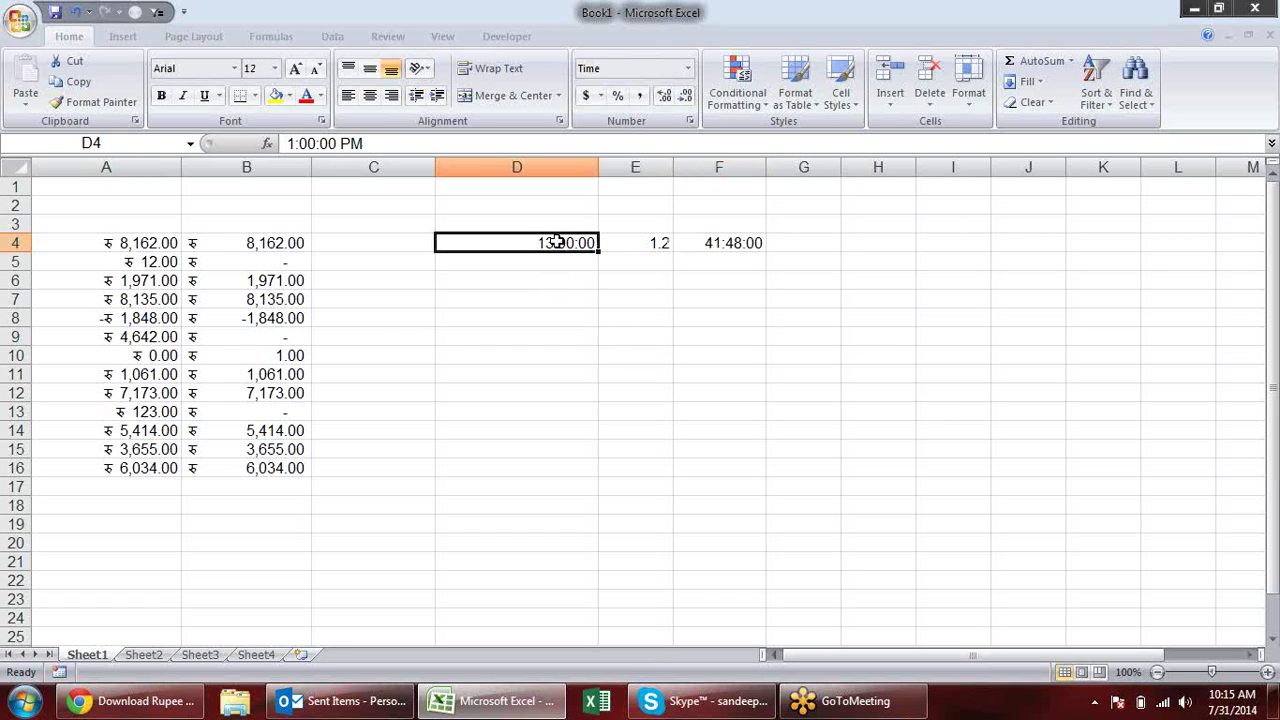
pyautogui.click(645, 242)
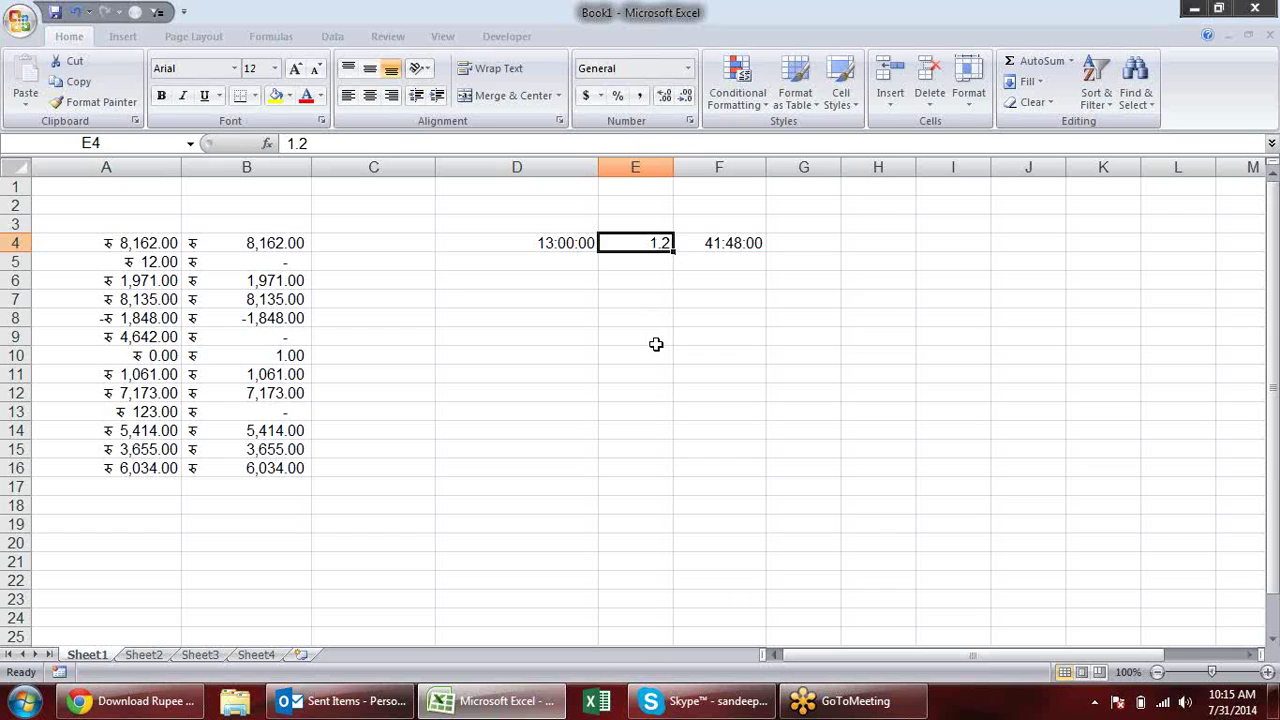
# Change E4 from 1.2 to 1 so F4 reads 37:00:00.
pyautogui.doubleClick(660, 243)
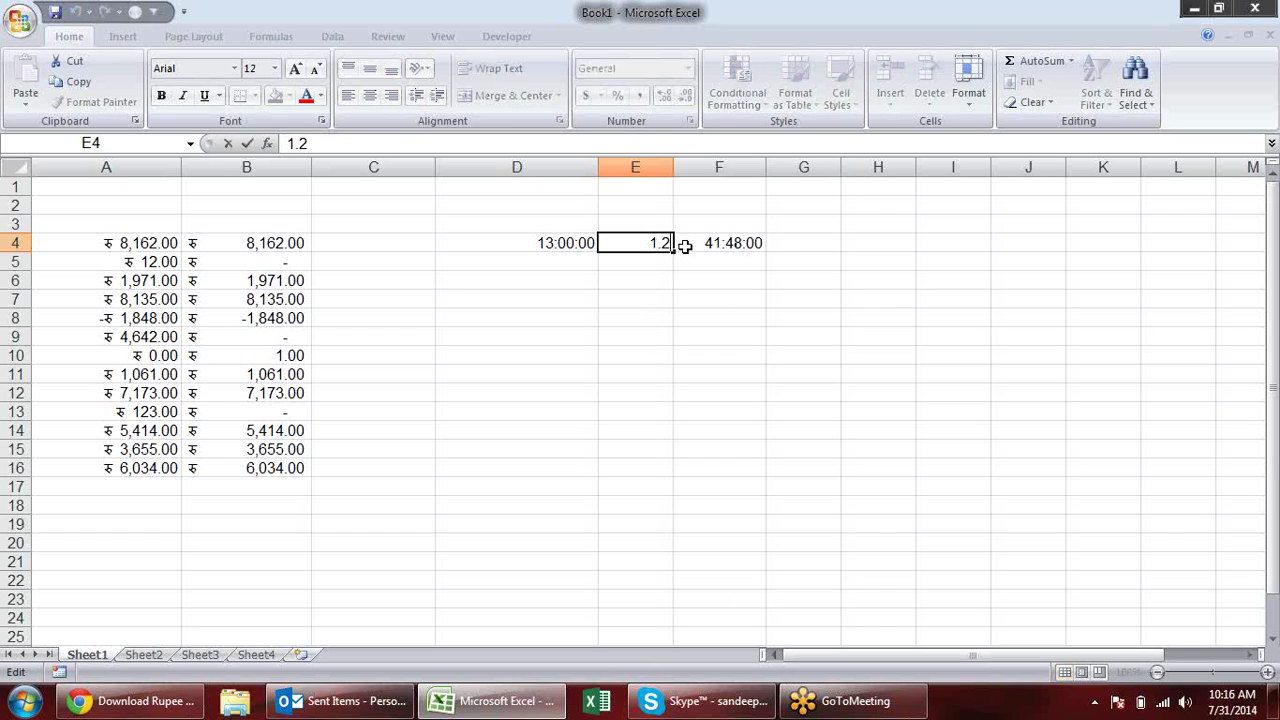
pyautogui.press('BackSpace')
pyautogui.press('Return')
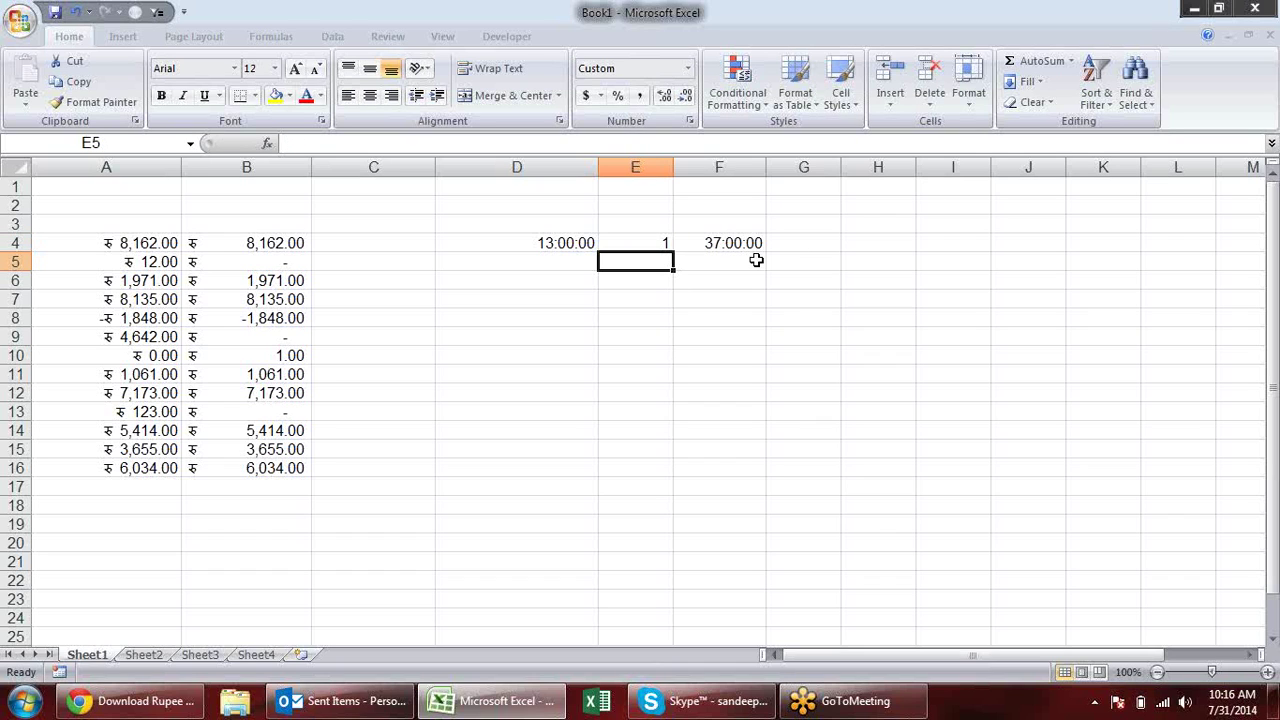
pyautogui.click(757, 249)
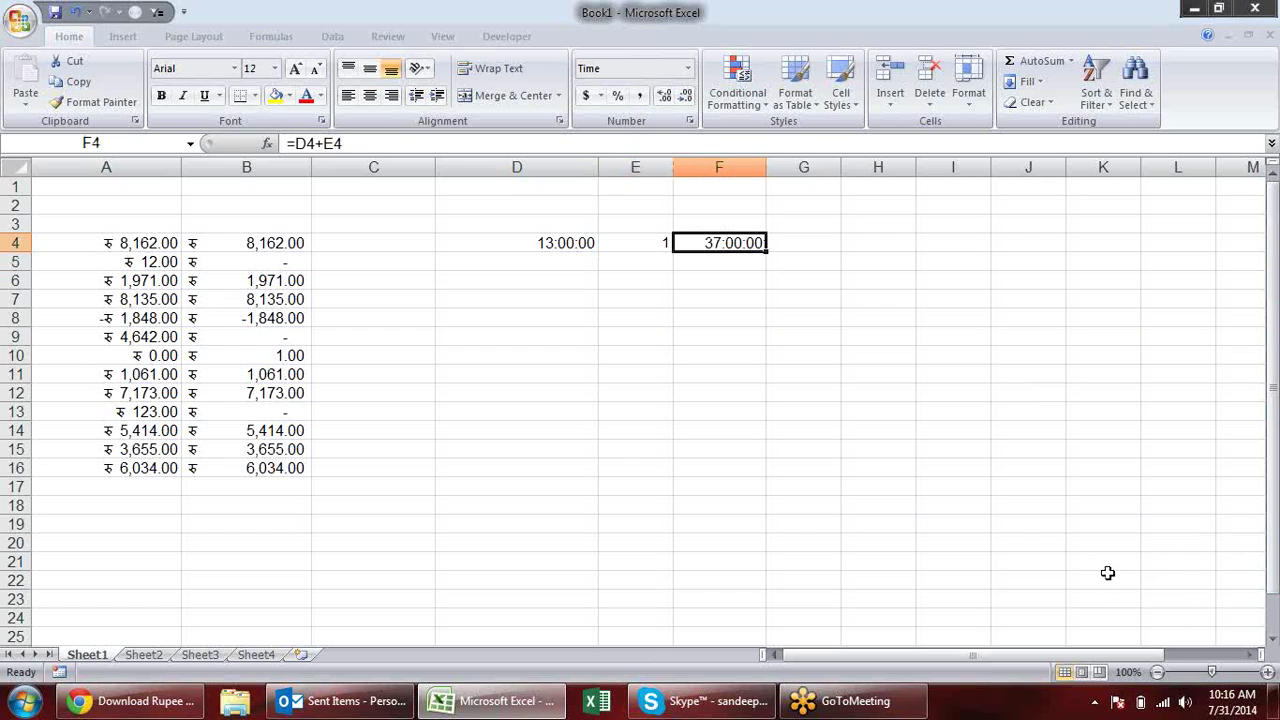
# Review F4's number format without changes, then select the block D2:H9.
pyautogui.click(689, 121)
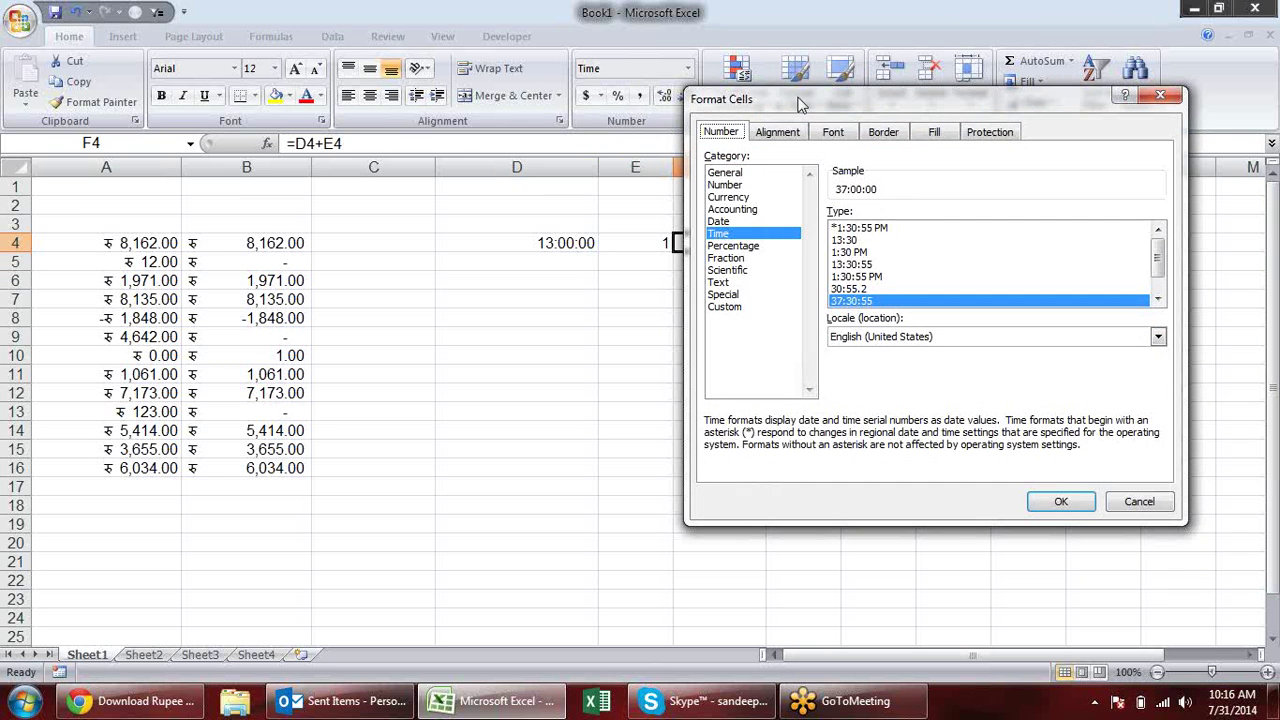
pyautogui.moveTo(800, 102); pyautogui.dragTo(677, 311)
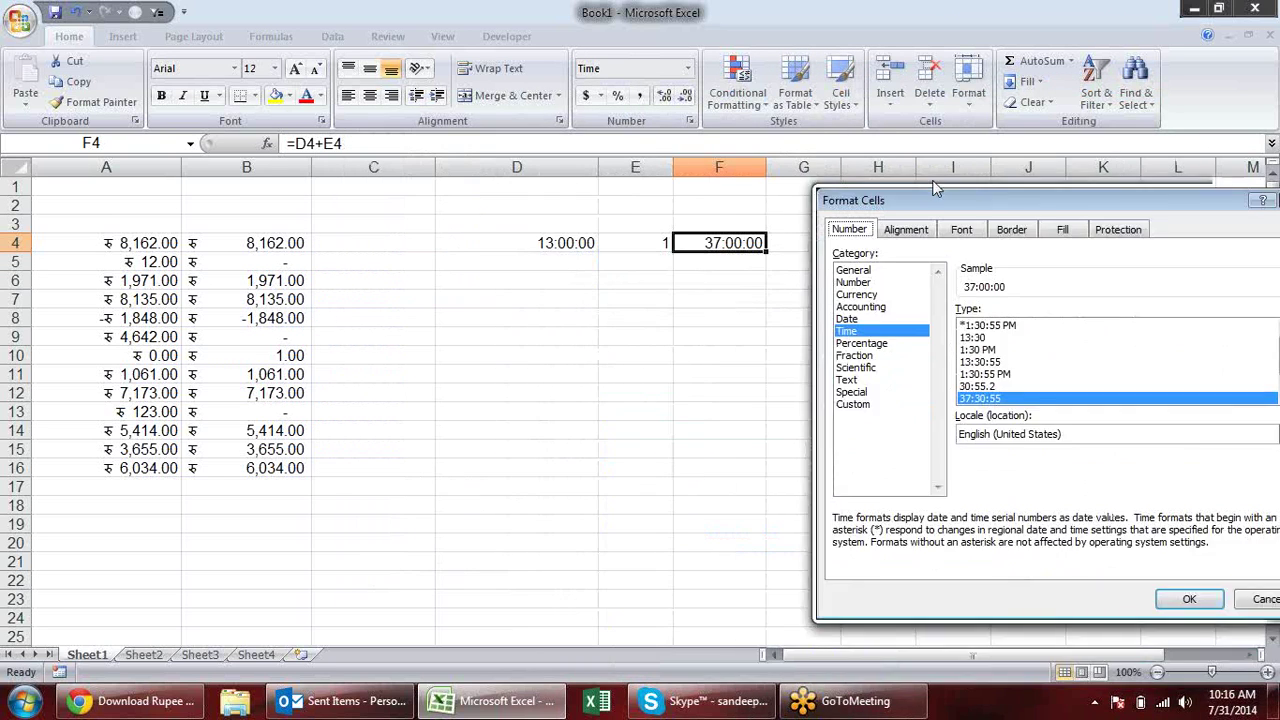
pyautogui.moveTo(785, 341); pyautogui.dragTo(1038, 196)
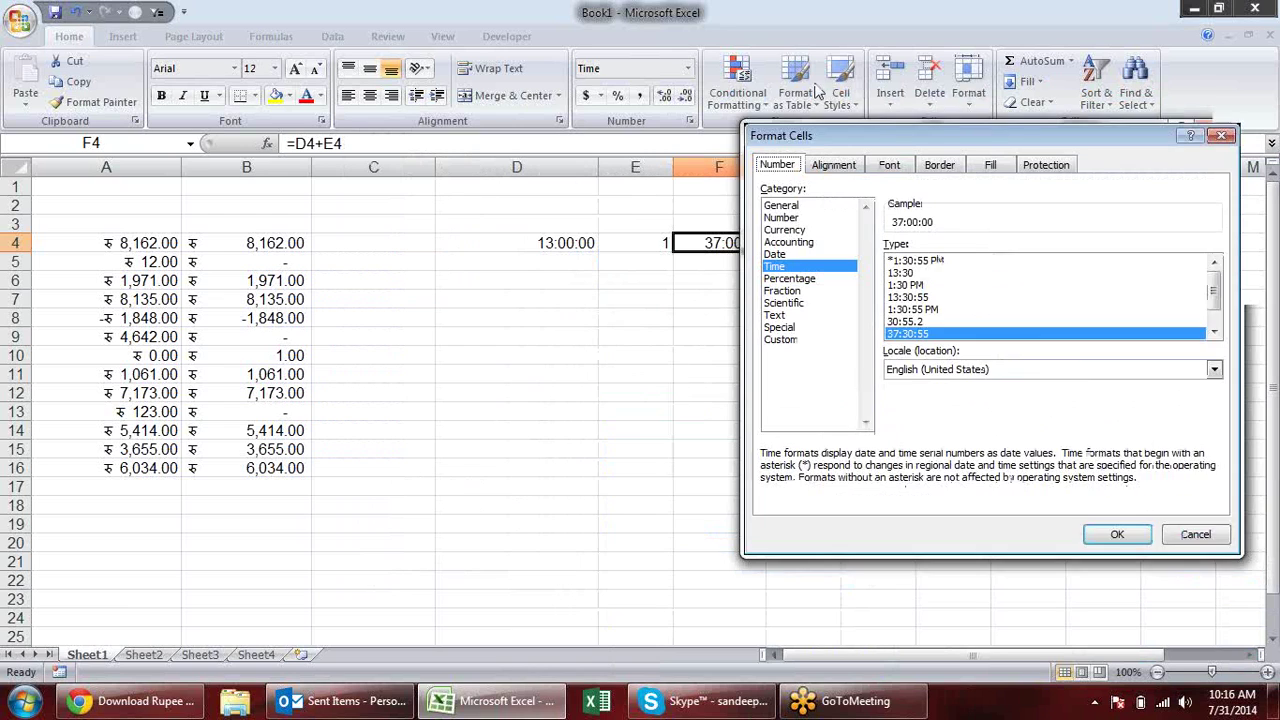
pyautogui.moveTo(1028, 158); pyautogui.dragTo(788, 64)
pyautogui.click(1050, 273)
pyautogui.click(1050, 273)
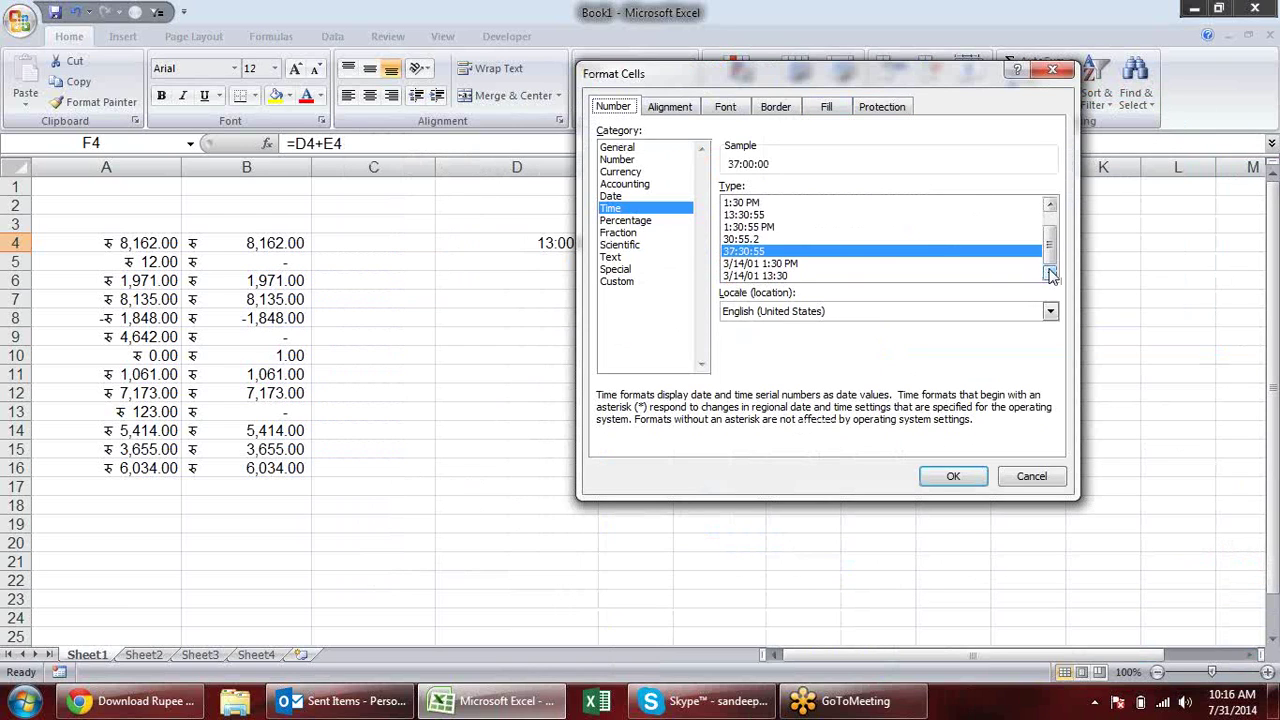
pyautogui.click(1052, 72)
pyautogui.click(965, 425)
pyautogui.moveTo(530, 212); pyautogui.dragTo(849, 339)
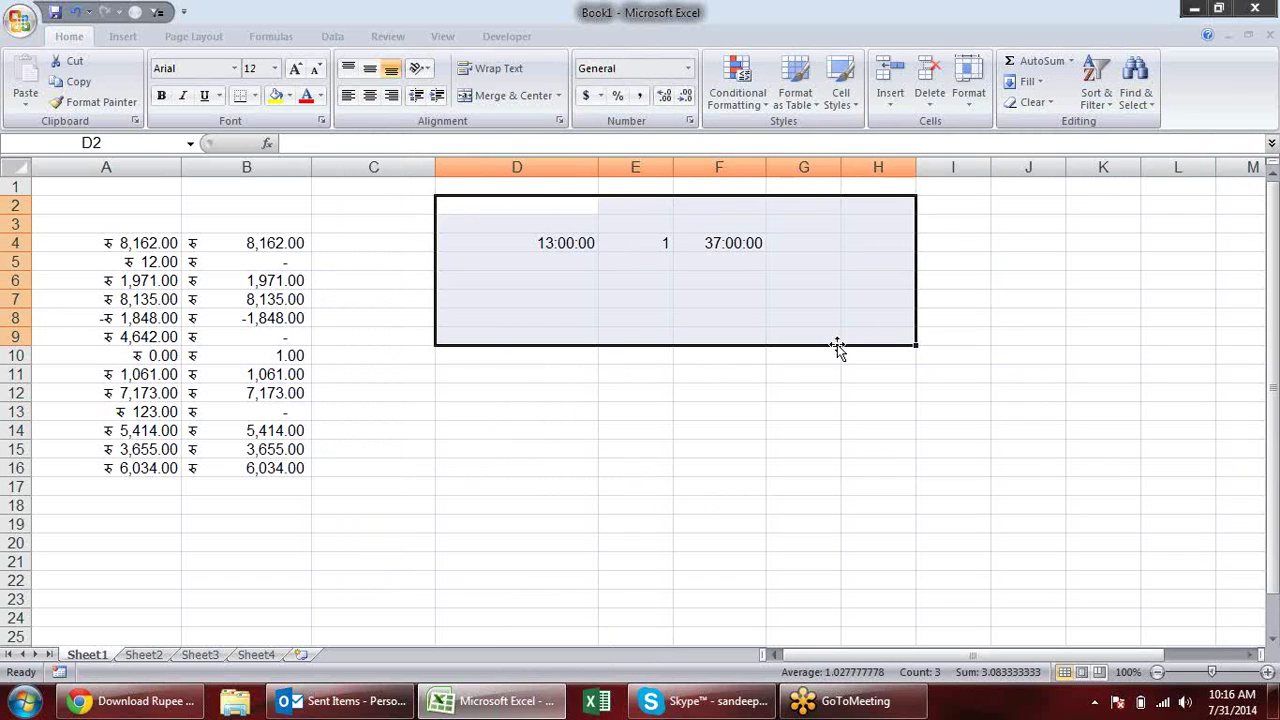
# Clear formats on D2:H9 to reveal 0.541666667 and 1.54166667, then reformat D4 as a time.
pyautogui.hotkey('alt', 'e')
pyautogui.press('a')
pyautogui.press('f')
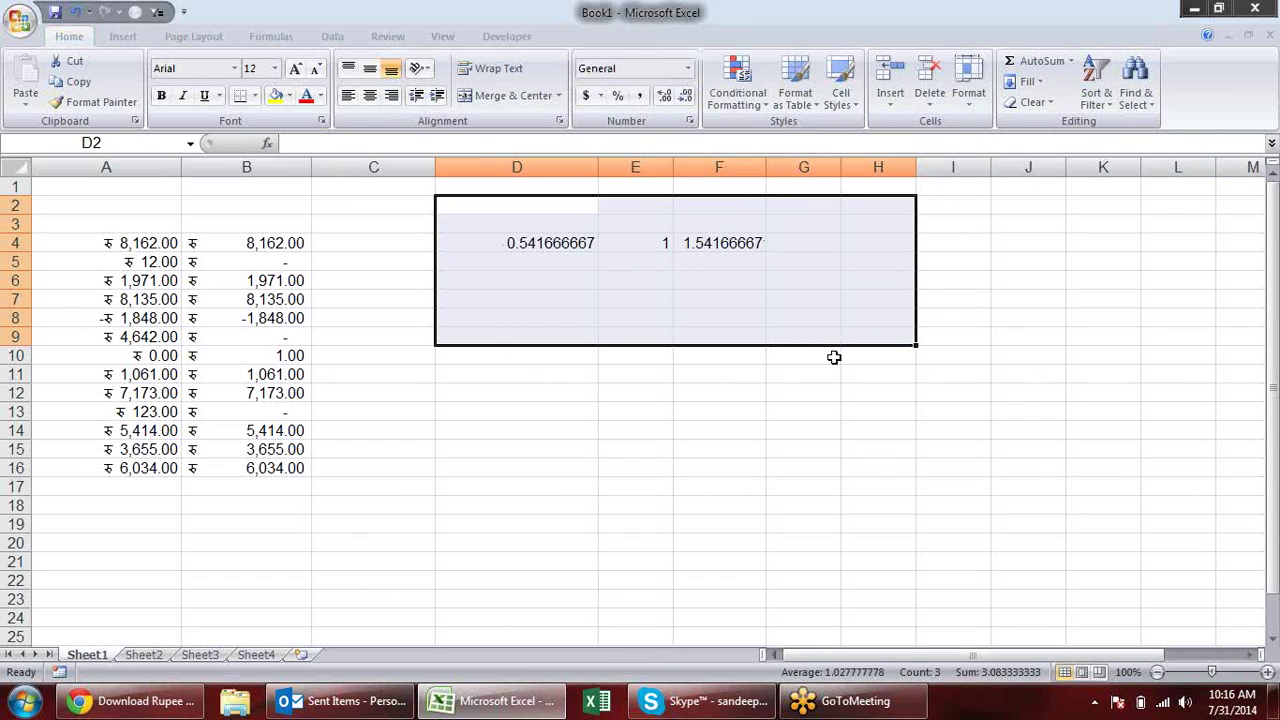
pyautogui.click(789, 391)
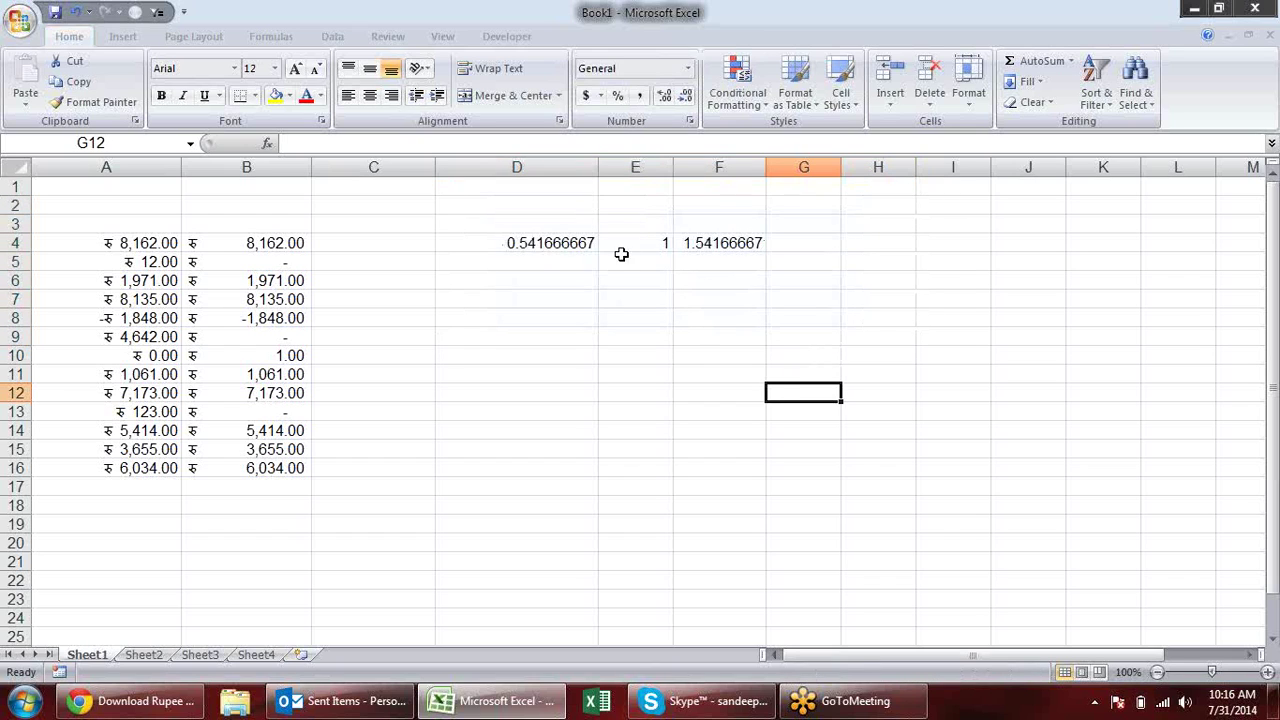
pyautogui.click(530, 246)
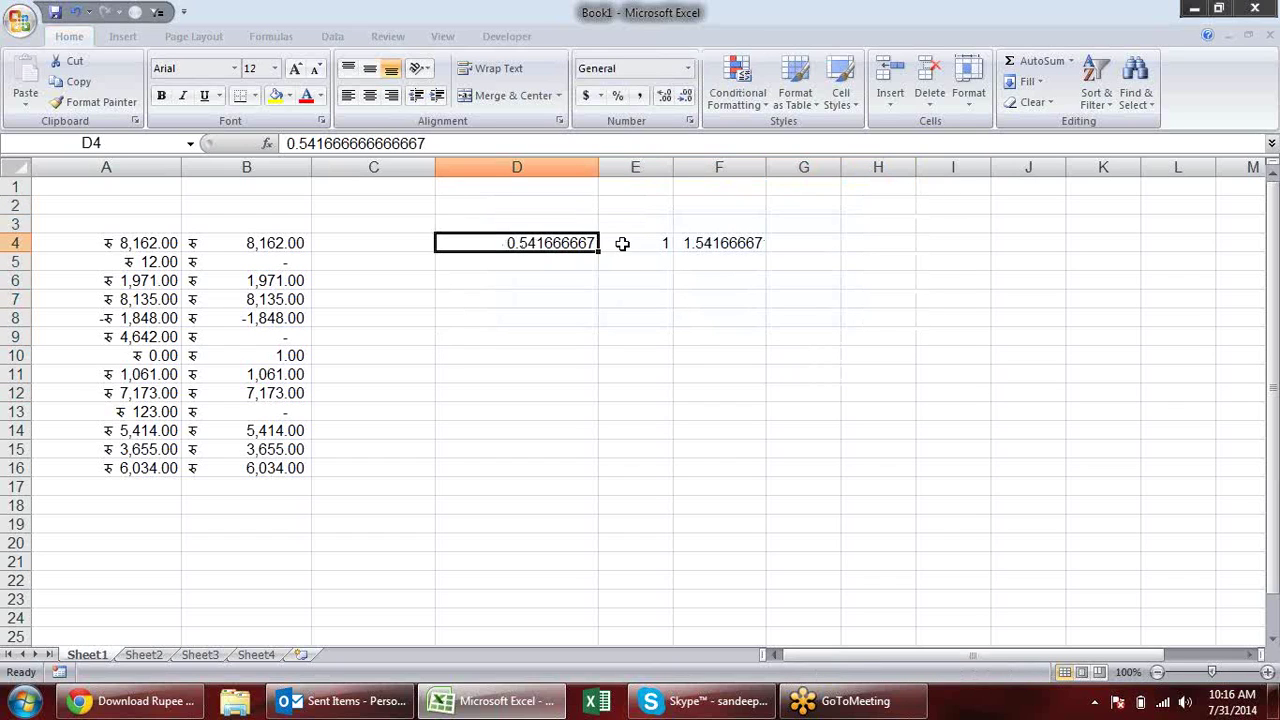
pyautogui.click(666, 242)
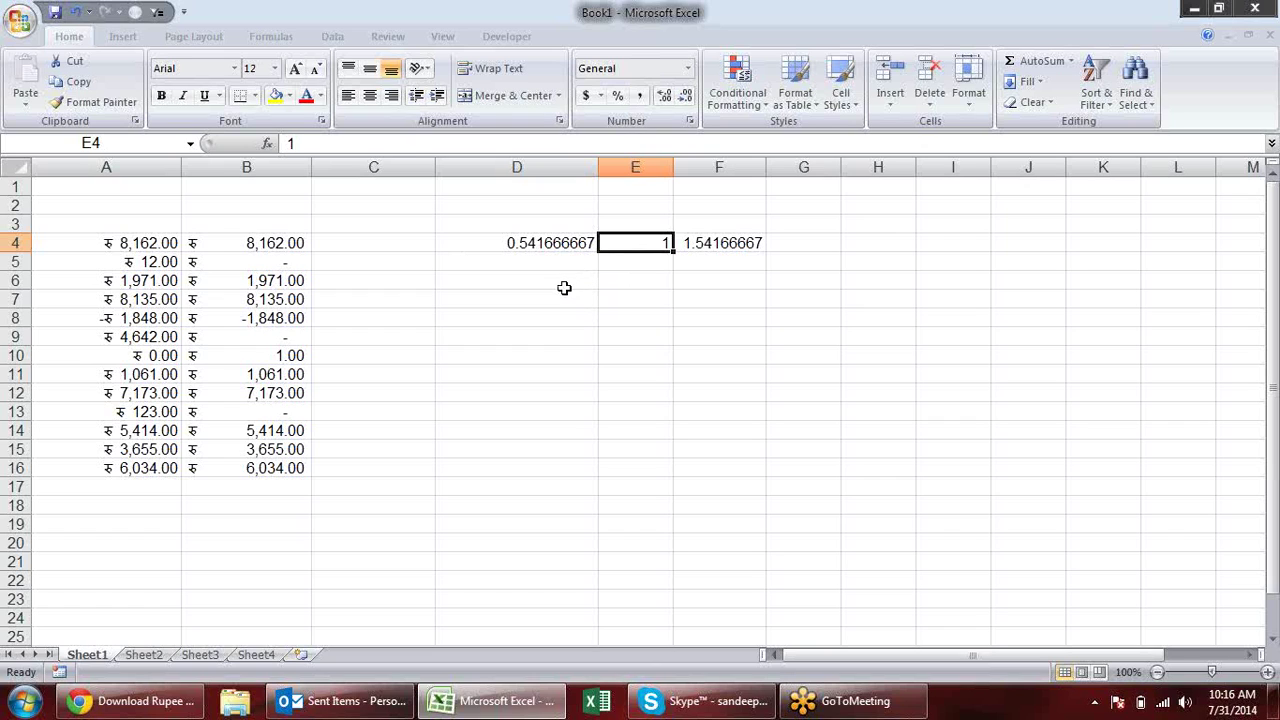
pyautogui.click(540, 247)
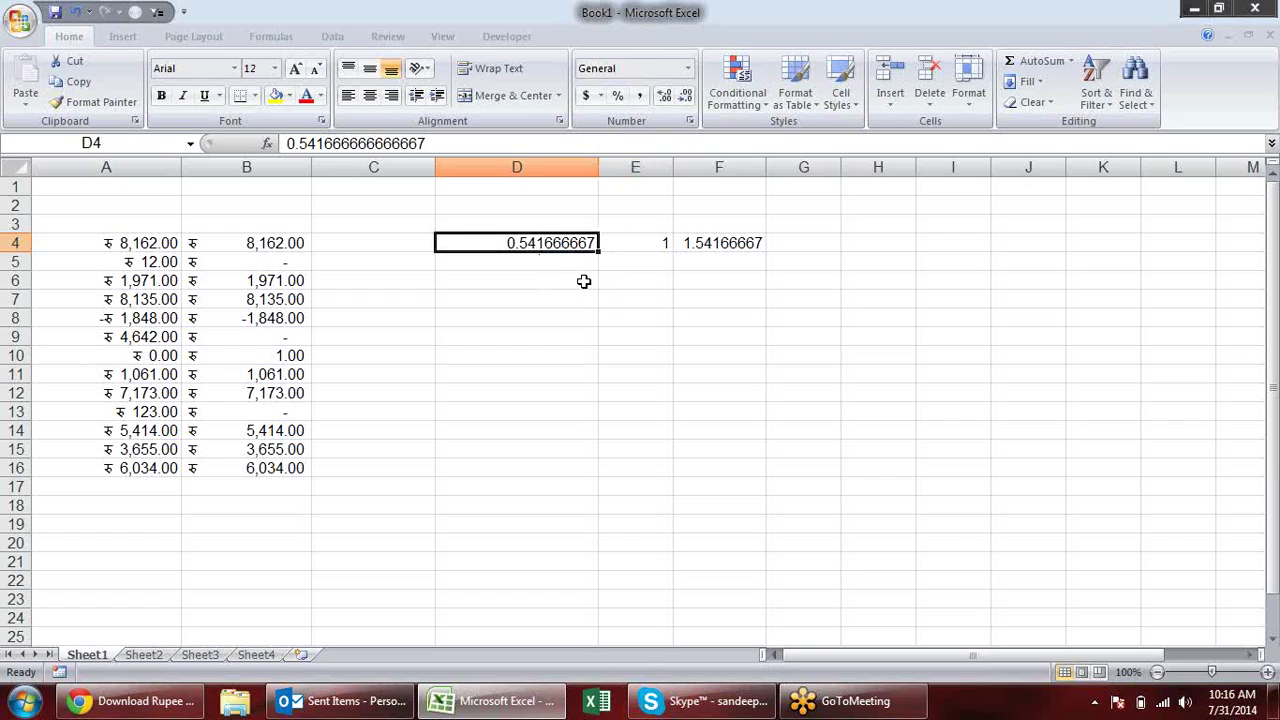
pyautogui.hotkey('ctrl', 'shift', '2')
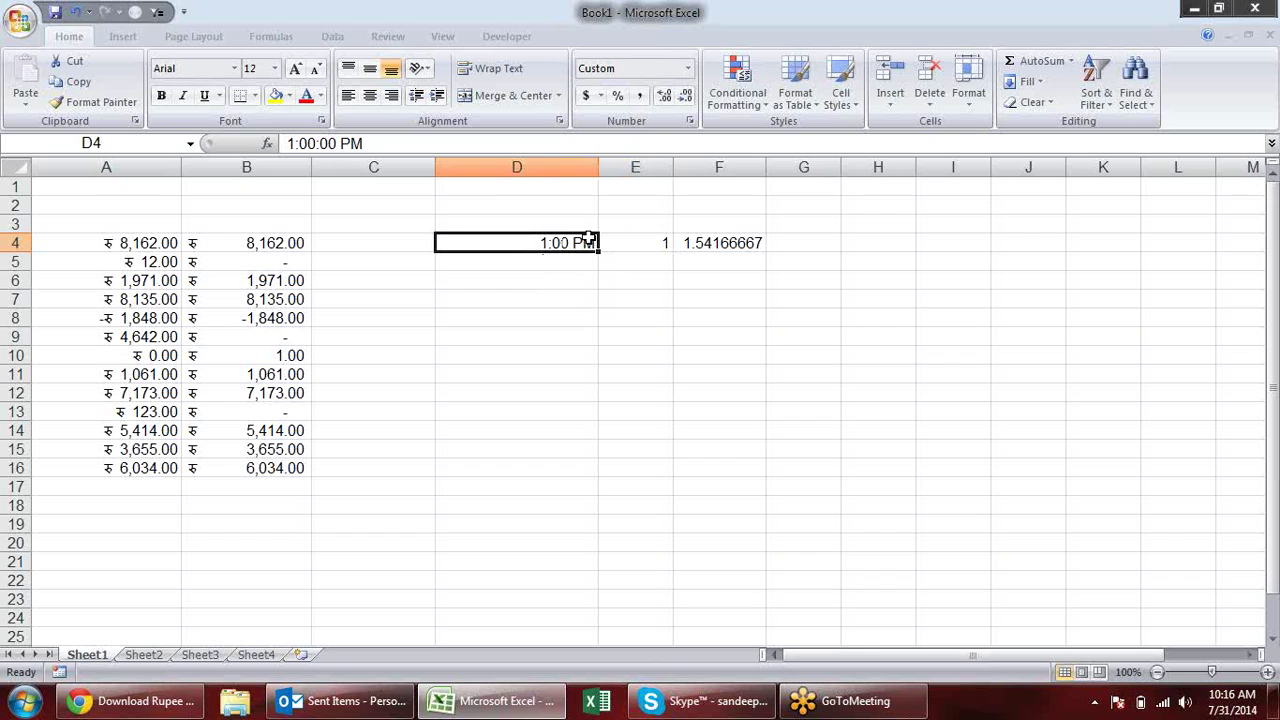
# Enter =1/24 in E4 and format F4 as a time, showing 2:00 PM.
pyautogui.doubleClick(664, 242)
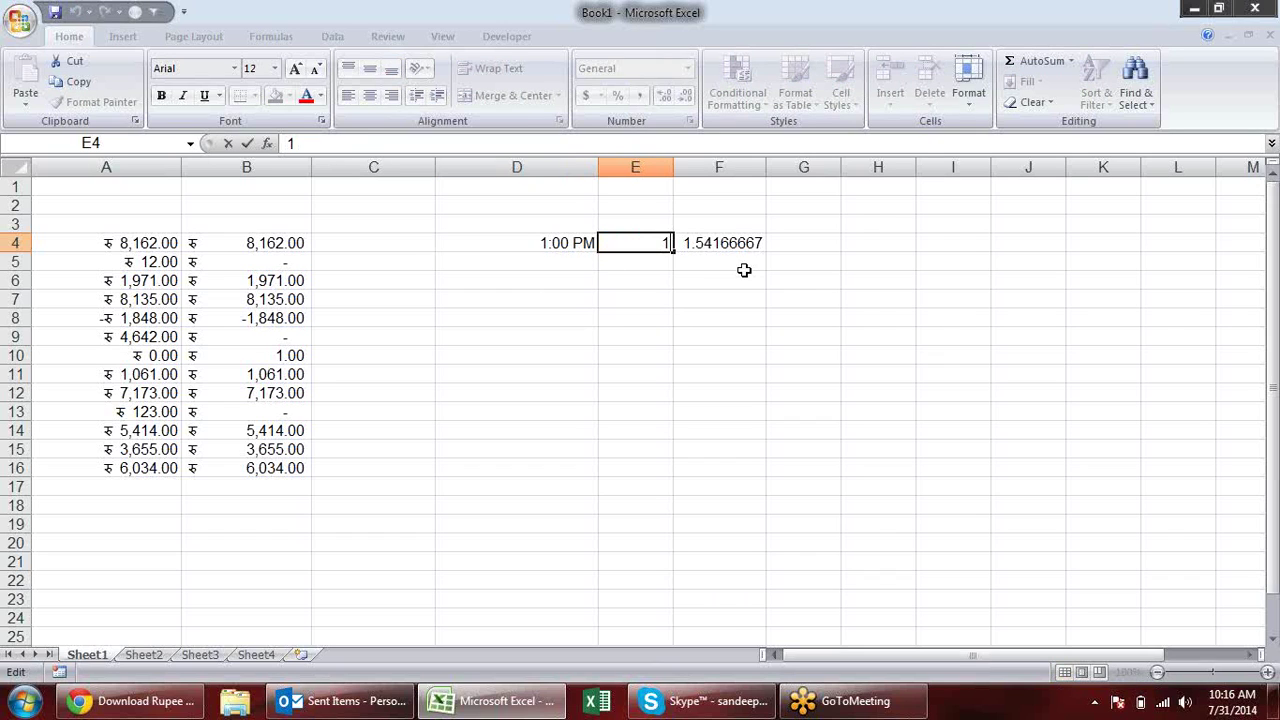
pyautogui.doubleClick(657, 243)
pyautogui.press('Right')
pyautogui.write('=')
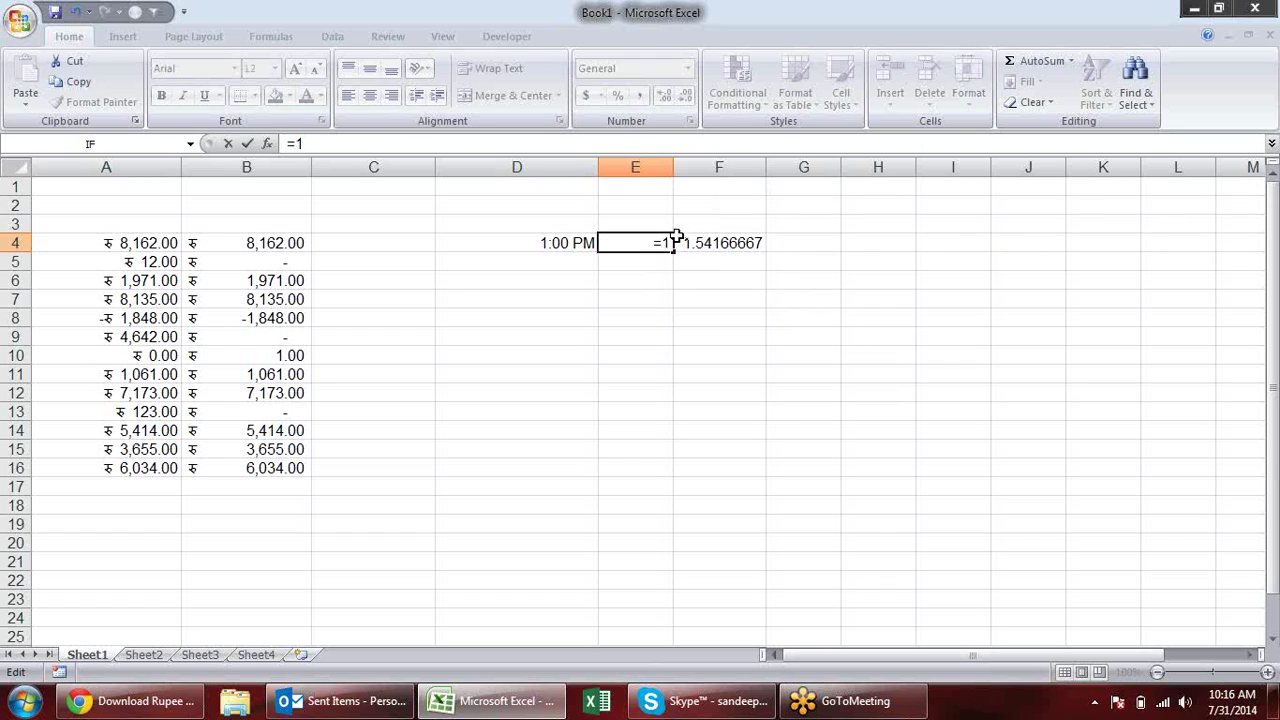
pyautogui.write('/24')
pyautogui.press('Return')
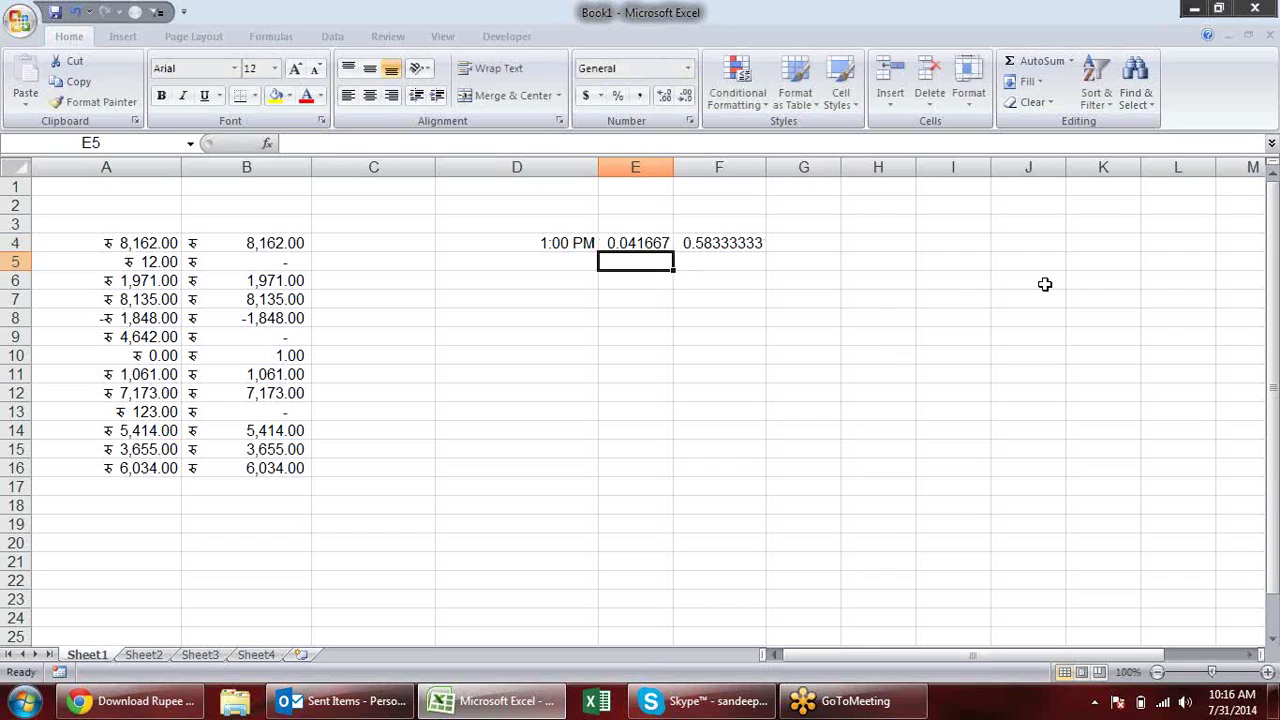
pyautogui.click(740, 247)
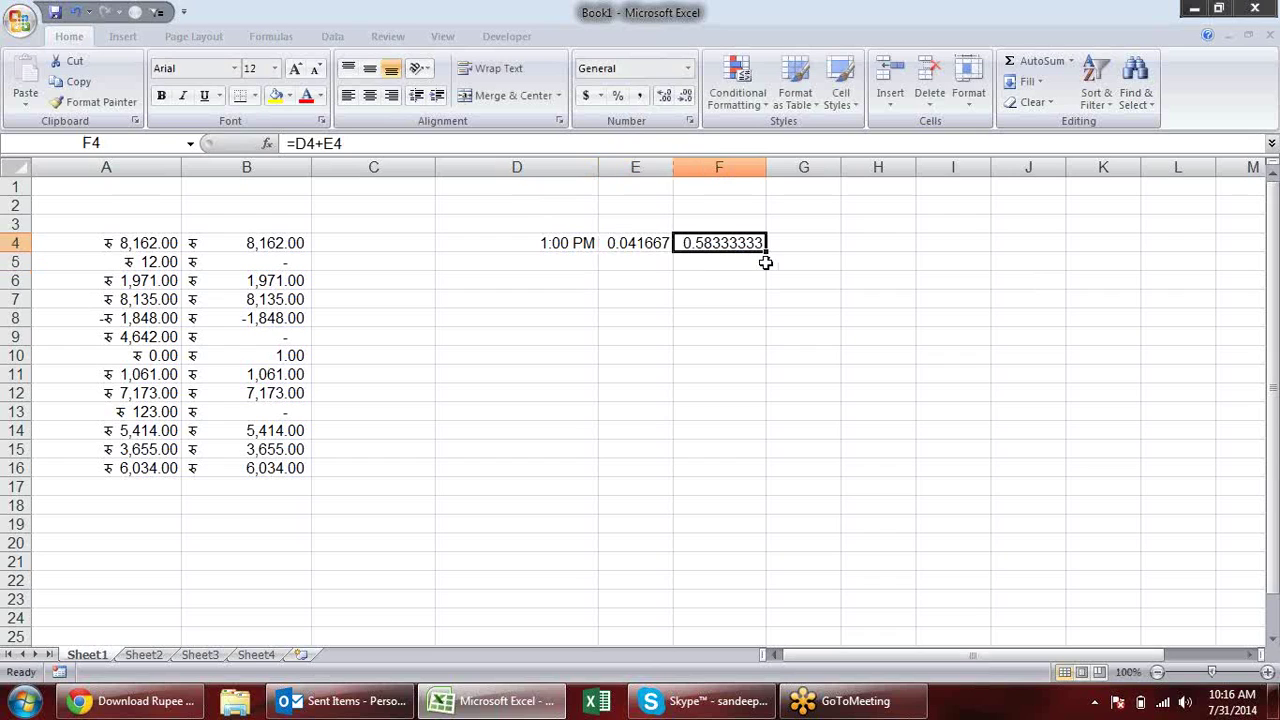
pyautogui.hotkey('ctrl', 'shift', '@')
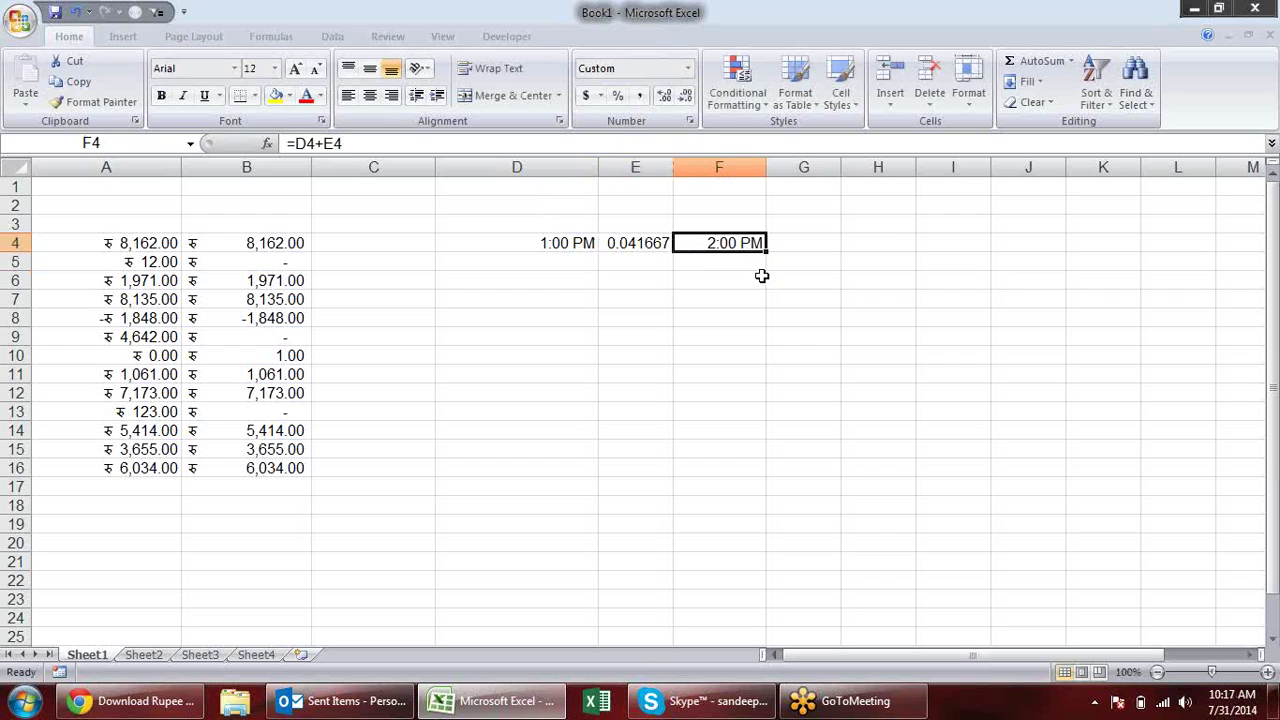
# Change E4 to =1/(24*60), then =1/(24*60*60), showing 1.15741E-05 with F4 at 1:00 PM.
pyautogui.click(666, 243)
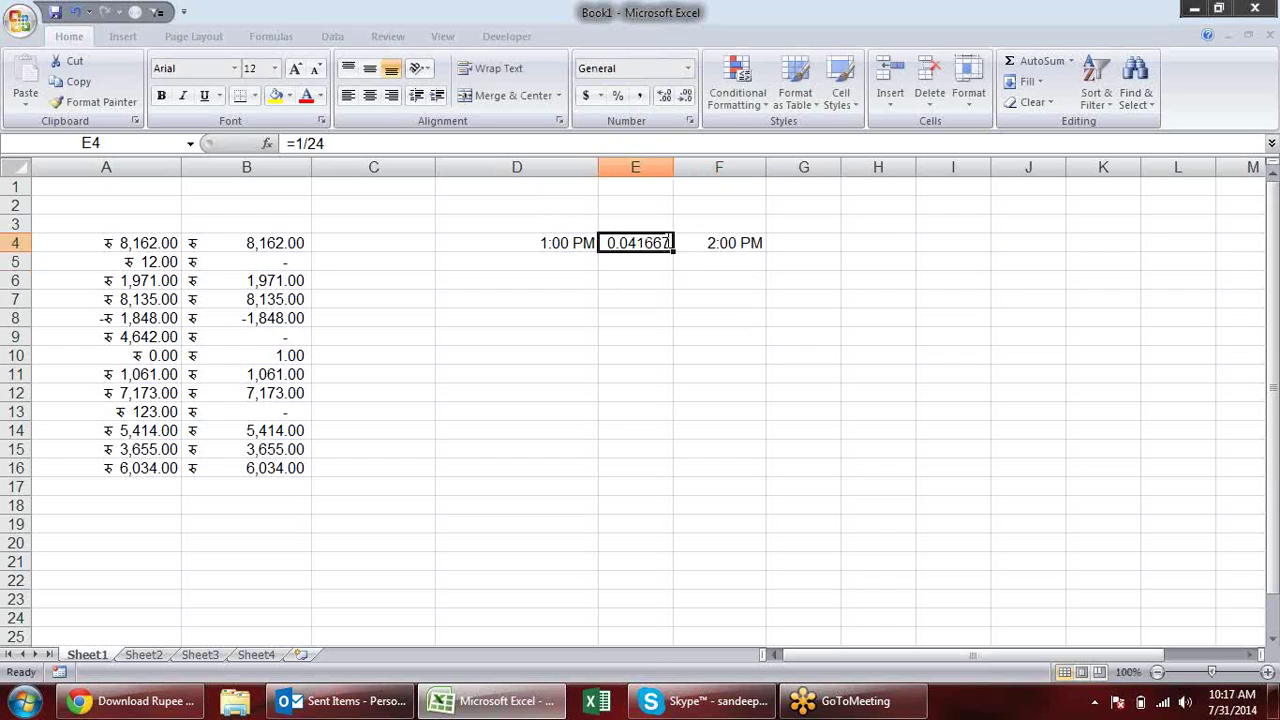
pyautogui.doubleClick(668, 243)
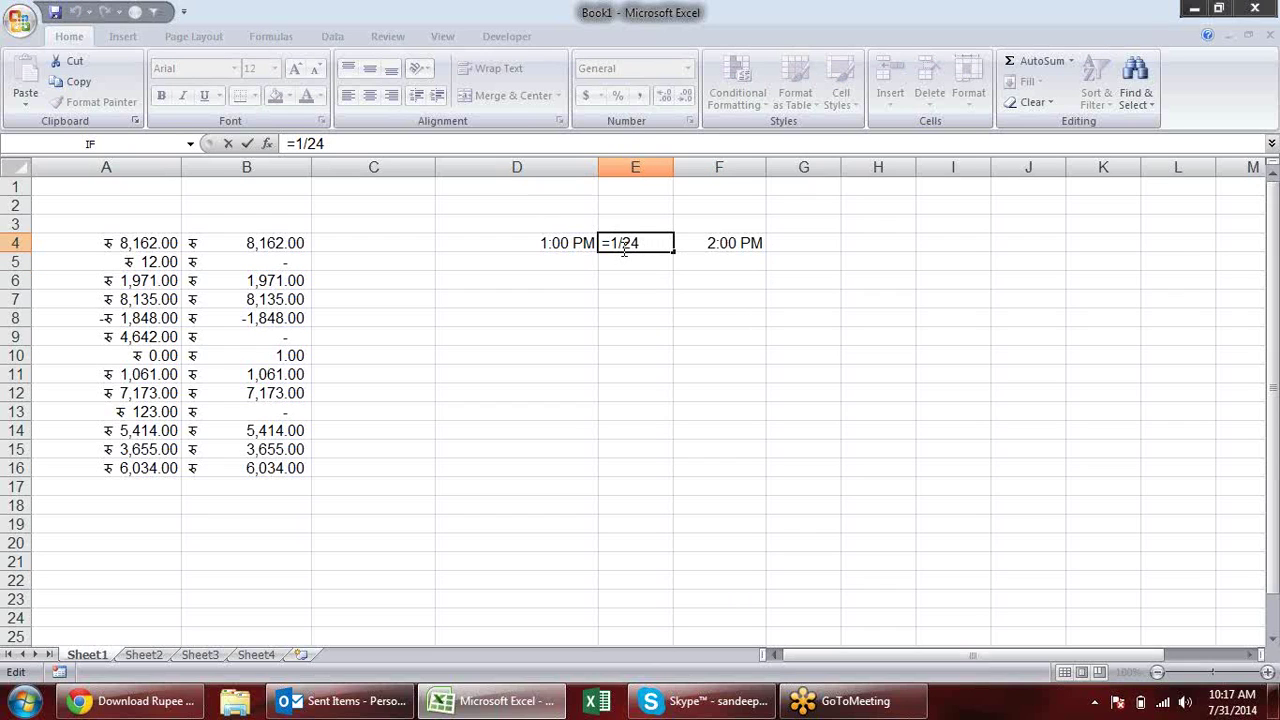
pyautogui.click(624, 244)
pyautogui.write('(24*')
pyautogui.write('60')
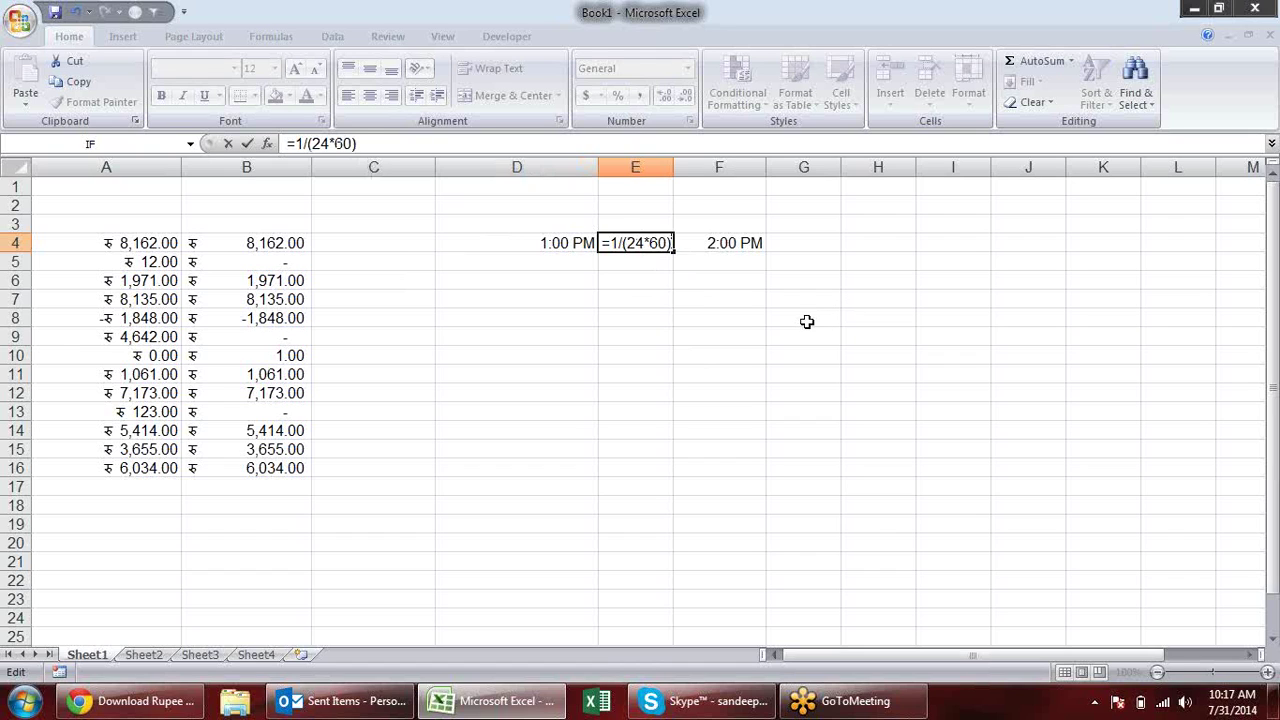
pyautogui.press('Return')
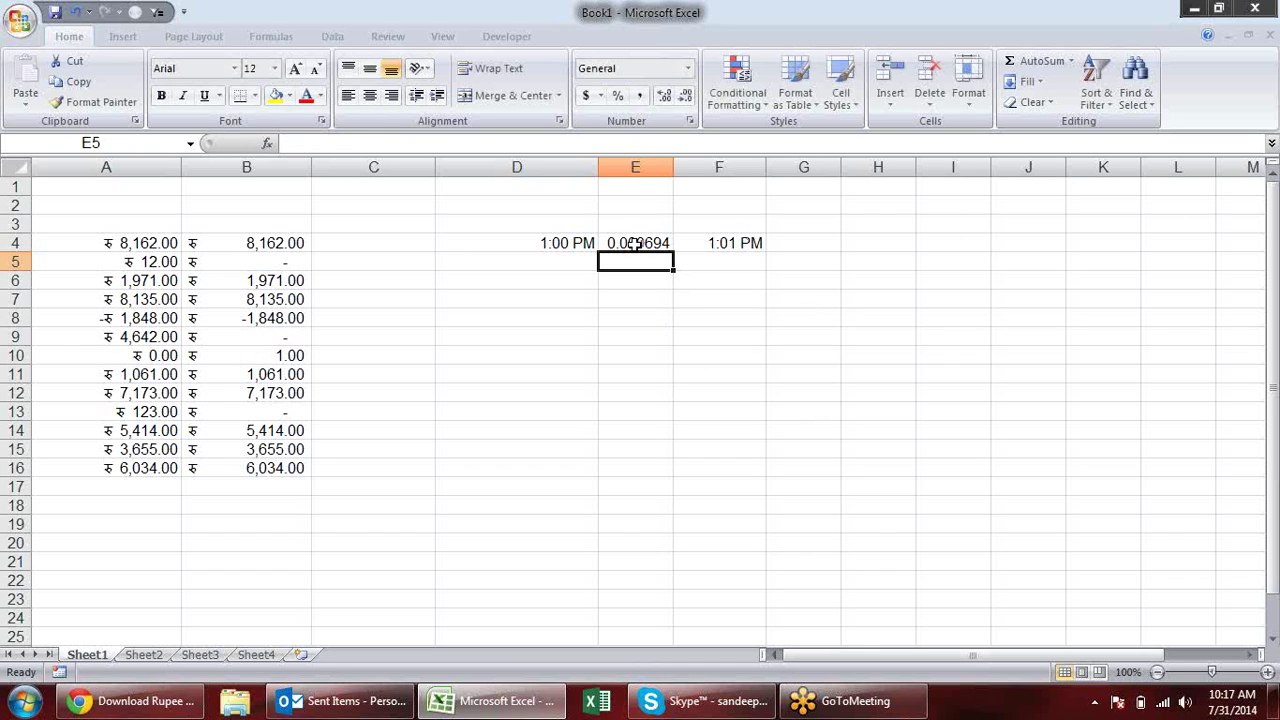
pyautogui.doubleClick(636, 243)
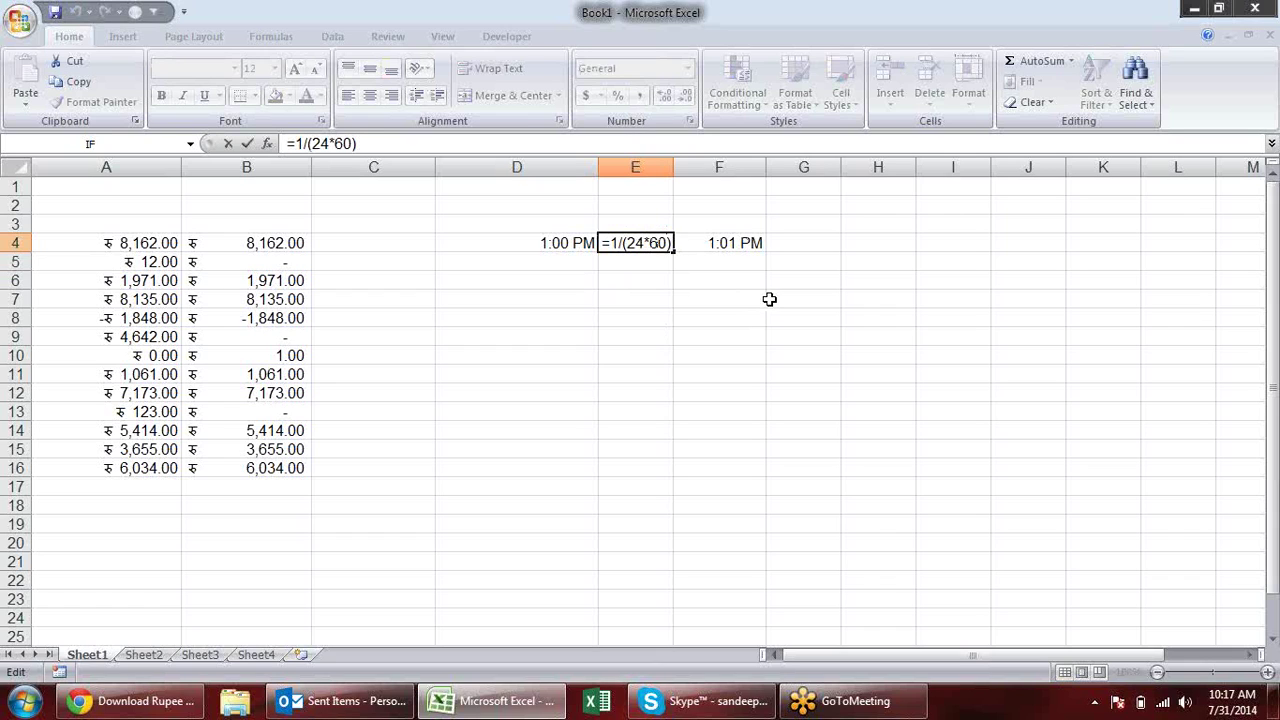
pyautogui.write('*60')
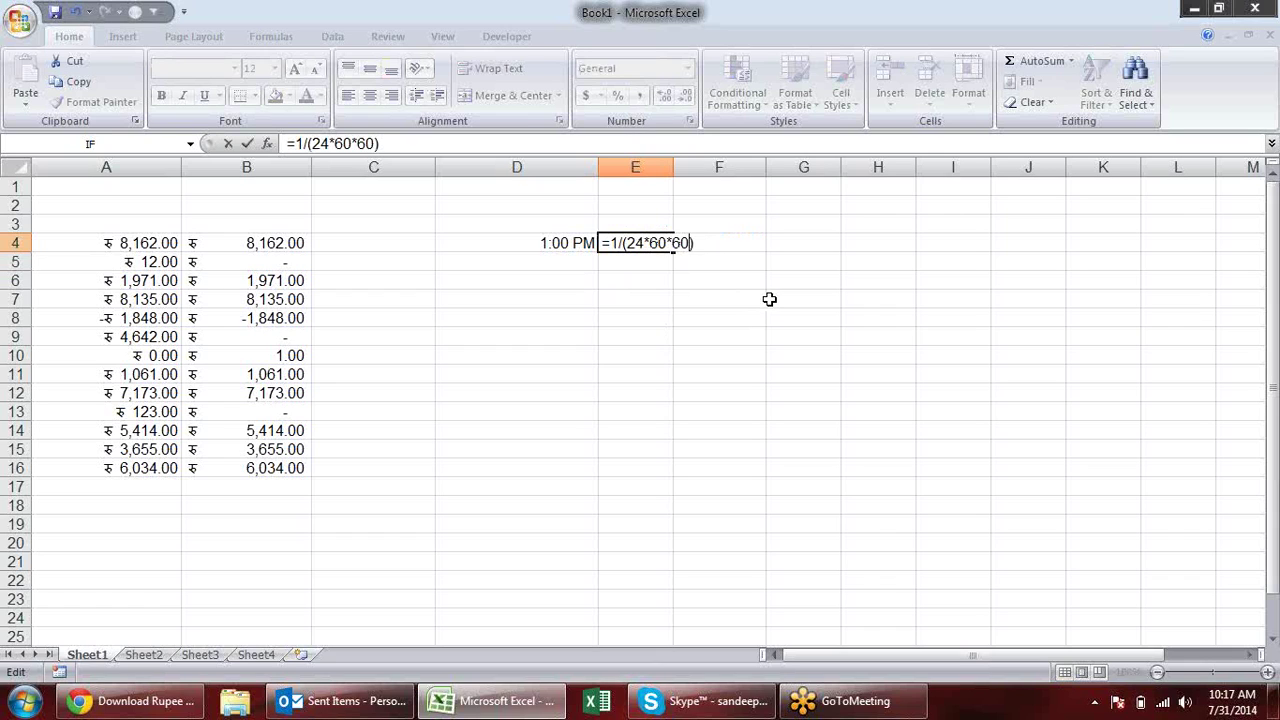
pyautogui.press('Return')
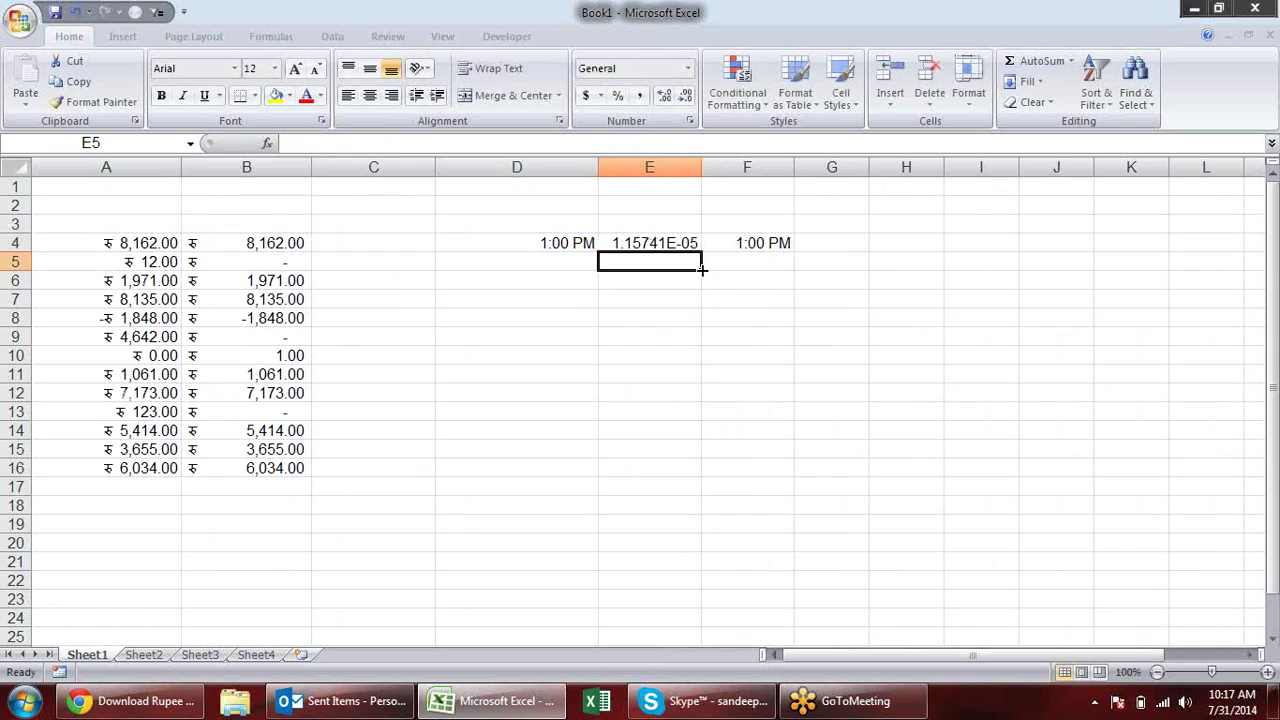
# Widen column E to fit 1.15741E-05 and regroup E4's formula as =1/((24*60)*60).
pyautogui.click(678, 243)
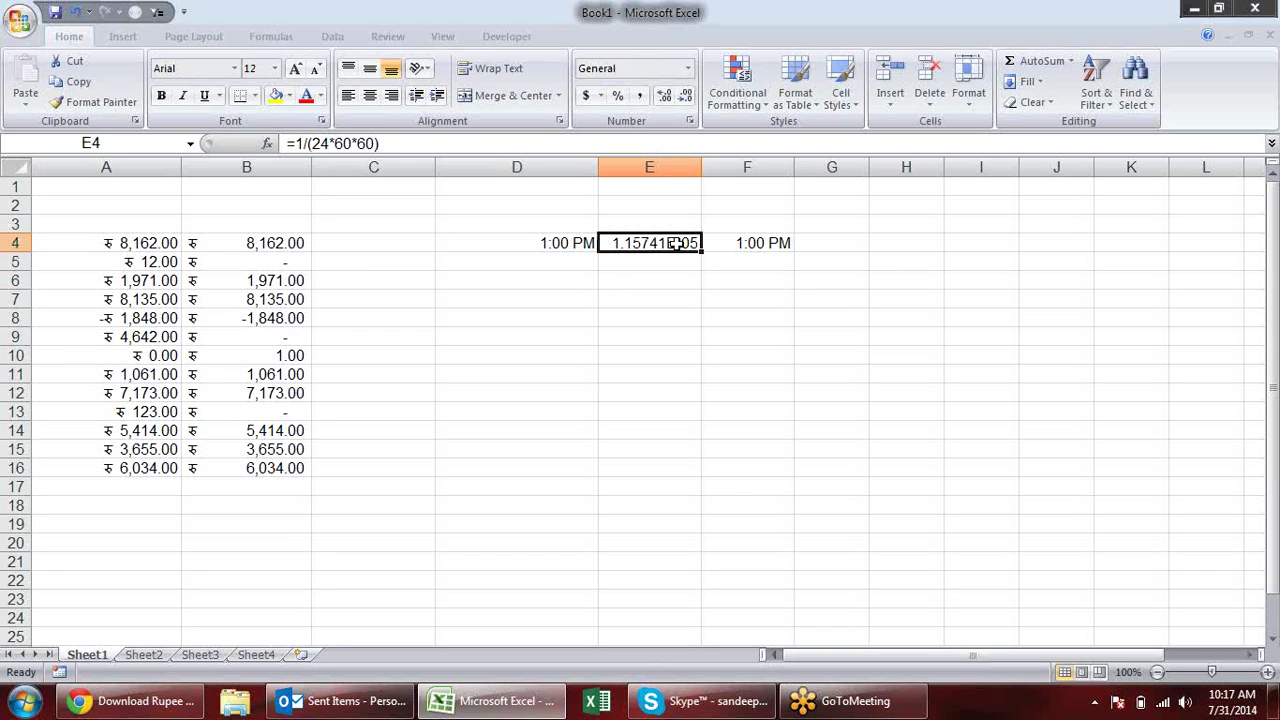
pyautogui.doubleClick(678, 243)
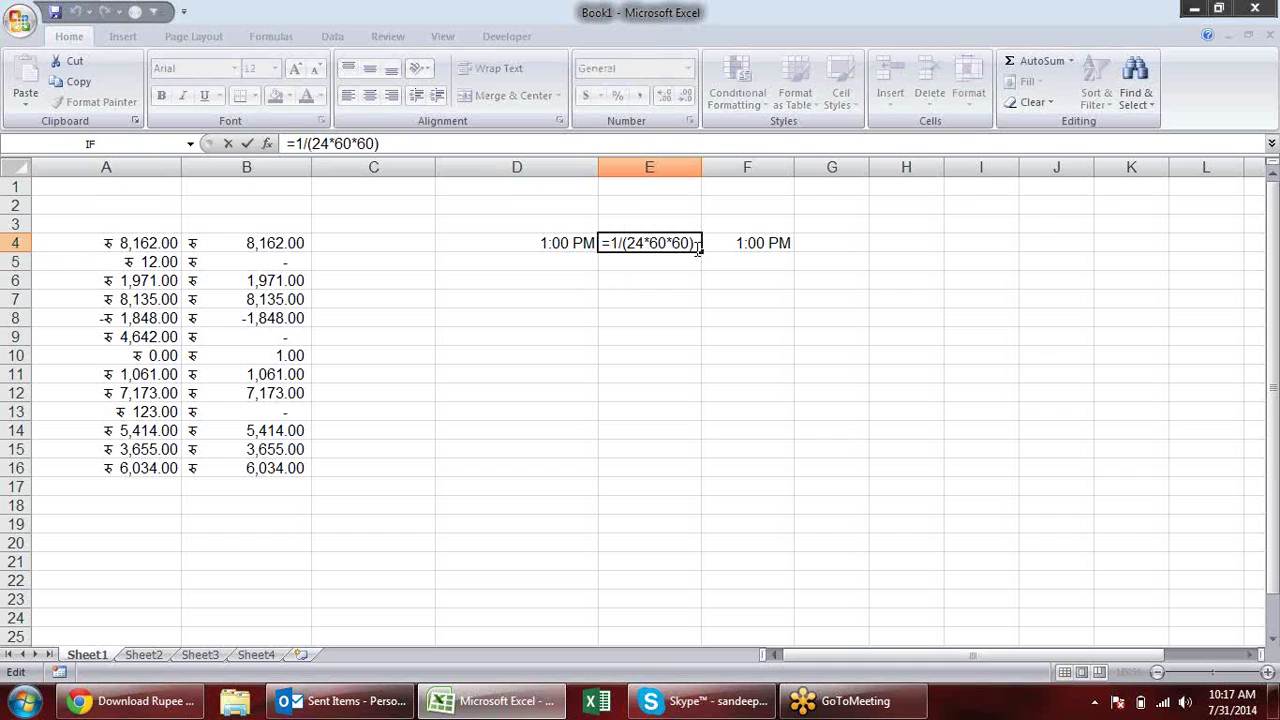
pyautogui.press('Return')
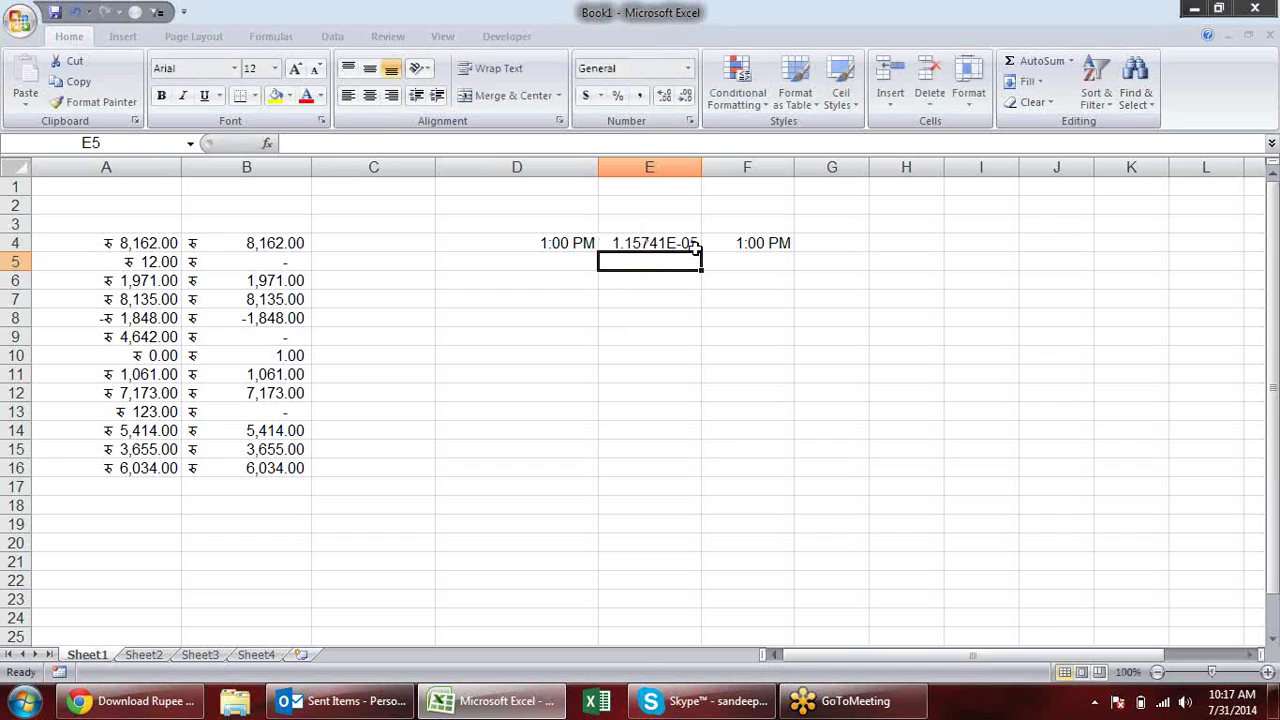
pyautogui.moveTo(701, 167)
pyautogui.mouseDown()
pyautogui.moveTo(755, 167)
pyautogui.moveTo(719, 168)
pyautogui.mouseUp()
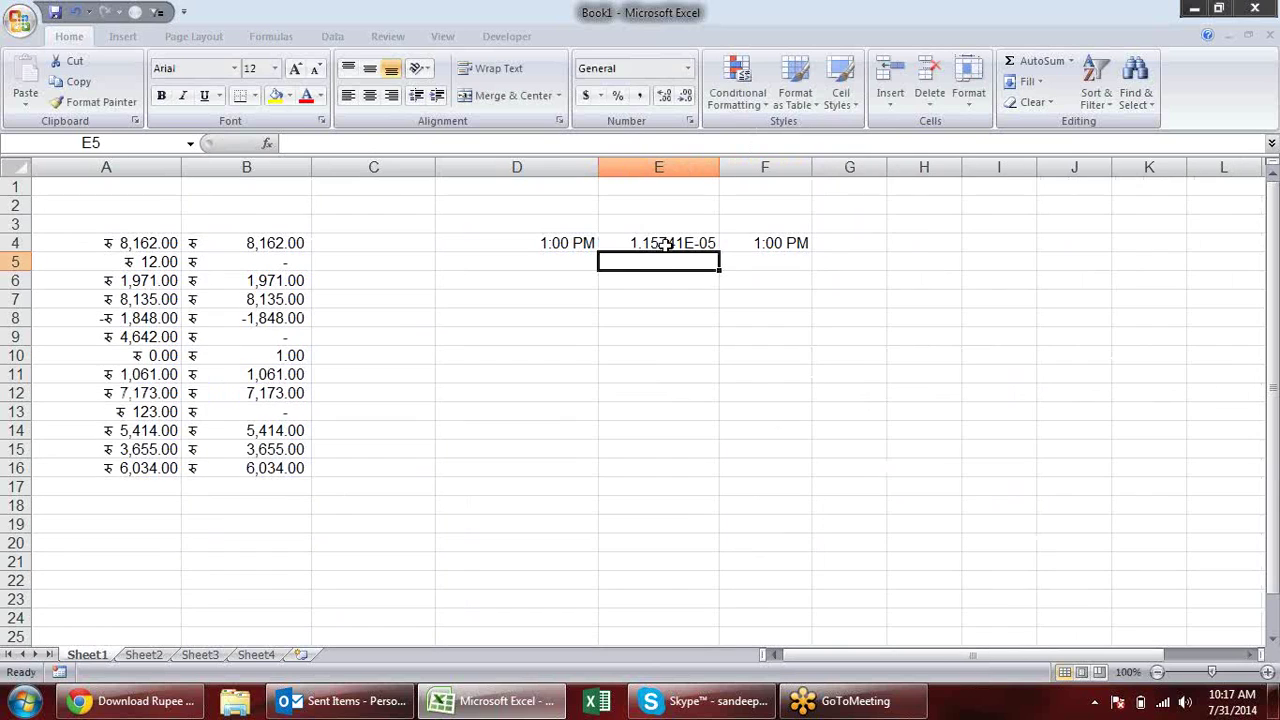
pyautogui.doubleClick(668, 243)
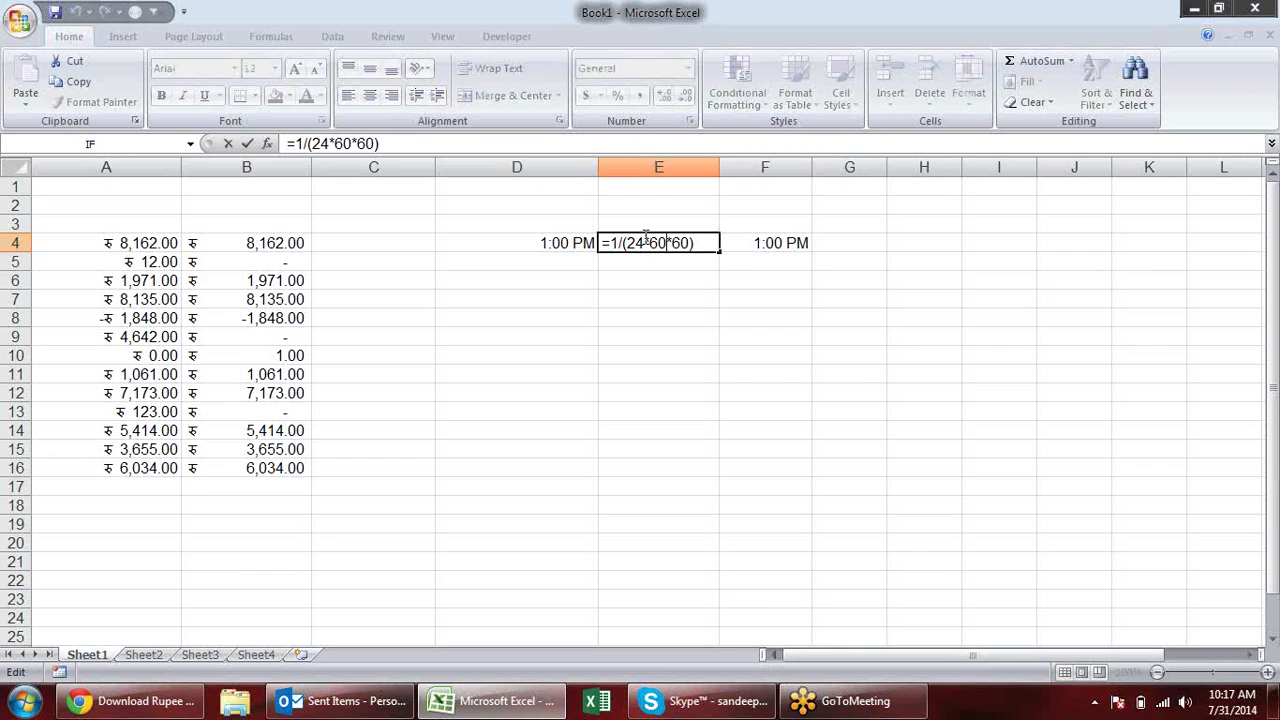
pyautogui.write('(')
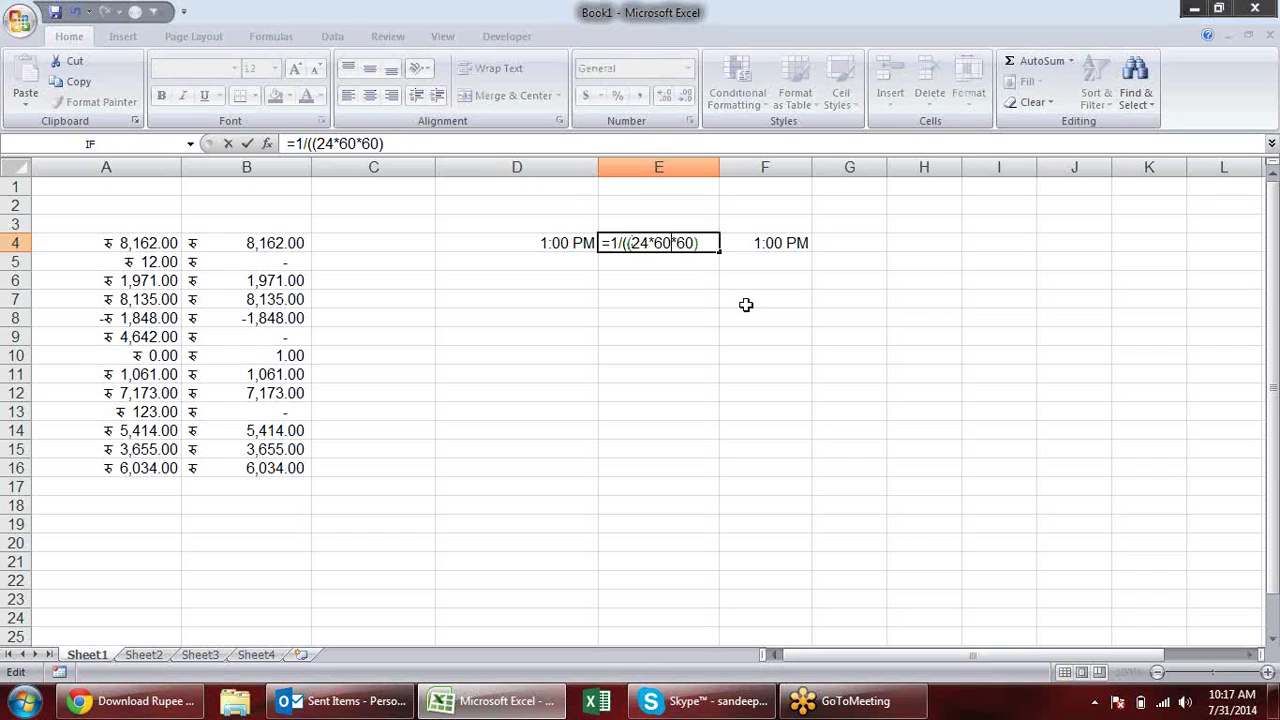
pyautogui.write(')')
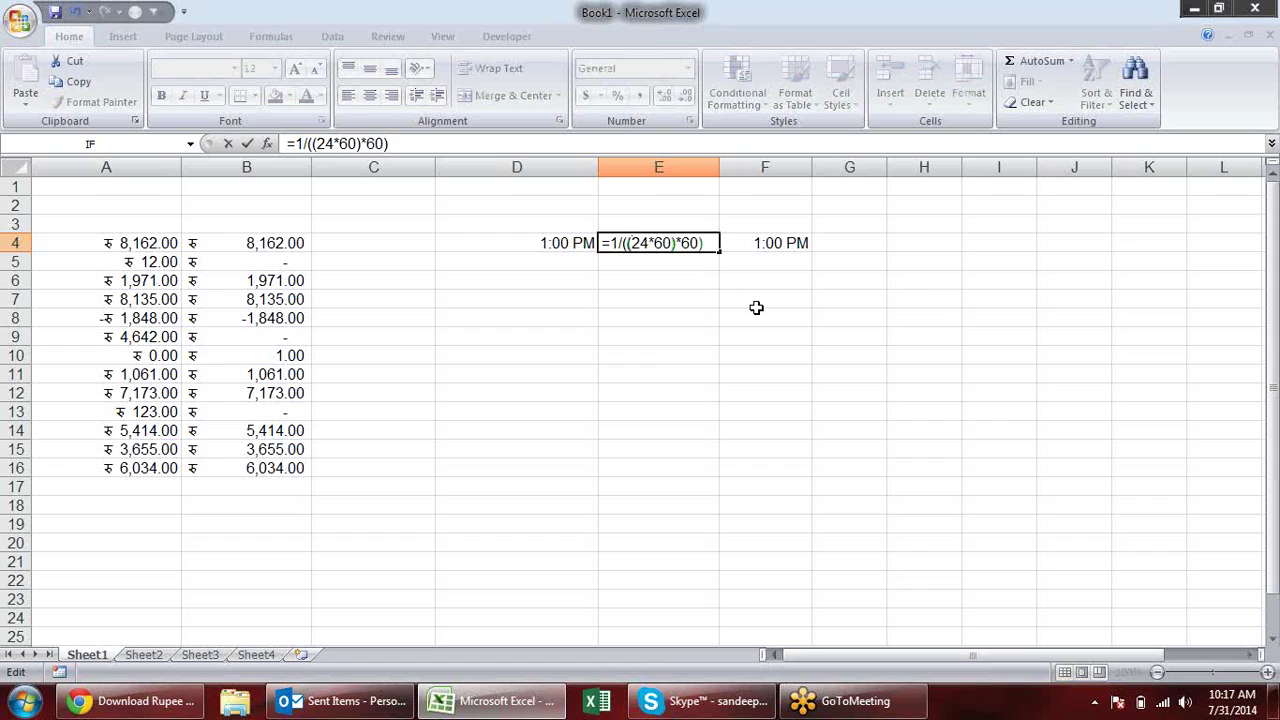
pyautogui.press('Return')
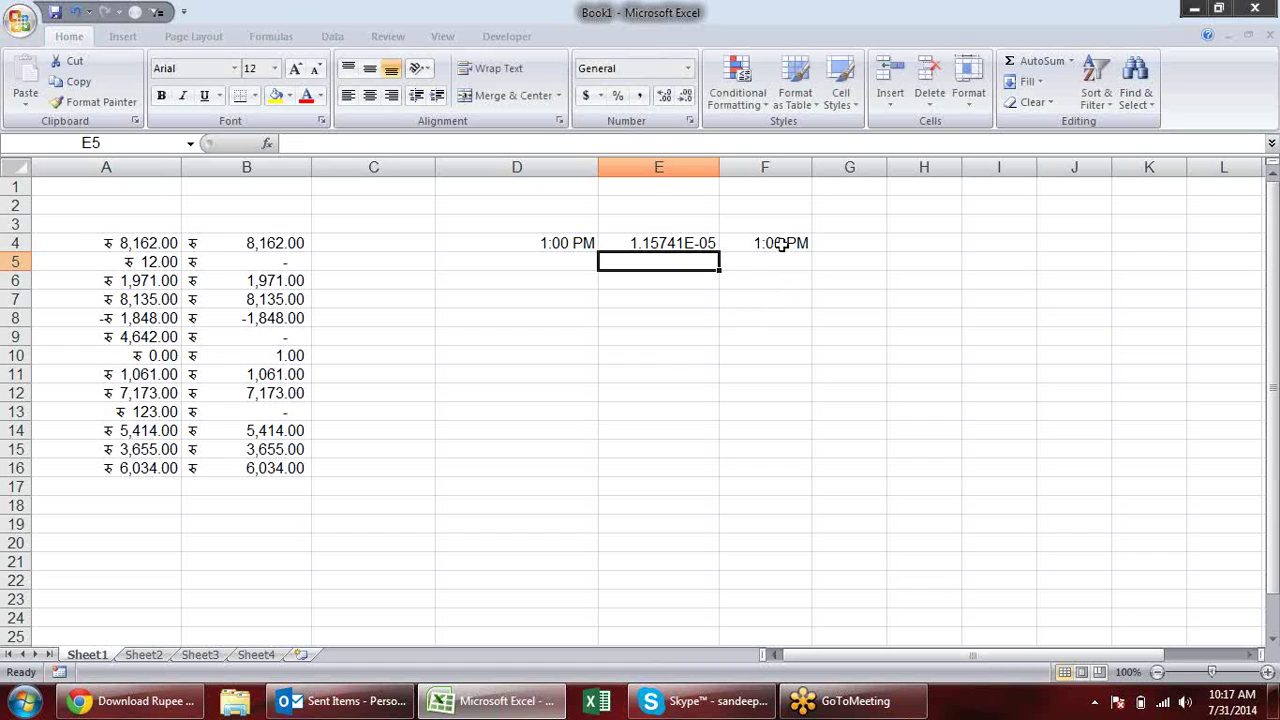
# Check the start time in D4 and the sum formula in F4 without changing them.
pyautogui.click(779, 244)
pyautogui.doubleClick(590, 243)
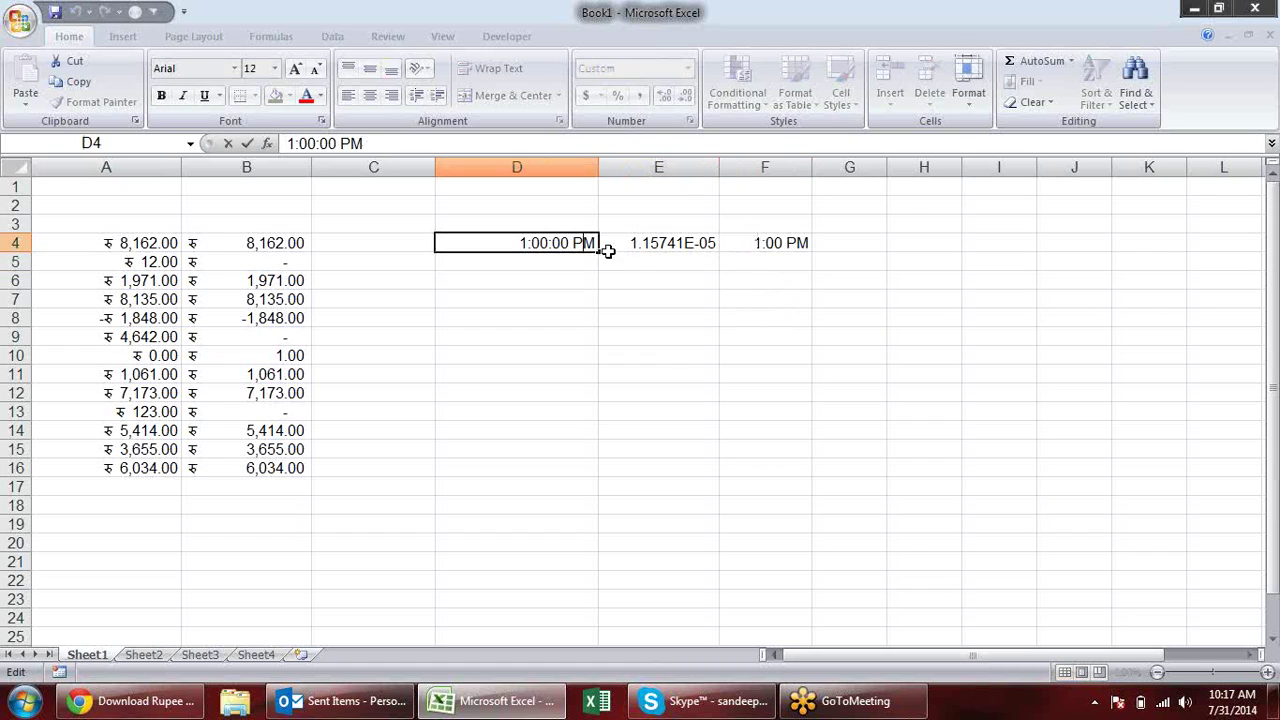
pyautogui.click(790, 243)
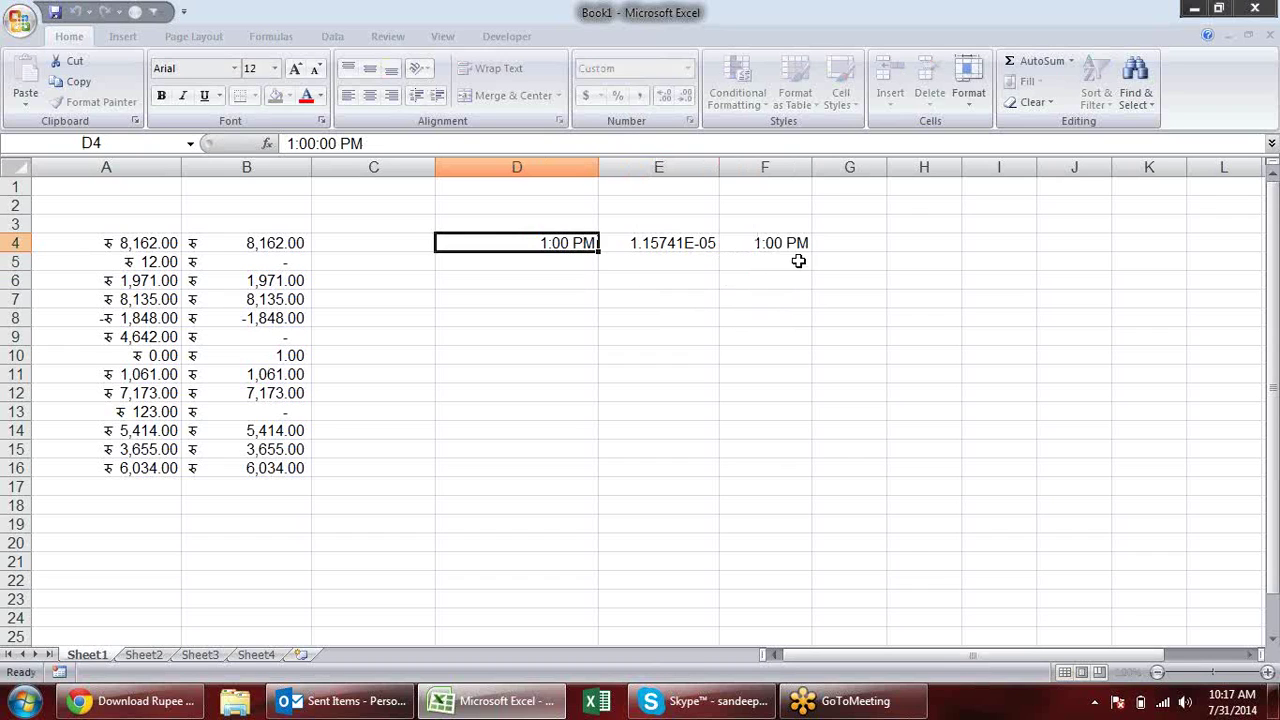
pyautogui.doubleClick(790, 243)
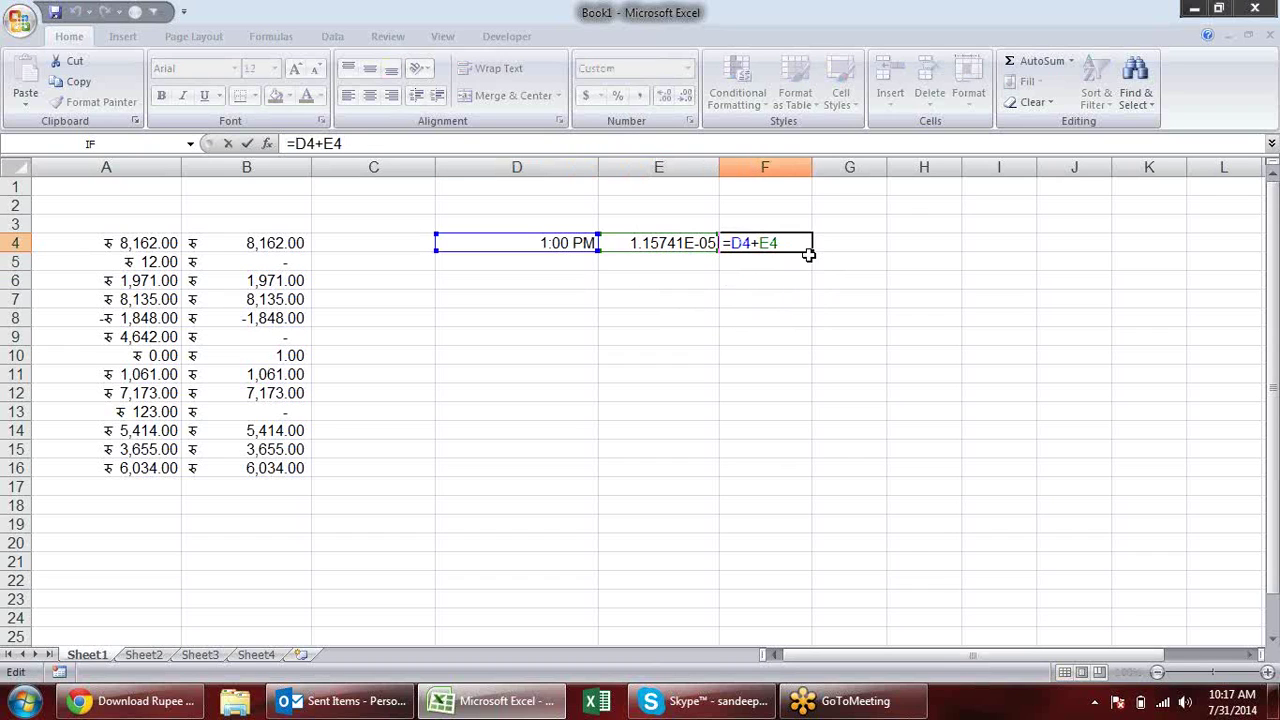
pyautogui.click(806, 284)
# Apply the 37:30:55 Time format to F4 so the sum reads 13:00:01.
pyautogui.click(787, 244)
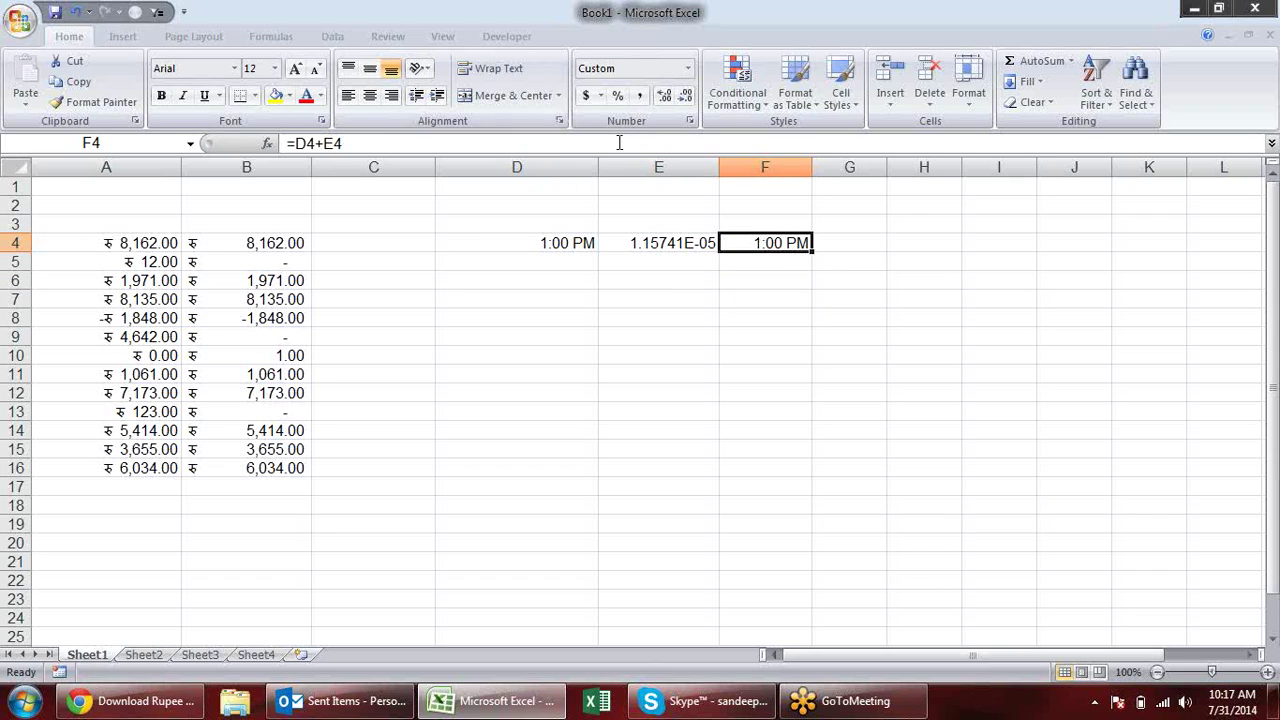
pyautogui.click(689, 120)
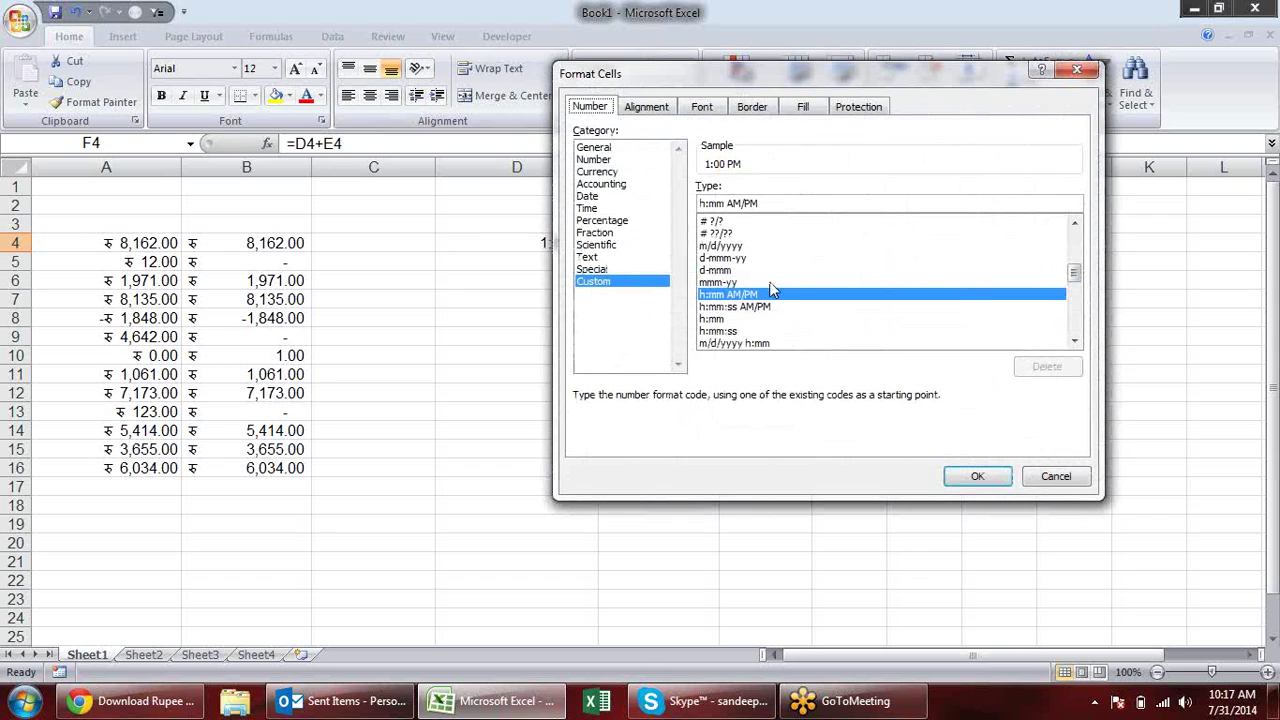
pyautogui.click(605, 209)
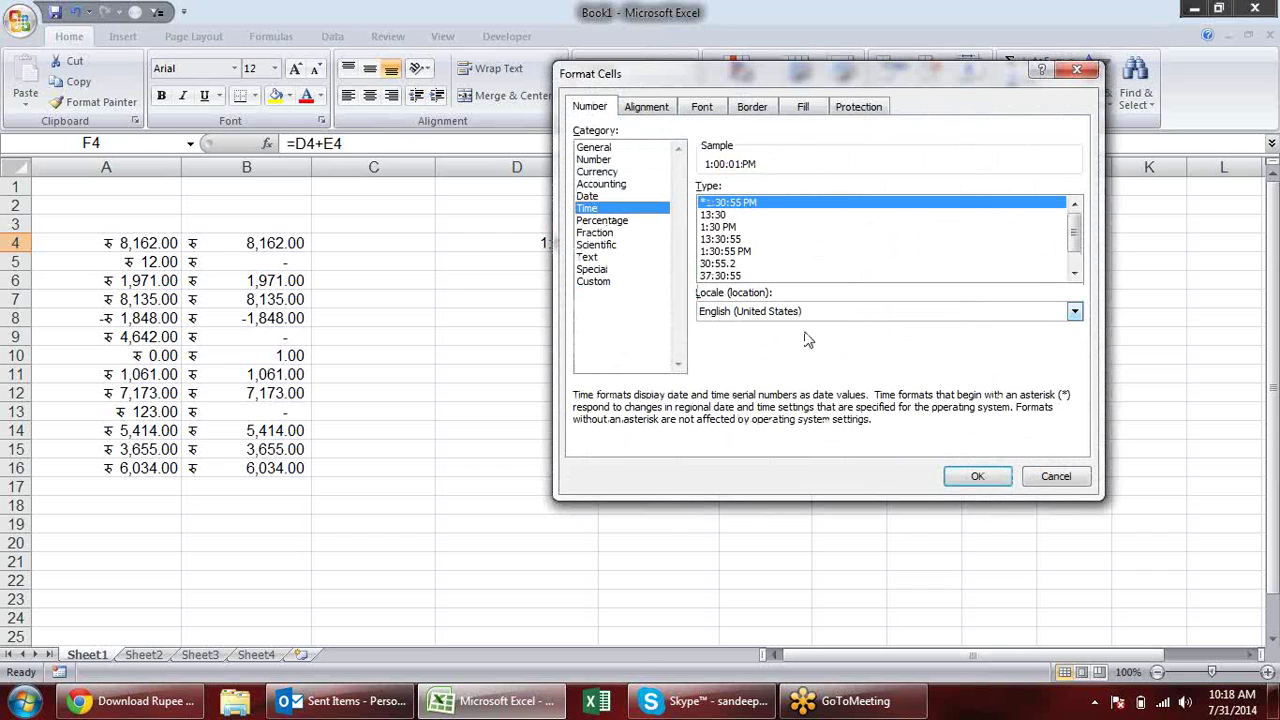
pyautogui.click(730, 275)
pyautogui.click(992, 475)
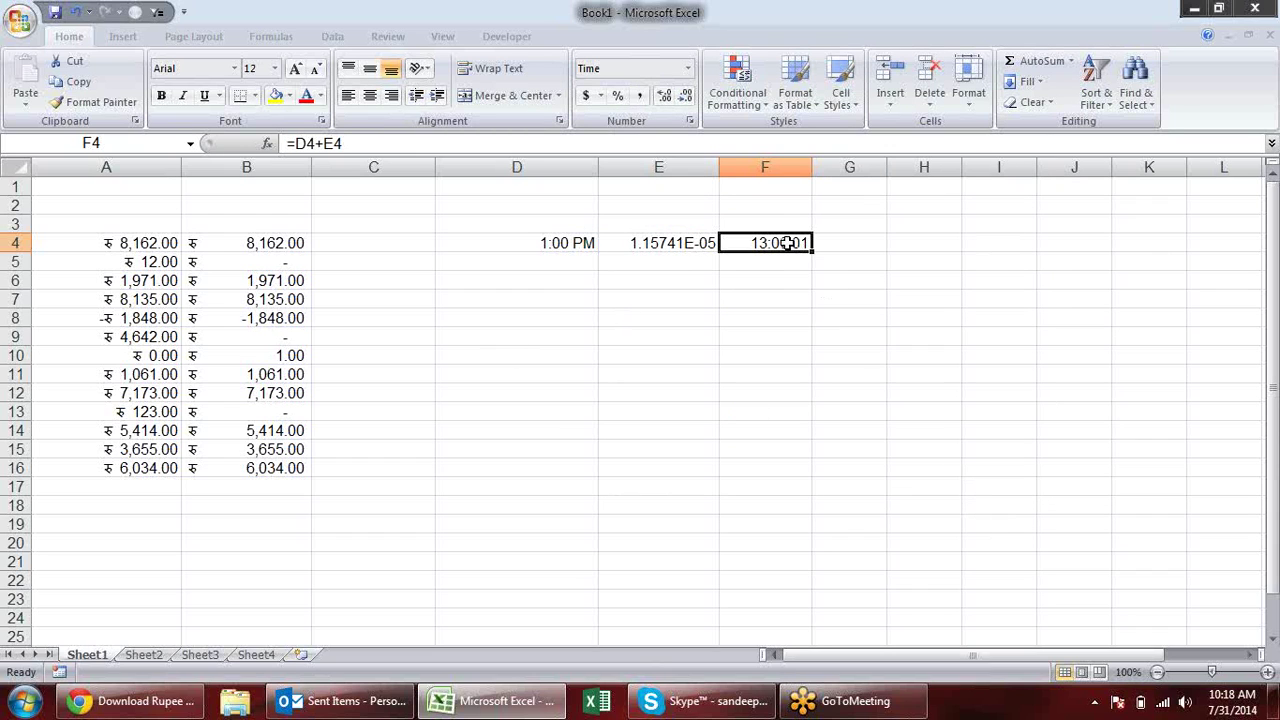
# Clear the time values and their formatting from D4:F4, resetting them to General.
pyautogui.click(765, 374)
pyautogui.moveTo(594, 245); pyautogui.dragTo(785, 243)
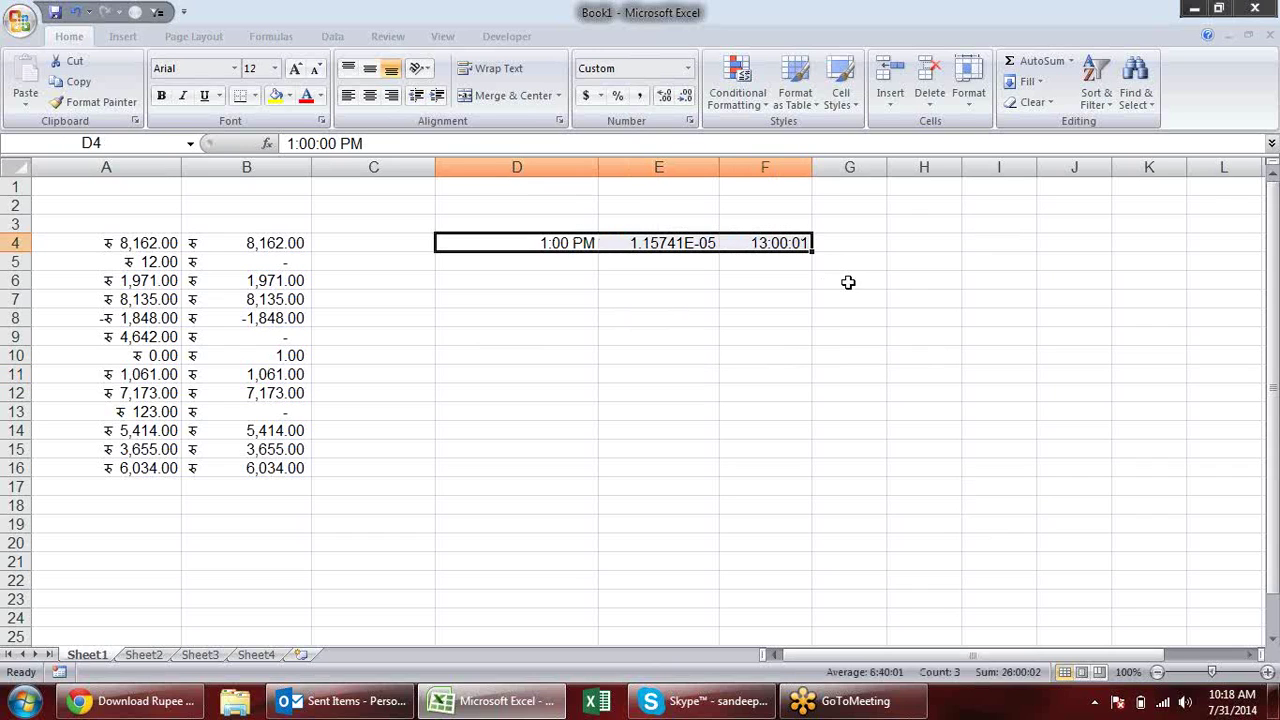
pyautogui.hotkey('alt', 'e')
pyautogui.hotkey('ctrl', 'shift', '~')
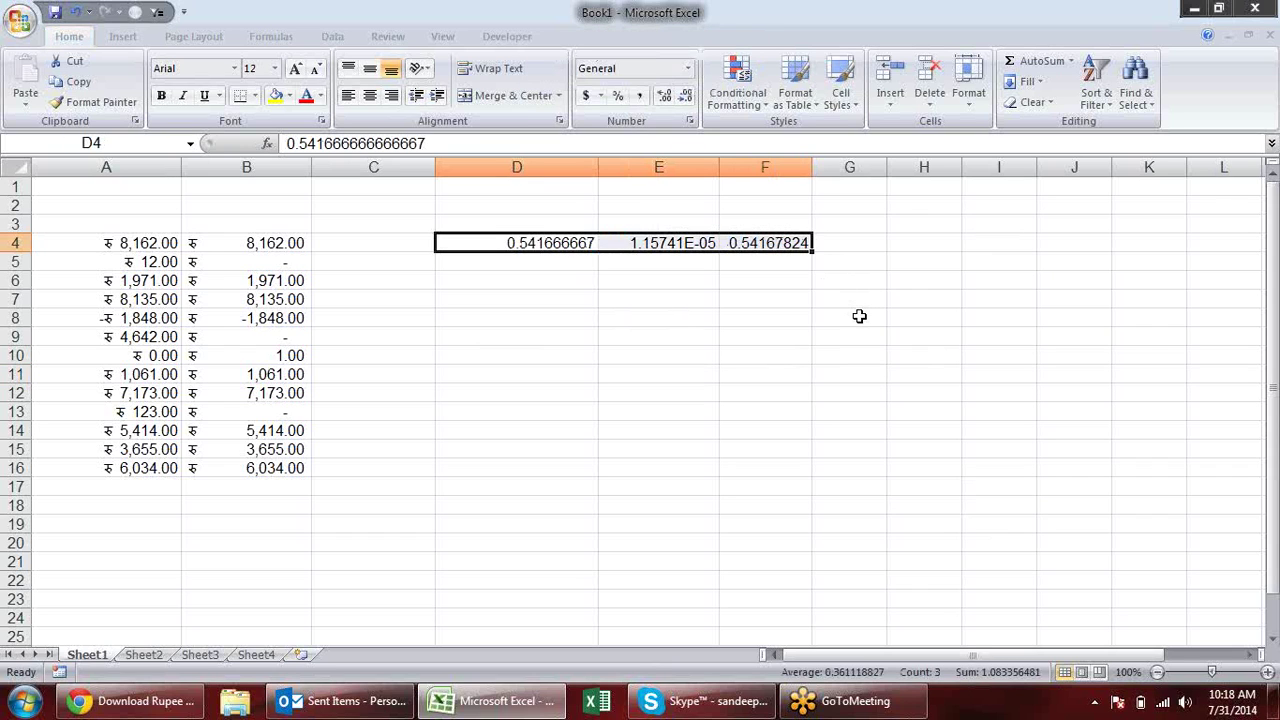
pyautogui.press('Delete')
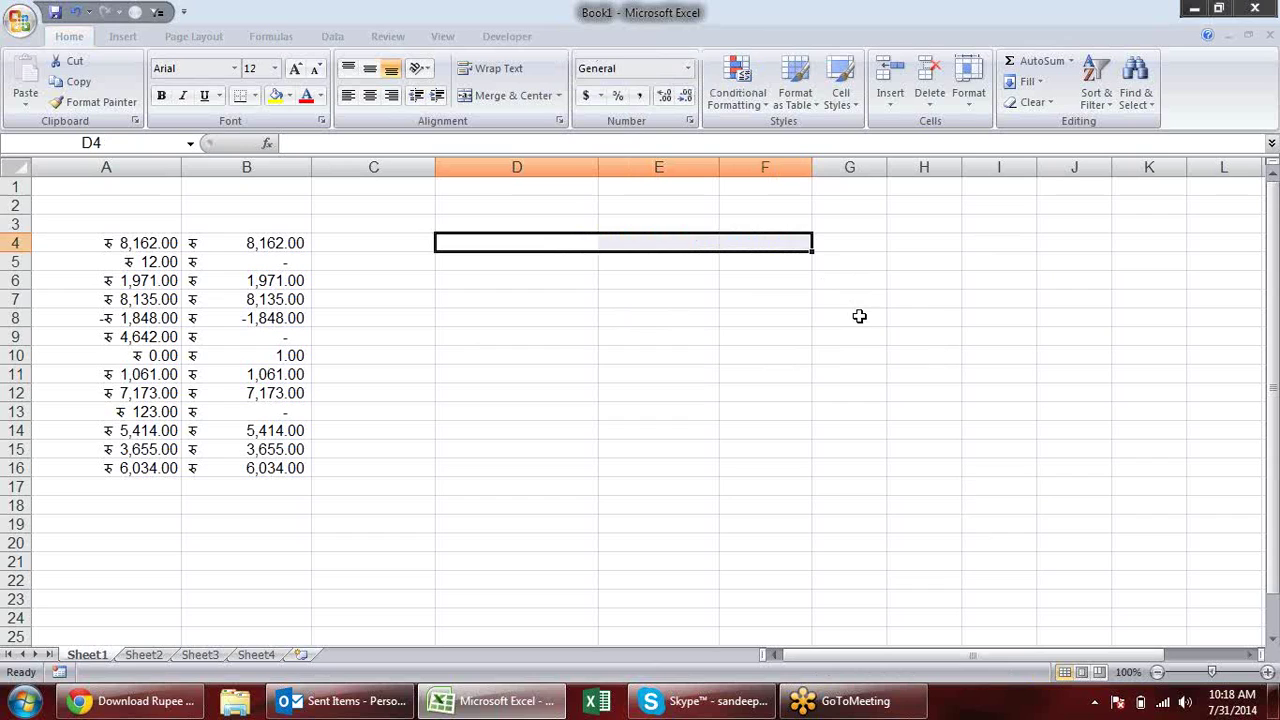
pyautogui.click(757, 305)
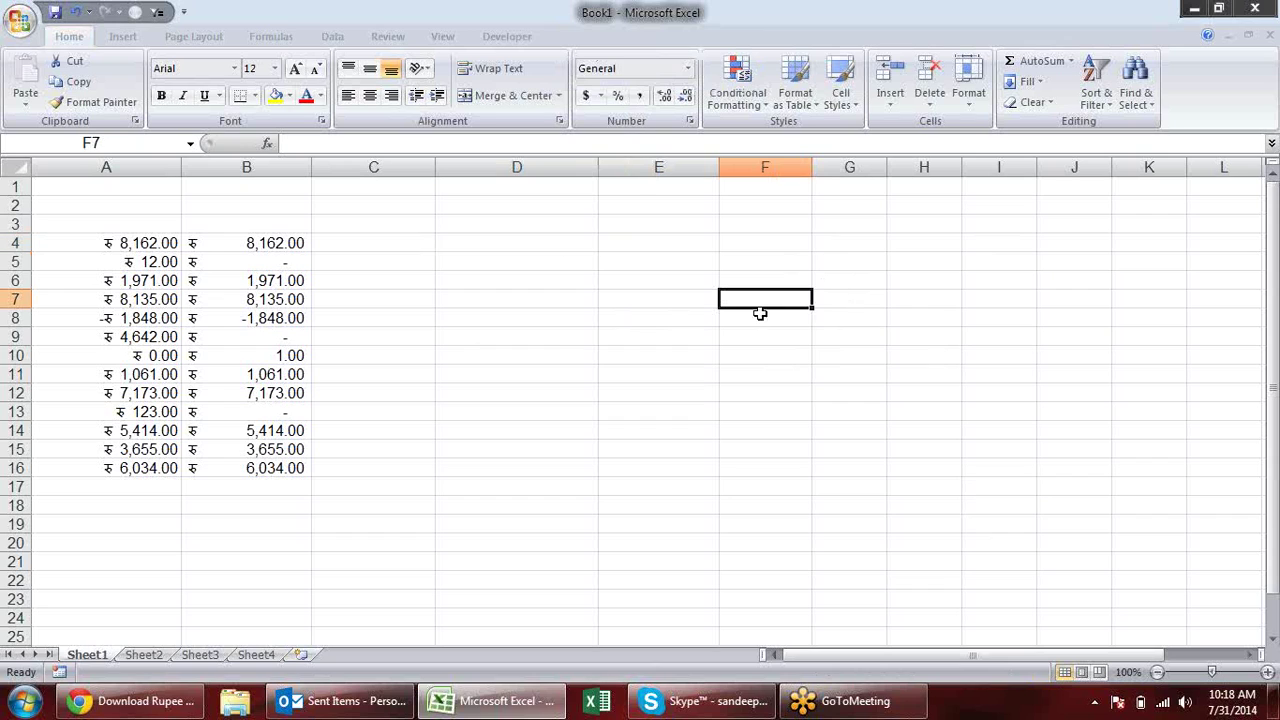
# Enter 250 in D4 and 500 in E4.
pyautogui.click(452, 245)
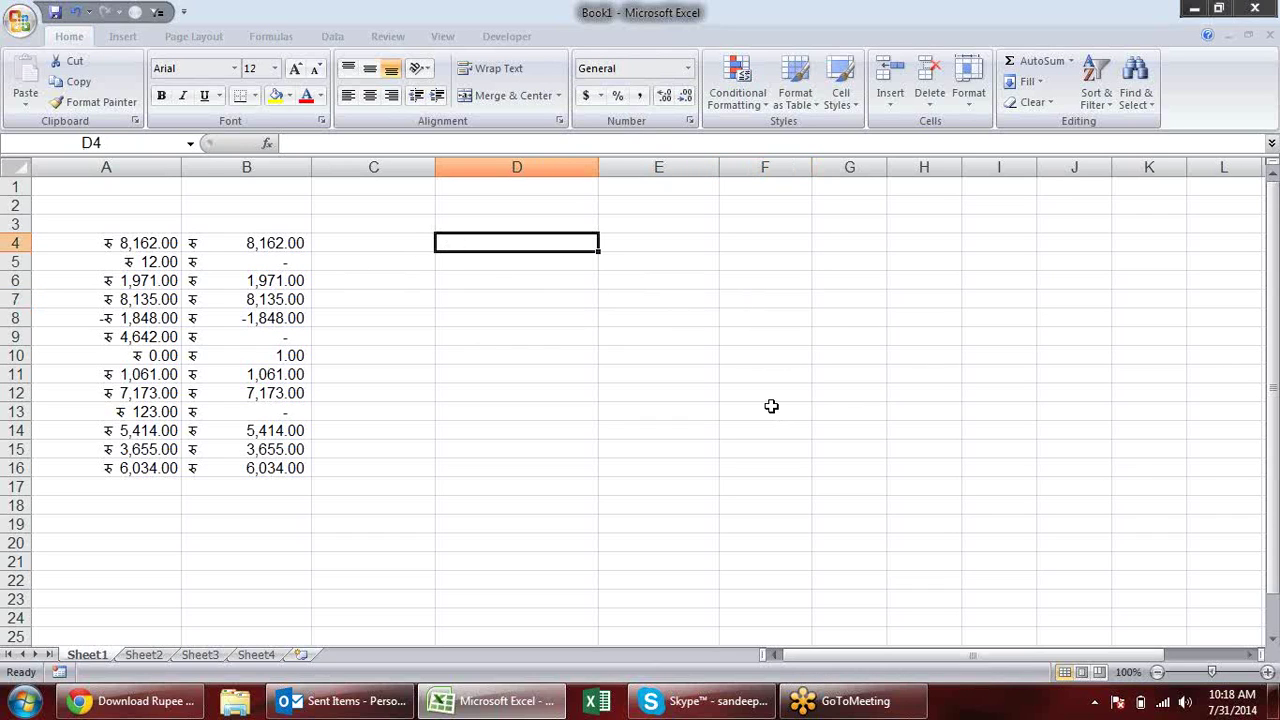
pyautogui.write('1')
pyautogui.press('Return')
pyautogui.press('Up')
pyautogui.write('250')
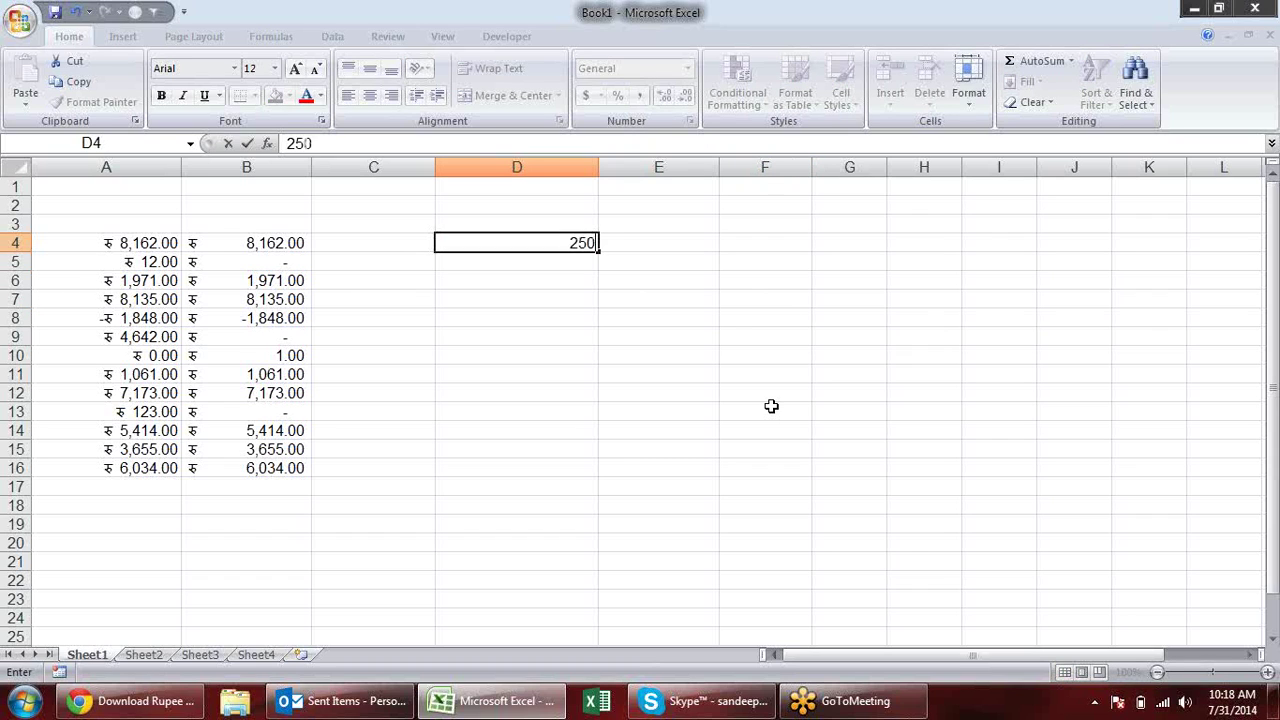
pyautogui.press('Return')
pyautogui.press('Up')
pyautogui.press('Right')
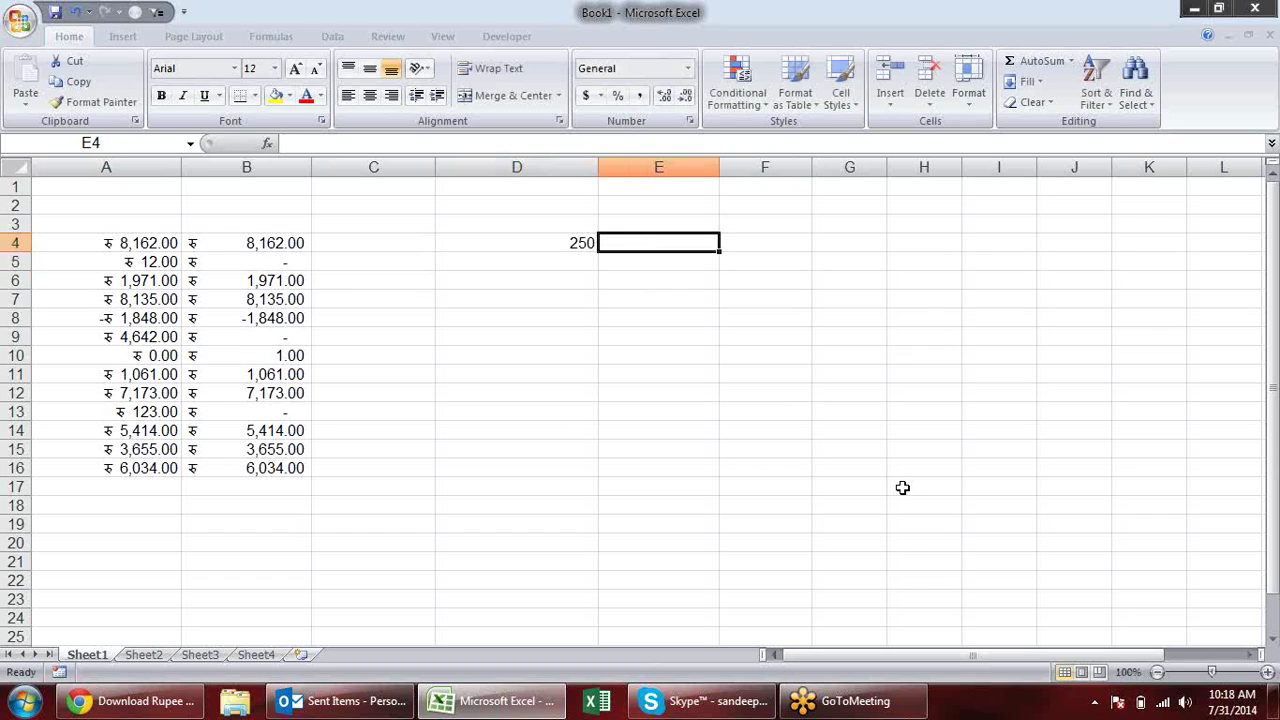
pyautogui.write('5000')
pyautogui.press('BackSpace')
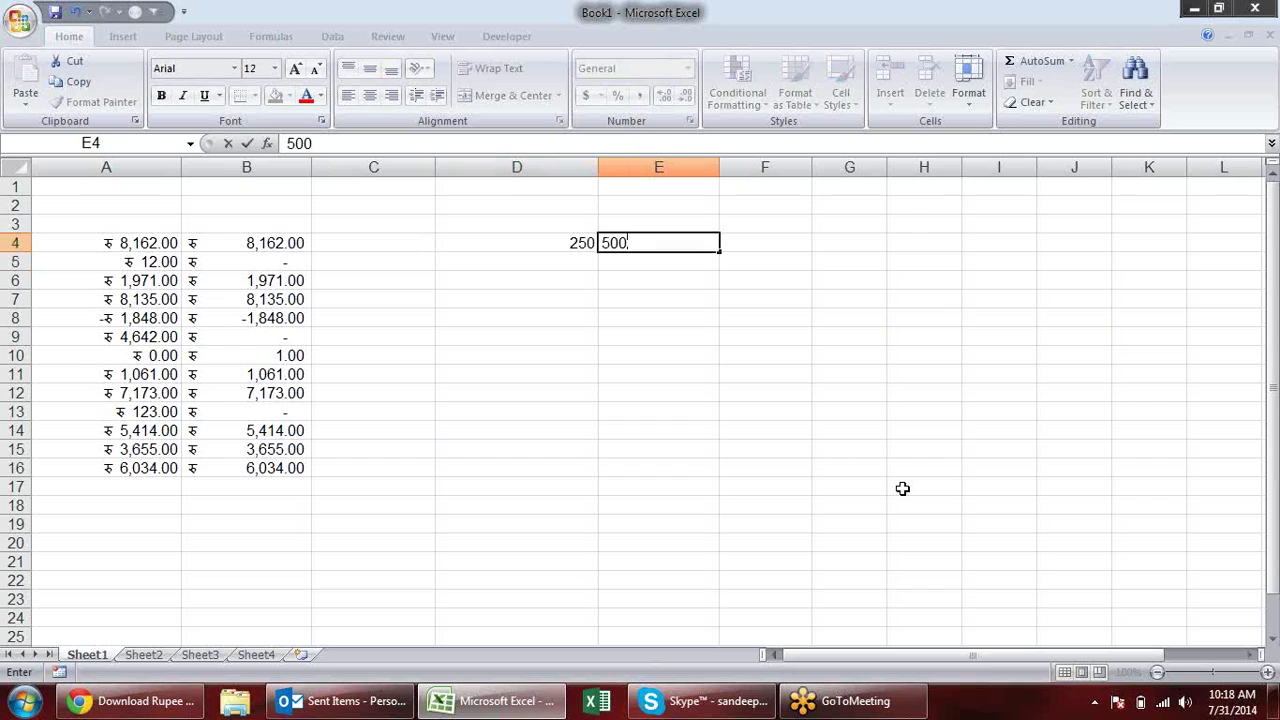
pyautogui.press('Return')
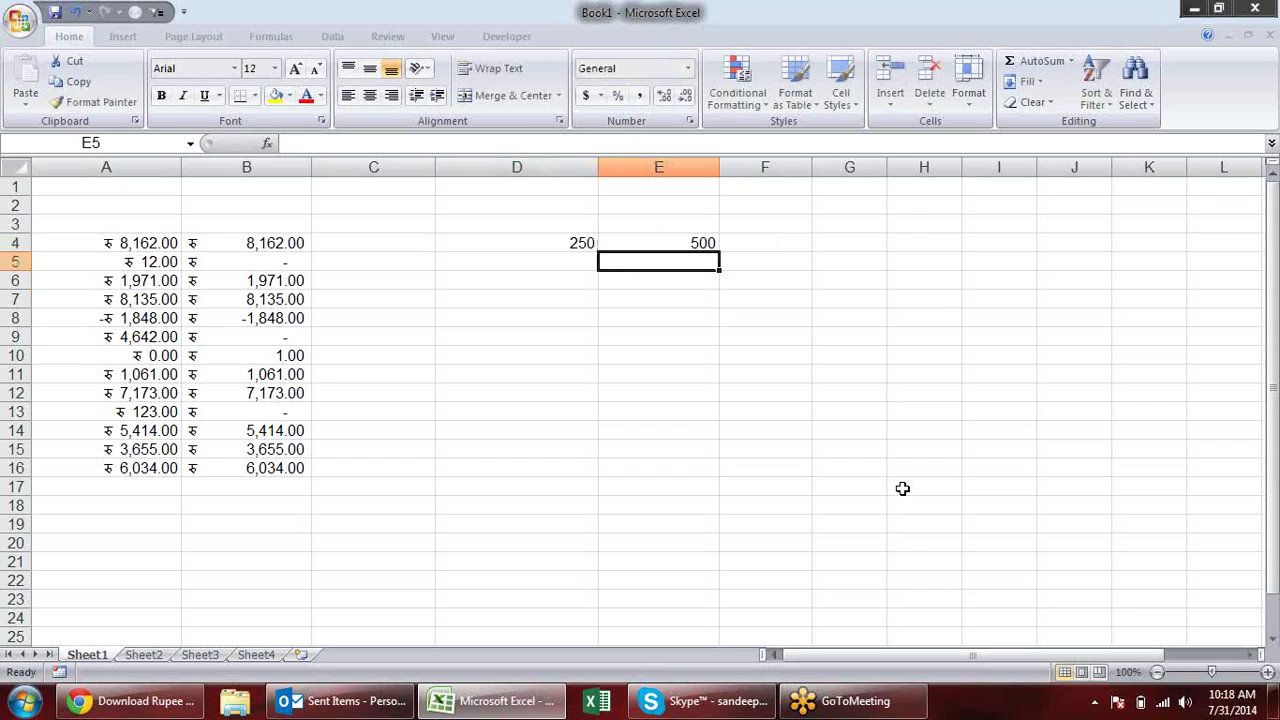
# Enter the formula =D4/E4 in F4 so it shows 0.5.
pyautogui.press('Up')
pyautogui.press('Right')
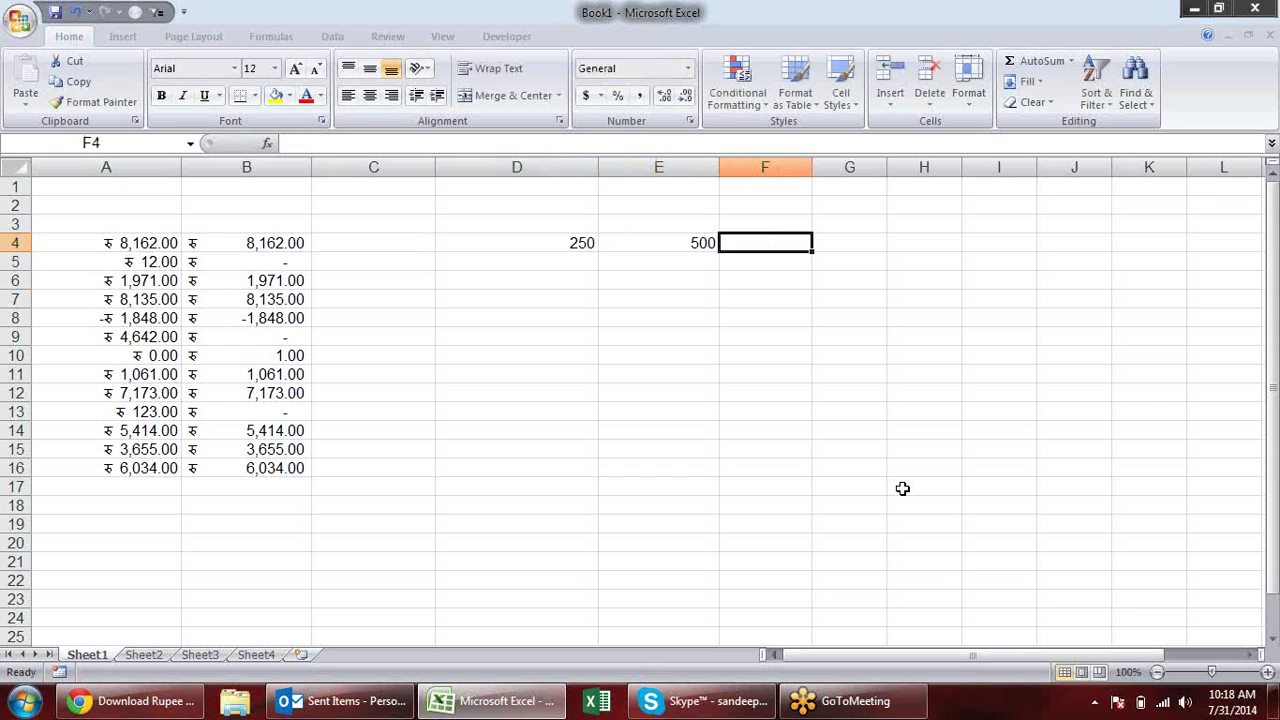
pyautogui.write('=')
pyautogui.press('Left')
pyautogui.press('Left')
pyautogui.write('/')
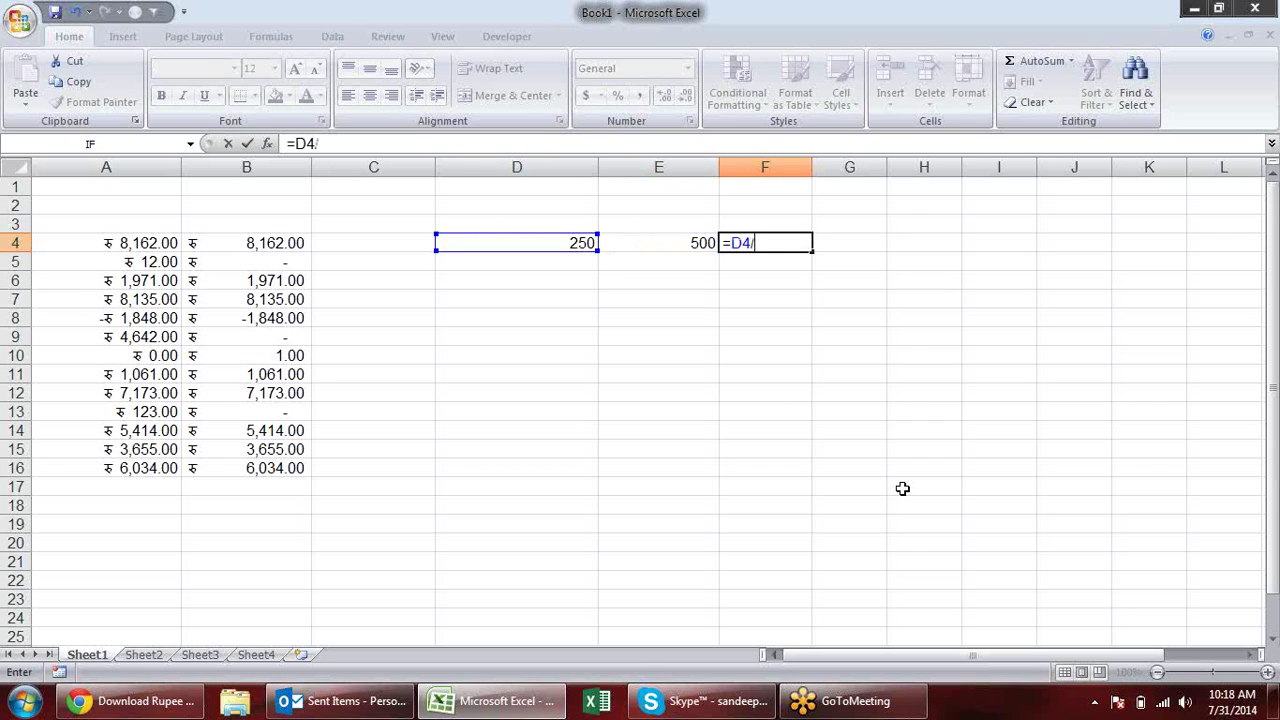
pyautogui.press('Left')
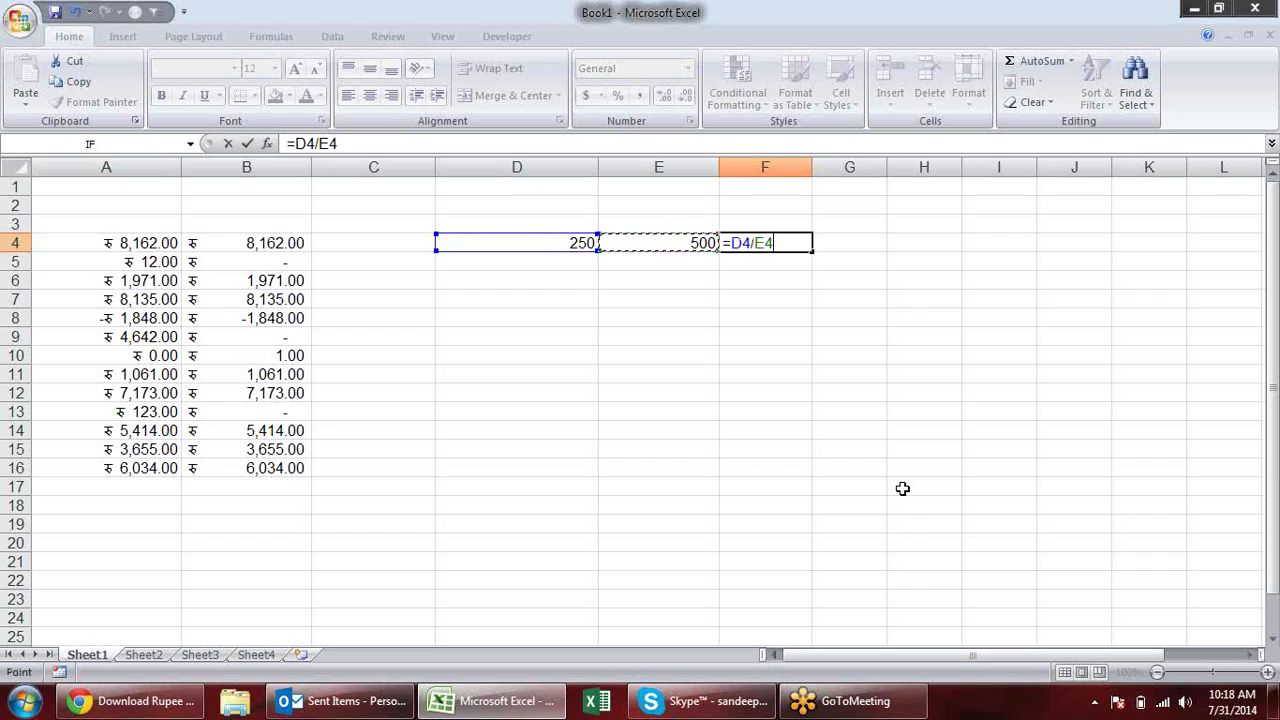
pyautogui.press('Return')
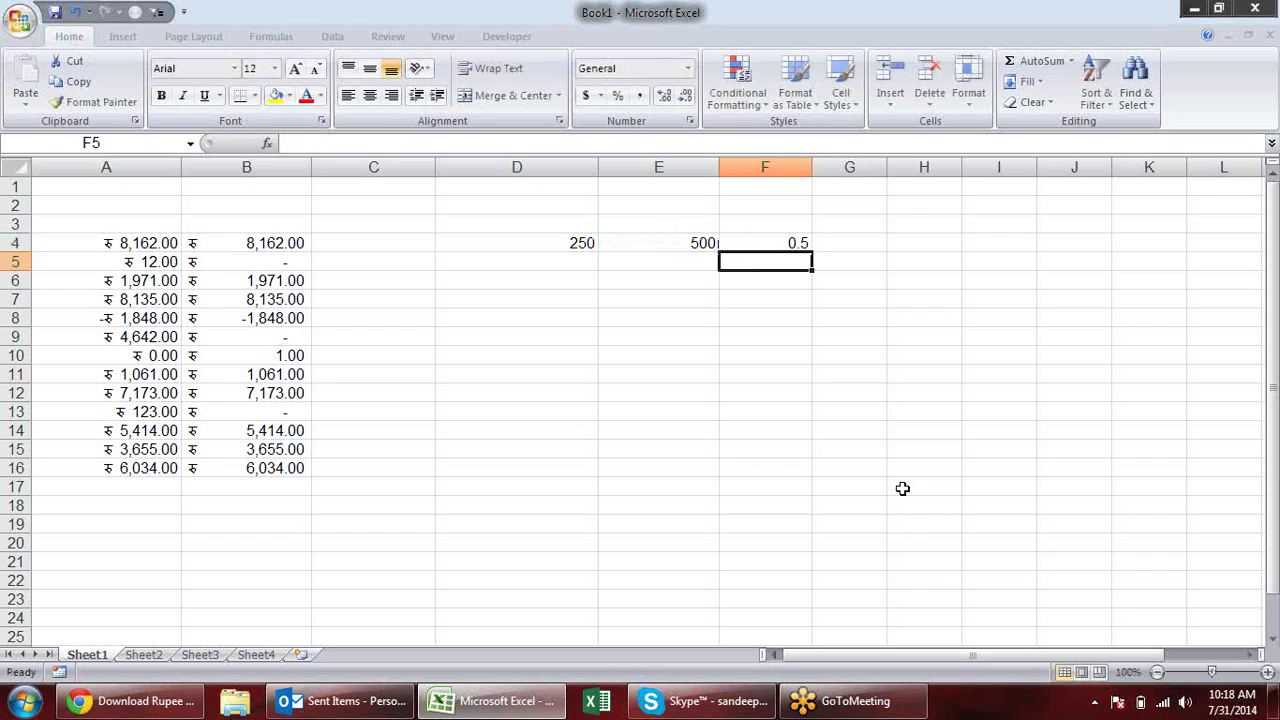
pyautogui.press('Up')
pyautogui.press('Right')
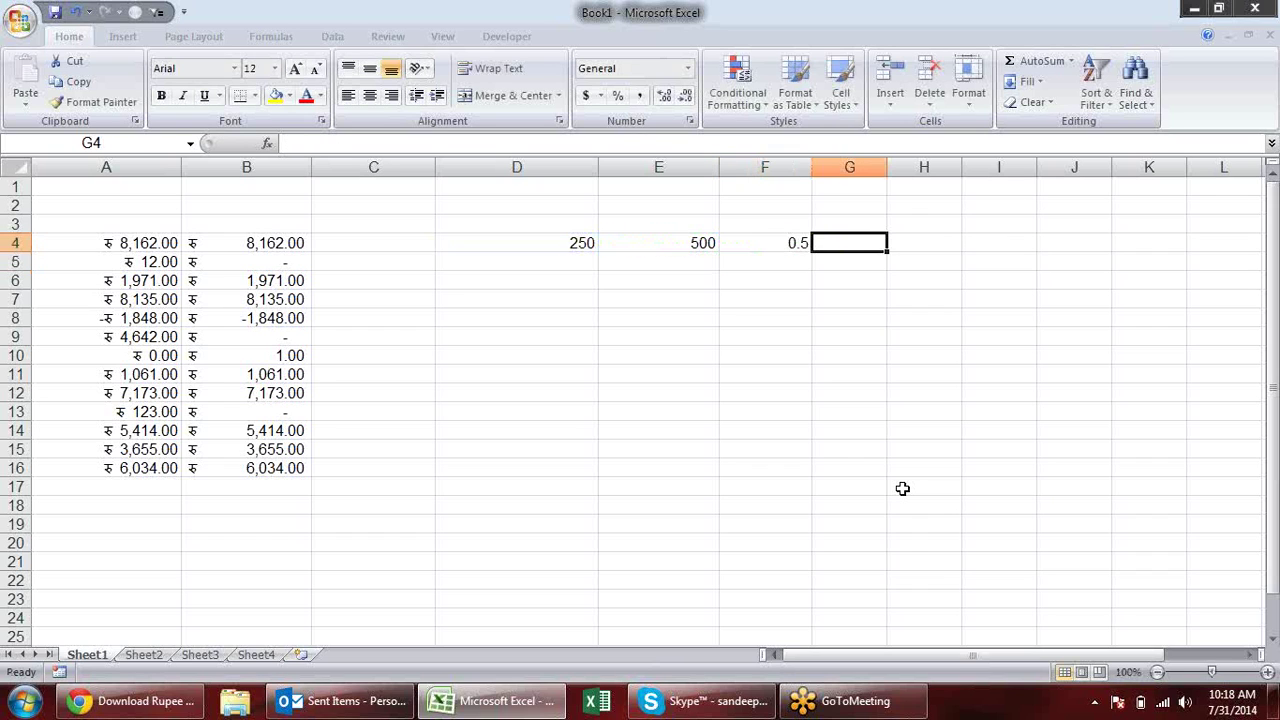
pyautogui.write('*')
pyautogui.press('Left')
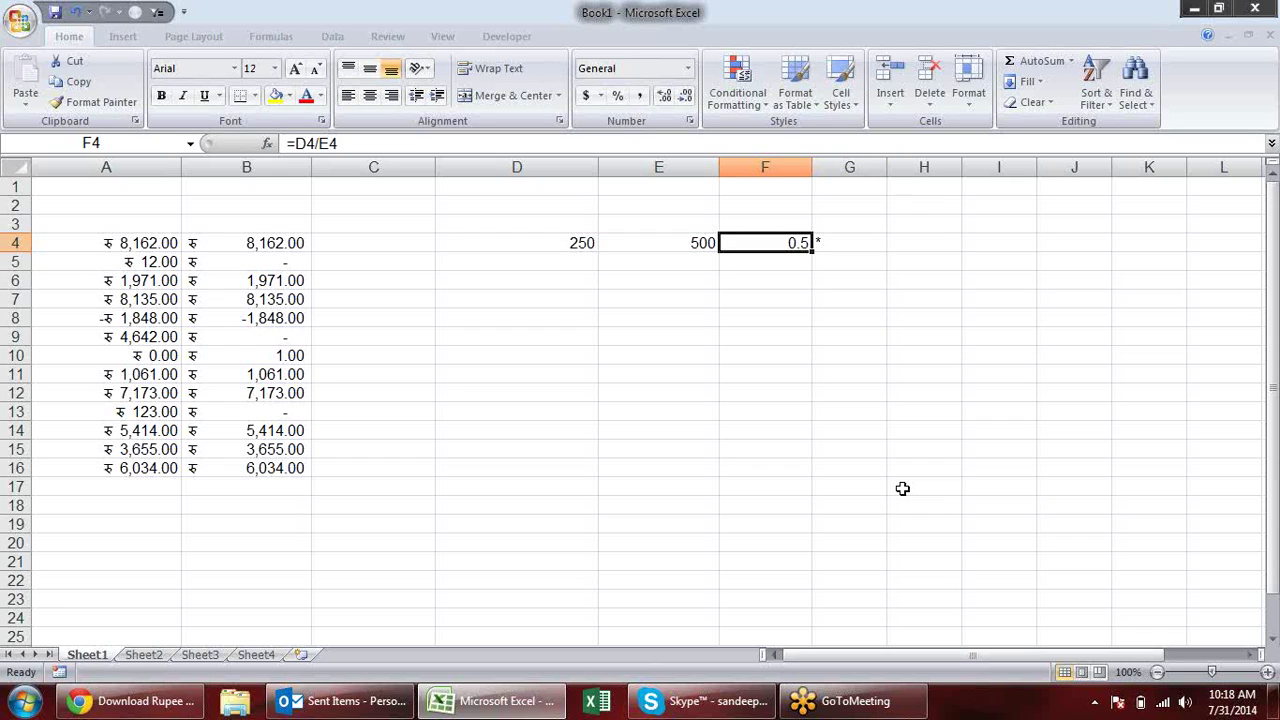
pyautogui.press('Right')
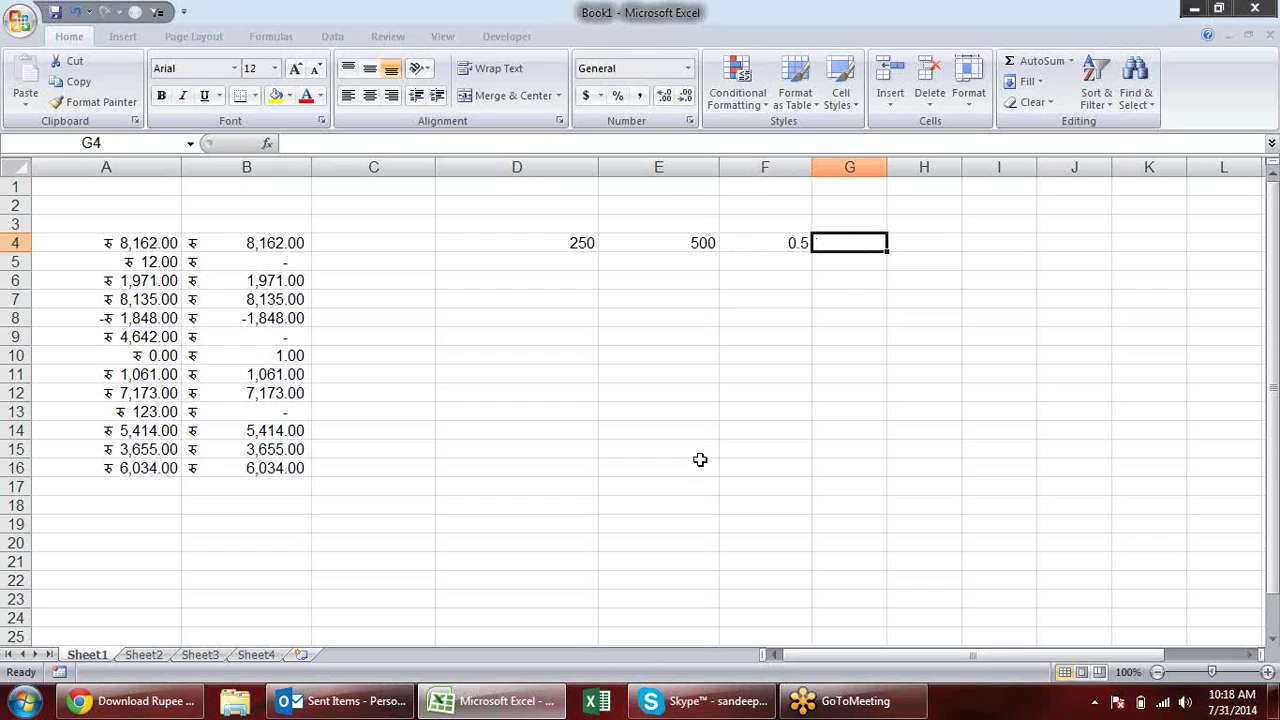
# Show F4's ratio as a percentage, then return it to General format.
pyautogui.click(787, 242)
pyautogui.click(617, 95)
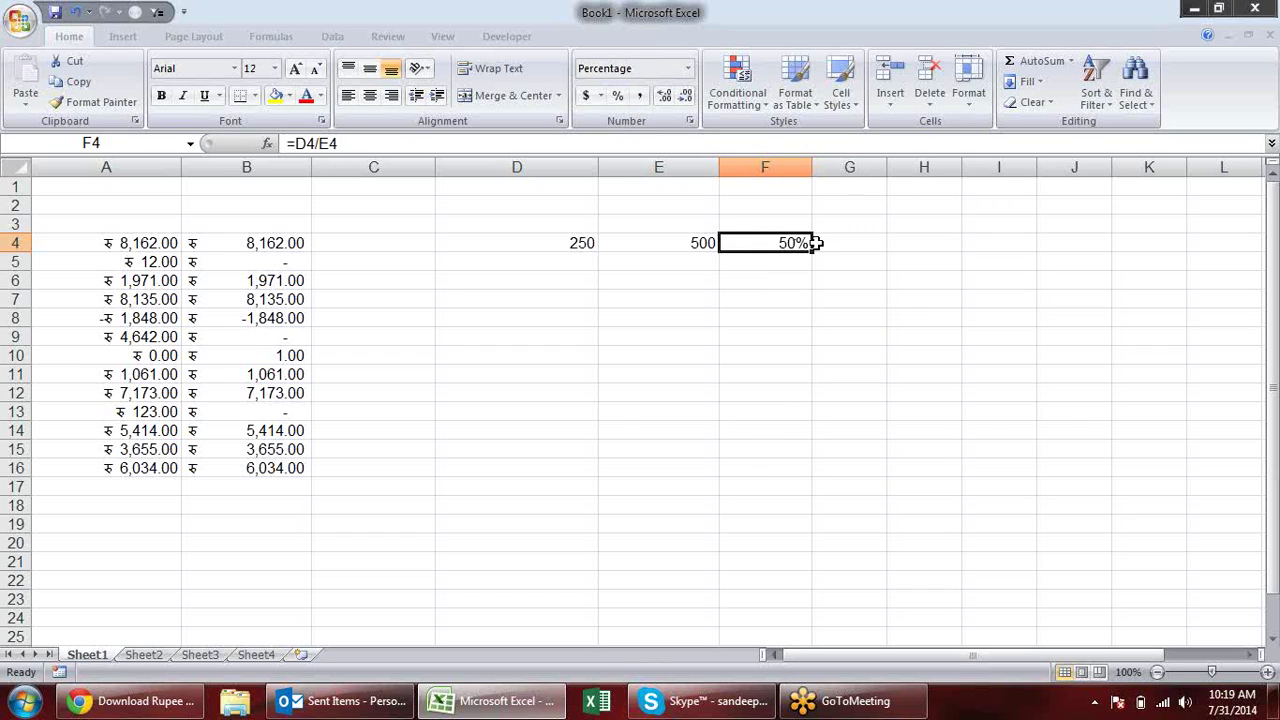
pyautogui.click(688, 68)
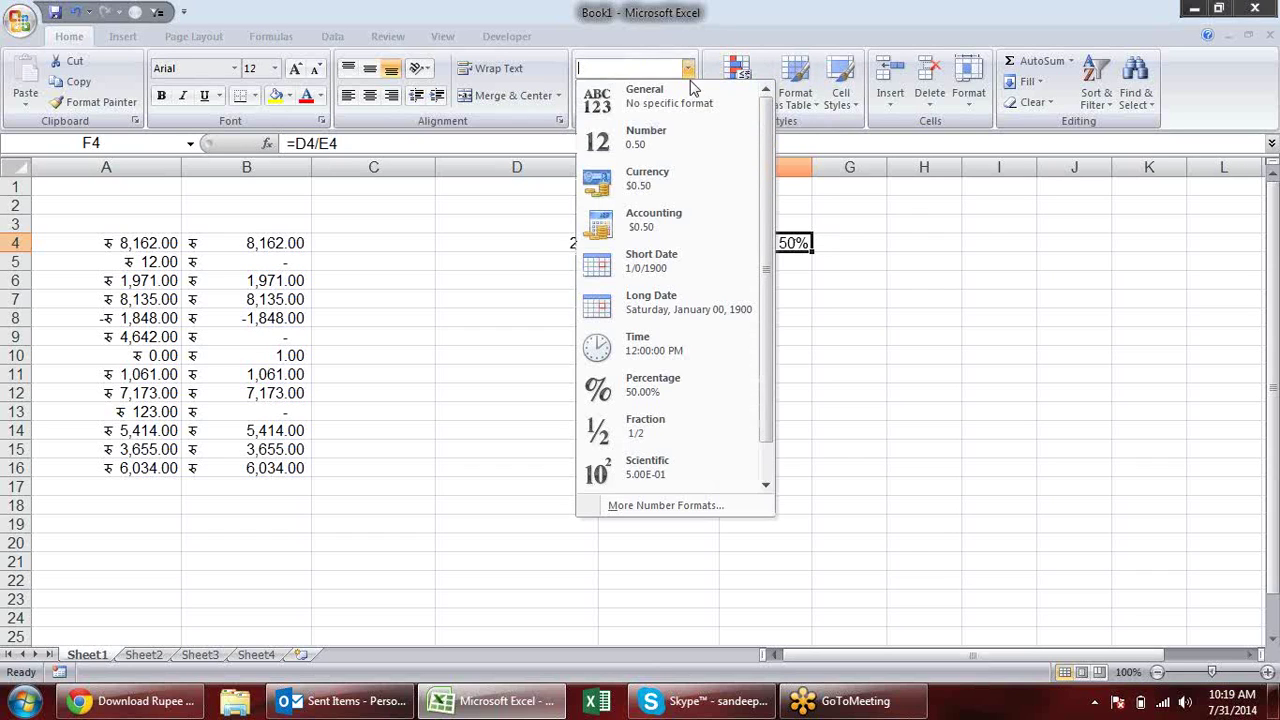
pyautogui.click(688, 120)
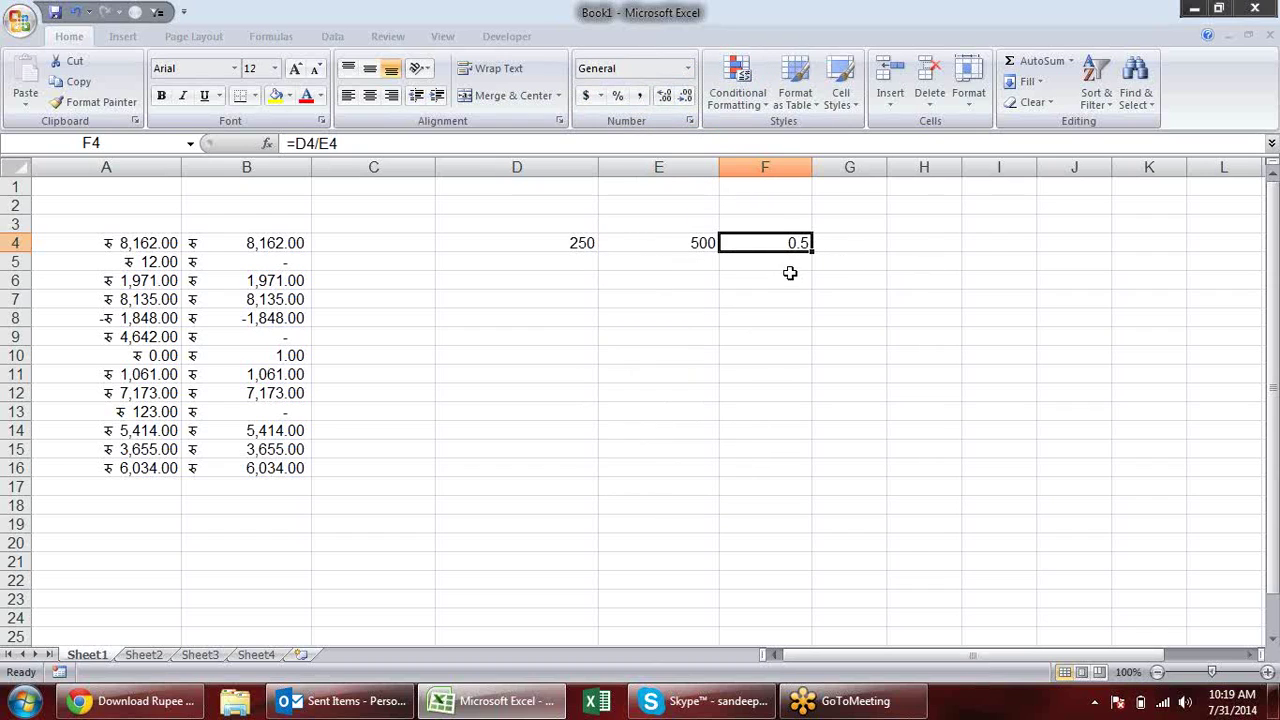
# Enter 25% in F5 using Percent Style.
pyautogui.click(787, 265)
pyautogui.write('1')
pyautogui.press('Return')
pyautogui.press('Up')
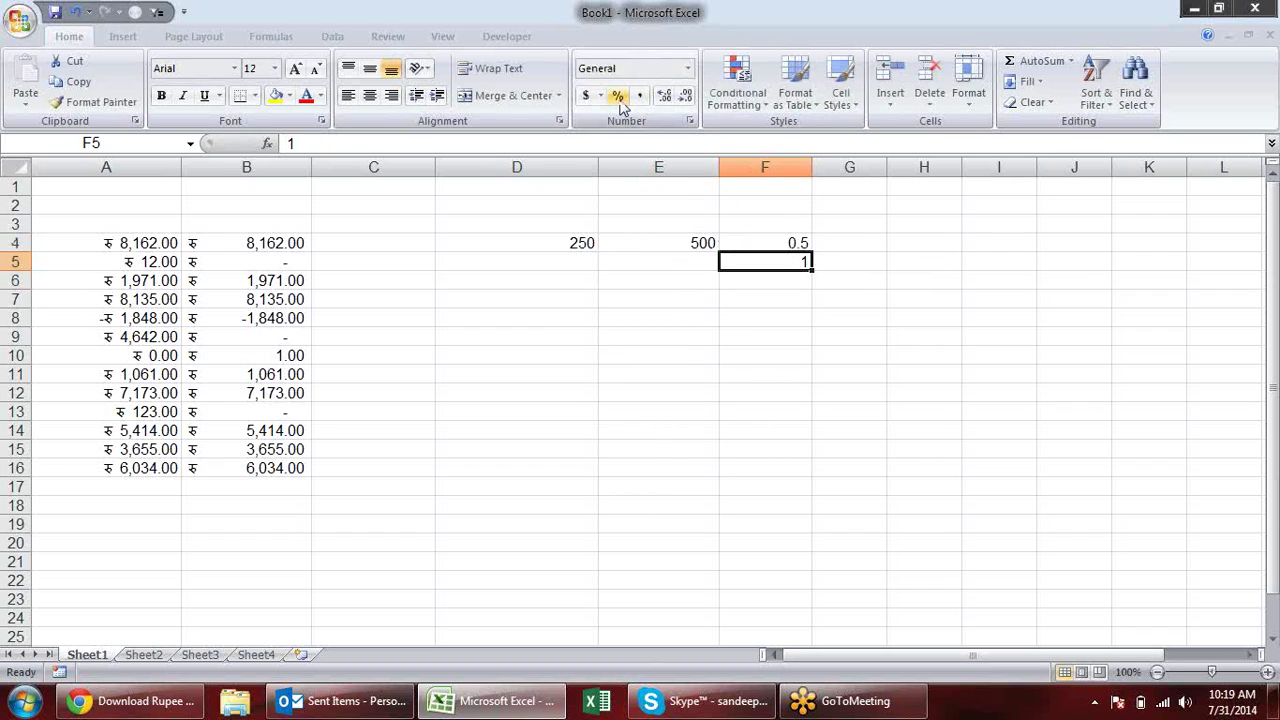
pyautogui.click(617, 95)
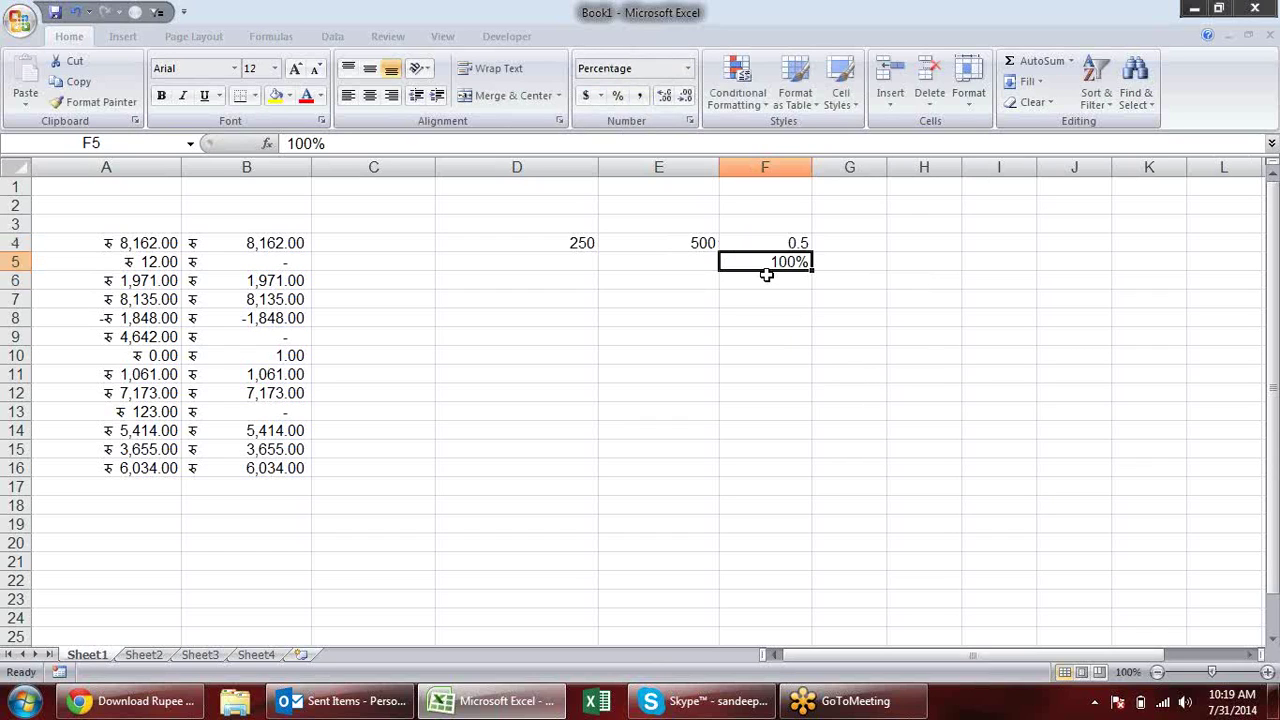
pyautogui.write('2')
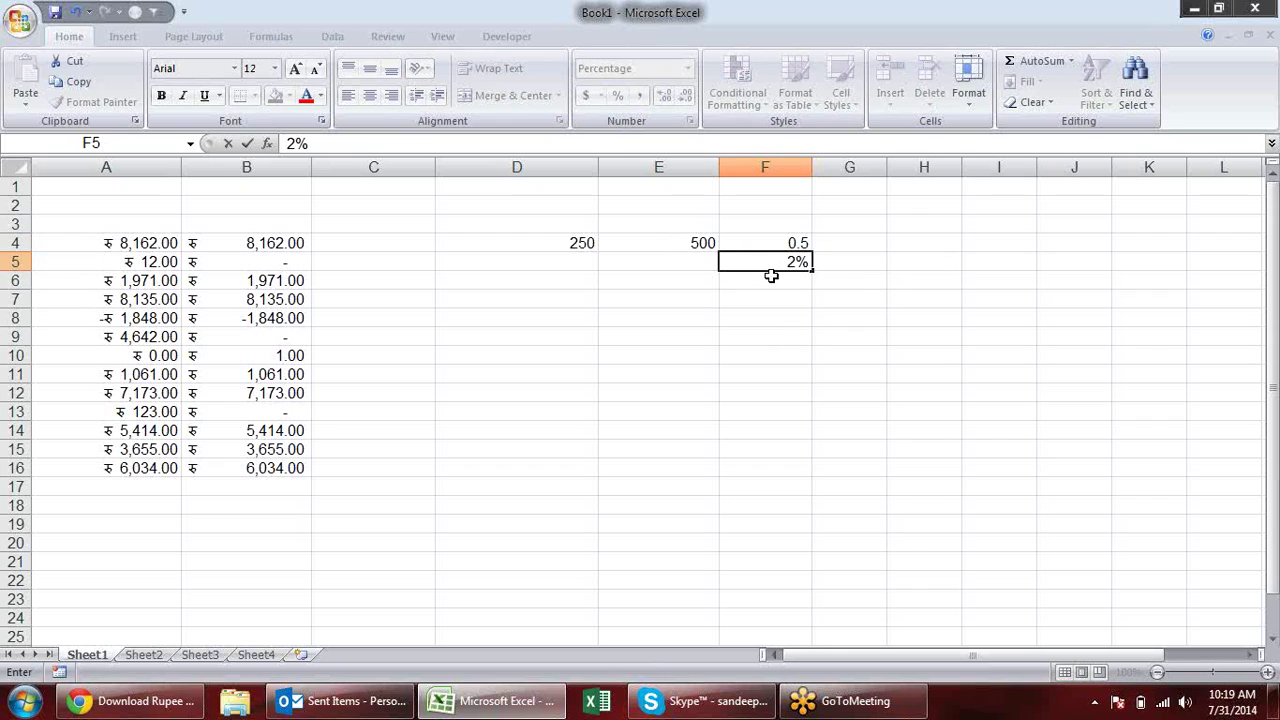
pyautogui.write('5')
pyautogui.press('Return')
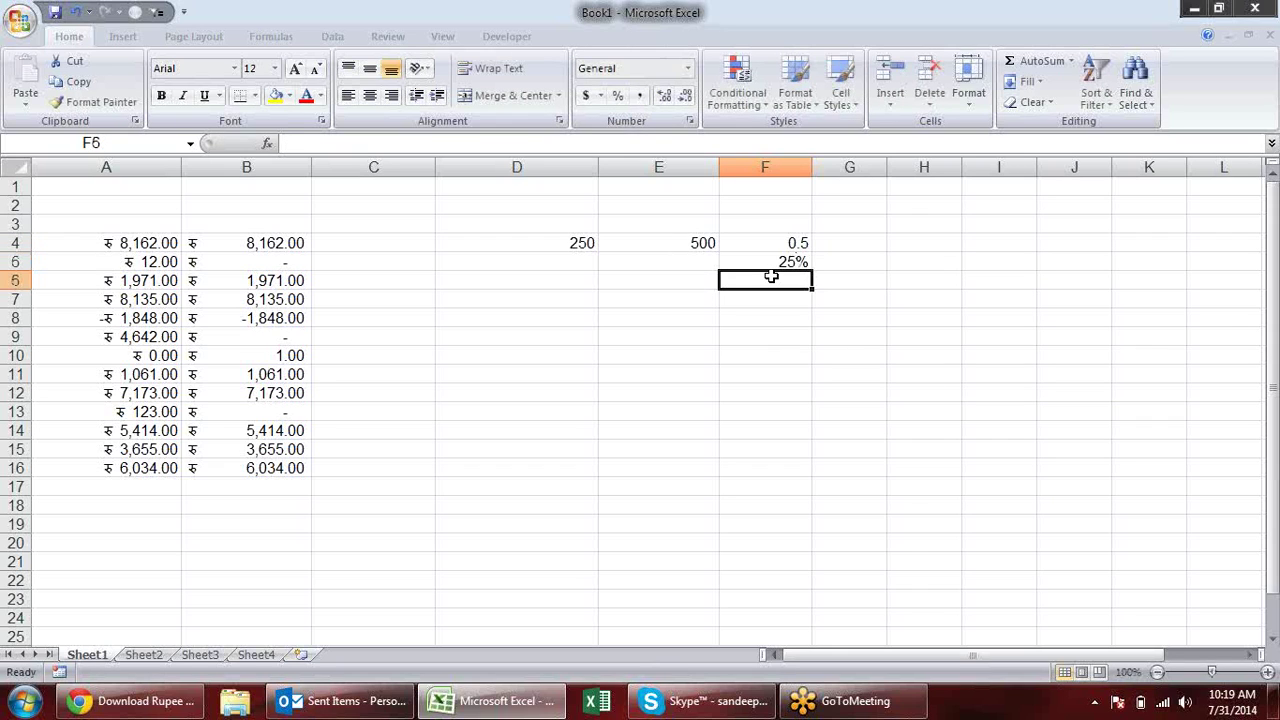
# Switch F5 to General format so it shows 0.25.
pyautogui.write('1')
pyautogui.press('Escape')
pyautogui.press('Up')
pyautogui.rightClick(771, 278)
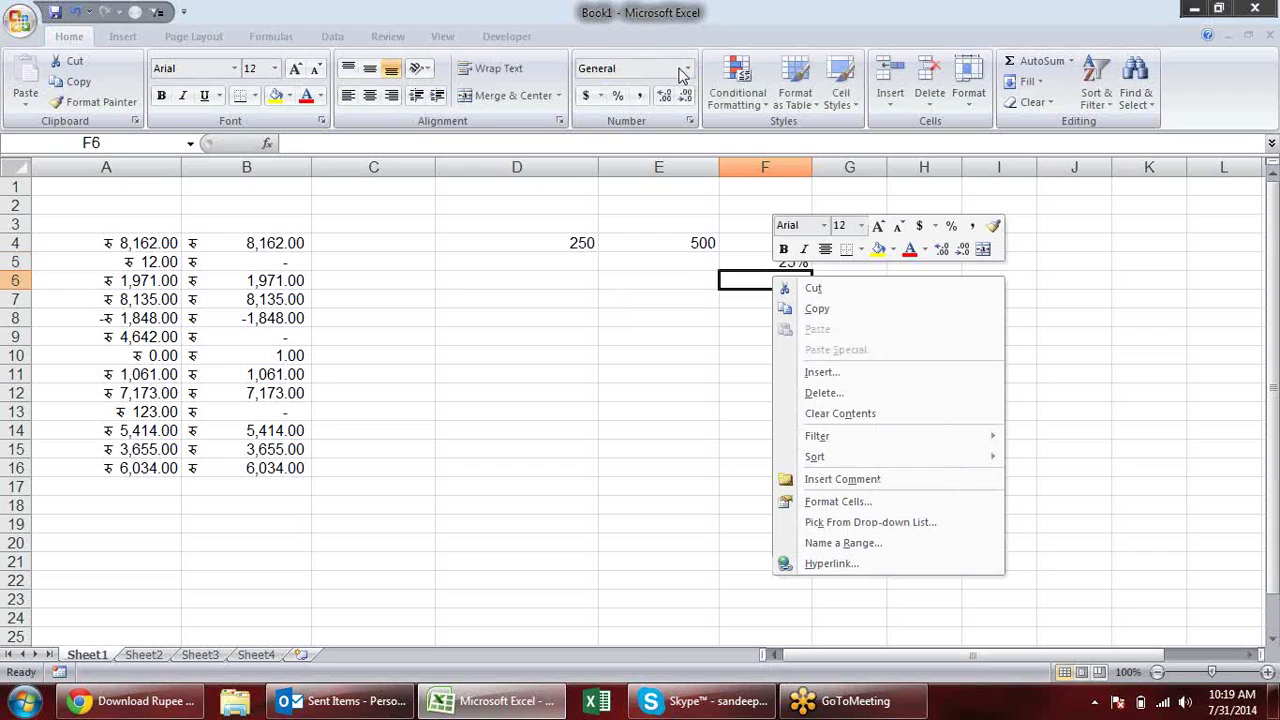
pyautogui.click(618, 98)
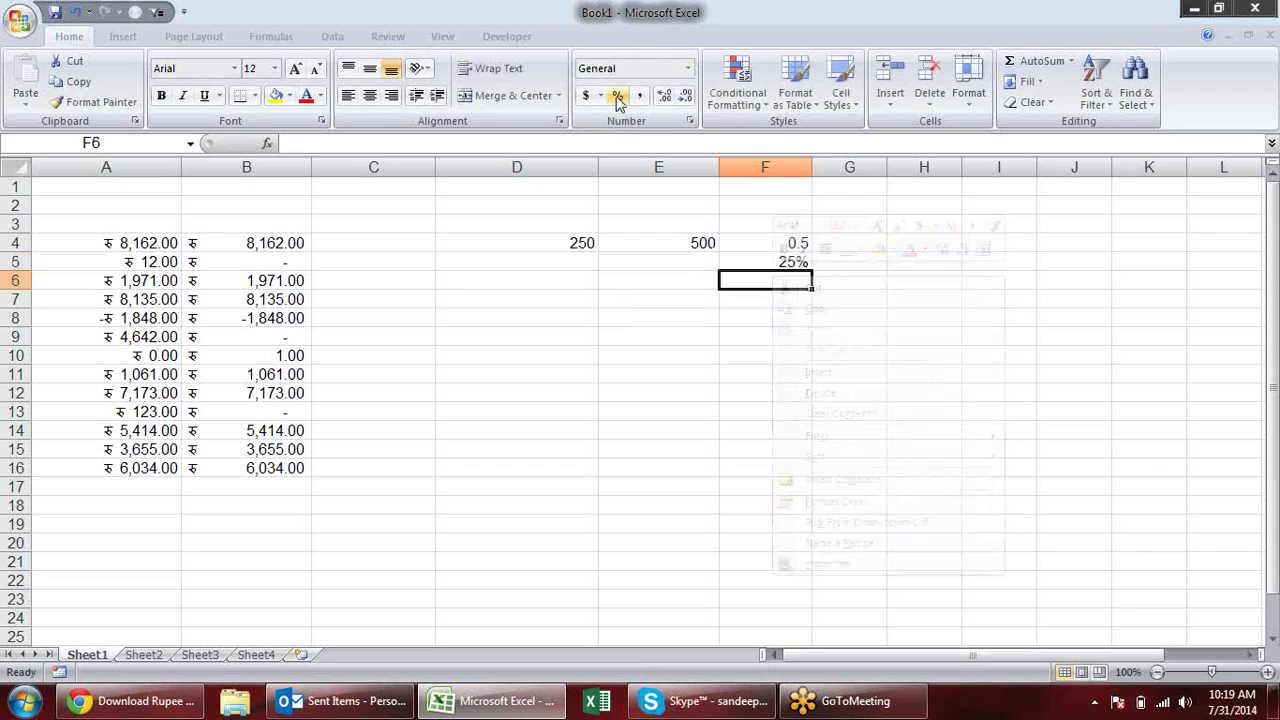
pyautogui.click(792, 262)
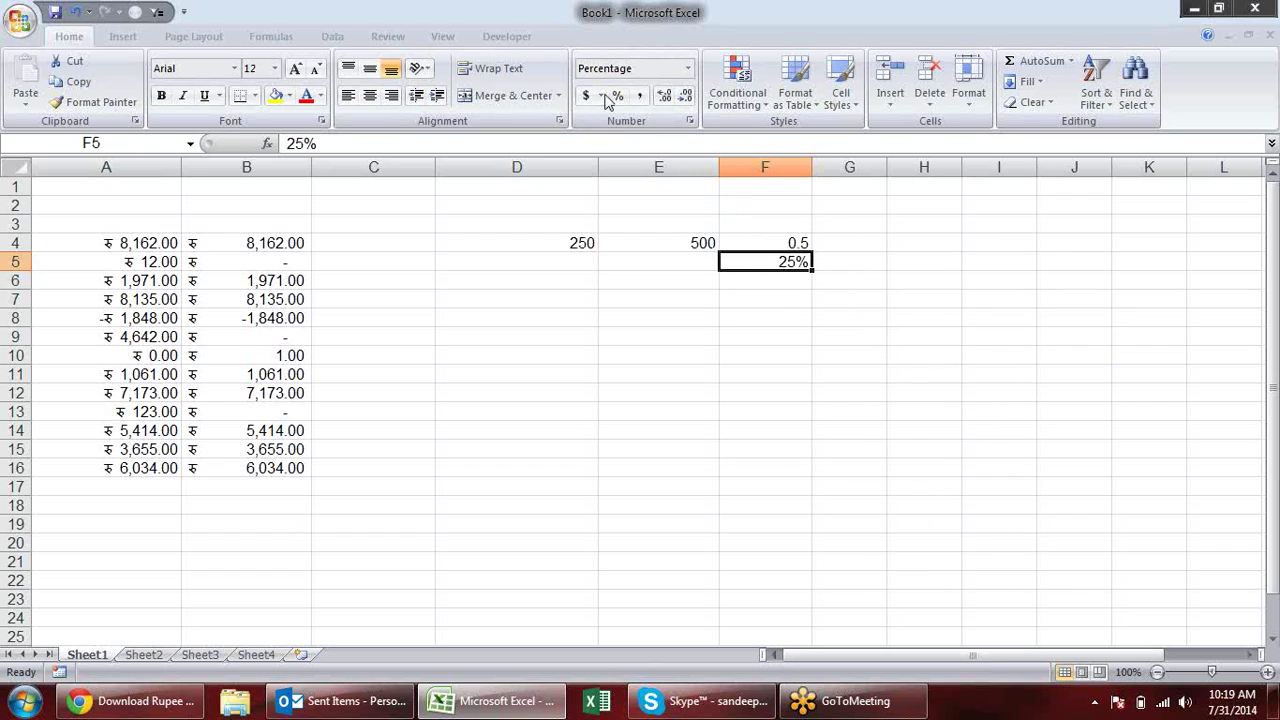
pyautogui.click(688, 68)
pyautogui.click(642, 99)
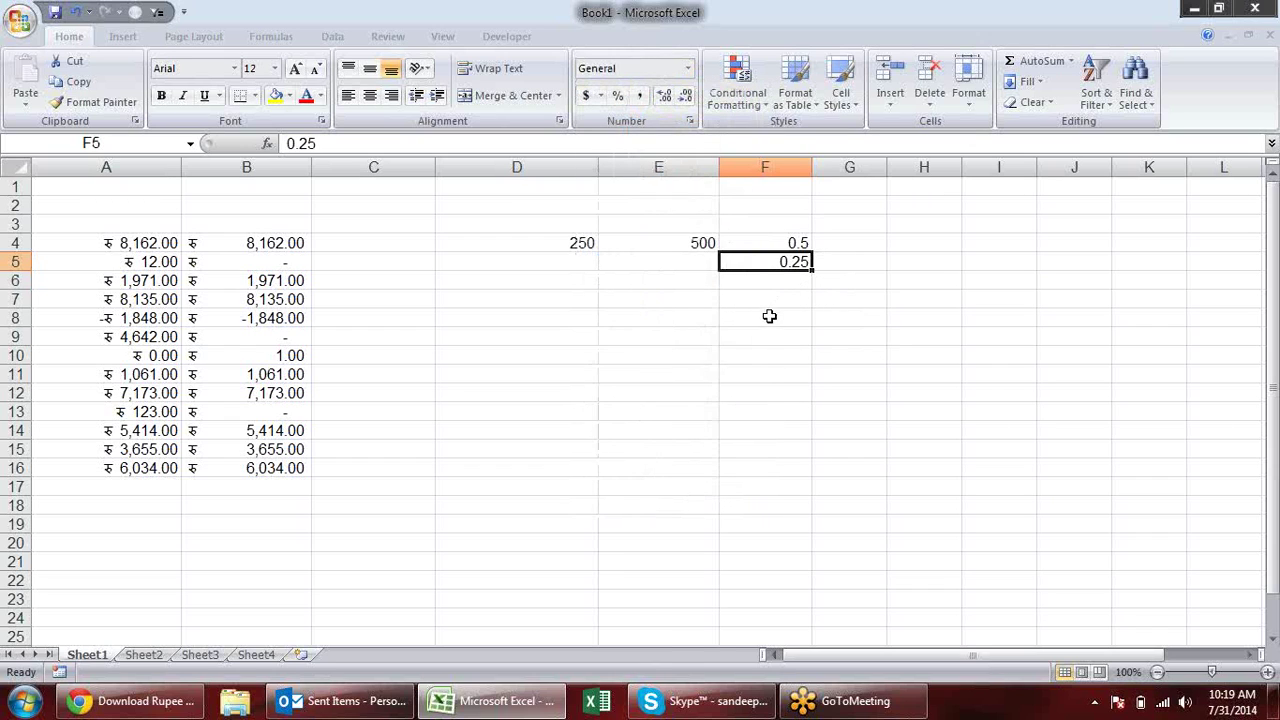
pyautogui.click(852, 296)
# Clear the old sample values from the block around the numbers.
pyautogui.moveTo(839, 325); pyautogui.dragTo(839, 325)
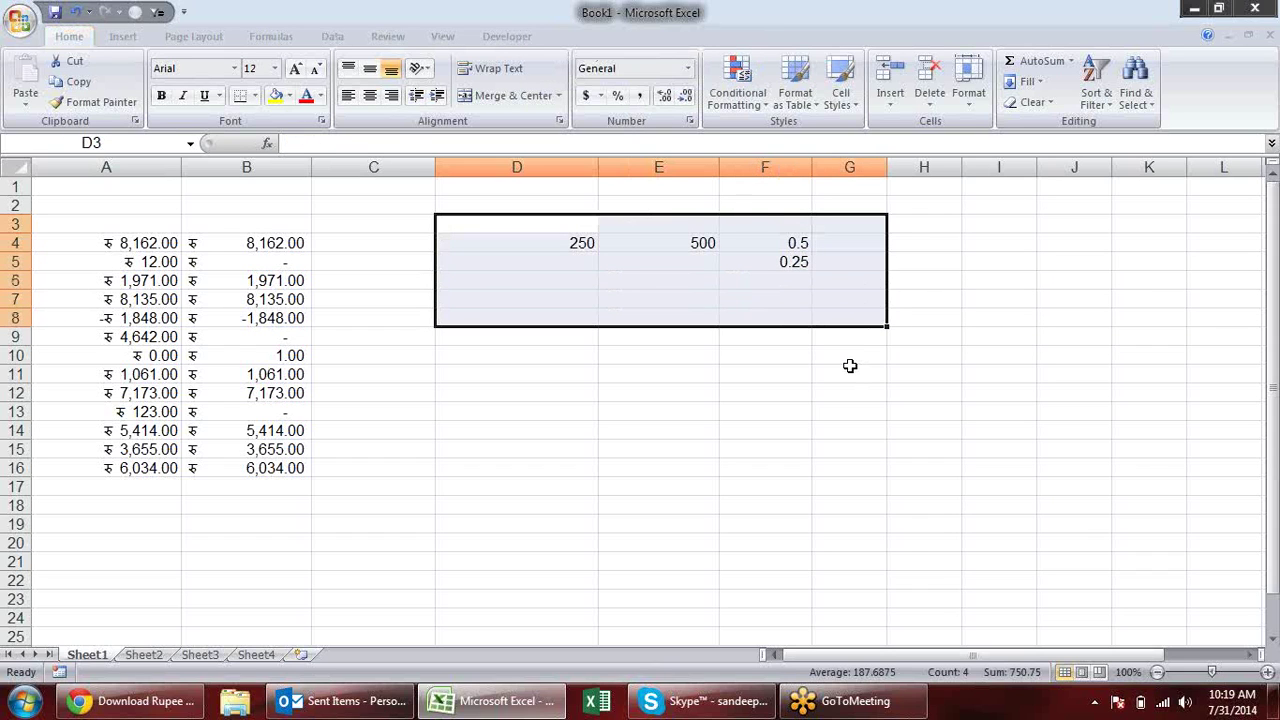
pyautogui.press('Delete')
pyautogui.click(542, 318)
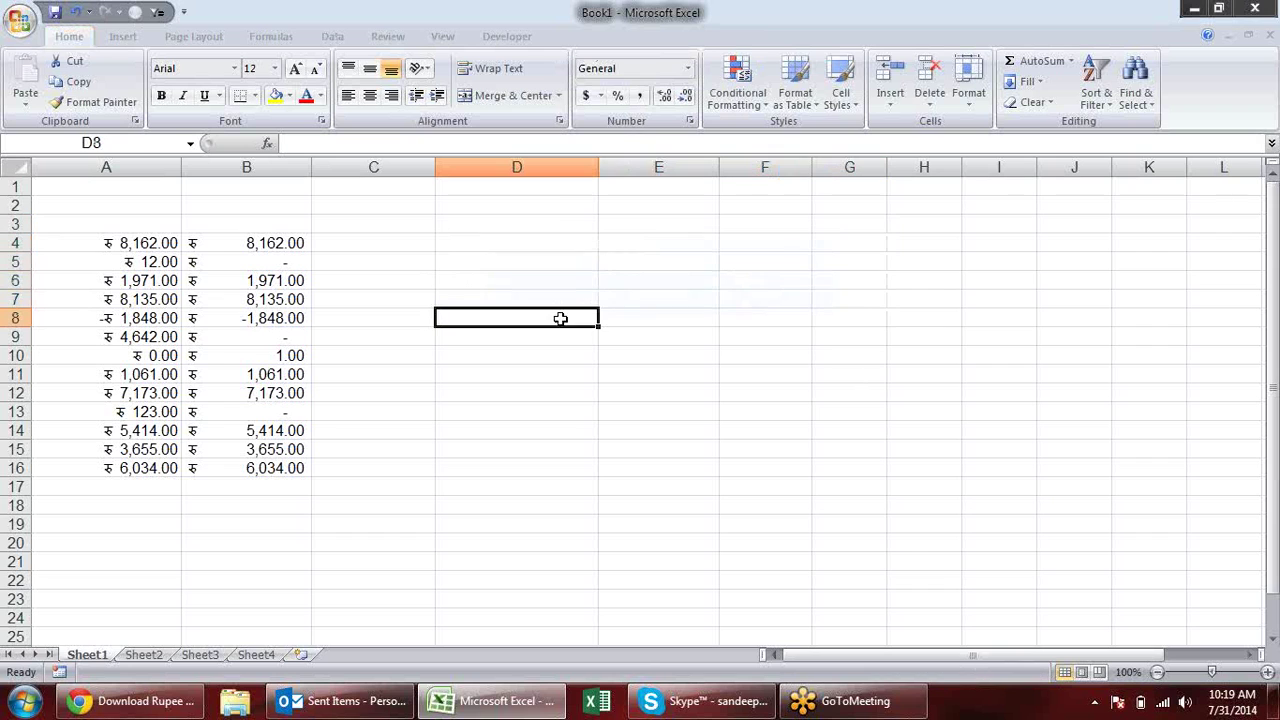
pyautogui.click(689, 121)
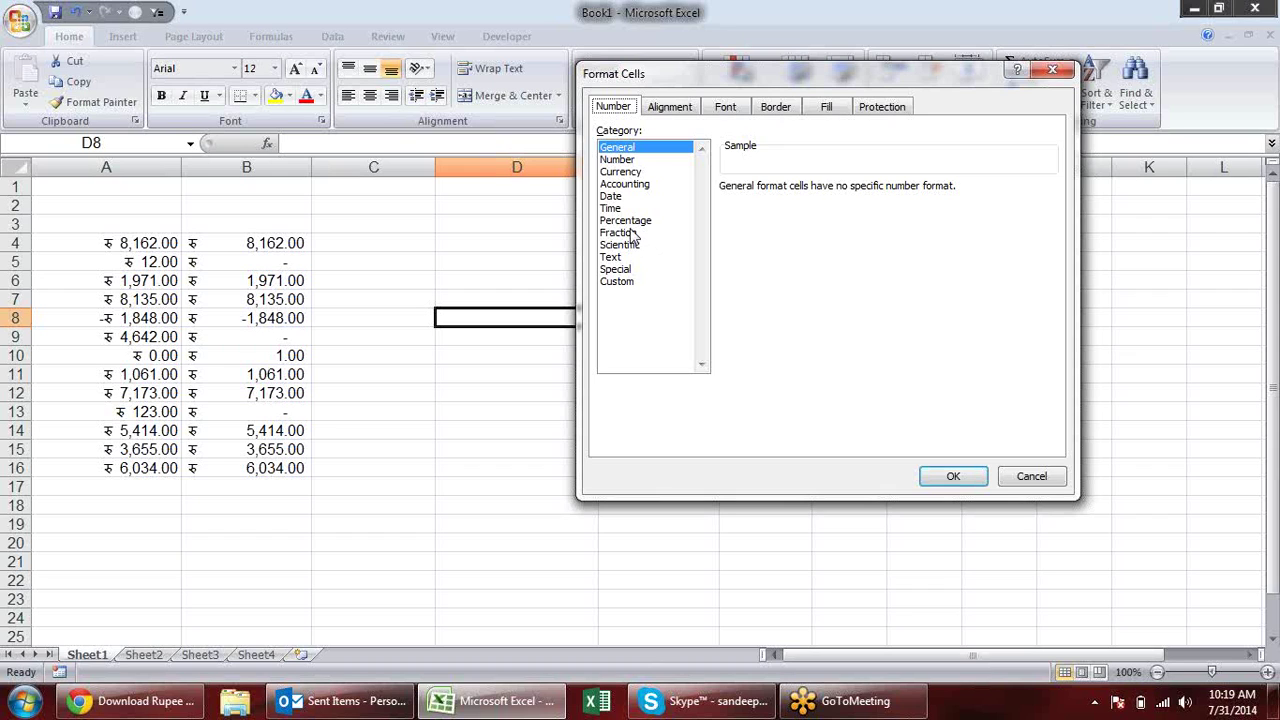
pyautogui.press('Escape')
# Enter 1.5, 0.5 and 3.5 in D5:D7 and open Format Cells for them.
pyautogui.click(570, 262)
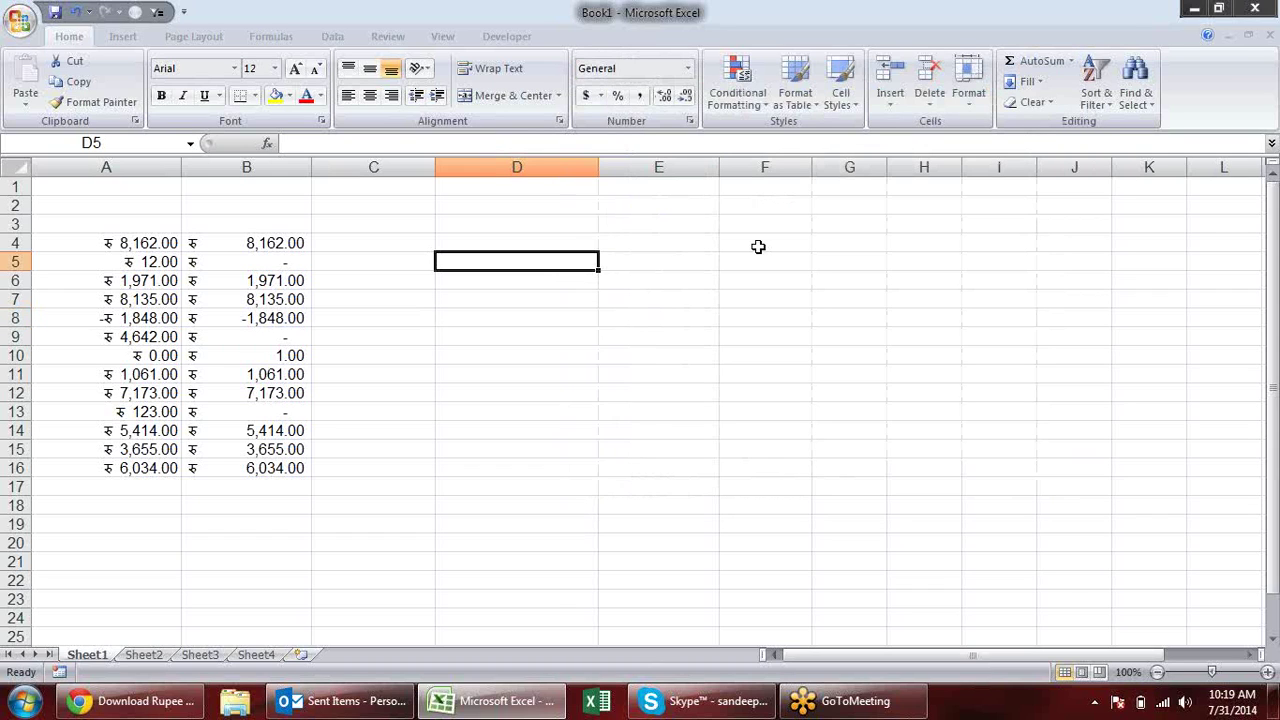
pyautogui.write('1.5')
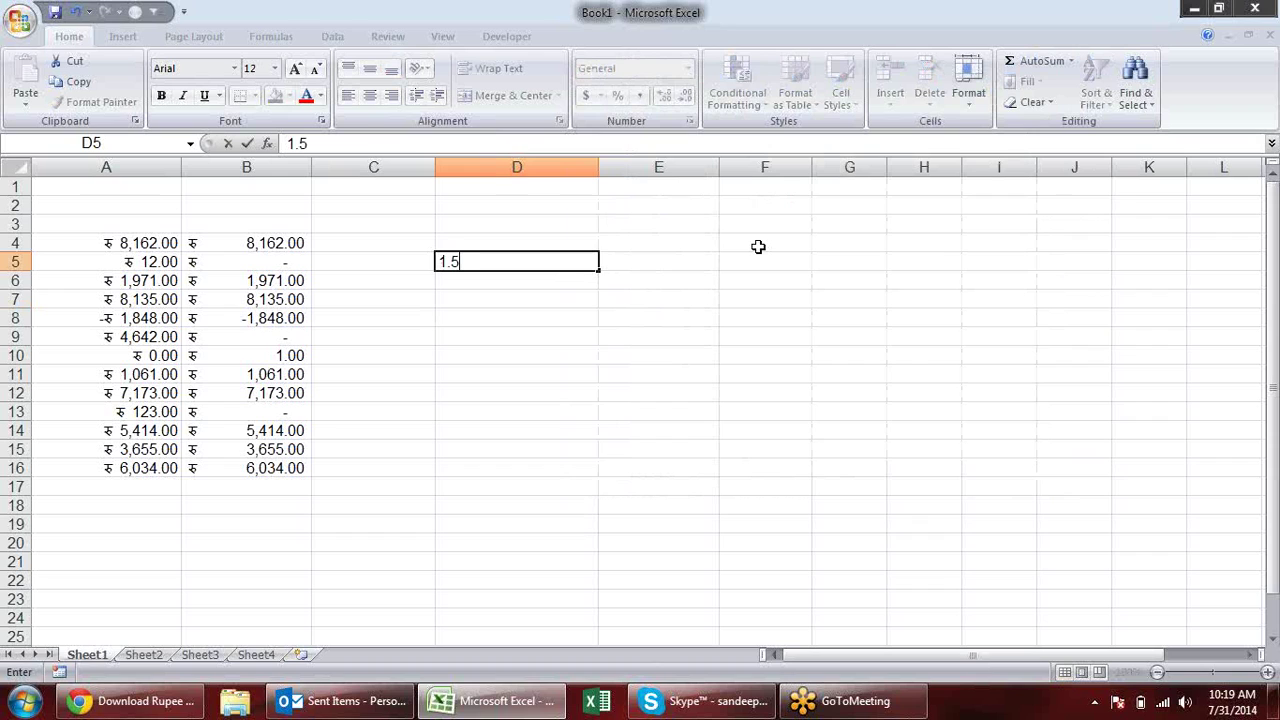
pyautogui.press('Return')
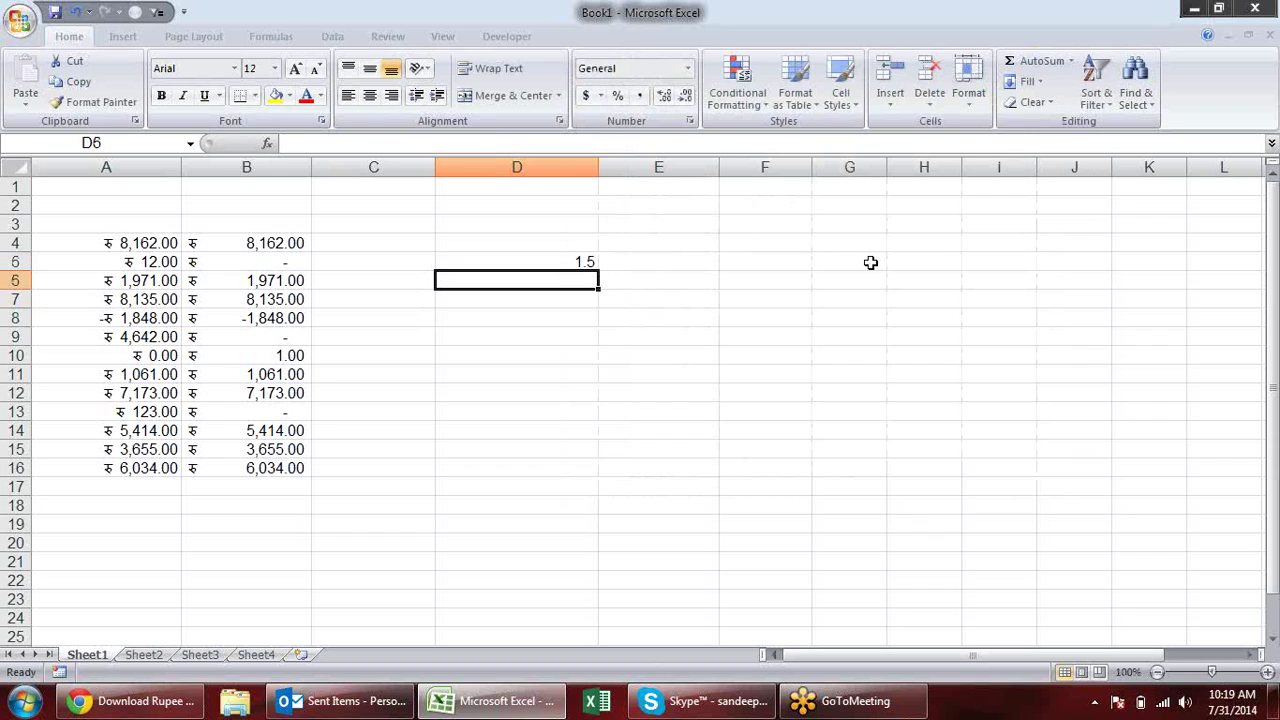
pyautogui.write('0.')
pyautogui.press('Return')
pyautogui.write('3.5')
pyautogui.press('Return')
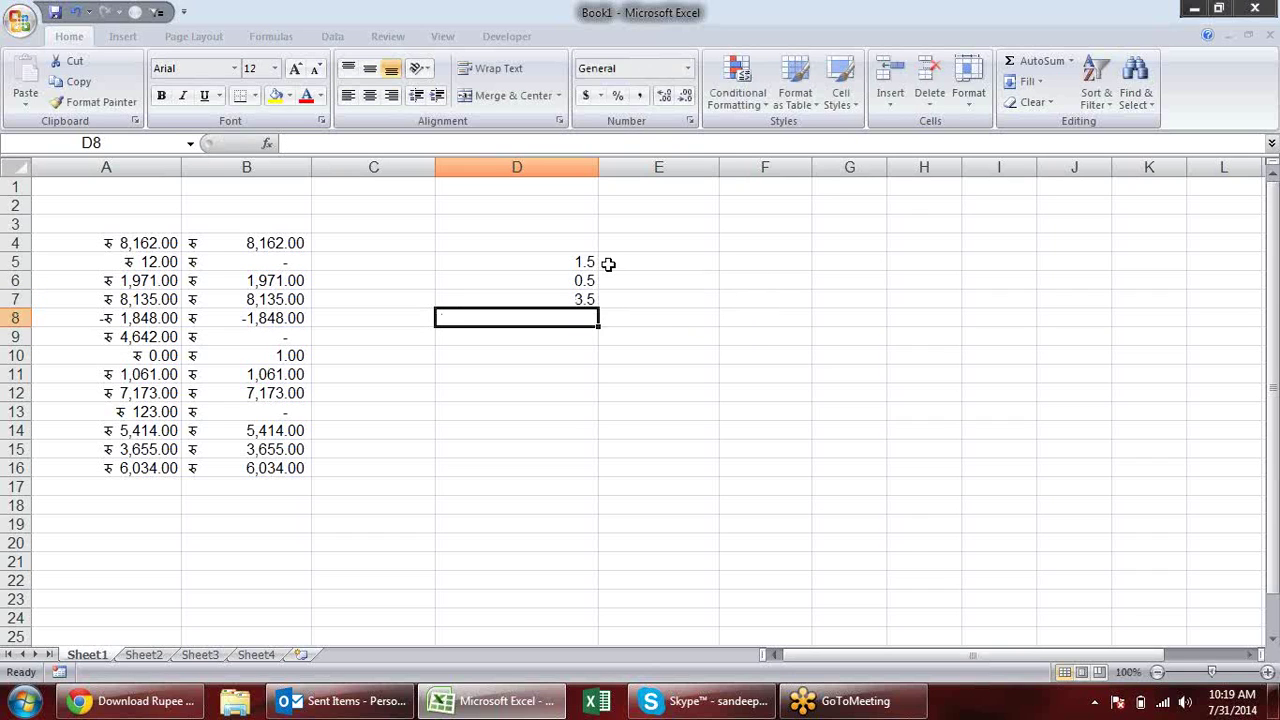
pyautogui.click(580, 248)
pyautogui.moveTo(585, 262); pyautogui.dragTo(595, 303)
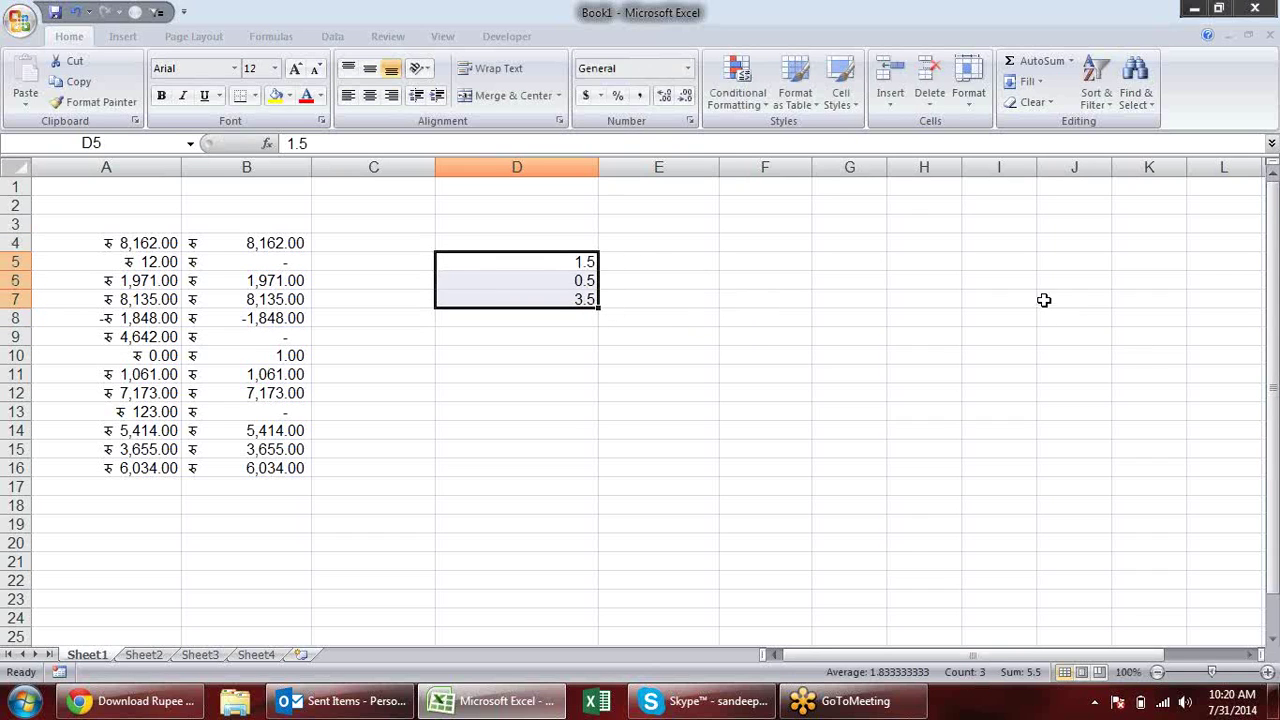
pyautogui.hotkey('ctrl', '1')
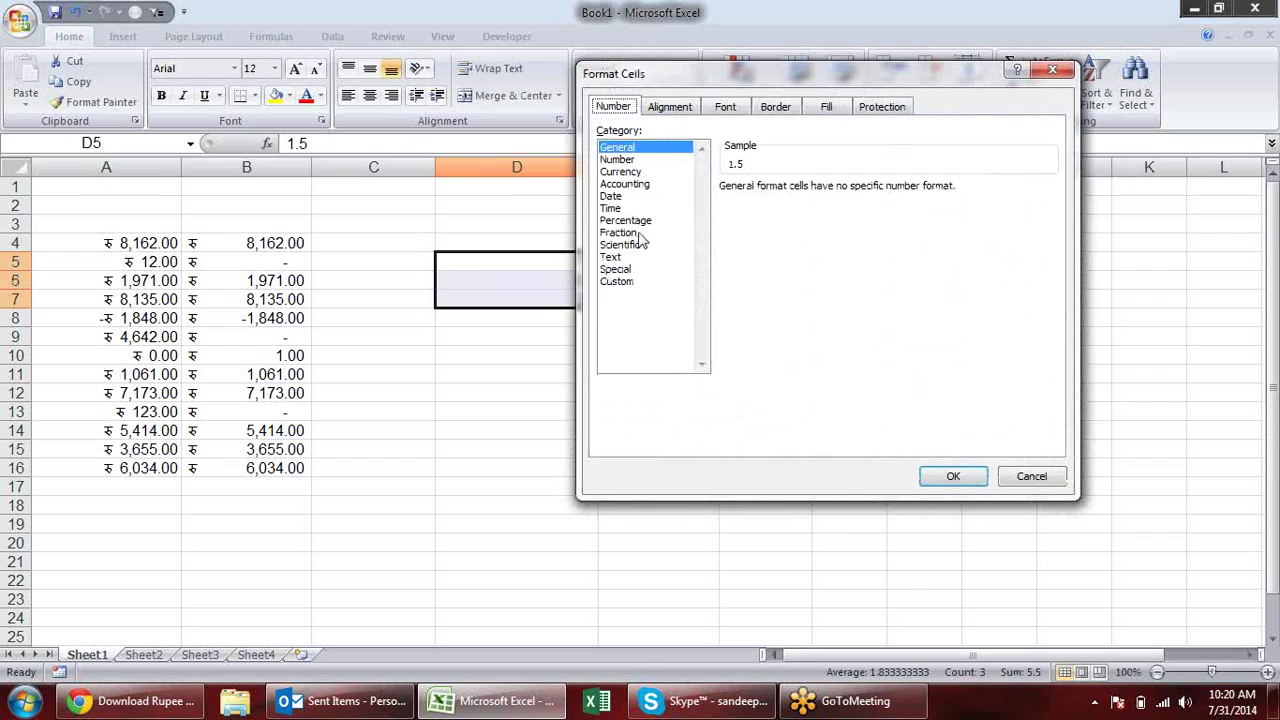
# Apply the Fraction format to D5:D7 and check the stored values behind the fractions.
pyautogui.click(636, 233)
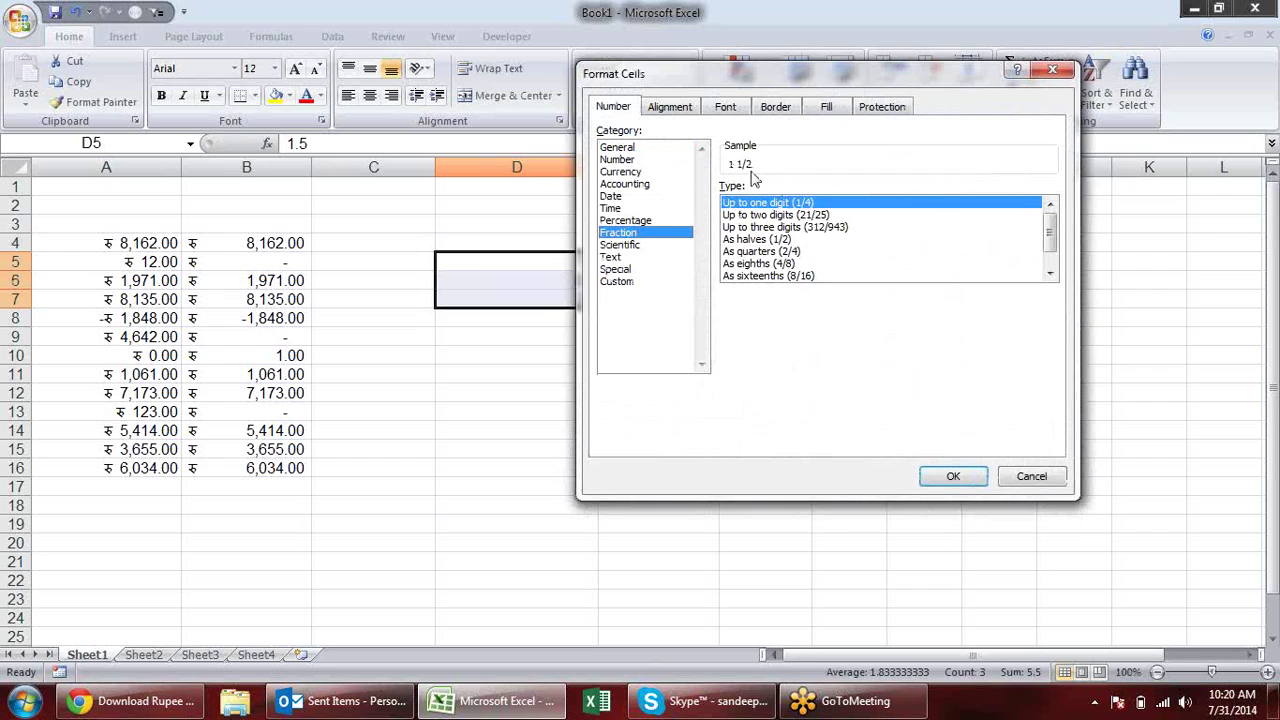
pyautogui.click(956, 477)
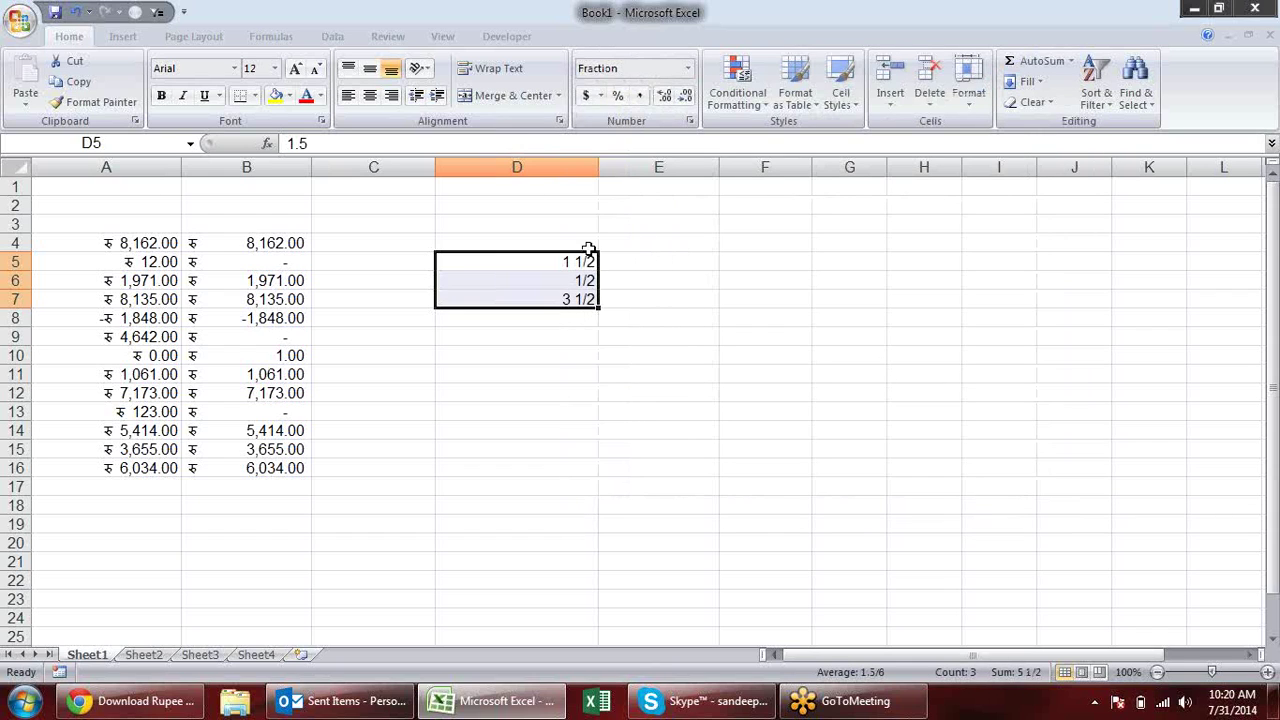
pyautogui.click(655, 302)
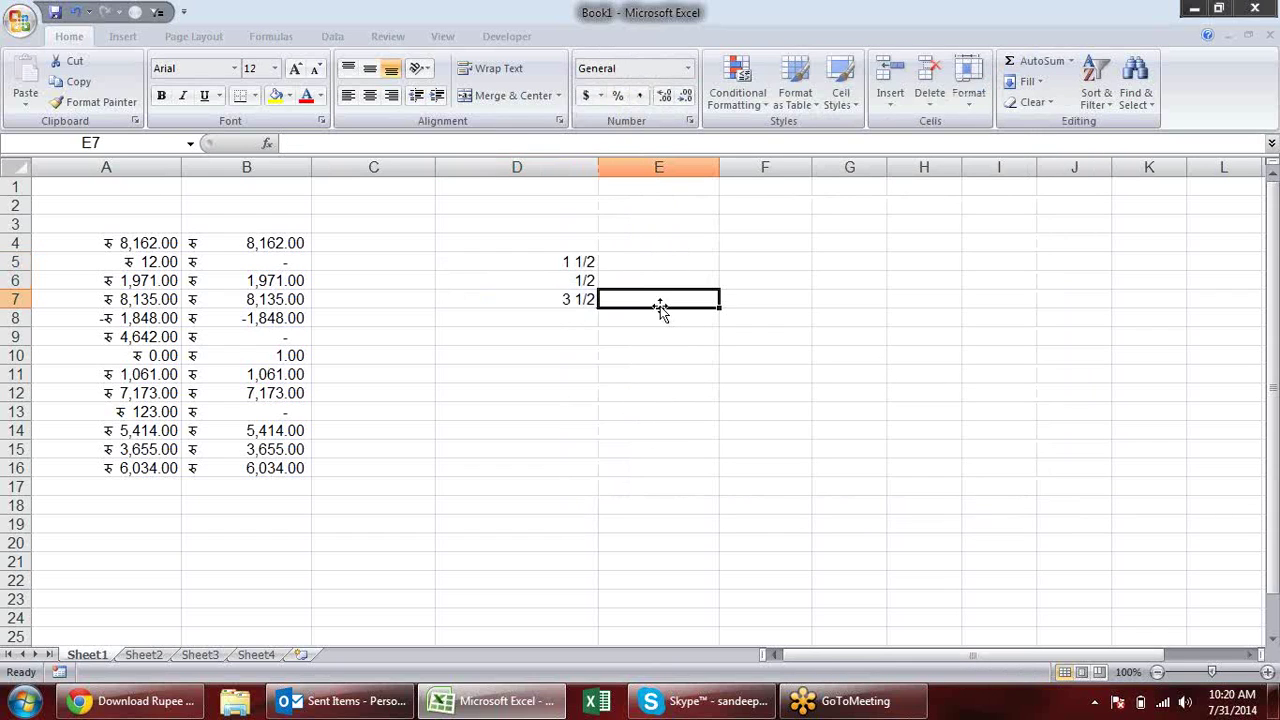
pyautogui.click(590, 262)
pyautogui.click(588, 282)
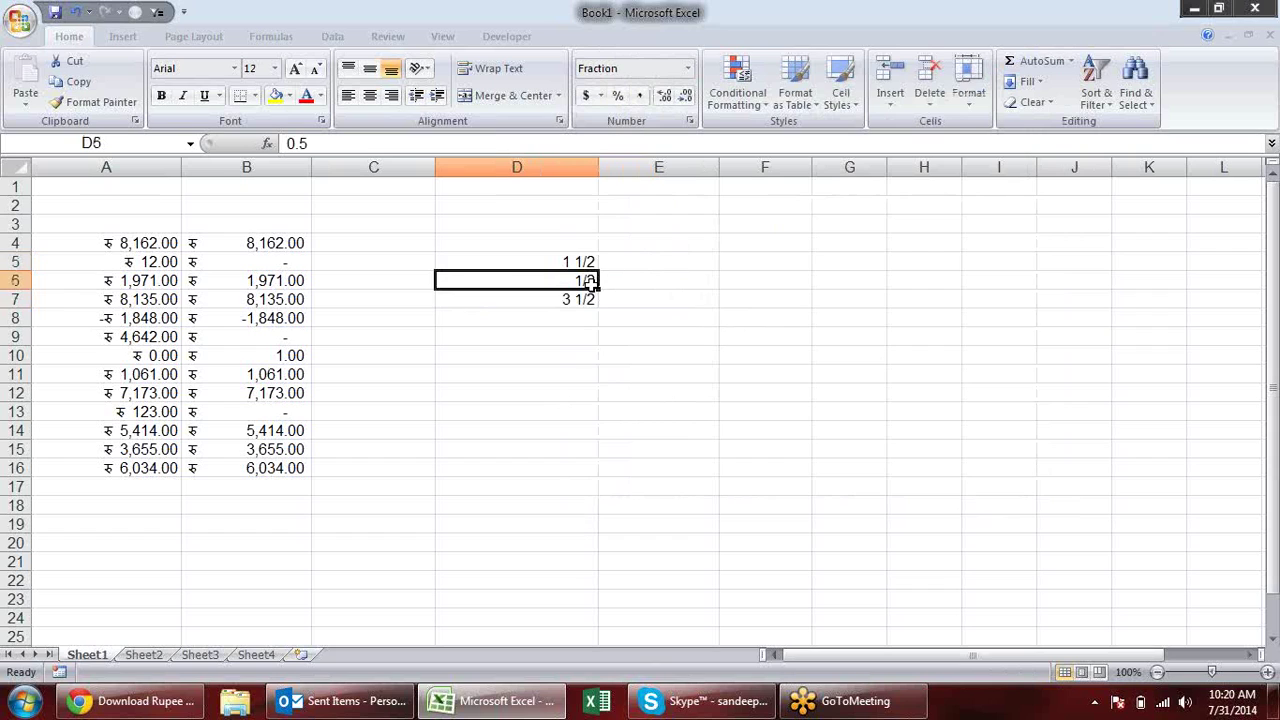
pyautogui.click(575, 304)
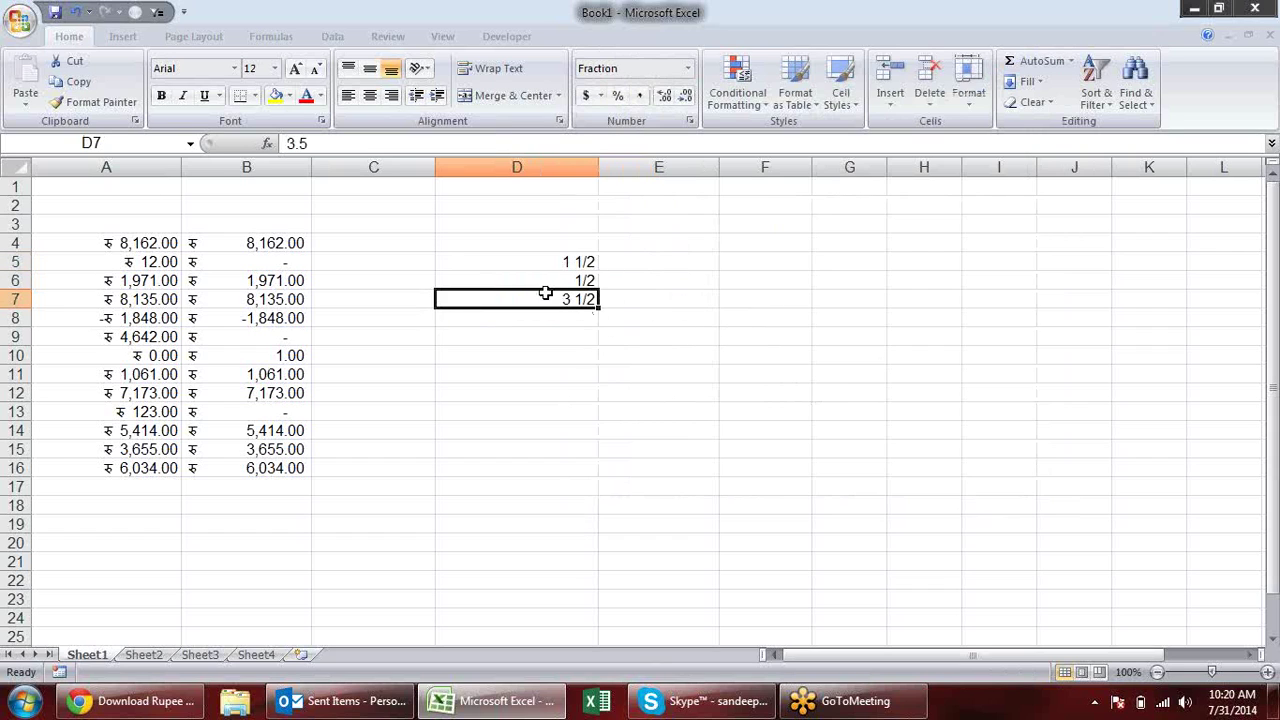
# Reset D5:E9 to General format and delete the values.
pyautogui.moveTo(540, 262); pyautogui.dragTo(651, 350)
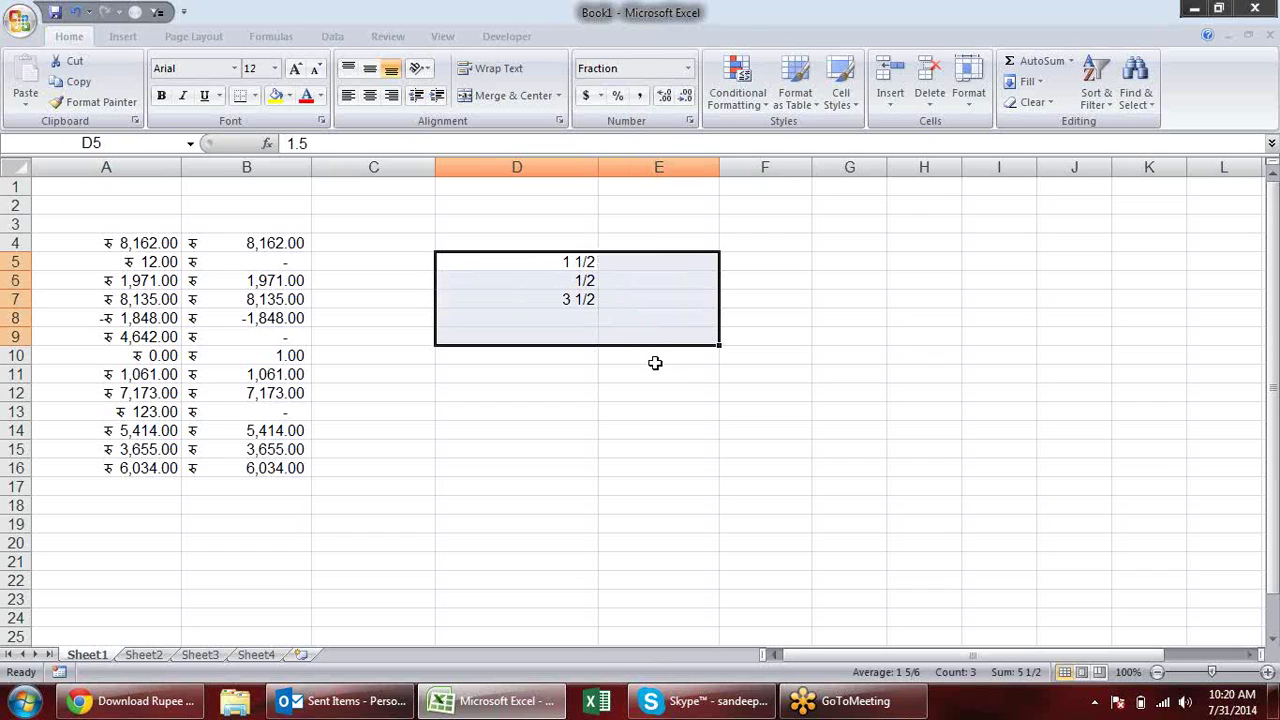
pyautogui.hotkey('ctrl', 'shift', '~')
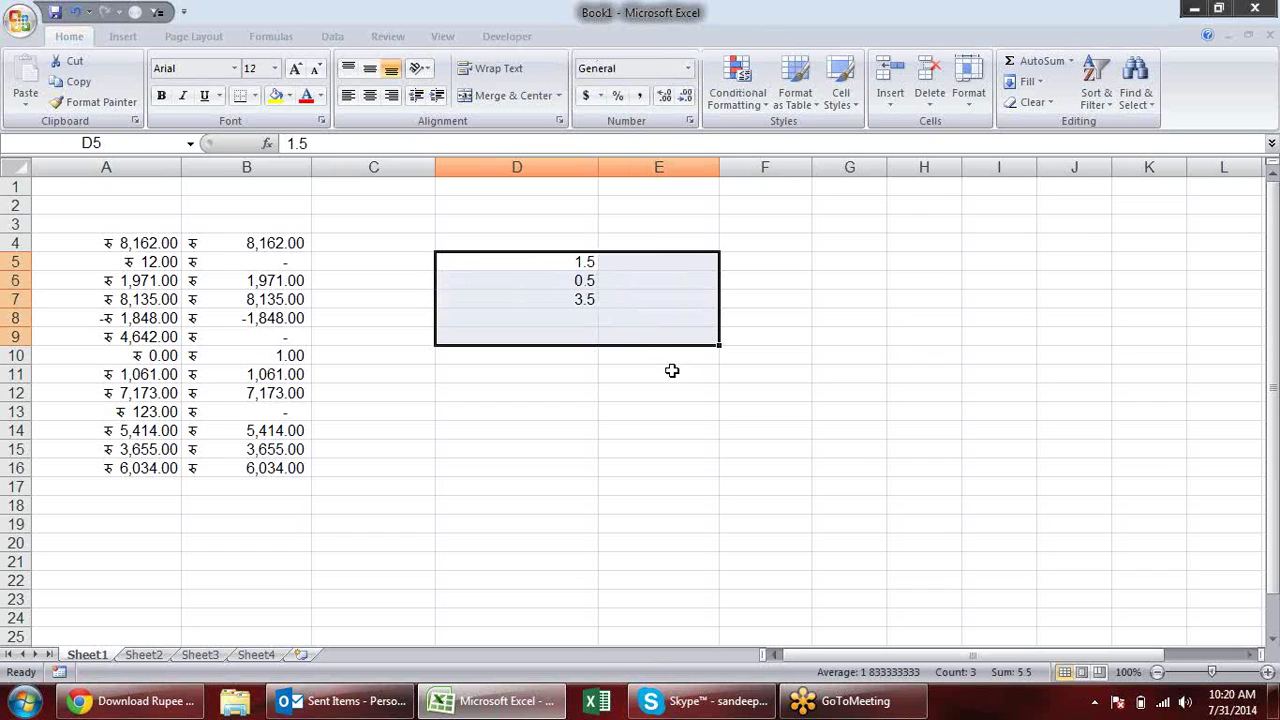
pyautogui.press('Delete')
pyautogui.click(850, 393)
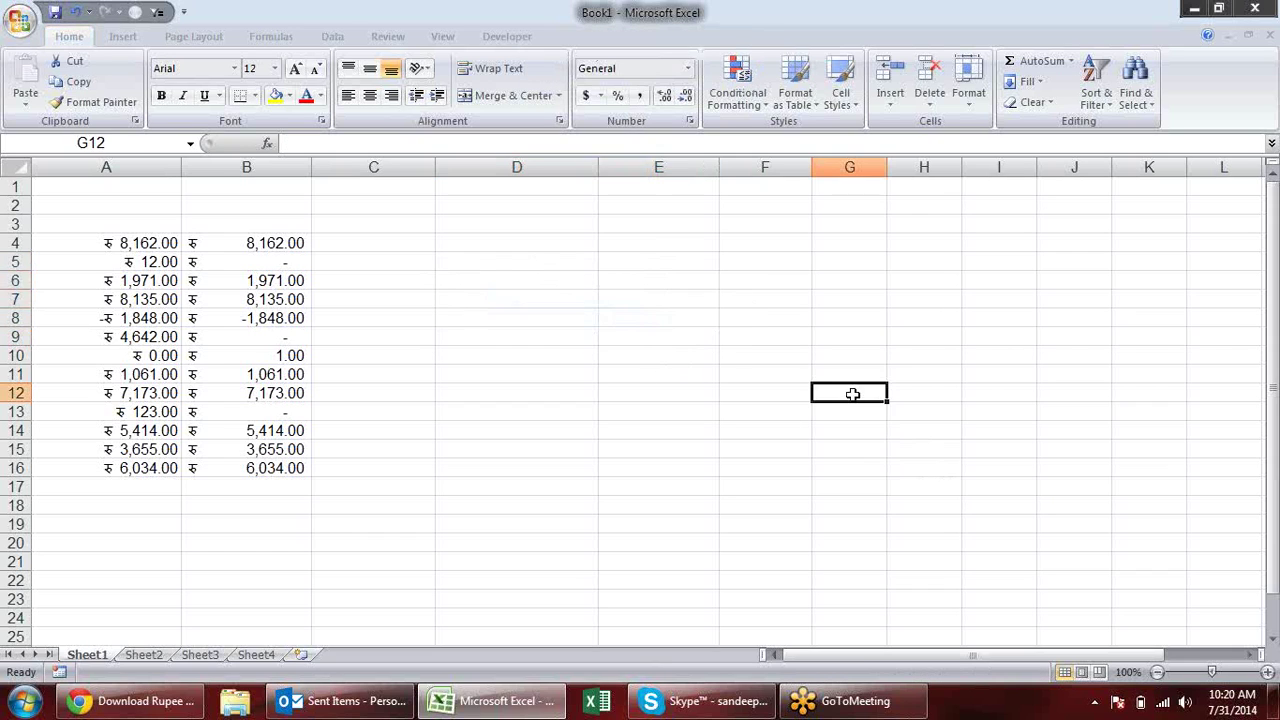
# Browse the Scientific and Text categories for D5 in Format Cells without applying them.
pyautogui.click(539, 265)
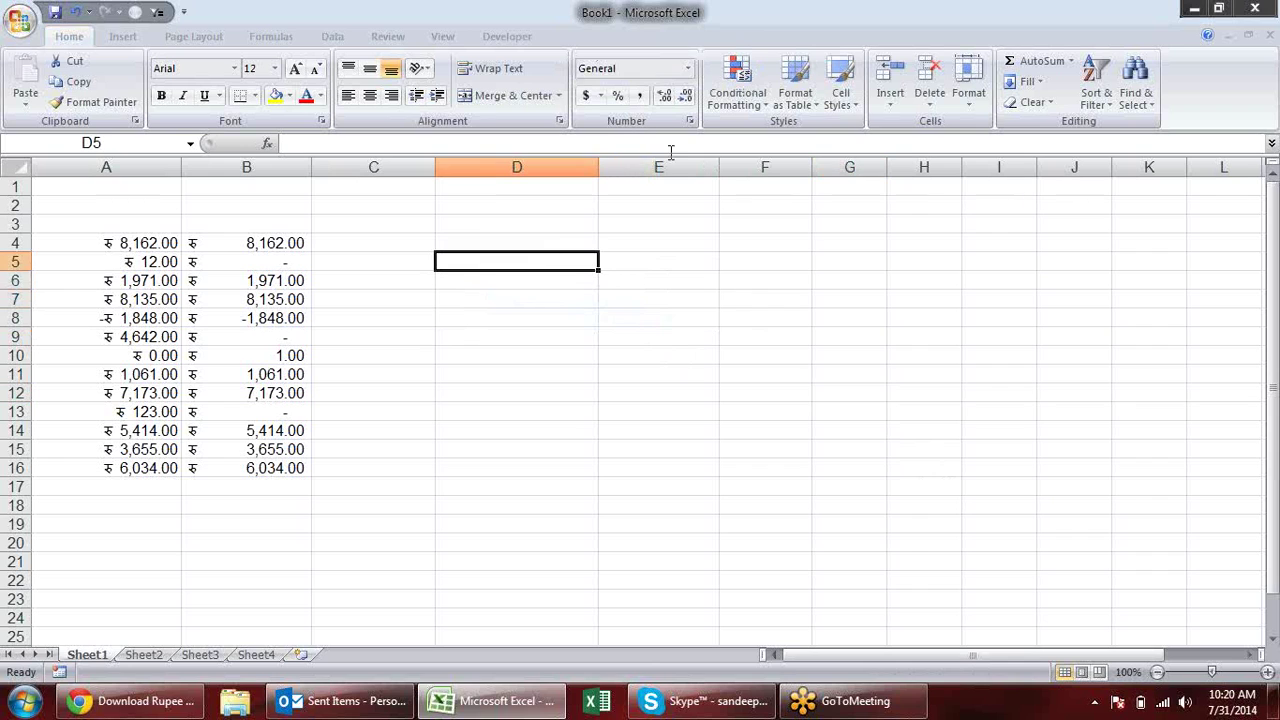
pyautogui.click(688, 70)
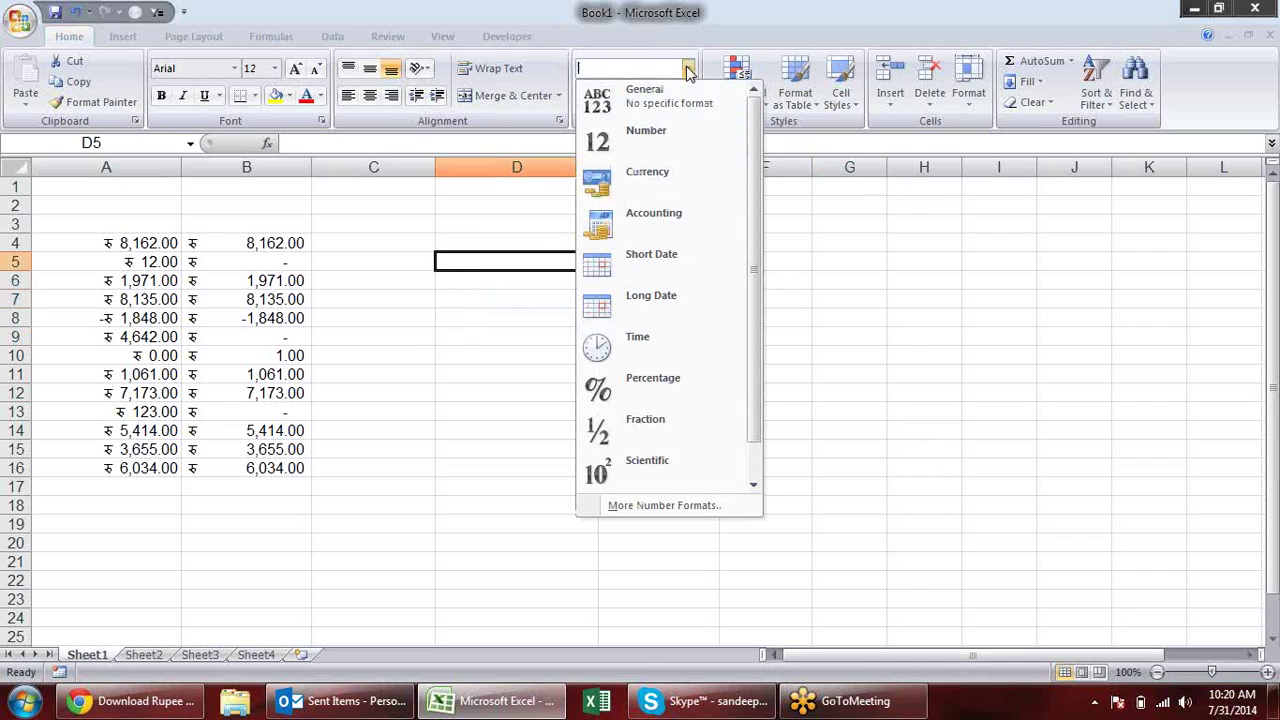
pyautogui.click(835, 345)
pyautogui.hotkey('ctrl', '1')
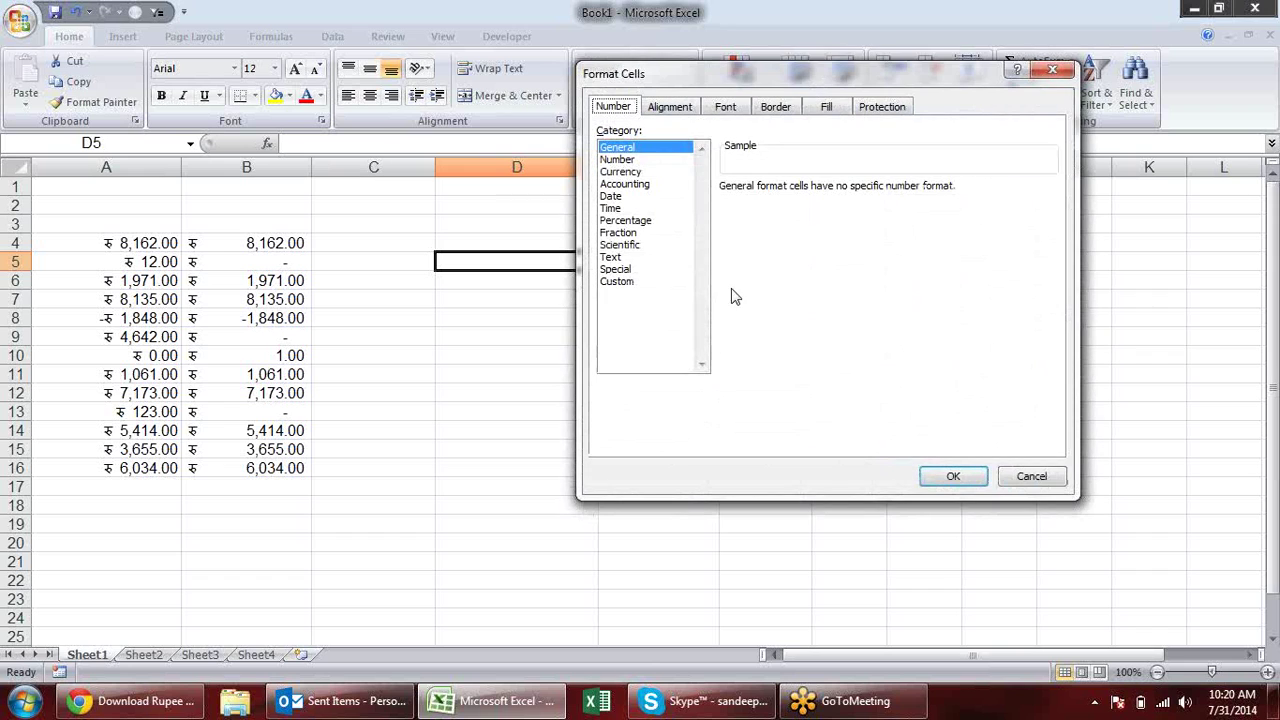
pyautogui.click(622, 245)
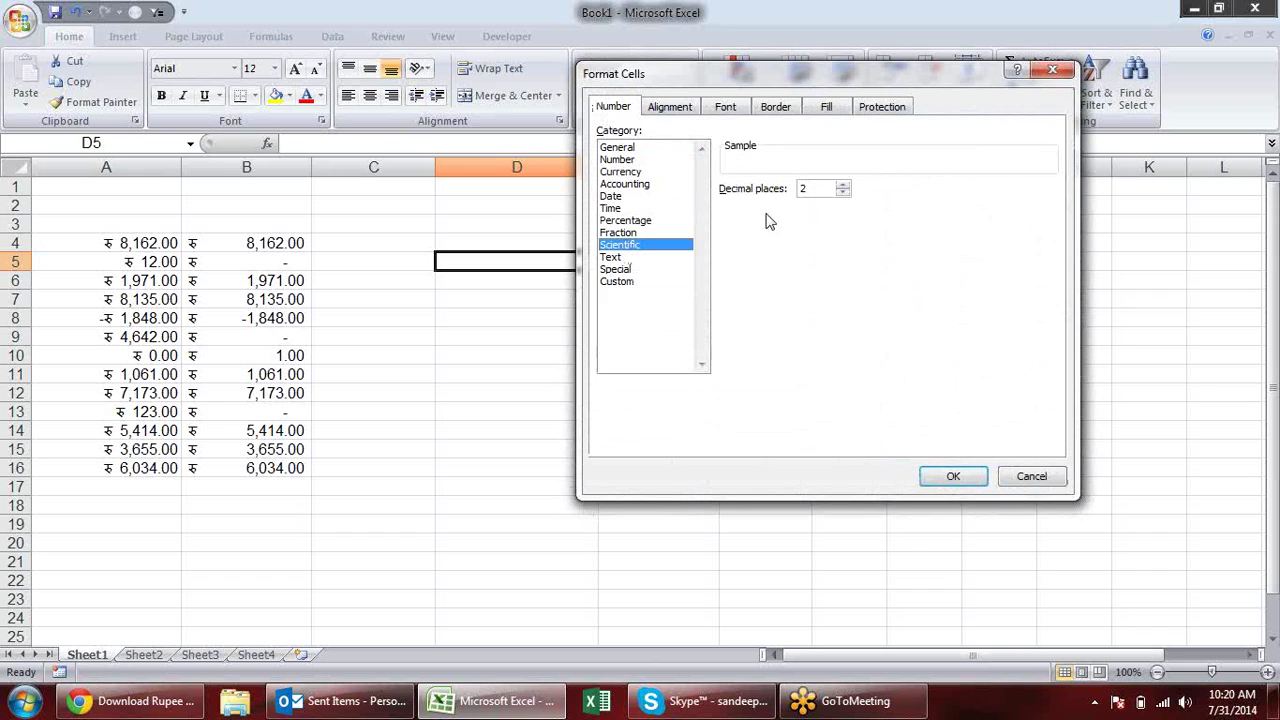
pyautogui.click(637, 258)
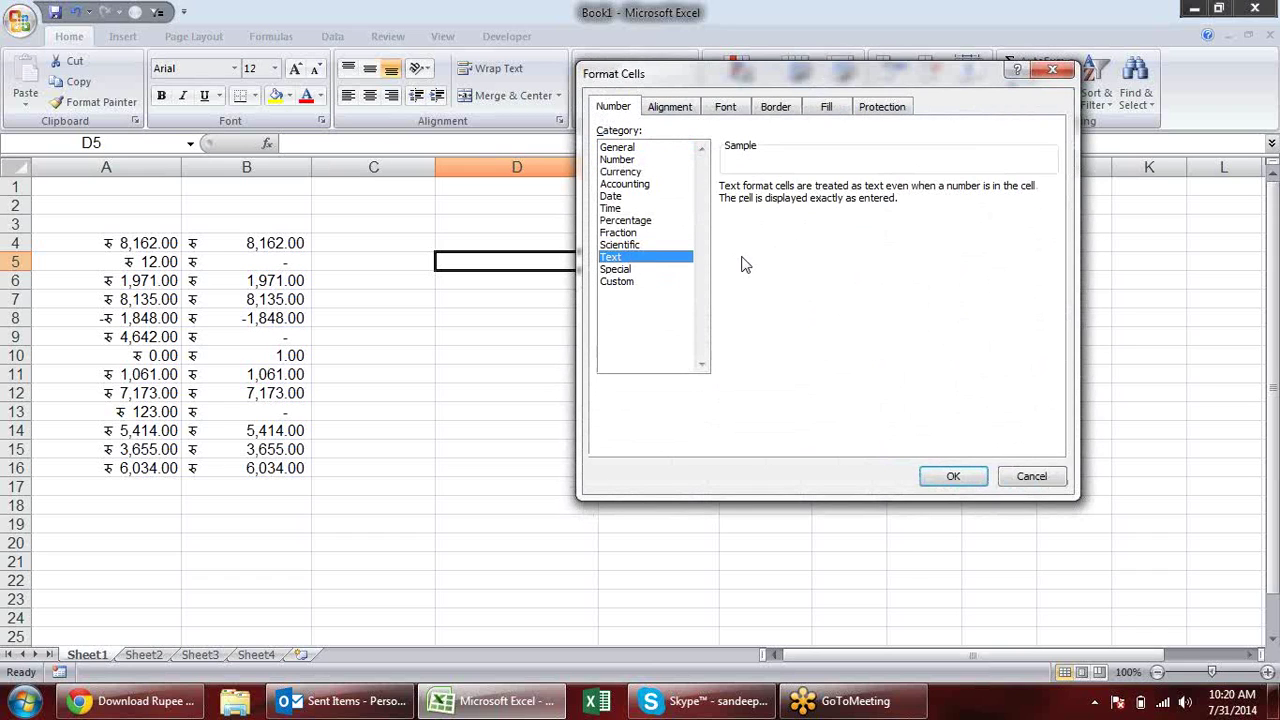
pyautogui.press('Escape')
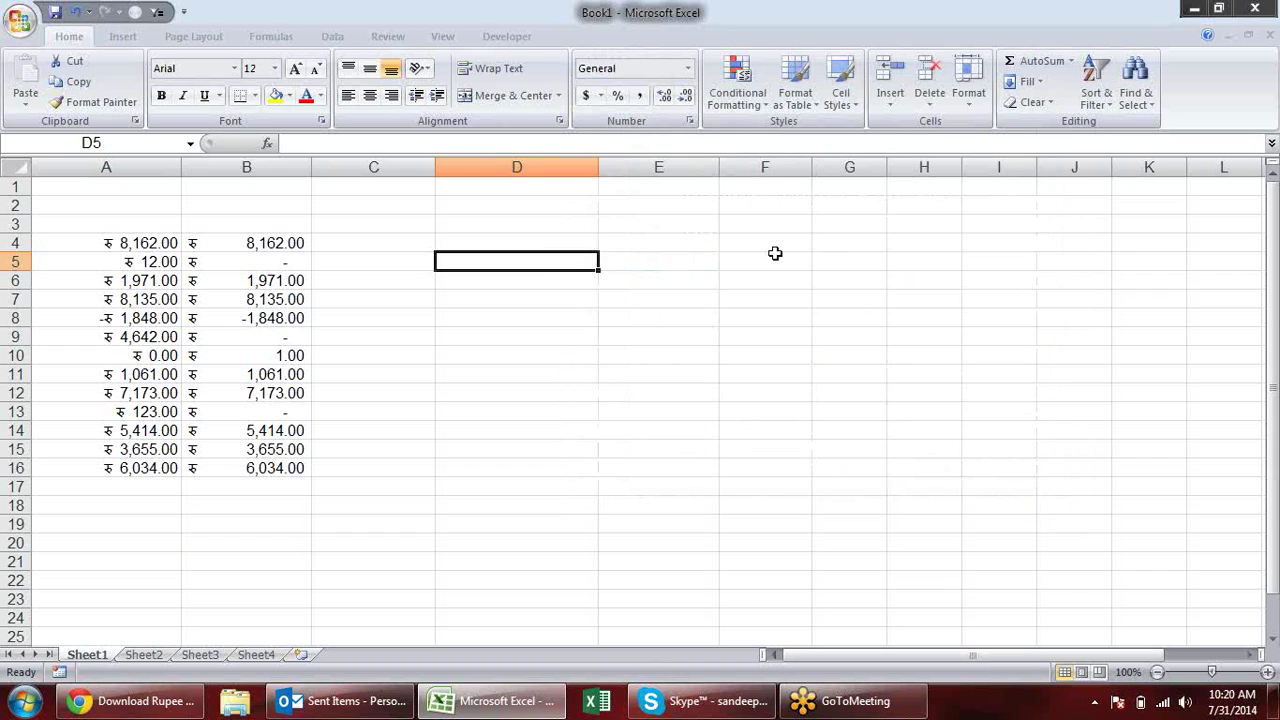
pyautogui.click(485, 243)
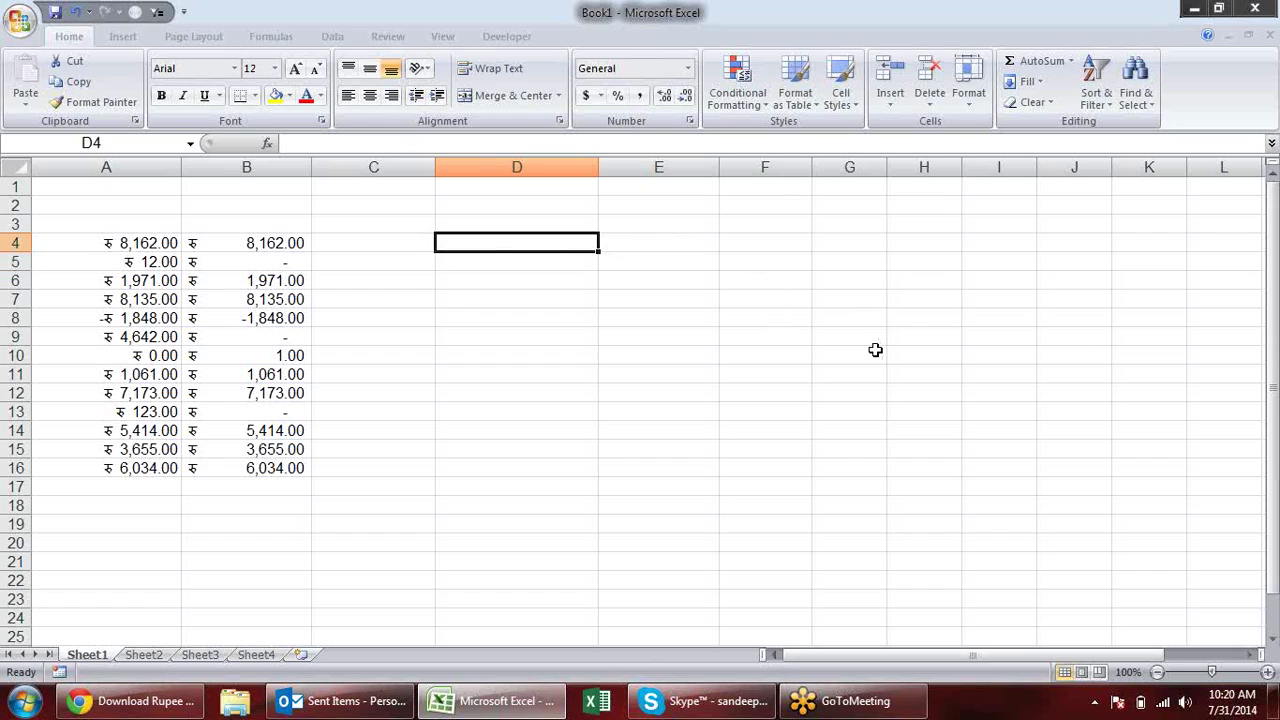
# Enter '00265 in D4 and '00236 in D5 so the leading zeros are kept as text.
pyautogui.write("'")
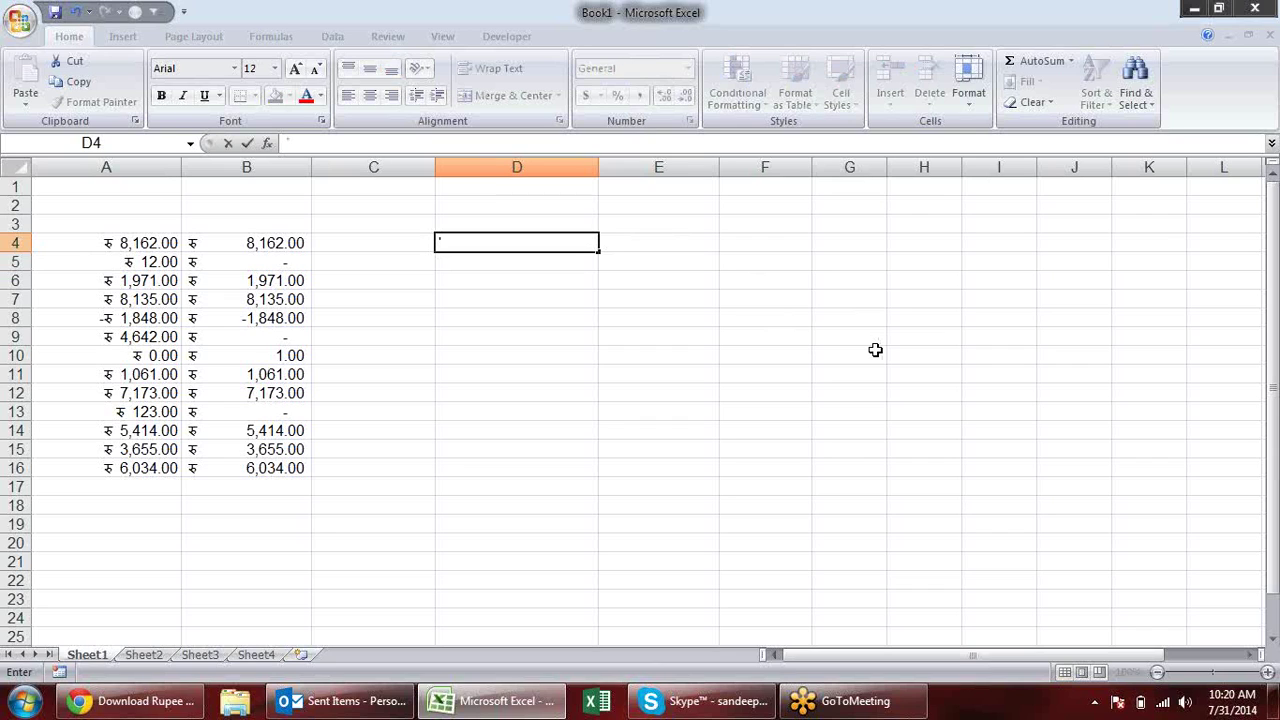
pyautogui.write('00')
pyautogui.write('5')
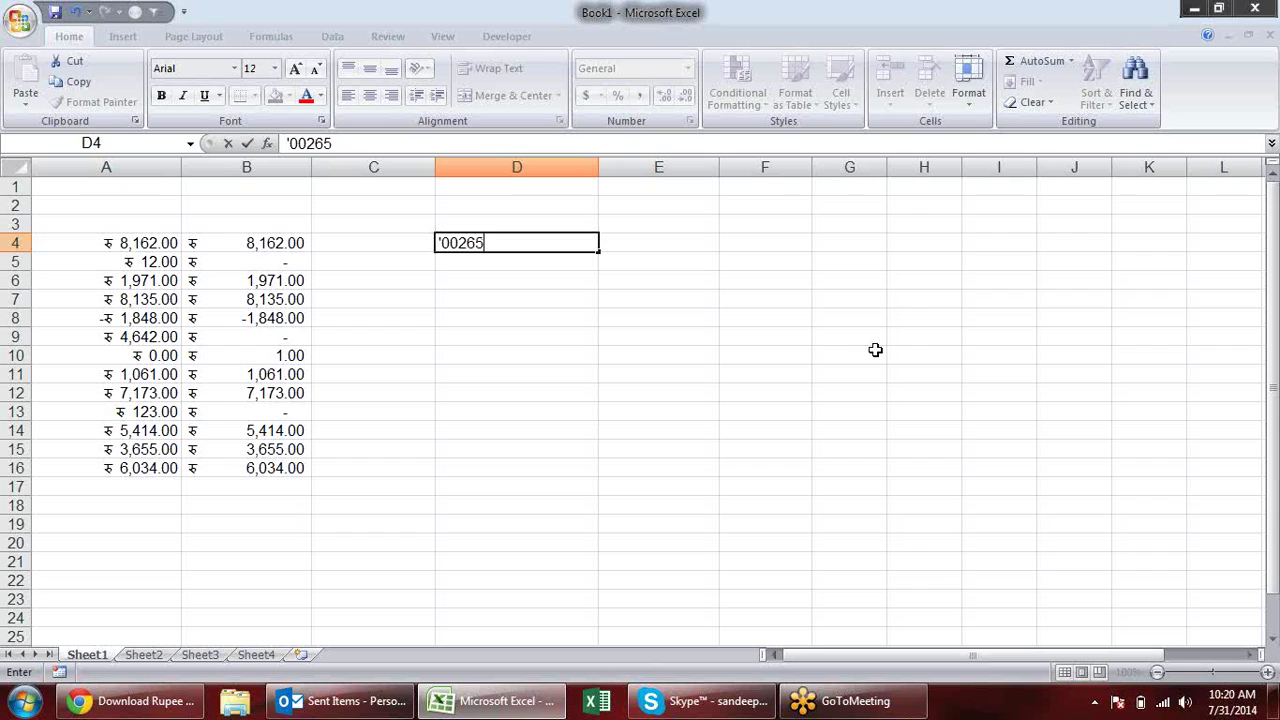
pyautogui.press('Return')
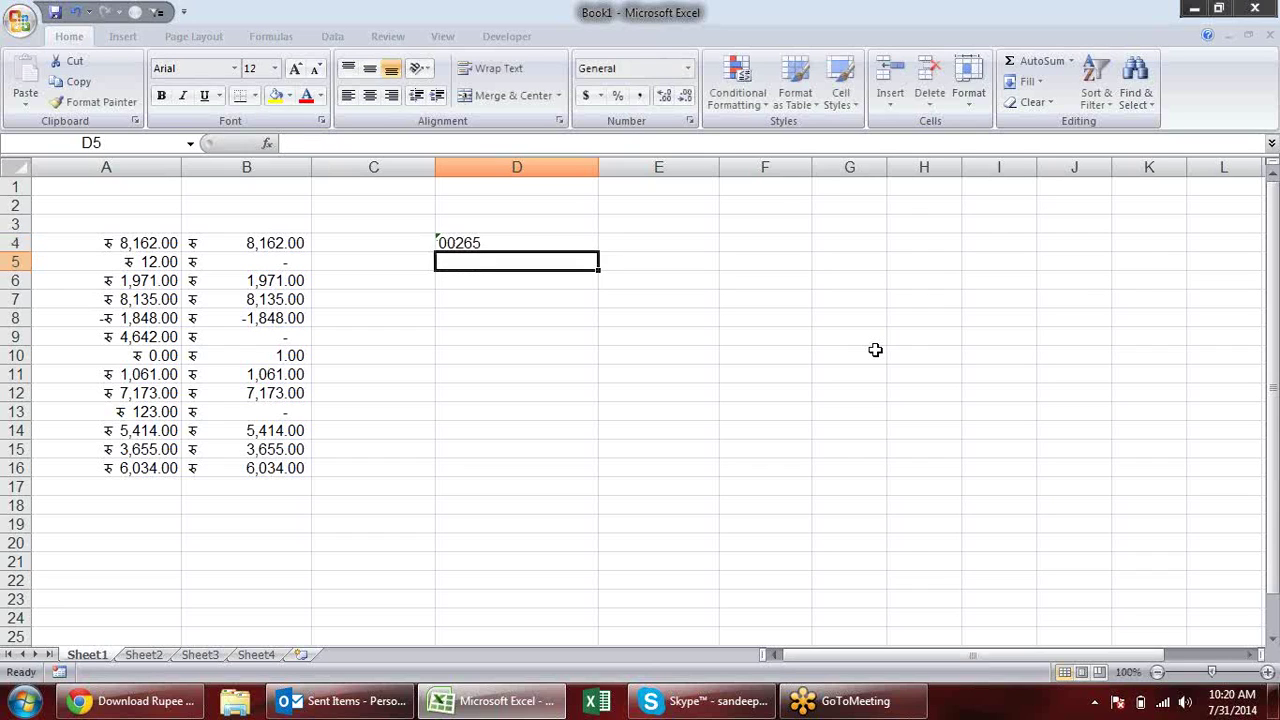
pyautogui.write("'")
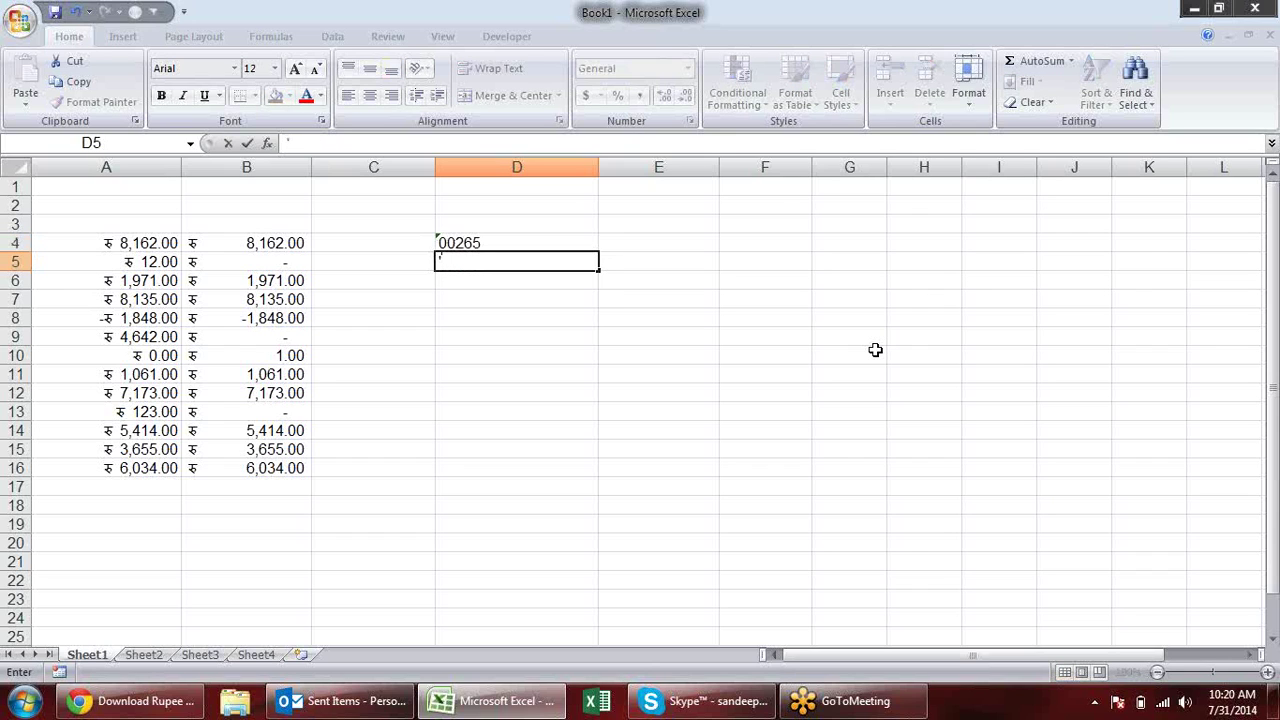
pyautogui.write('36')
pyautogui.press('Return')
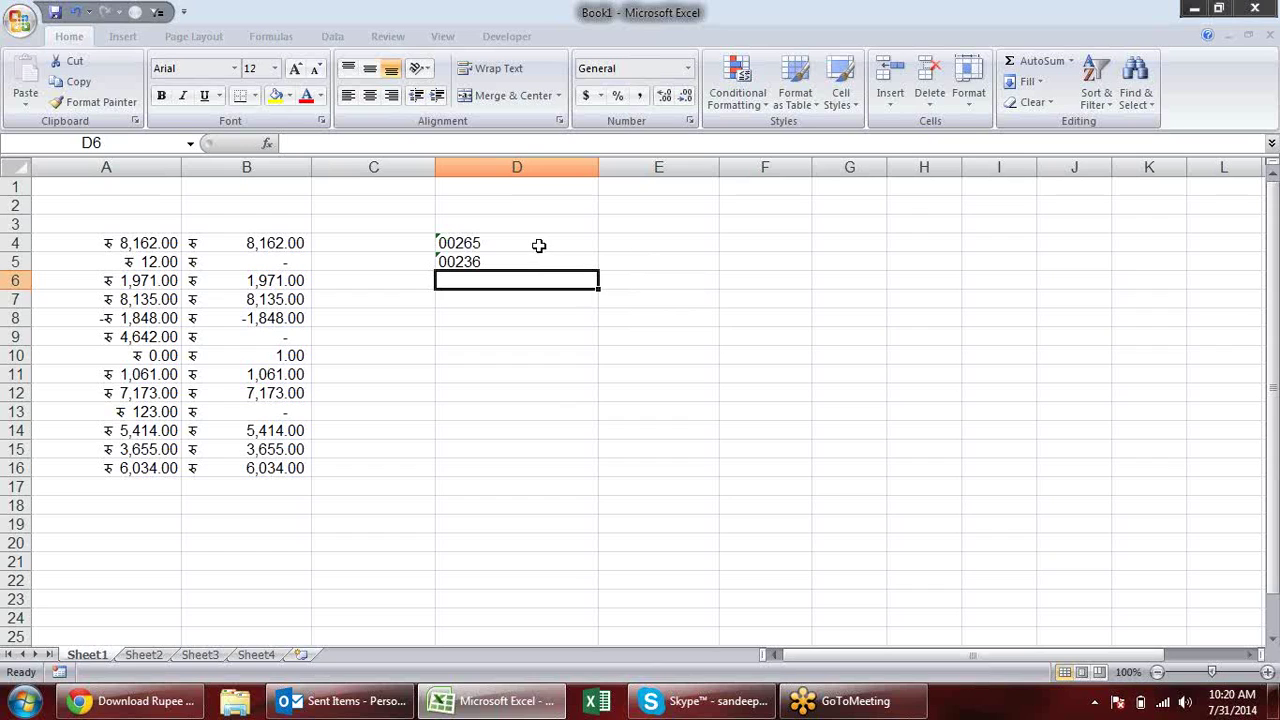
# Clear the entries in D4:D11 and apply All Borders to D4:D16.
pyautogui.moveTo(509, 240); pyautogui.dragTo(531, 381)
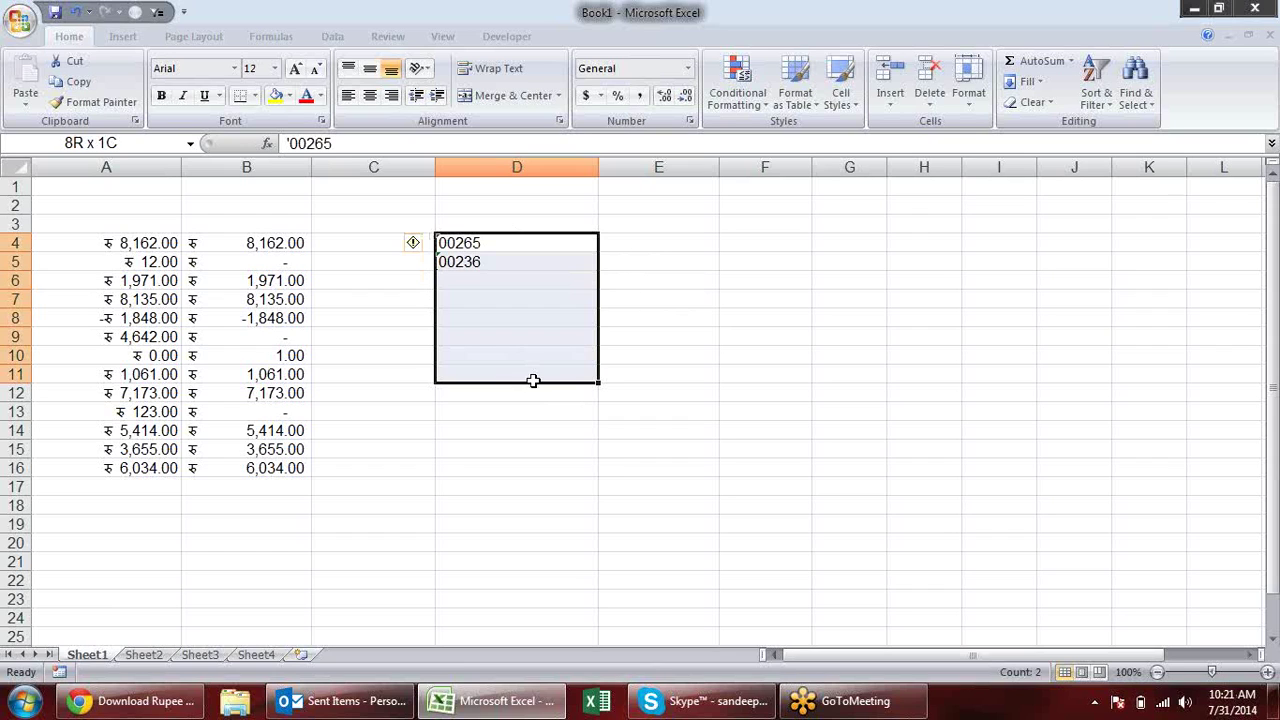
pyautogui.press('Delete')
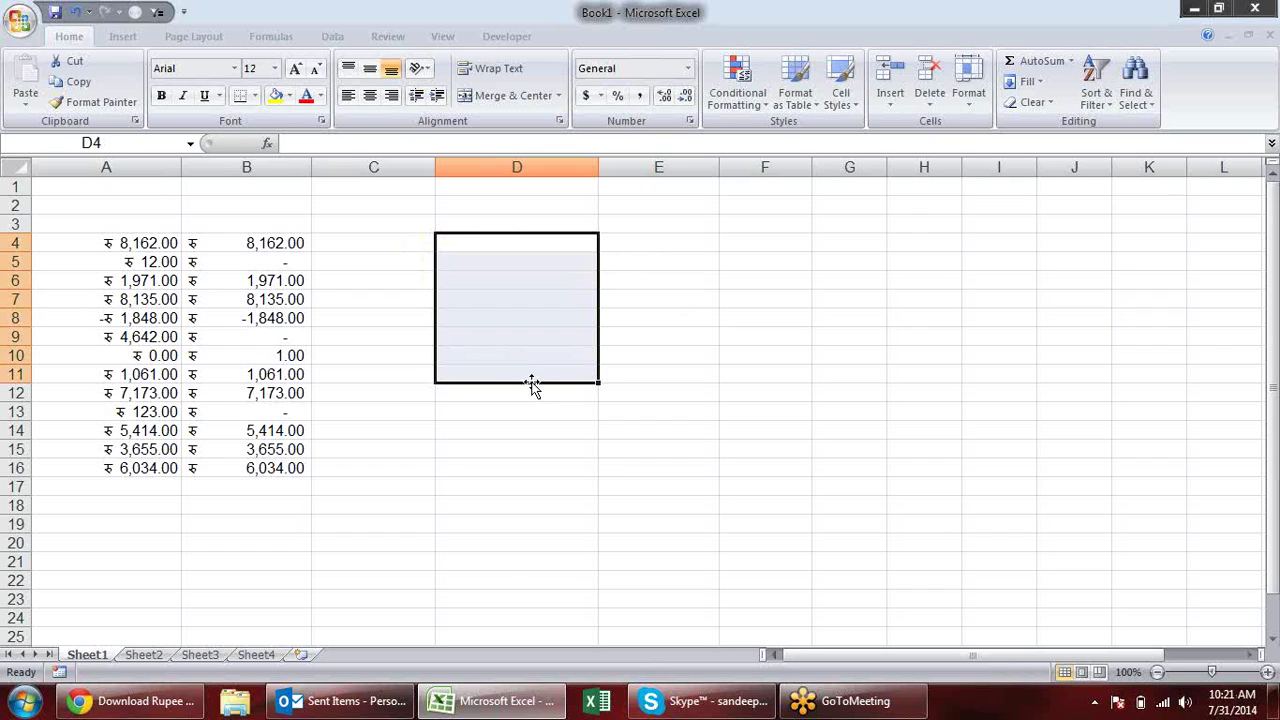
pyautogui.moveTo(485, 464); pyautogui.dragTo(477, 241)
pyautogui.hotkey('alt', 'h')
pyautogui.press('b')
pyautogui.press('a')
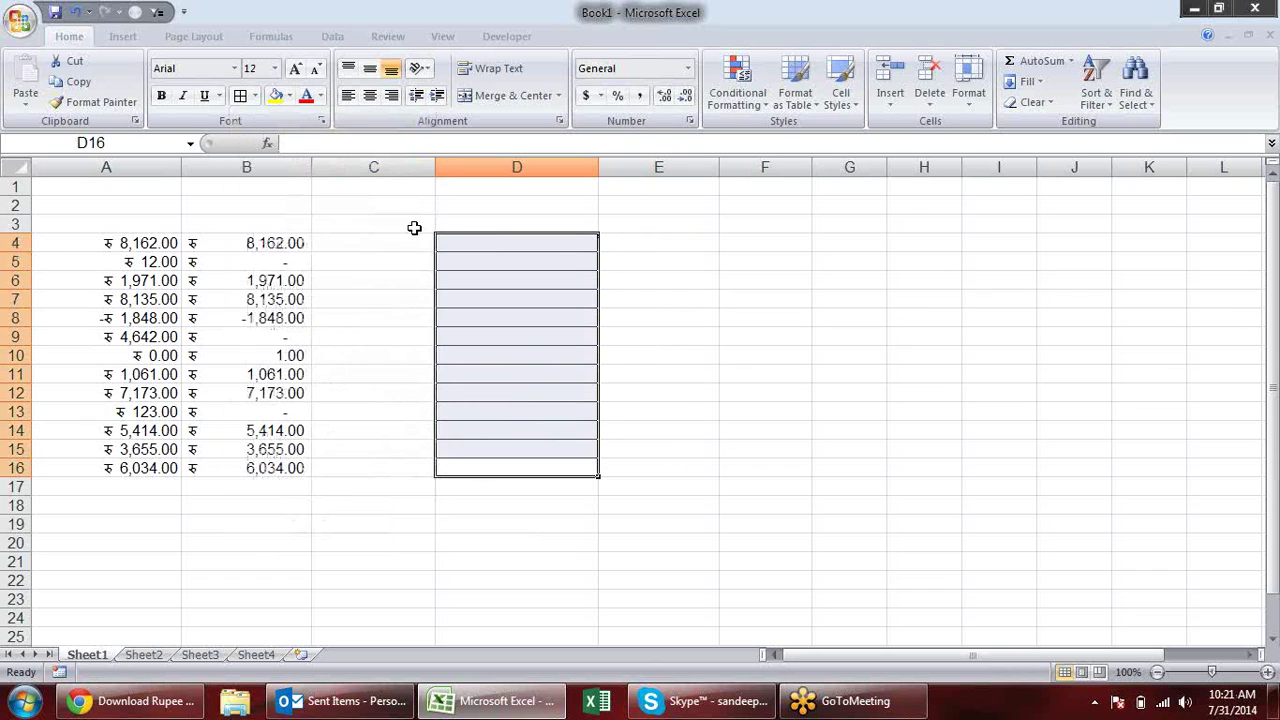
pyautogui.click(660, 316)
# Reselect D4:D16 and bring up the number format list.
pyautogui.click(562, 244)
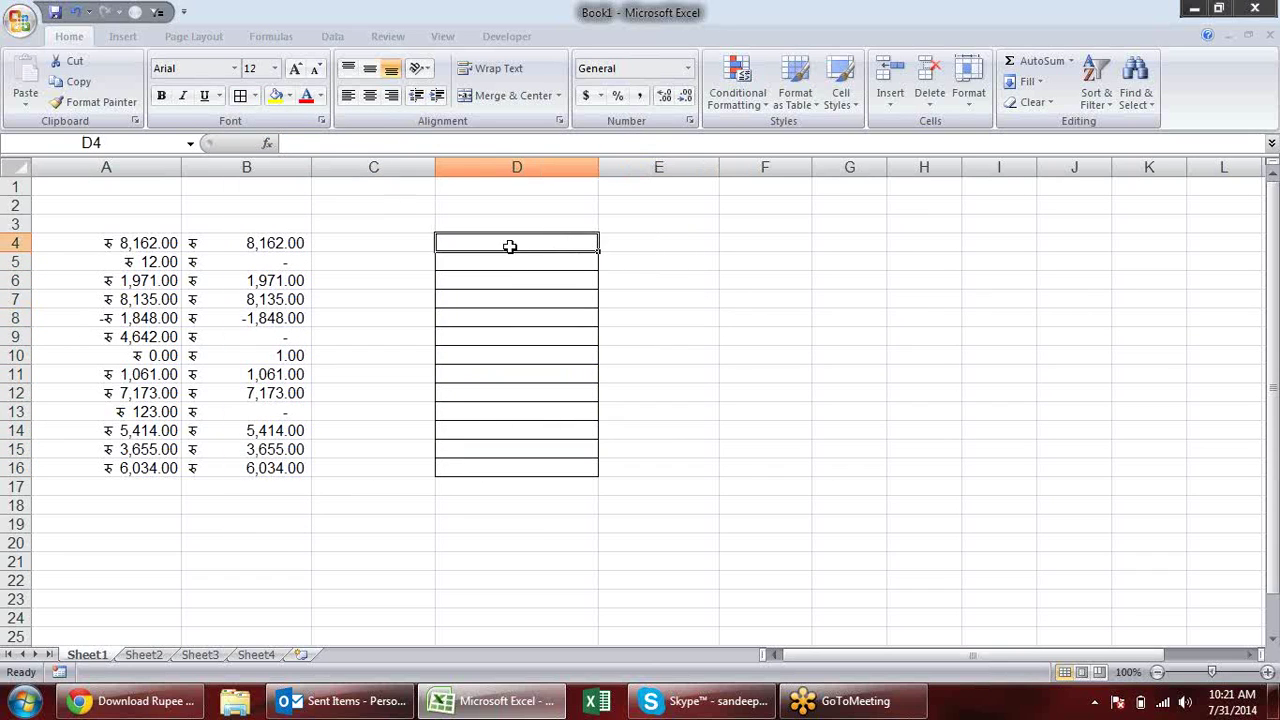
pyautogui.moveTo(512, 240); pyautogui.dragTo(545, 469)
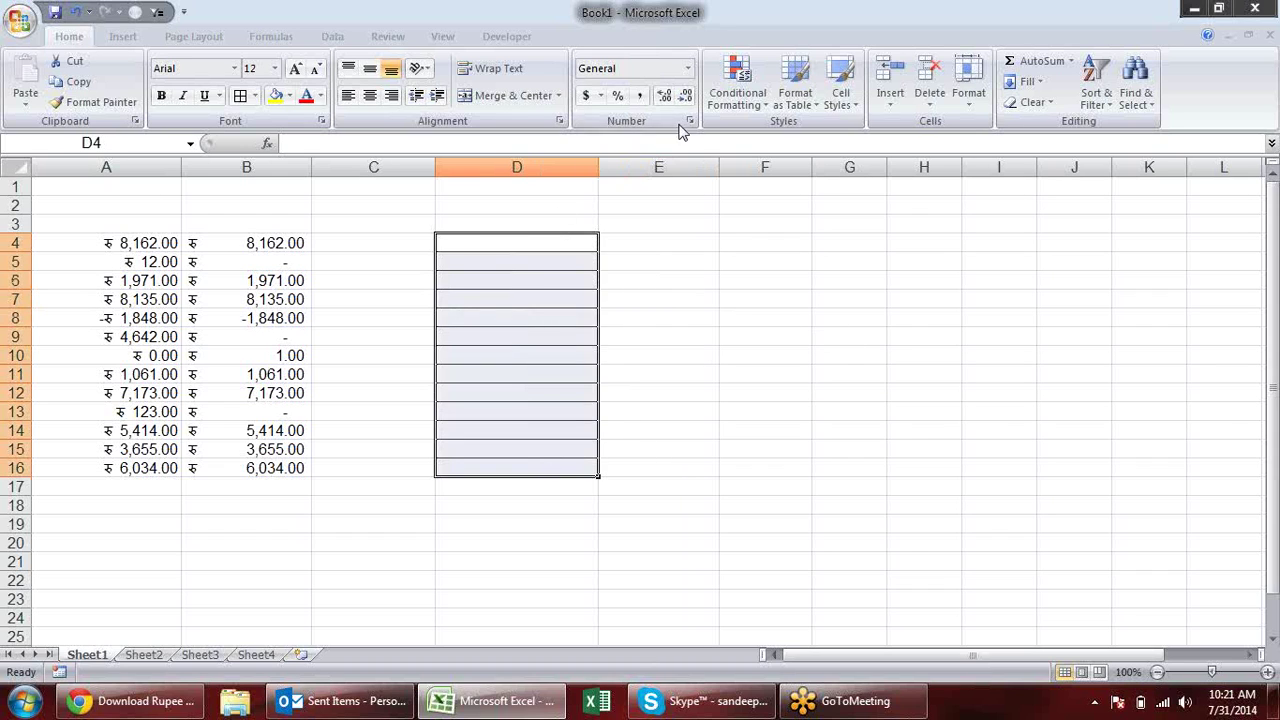
pyautogui.click(688, 68)
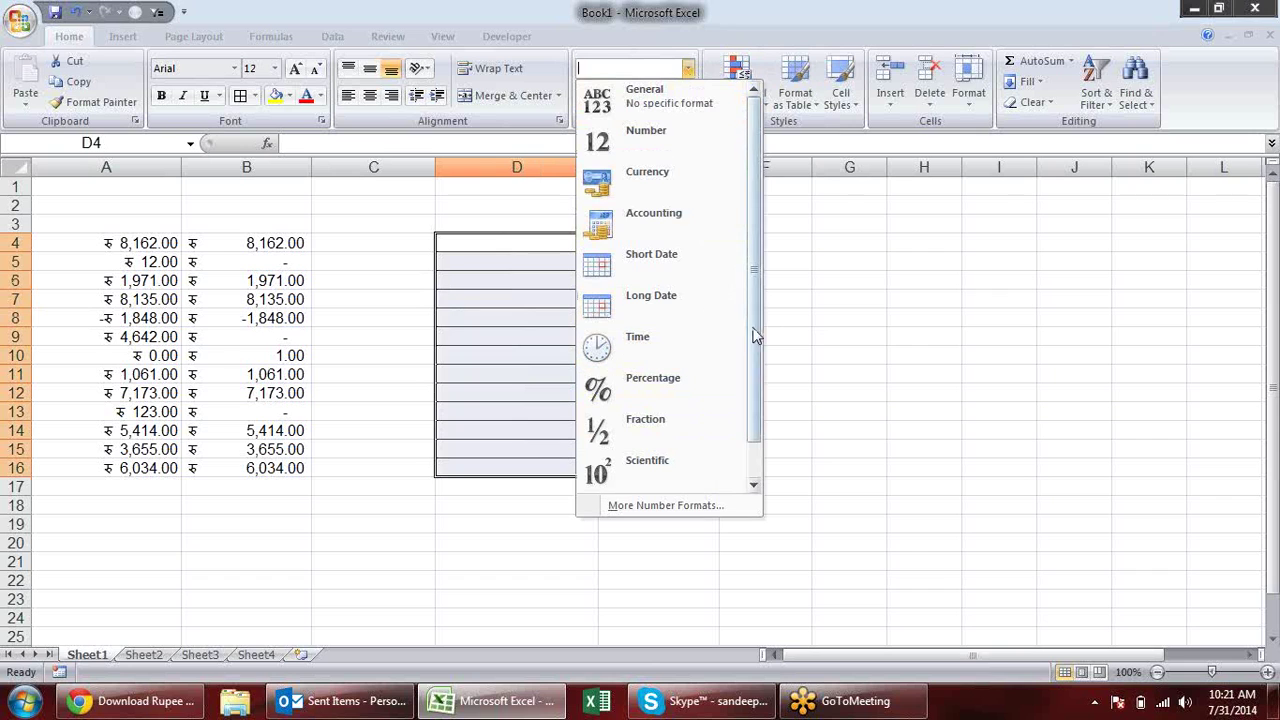
# Format D4:D16 as Text.
pyautogui.scroll(-1, 744, 445)
pyautogui.click(648, 470)
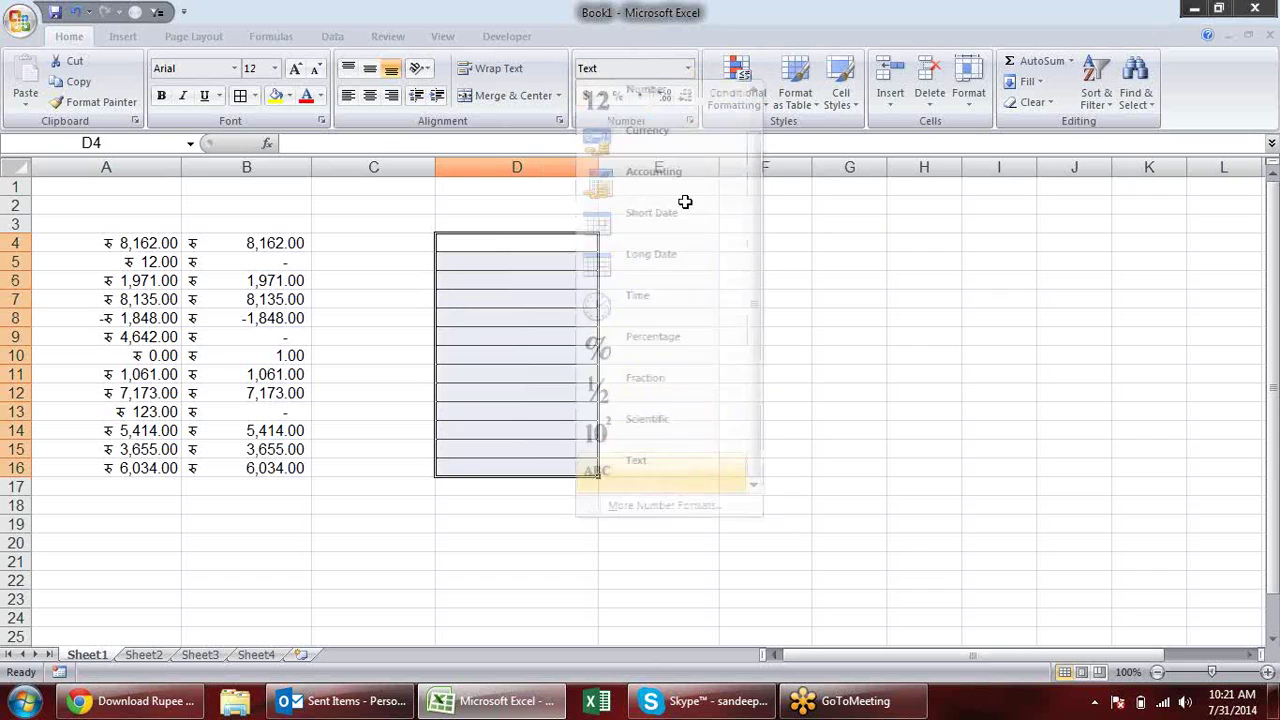
pyautogui.click(690, 121)
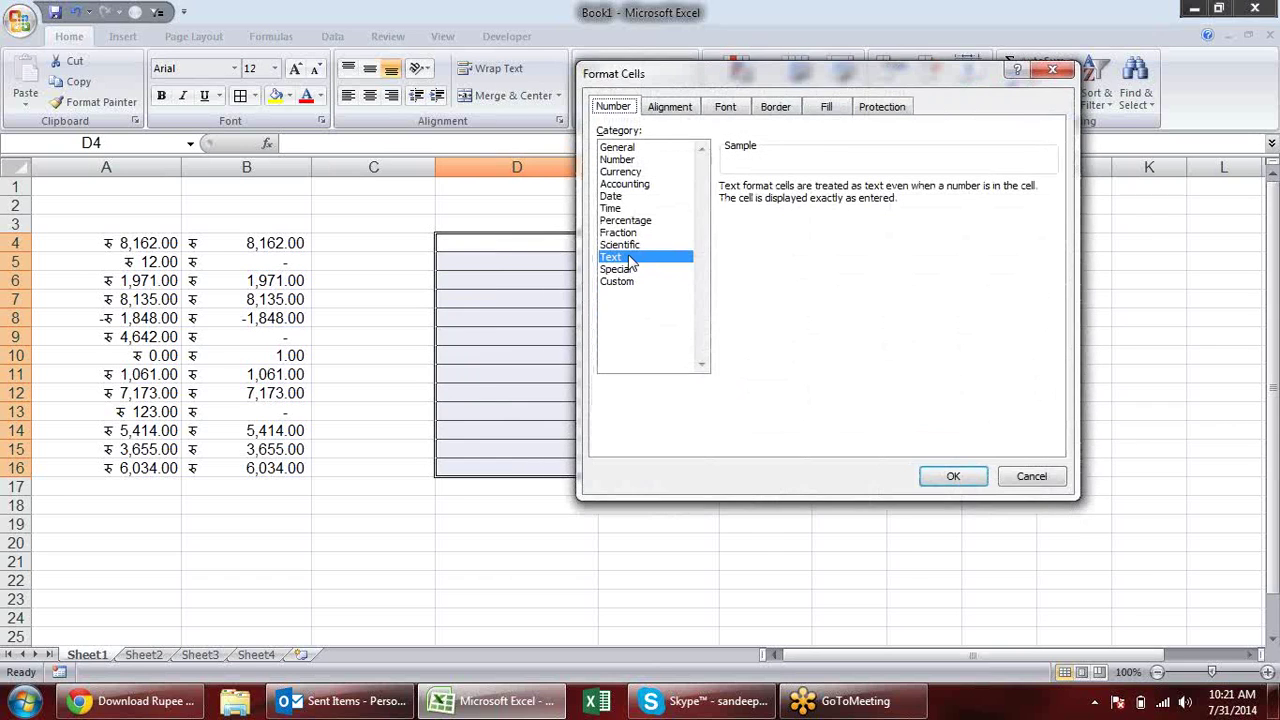
pyautogui.click(955, 477)
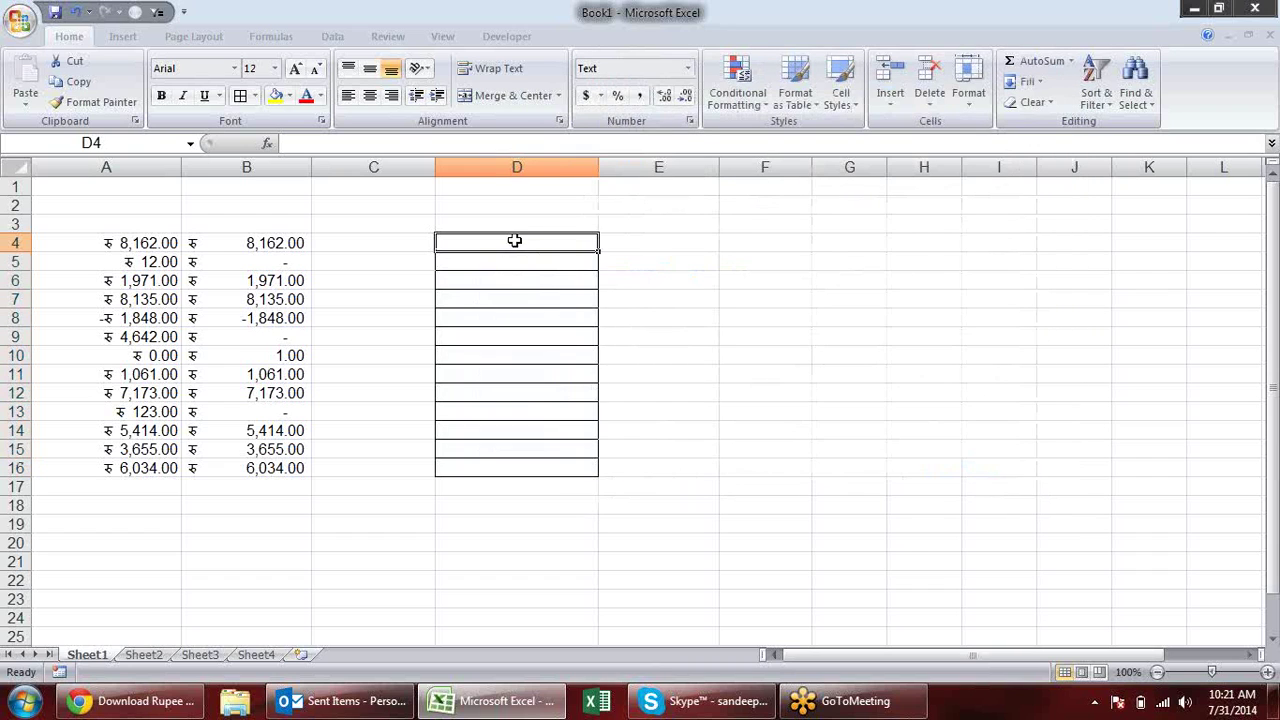
# Enter 00453, 004536, 000563, 002365 and 023564 down D4:D8.
pyautogui.write('00453')
pyautogui.press('Return')
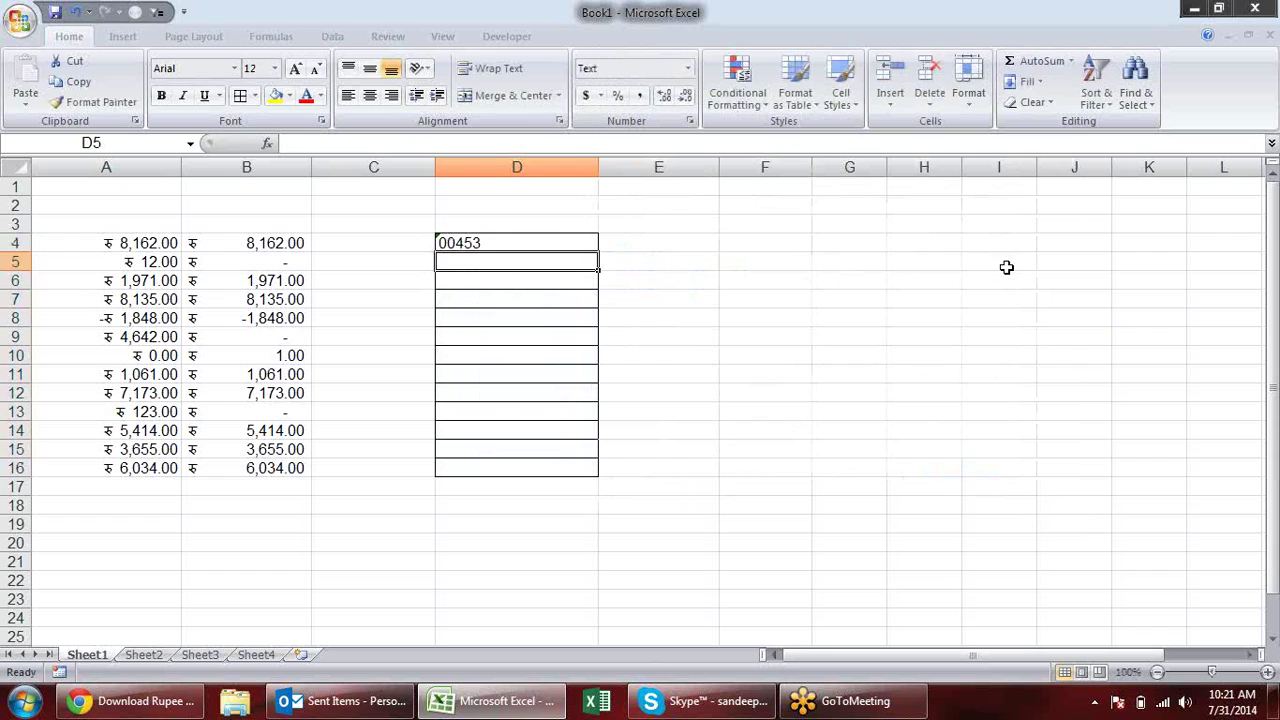
pyautogui.write('004536')
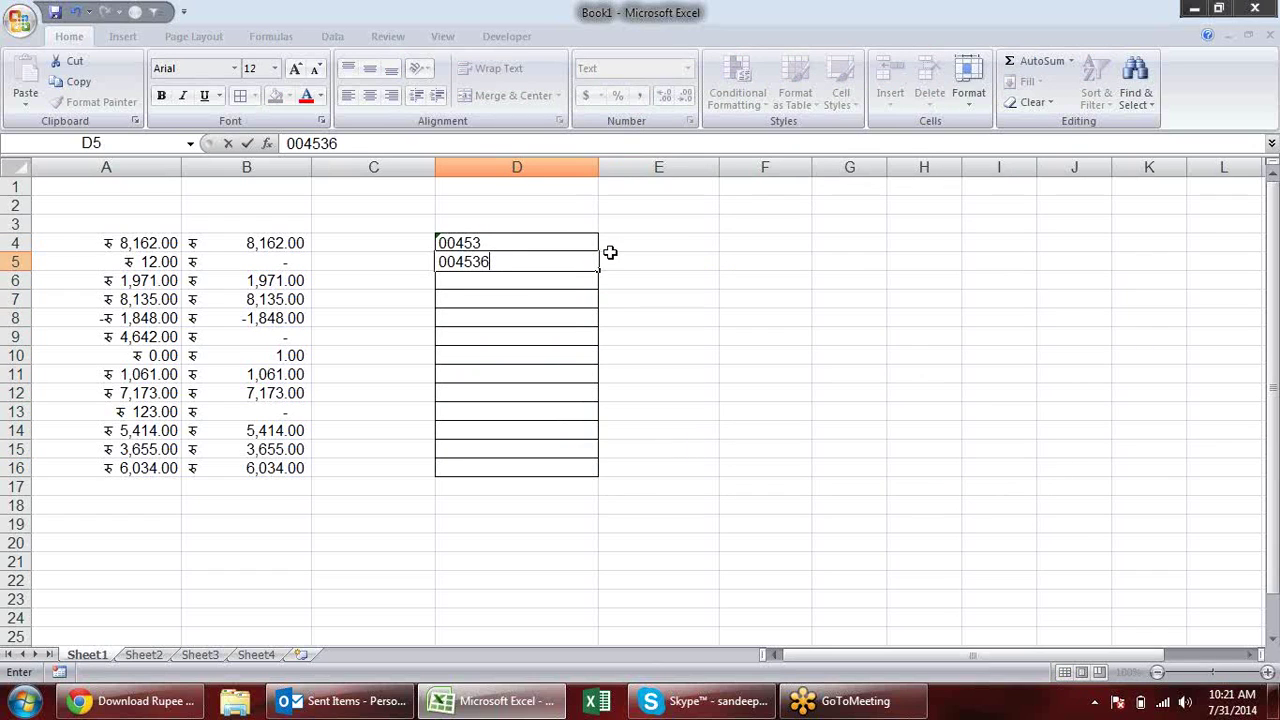
pyautogui.press('Return')
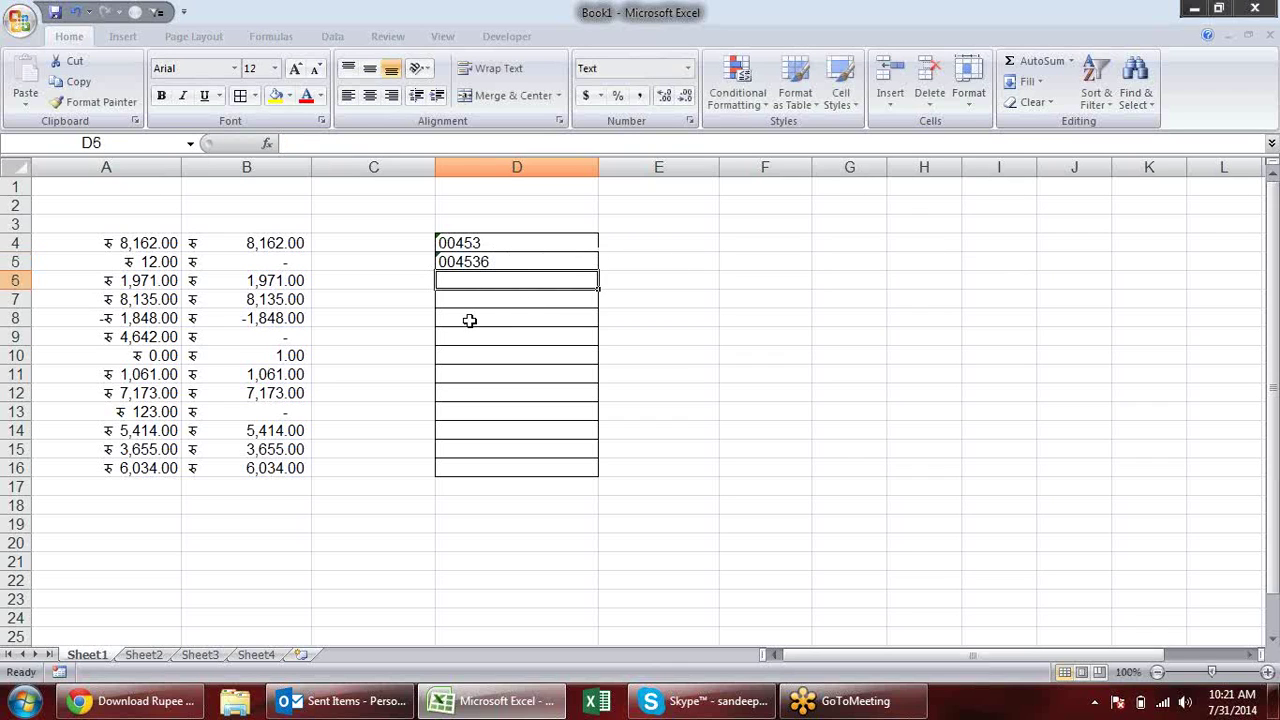
pyautogui.write('000563')
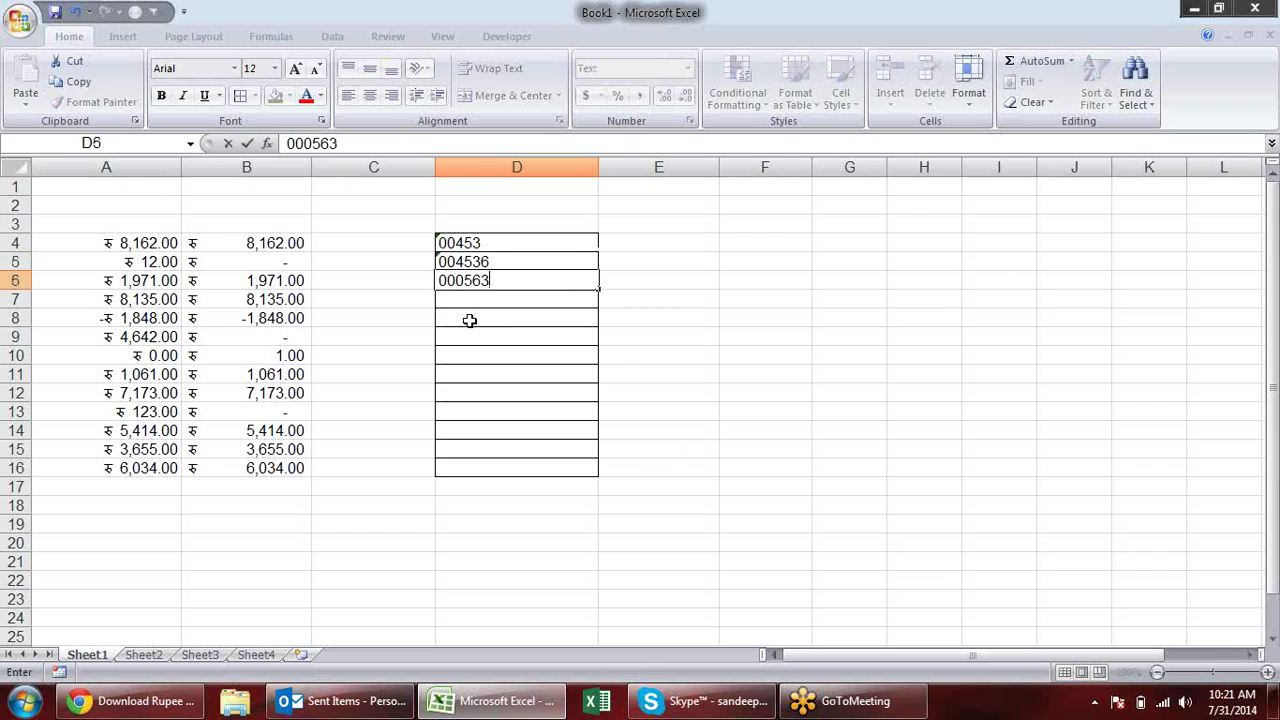
pyautogui.press('Return')
pyautogui.write('002365')
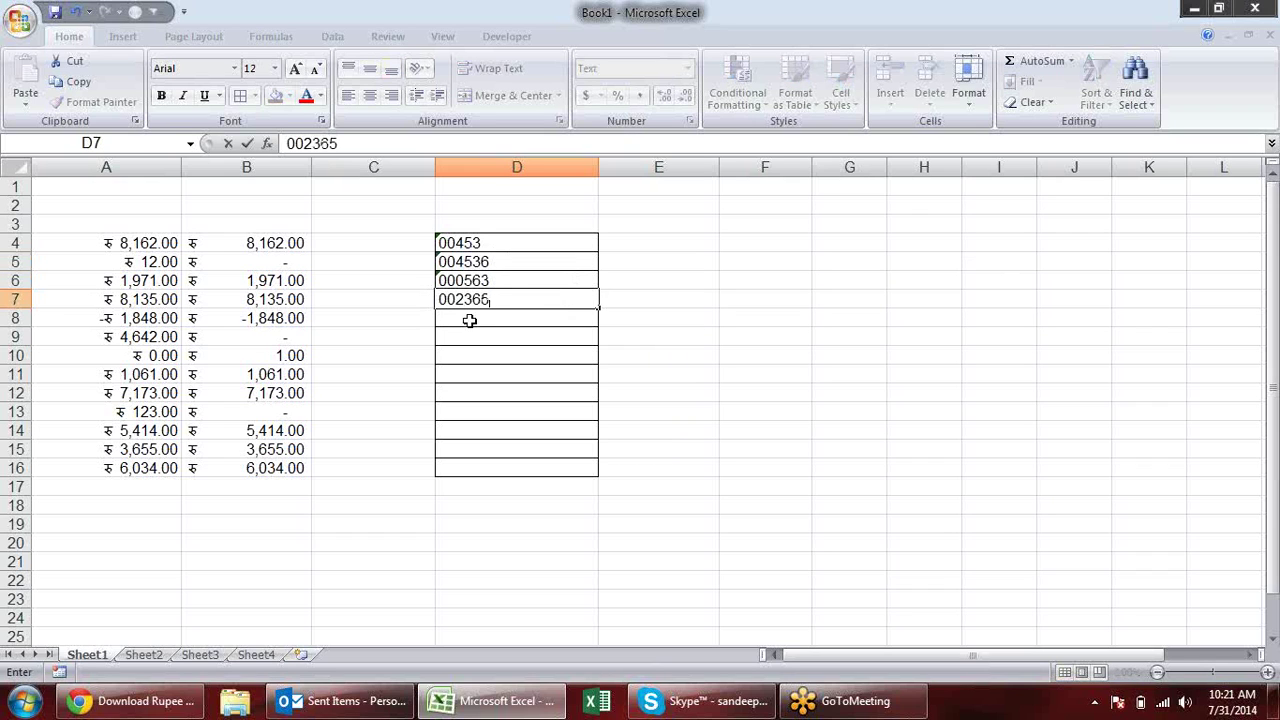
pyautogui.press('Return')
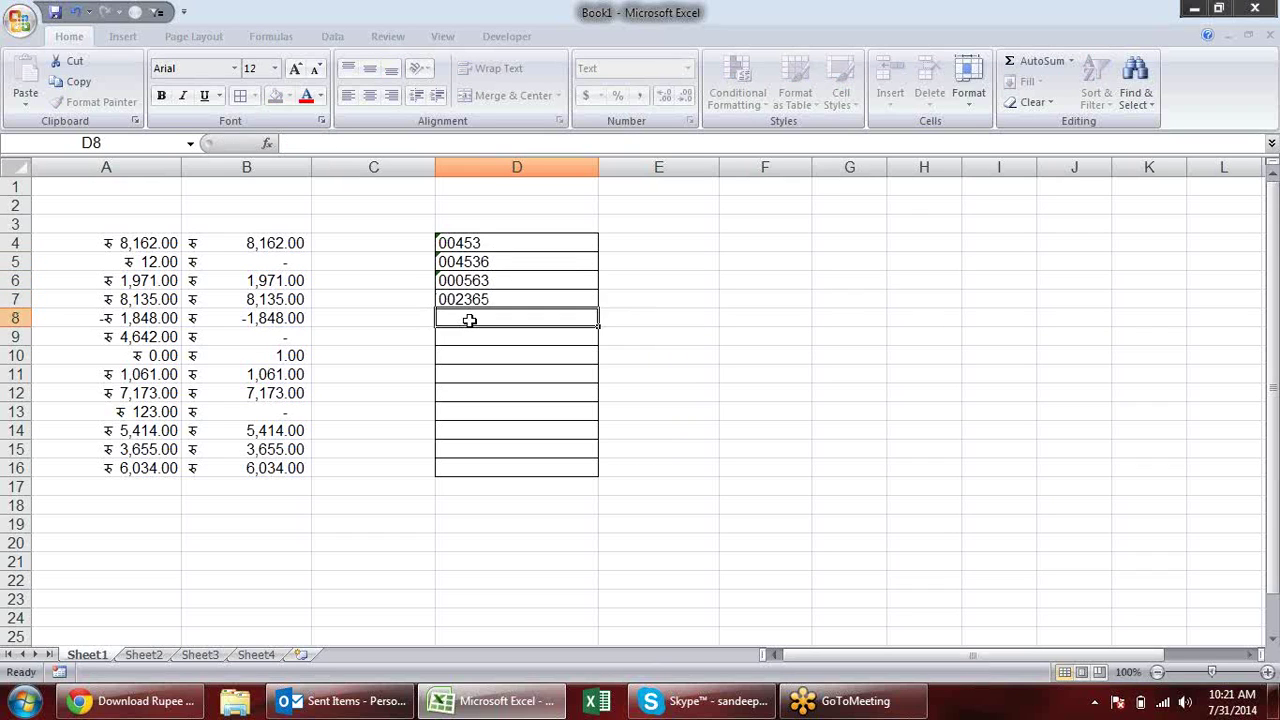
pyautogui.write('023564')
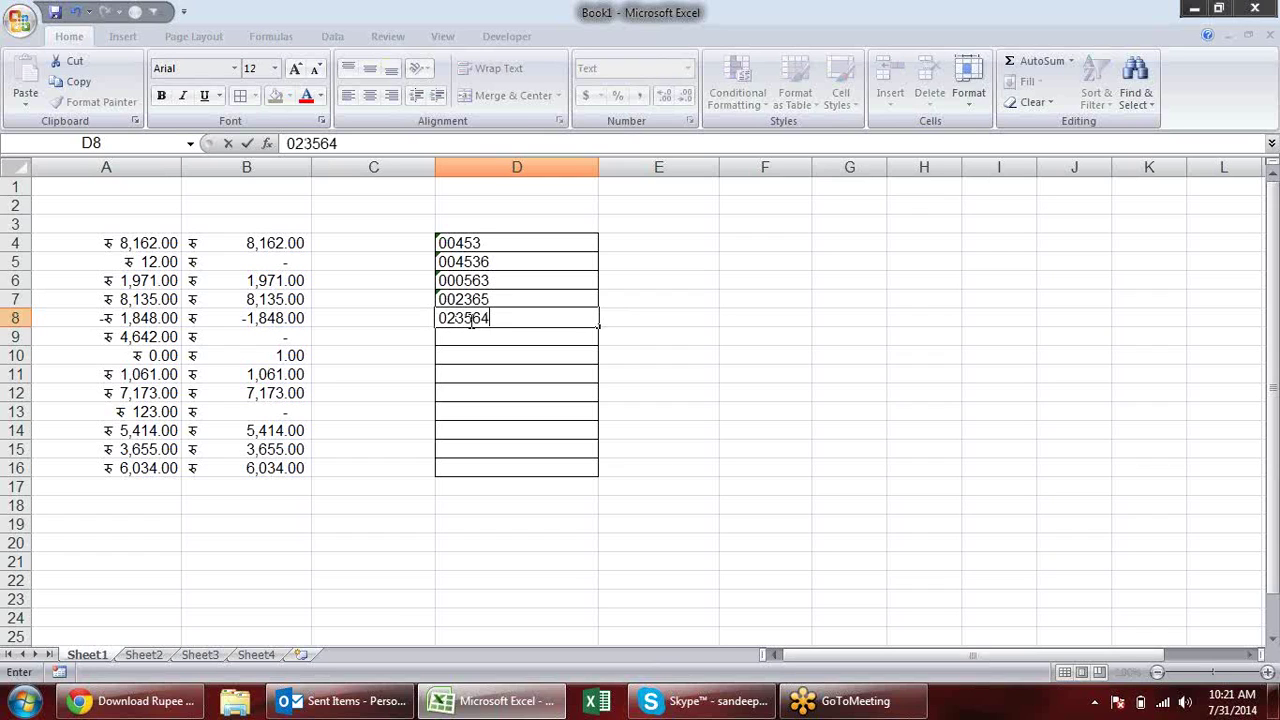
pyautogui.press('Return')
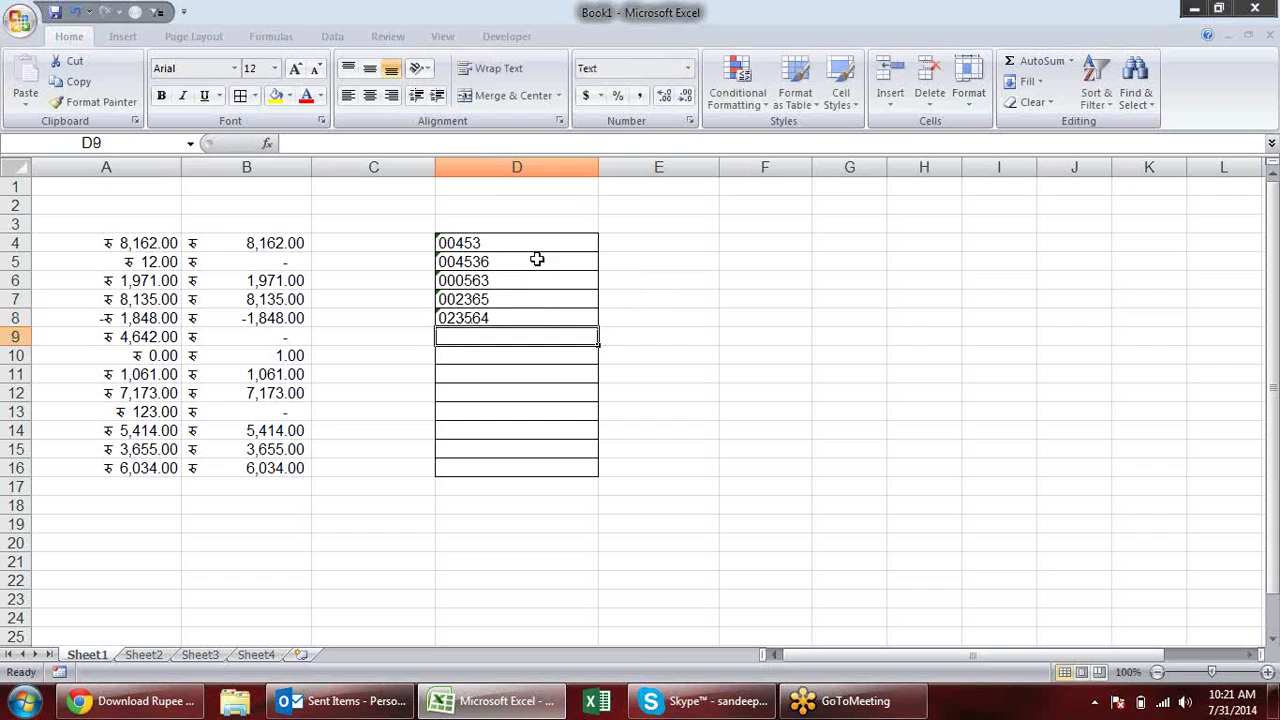
pyautogui.click(689, 121)
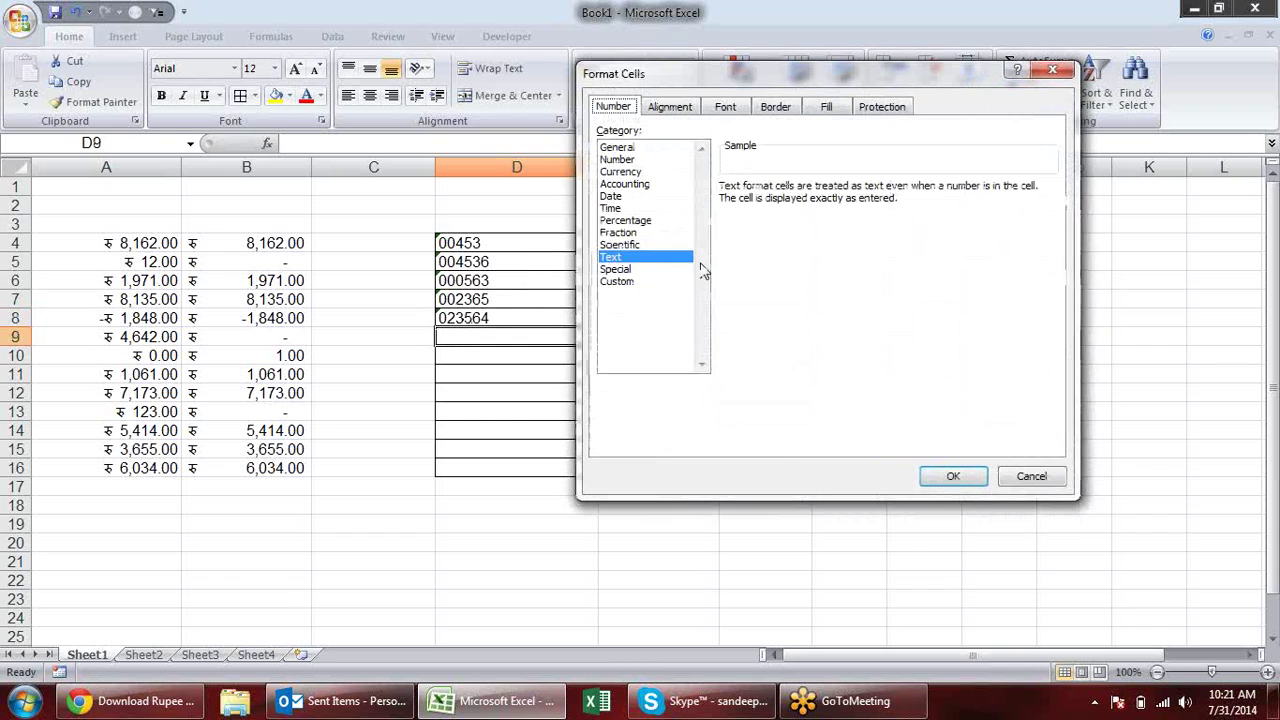
pyautogui.click(632, 269)
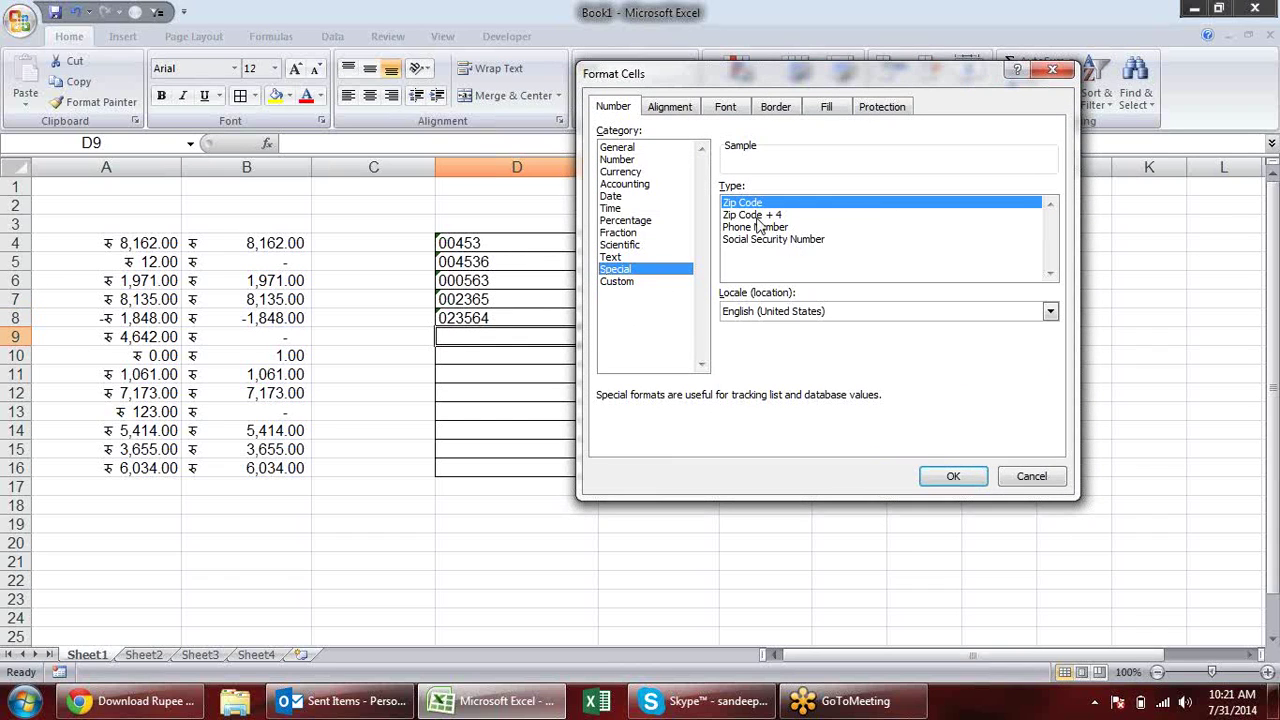
pyautogui.click(645, 283)
pyautogui.click(1056, 72)
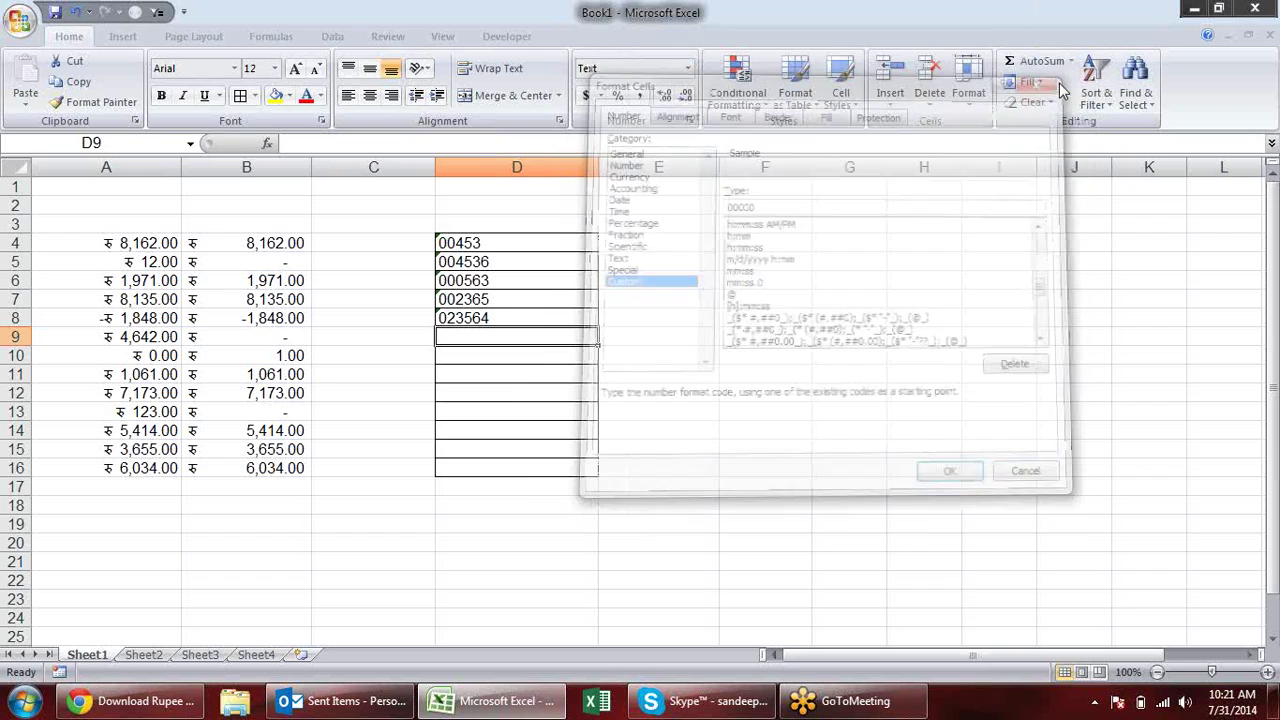
pyautogui.click(503, 240)
pyautogui.click(513, 267)
pyautogui.click(512, 318)
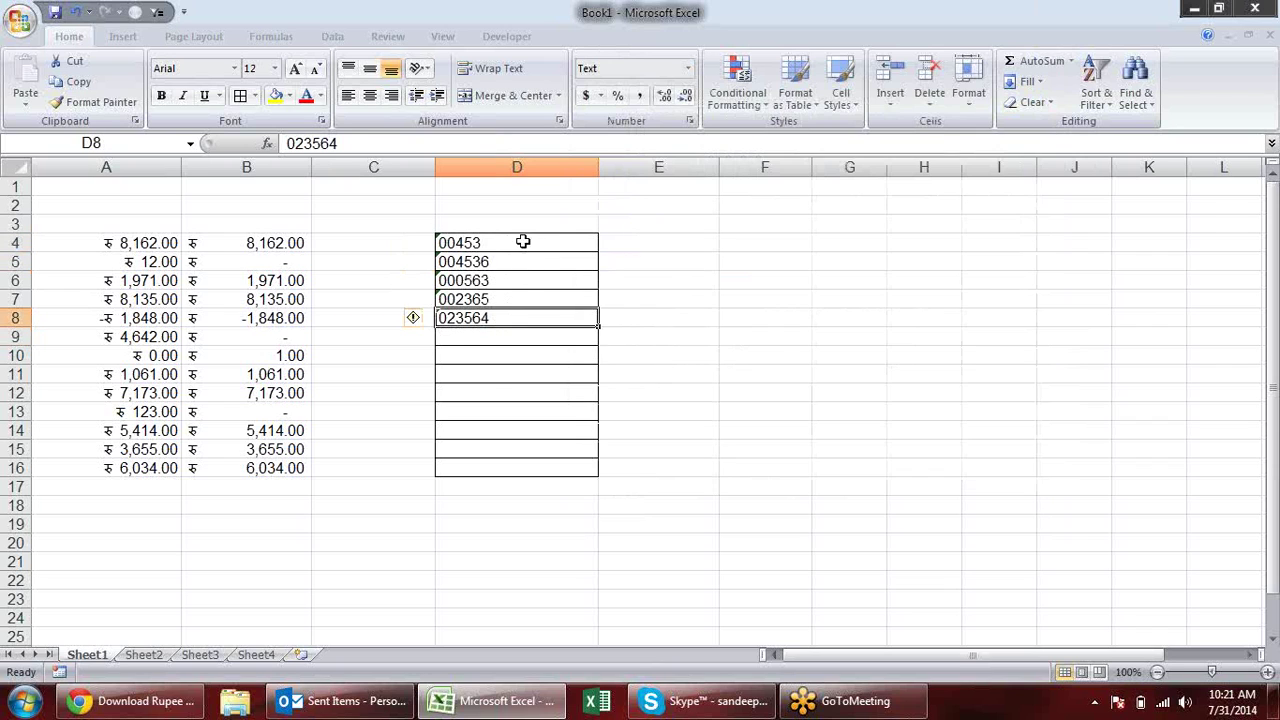
# Use Convert to Number on D4:D8, giving 453, 4536, 563, 2365 and 23564.
pyautogui.click(416, 319)
pyautogui.click(510, 243)
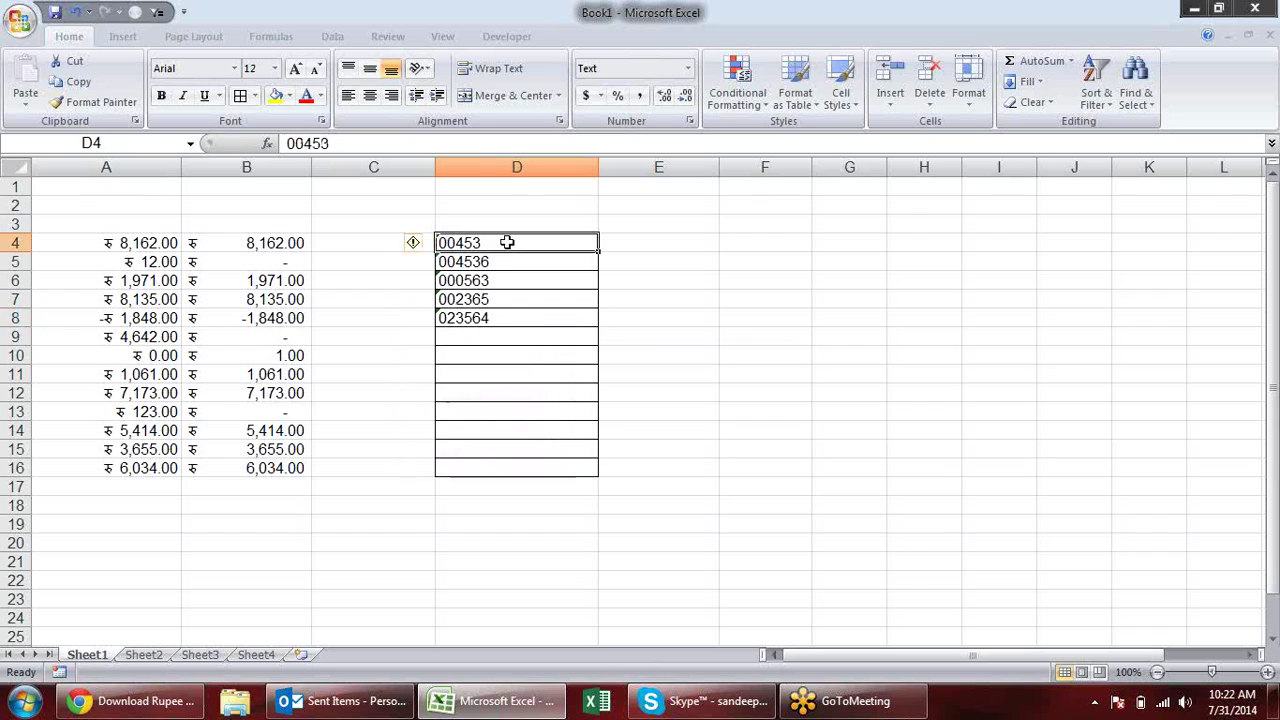
pyautogui.moveTo(512, 243); pyautogui.dragTo(503, 318)
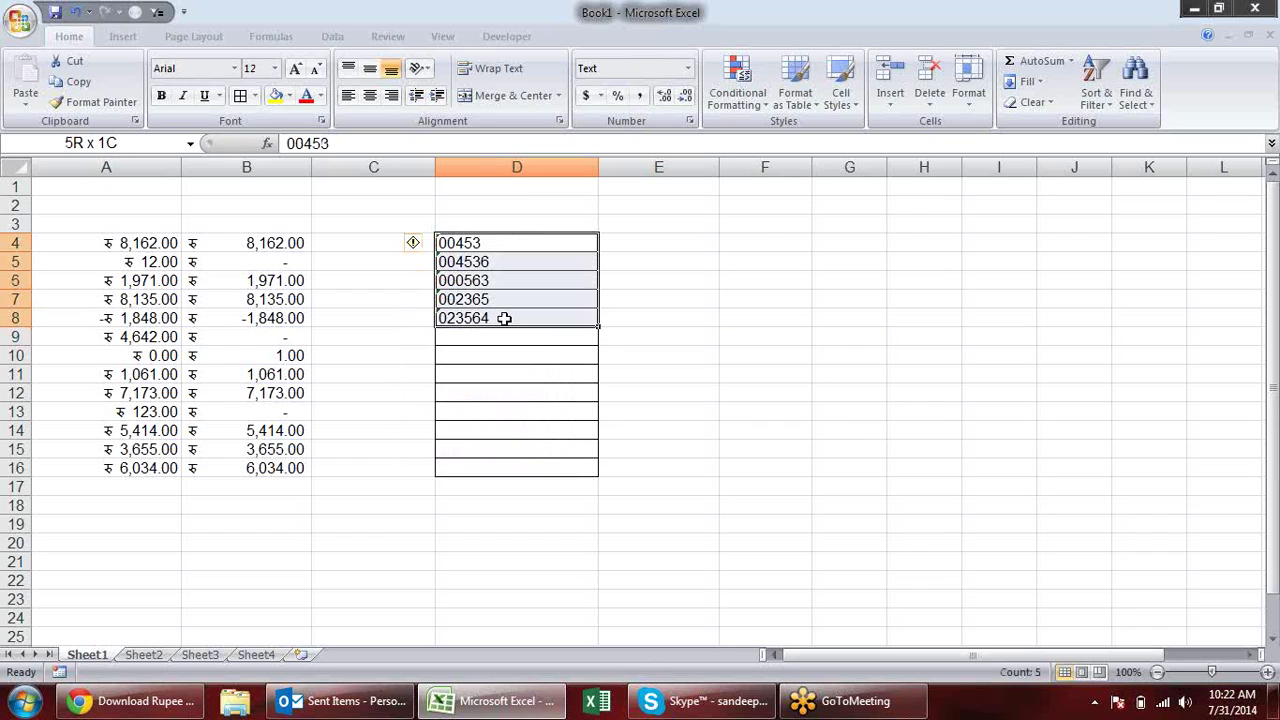
pyautogui.click(428, 244)
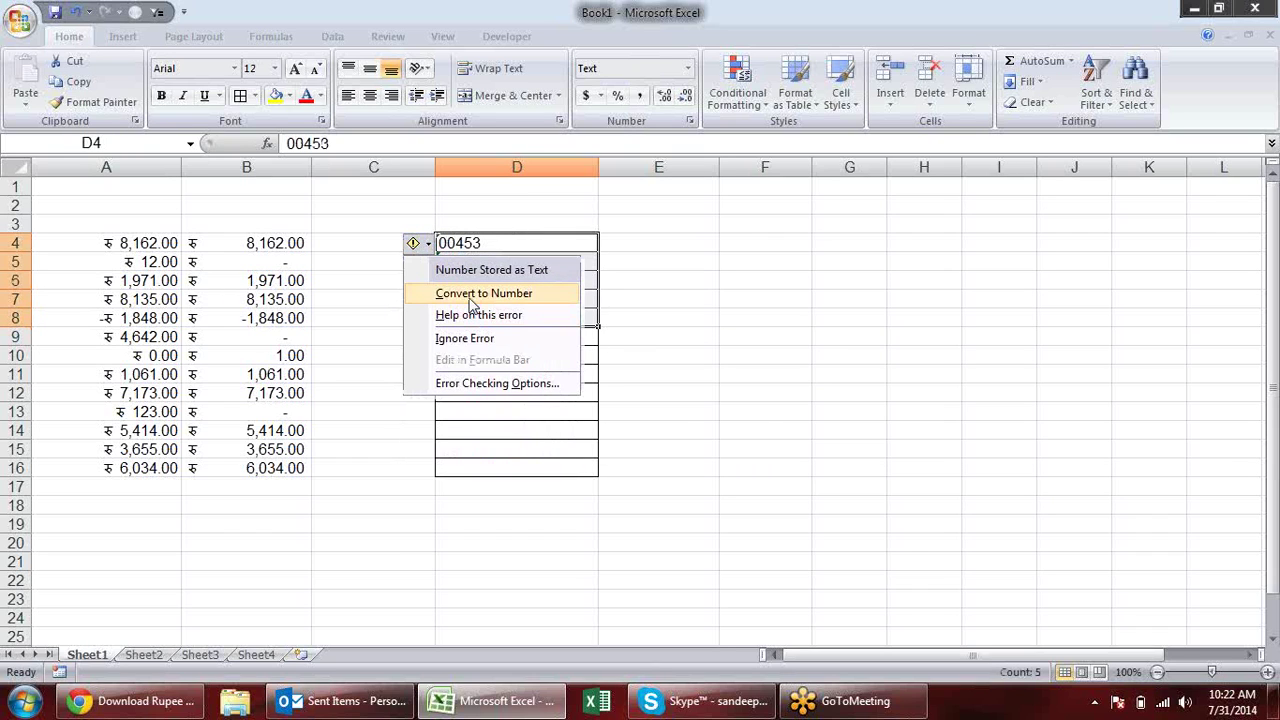
pyautogui.click(483, 293)
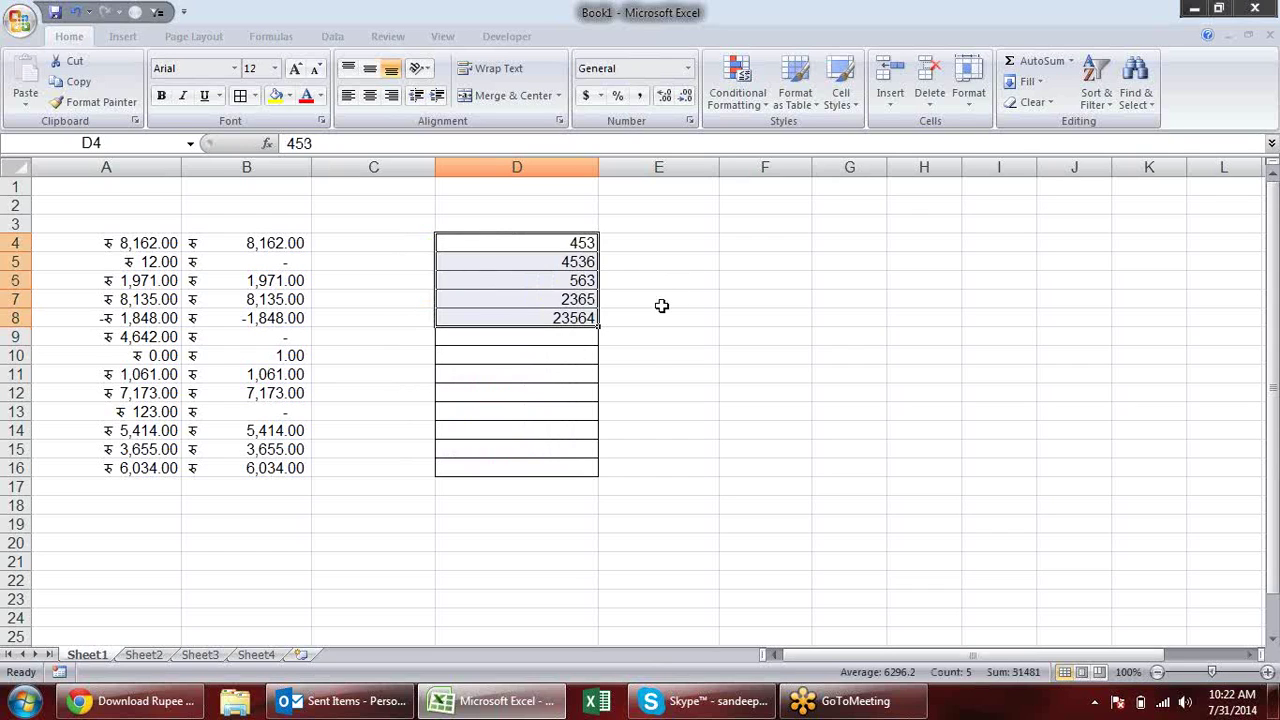
pyautogui.click(650, 355)
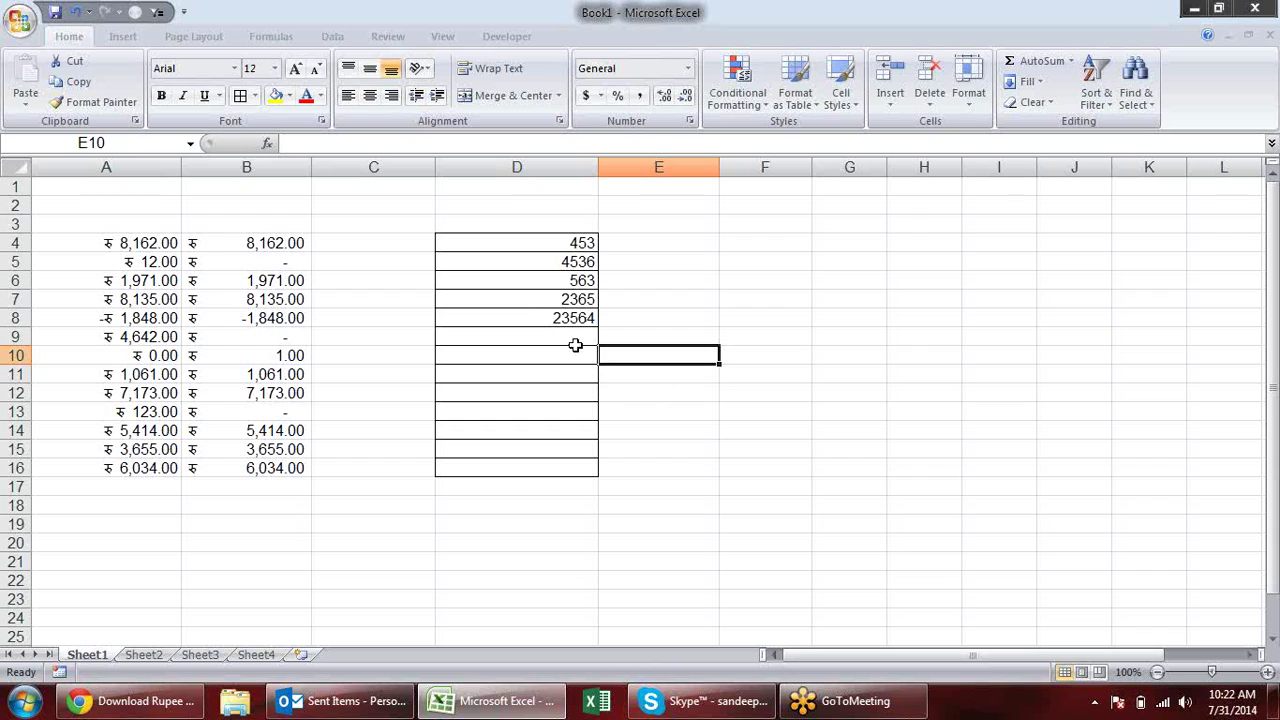
pyautogui.moveTo(560, 299); pyautogui.dragTo(566, 320)
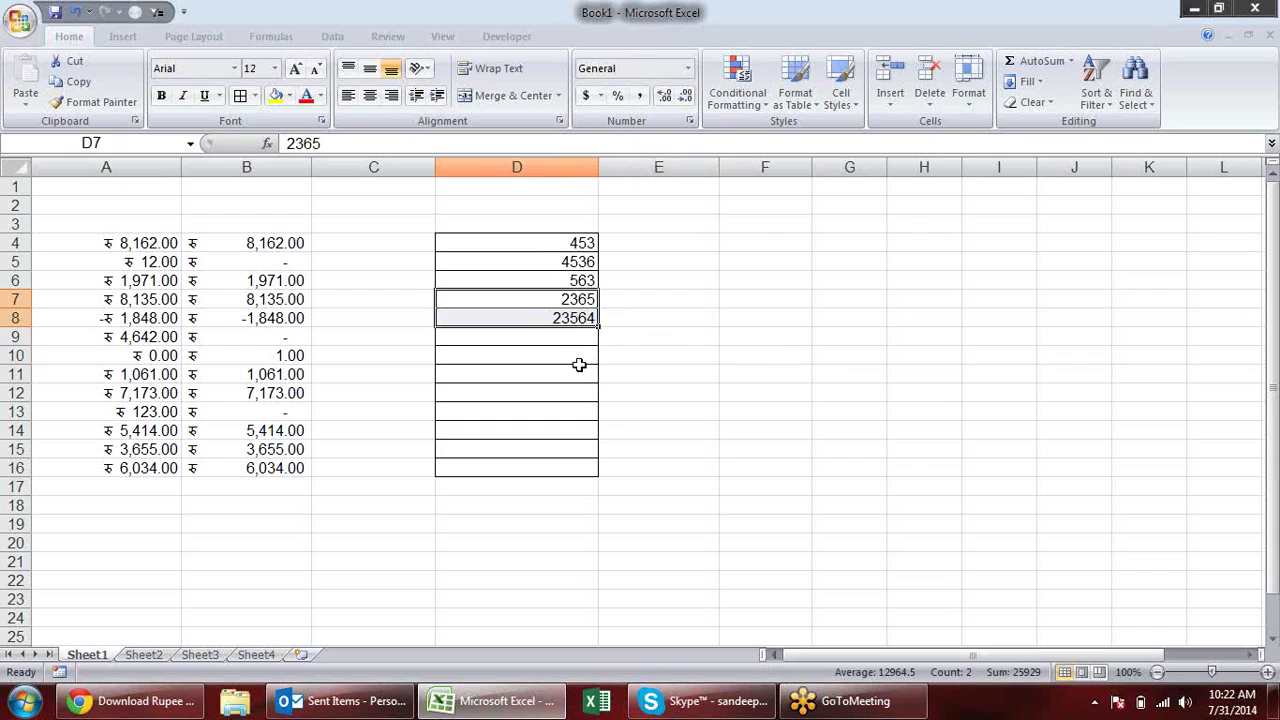
pyautogui.moveTo(545, 242); pyautogui.dragTo(565, 320)
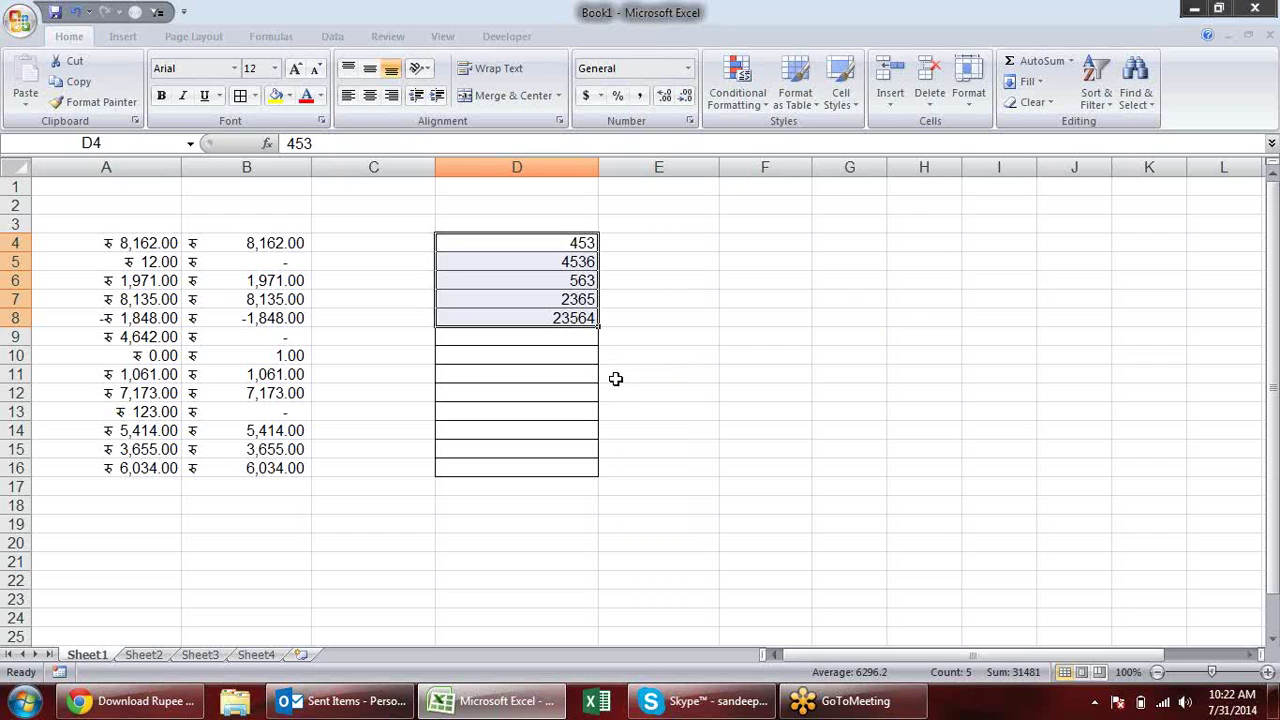
# Apply the custom number format 000000 to D4:D8.
pyautogui.hotkey('ctrl', '1')
pyautogui.click(616, 283)
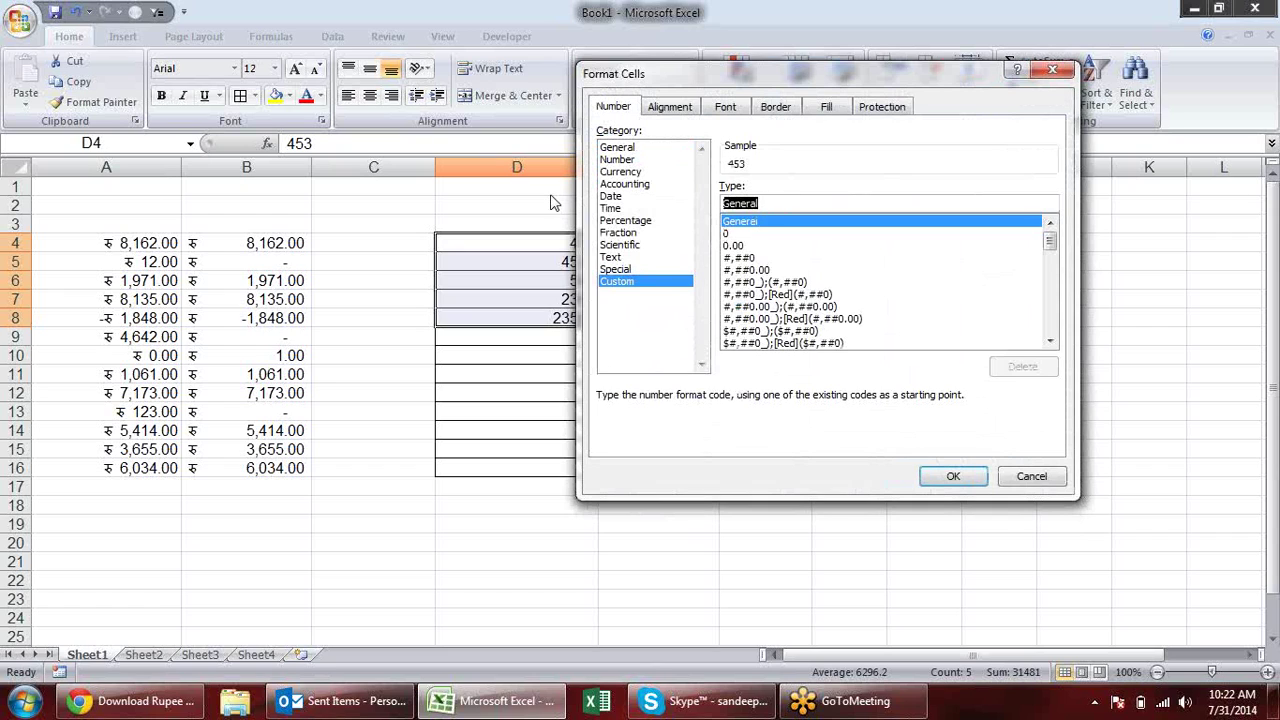
pyautogui.write('0000')
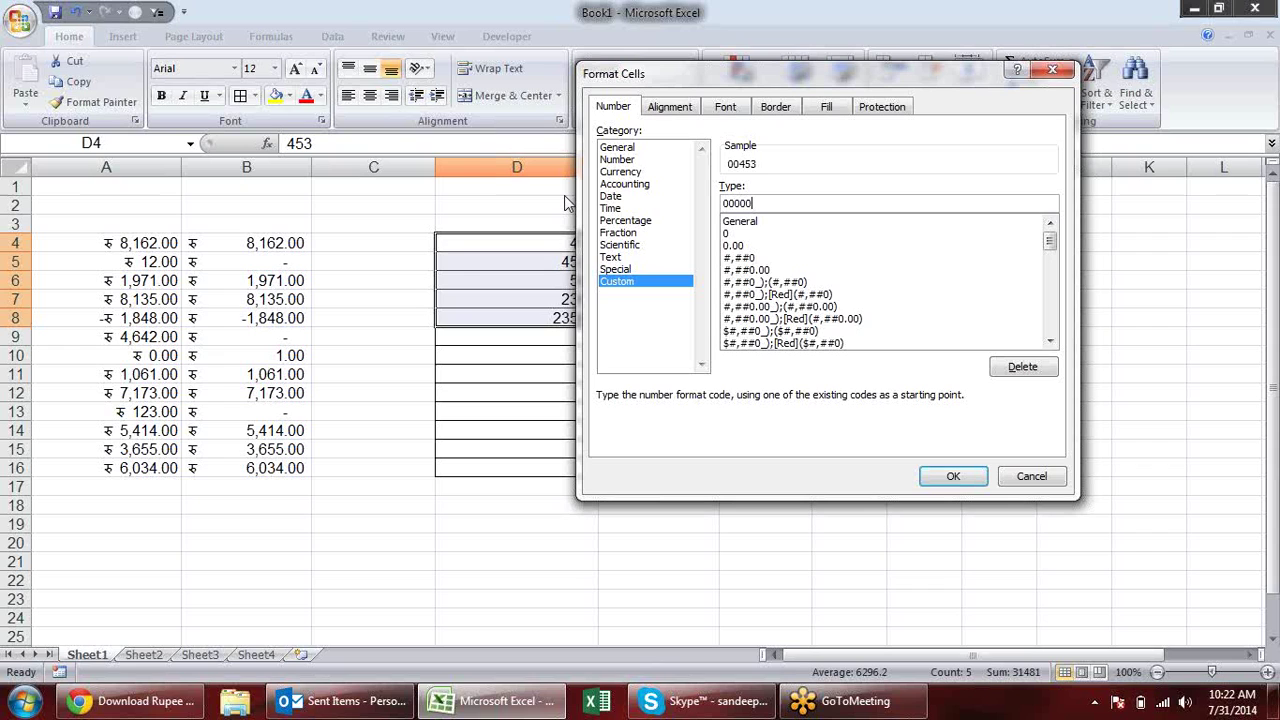
pyautogui.write('0')
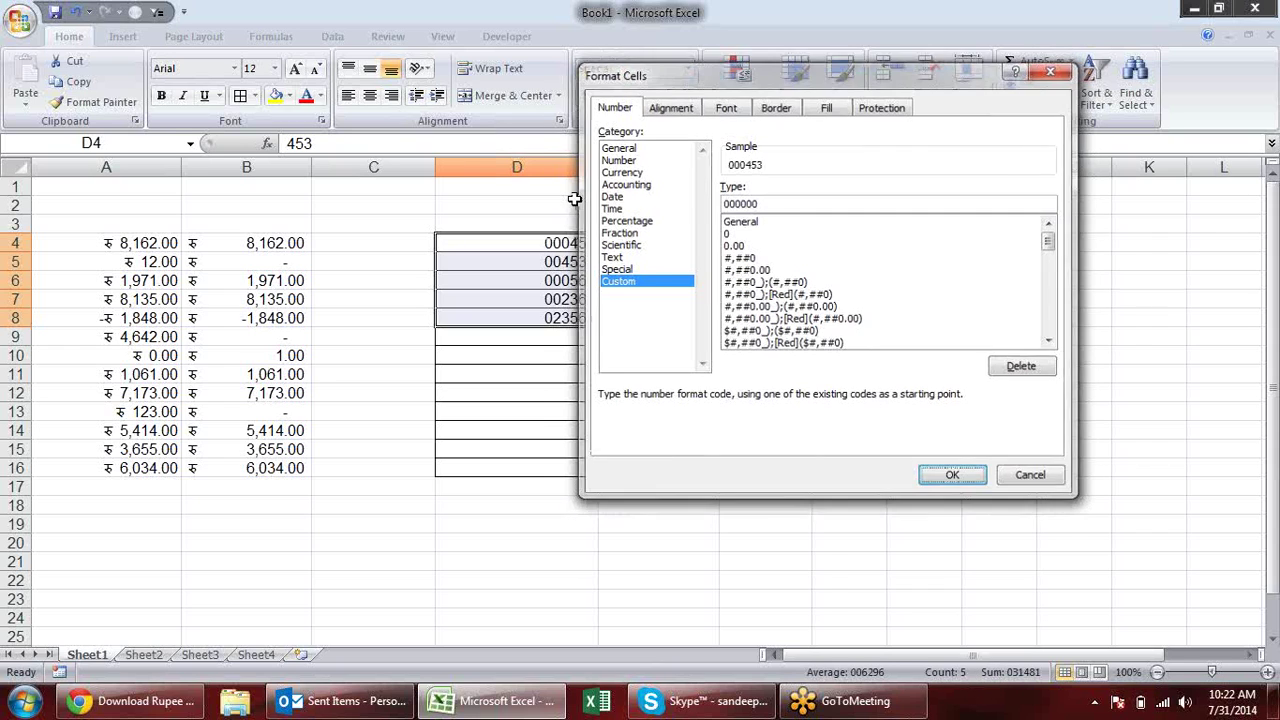
pyautogui.press('Return')
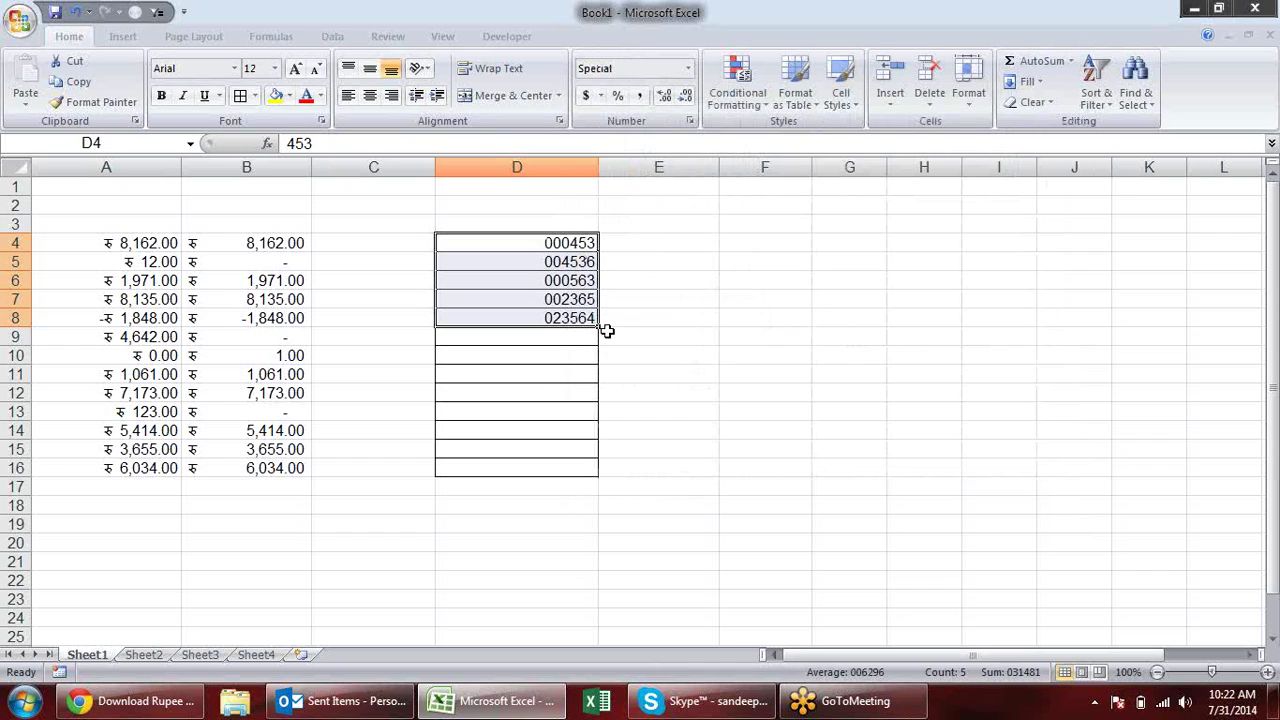
pyautogui.click(641, 297)
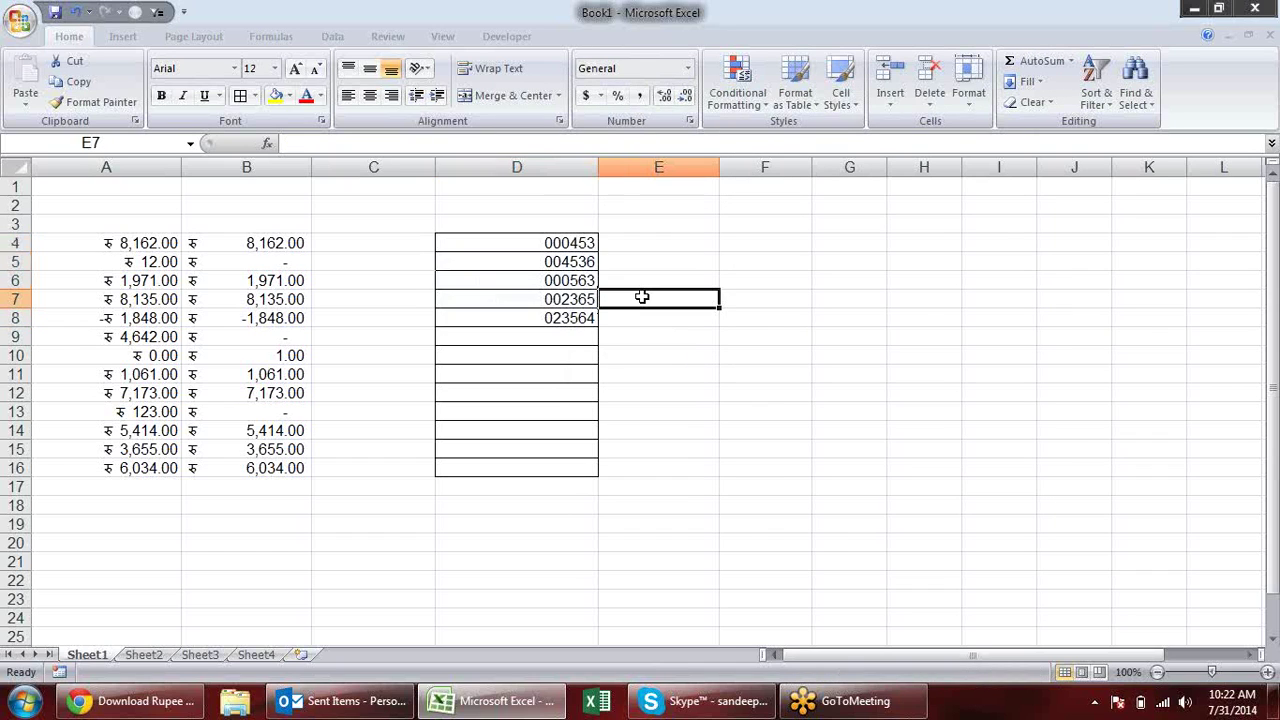
# Compare stored and shown values in D4:D8, e.g. D4 stores 453 but shows 000453.
pyautogui.click(578, 317)
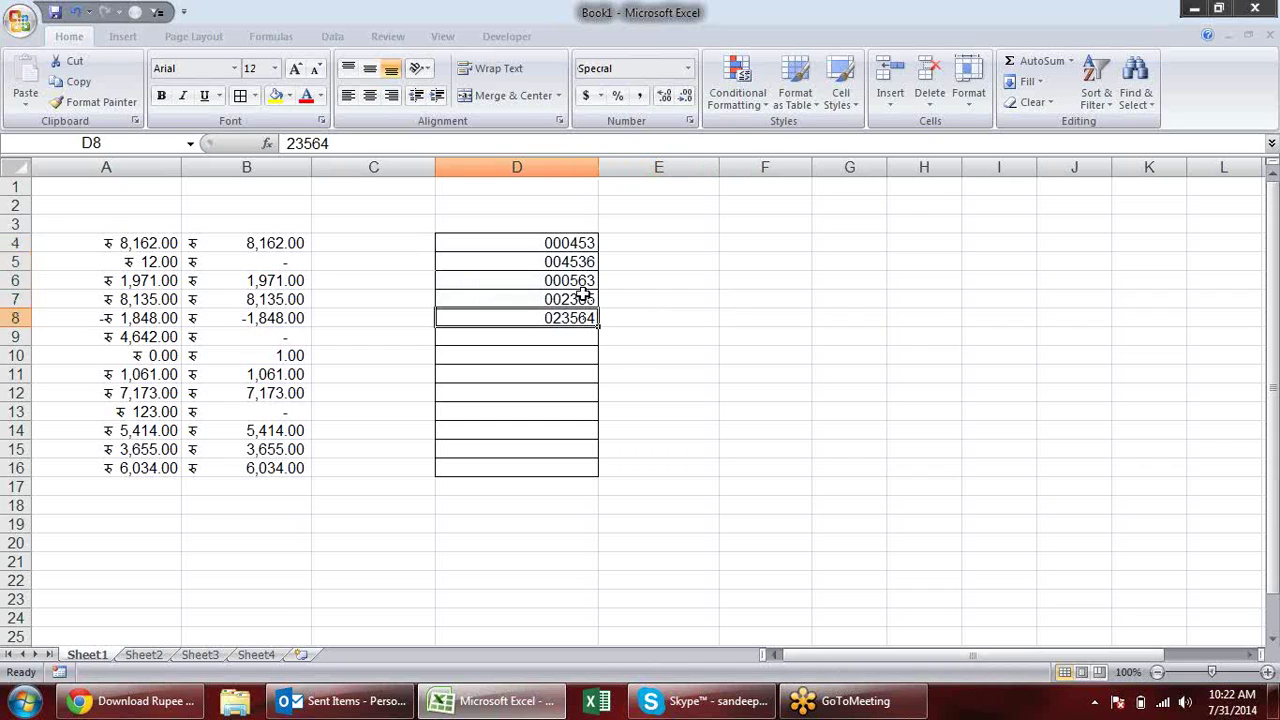
pyautogui.click(578, 299)
pyautogui.click(577, 280)
pyautogui.click(576, 261)
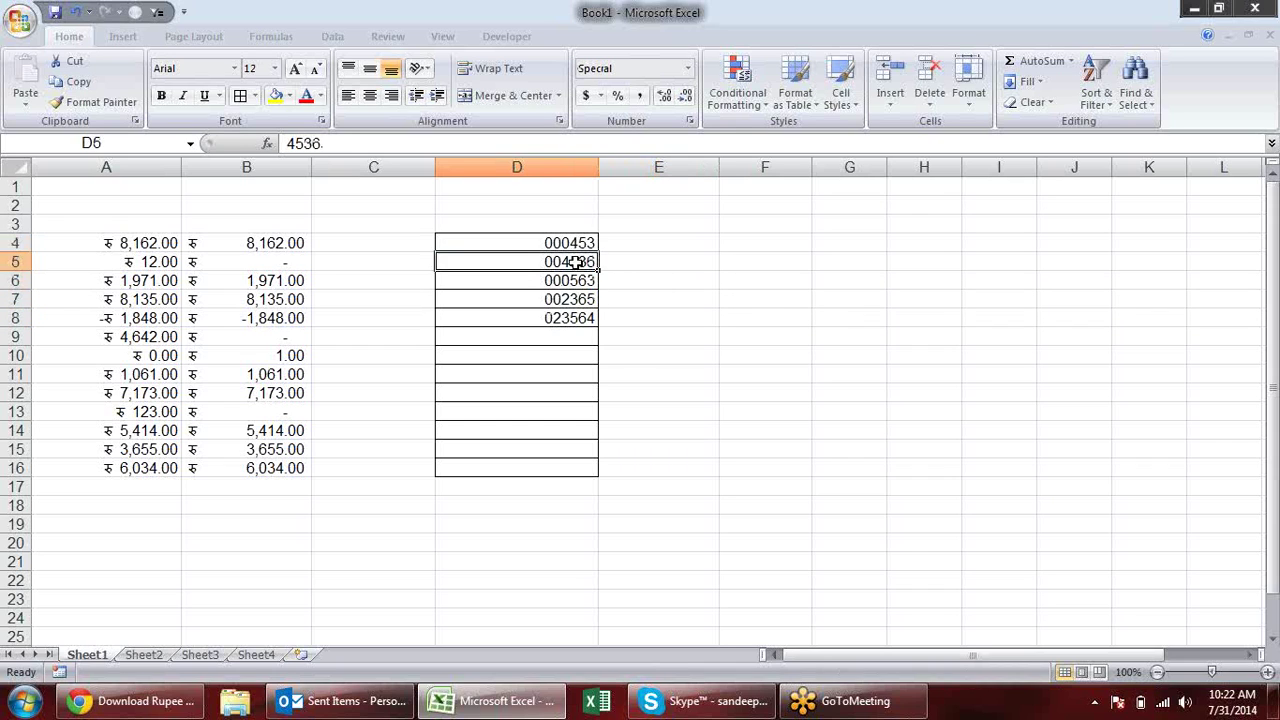
pyautogui.click(573, 243)
pyautogui.click(577, 280)
pyautogui.click(579, 317)
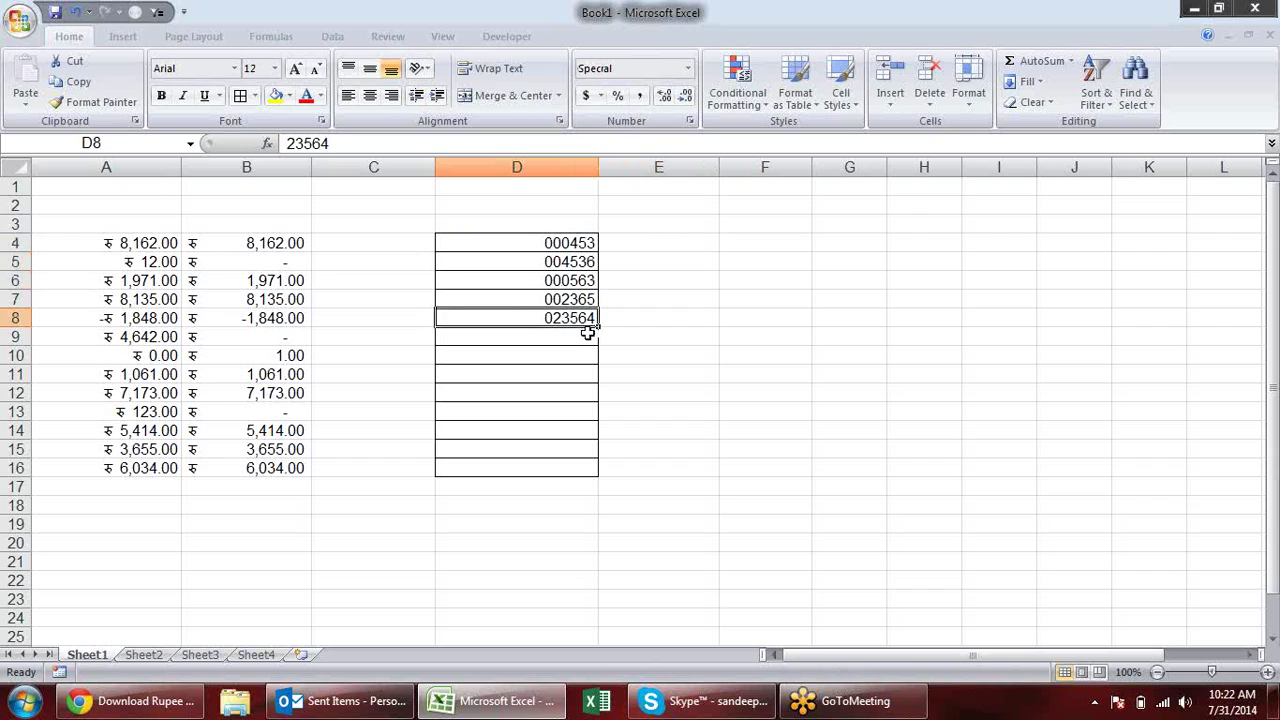
pyautogui.click(578, 300)
pyautogui.click(570, 282)
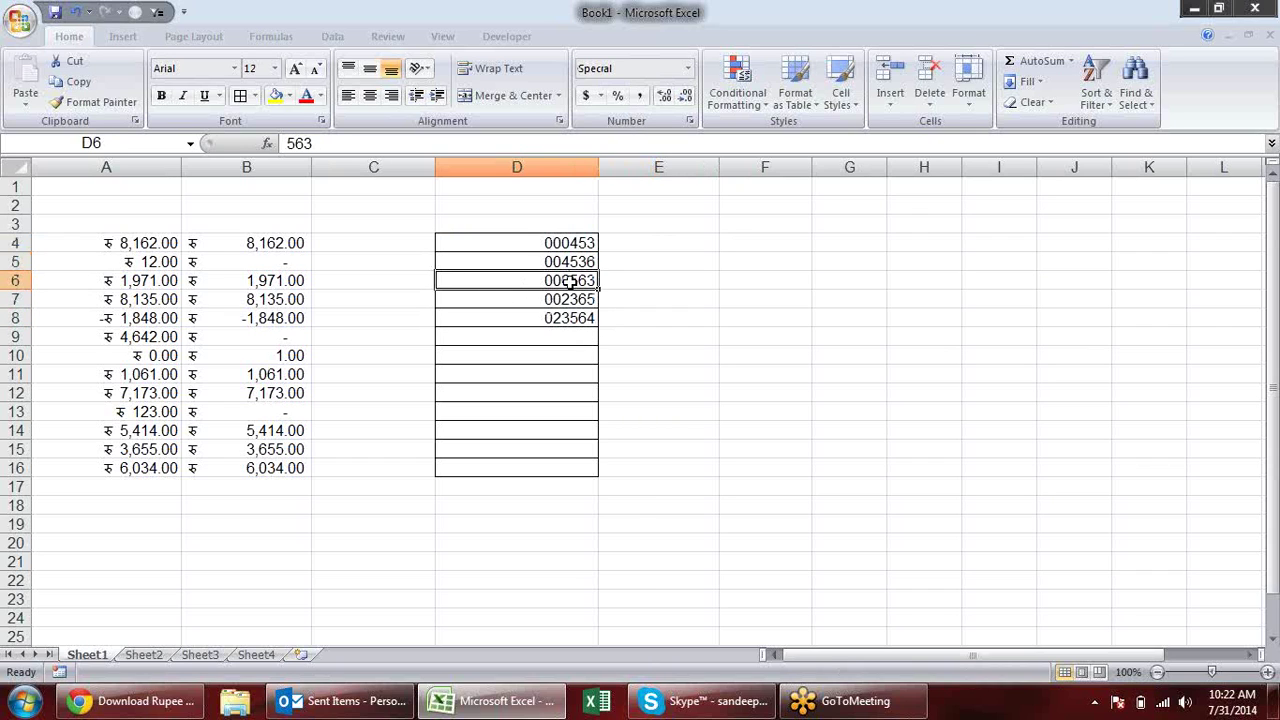
pyautogui.click(556, 244)
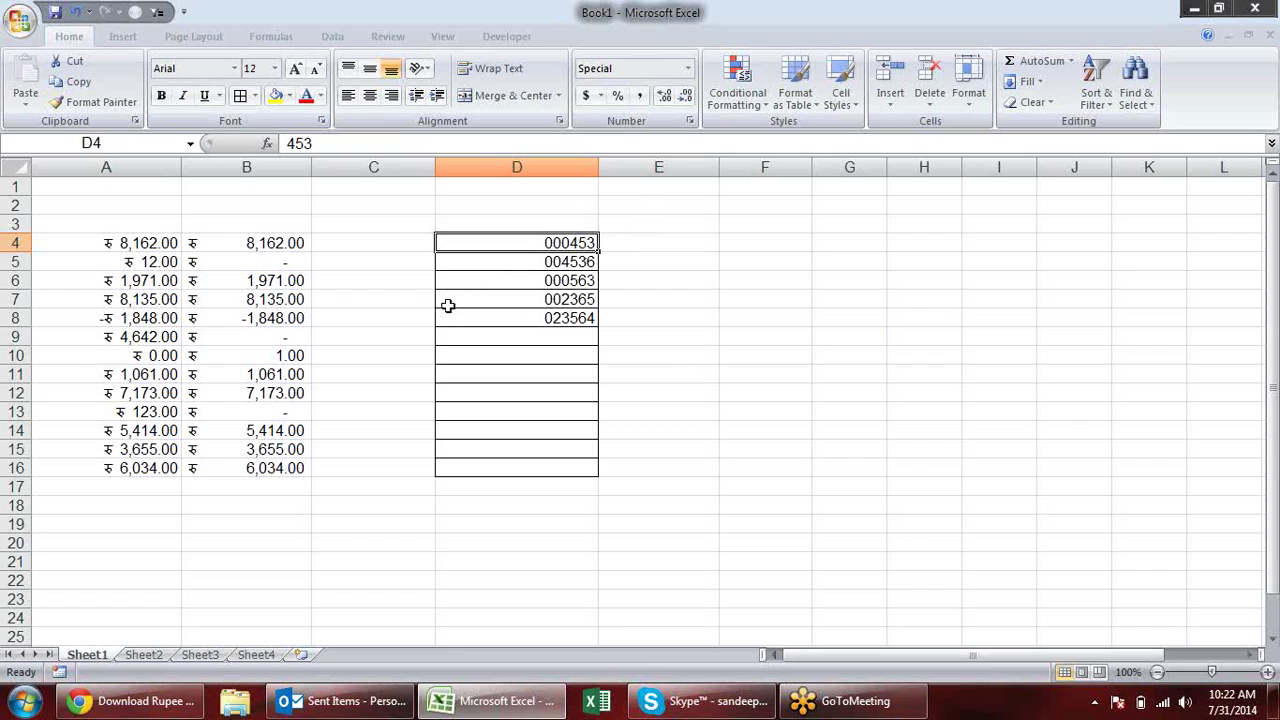
pyautogui.doubleClick(572, 243)
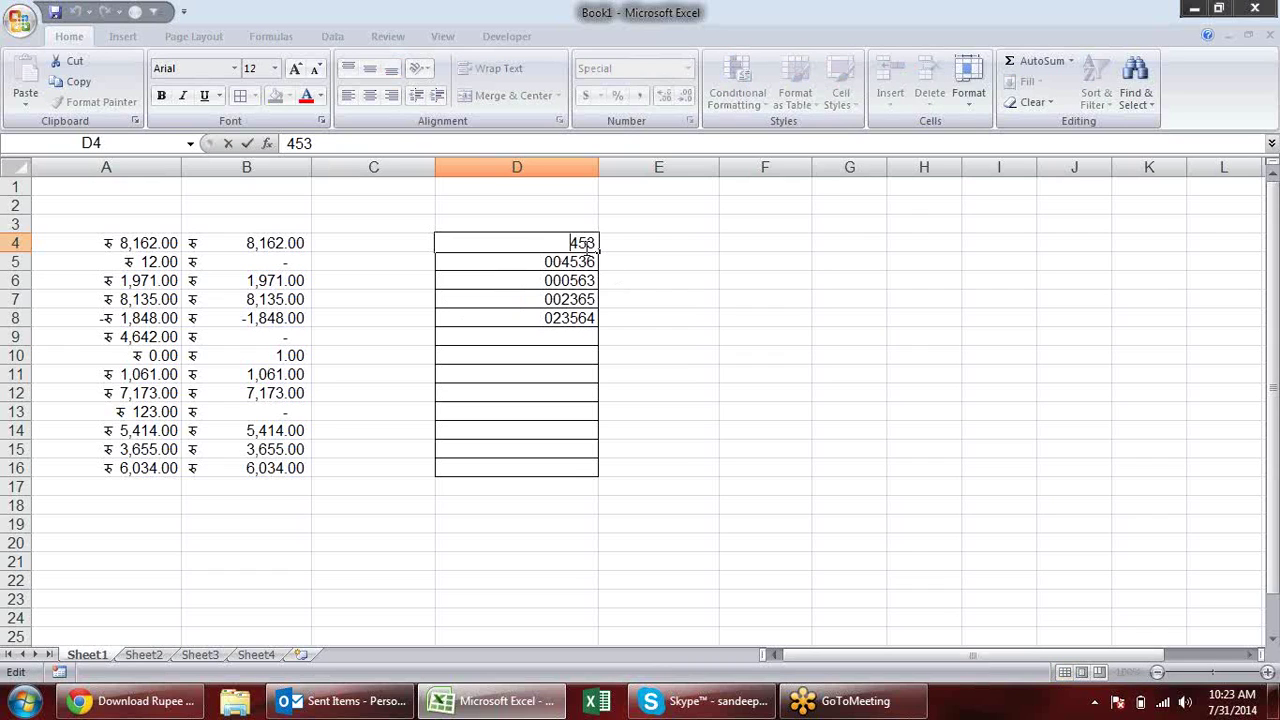
pyautogui.click(583, 262)
pyautogui.click(583, 318)
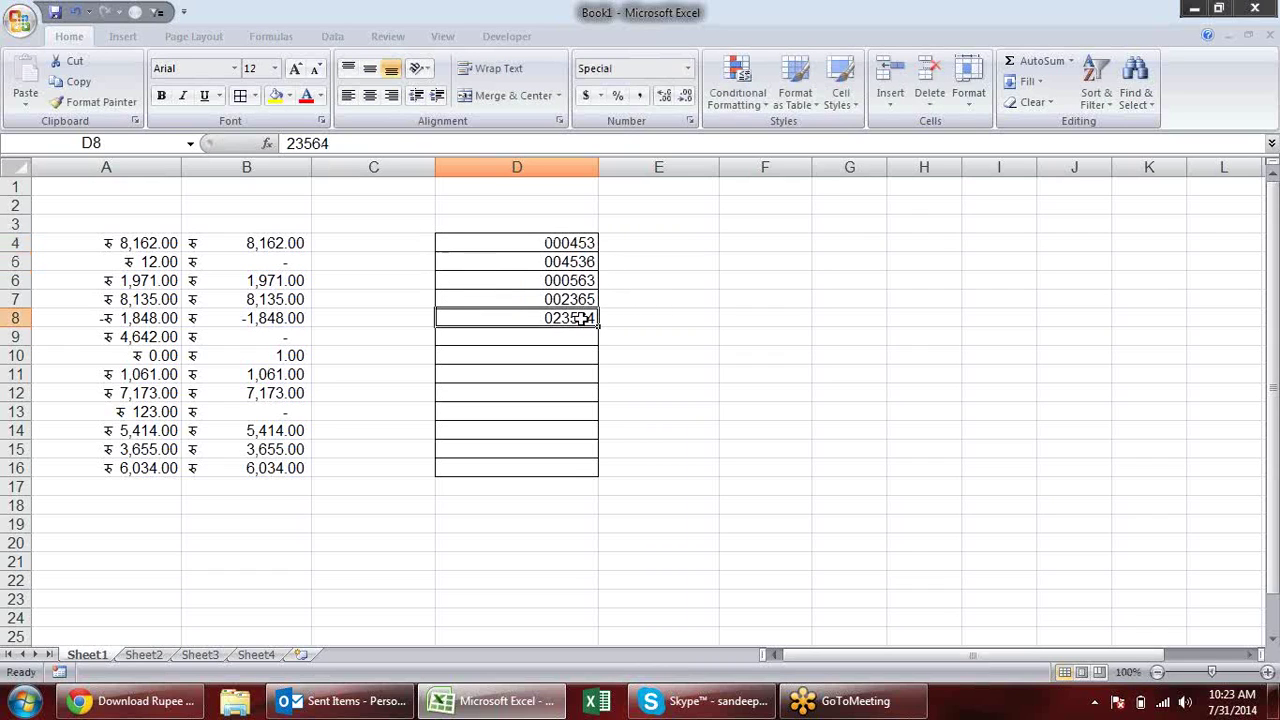
pyautogui.click(677, 283)
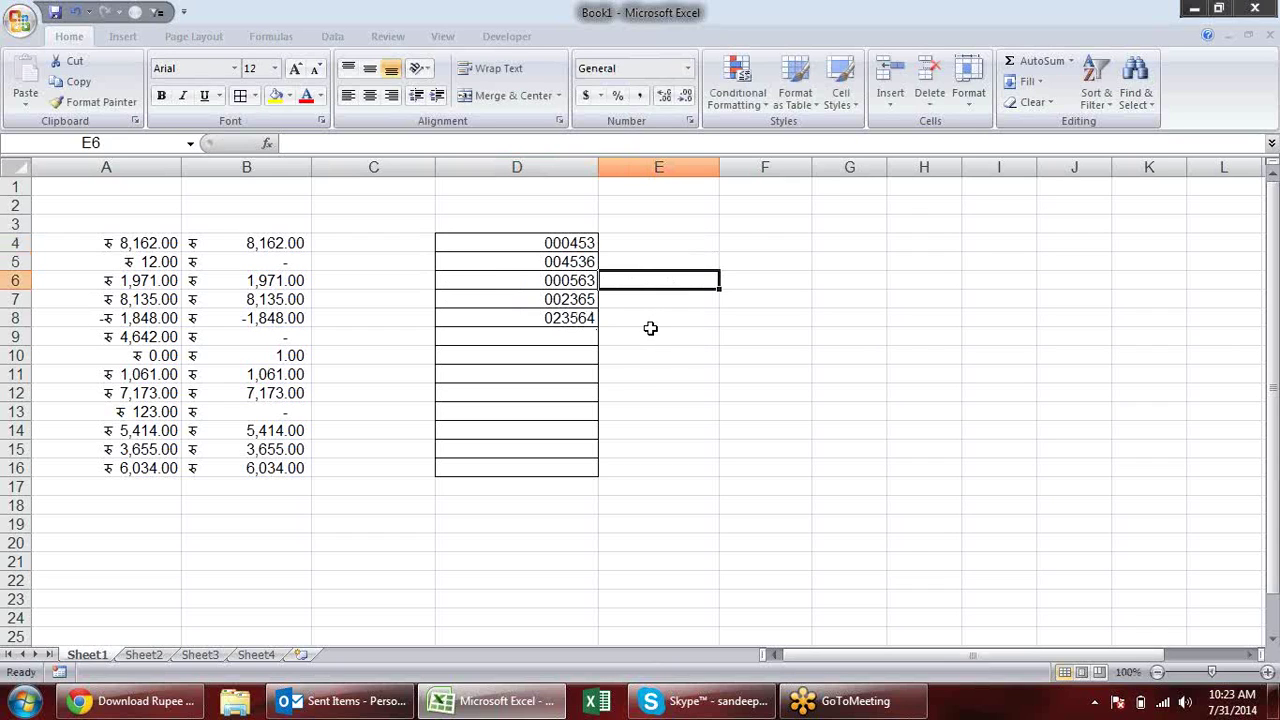
pyautogui.write('=')
pyautogui.click(565, 245)
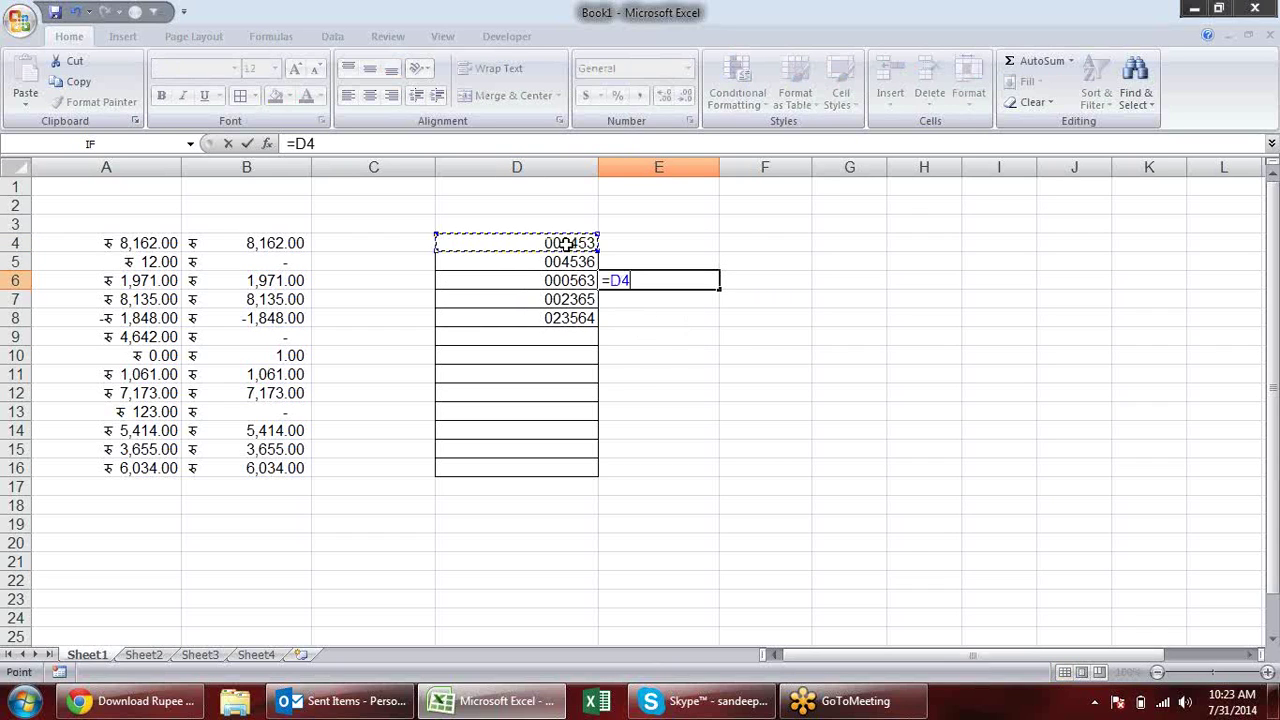
pyautogui.write('+')
pyautogui.click(566, 282)
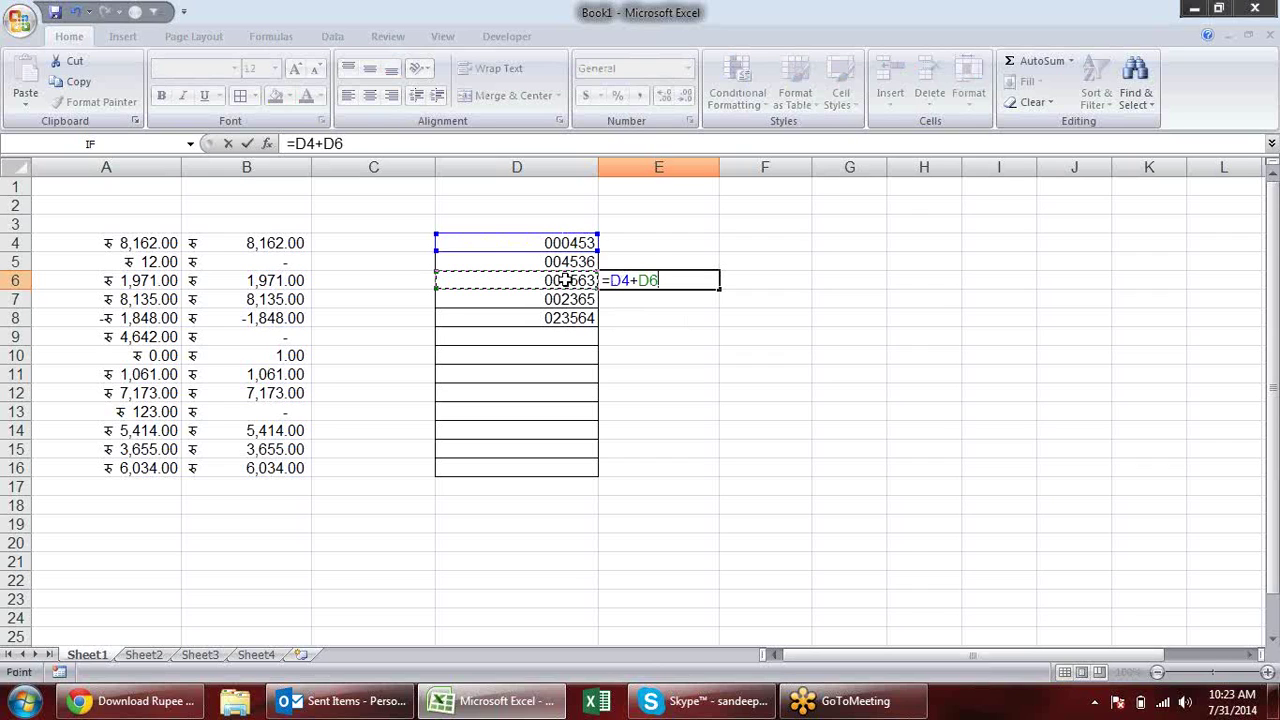
pyautogui.press('Return')
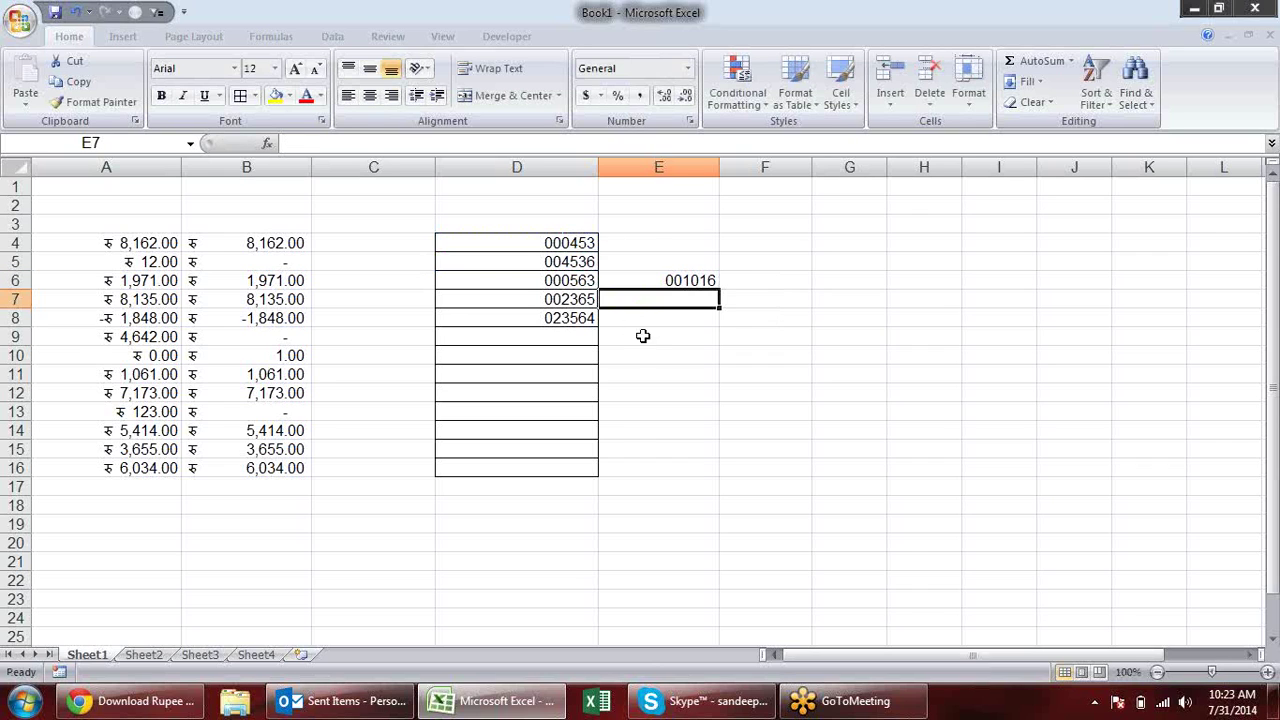
pyautogui.click(679, 281)
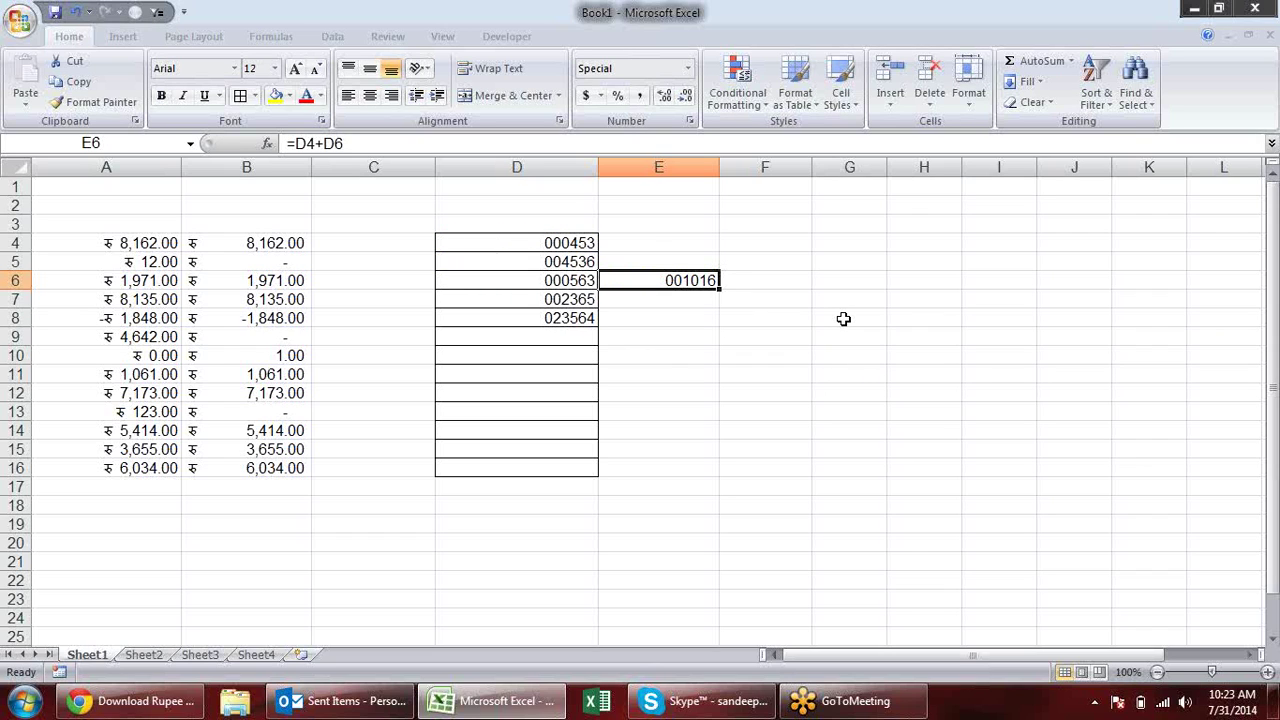
pyautogui.press('Delete')
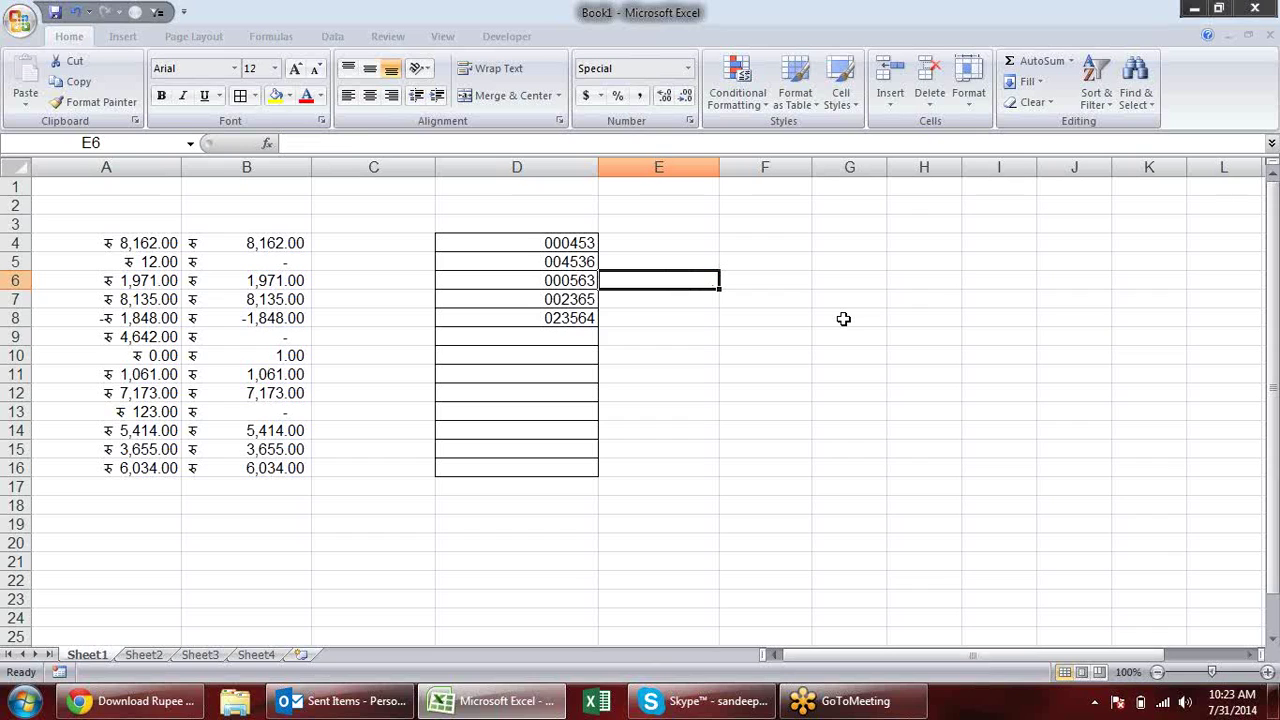
pyautogui.moveTo(583, 243)
pyautogui.mouseDown()
pyautogui.moveTo(580, 335)
pyautogui.moveTo(566, 317)
pyautogui.mouseUp()
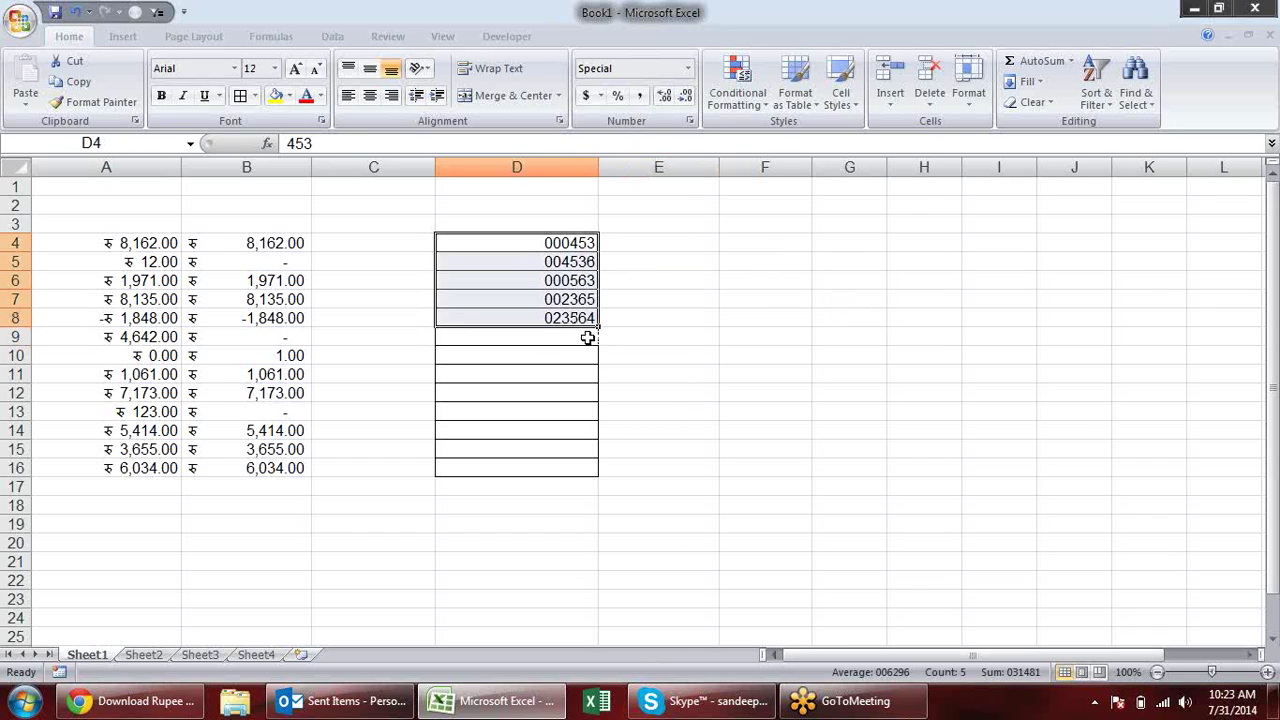
pyautogui.click(586, 337)
pyautogui.click(584, 248)
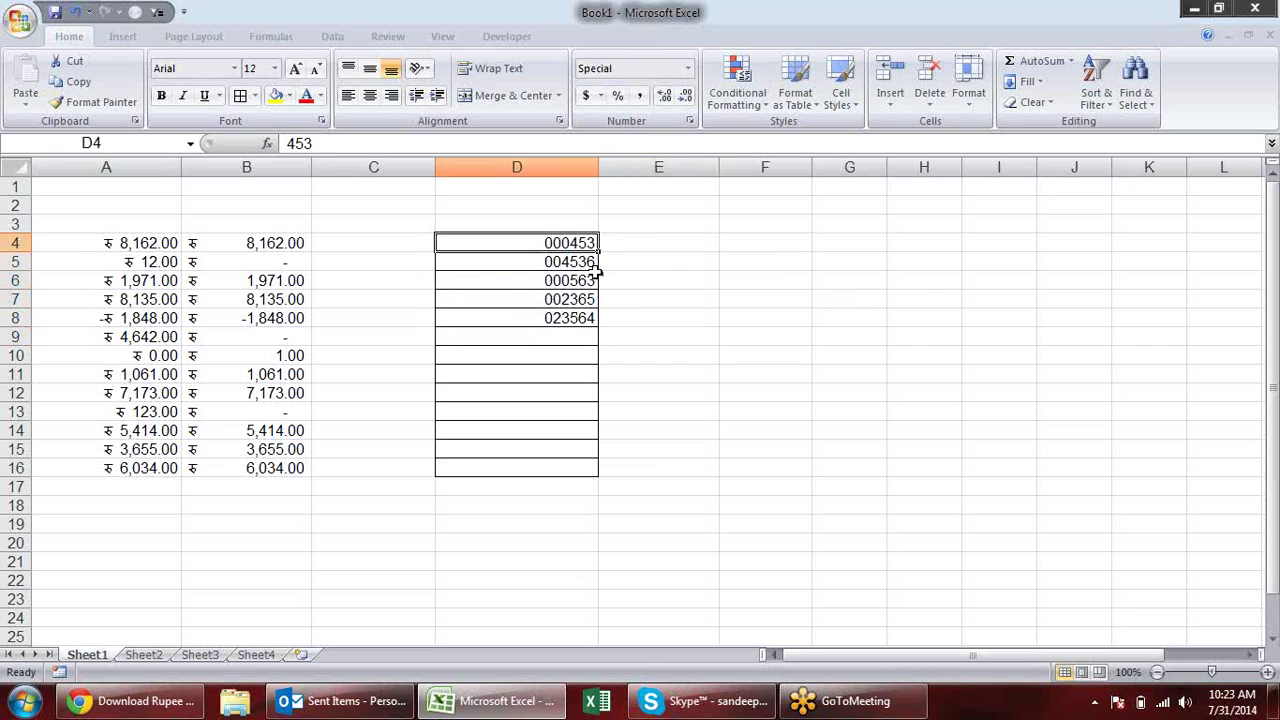
pyautogui.click(689, 120)
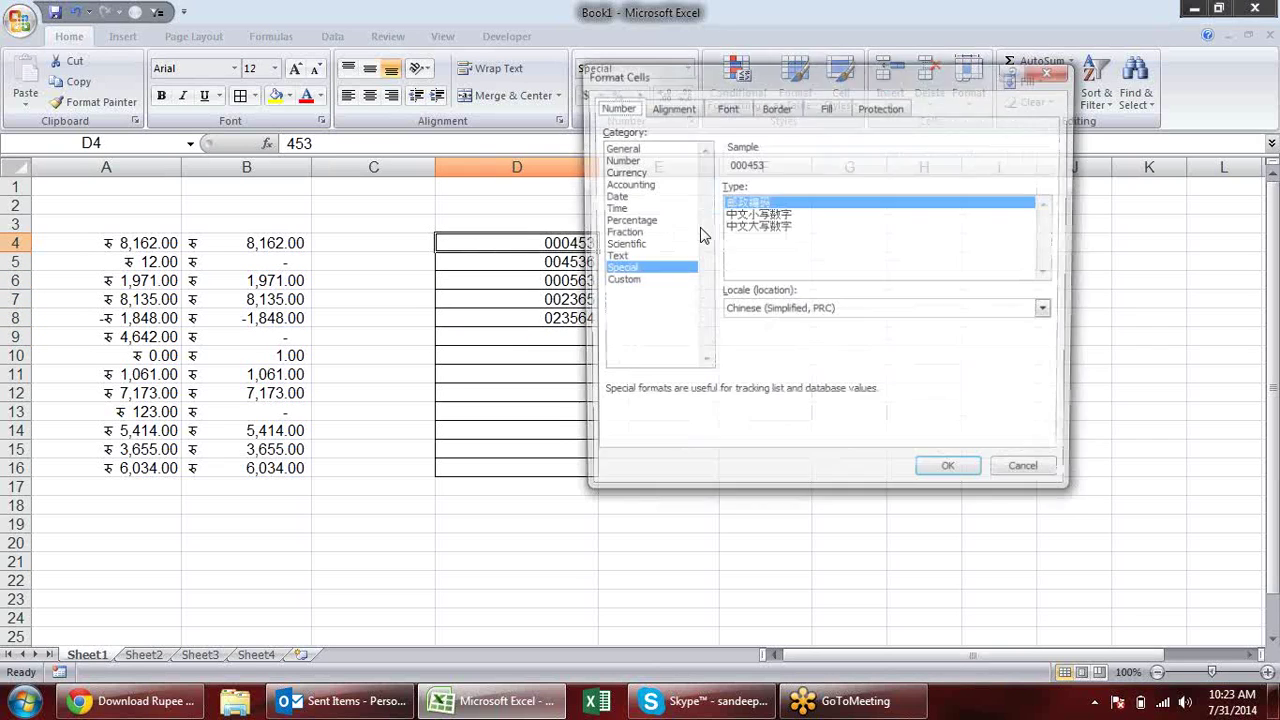
pyautogui.click(645, 284)
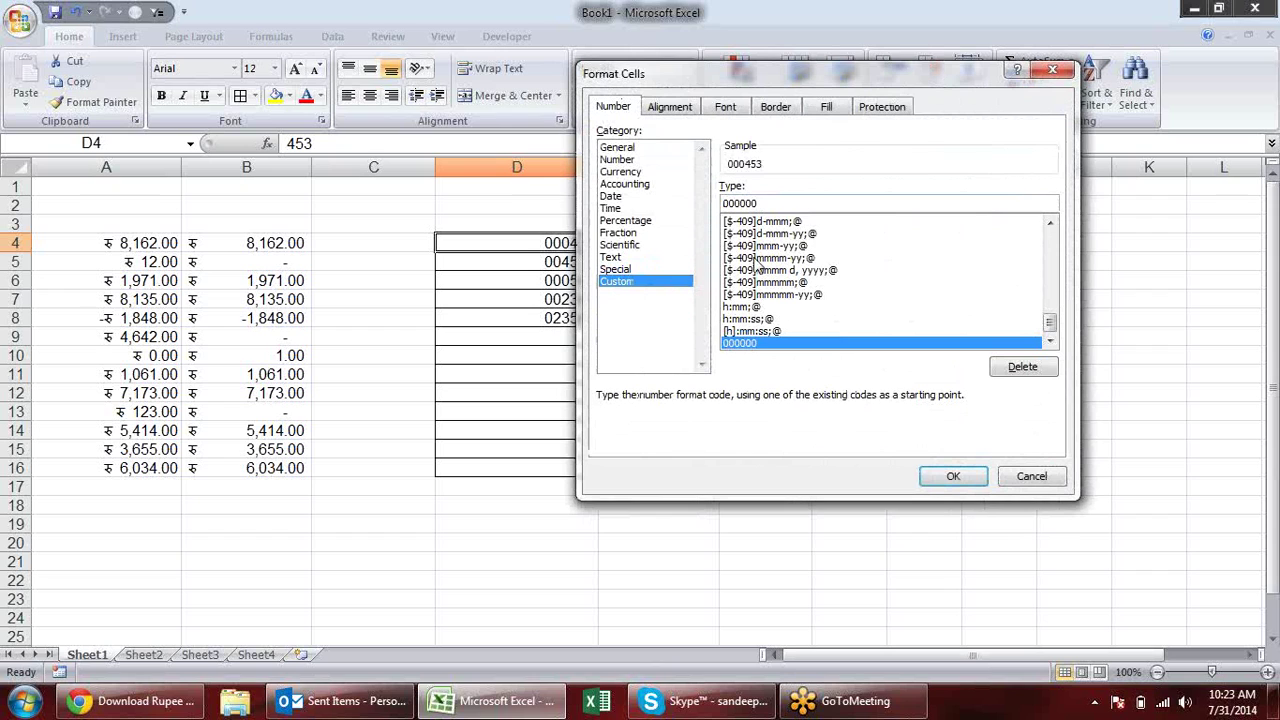
pyautogui.click(1052, 70)
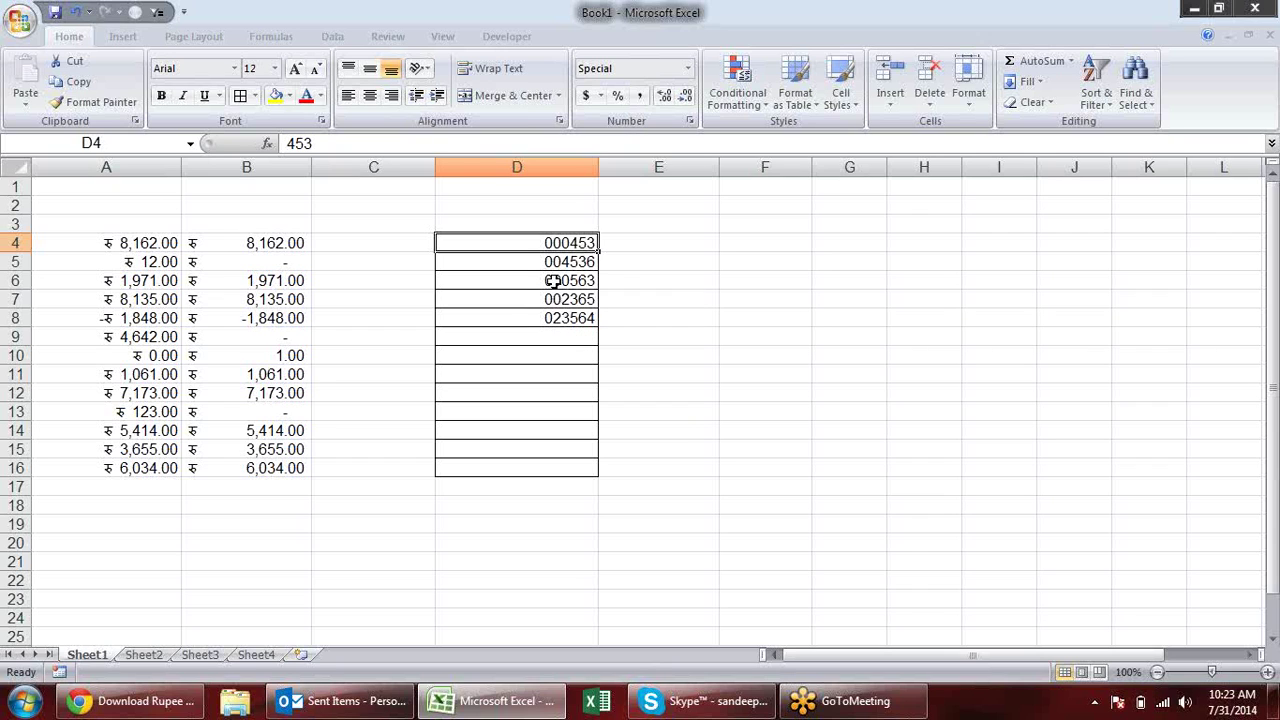
# Enter 1 in D6 and D7 to see them padded, e.g. 000001.
pyautogui.rightClick(580, 281)
pyautogui.press('Escape')
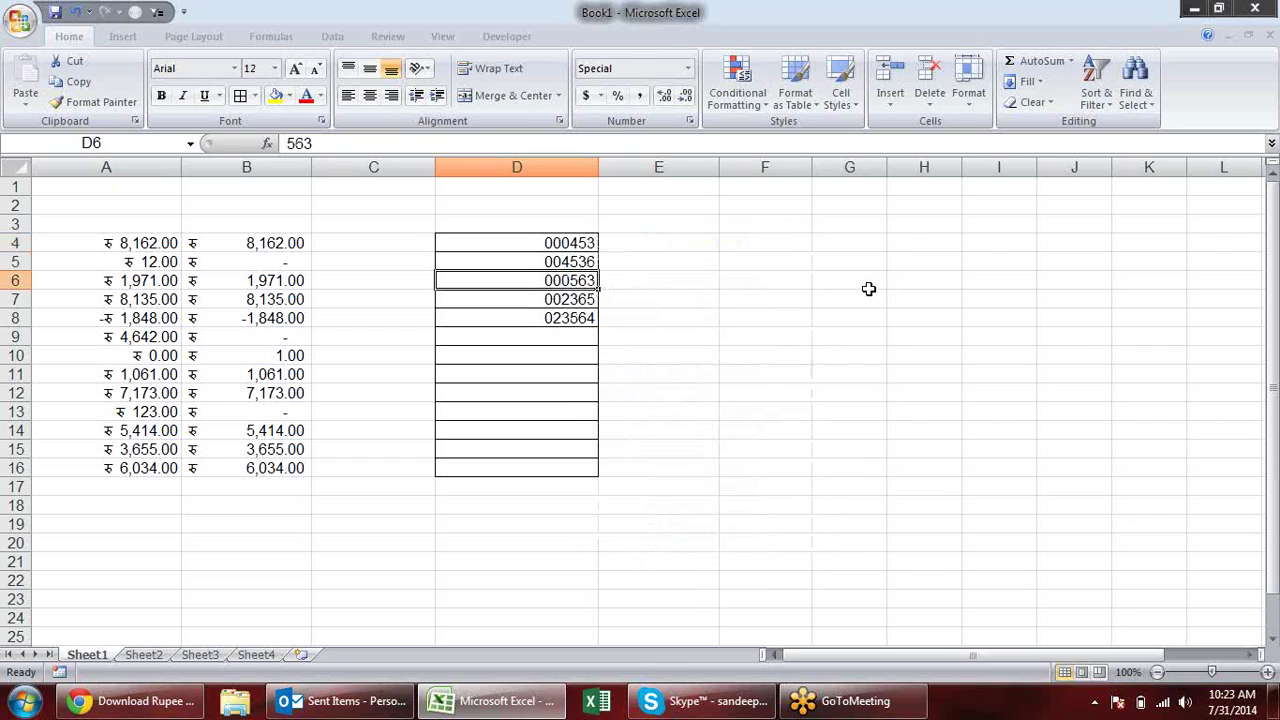
pyautogui.write('1')
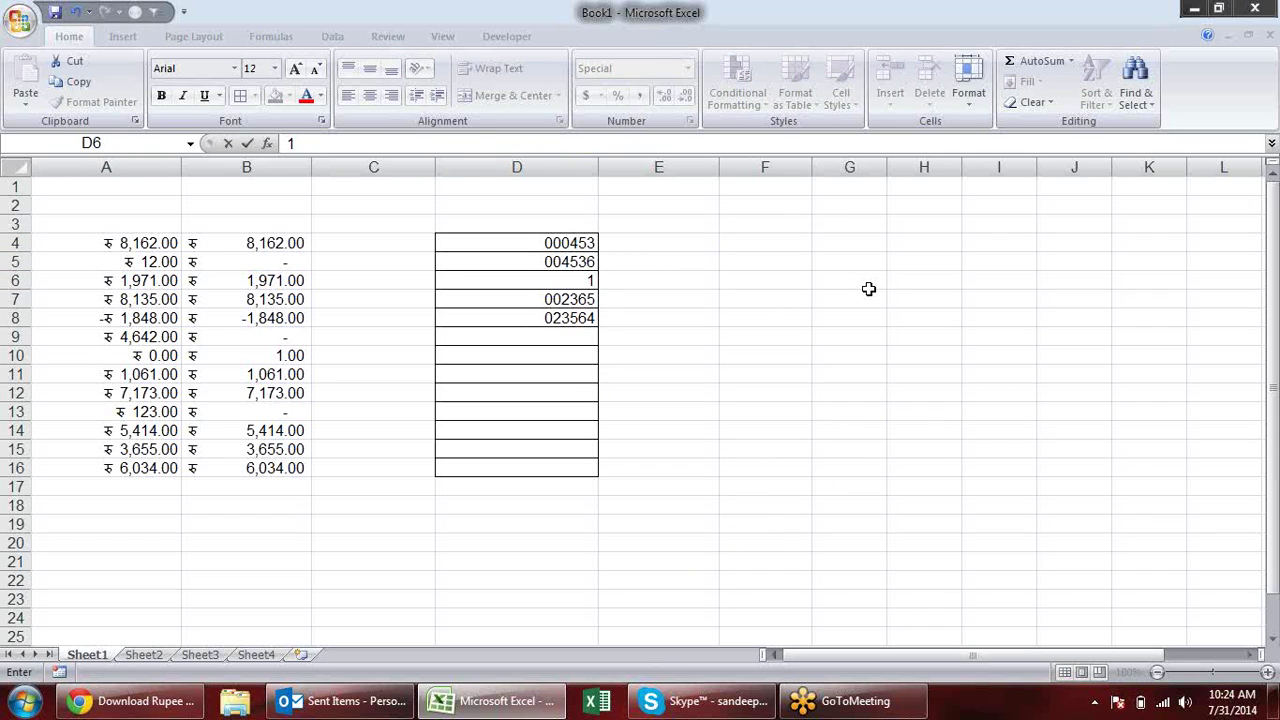
pyautogui.press('Return')
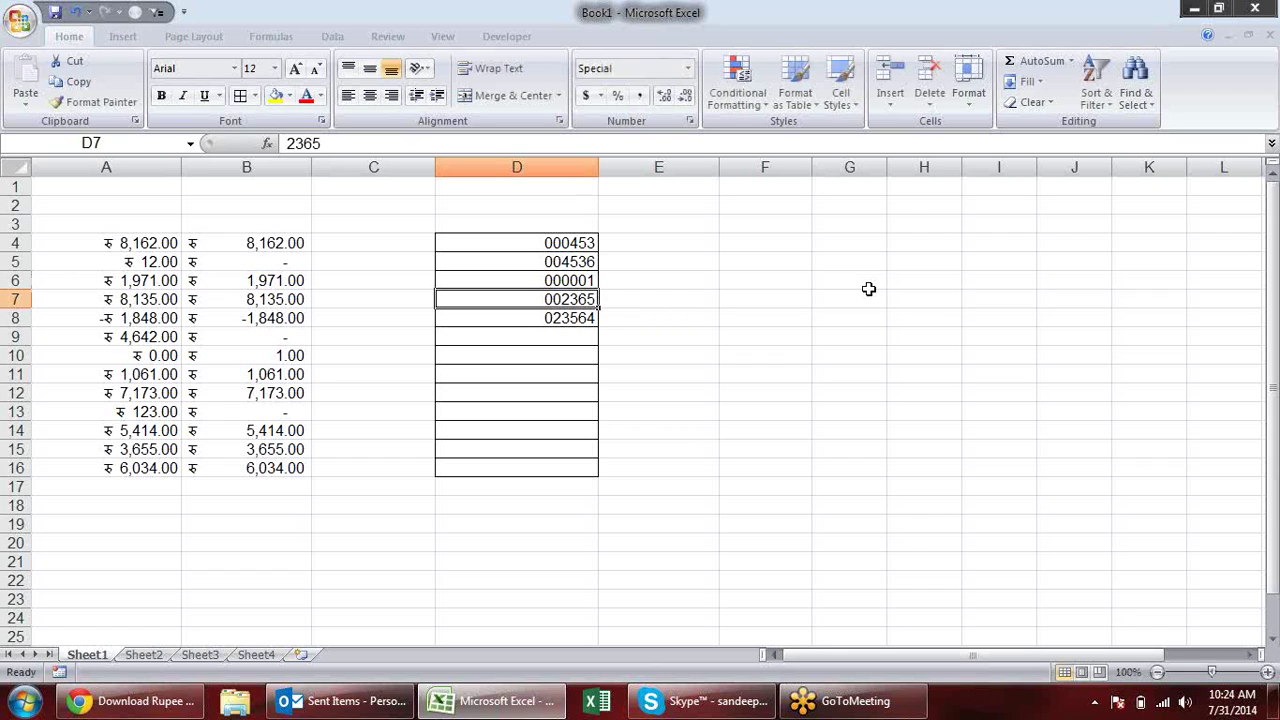
pyautogui.write('12')
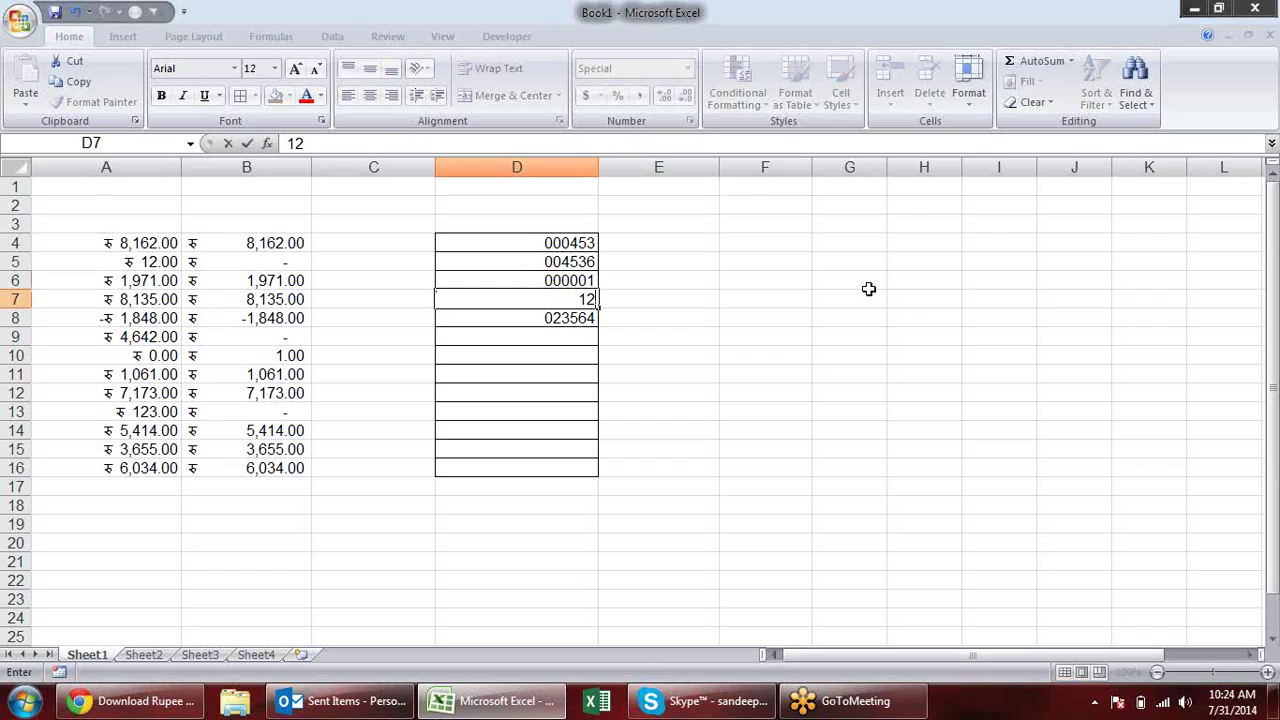
pyautogui.press('Return')
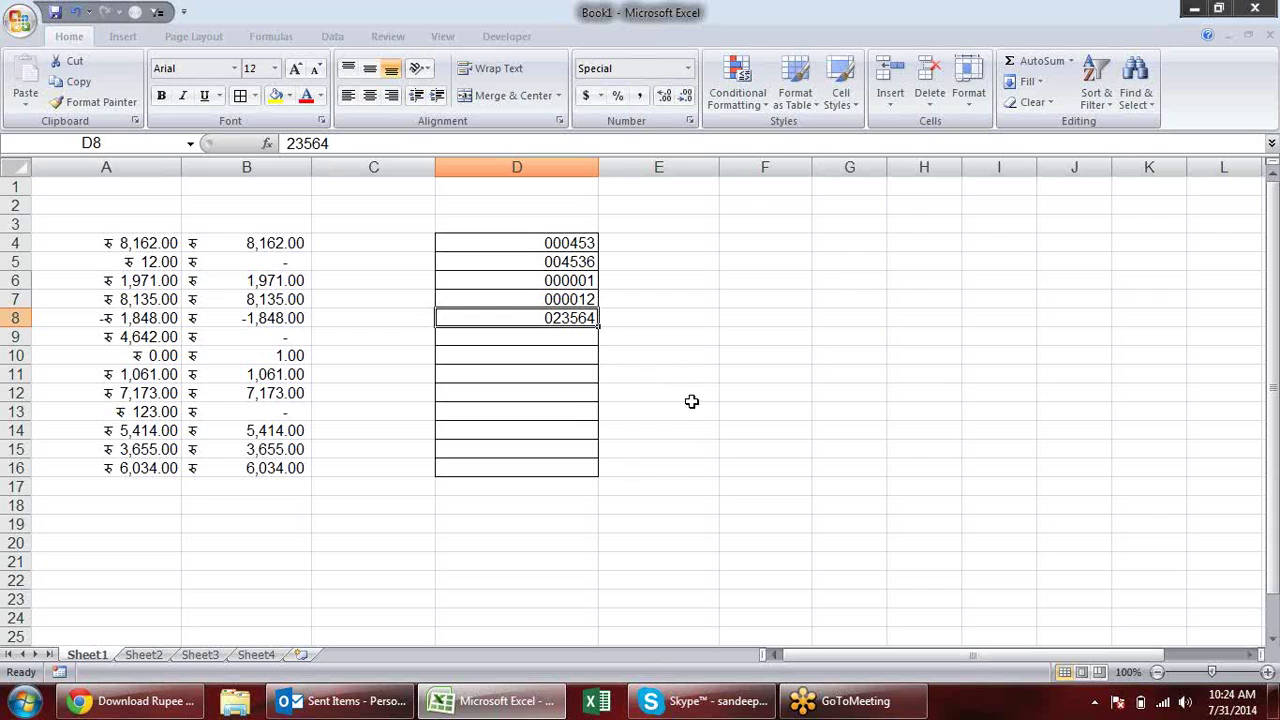
# Replace D7 with 123654, then check D5's stored value 4536.
pyautogui.click(583, 299)
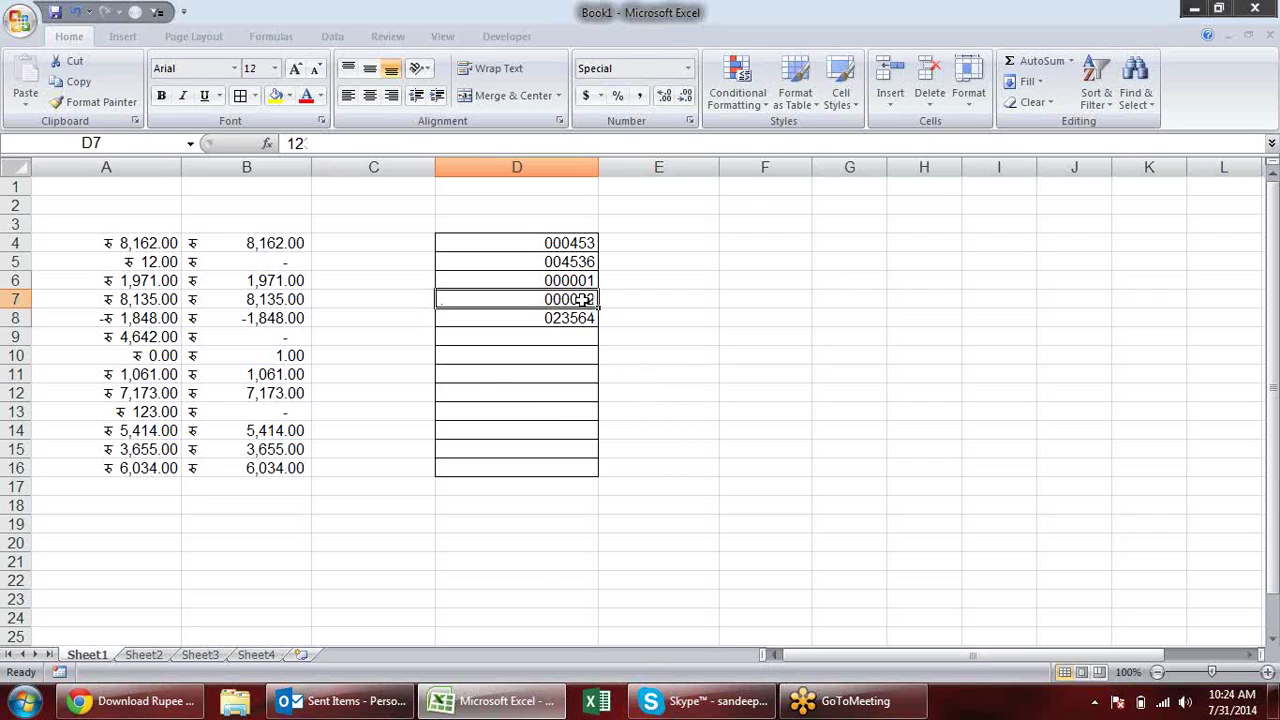
pyautogui.write('123654')
pyautogui.press('Return')
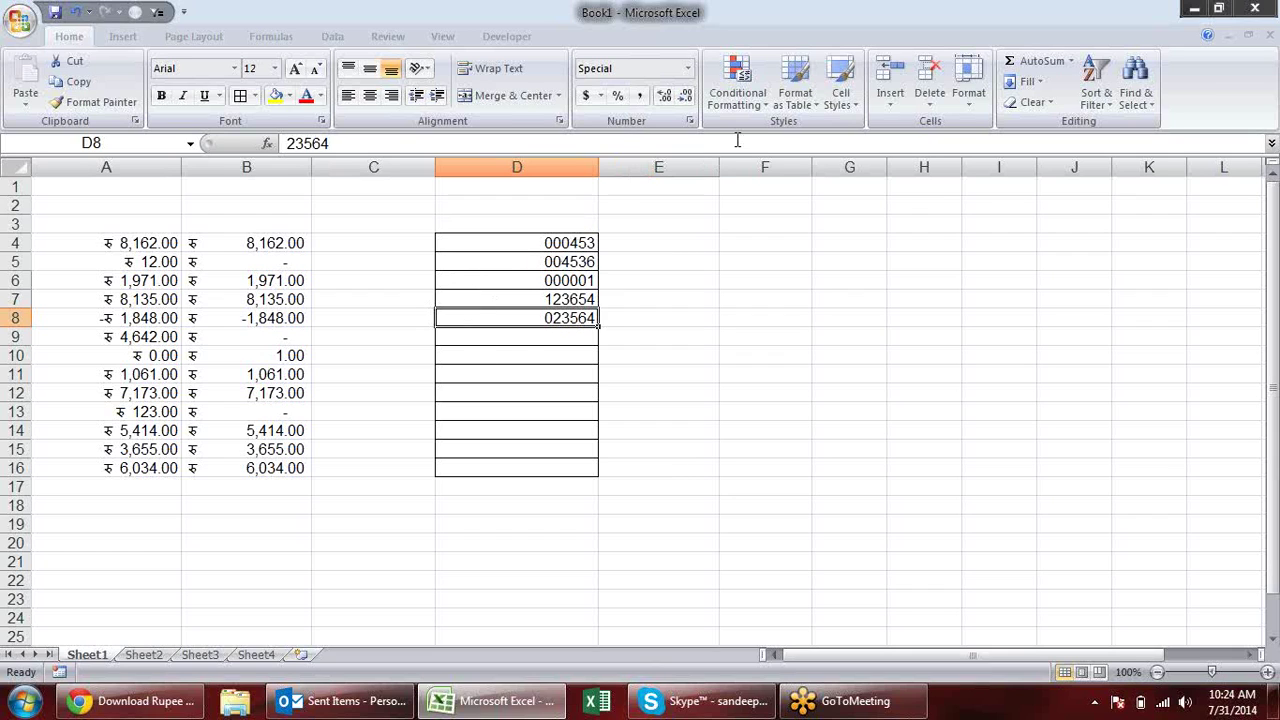
pyautogui.click(740, 281)
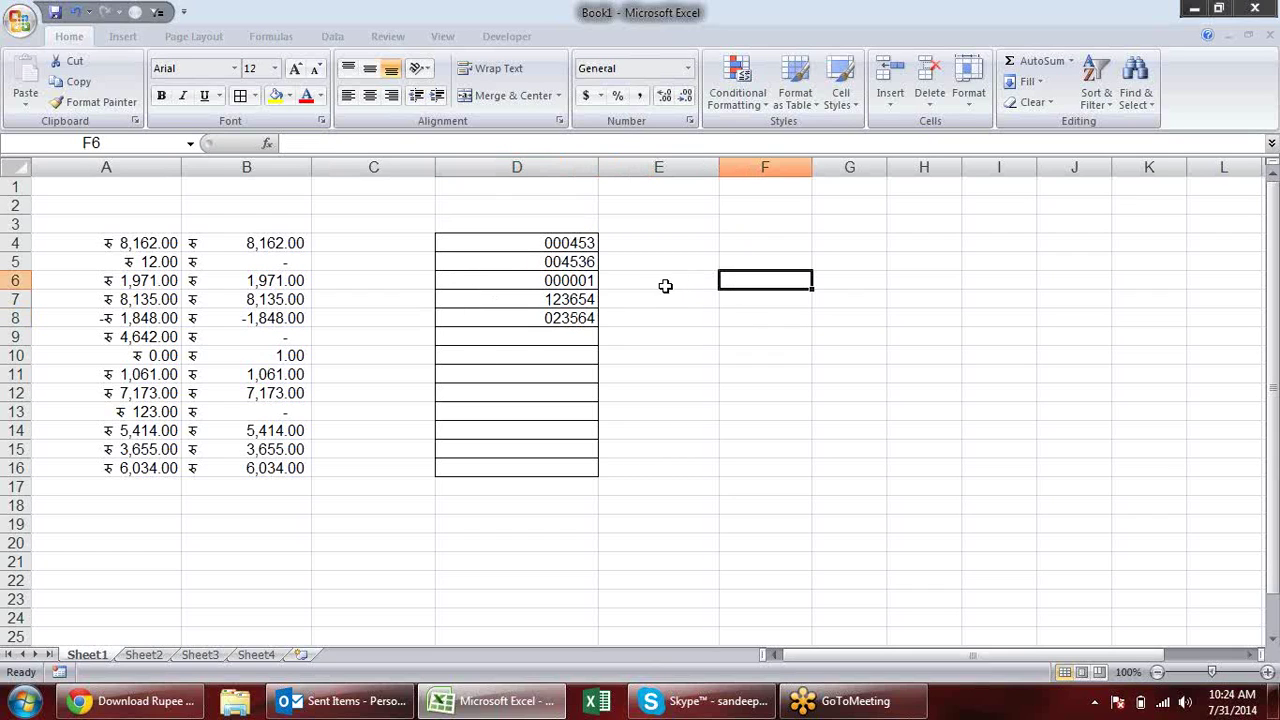
pyautogui.click(654, 283)
pyautogui.click(585, 261)
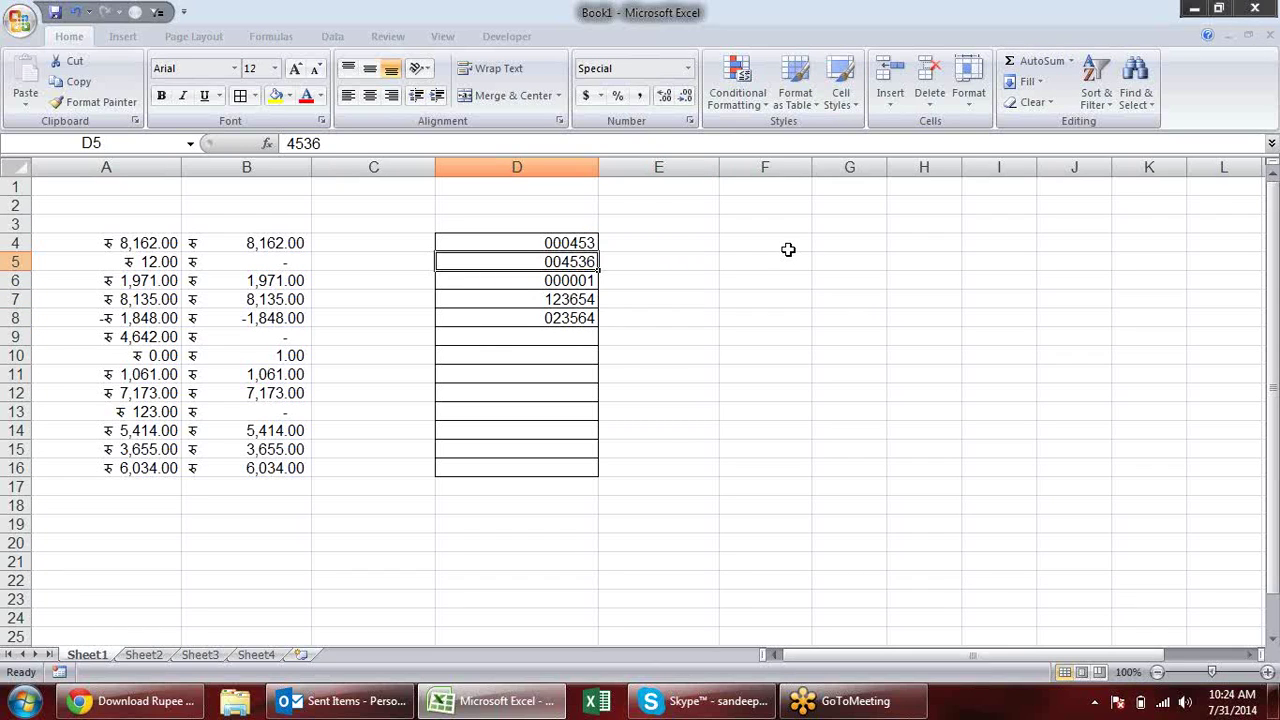
# Search Excel Help for 'custom number format' and open the Available number formats article.
pyautogui.press('F1')
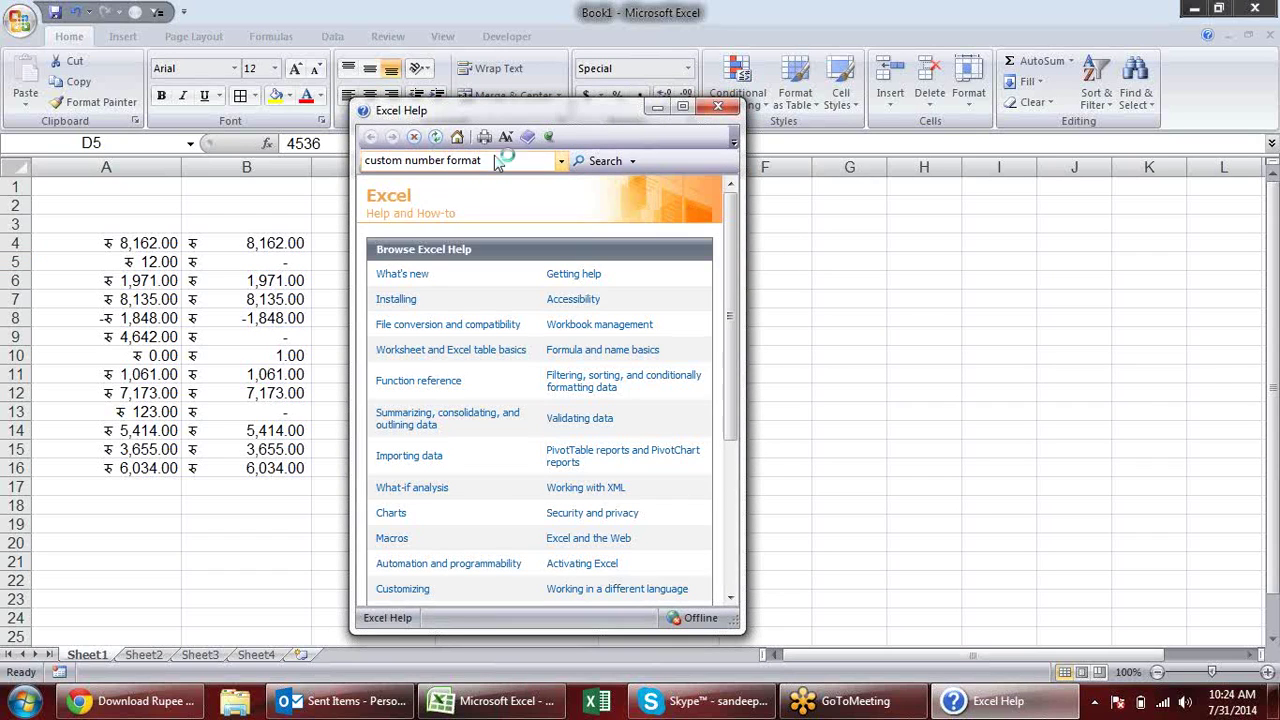
pyautogui.press('Return')
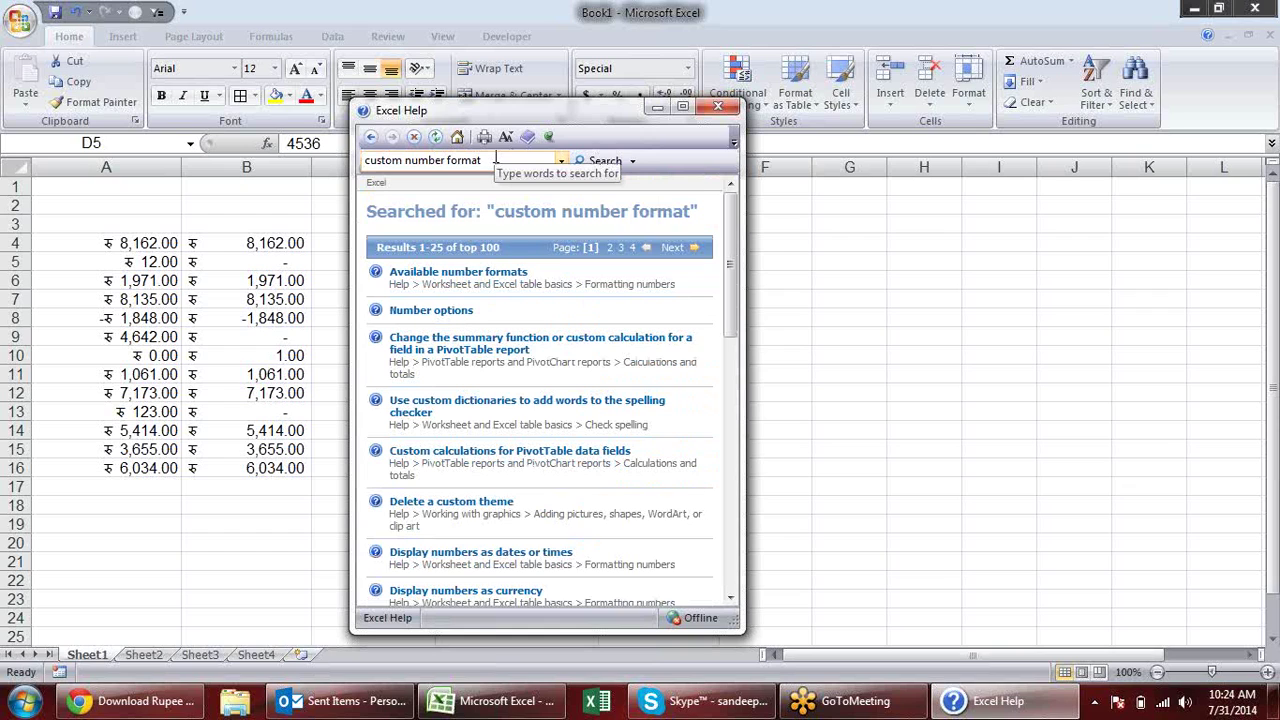
pyautogui.click(505, 271)
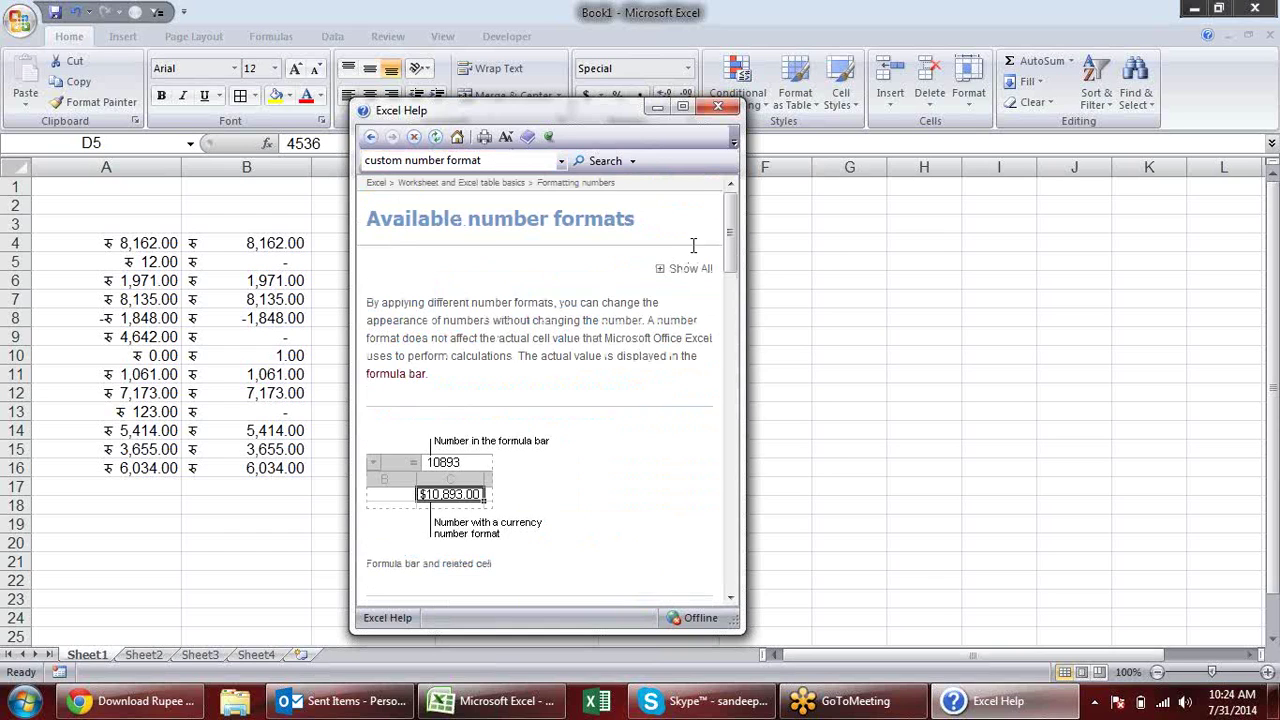
pyautogui.moveTo(731, 230); pyautogui.dragTo(683, 552)
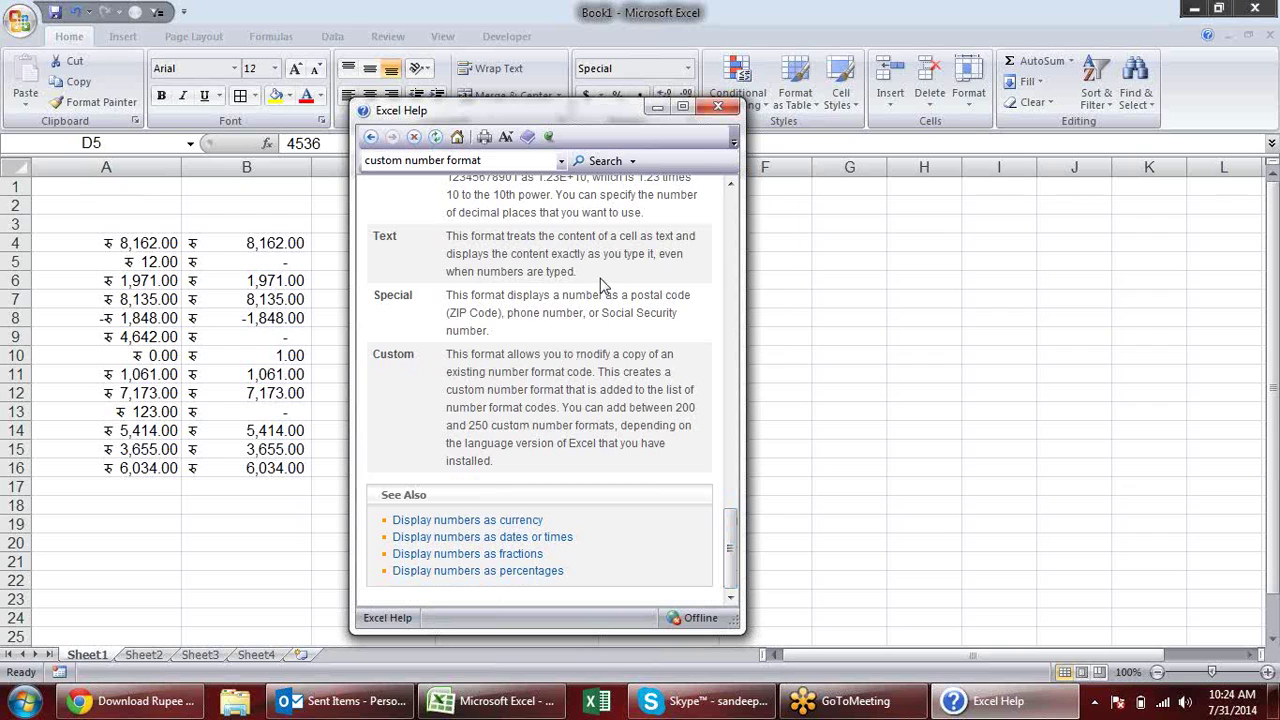
# Search All Excel online help and open 'Create or delete a custom number format' maximized.
pyautogui.click(632, 161)
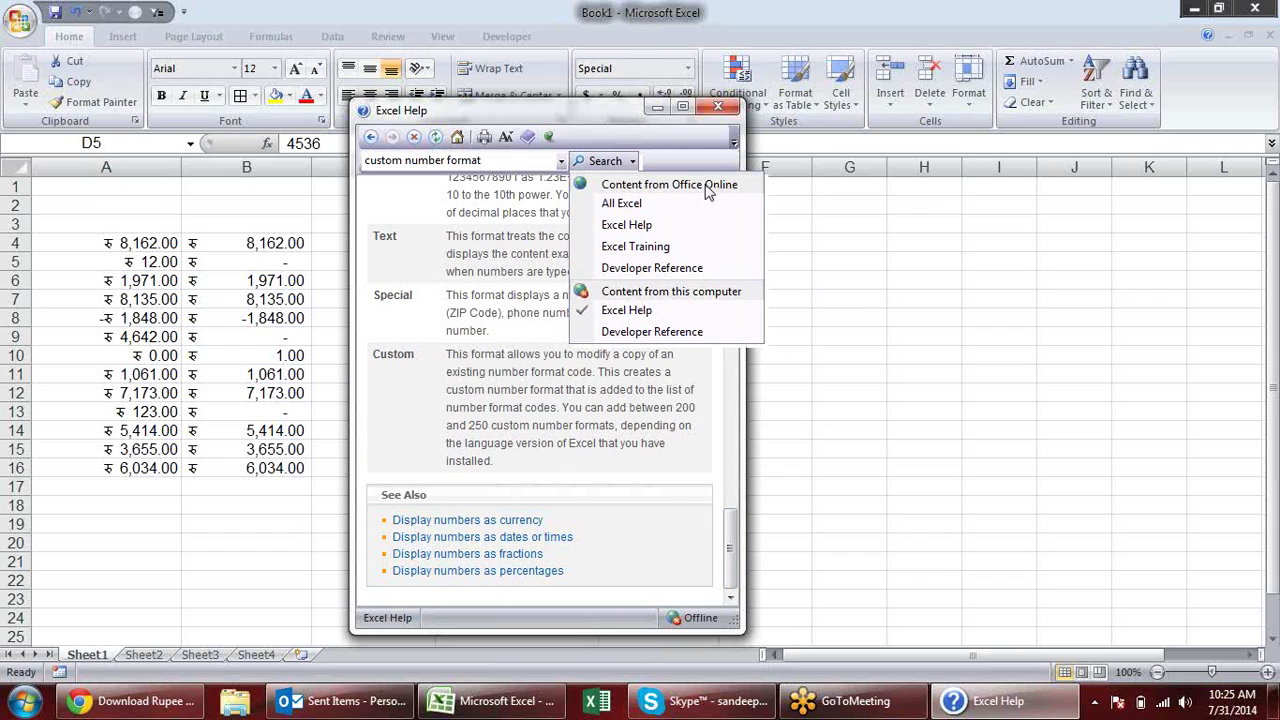
pyautogui.click(625, 204)
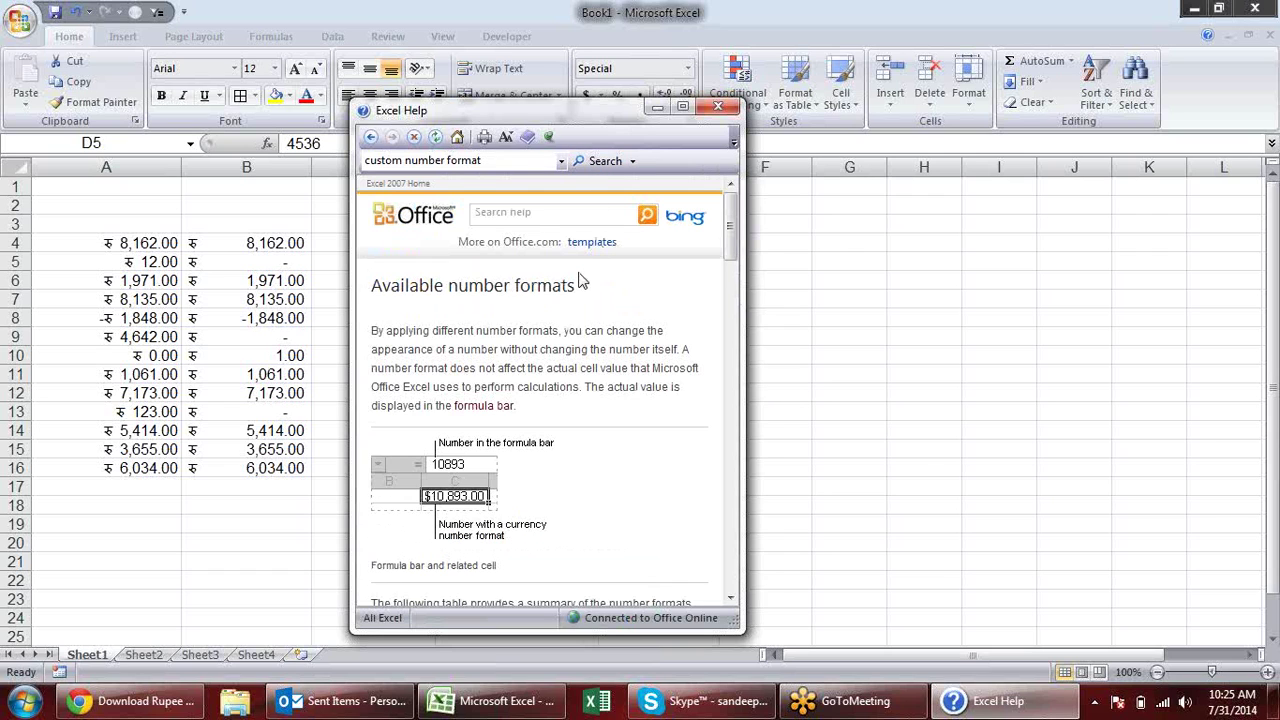
pyautogui.click(604, 164)
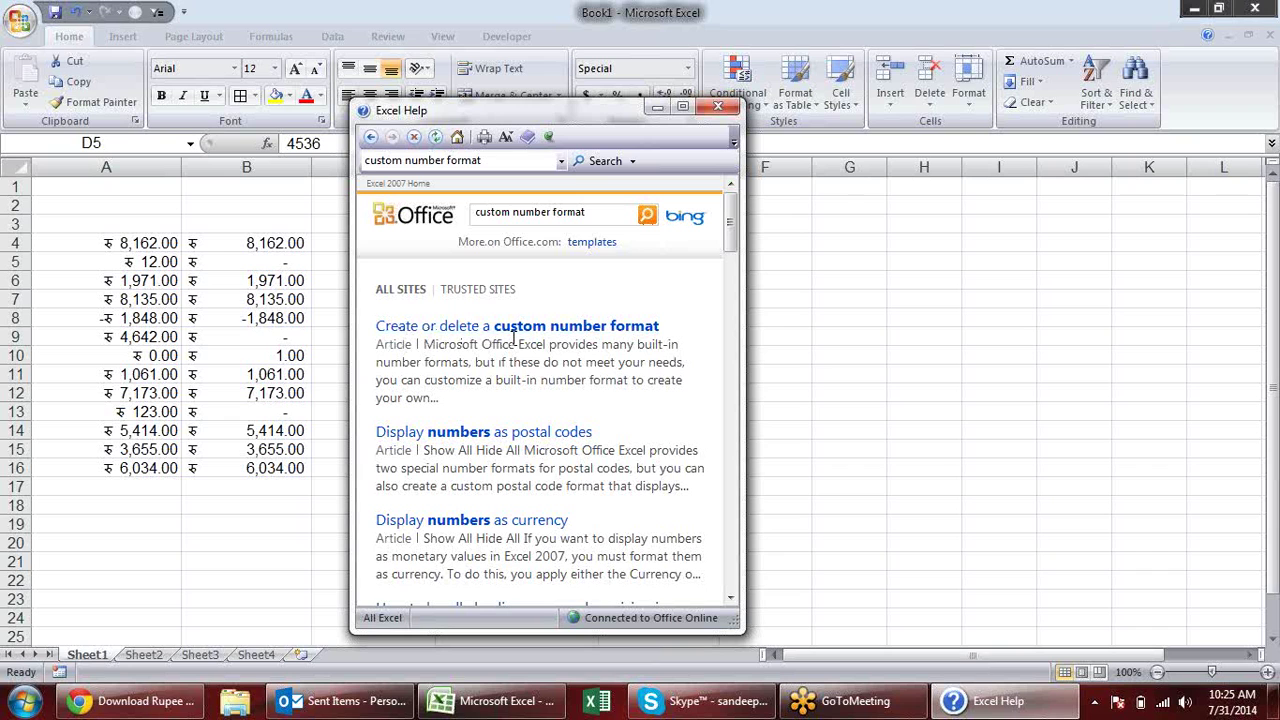
pyautogui.click(615, 328)
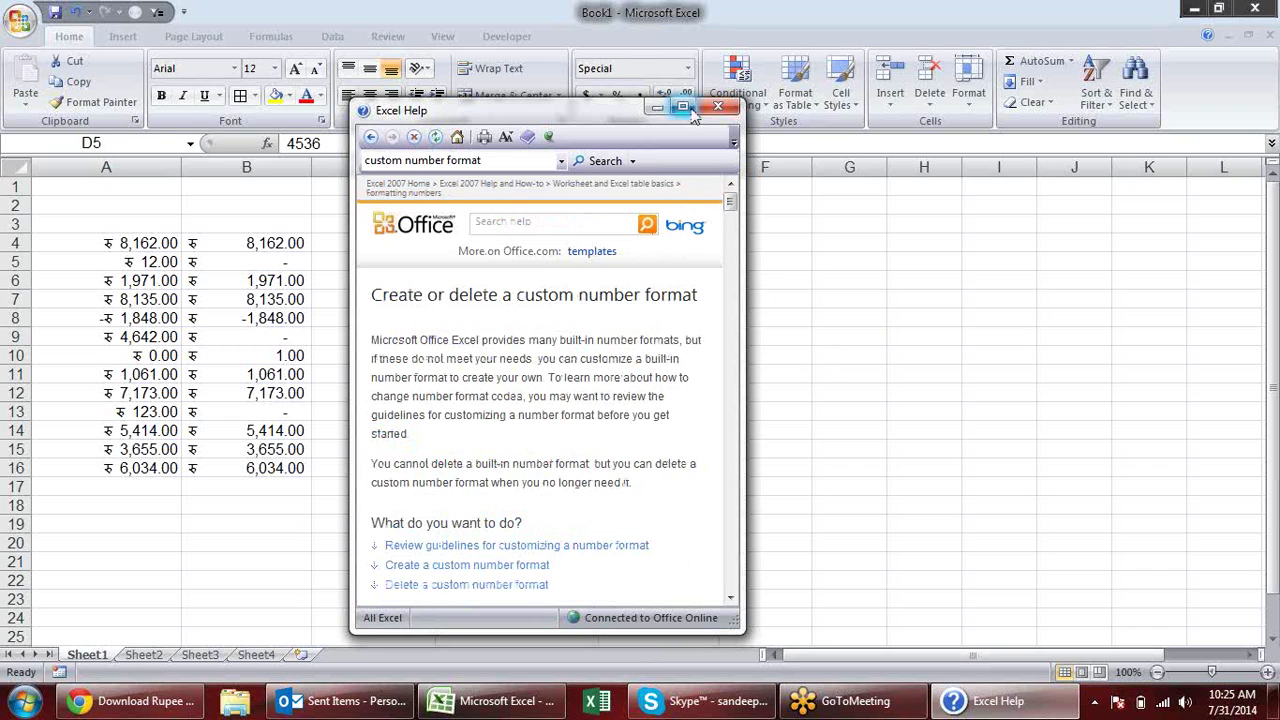
pyautogui.click(682, 106)
# Scroll the help article and highlight the ZERO and TEXT format section guidelines.
pyautogui.scroll(-2, 643, 192)
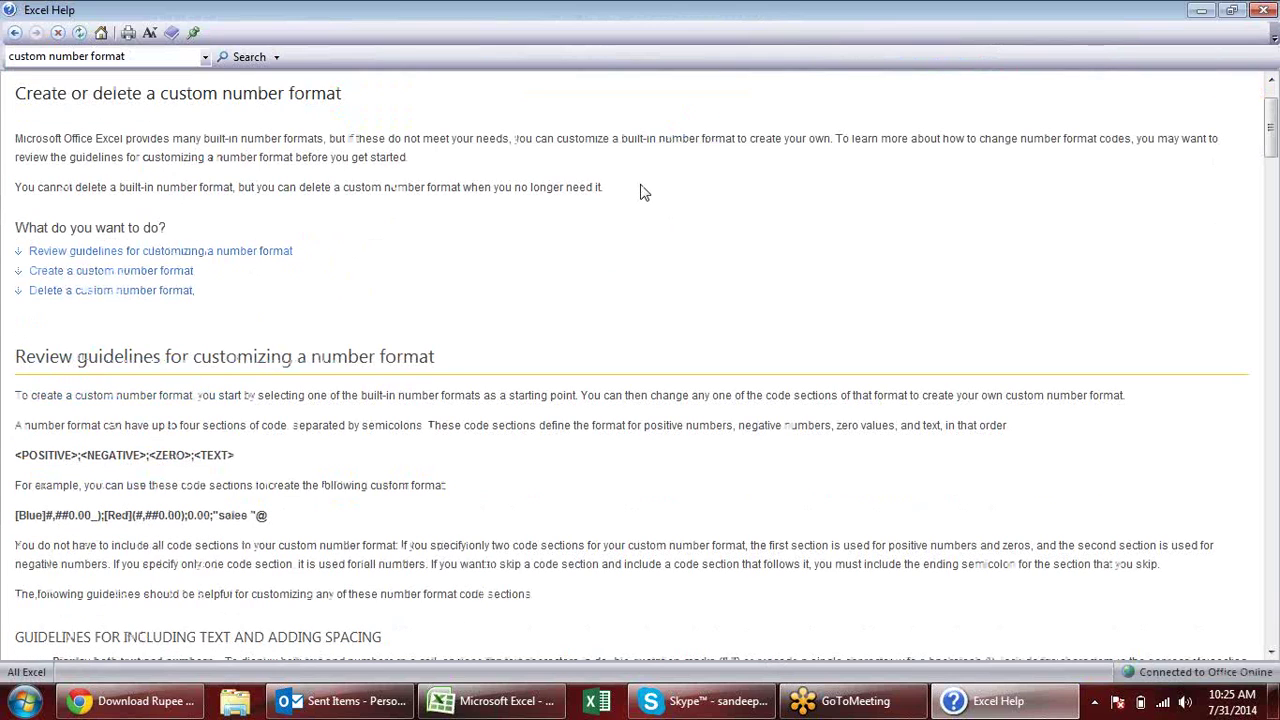
pyautogui.scroll(2, 632, 256)
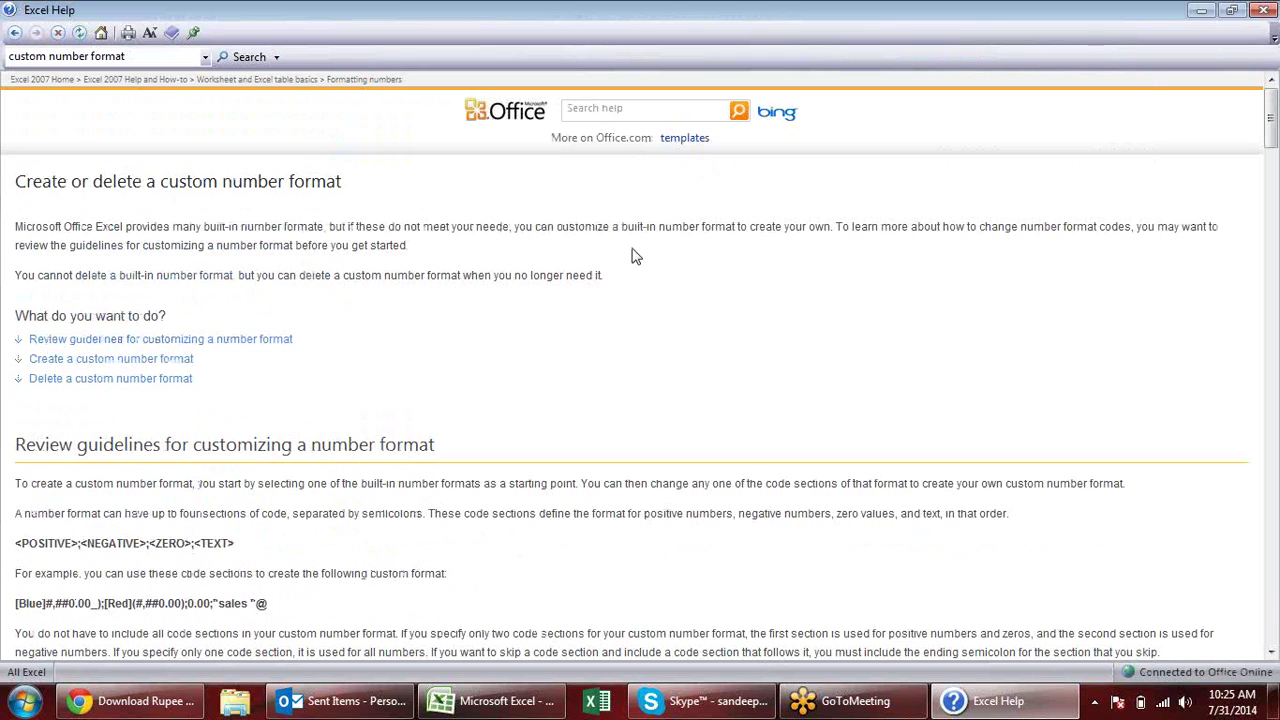
pyautogui.scroll(-4, 645, 240)
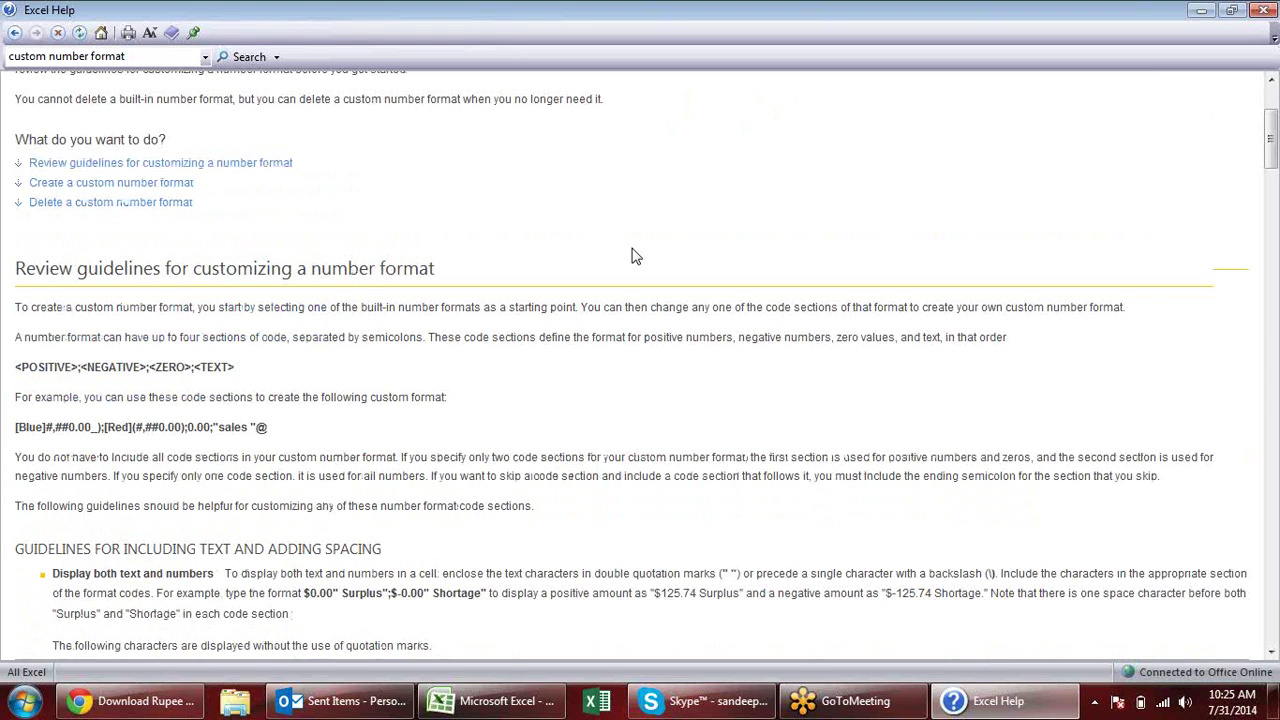
pyautogui.scroll(-2, 653, 225)
pyautogui.scroll(-4, 622, 245)
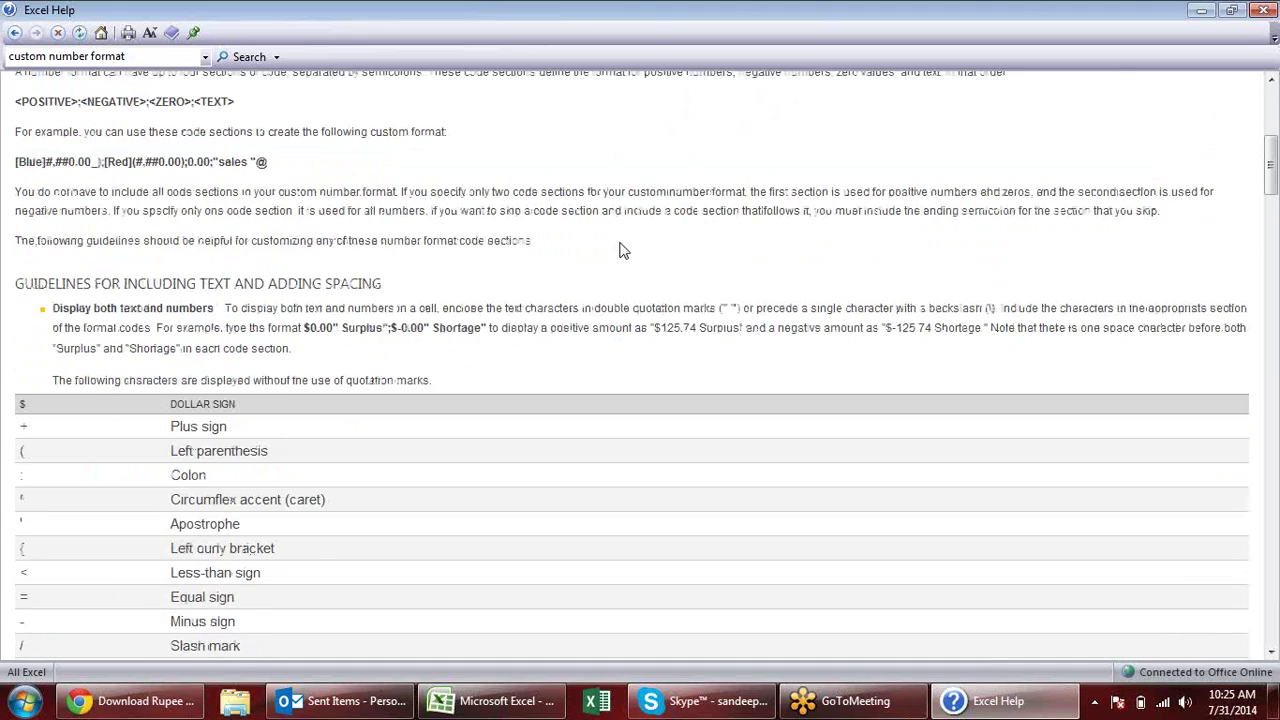
pyautogui.scroll(2, 620, 250)
pyautogui.scroll(3, 620, 248)
pyautogui.scroll(-1, 620, 245)
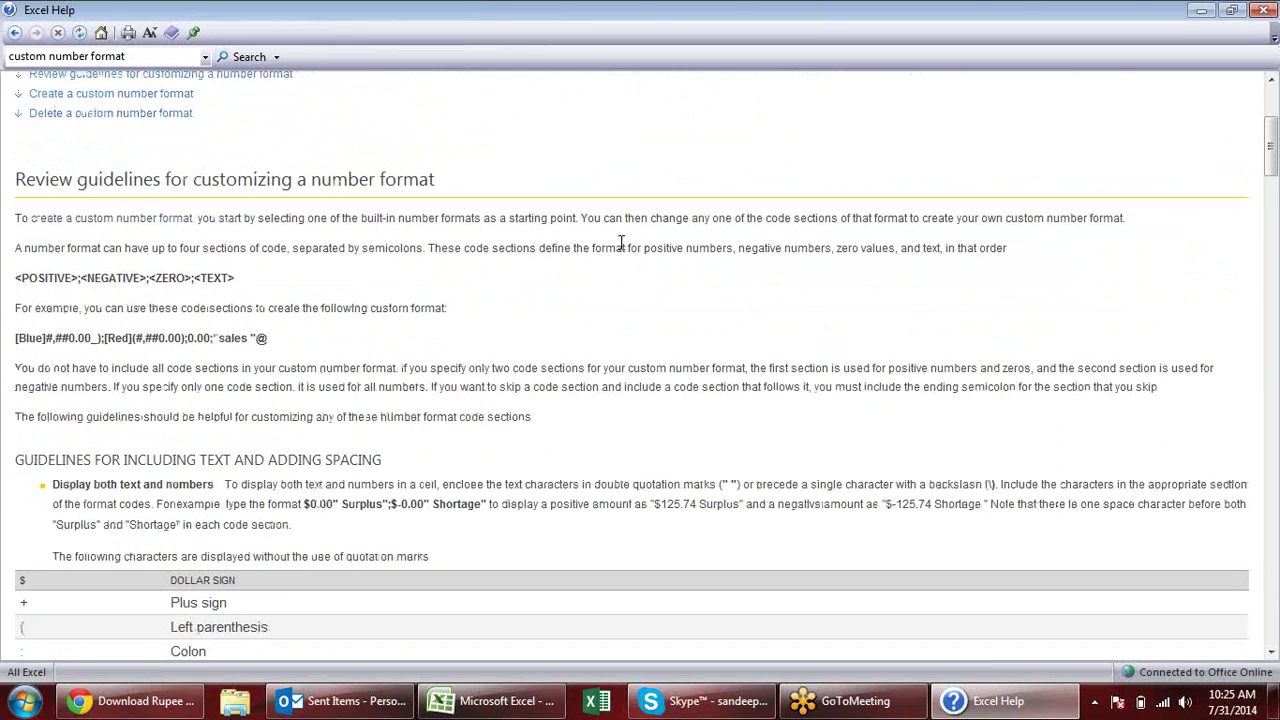
pyautogui.scroll(-4, 600, 255)
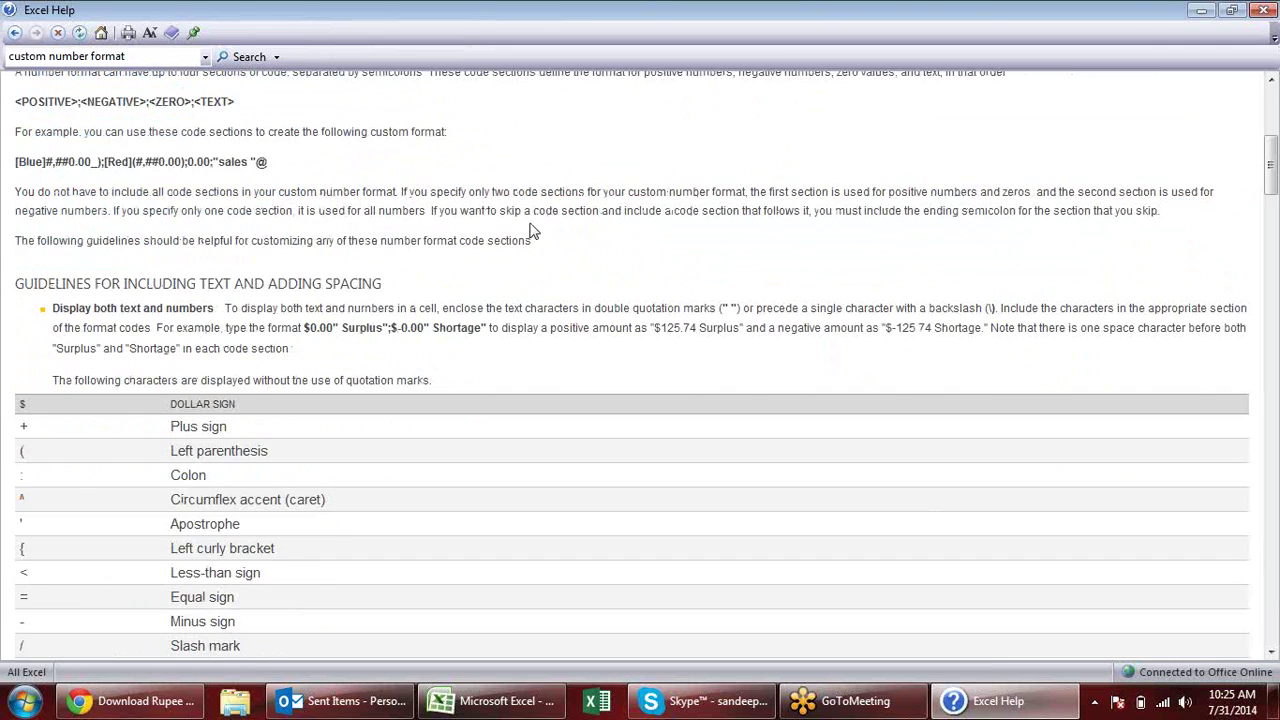
pyautogui.scroll(3, 535, 235)
pyautogui.scroll(-1, 530, 230)
pyautogui.moveTo(18, 190); pyautogui.dragTo(233, 190)
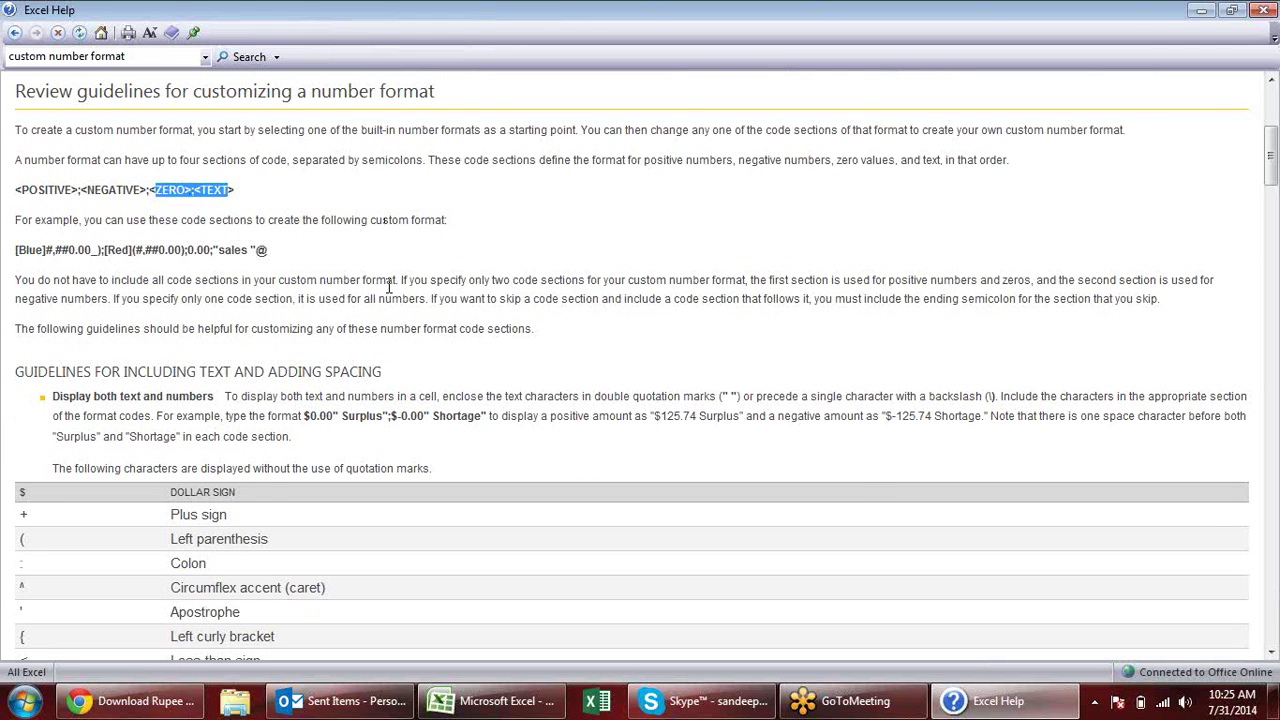
pyautogui.moveTo(48, 250); pyautogui.dragTo(200, 250)
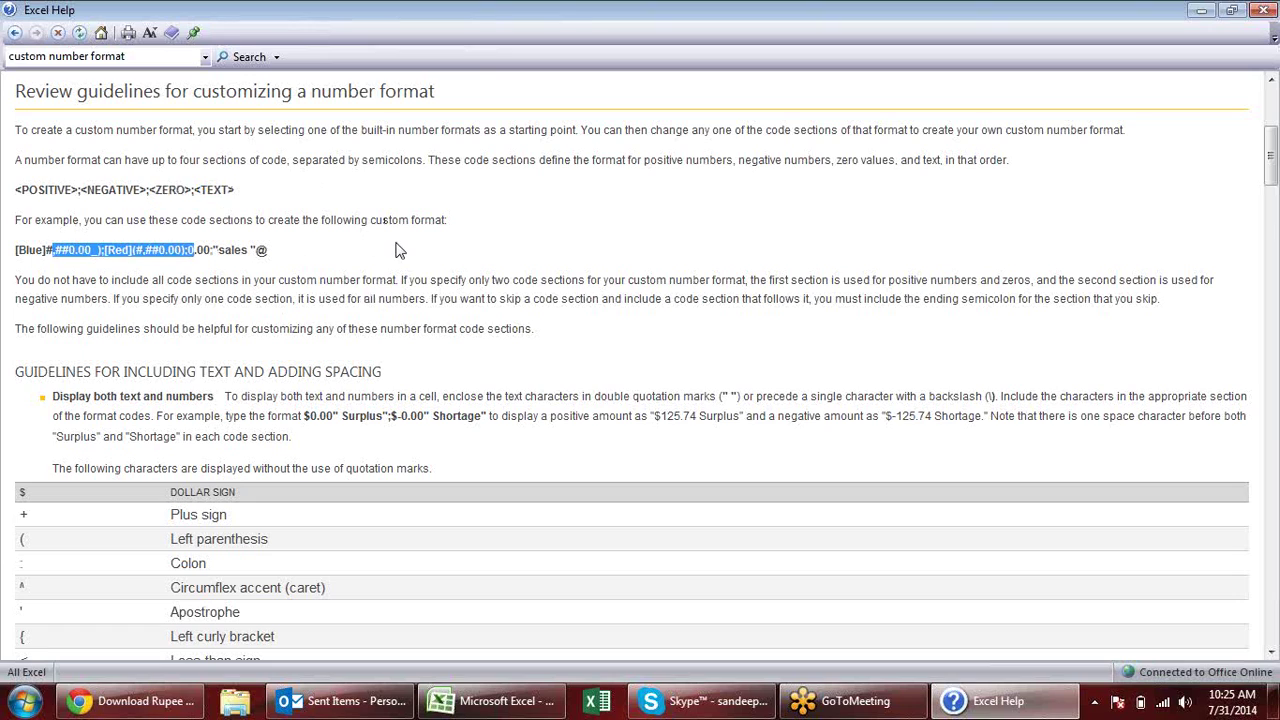
# Study the 0 and # digit placeholder descriptions, then return to the Book1 workbook.
pyautogui.scroll(-3, 400, 250)
pyautogui.scroll(-2, 397, 250)
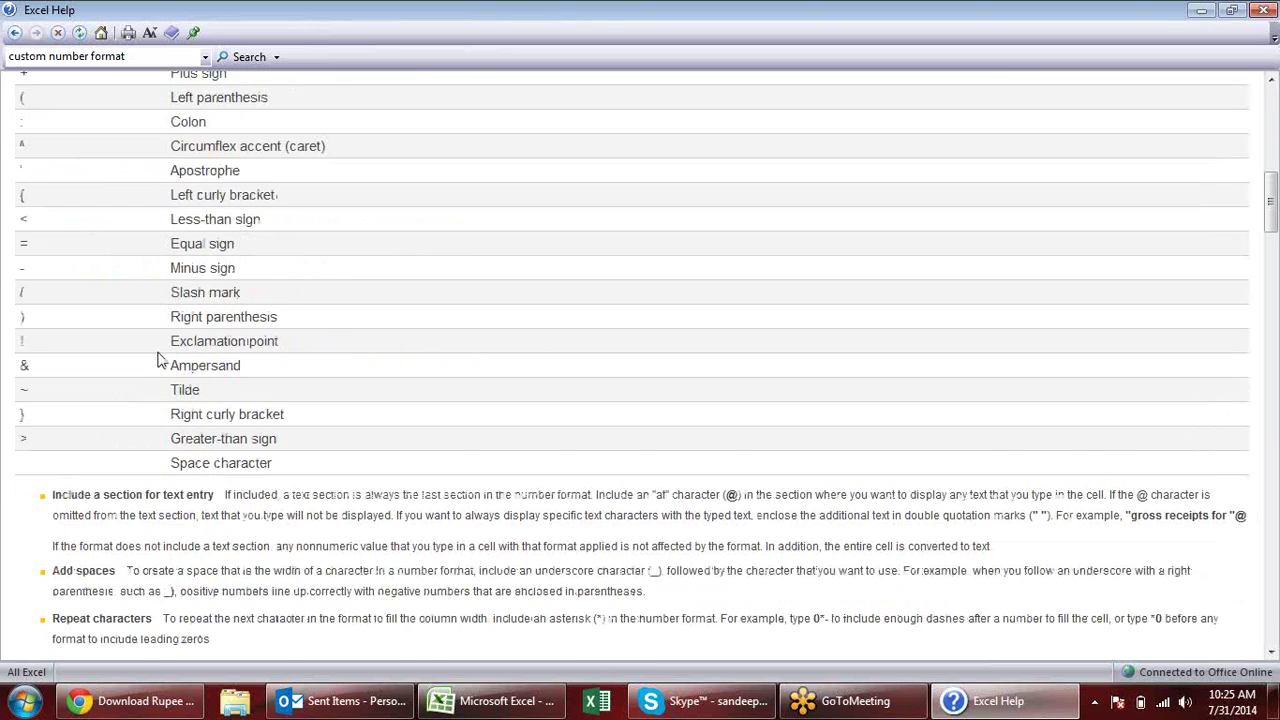
pyautogui.scroll(-3, 157, 360)
pyautogui.scroll(-3, 57, 273)
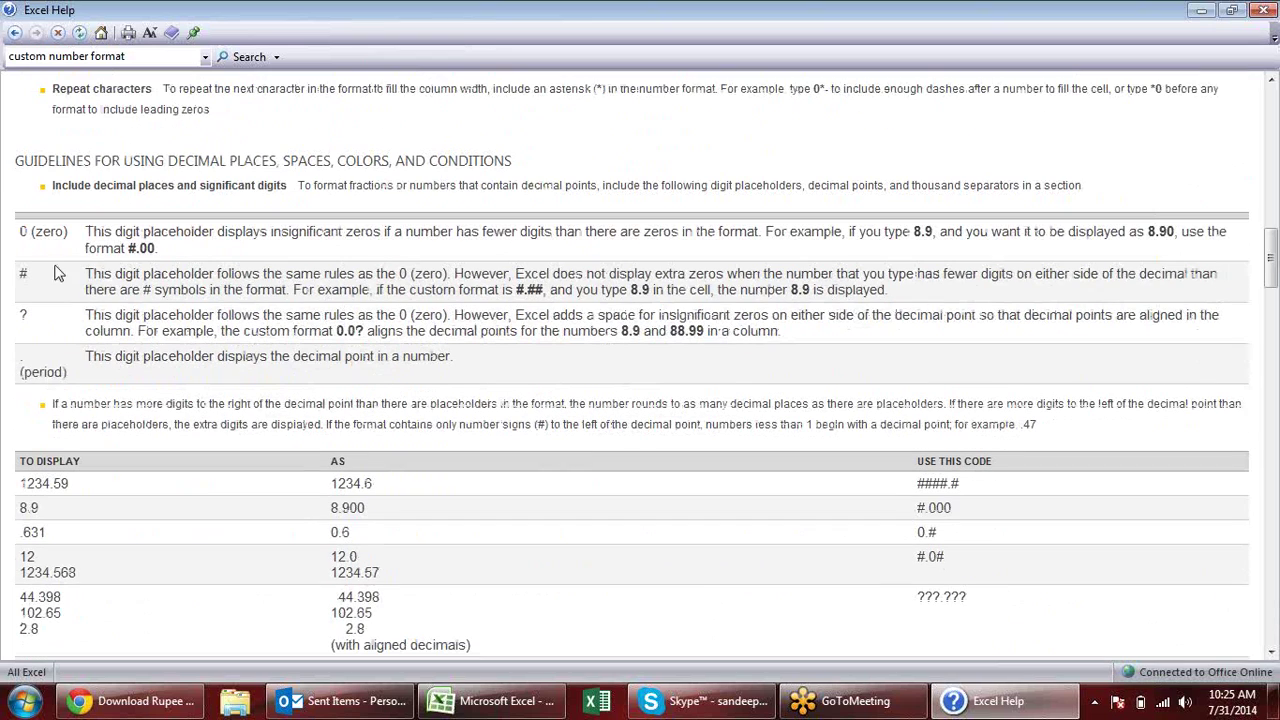
pyautogui.moveTo(18, 232); pyautogui.dragTo(240, 243)
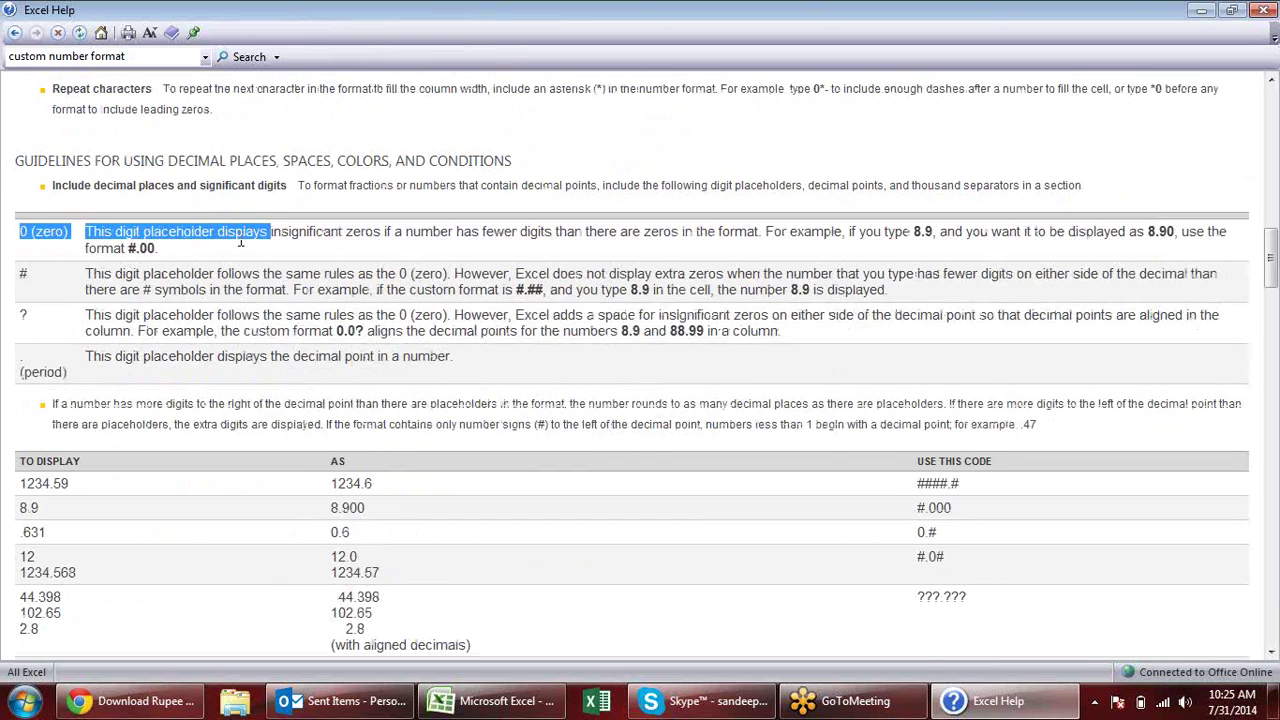
pyautogui.click(281, 241)
pyautogui.moveTo(85, 231)
pyautogui.mouseDown()
pyautogui.moveTo(407, 224)
pyautogui.moveTo(574, 238)
pyautogui.mouseUp()
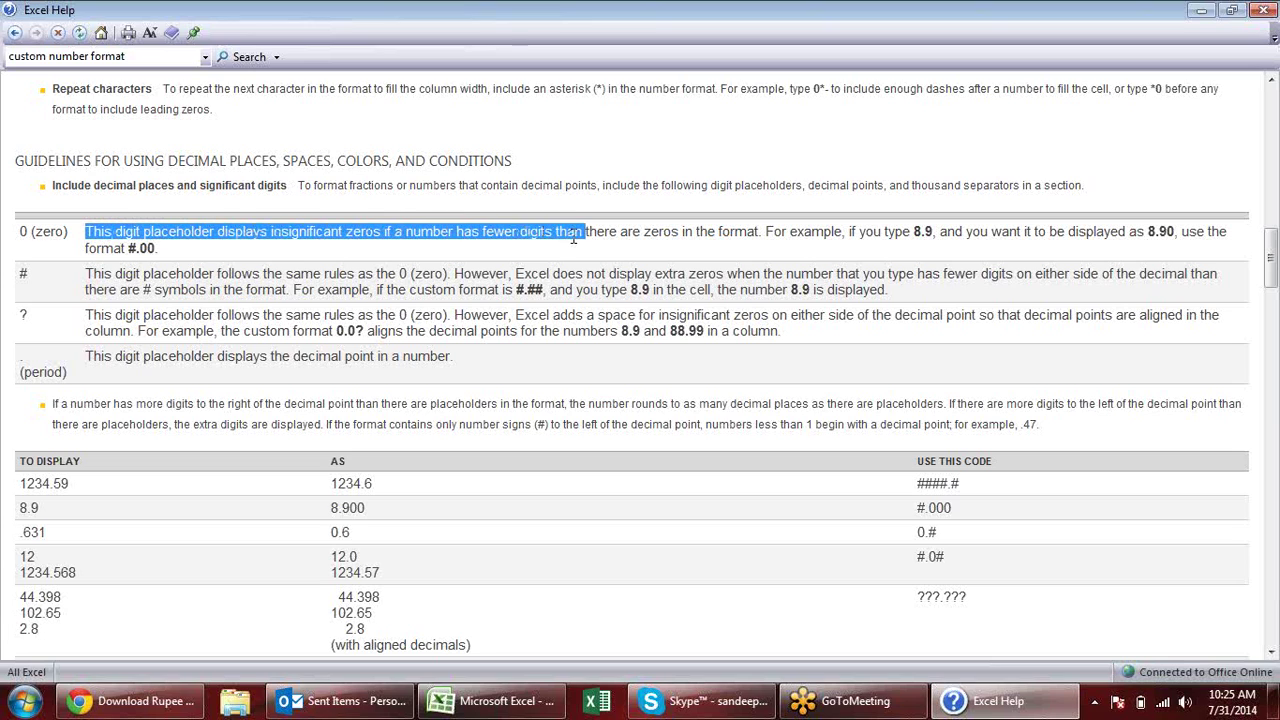
pyautogui.click(292, 247)
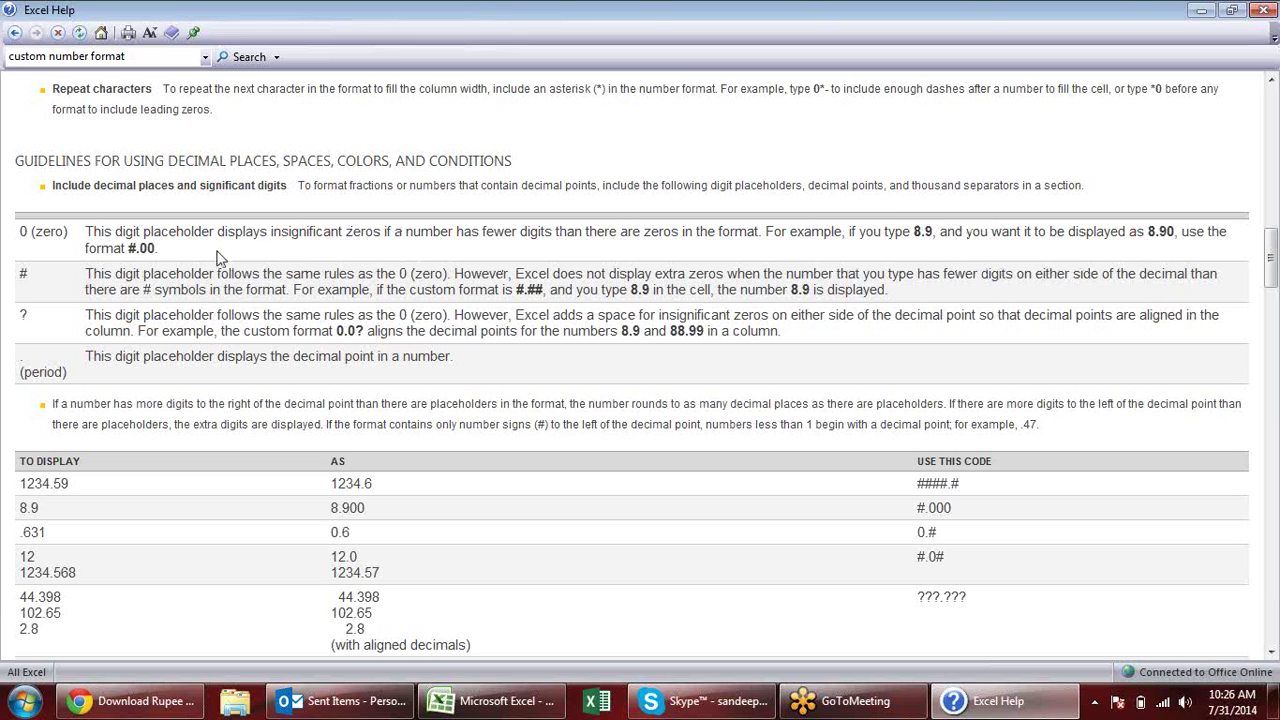
pyautogui.moveTo(82, 243); pyautogui.dragTo(6, 232)
pyautogui.click(202, 266)
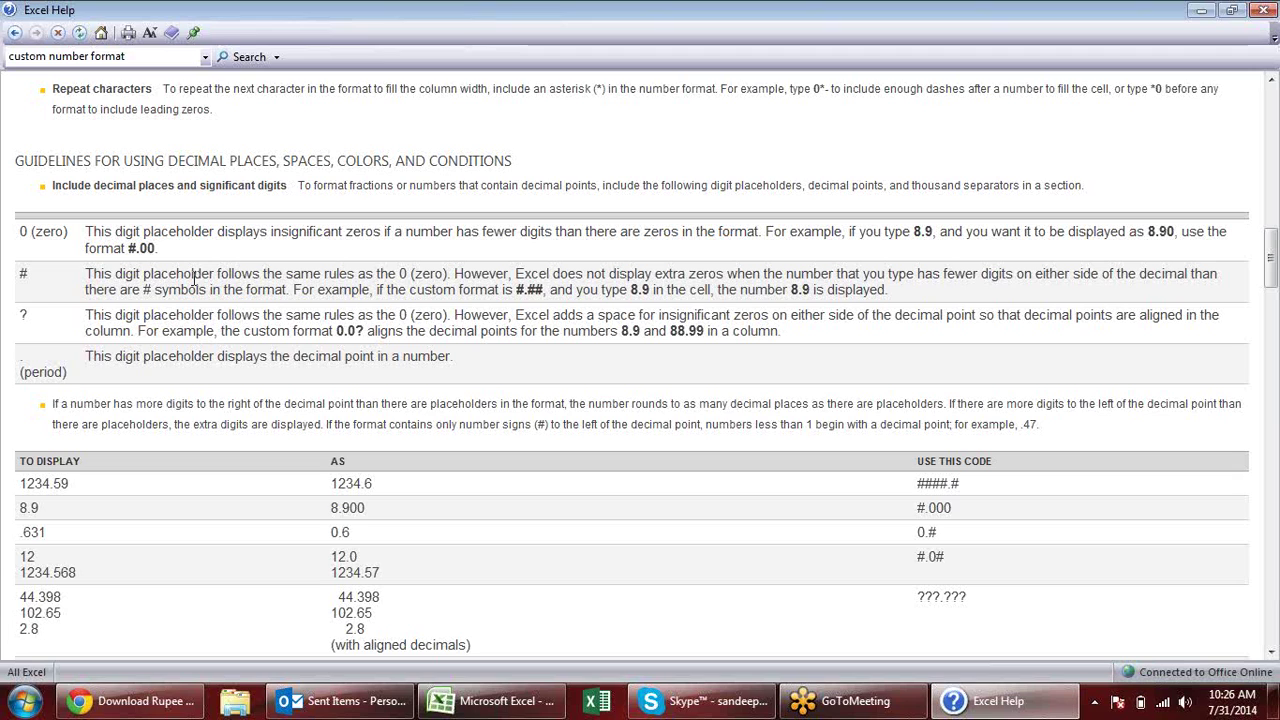
pyautogui.moveTo(30, 273); pyautogui.dragTo(14, 273)
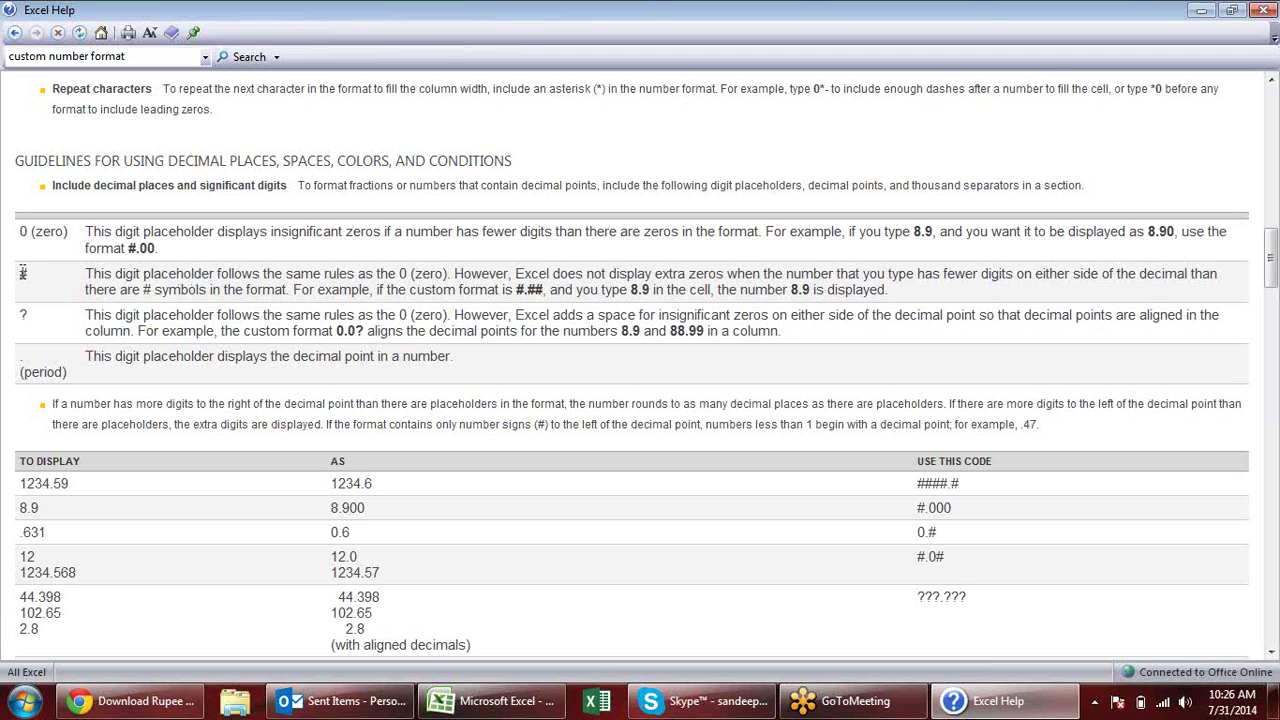
pyautogui.hotkey('alt', 'Tab')
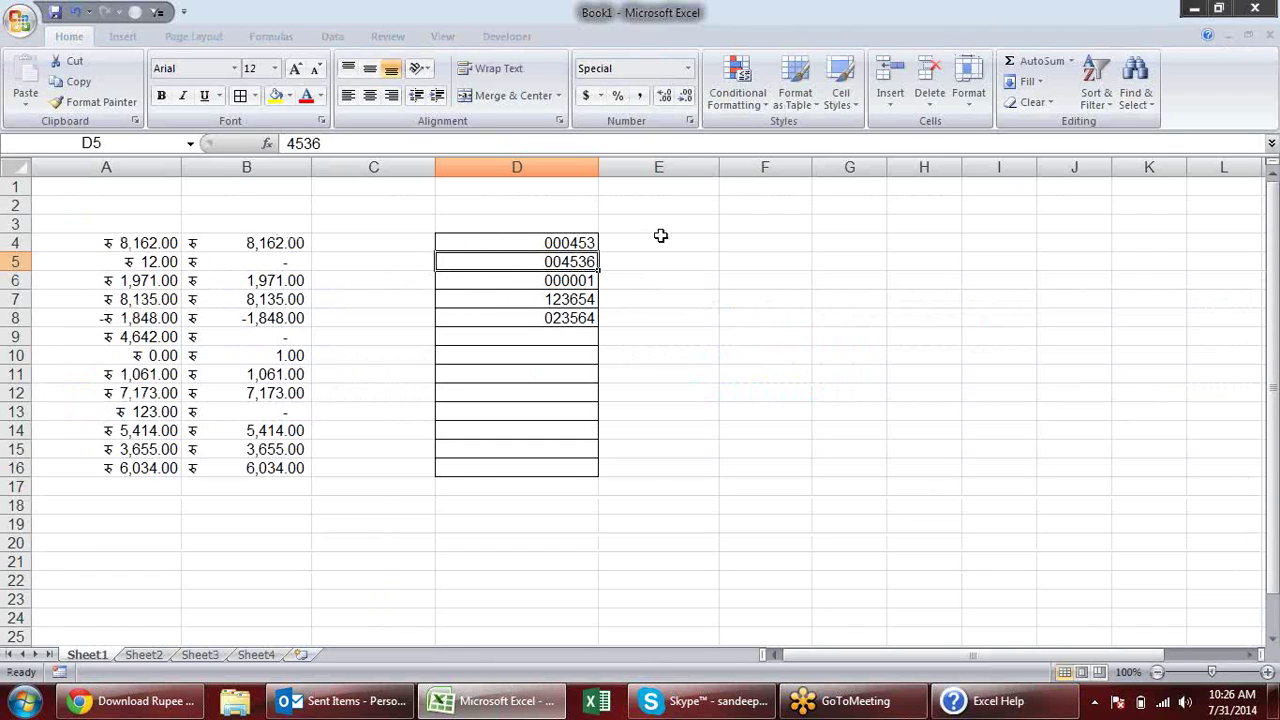
pyautogui.click(693, 245)
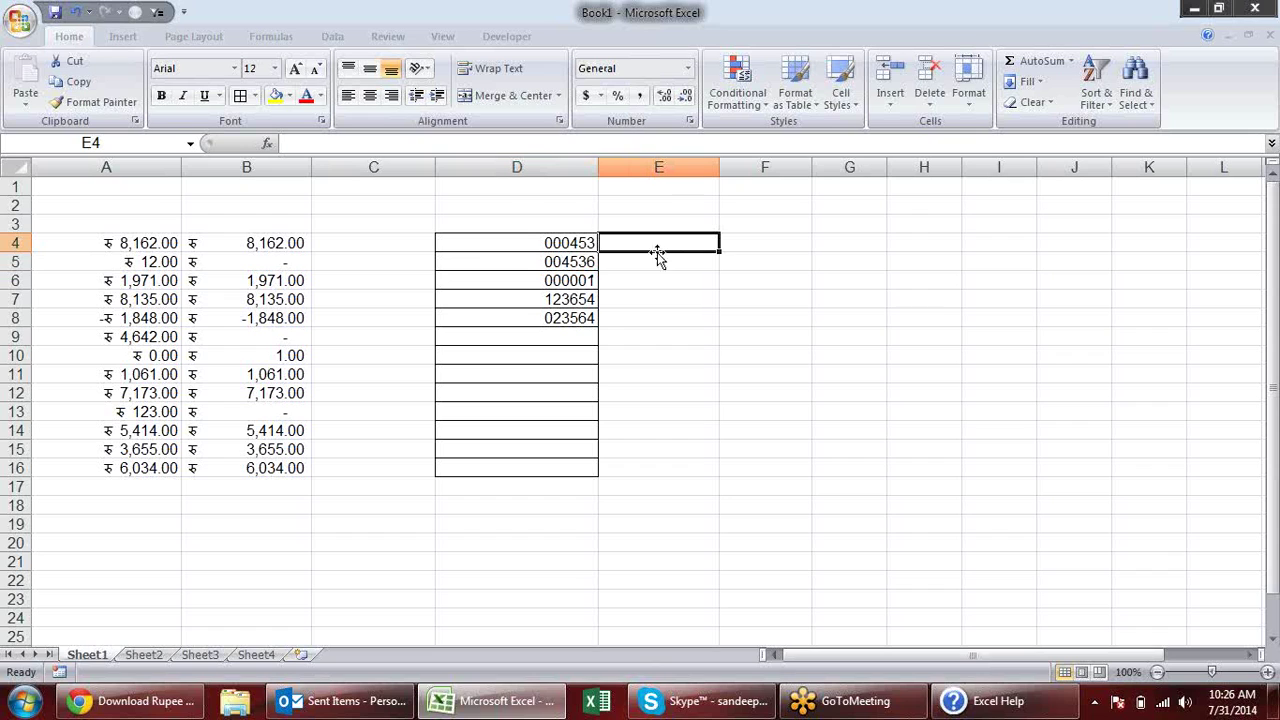
pyautogui.click(562, 244)
pyautogui.moveTo(580, 316); pyautogui.dragTo(590, 312)
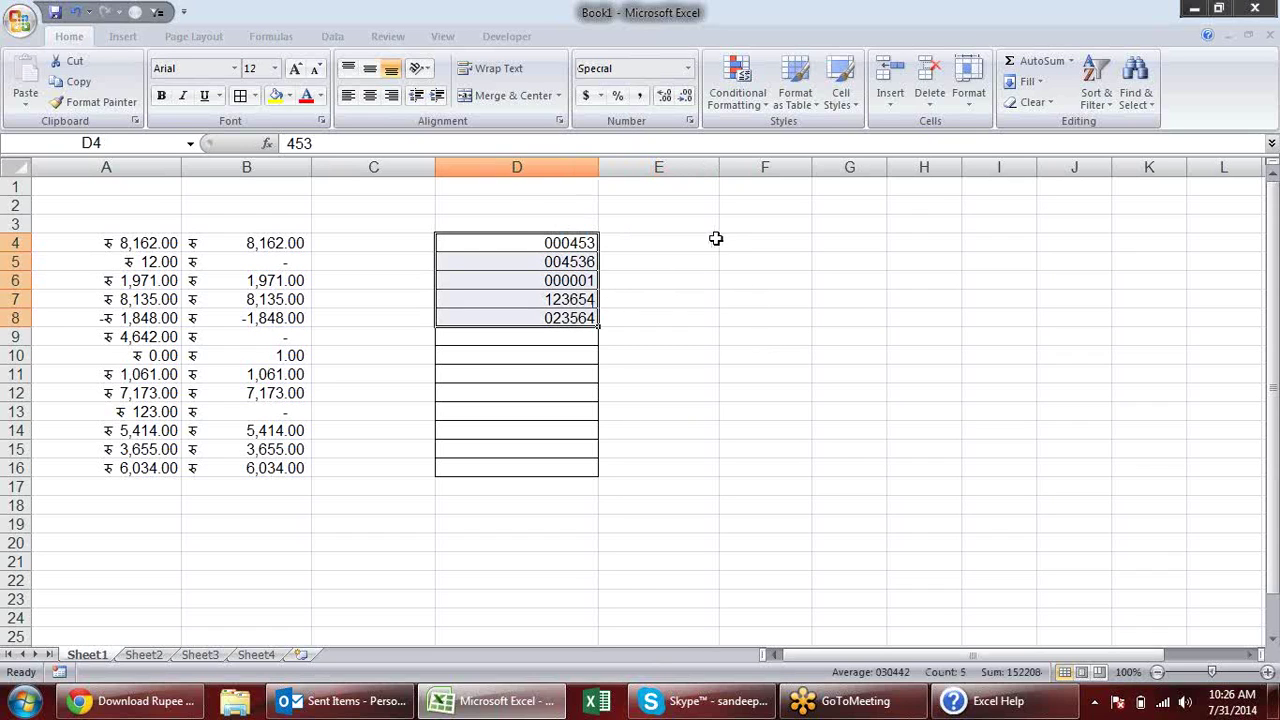
pyautogui.moveTo(714, 240); pyautogui.dragTo(706, 362)
pyautogui.moveTo(140, 245); pyautogui.dragTo(160, 476)
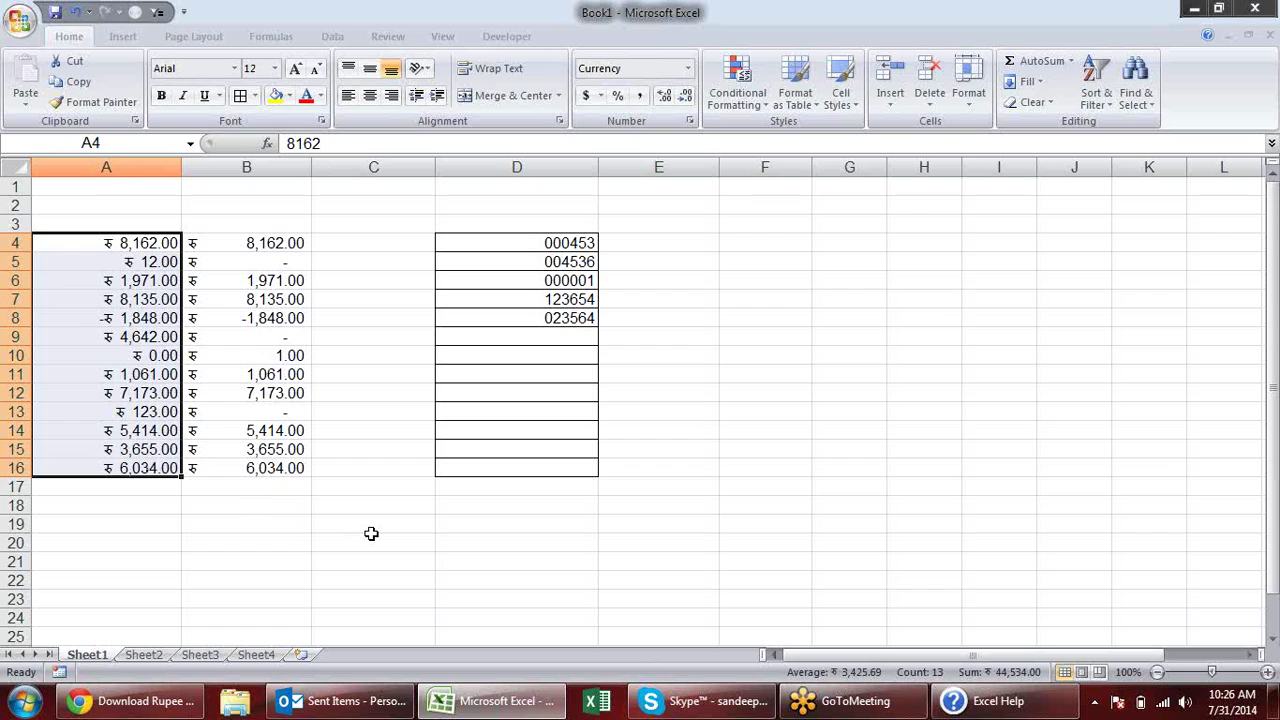
pyautogui.hotkey('ctrl', 'shift', '~')
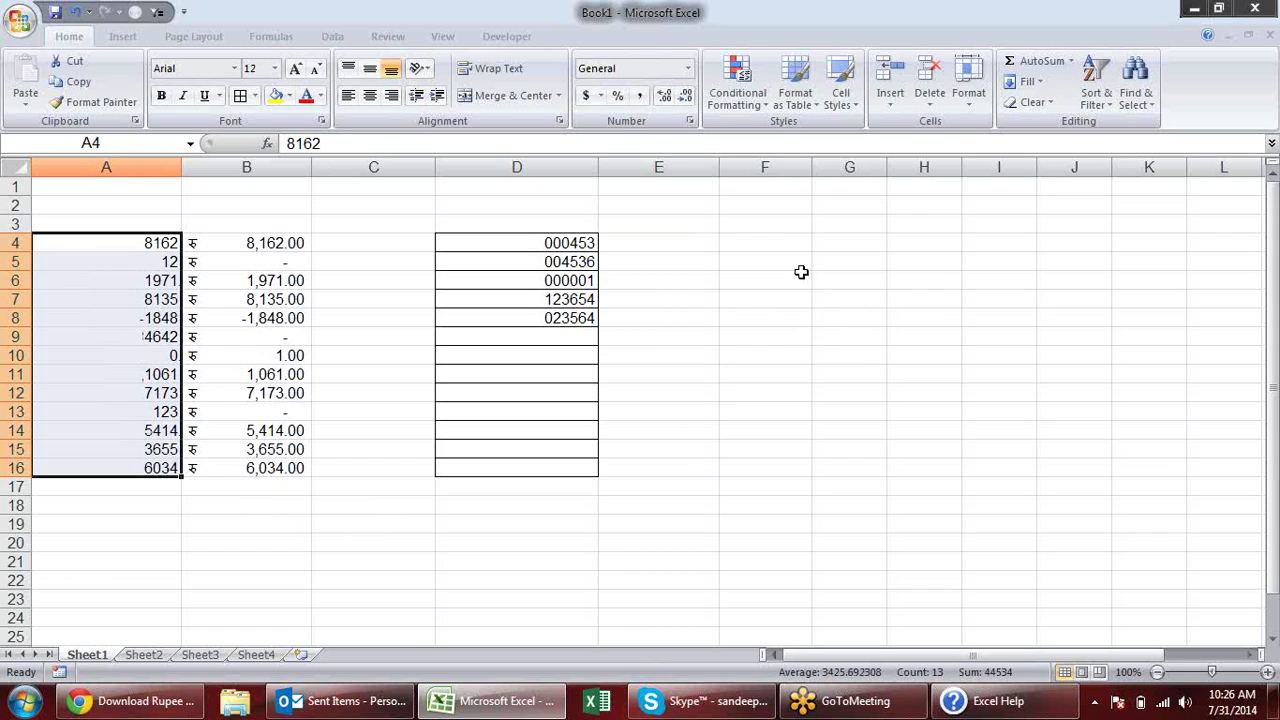
pyautogui.click(784, 226)
pyautogui.click(693, 240)
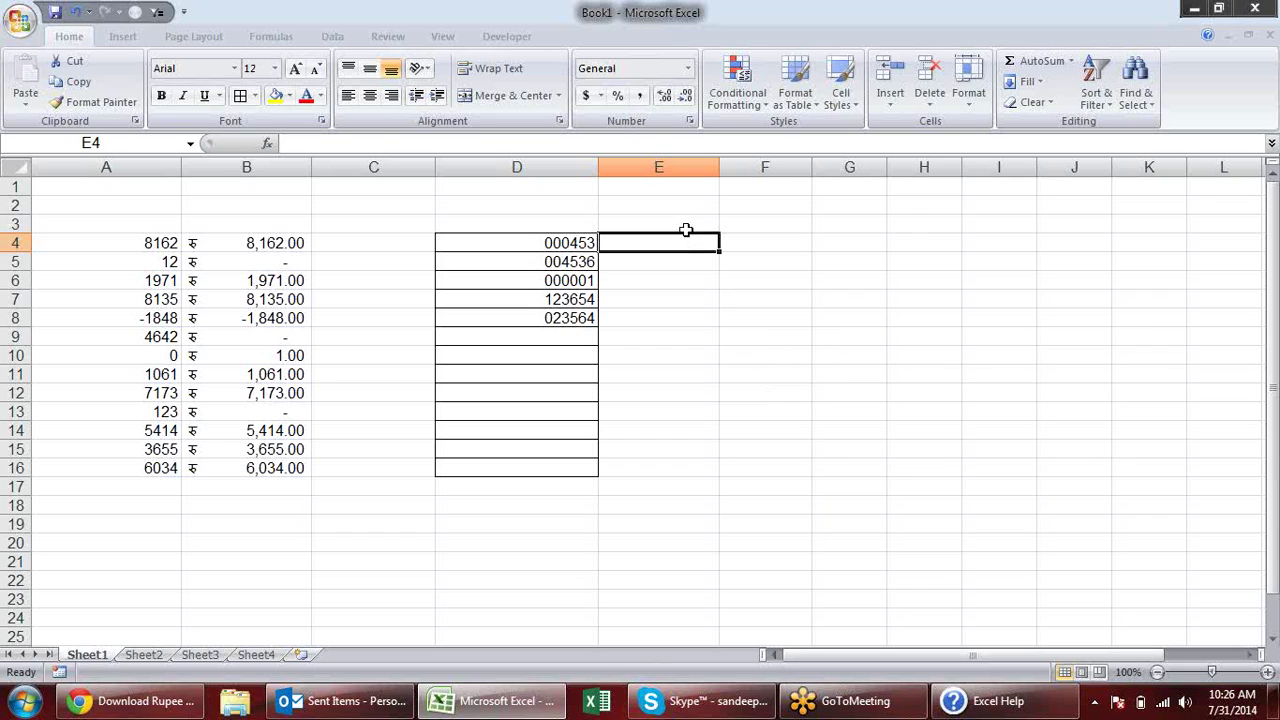
pyautogui.write('123-456-896')
pyautogui.press('Return')
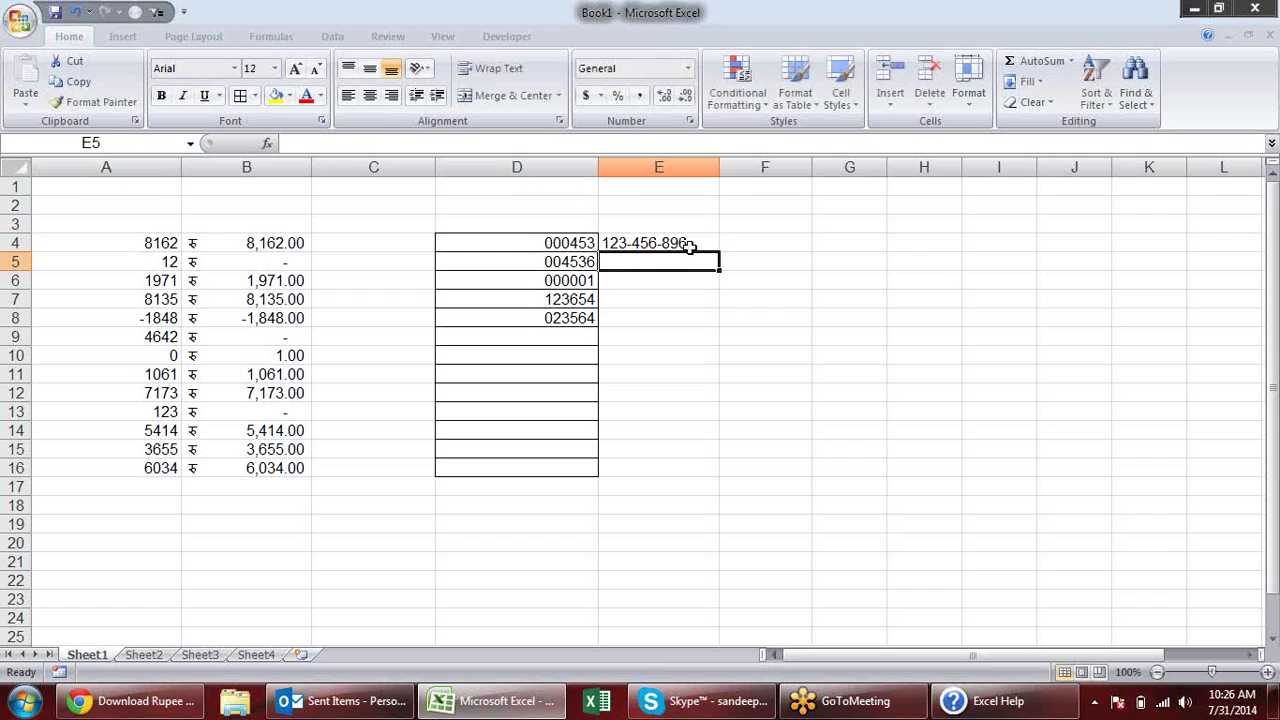
pyautogui.click(705, 244)
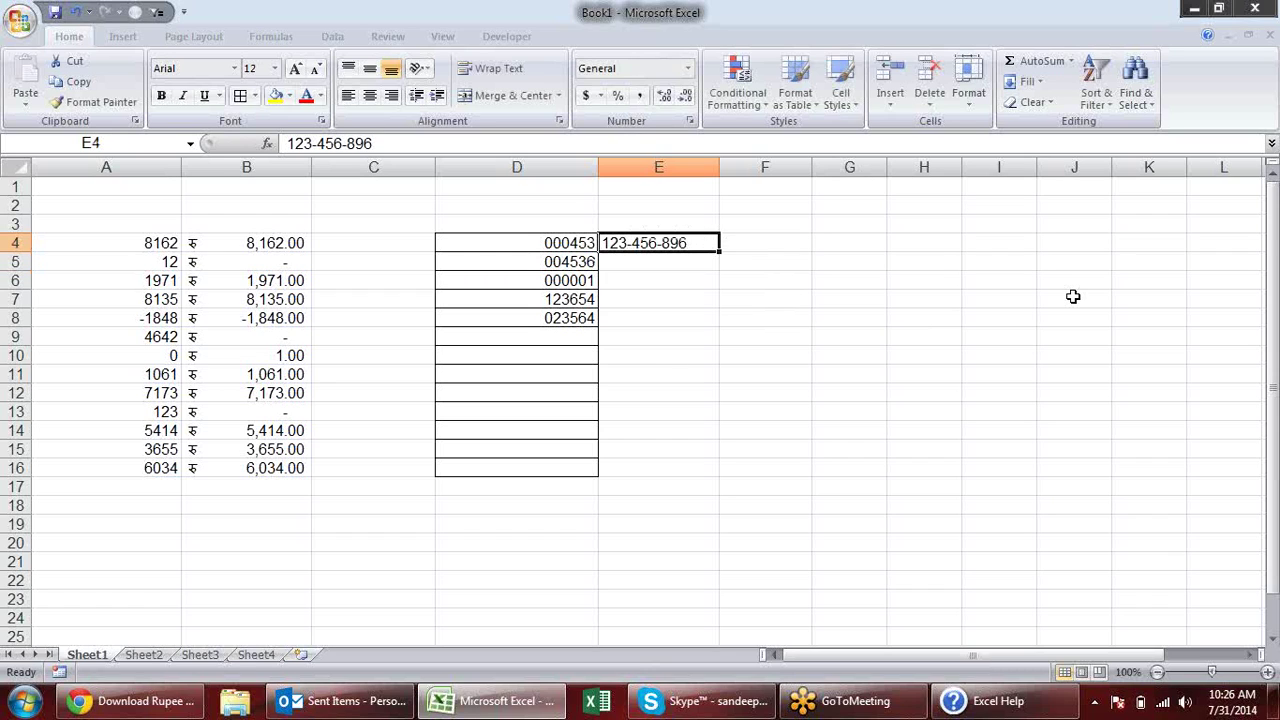
pyautogui.press('Delete')
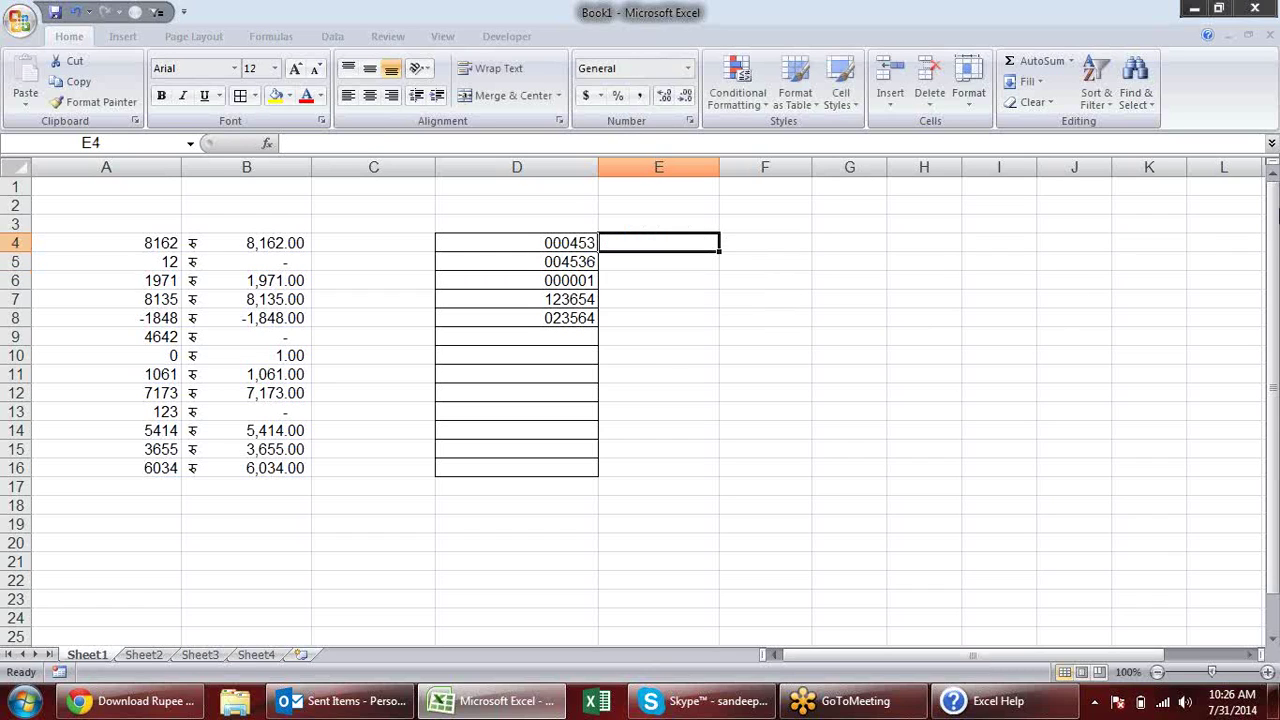
pyautogui.moveTo(695, 243); pyautogui.dragTo(680, 356)
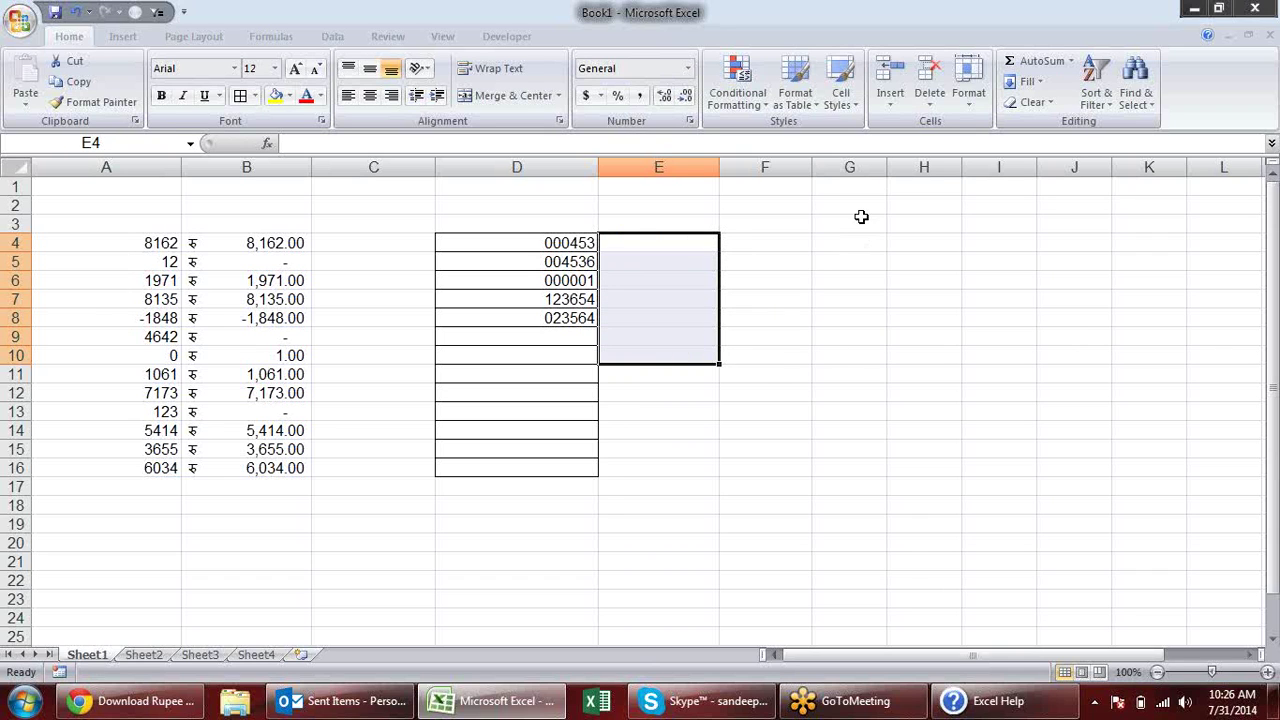
# Replace General with the custom code ###-###-### for E4:E10 in Format Cells.
pyautogui.hotkey('ctrl', '1')
pyautogui.click(650, 281)
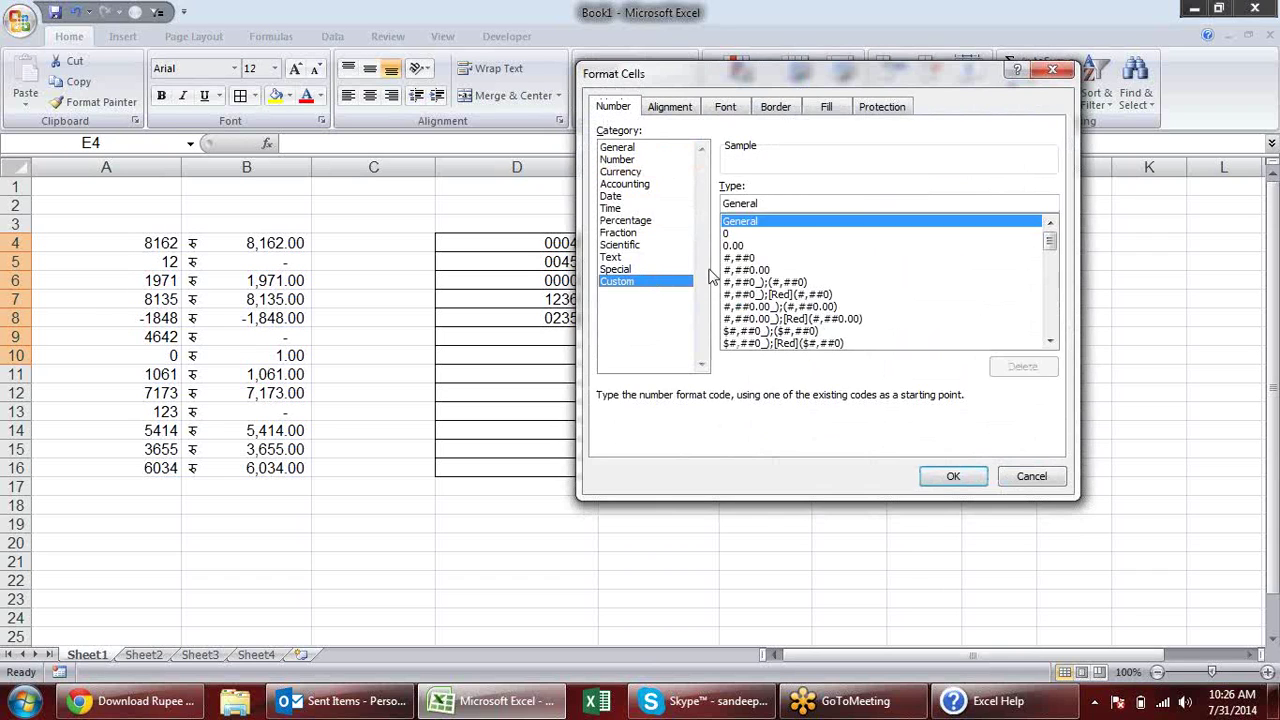
pyautogui.moveTo(760, 203); pyautogui.dragTo(597, 203)
pyautogui.write('3')
pyautogui.press('BackSpace')
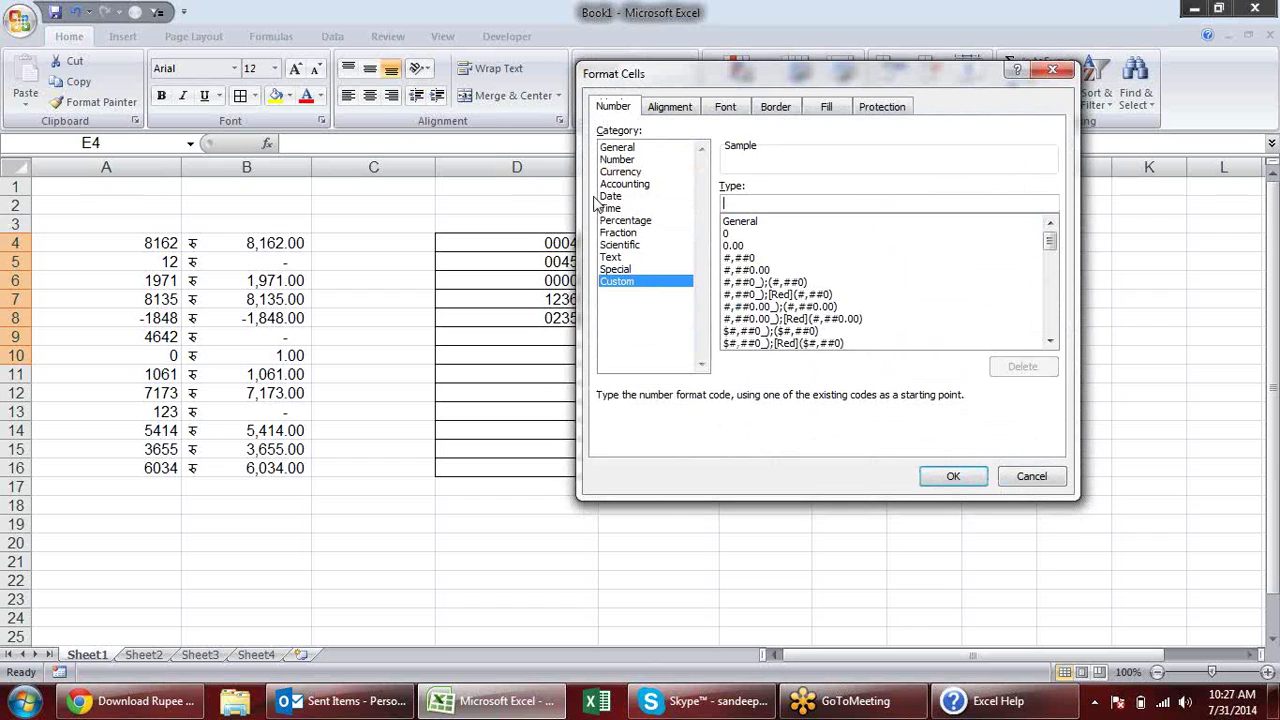
pyautogui.write('###-###-###')
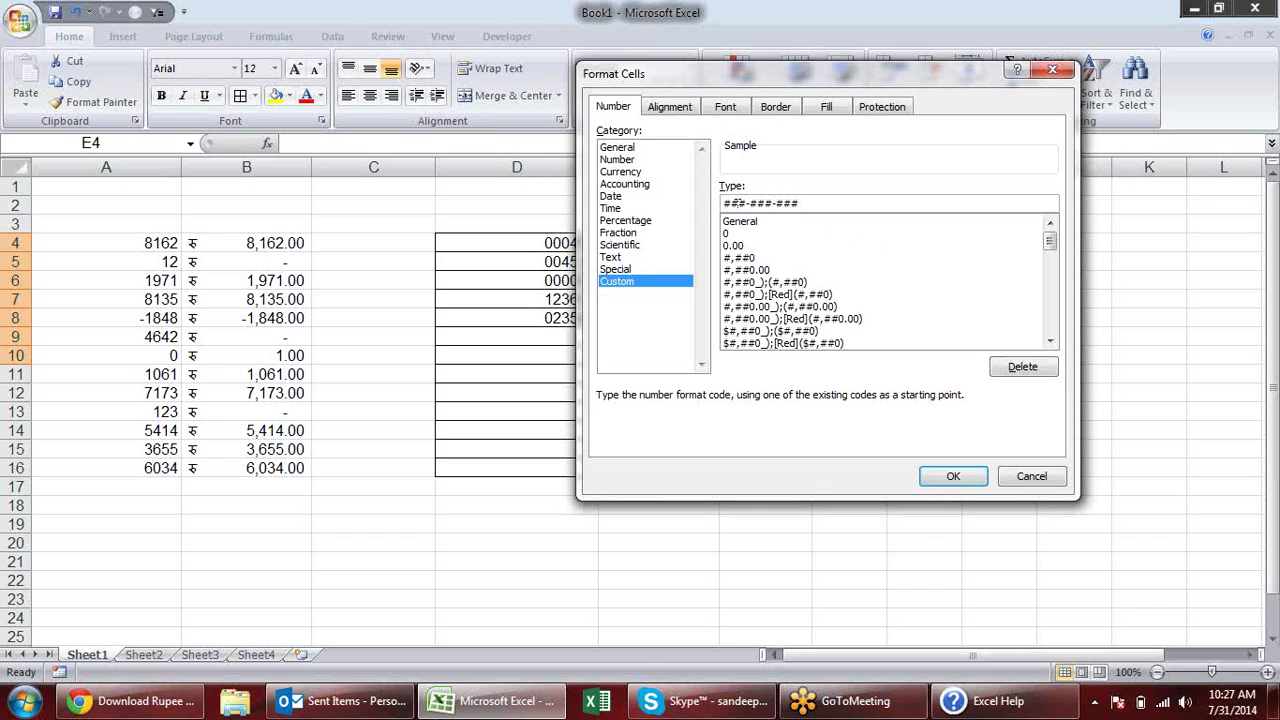
pyautogui.click(741, 204)
pyautogui.click(927, 488)
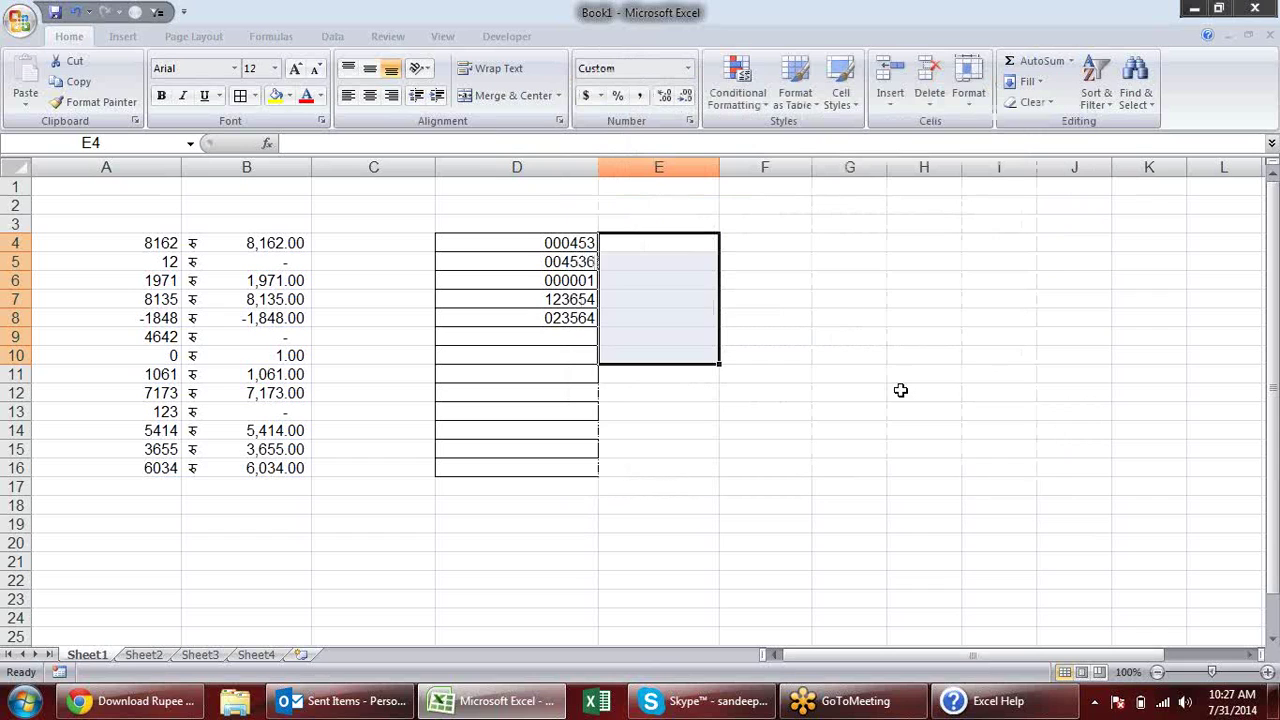
pyautogui.click(679, 240)
pyautogui.write('123456789')
pyautogui.press('Return')
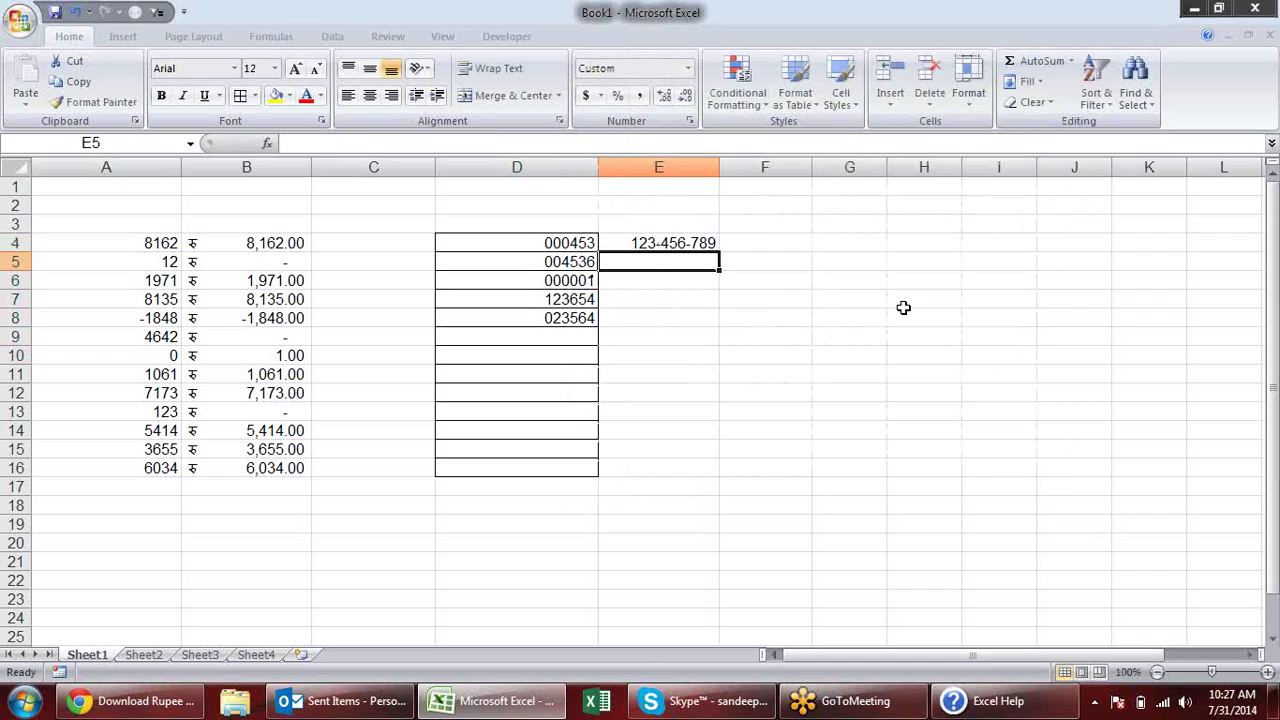
pyautogui.write('1234567897')
pyautogui.press('Return')
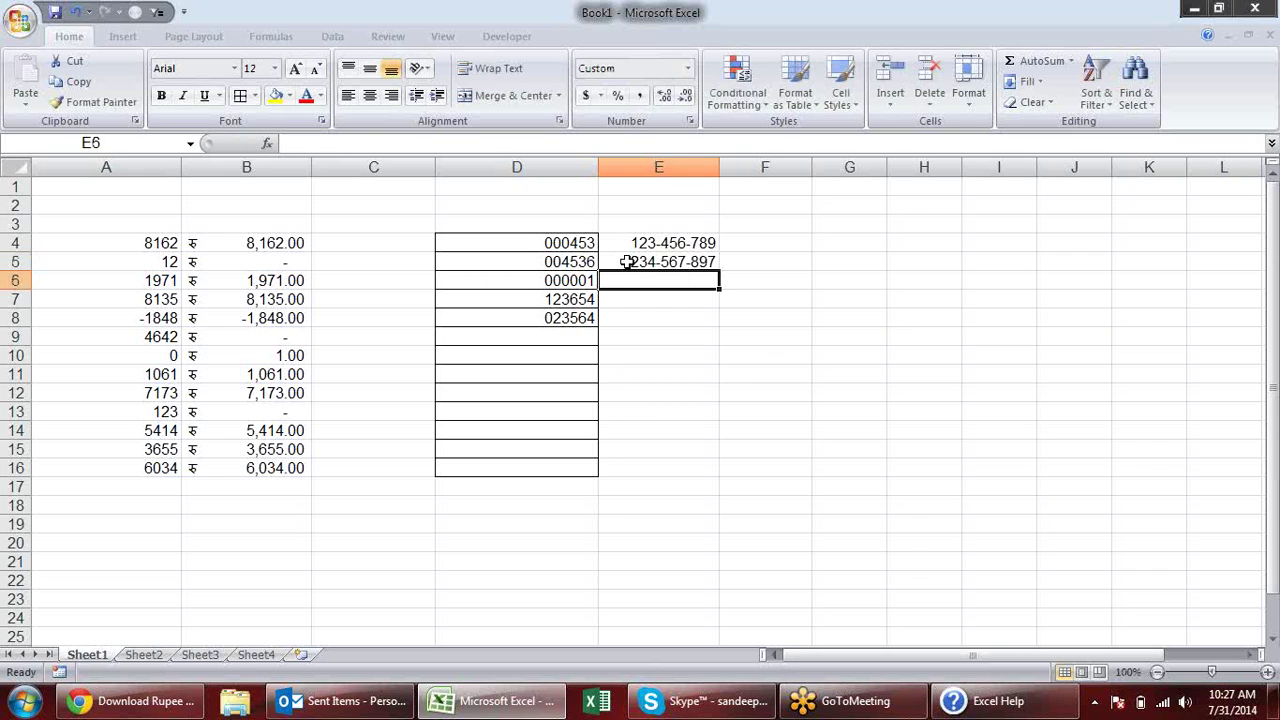
# Inspect E5's ###-###-### custom format code in Format Cells, then close it.
pyautogui.click(711, 262)
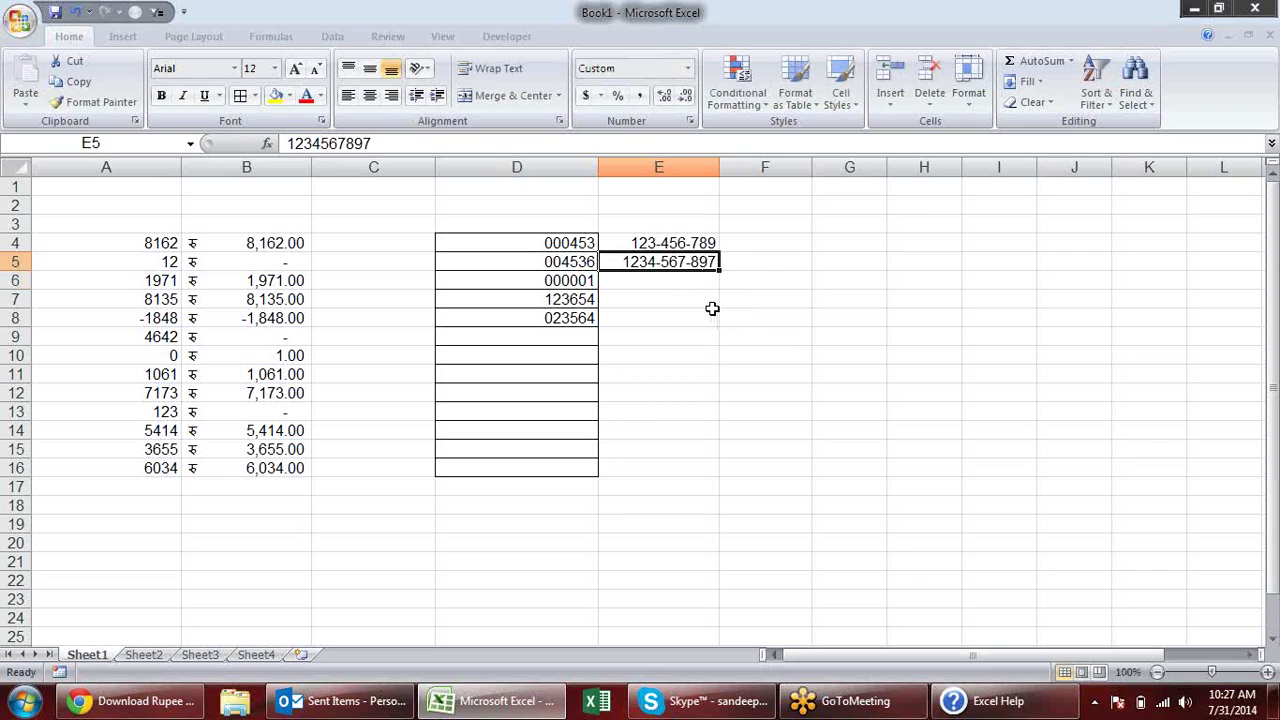
pyautogui.hotkey('ctrl', '1')
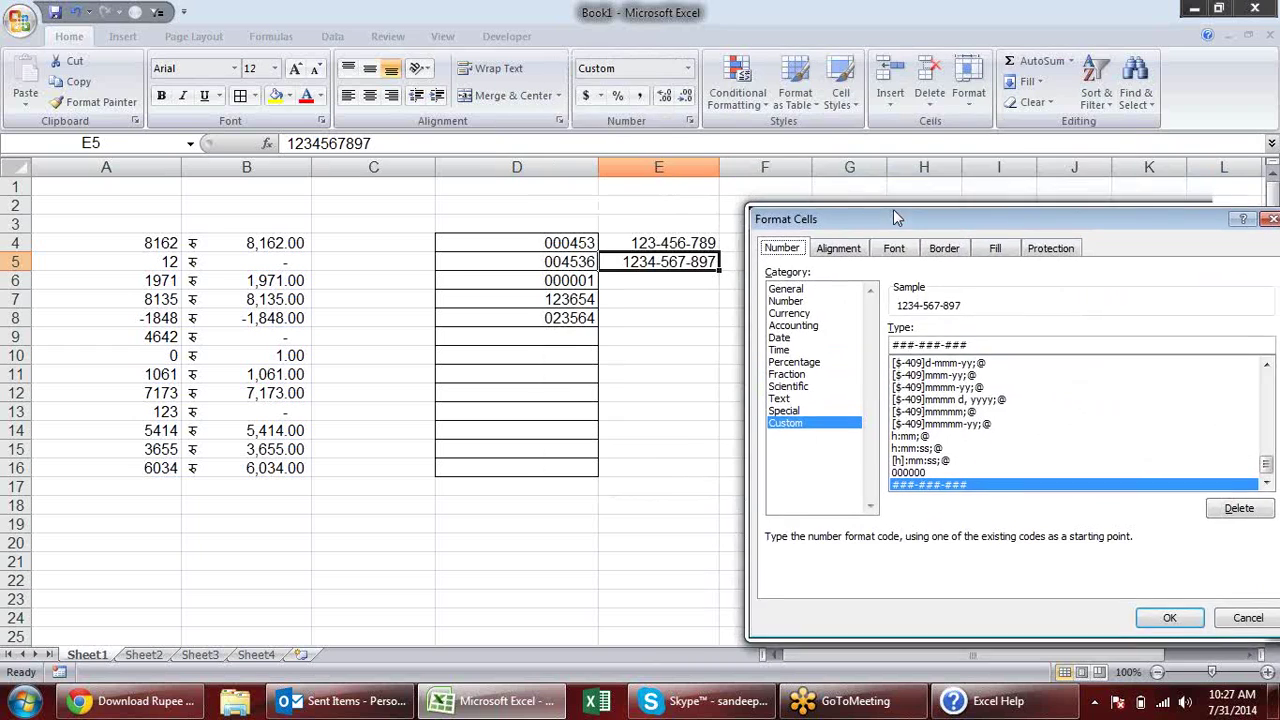
pyautogui.moveTo(704, 68); pyautogui.dragTo(884, 174)
pyautogui.click(953, 311)
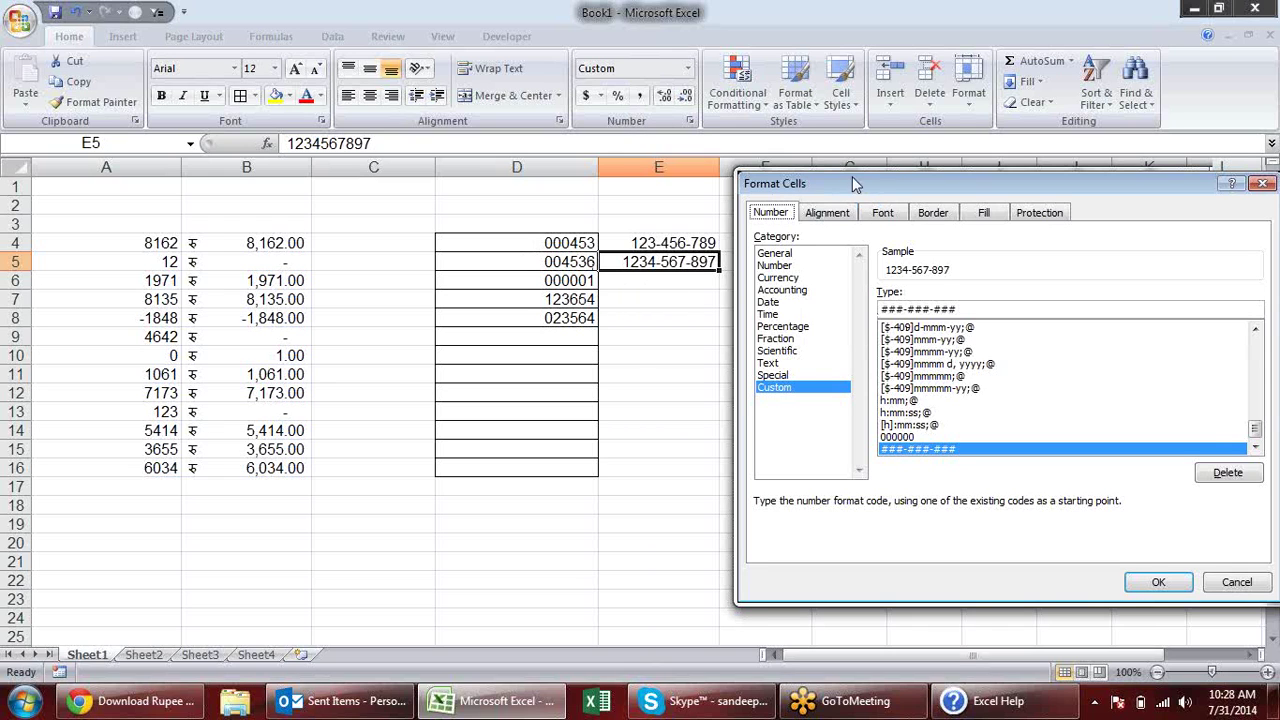
pyautogui.moveTo(857, 184); pyautogui.dragTo(693, 145)
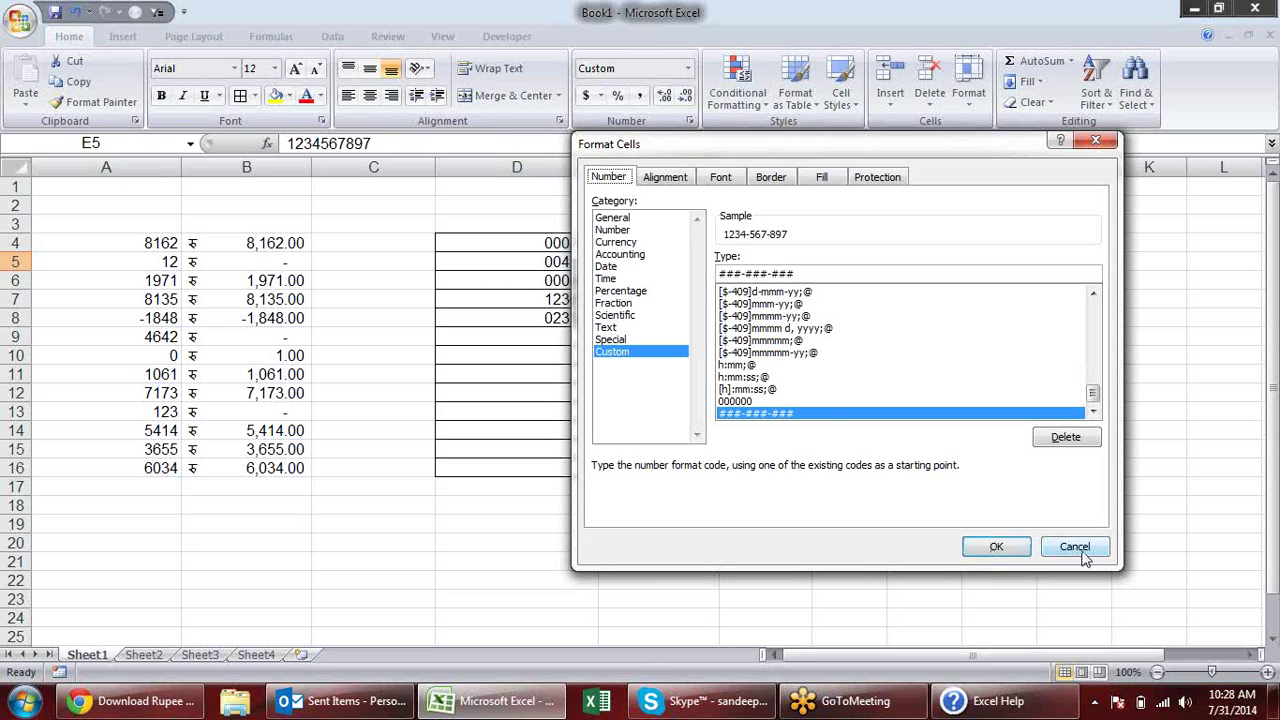
pyautogui.click(988, 545)
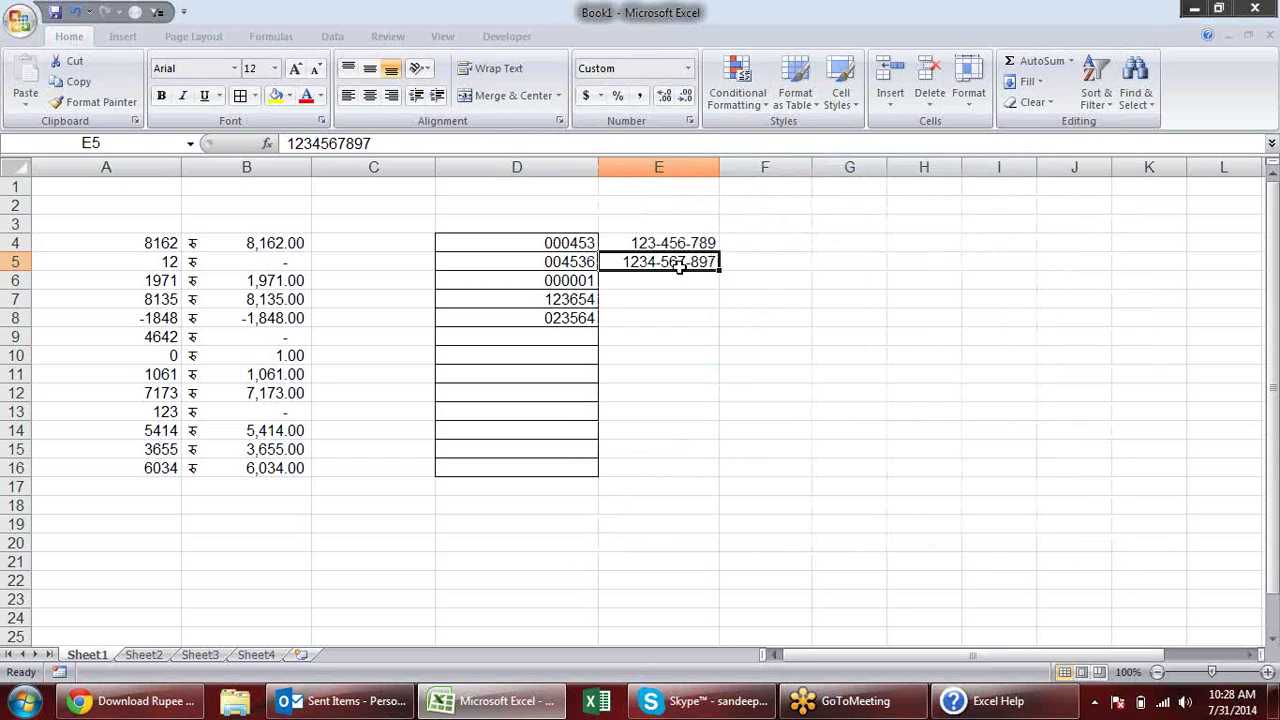
# Widen column F for the next example.
pyautogui.click(633, 292)
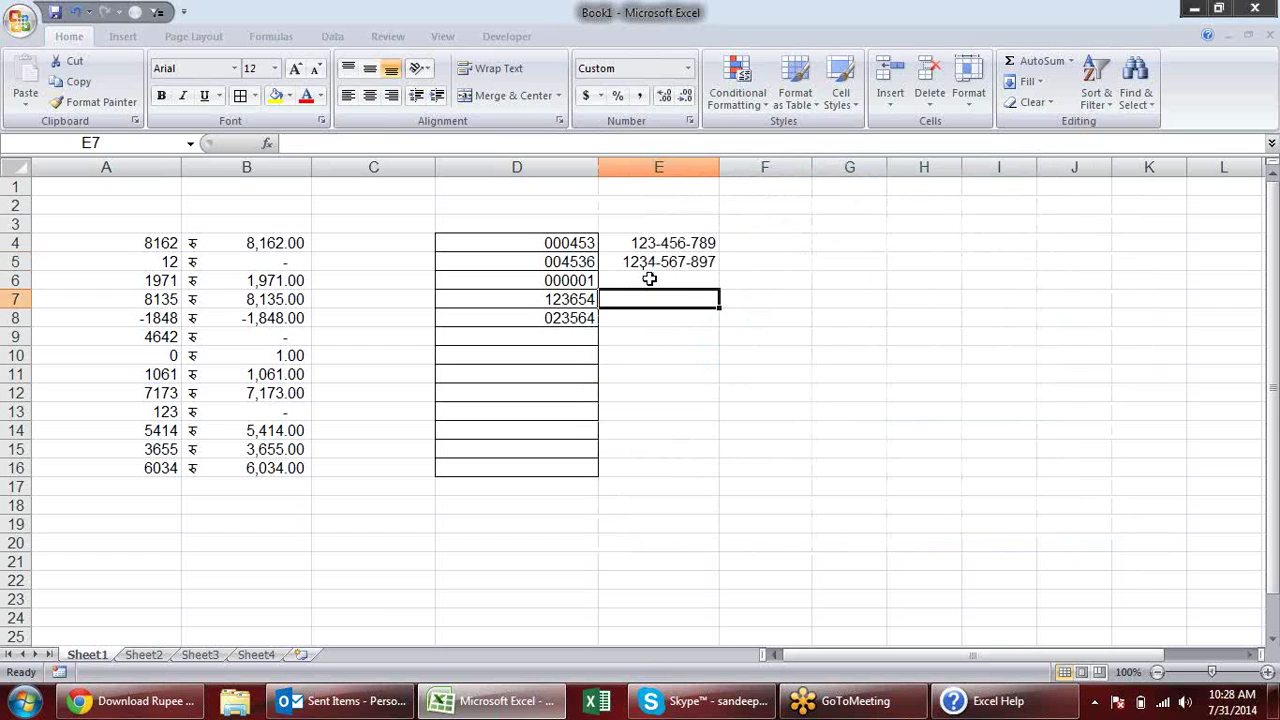
pyautogui.click(791, 246)
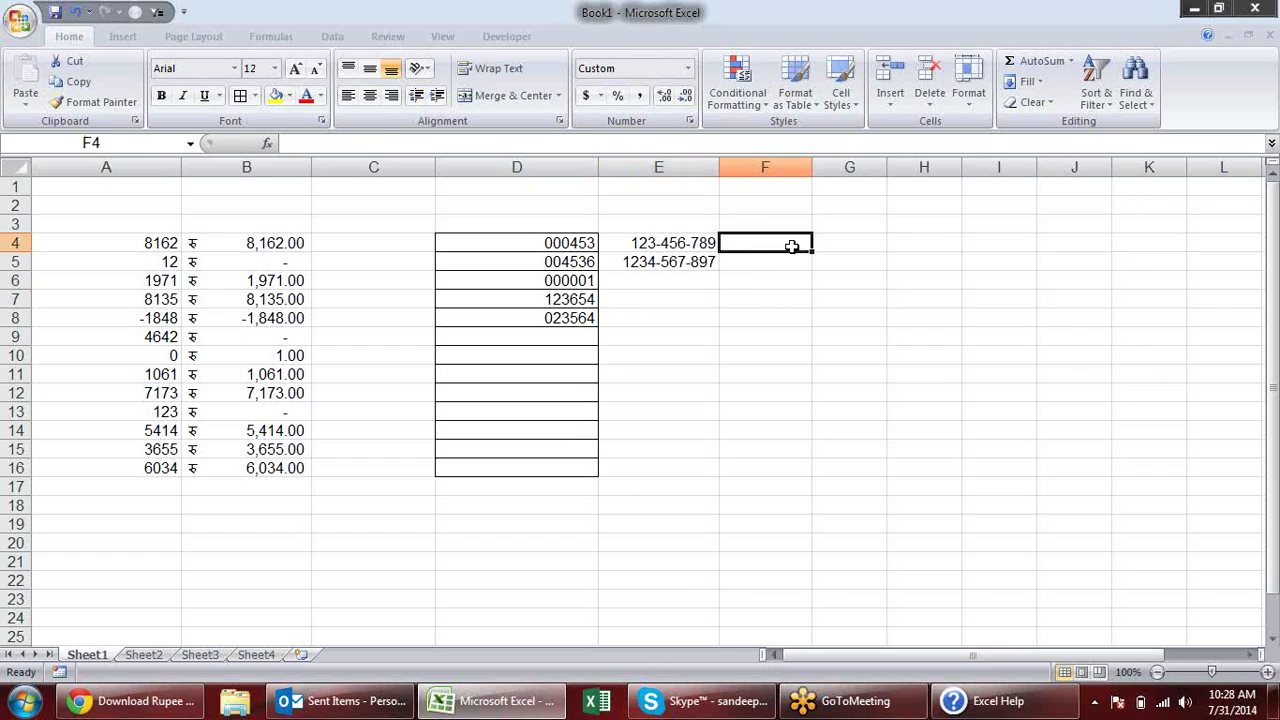
pyautogui.moveTo(811, 167); pyautogui.dragTo(876, 167)
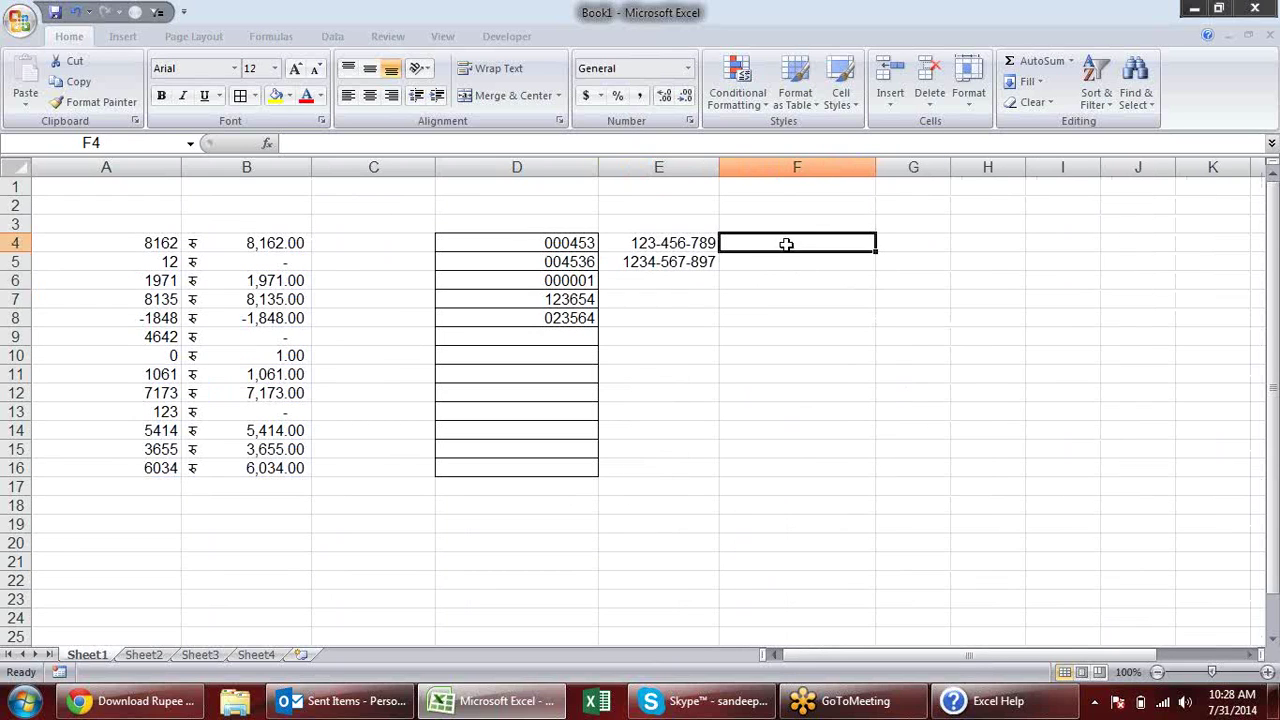
# Select F4:F8 and apply a custom format of +91 followed by ## placeholders.
pyautogui.moveTo(786, 244); pyautogui.dragTo(793, 318)
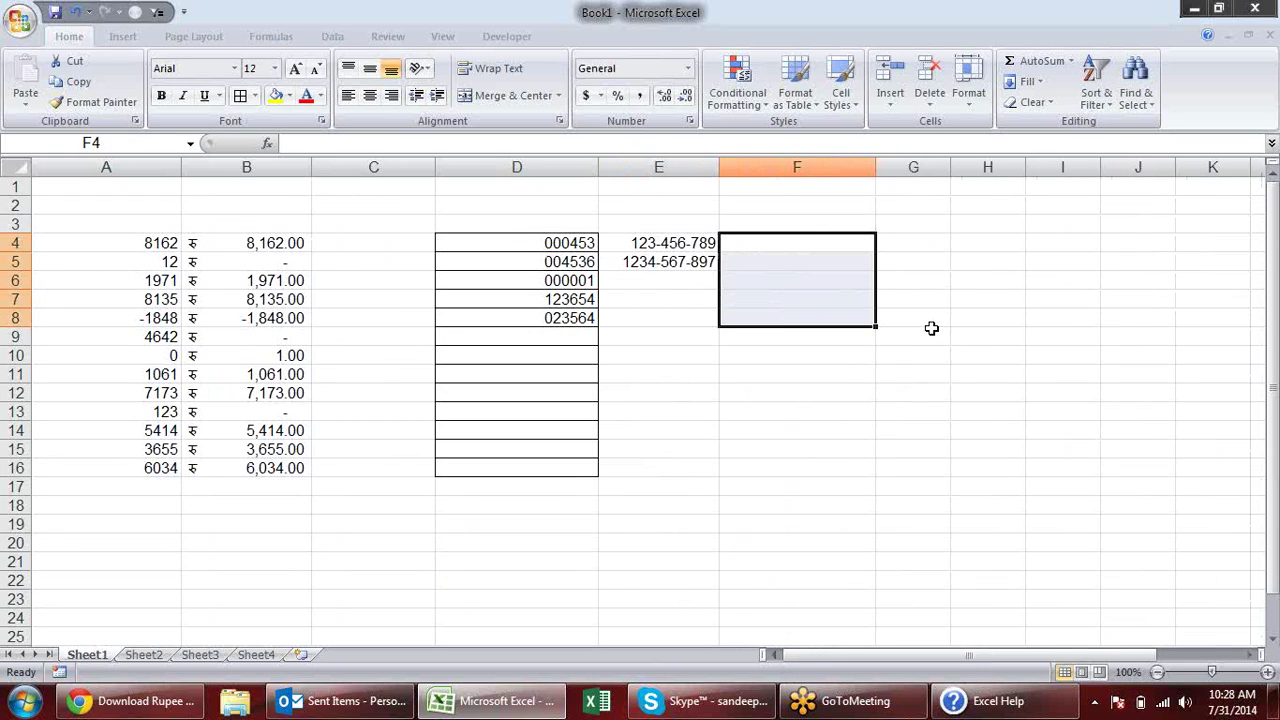
pyautogui.click(840, 281)
pyautogui.moveTo(834, 245); pyautogui.dragTo(838, 318)
pyautogui.hotkey('ctrl', '1')
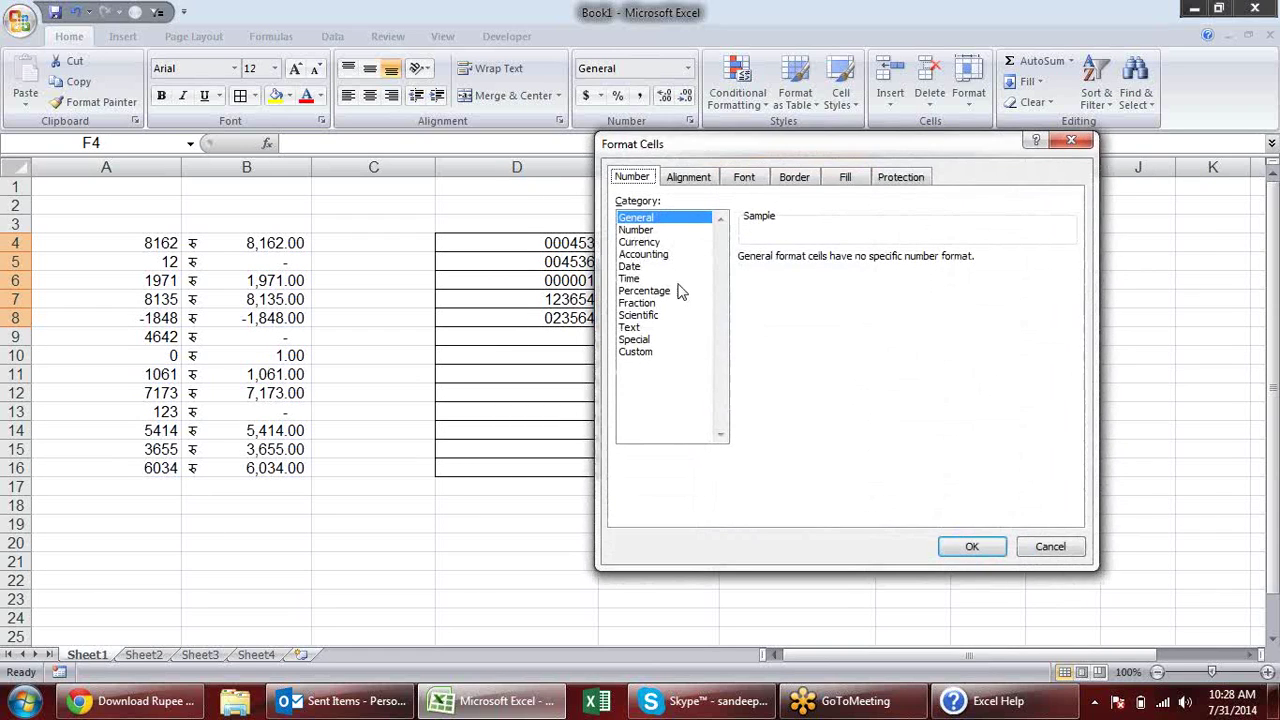
pyautogui.click(671, 350)
pyautogui.moveTo(823, 277); pyautogui.dragTo(677, 286)
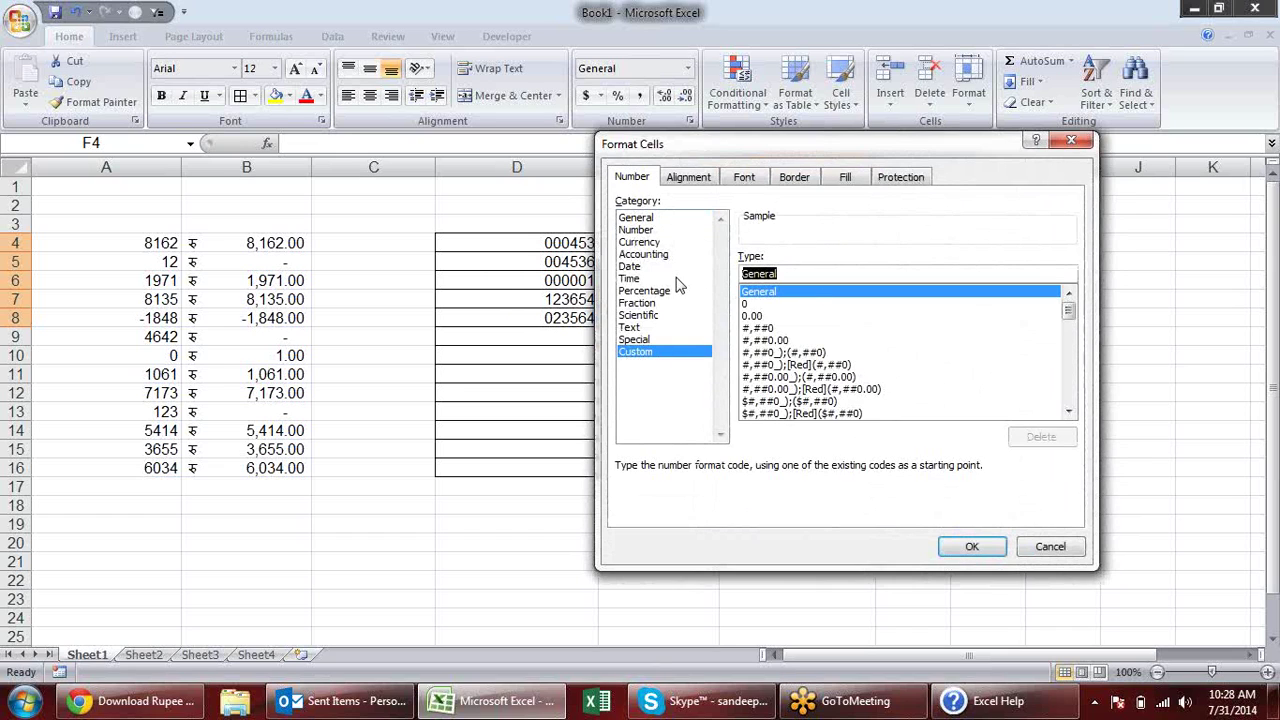
pyautogui.write('+91')
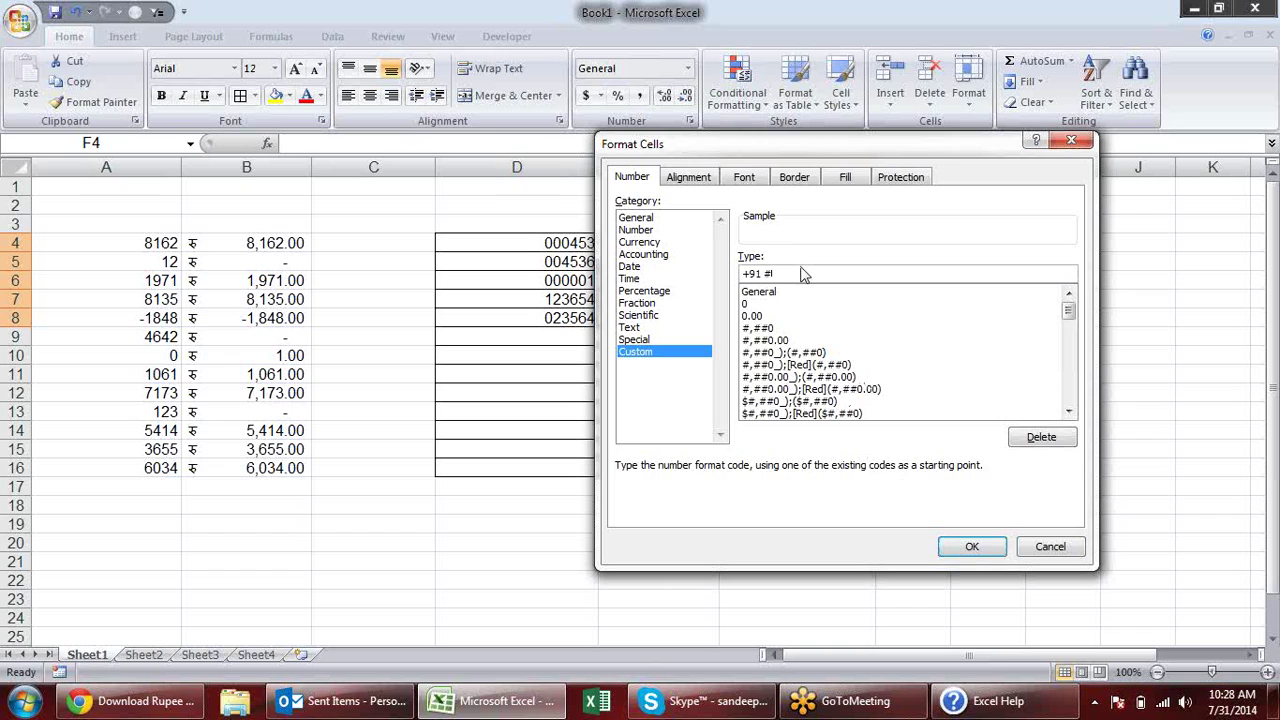
pyautogui.write('########')
pyautogui.press('Return')
pyautogui.click(780, 250)
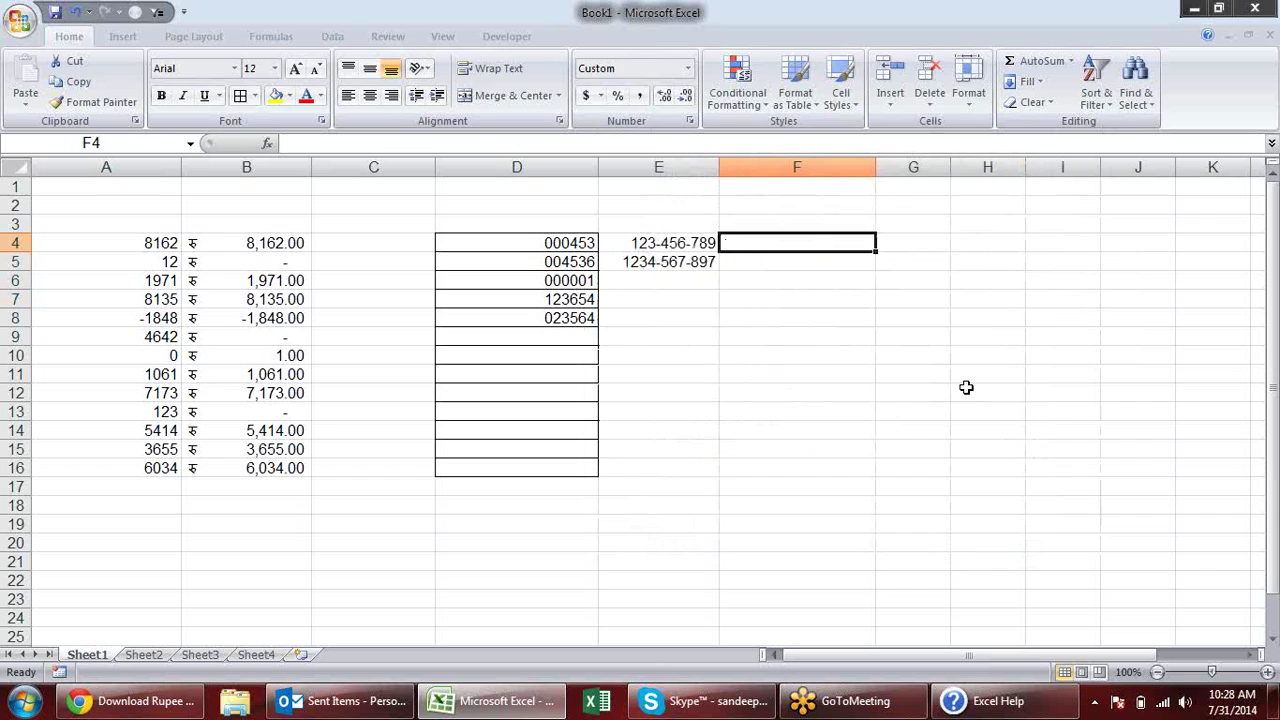
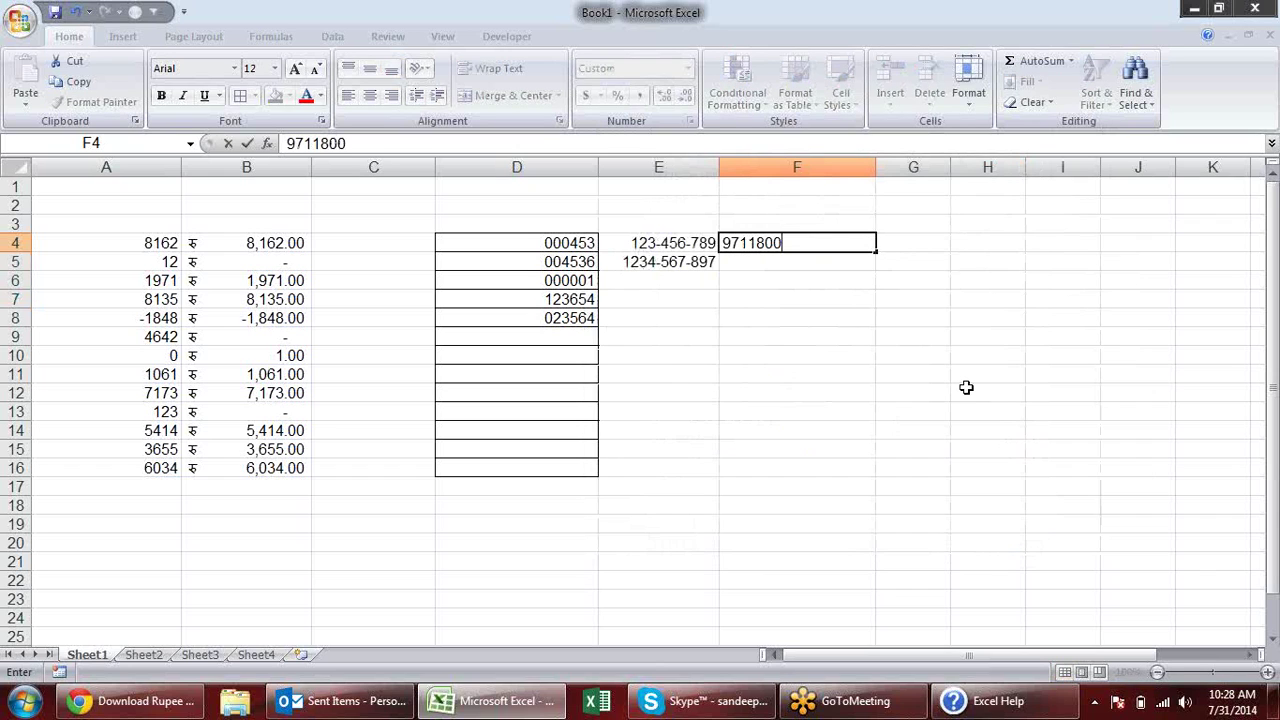
# Enter two ten-digit mobile numbers in F4 and F5.
pyautogui.press('Return')
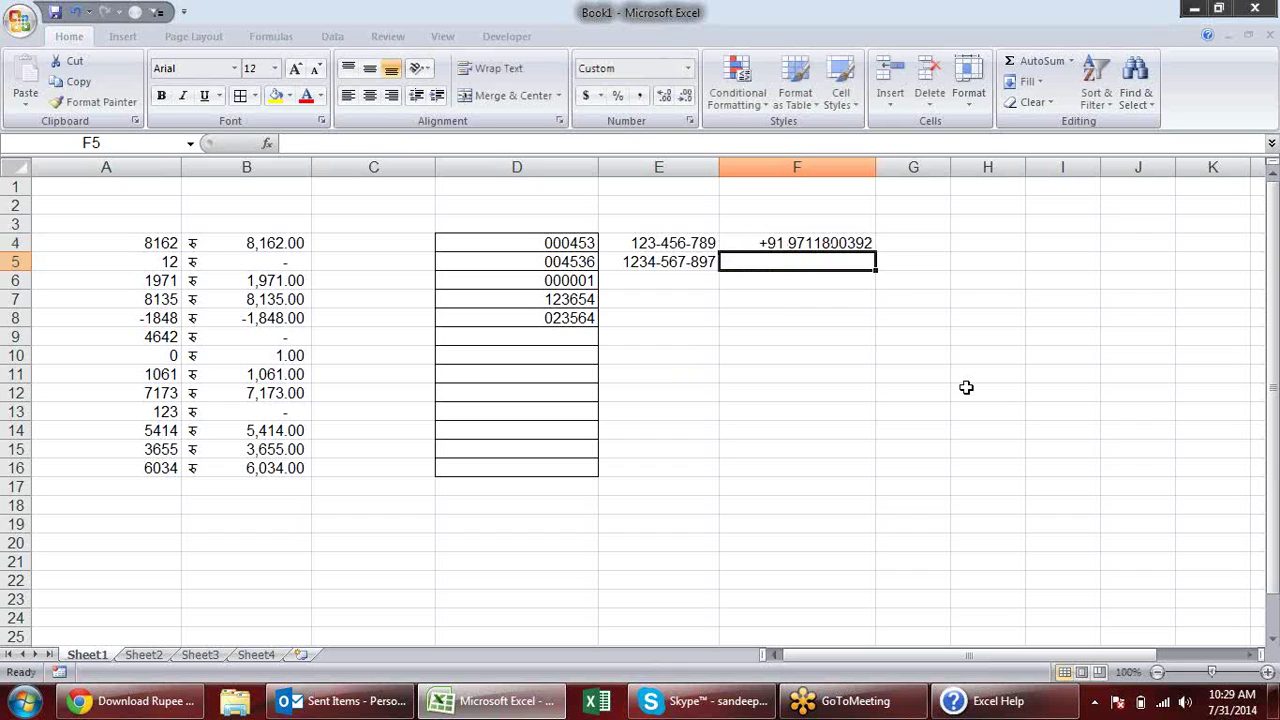
pyautogui.press('Return')
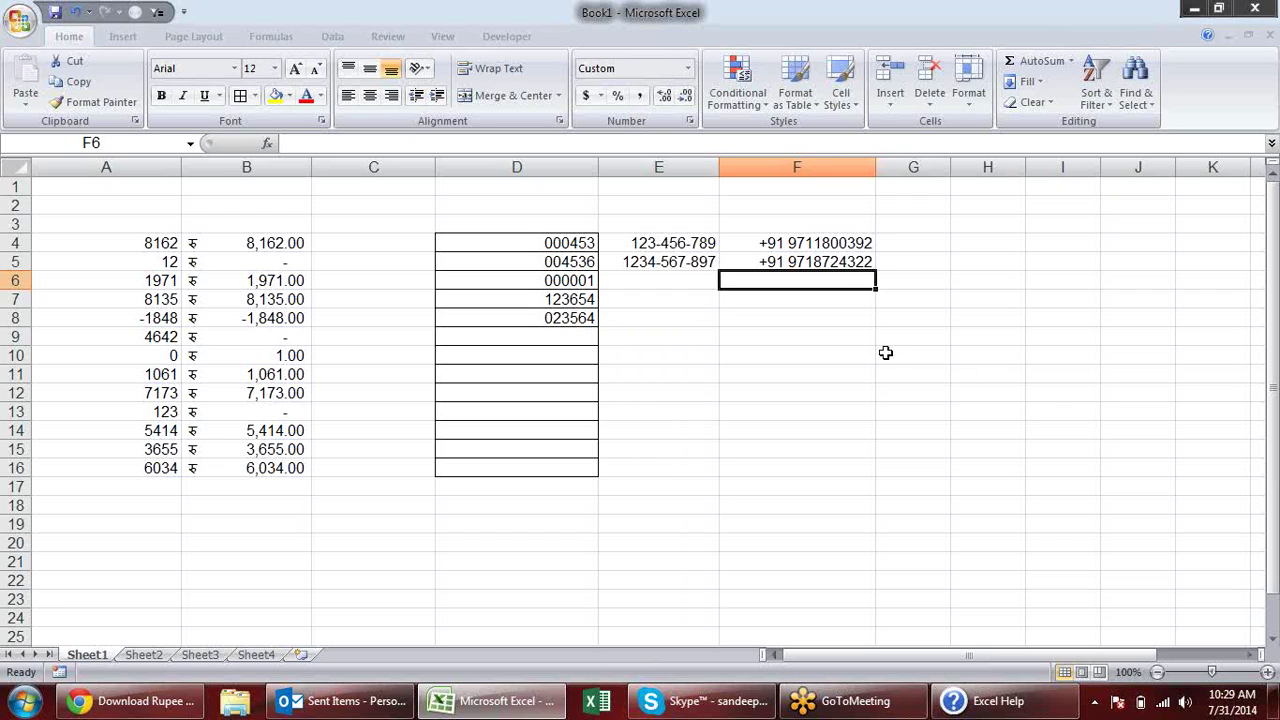
# Enter 2356 in F6, then reopen its format settings.
pyautogui.write('2356')
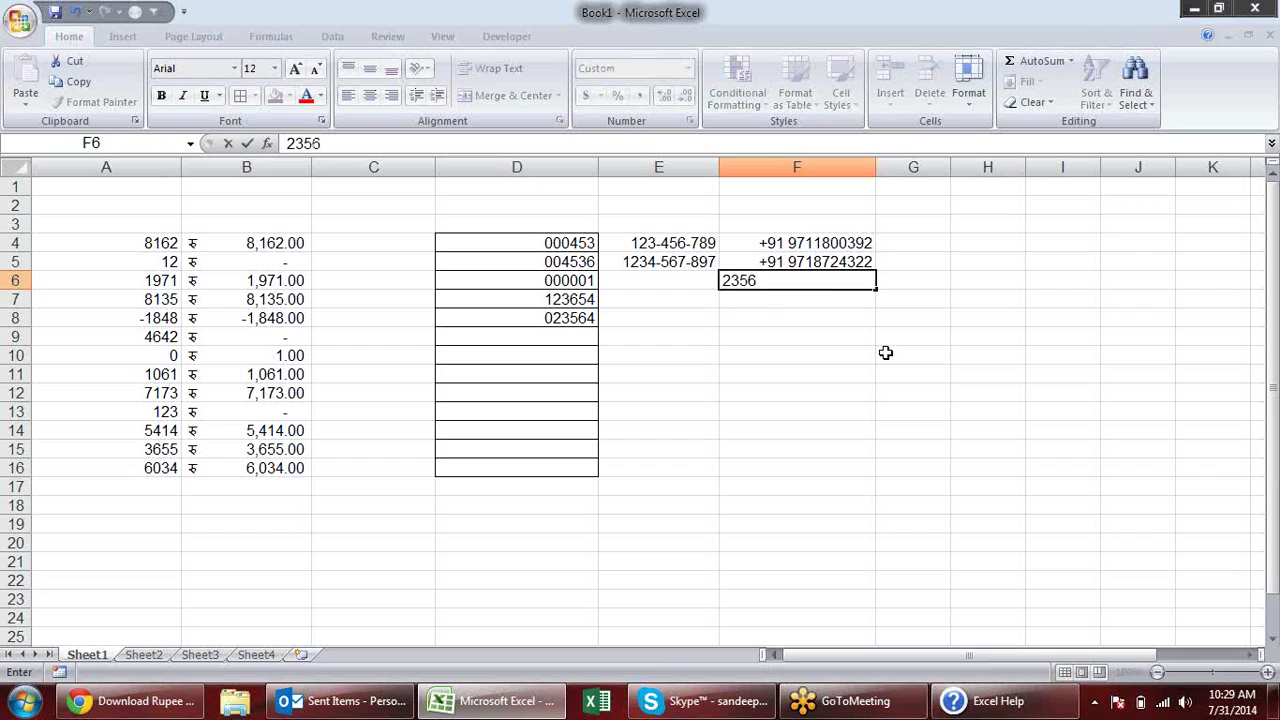
pyautogui.press('Return')
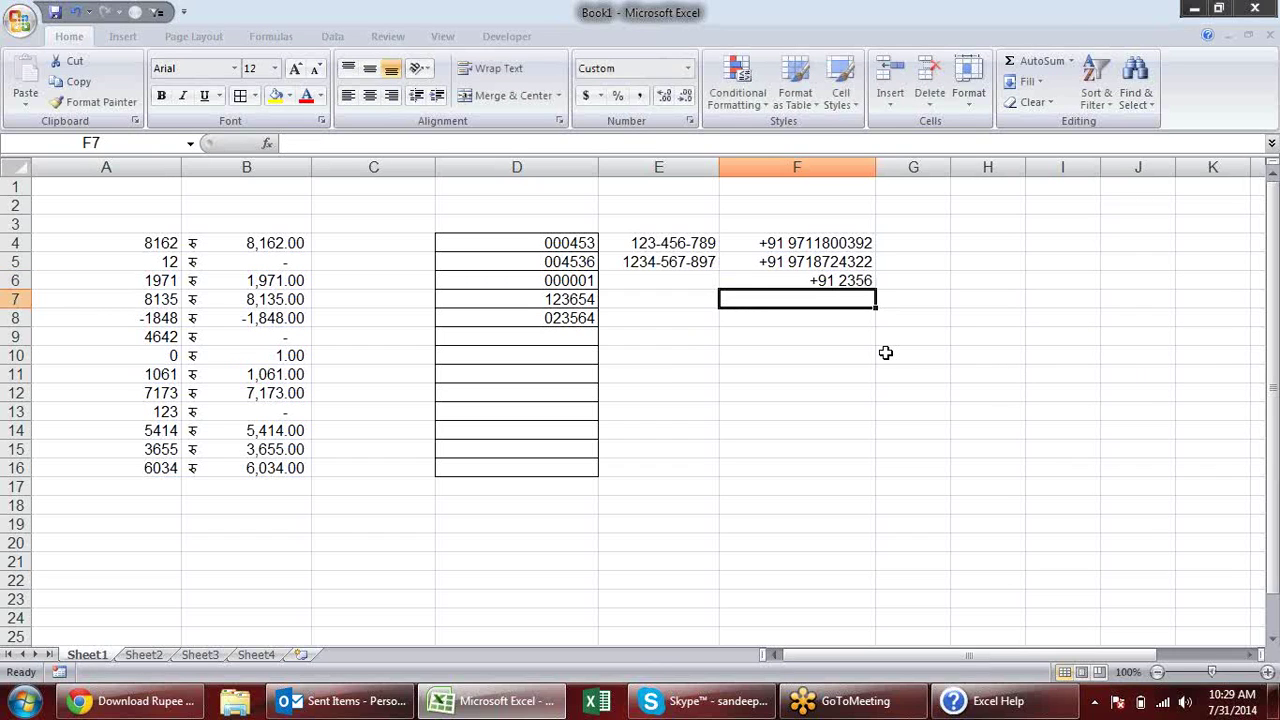
pyautogui.click(837, 283)
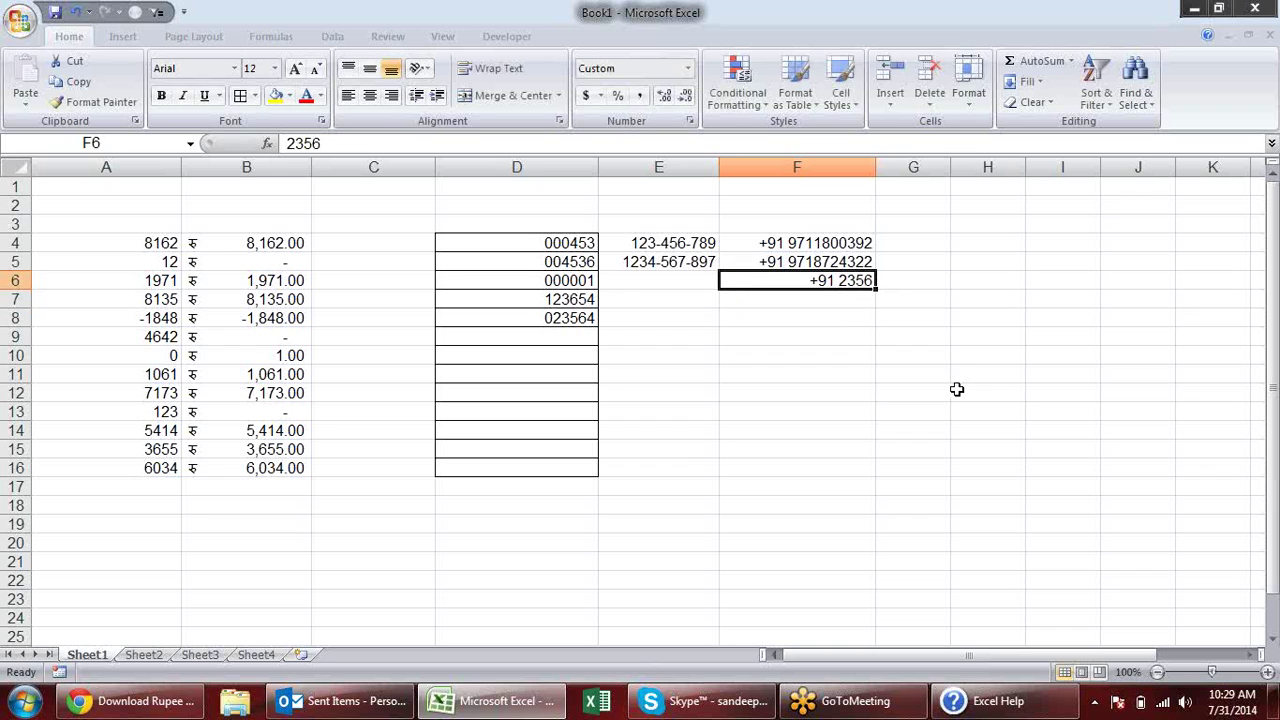
pyautogui.hotkey('ctrl', '1')
pyautogui.moveTo(800, 273); pyautogui.dragTo(743, 273)
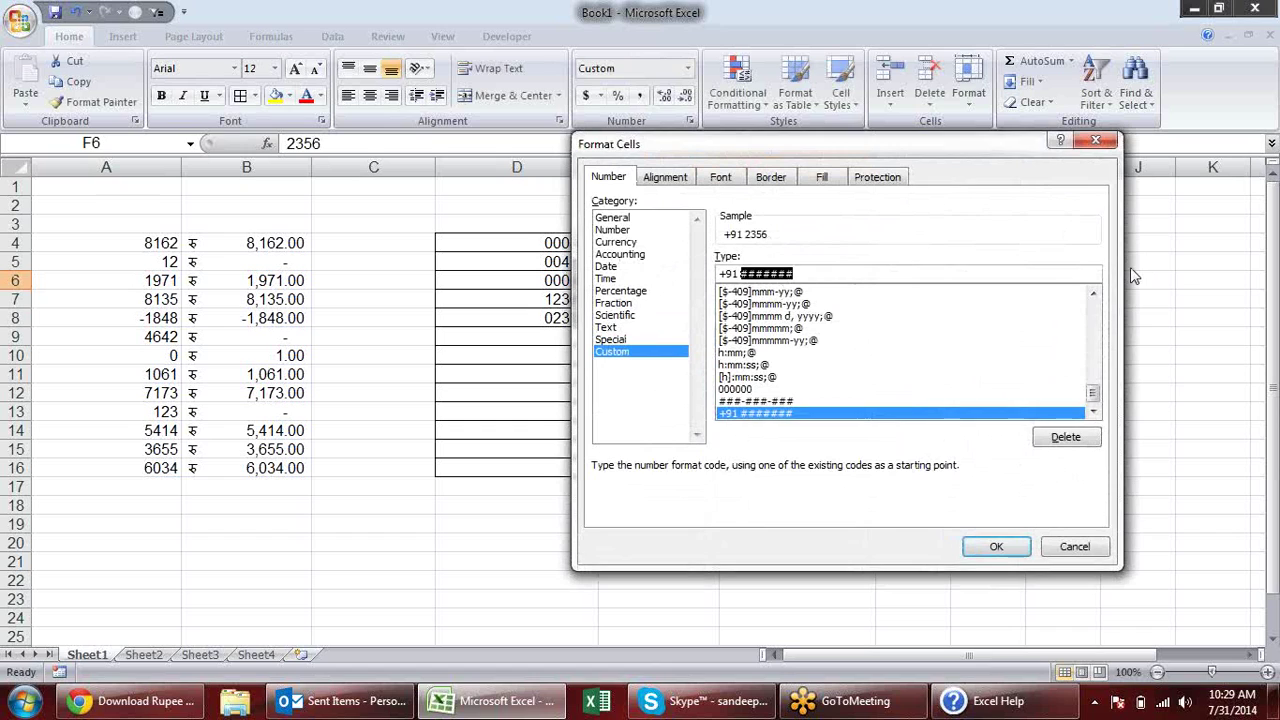
pyautogui.write('000000000')
pyautogui.press('Return')
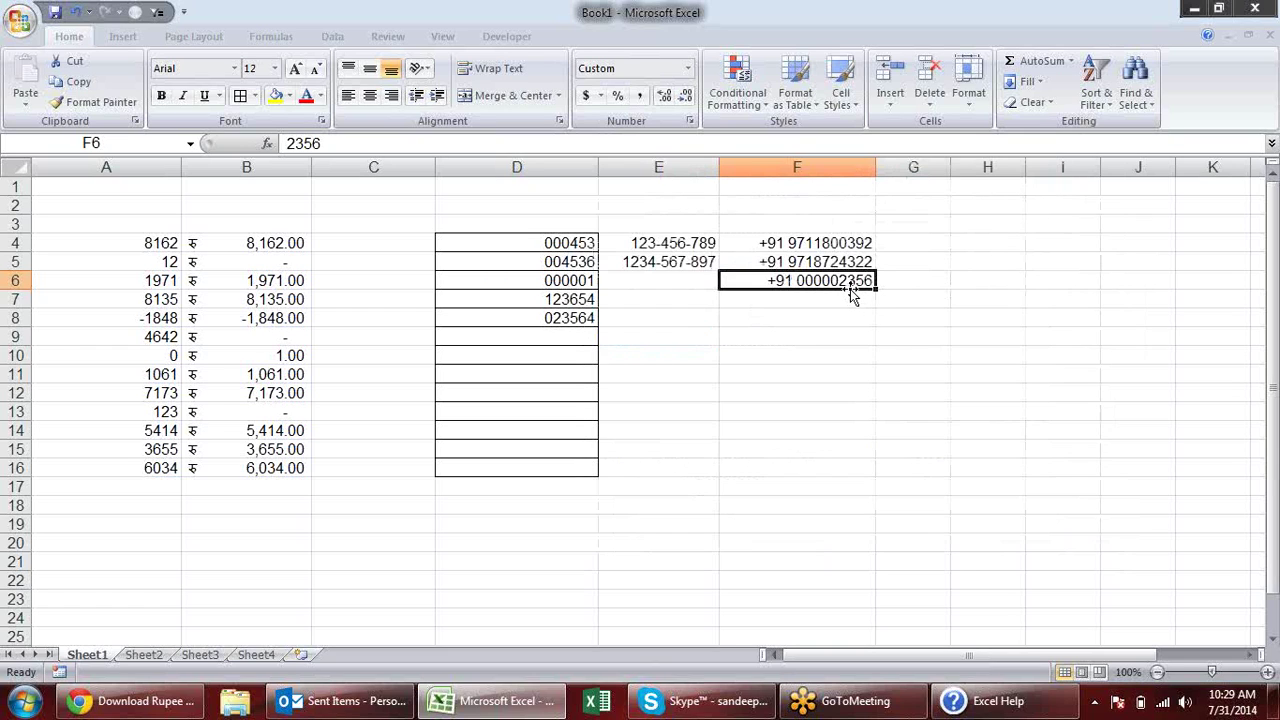
# Strip the zeros so F6's format is just +91, and confirm the raw value 2356.
pyautogui.hotkey('ctrl', '1')
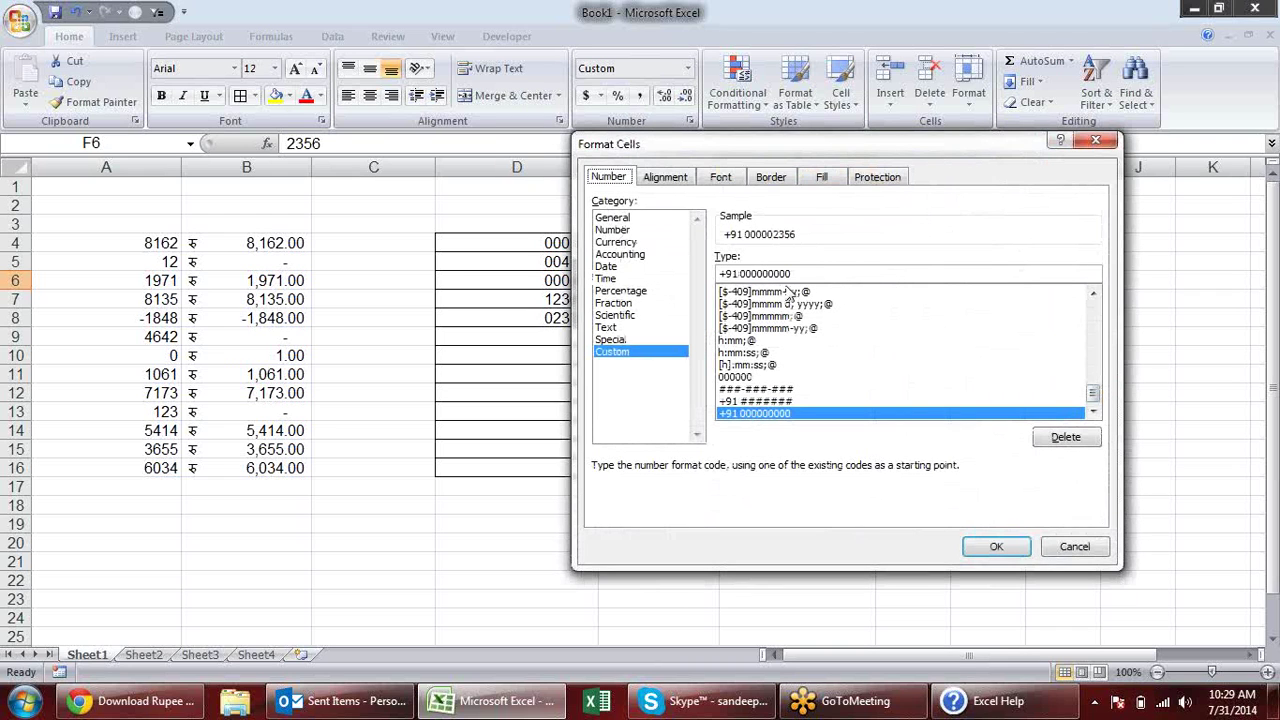
pyautogui.moveTo(792, 274); pyautogui.dragTo(744, 273)
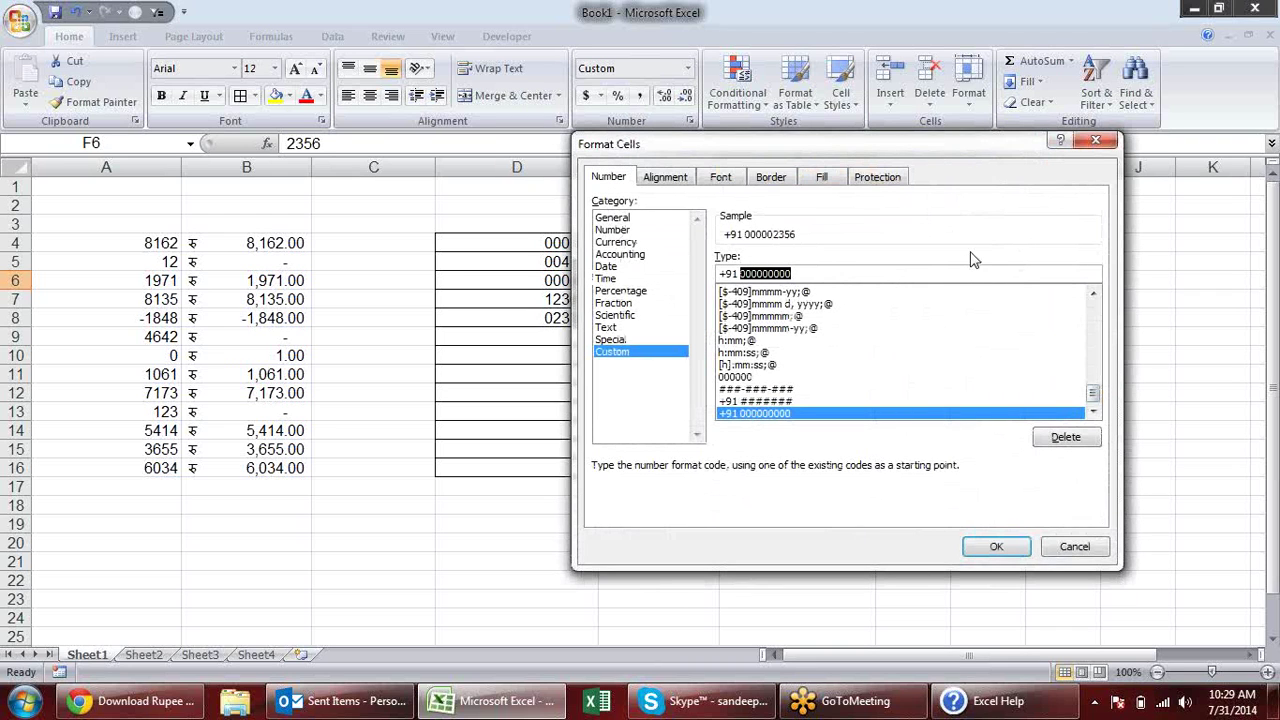
pyautogui.press('BackSpace')
pyautogui.click(998, 547)
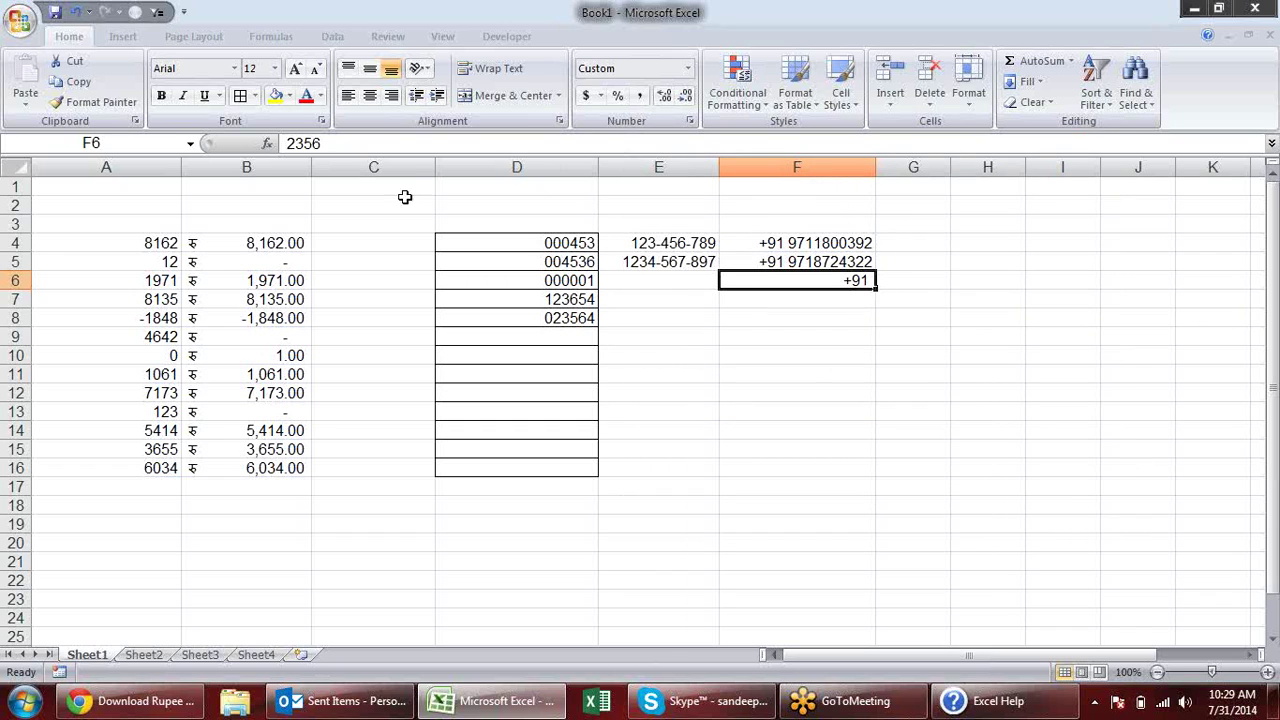
pyautogui.click(380, 144)
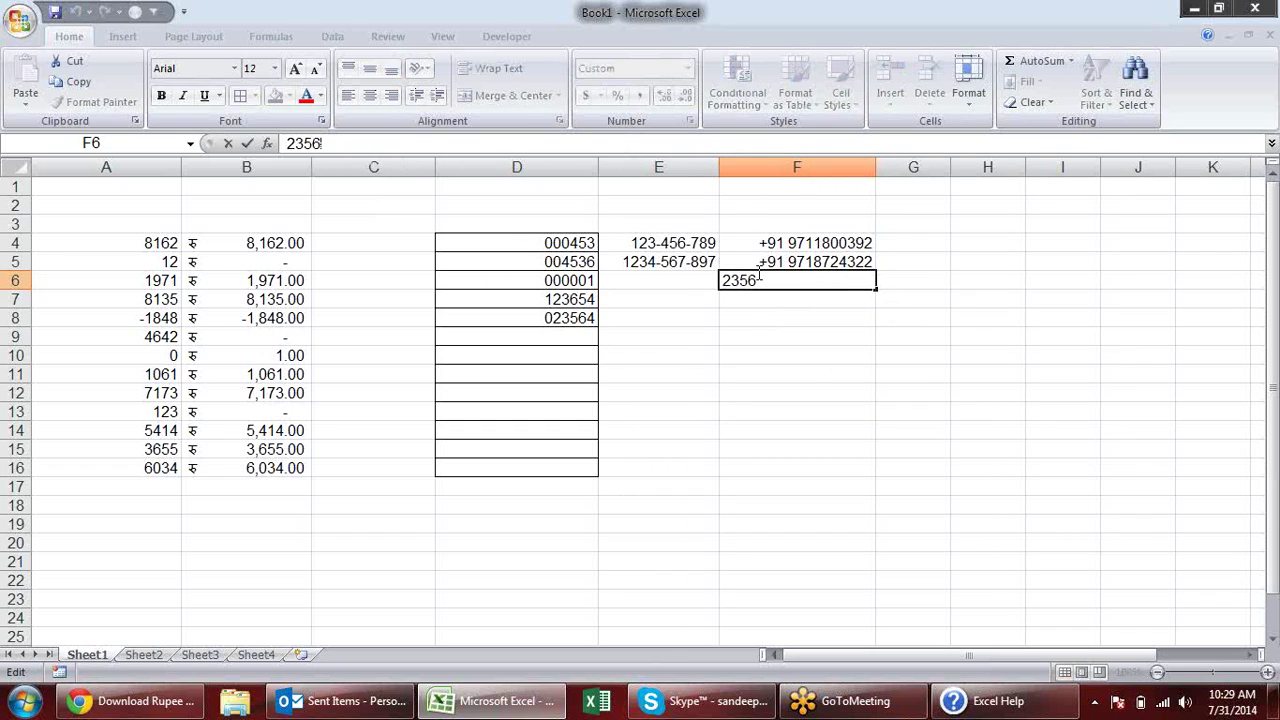
pyautogui.click(894, 302)
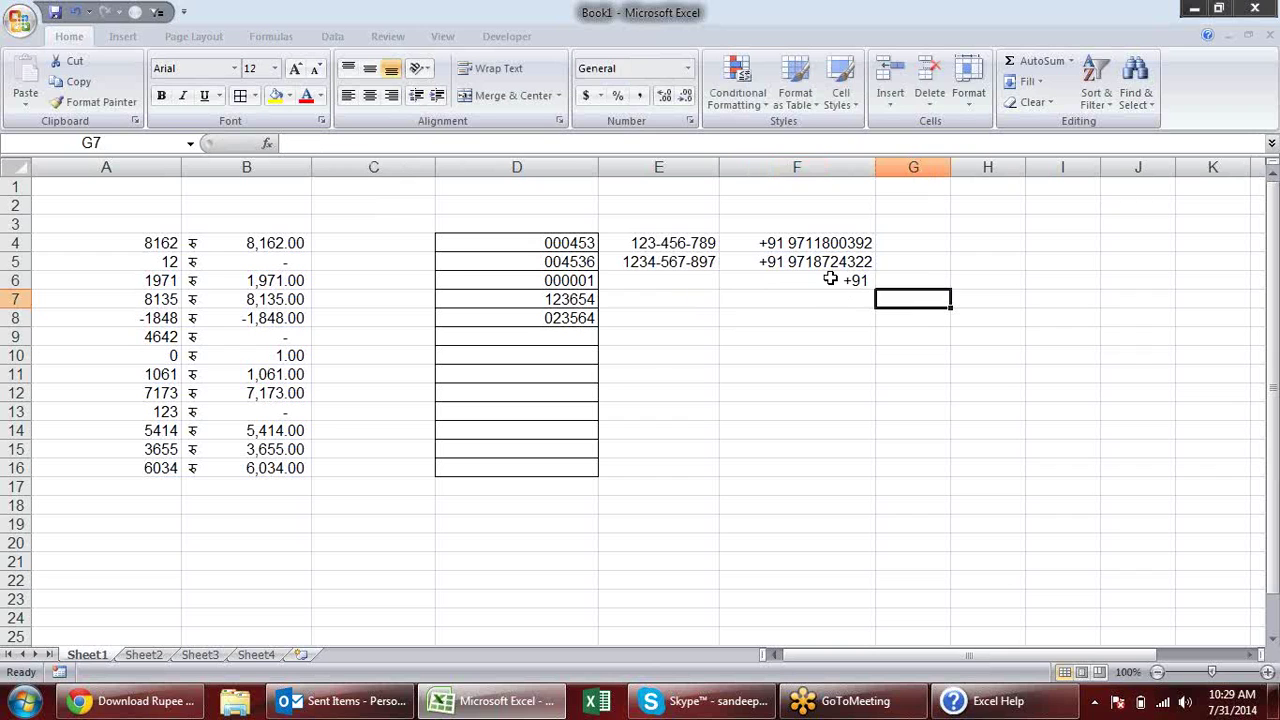
# Set F6's custom format to +91 # so it reads +91 2356.
pyautogui.click(838, 284)
pyautogui.hotkey('ctrl', '1')
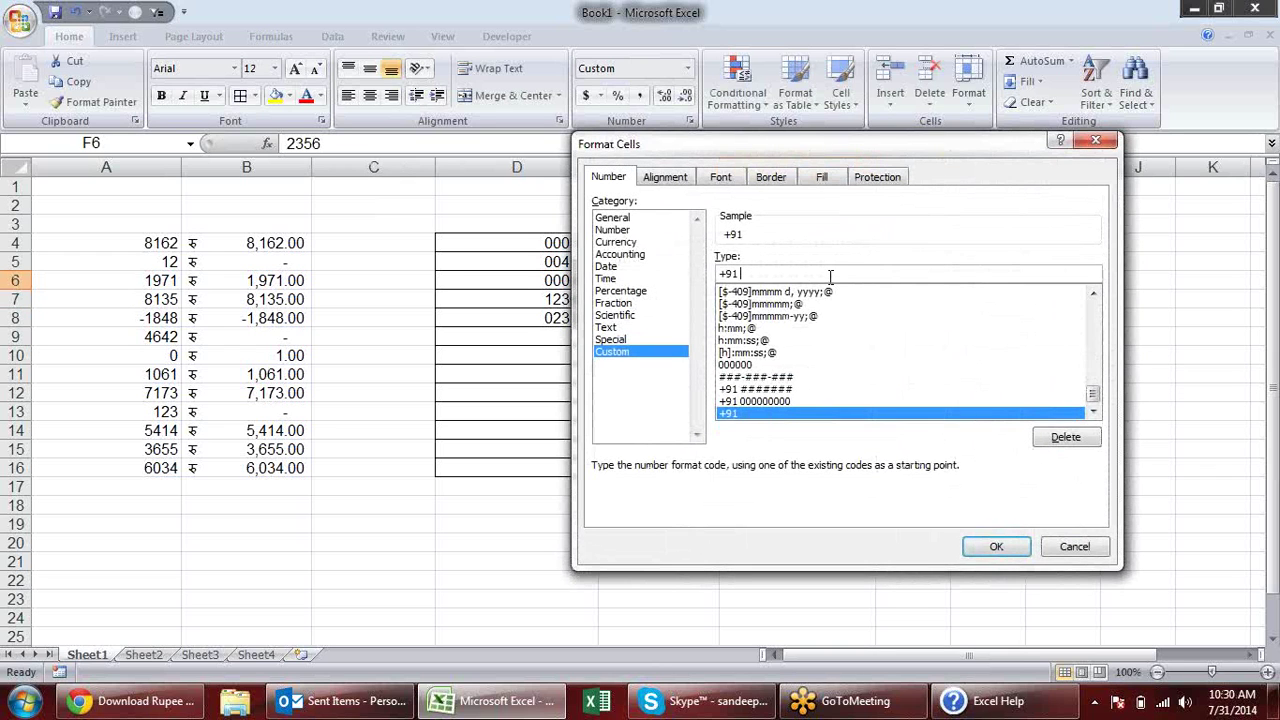
pyautogui.write('#')
pyautogui.press('Return')
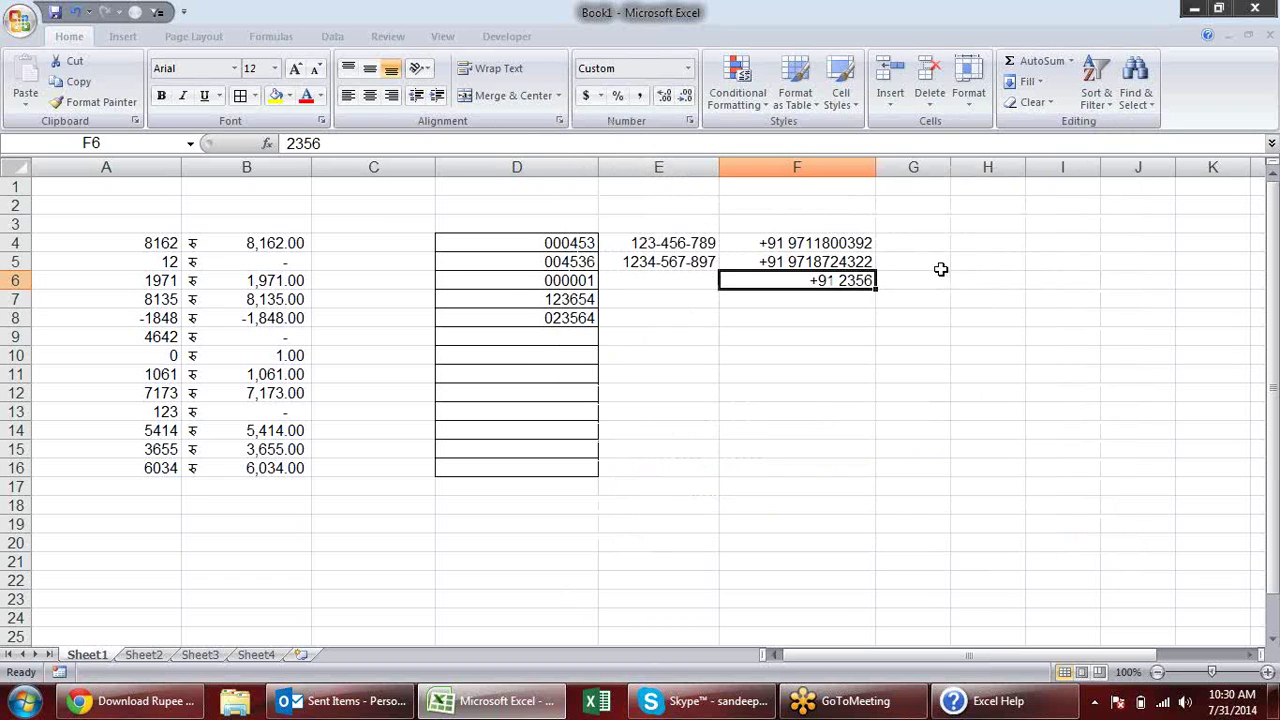
pyautogui.click(932, 314)
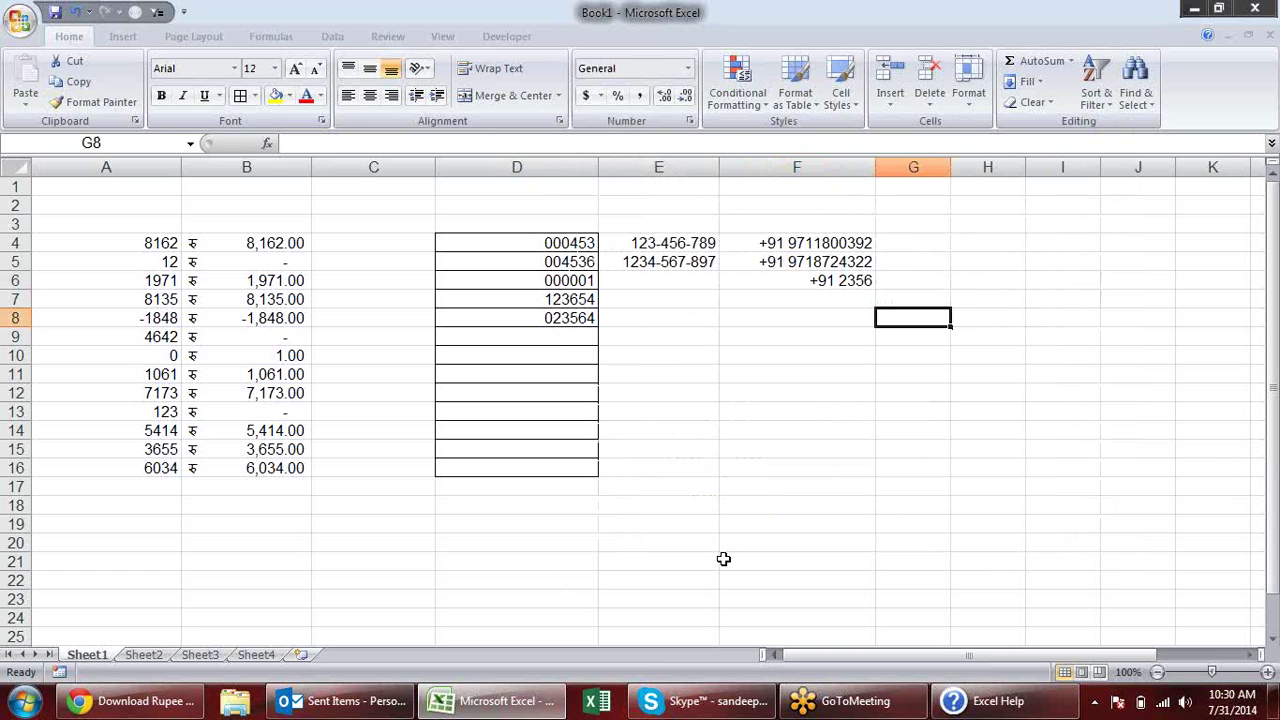
# In Excel Help, study the ? placeholder and the ####.# example turning 1234.59 into 1234.6.
pyautogui.click(990, 701)
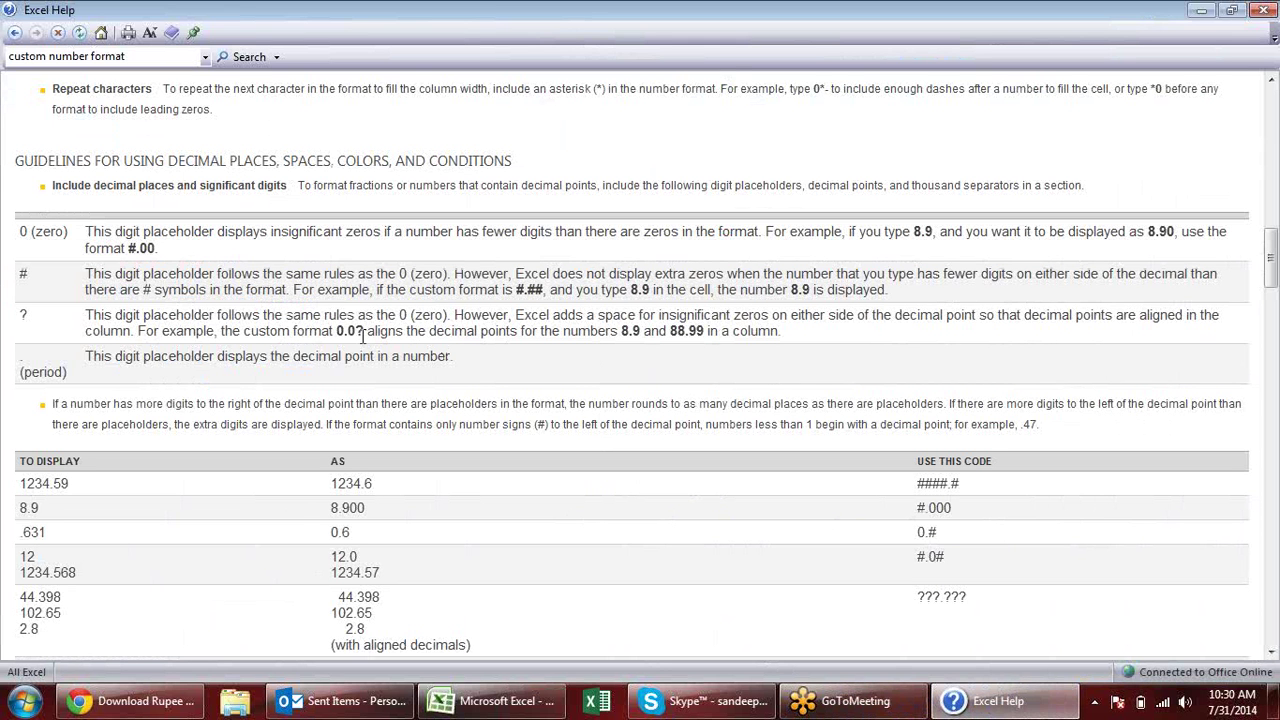
pyautogui.doubleClick(22, 315)
pyautogui.scroll(-3, 428, 486)
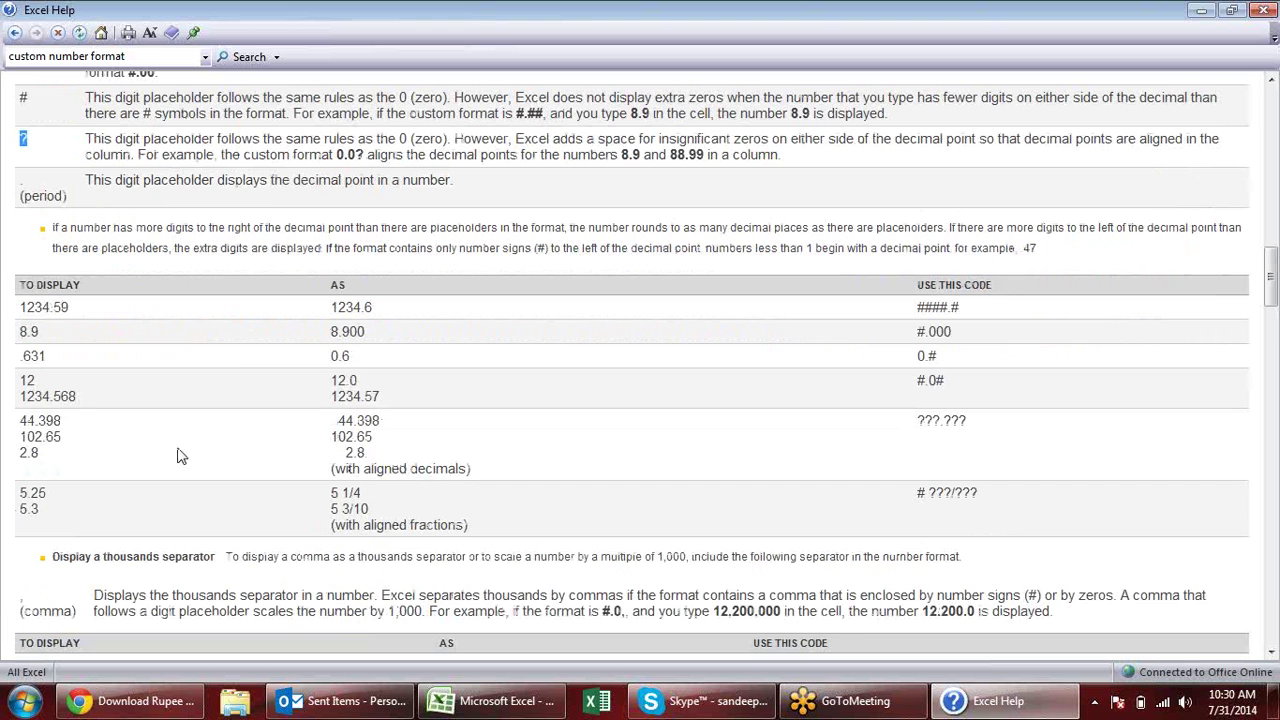
pyautogui.moveTo(12, 312); pyautogui.dragTo(62, 312)
pyautogui.click(113, 338)
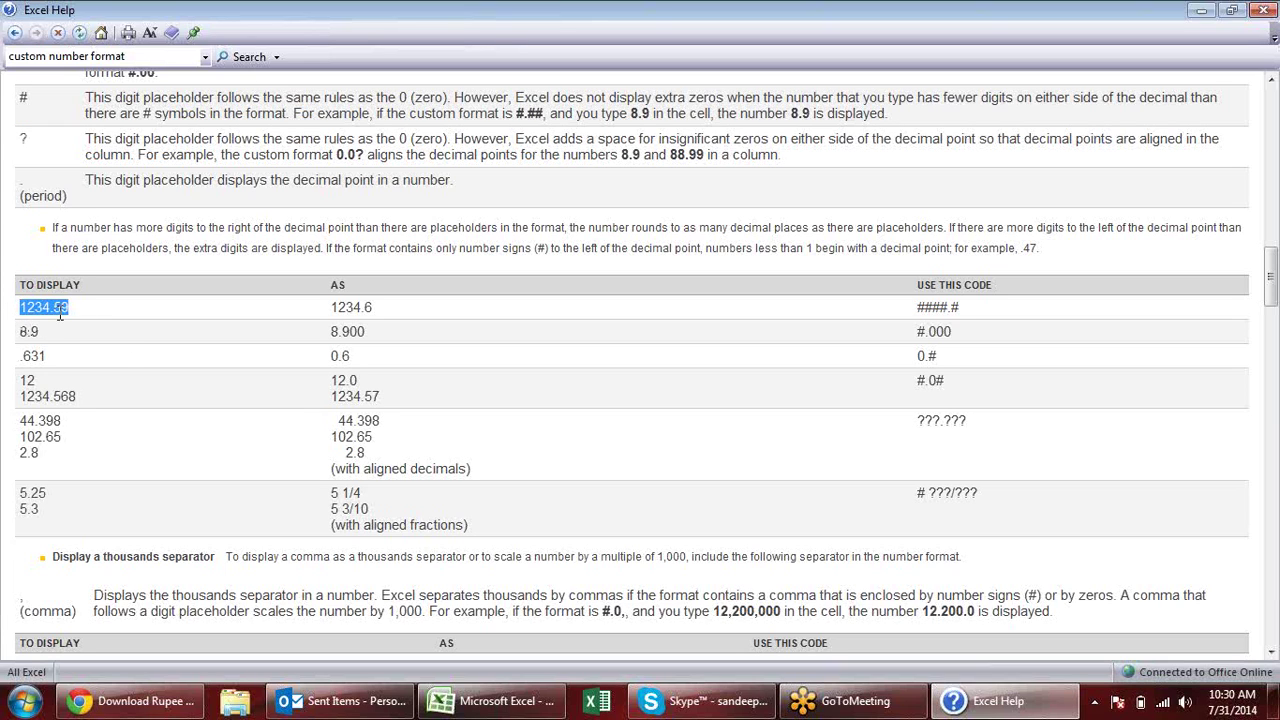
pyautogui.click(334, 310)
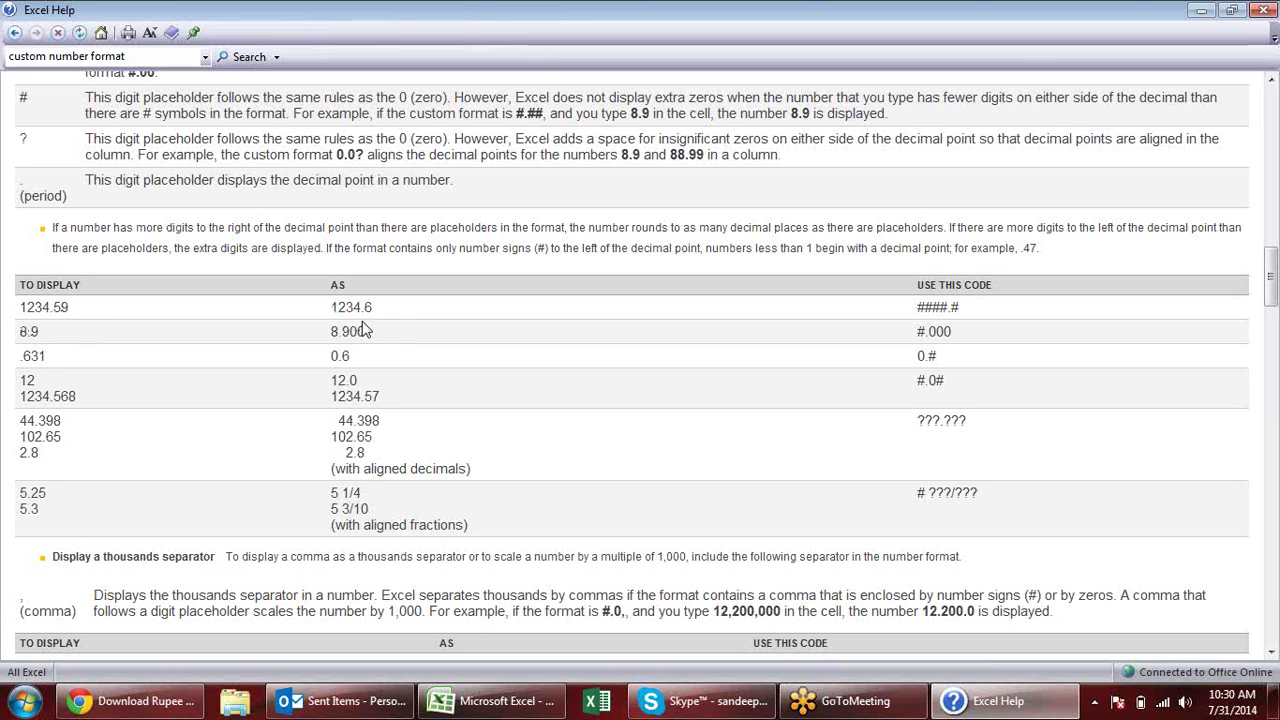
pyautogui.moveTo(333, 311); pyautogui.dragTo(380, 315)
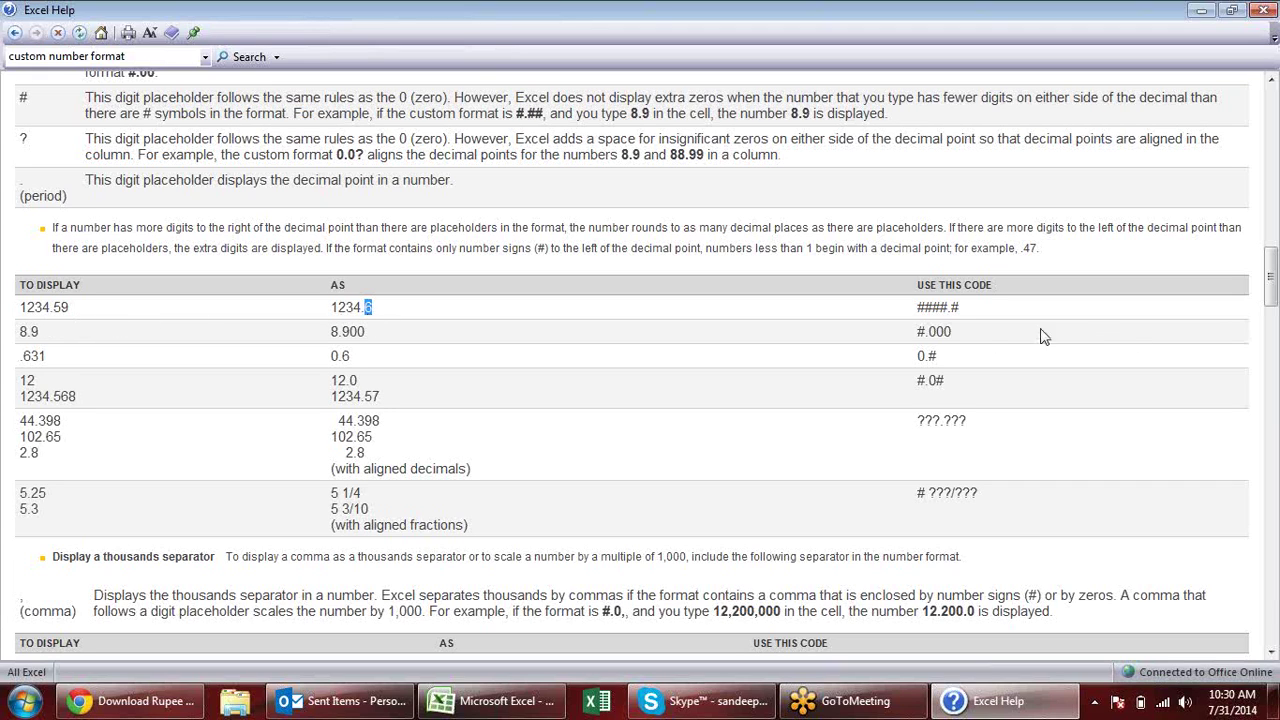
pyautogui.moveTo(916, 307); pyautogui.dragTo(952, 310)
pyautogui.click(963, 317)
# Examine the #.000 example (8.9 shown as 8.900) and 0.6's leading zero.
pyautogui.moveTo(27, 333); pyautogui.dragTo(39, 332)
pyautogui.moveTo(343, 333); pyautogui.dragTo(380, 333)
pyautogui.moveTo(929, 332); pyautogui.dragTo(977, 327)
pyautogui.click(625, 366)
pyautogui.moveTo(328, 357); pyautogui.dragTo(352, 360)
pyautogui.click(415, 358)
pyautogui.moveTo(334, 356); pyautogui.dragTo(340, 358)
pyautogui.moveTo(928, 358); pyautogui.dragTo(938, 360)
pyautogui.click(945, 368)
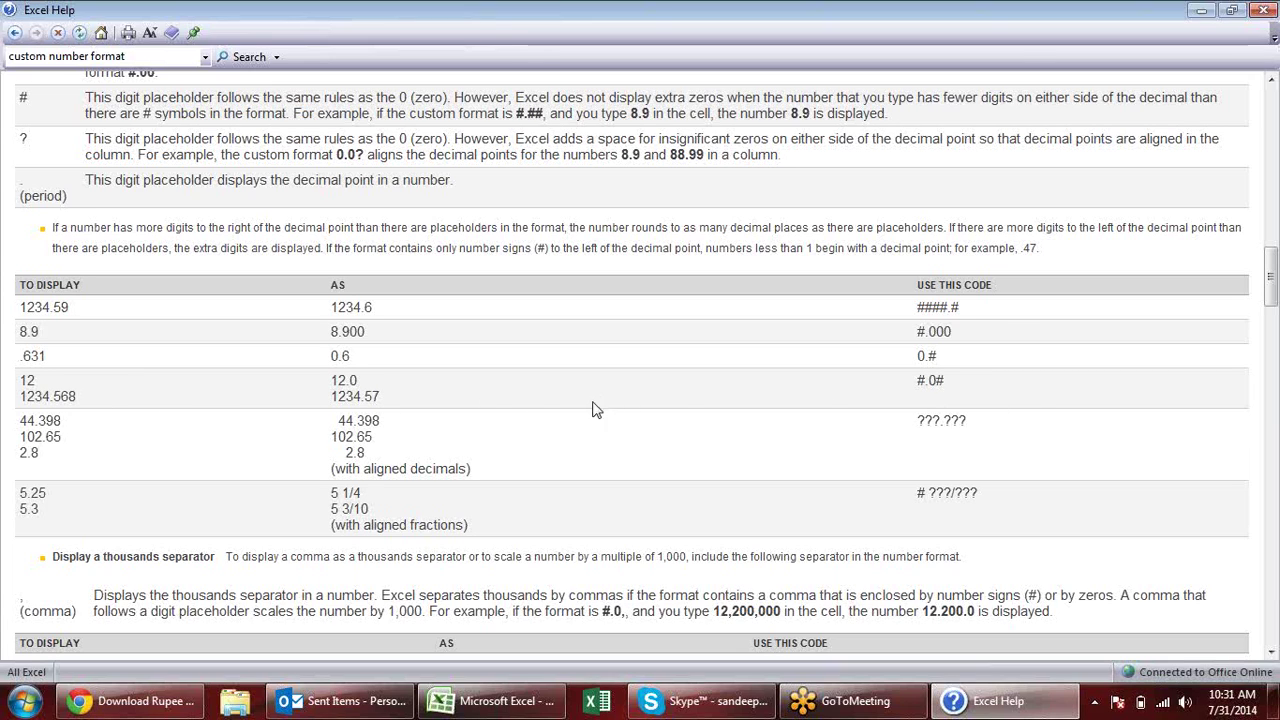
pyautogui.moveTo(945, 384)
pyautogui.mouseDown()
pyautogui.moveTo(333, 396)
pyautogui.moveTo(394, 396)
pyautogui.mouseUp()
pyautogui.click(491, 386)
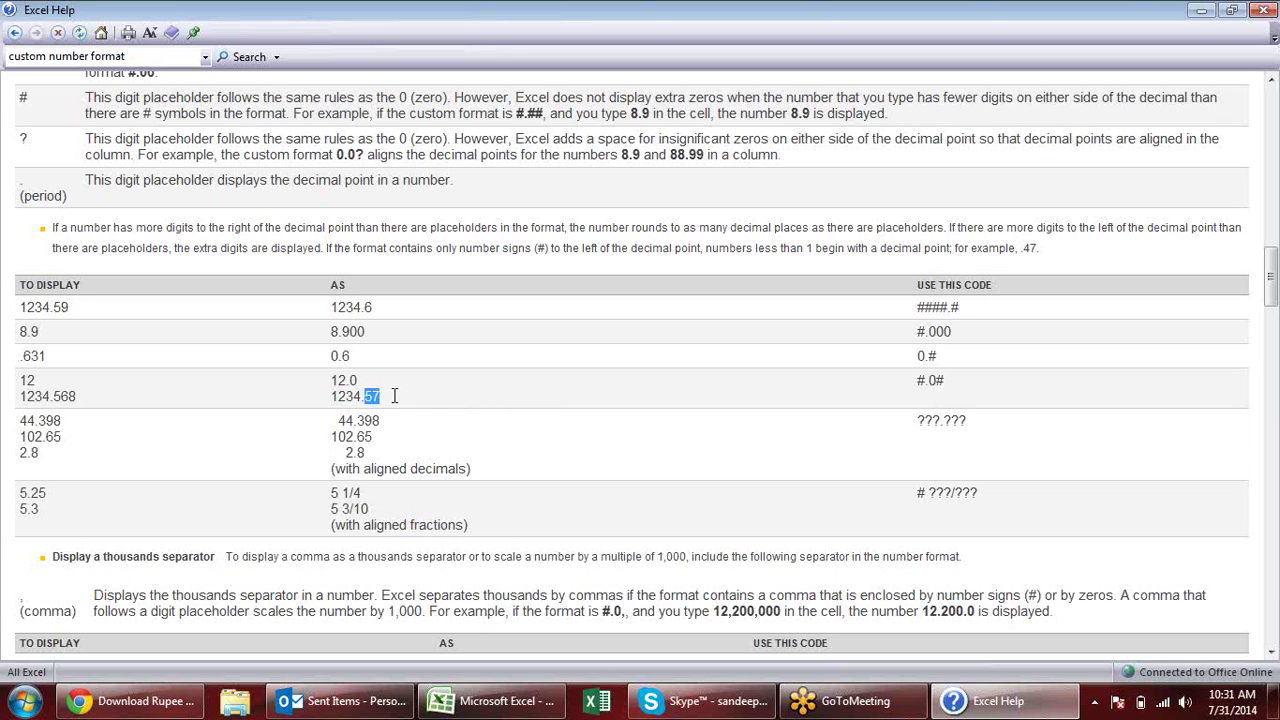
pyautogui.click(373, 396)
pyautogui.moveTo(333, 468); pyautogui.dragTo(472, 466)
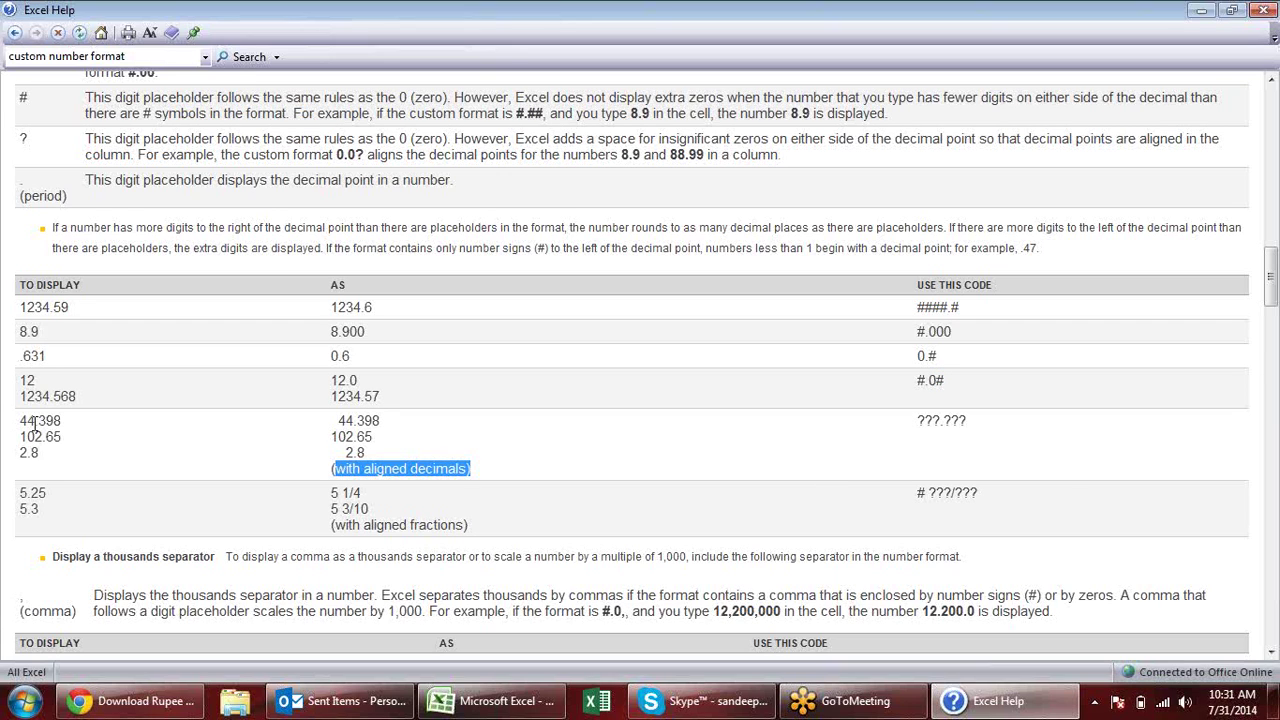
pyautogui.click(38, 428)
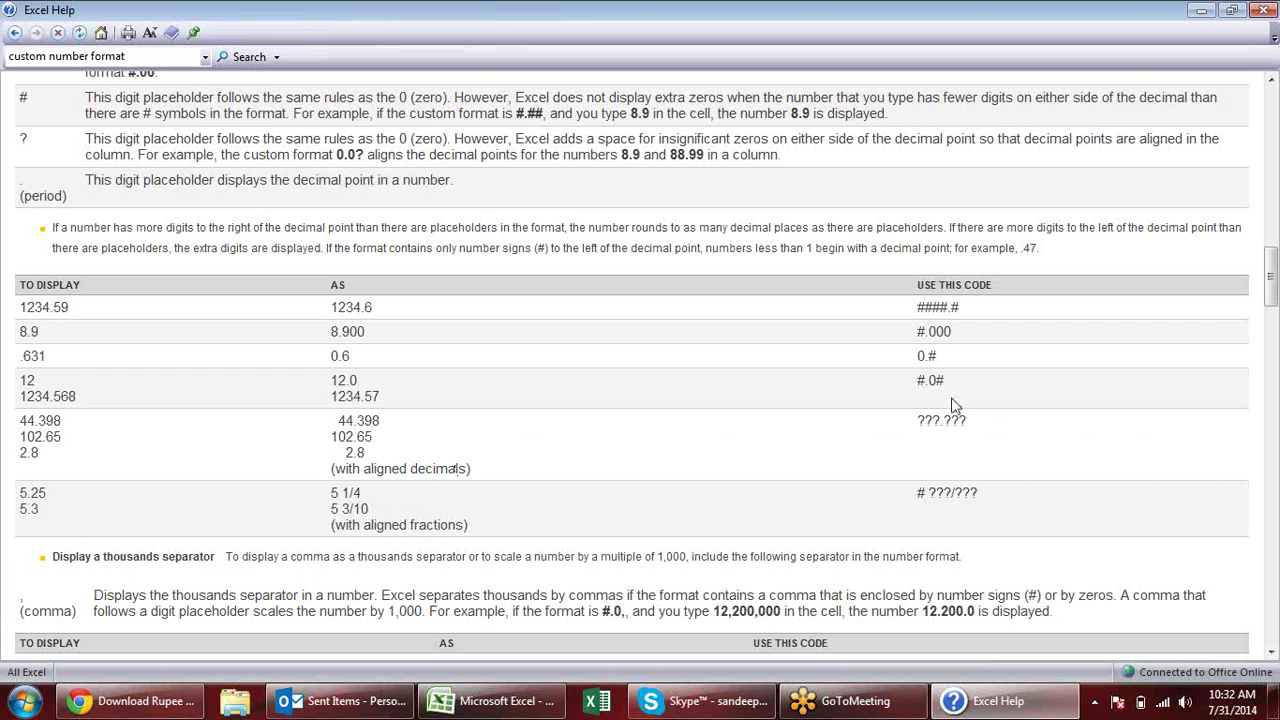
pyautogui.moveTo(917, 421); pyautogui.dragTo(968, 420)
pyautogui.click(944, 427)
pyautogui.moveTo(334, 420); pyautogui.dragTo(382, 420)
pyautogui.click(361, 447)
pyautogui.doubleClick(360, 436)
pyautogui.moveTo(336, 460); pyautogui.dragTo(361, 453)
pyautogui.click(358, 455)
# Scroll past the # ???/??? fraction code to the thousands-separator section, then select E10 in Book1.
pyautogui.scroll(-2, 729, 390)
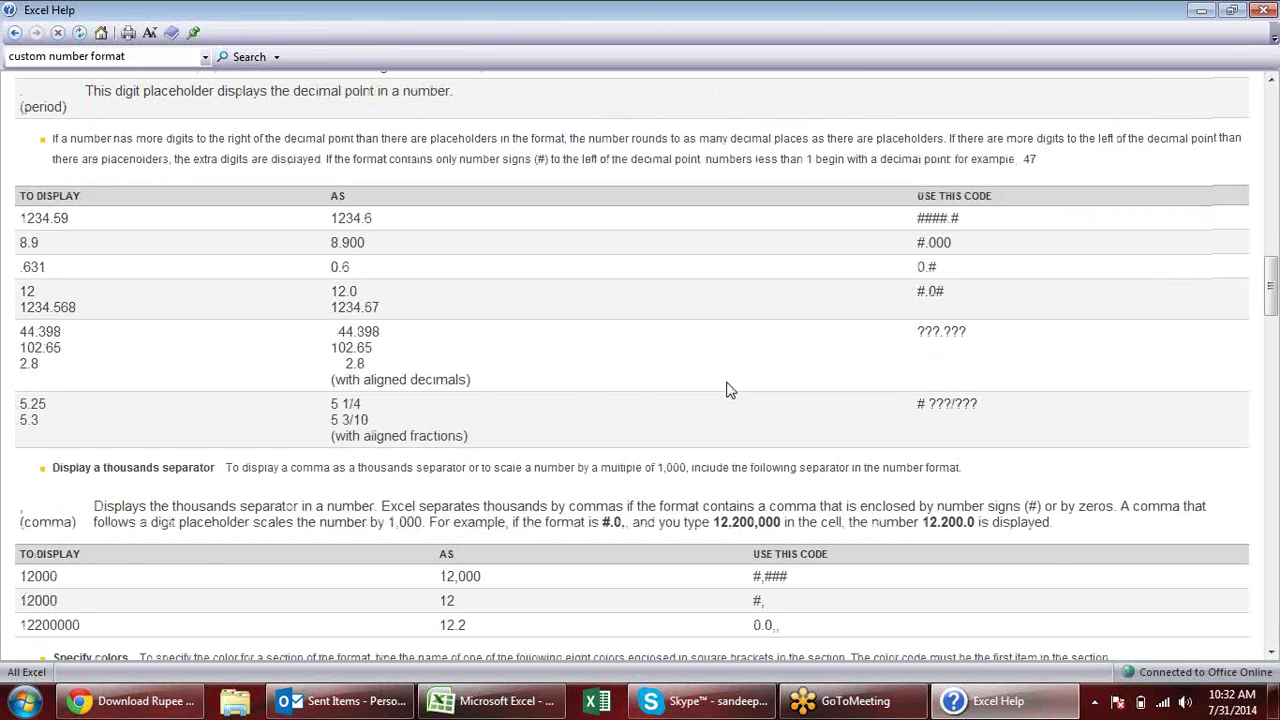
pyautogui.scroll(-2, 729, 390)
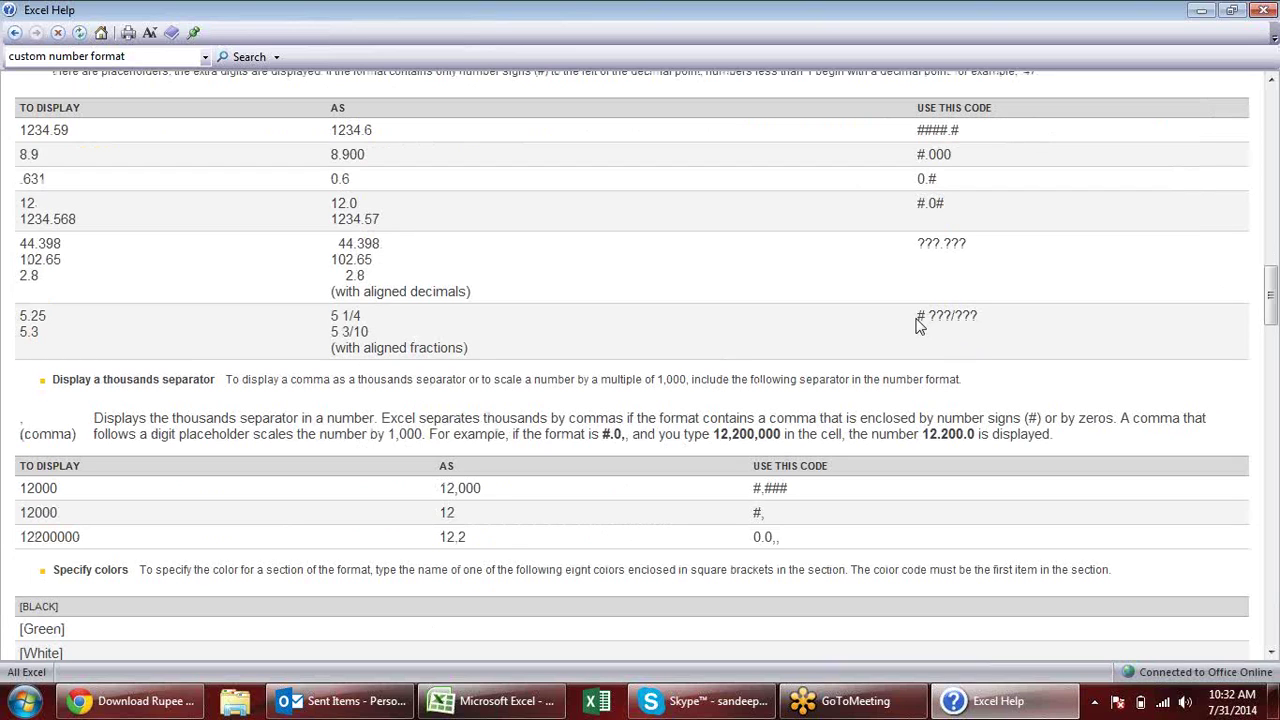
pyautogui.moveTo(918, 318); pyautogui.dragTo(1016, 318)
pyautogui.click(800, 351)
pyautogui.scroll(-3, 955, 290)
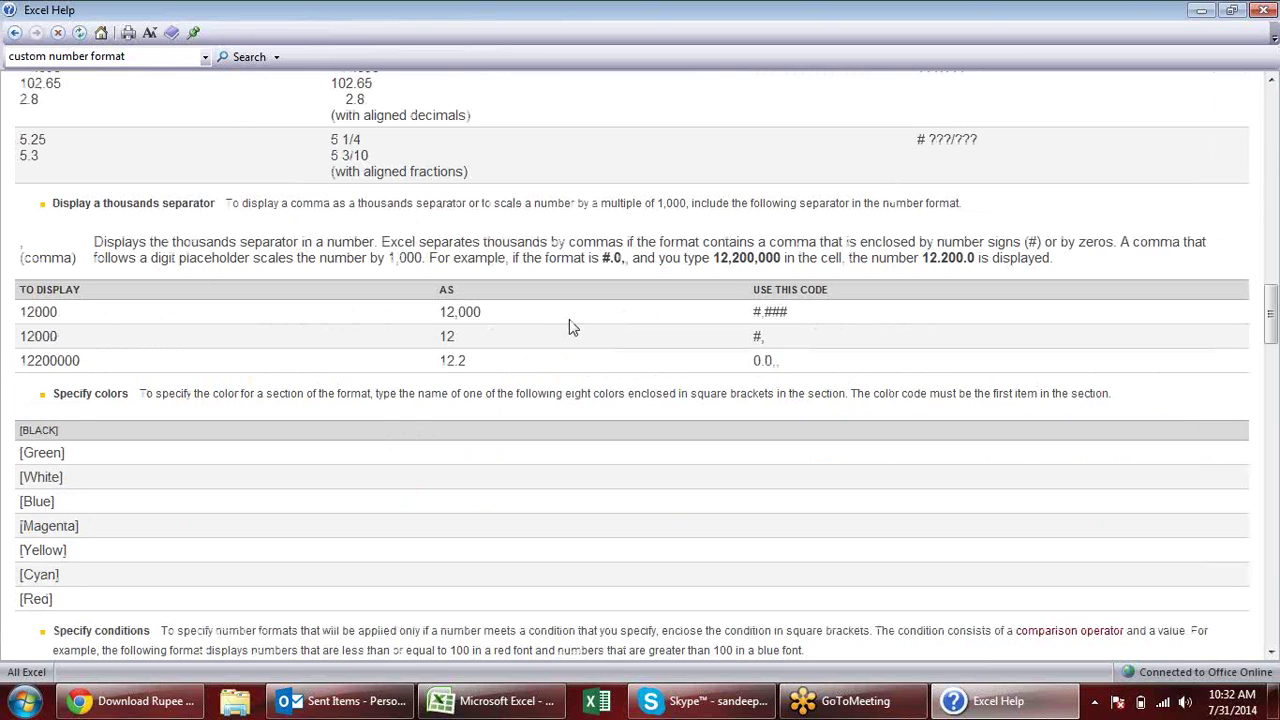
pyautogui.hotkey('alt', 'Tab')
pyautogui.click(700, 358)
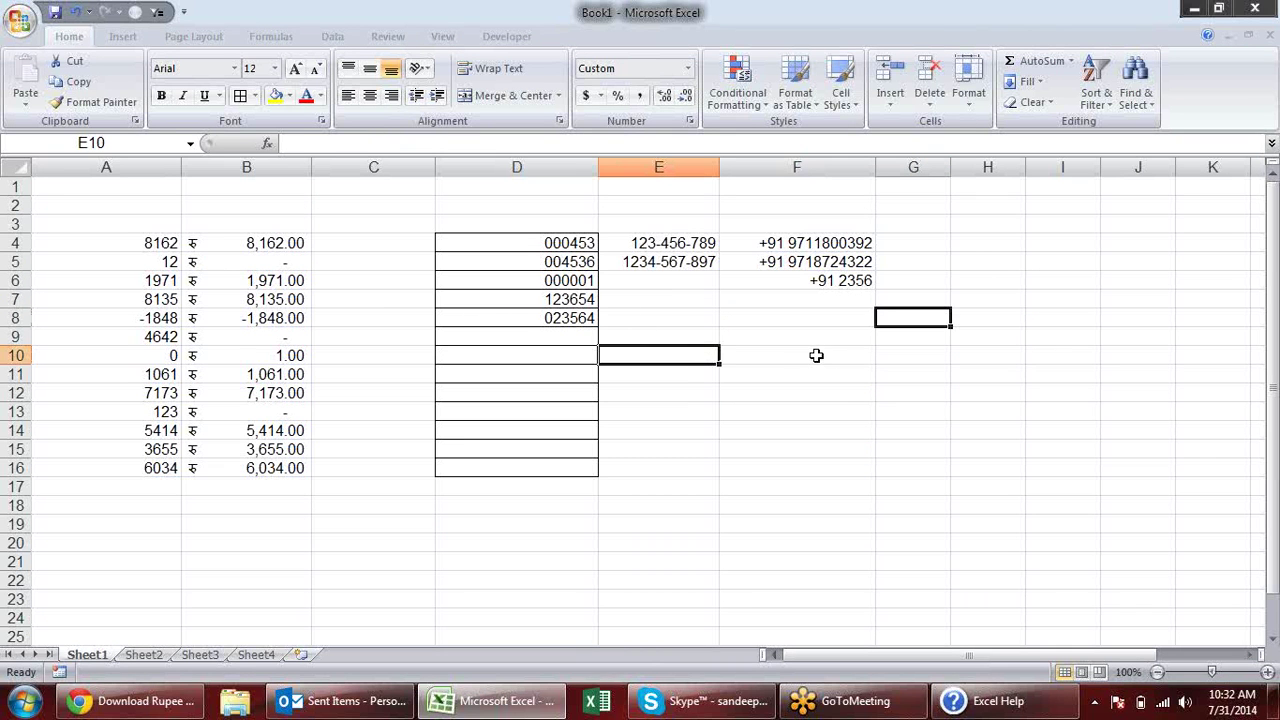
# Enter 12000 in cell E10 on Sheet1.
pyautogui.write('12000')
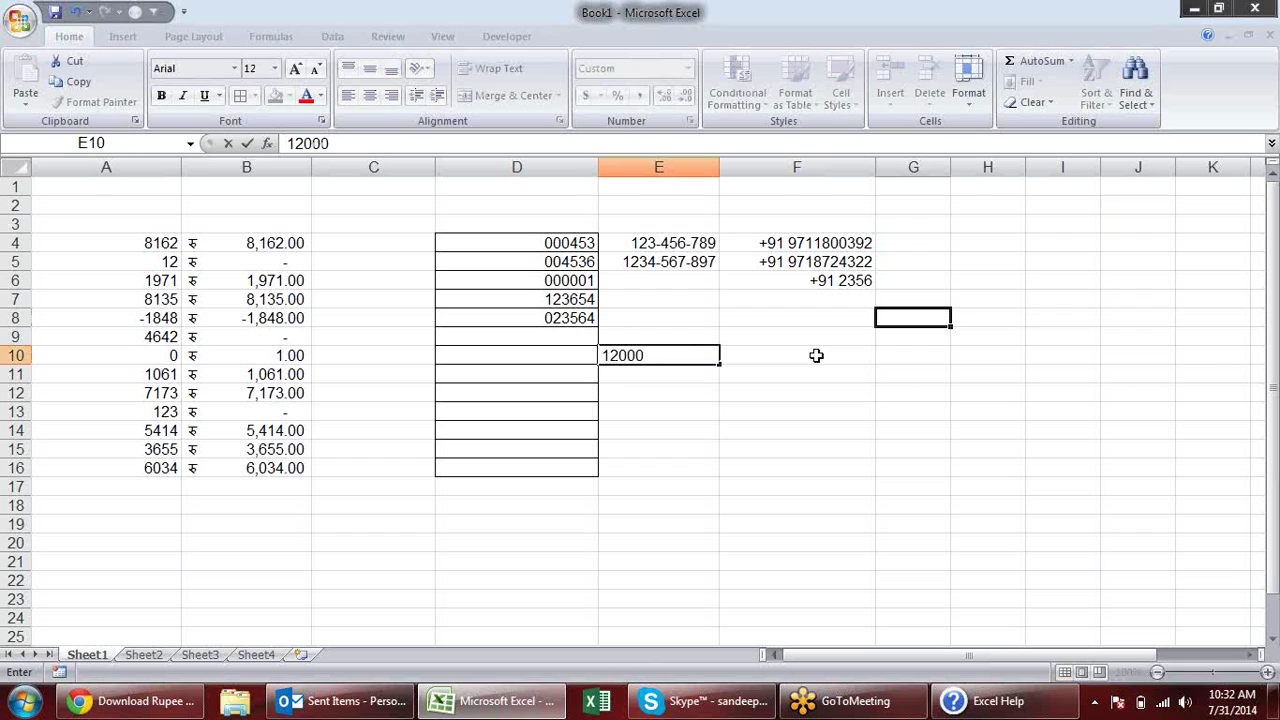
pyautogui.press('Return')
pyautogui.click(808, 356)
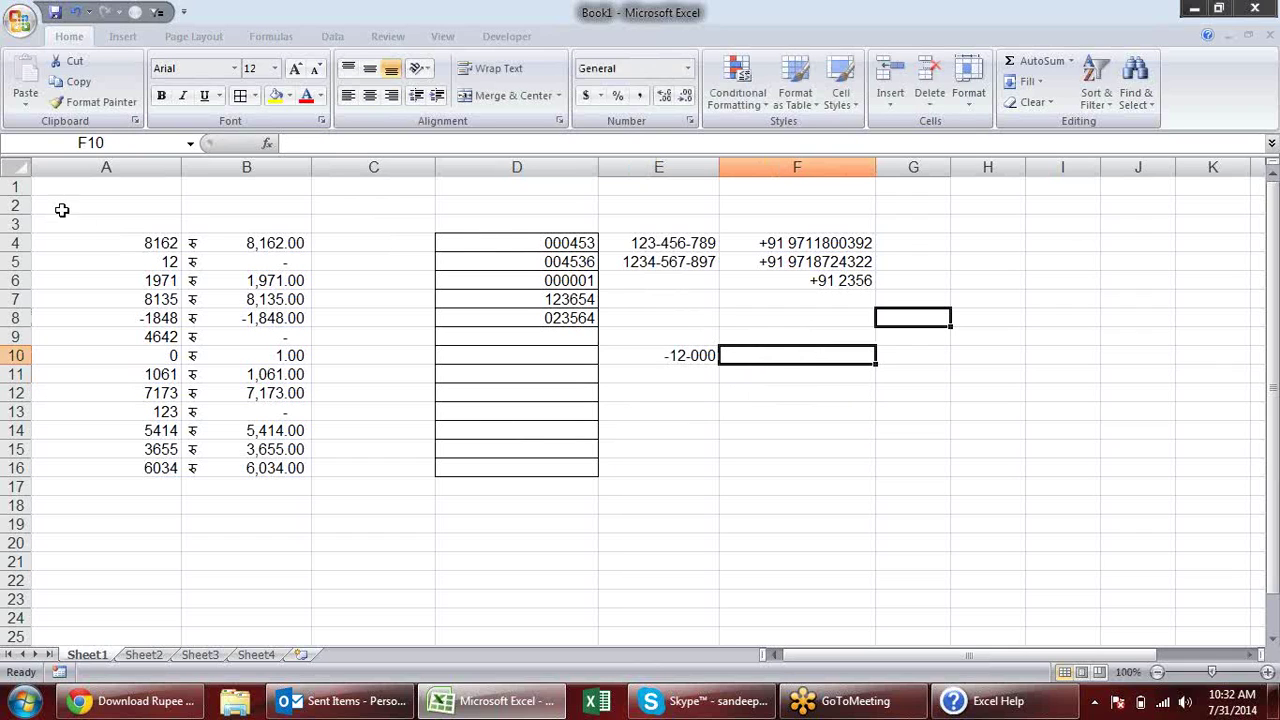
# On Sheet2, enter 11000 in cell A1.
pyautogui.click(145, 656)
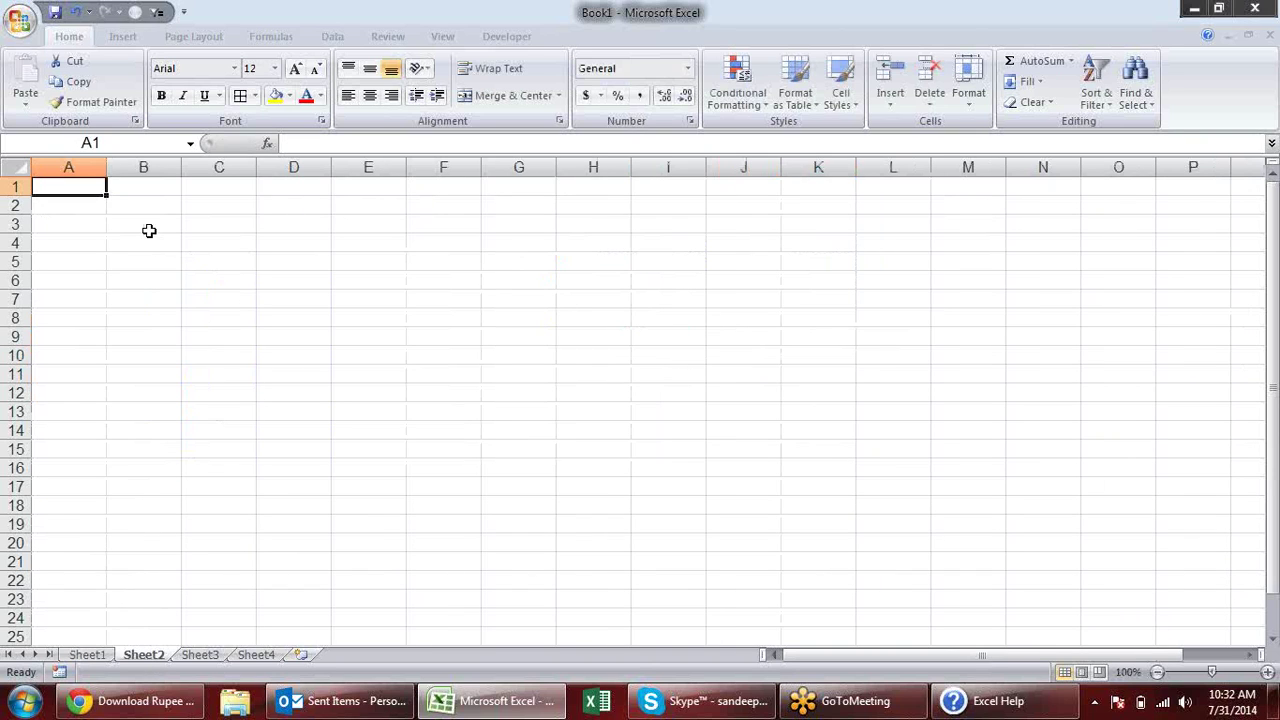
pyautogui.write('2')
pyautogui.write('11')
pyautogui.write('000')
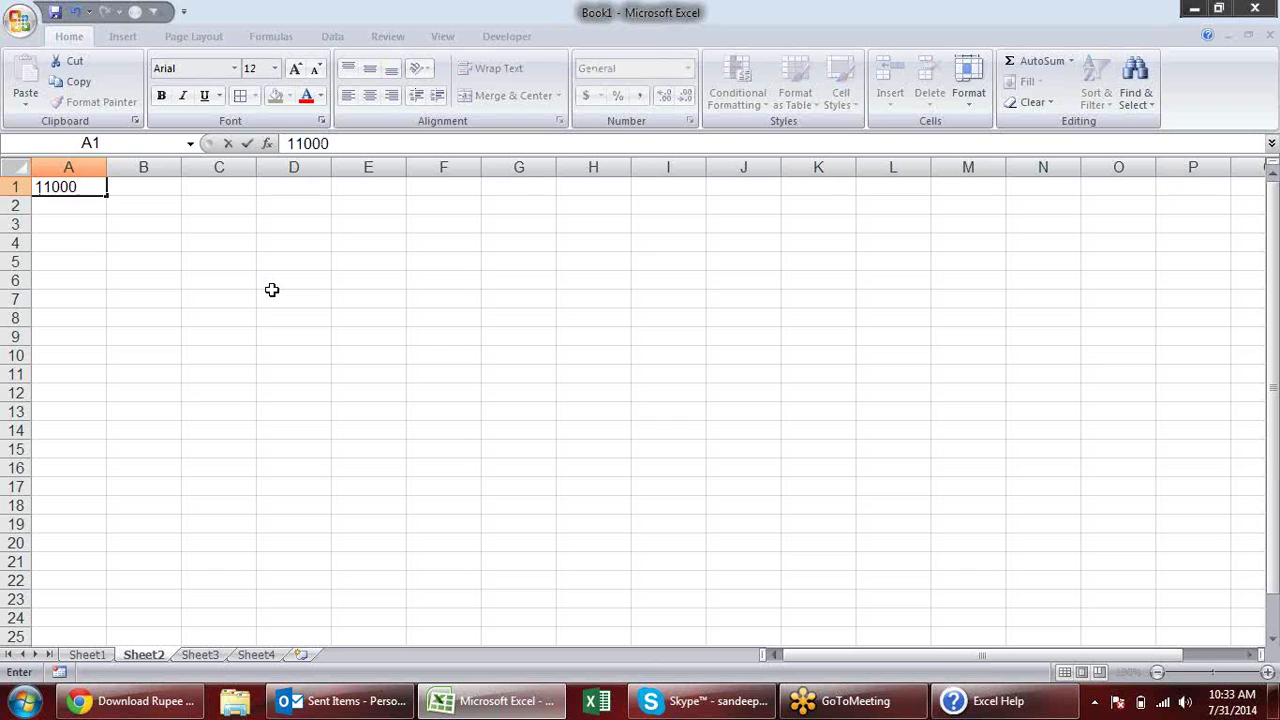
pyautogui.press('Return')
# Give A1 the custom #,### format so 11000 displays as 11,000.
pyautogui.click(87, 187)
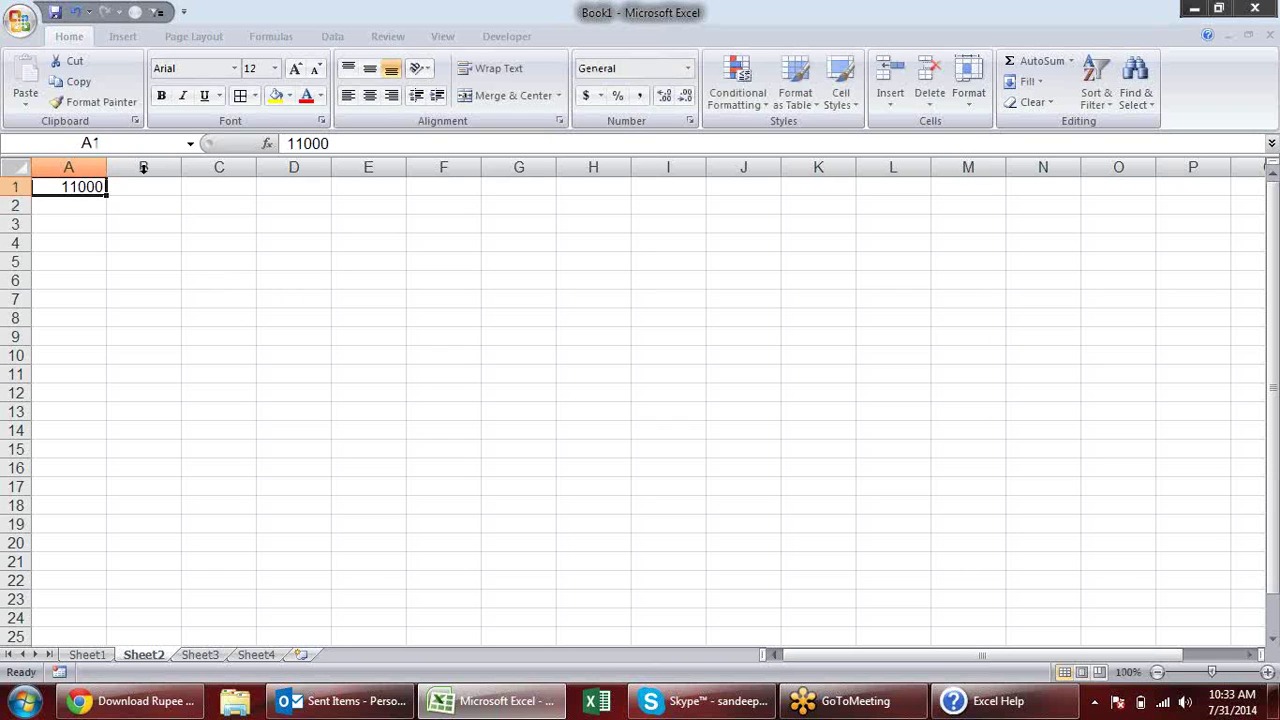
pyautogui.hotkey('ctrl', '1')
pyautogui.click(660, 352)
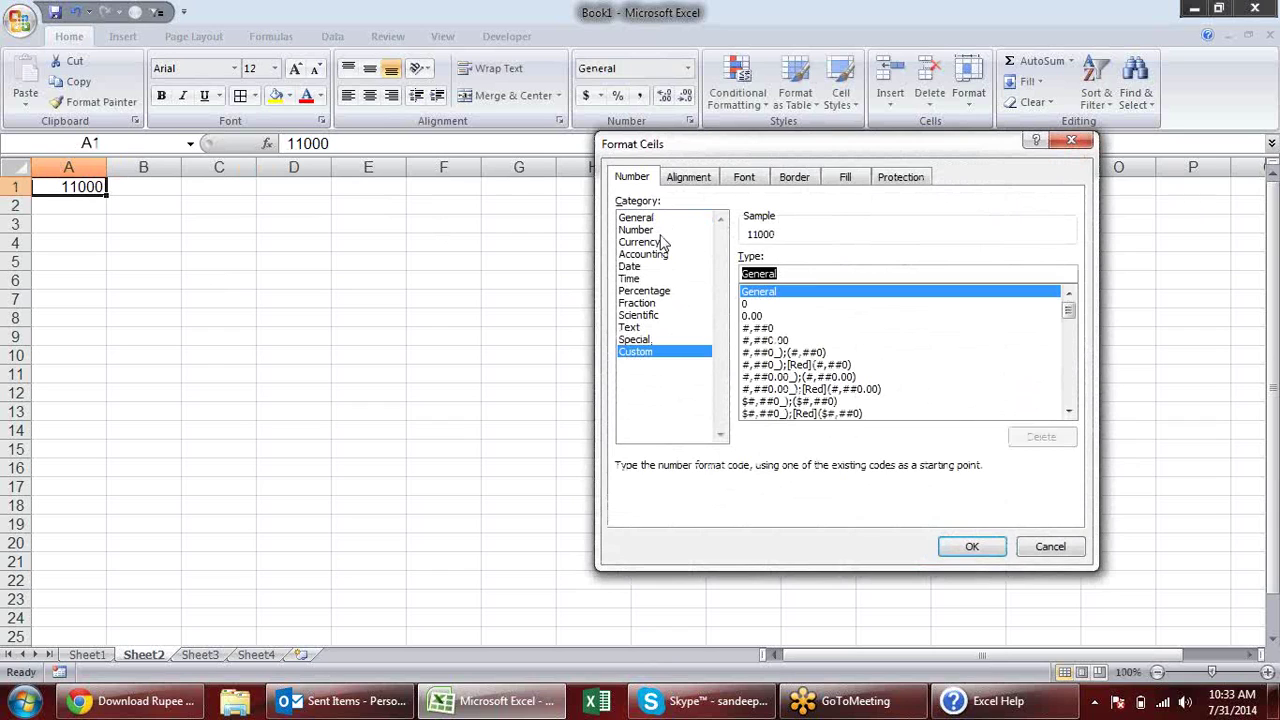
pyautogui.write('#,')
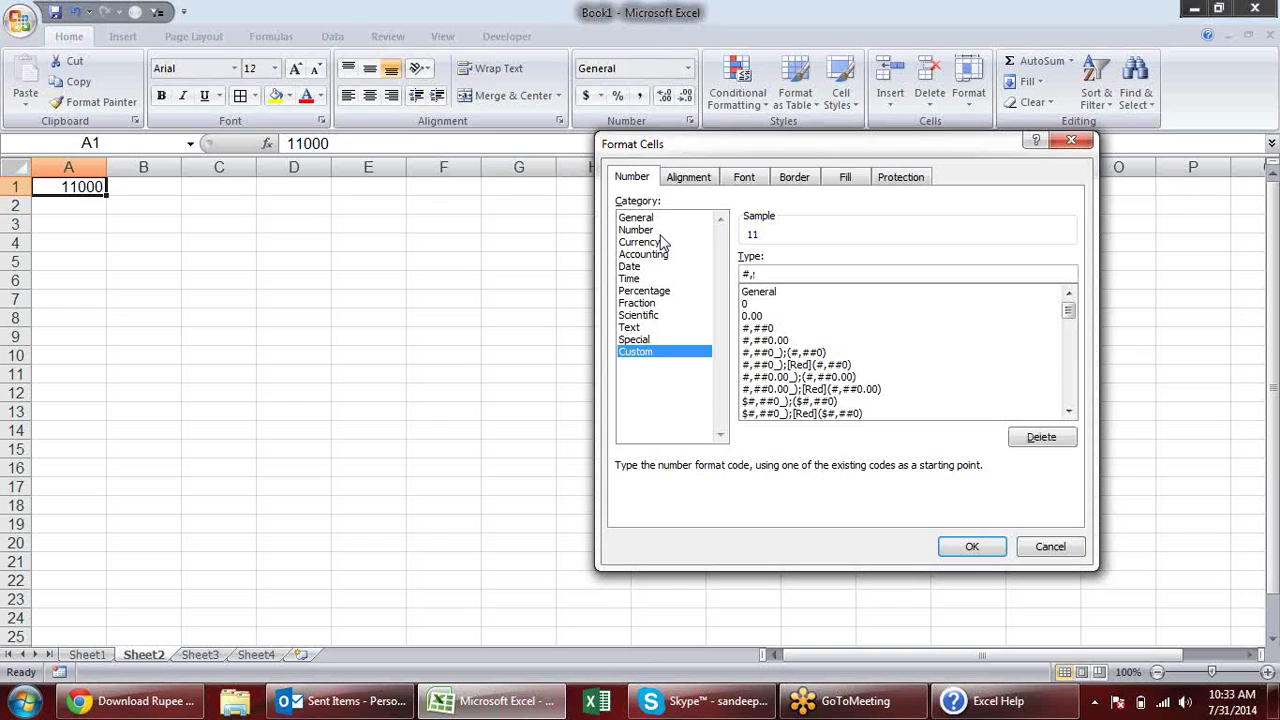
pyautogui.write('###')
pyautogui.press('Return')
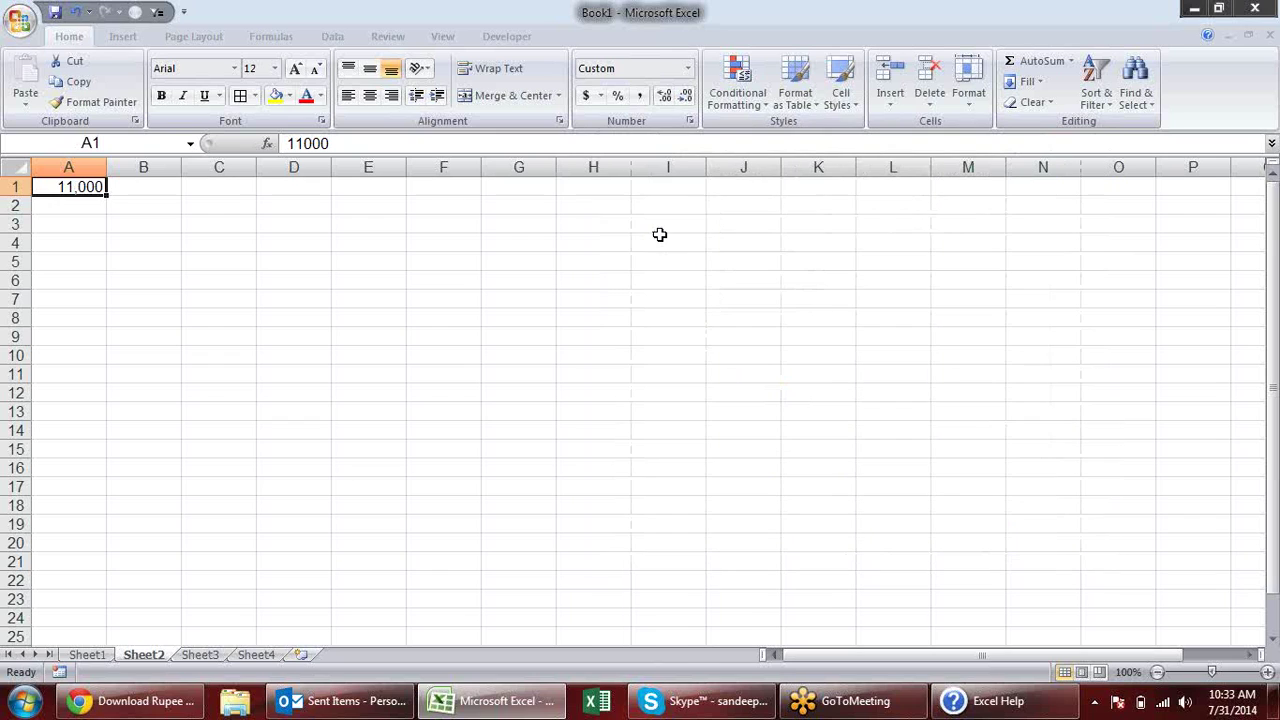
pyautogui.click(298, 280)
pyautogui.click(100, 190)
# Reselect A1 and bring its number format settings back up.
pyautogui.click(229, 224)
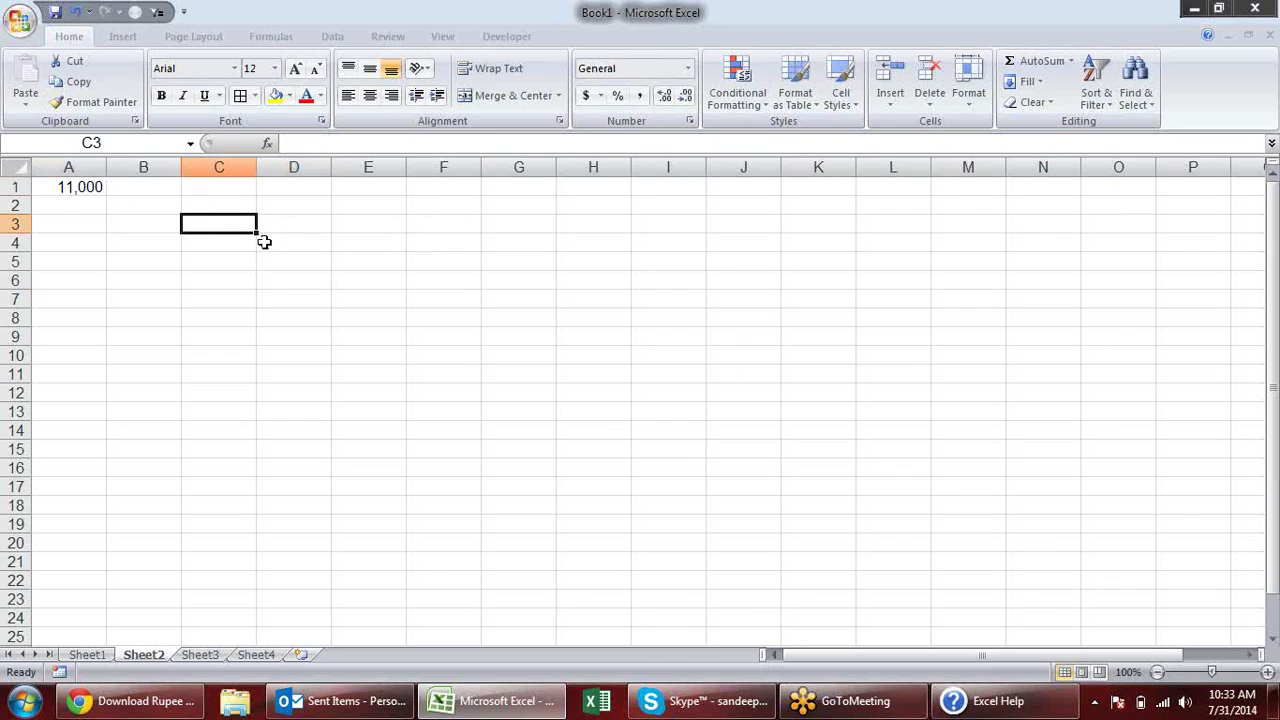
pyautogui.click(94, 189)
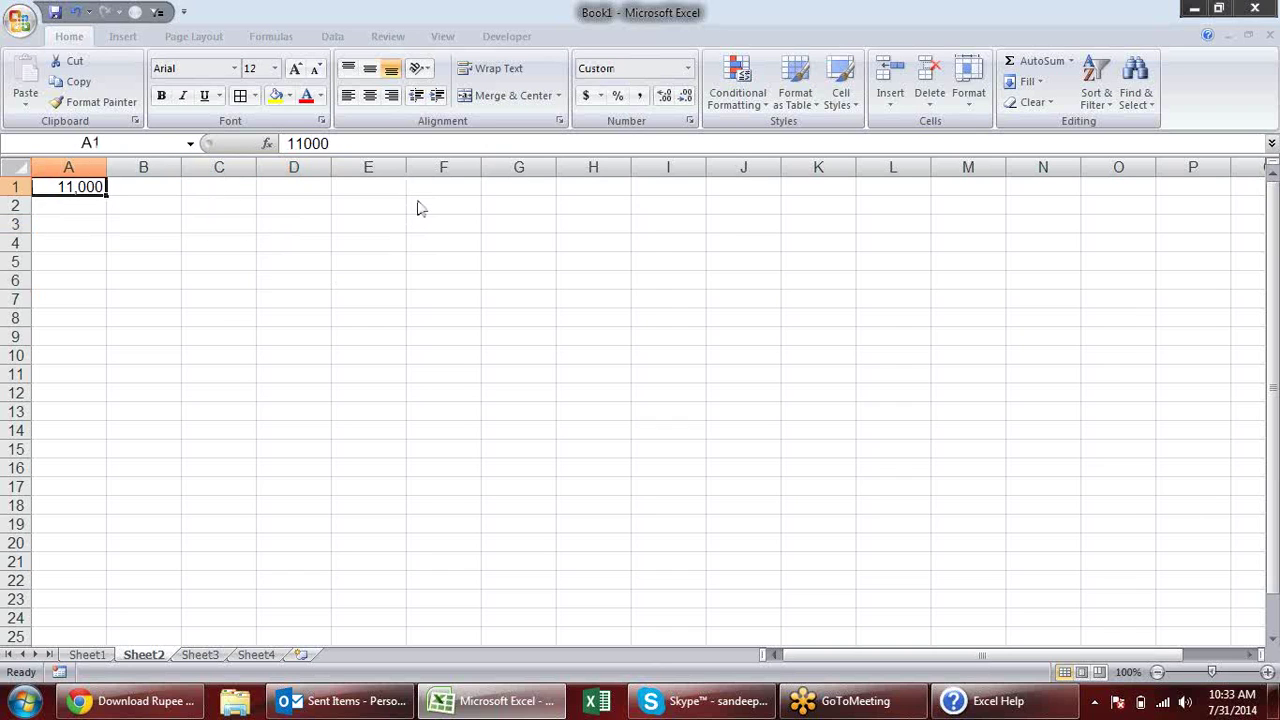
pyautogui.hotkey('ctrl', '1')
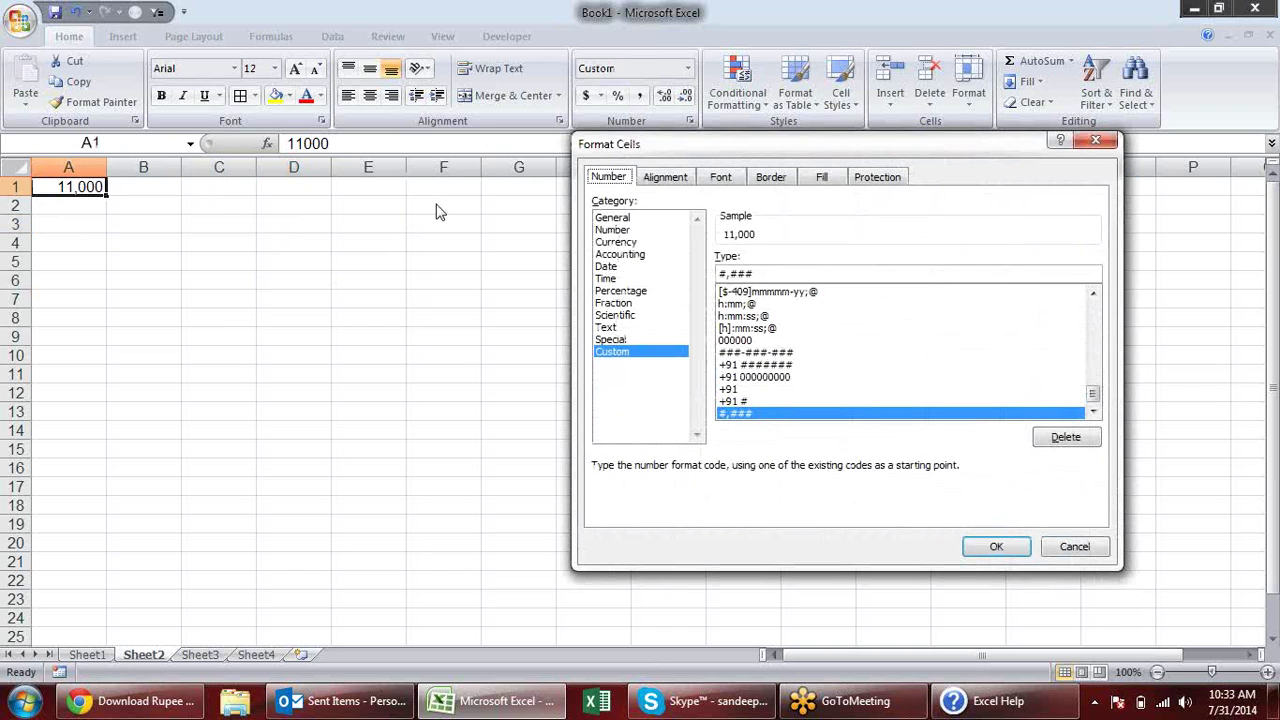
# Change A1's custom format code to #, so 11000 displays scaled as 11.
pyautogui.click(837, 271)
pyautogui.write('.')
pyautogui.press('BackSpace')
pyautogui.press('BackSpace')
pyautogui.press('BackSpace')
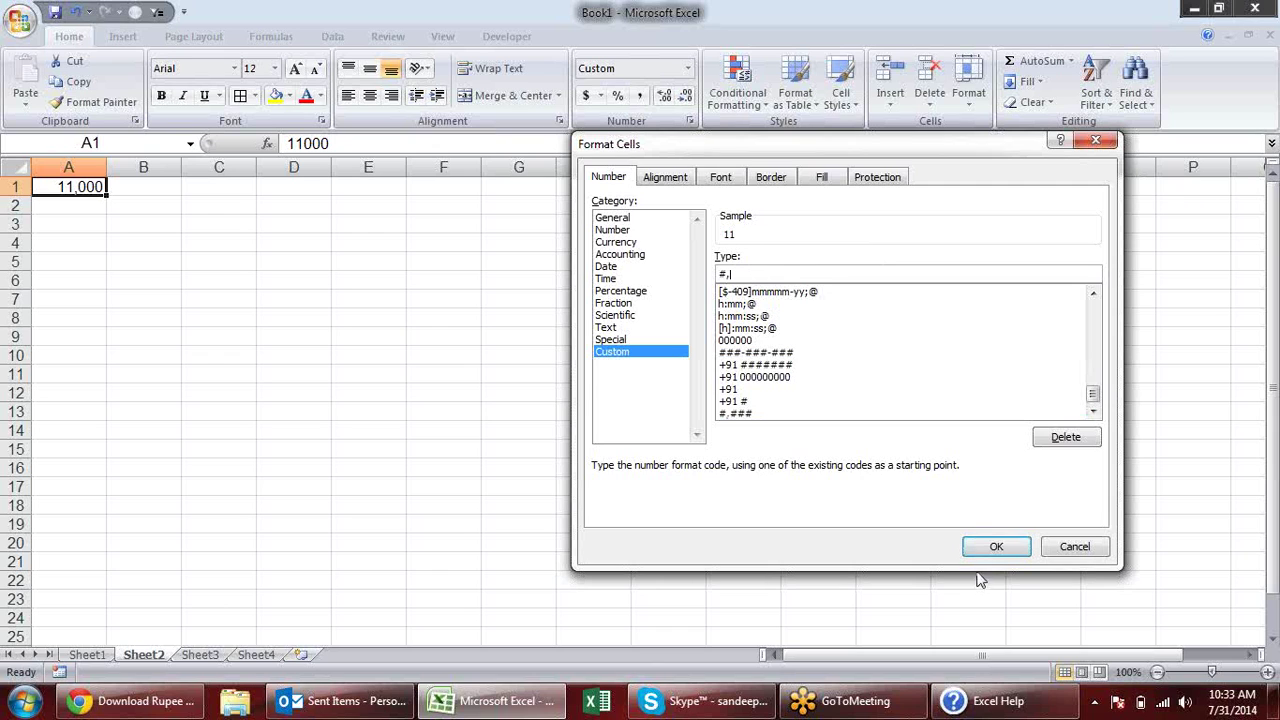
pyautogui.click(993, 547)
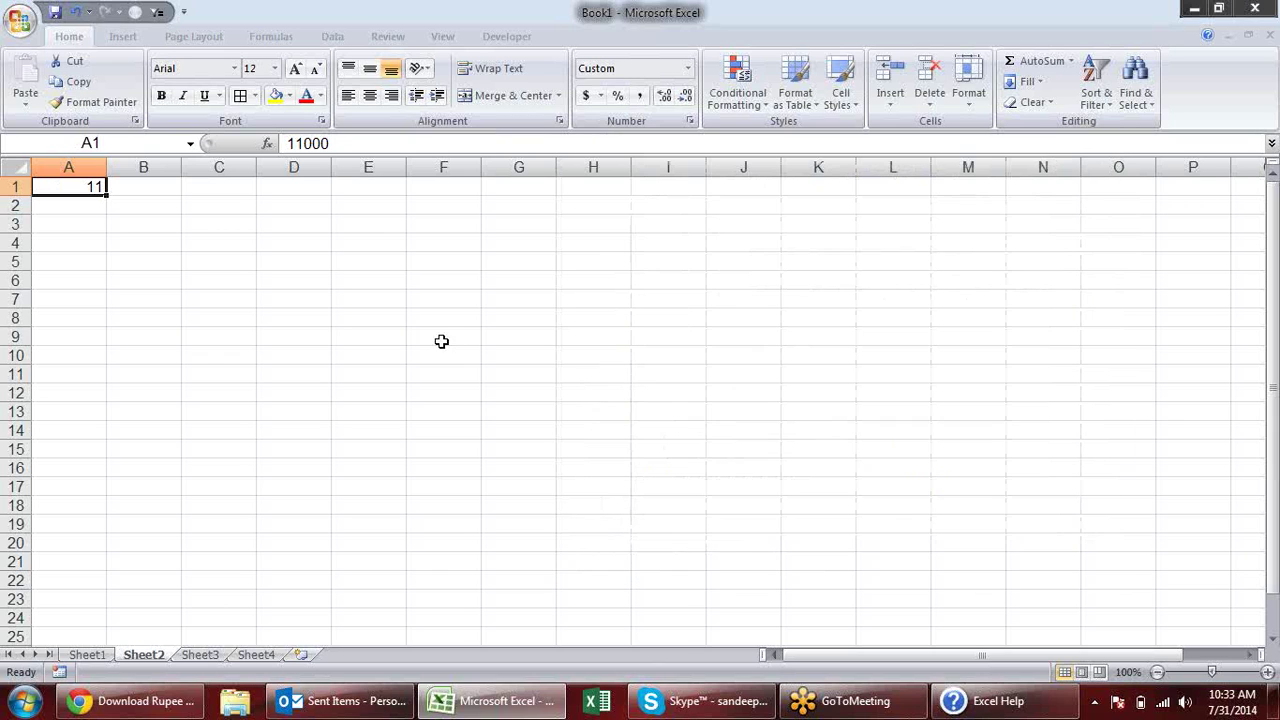
pyautogui.click(385, 279)
pyautogui.click(100, 186)
# Restore the thousands-separator format so A1 shows 11,000 again.
pyautogui.hotkey('ctrl', '1')
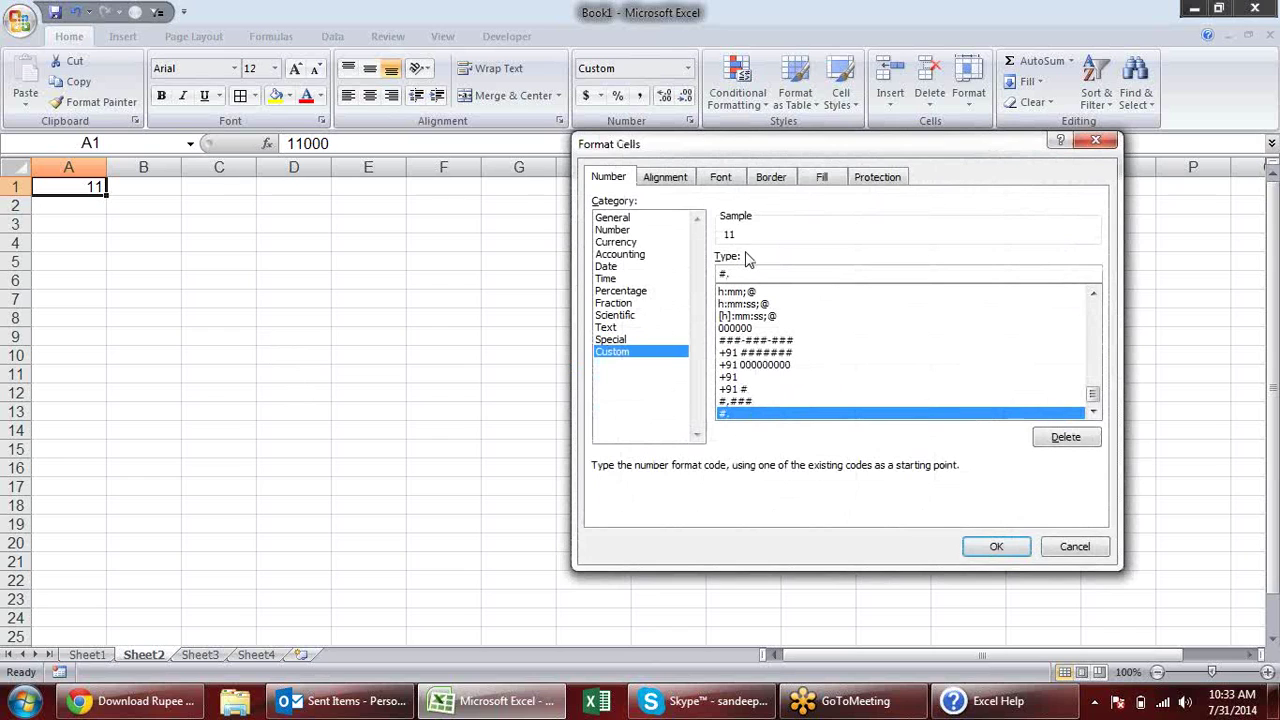
pyautogui.write('#')
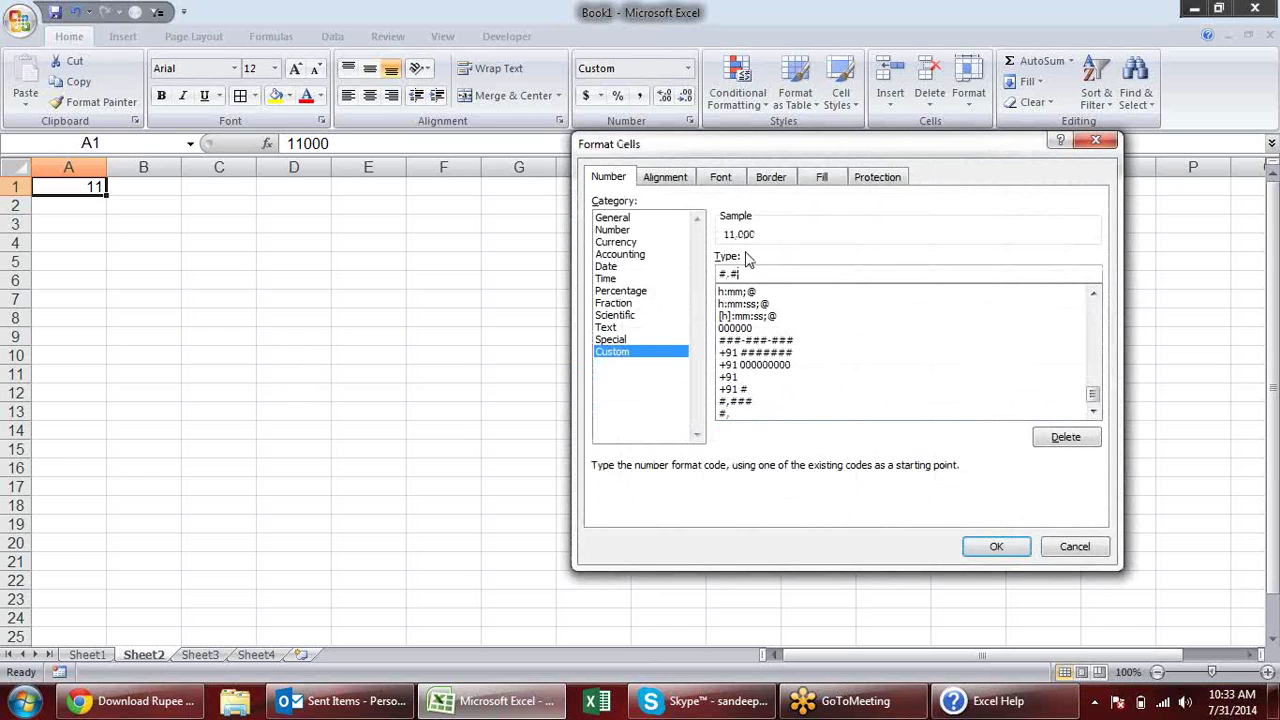
pyautogui.press('Return')
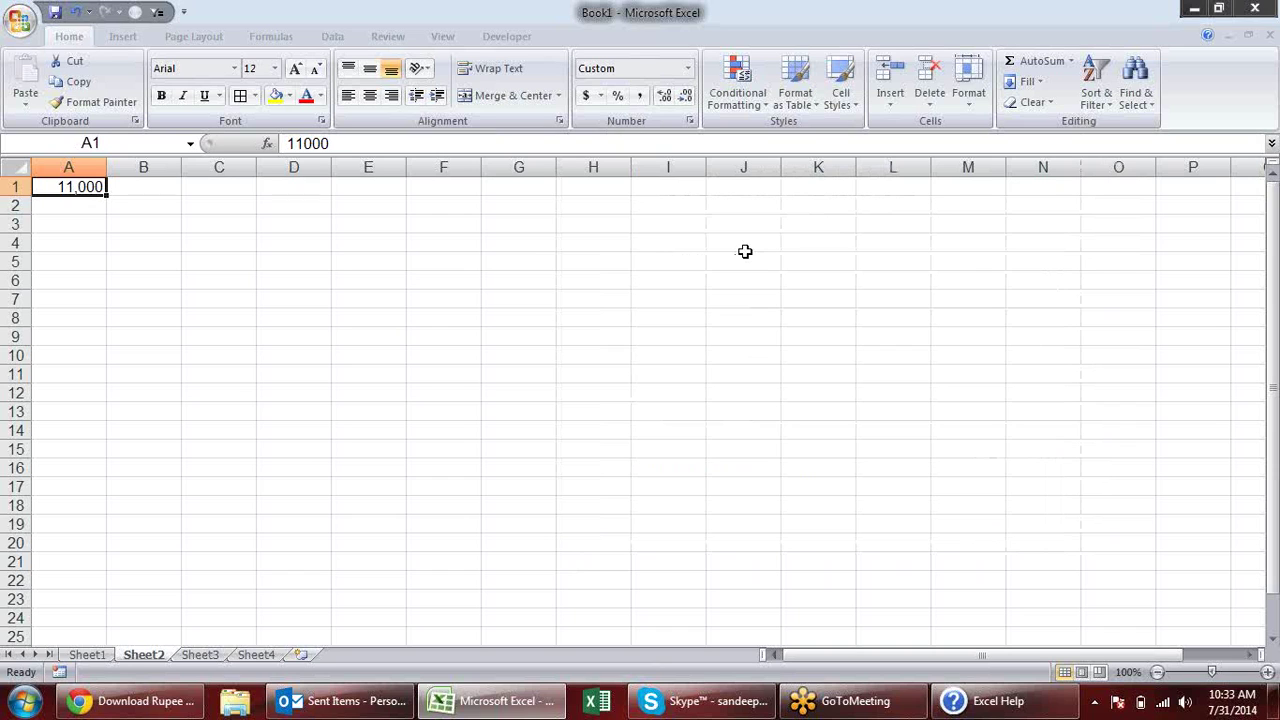
# Replace A1's value with 1024573, displayed as 1,024,573.
pyautogui.hotkey('ctrl', '1')
pyautogui.press('Escape')
pyautogui.write('1024573')
pyautogui.press('Return')
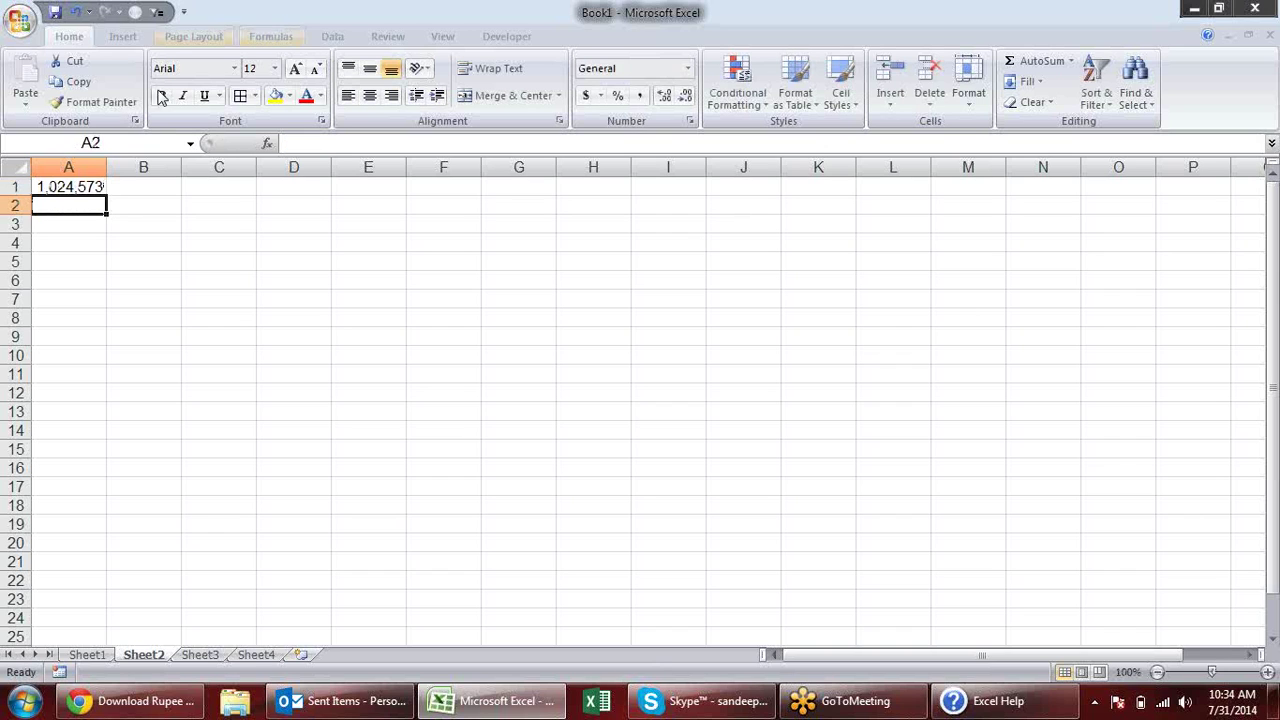
# Widen column A and raise A1's font size to 20.
pyautogui.moveTo(107, 167); pyautogui.dragTo(151, 167)
pyautogui.click(291, 280)
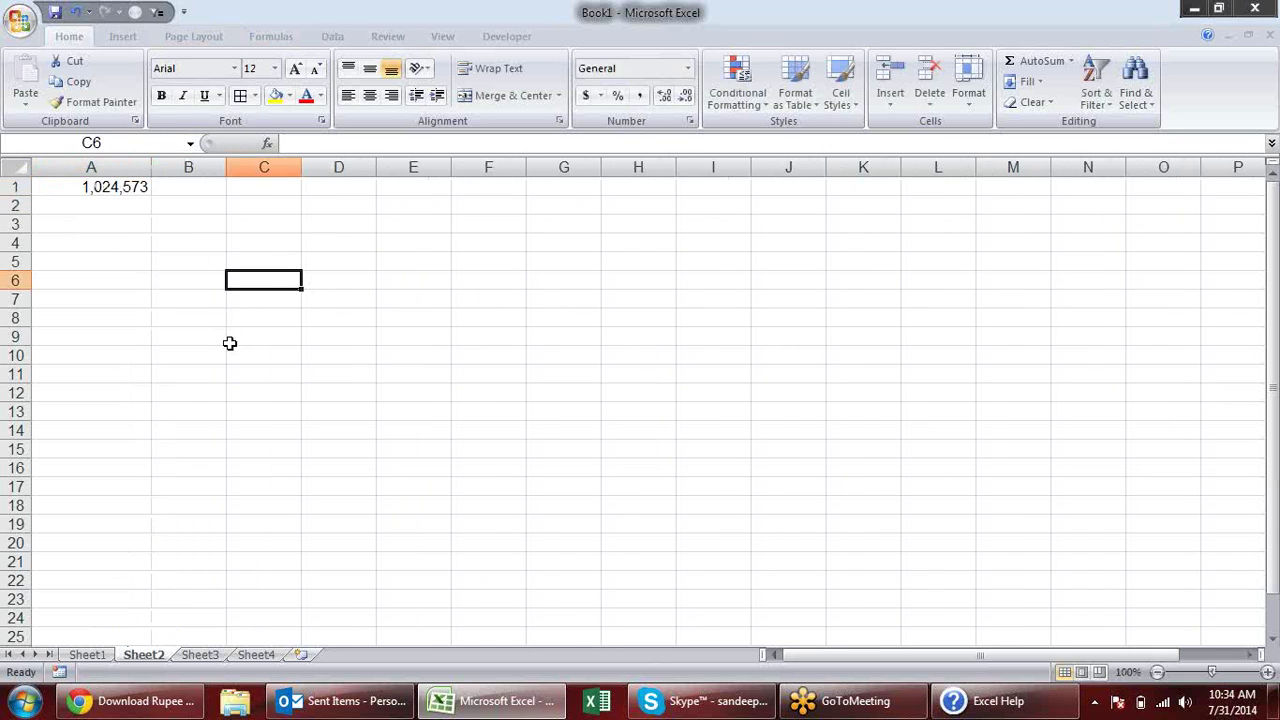
pyautogui.click(141, 193)
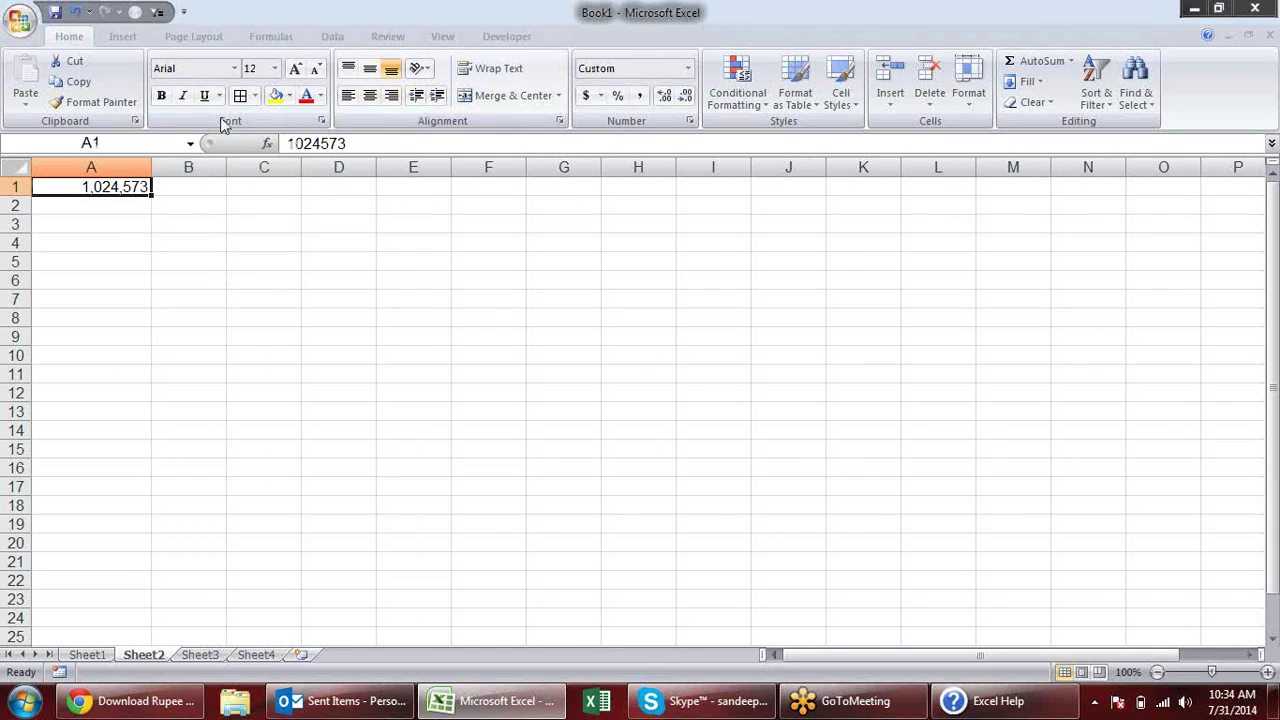
pyautogui.click(295, 68)
pyautogui.click(295, 68)
pyautogui.click(295, 68)
pyautogui.click(295, 68)
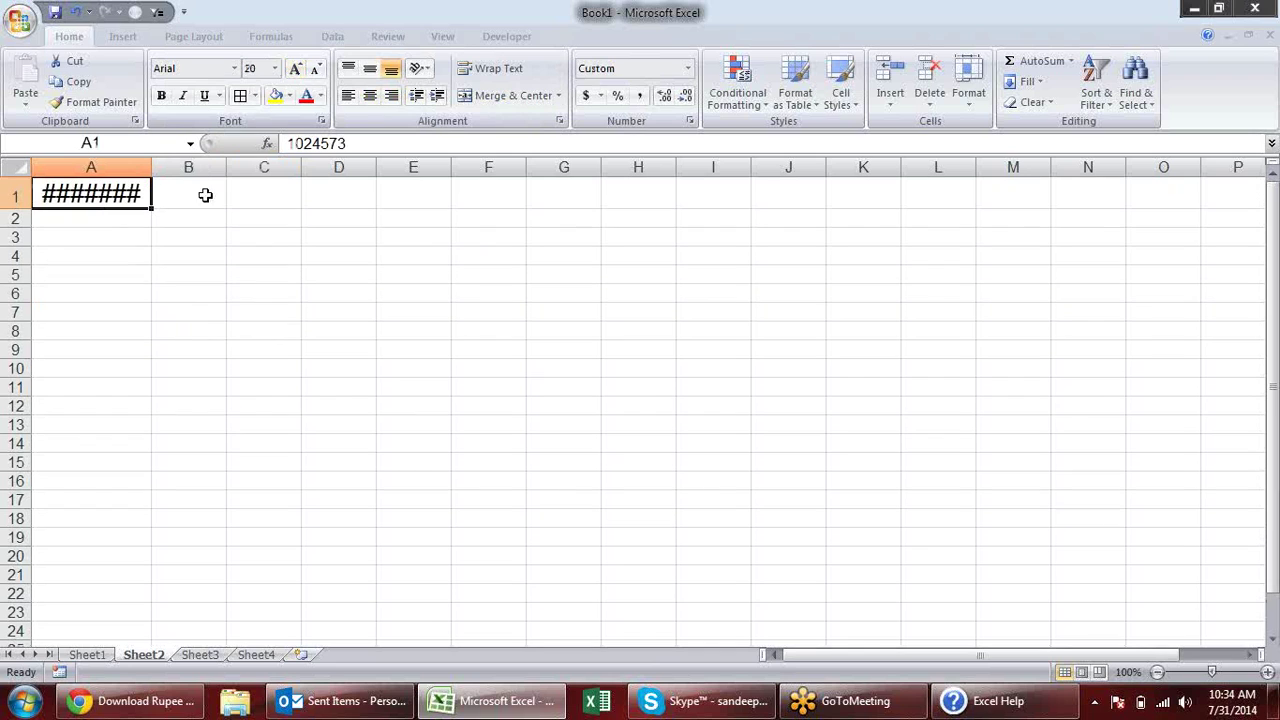
# Widen column A further so the large 1,024,573 fits, re-committing A1's entry.
pyautogui.moveTo(151, 167); pyautogui.dragTo(273, 167)
pyautogui.click(324, 238)
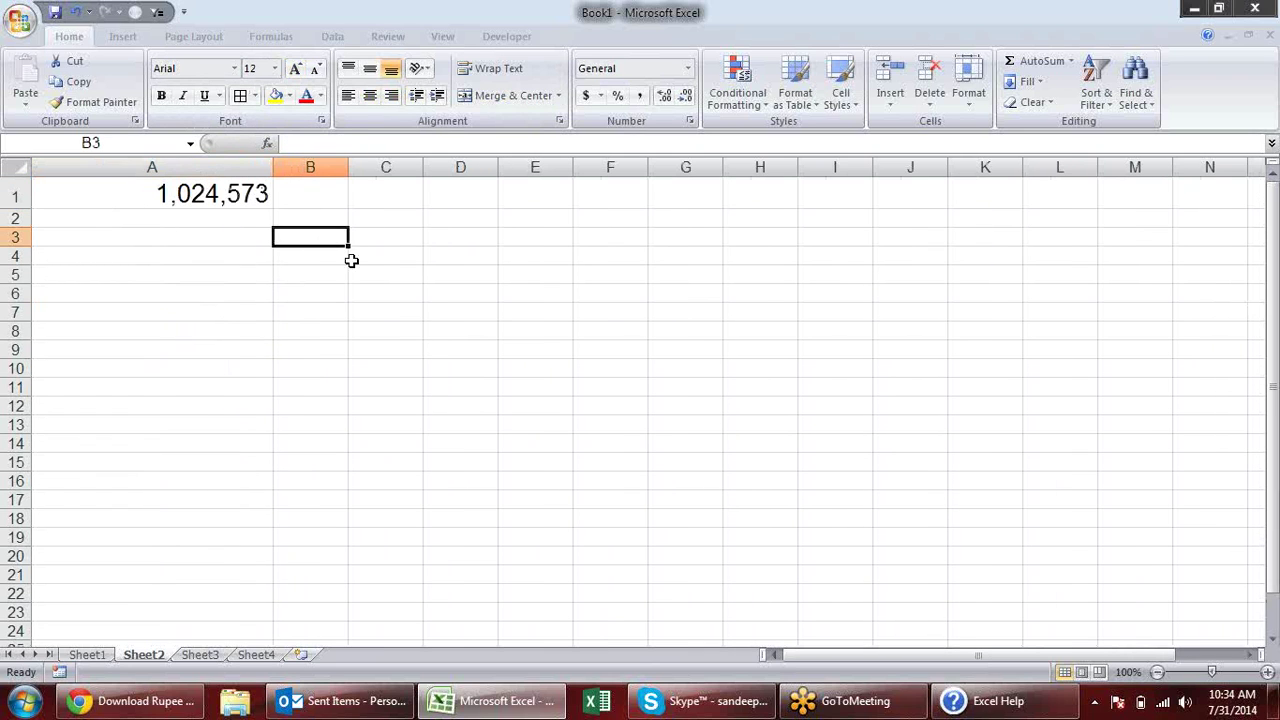
pyautogui.click(199, 202)
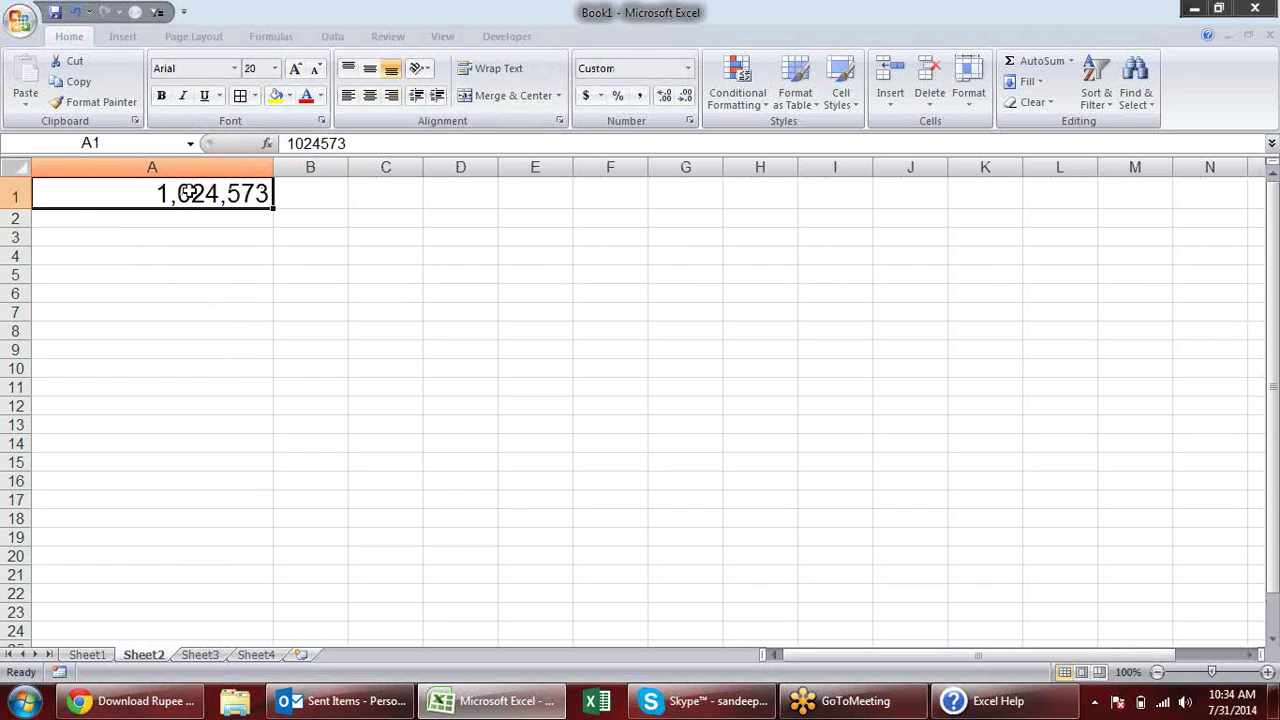
pyautogui.press('F2')
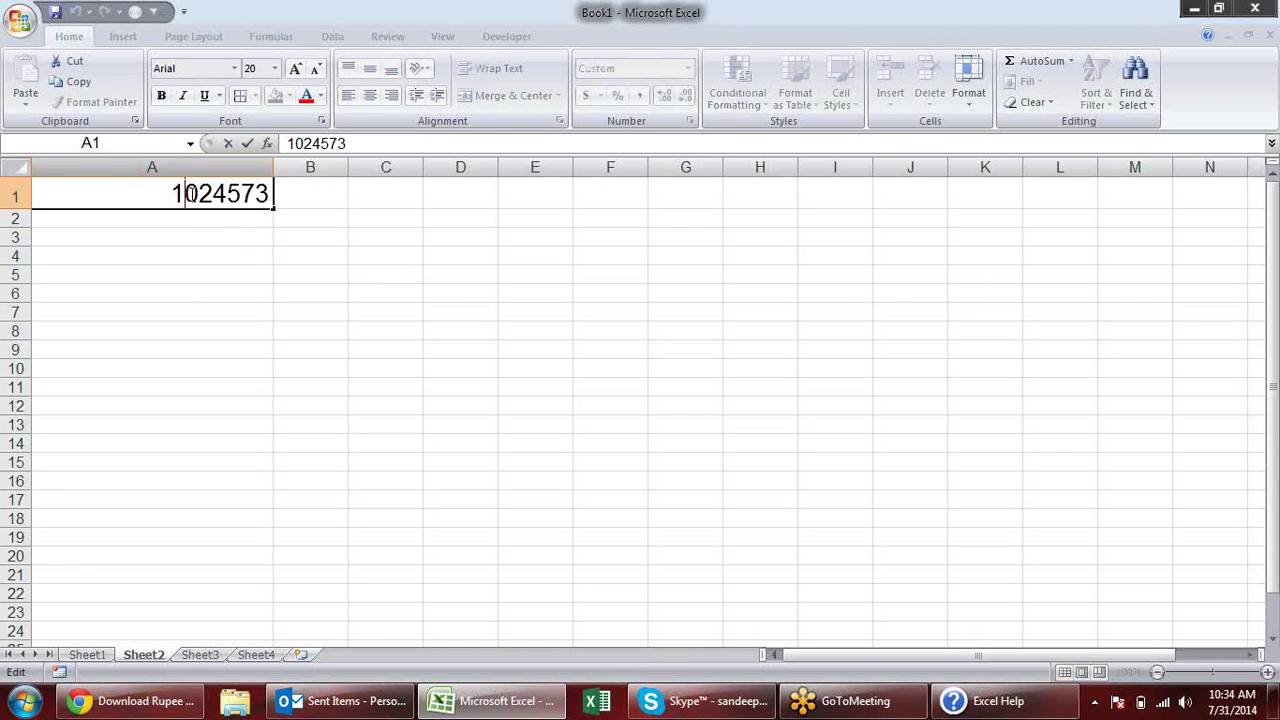
pyautogui.click(437, 254)
pyautogui.click(252, 199)
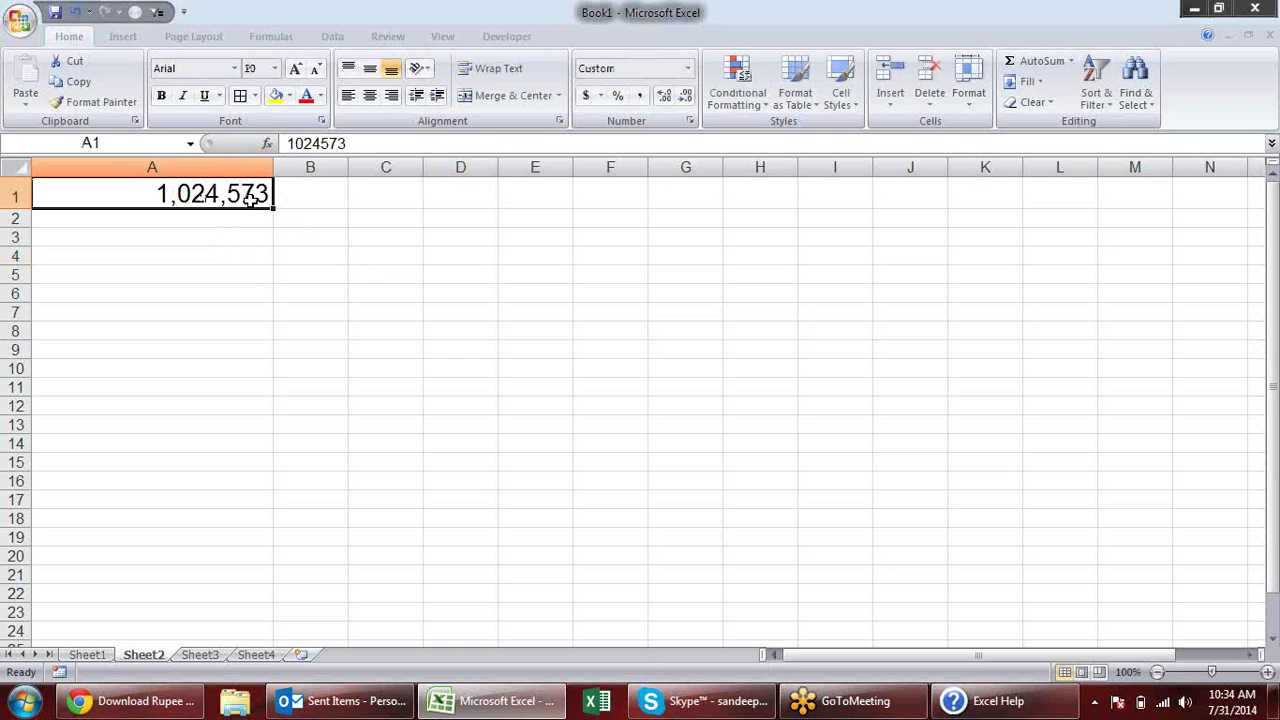
# Edit A1's custom format code to #,, and consult Excel Help on thousands separators.
pyautogui.hotkey('ctrl', '1')
pyautogui.click(757, 274)
pyautogui.press('BackSpace')
pyautogui.press('BackSpace')
pyautogui.press('BackSpace')
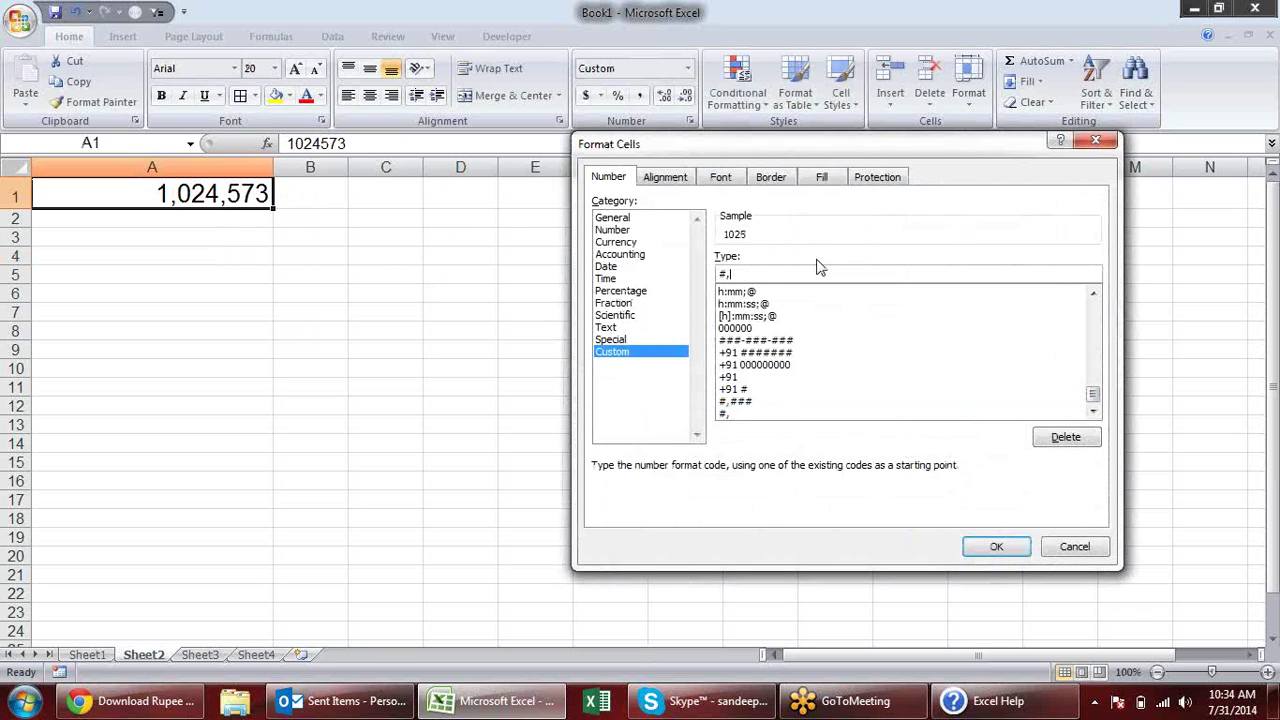
pyautogui.write(',')
pyautogui.hotkey('alt', 'Tab')
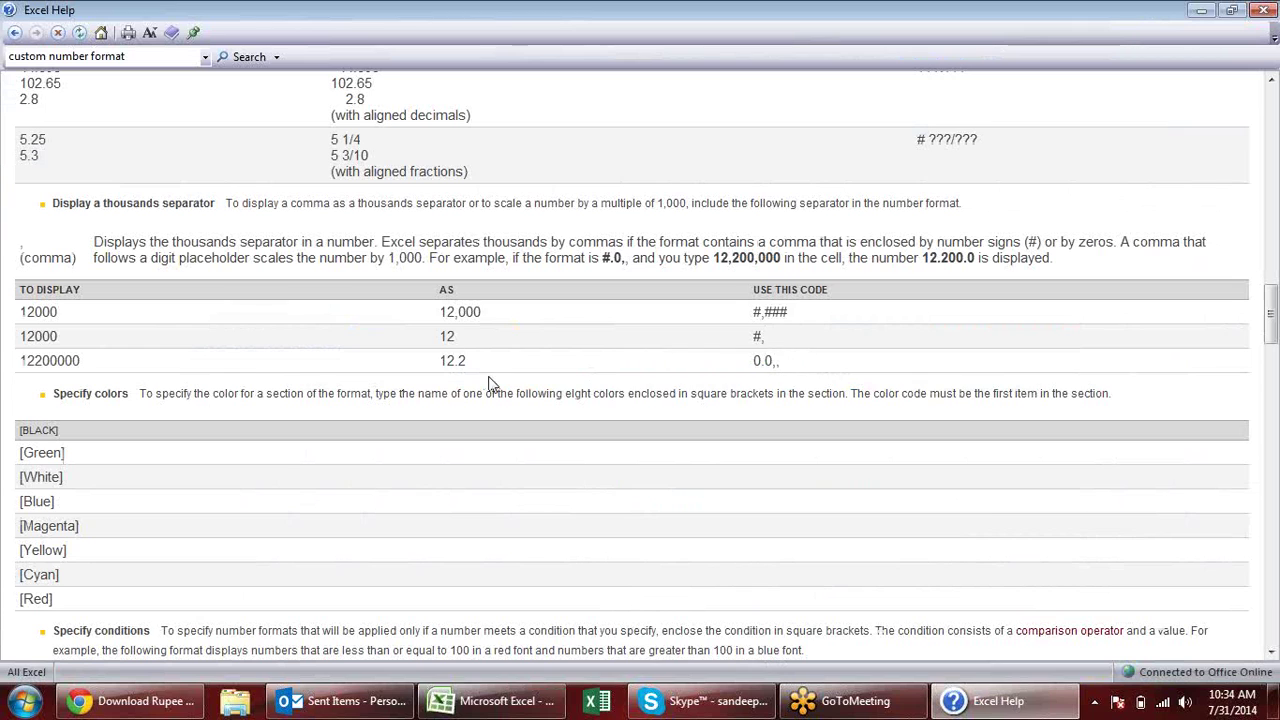
# Highlight the 12200000 example and its 0.0,, result 12.2 in Help, then return to Excel.
pyautogui.moveTo(441, 361); pyautogui.dragTo(477, 364)
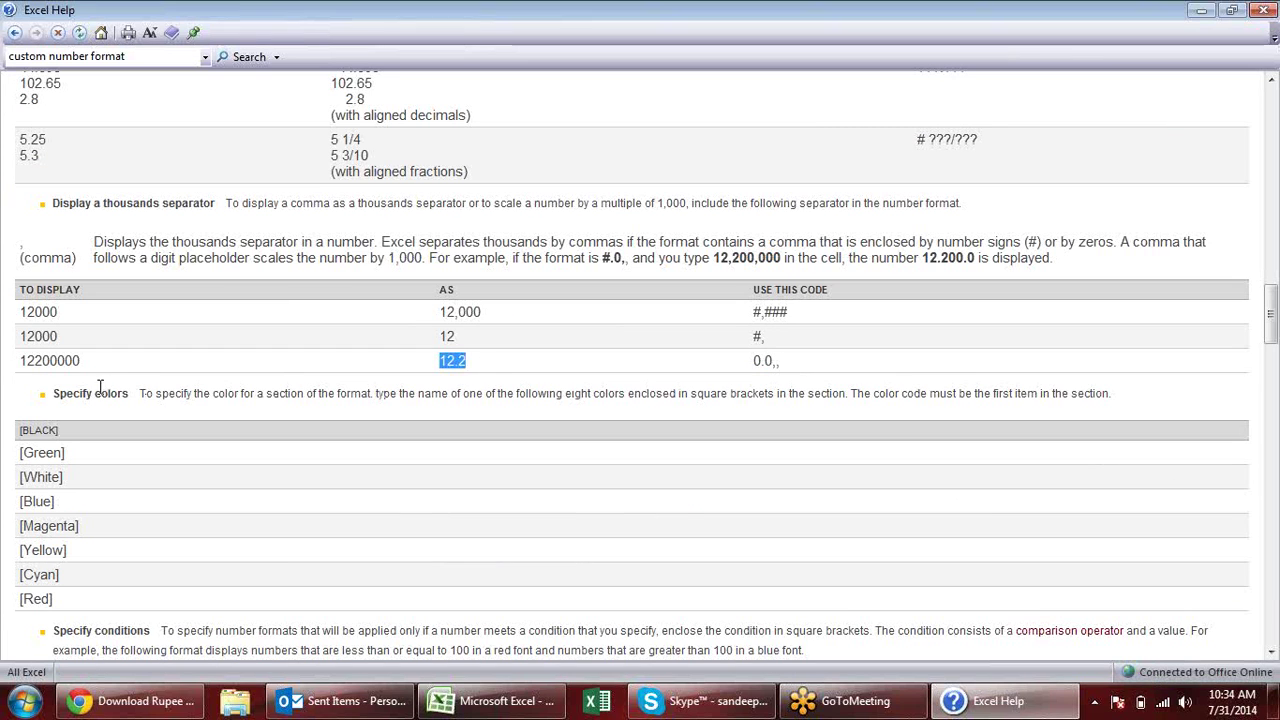
pyautogui.moveTo(27, 361); pyautogui.dragTo(120, 370)
pyautogui.click(428, 374)
pyautogui.doubleClick(451, 364)
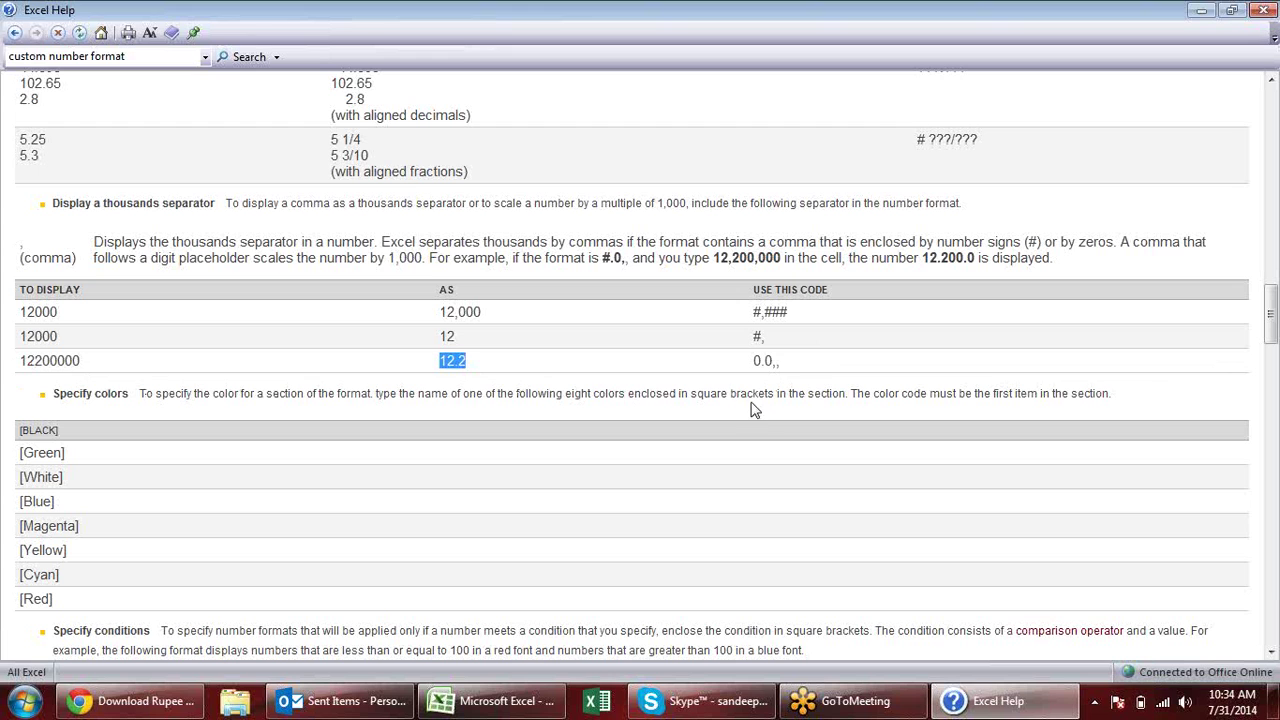
pyautogui.hotkey('alt', 'Tab')
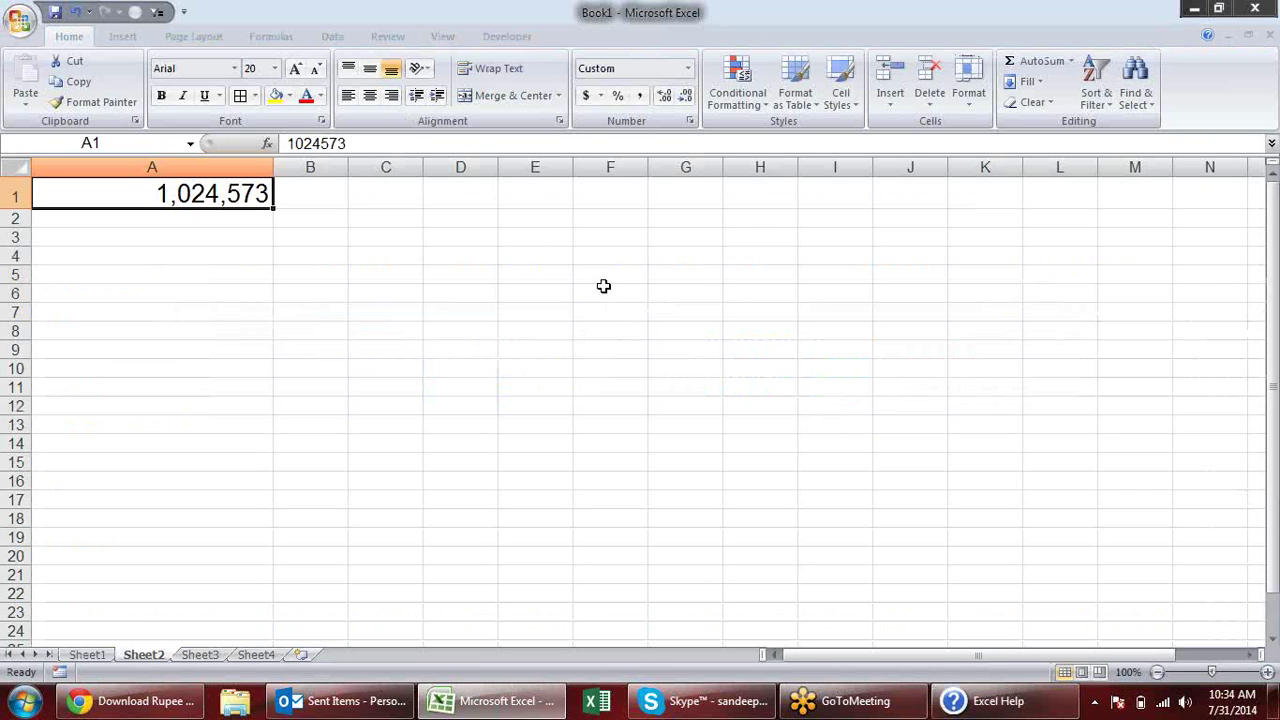
# Replace A1's format code with 0.0,, so 1024573 displays as 1.0 in millions.
pyautogui.hotkey('ctrl', '1')
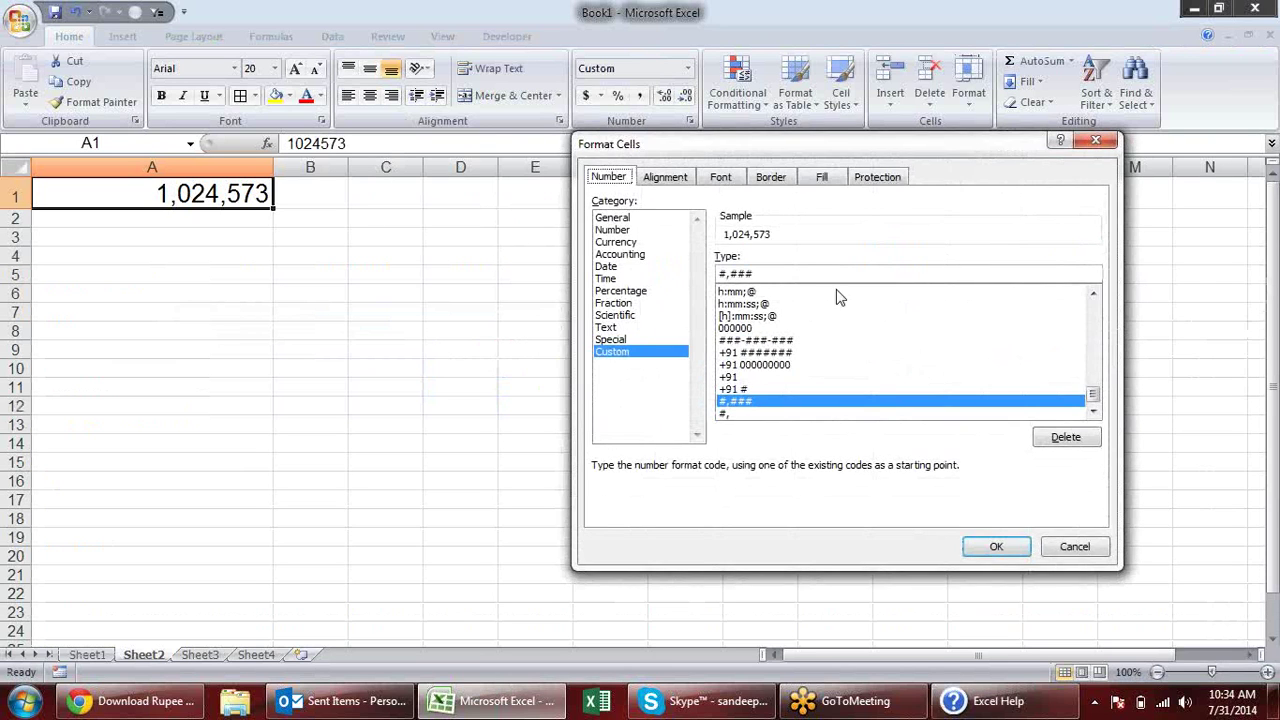
pyautogui.moveTo(769, 273); pyautogui.dragTo(646, 277)
pyautogui.moveTo(769, 271); pyautogui.dragTo(688, 270)
pyautogui.write('0.0')
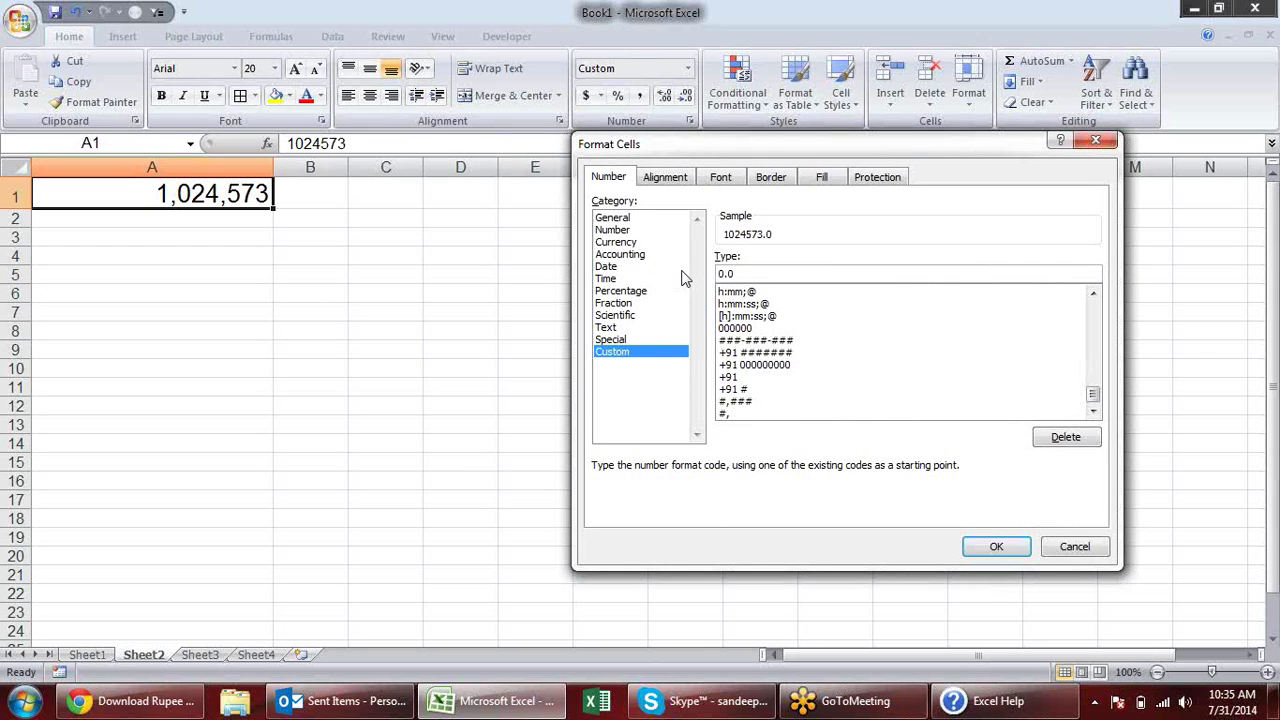
pyautogui.write(',')
pyautogui.write(',')
pyautogui.click(996, 550)
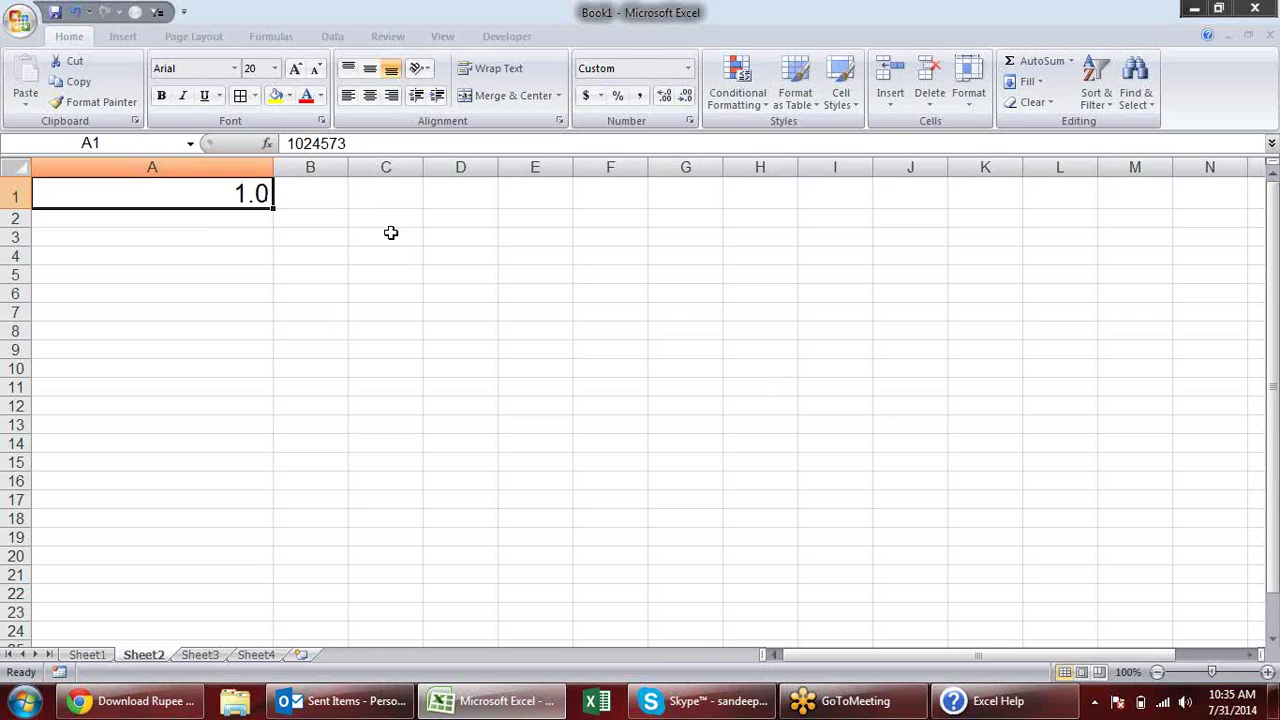
# Widen column A so A1 displays the full number 1024573.
pyautogui.hotkey('ctrl', 'z')
pyautogui.click(455, 330)
pyautogui.click(400, 200)
# Compare the custom number format help page with A1's format code in Format Cells, then close it.
pyautogui.hotkey('alt', 'Tab')
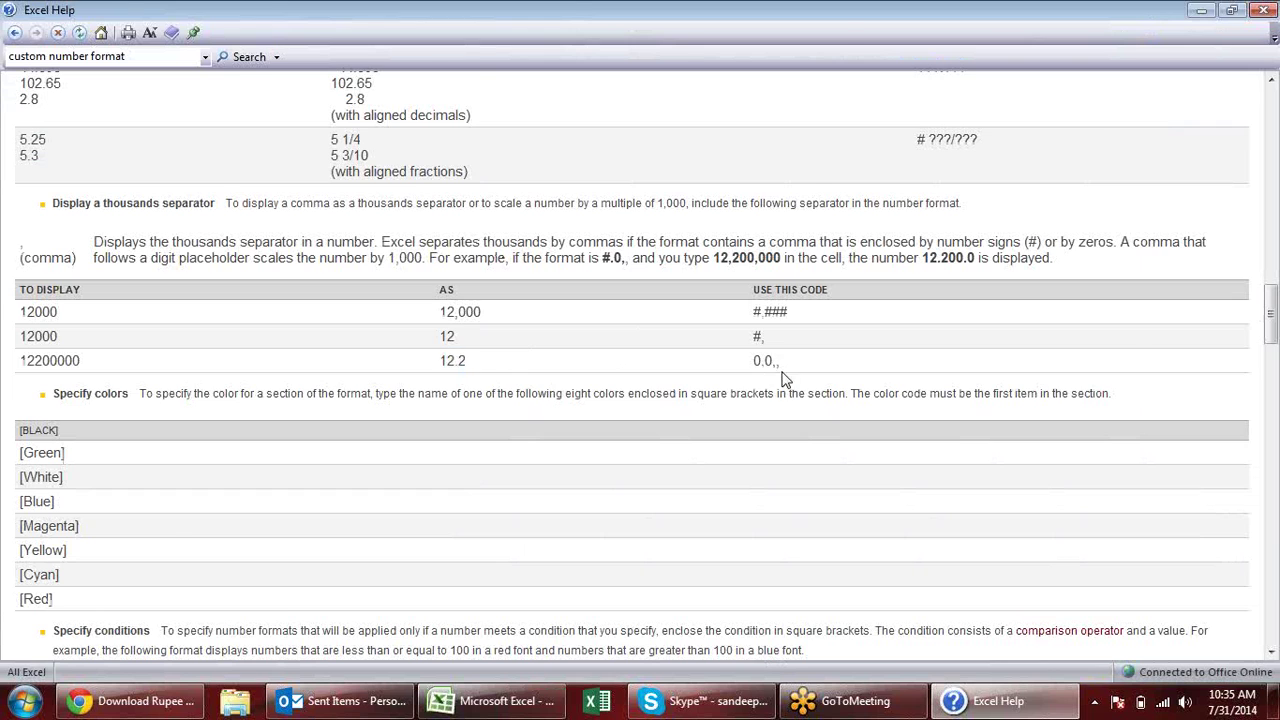
pyautogui.hotkey('alt', 'Tab')
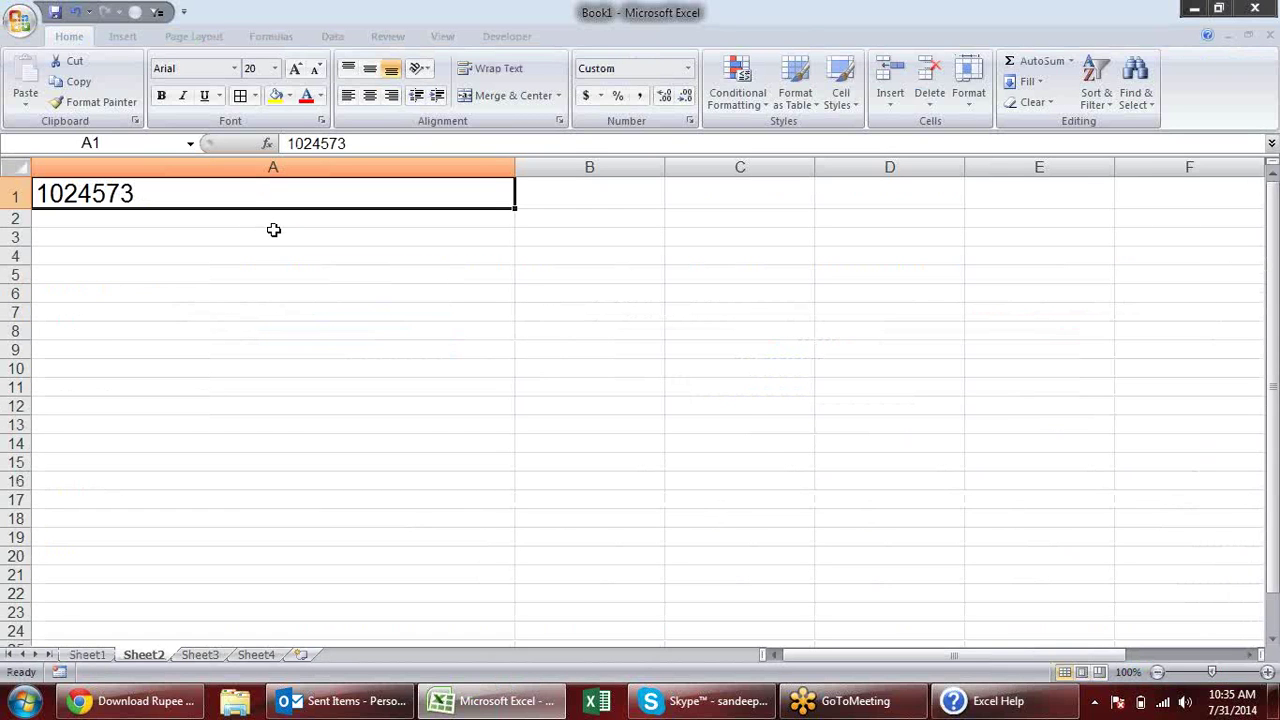
pyautogui.hotkey('ctrl', '1')
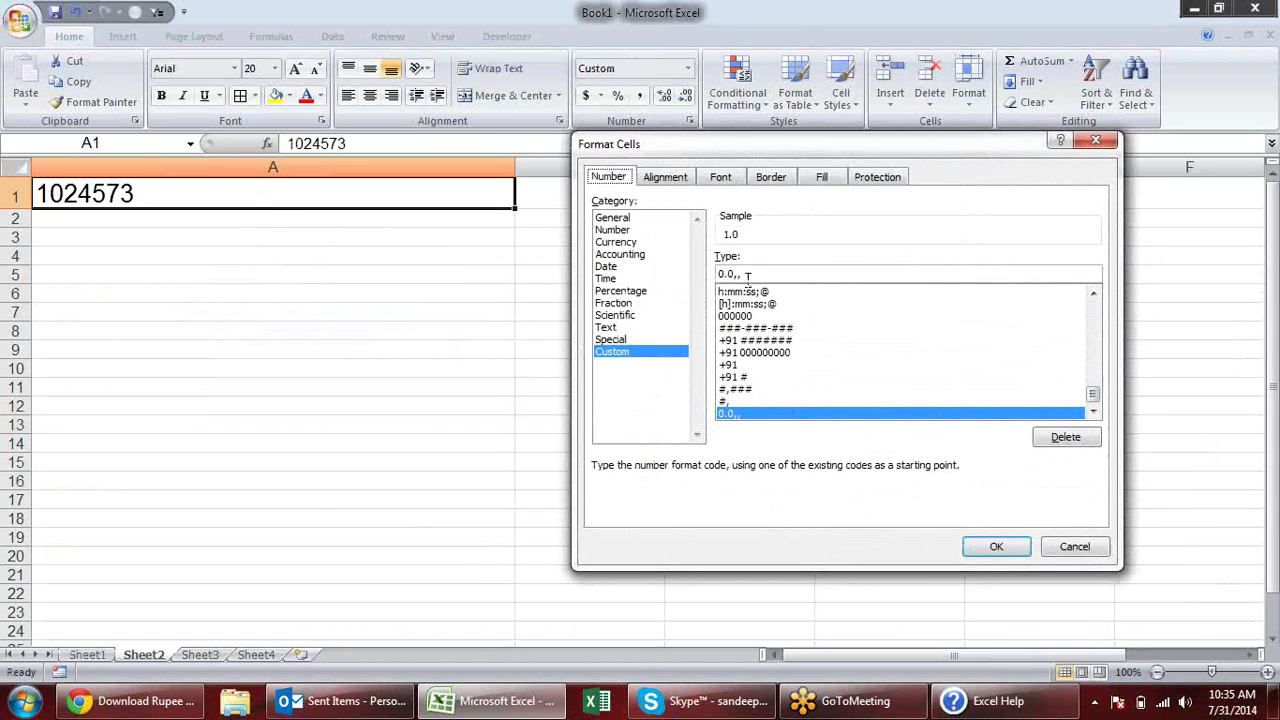
pyautogui.click(747, 276)
pyautogui.press('Escape')
pyautogui.hotkey('alt', 'Tab')
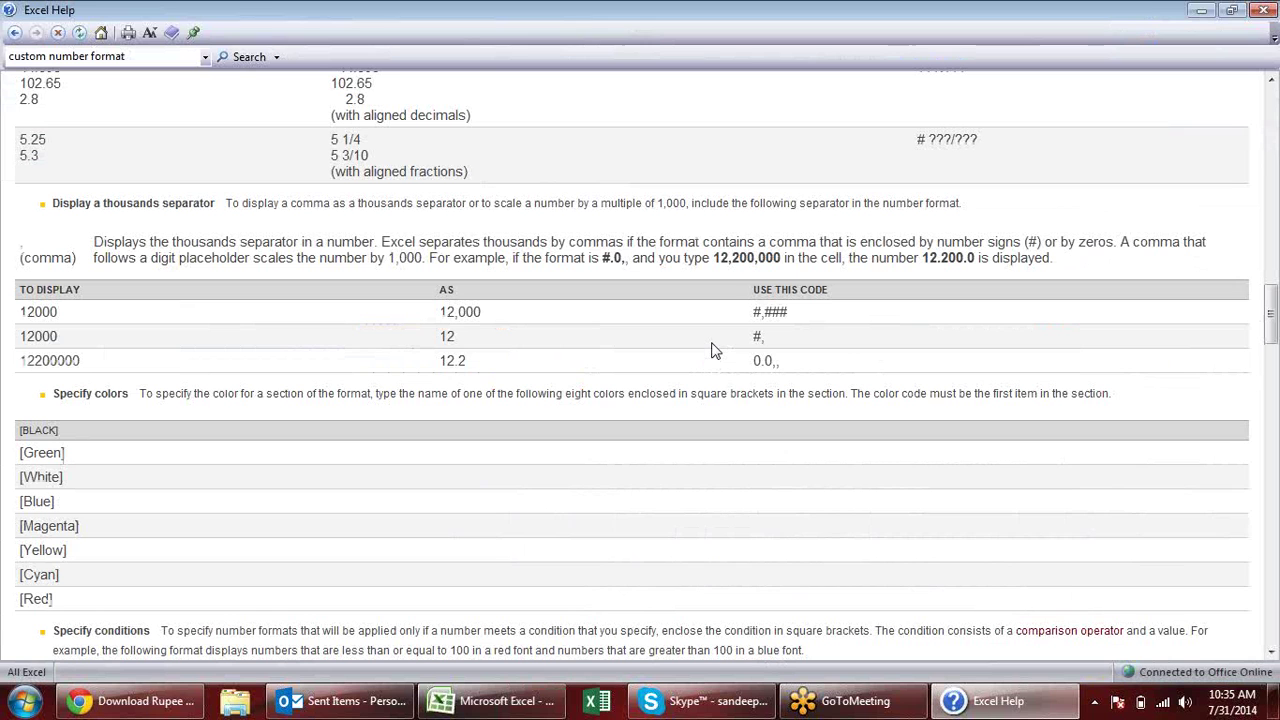
# Read further down the custom format help page, then return and reselect A1.
pyautogui.scroll(-1, 603, 238)
pyautogui.scroll(-3, 650, 226)
pyautogui.scroll(-2, 700, 220)
pyautogui.scroll(-4, 700, 222)
pyautogui.scroll(5, 838, 212)
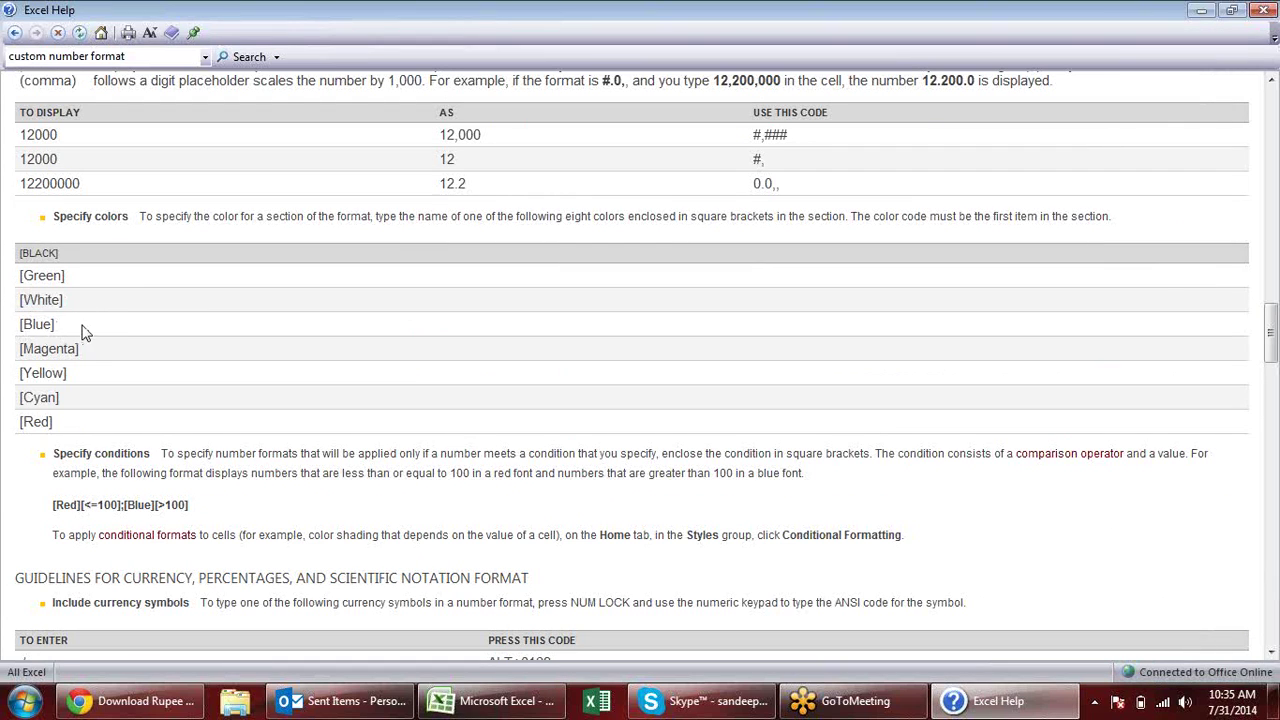
pyautogui.hotkey('alt', 'Tab')
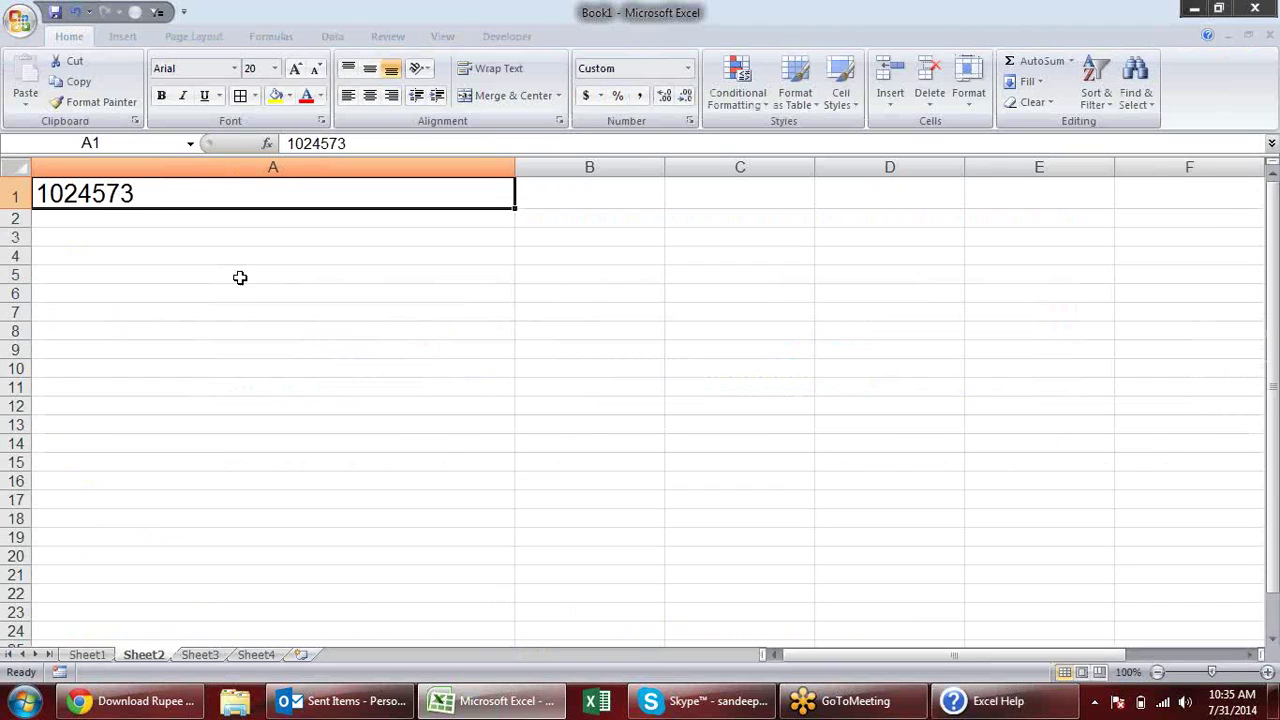
pyautogui.moveTo(622, 240); pyautogui.dragTo(566, 320)
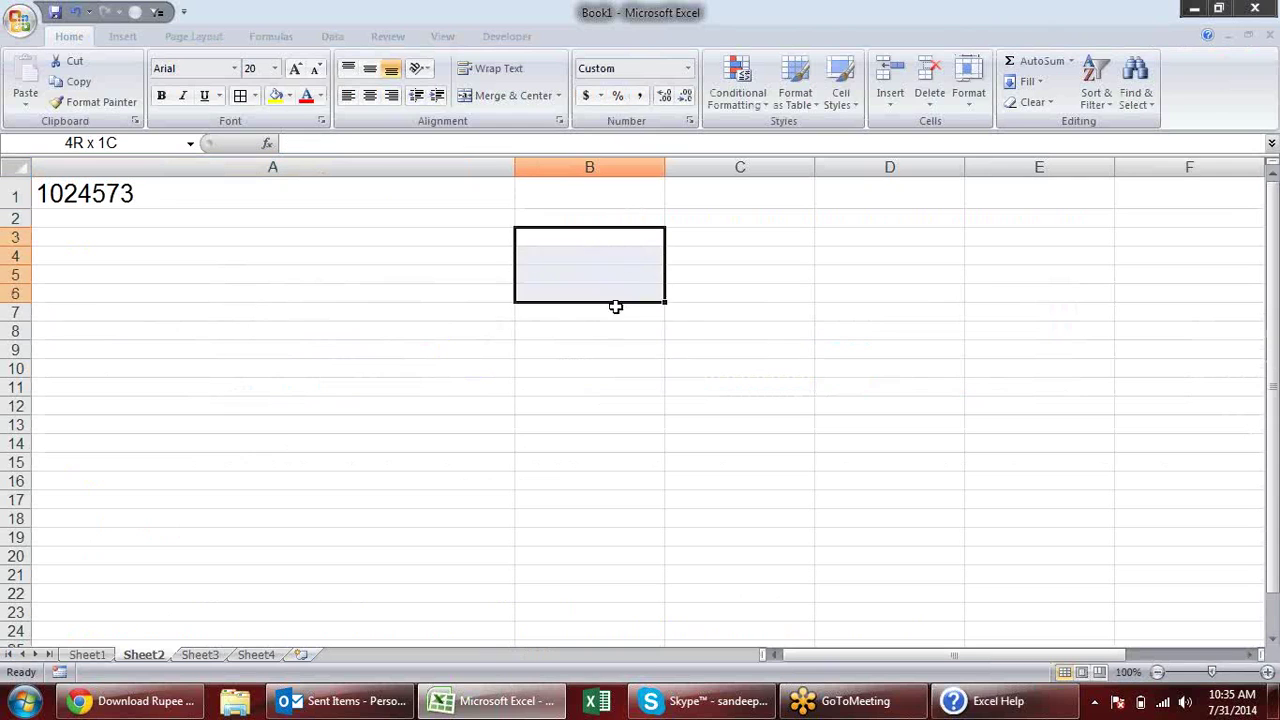
pyautogui.click(325, 204)
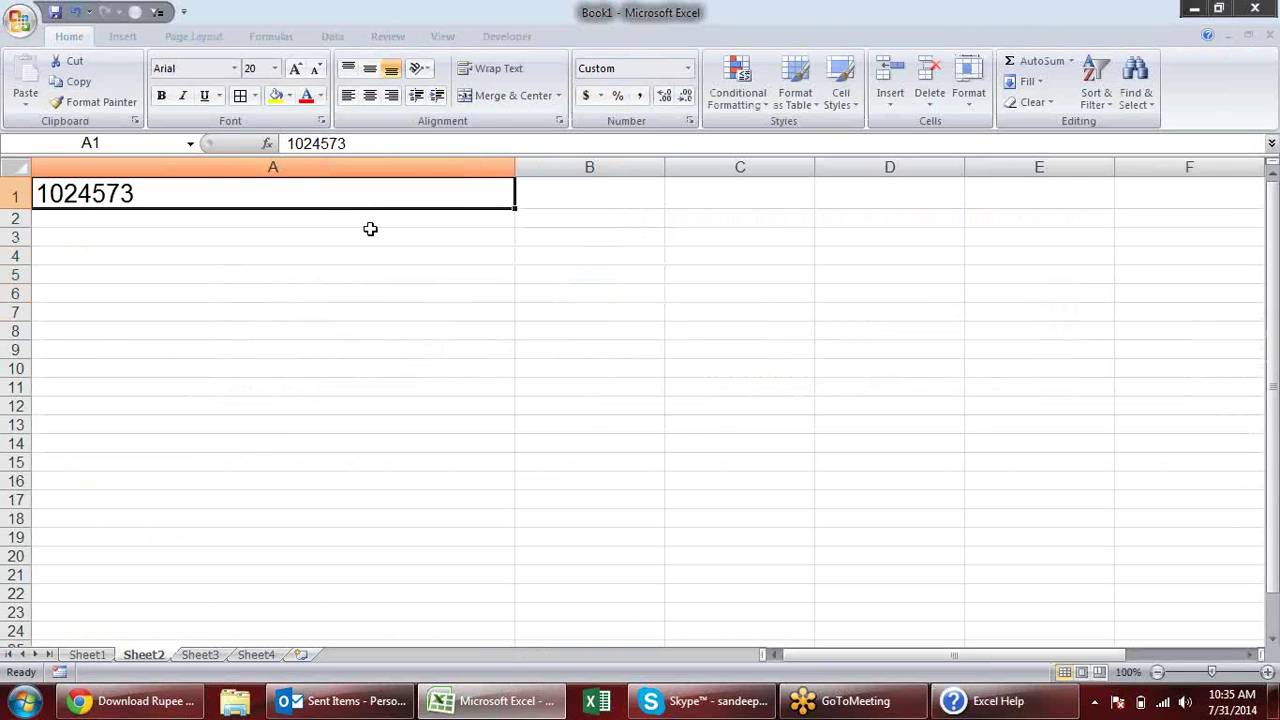
# Enter [Red]General as A1's custom number format and confirm it, then go to Sheet1.
pyautogui.hotkey('ctrl', '1')
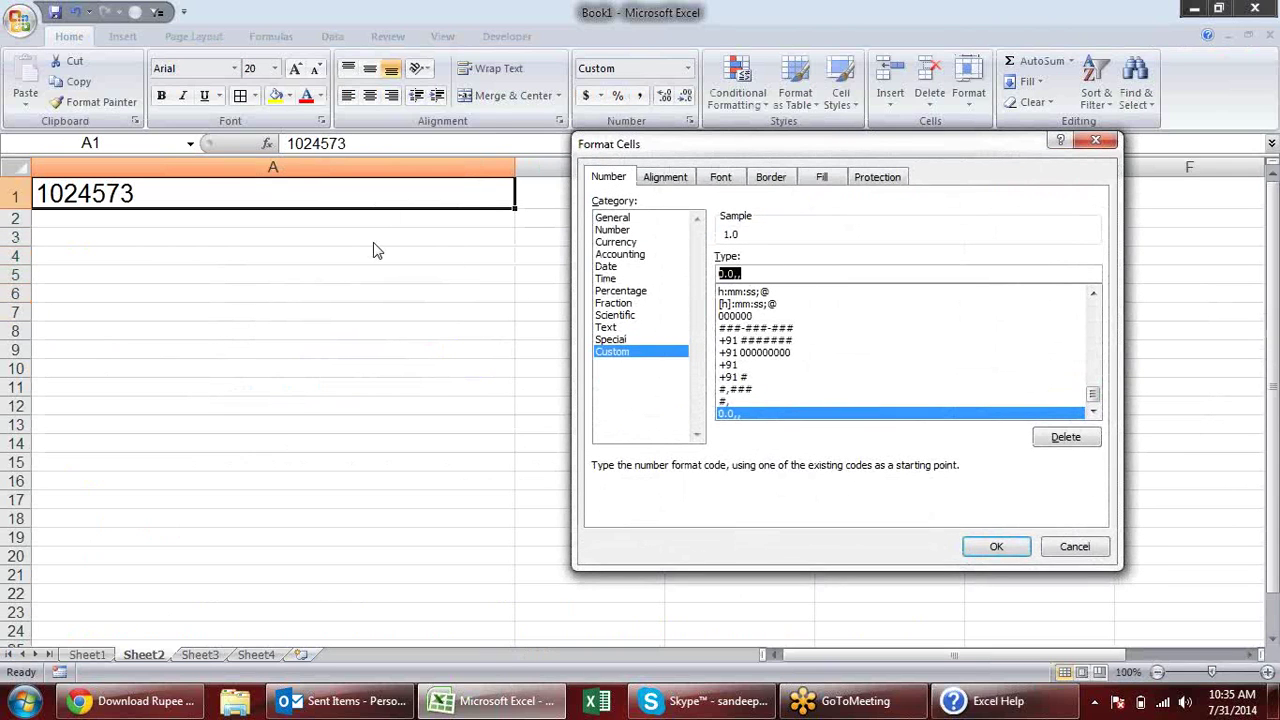
pyautogui.write('[red')
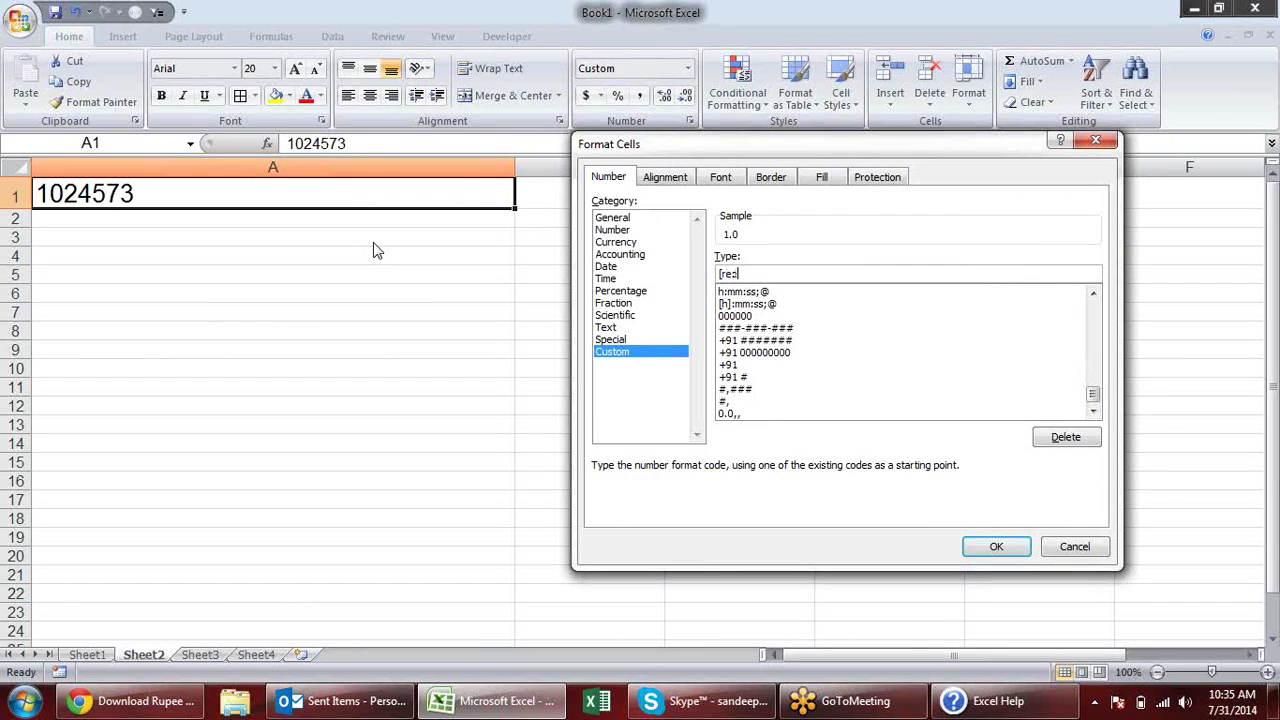
pyautogui.write(']')
pyautogui.press('Return')
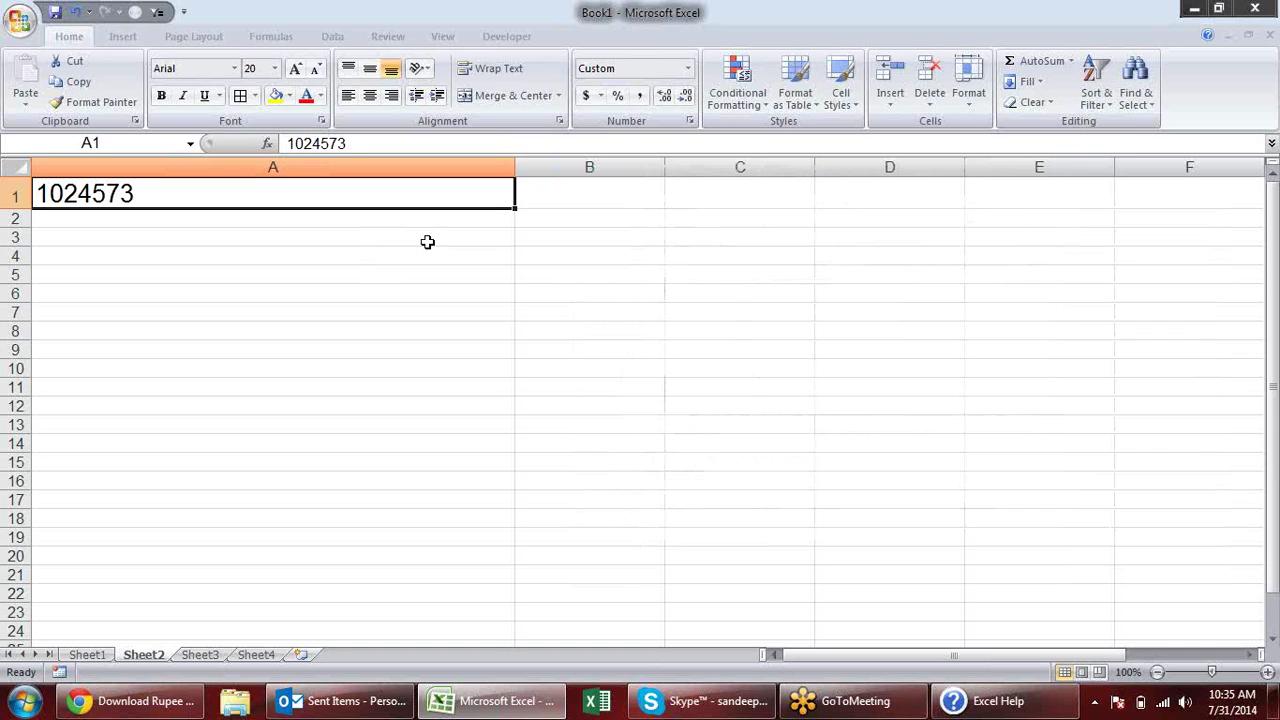
pyautogui.hotkey('ctrl', '1')
pyautogui.write('[Red]General')
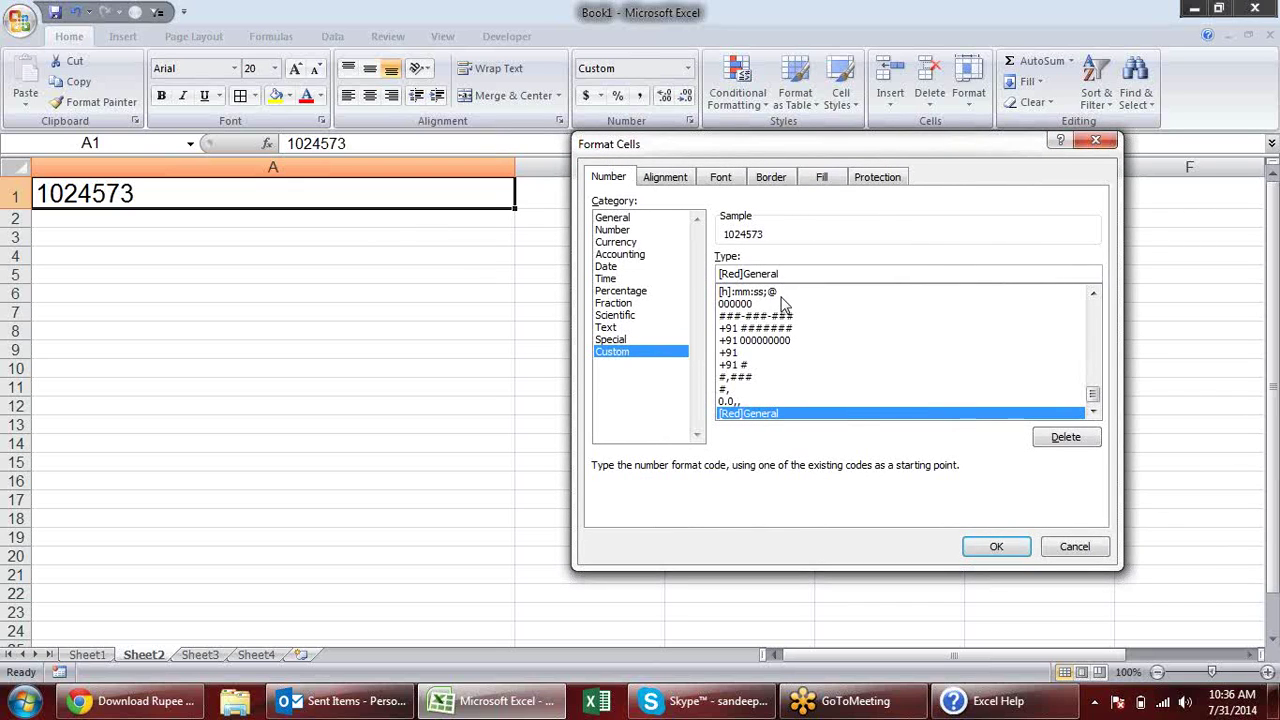
pyautogui.click(993, 548)
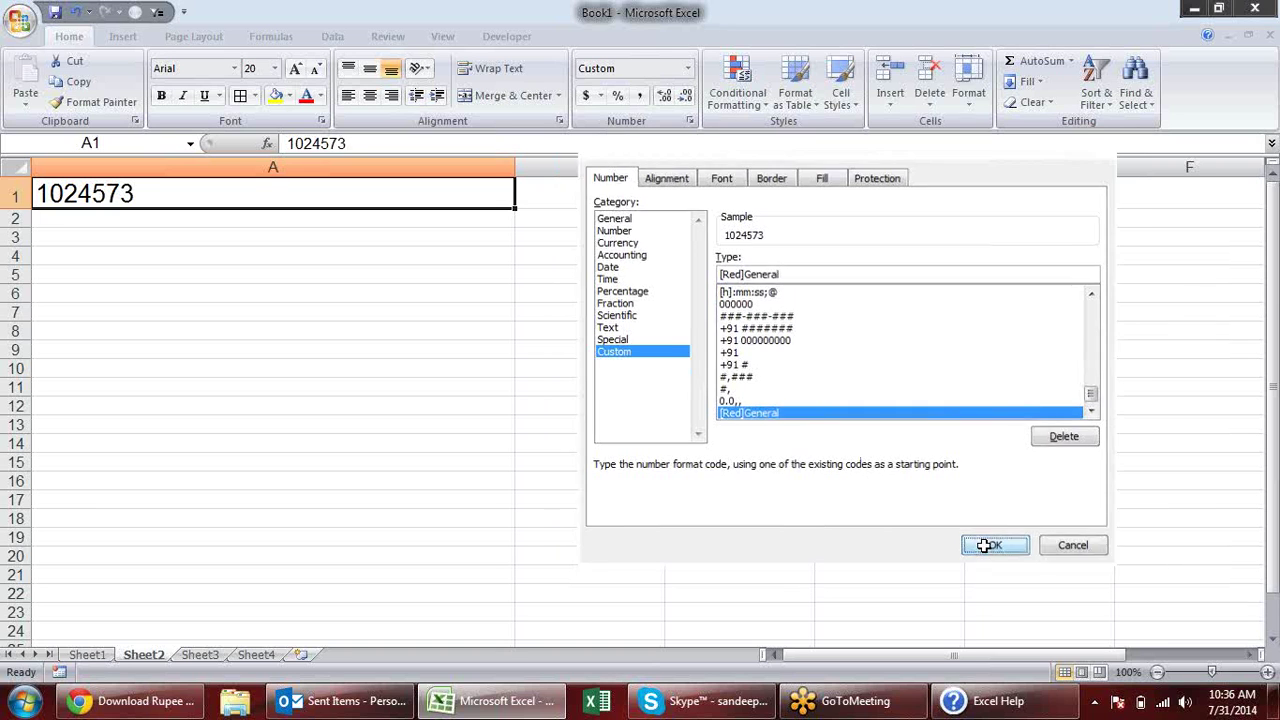
pyautogui.click(95, 655)
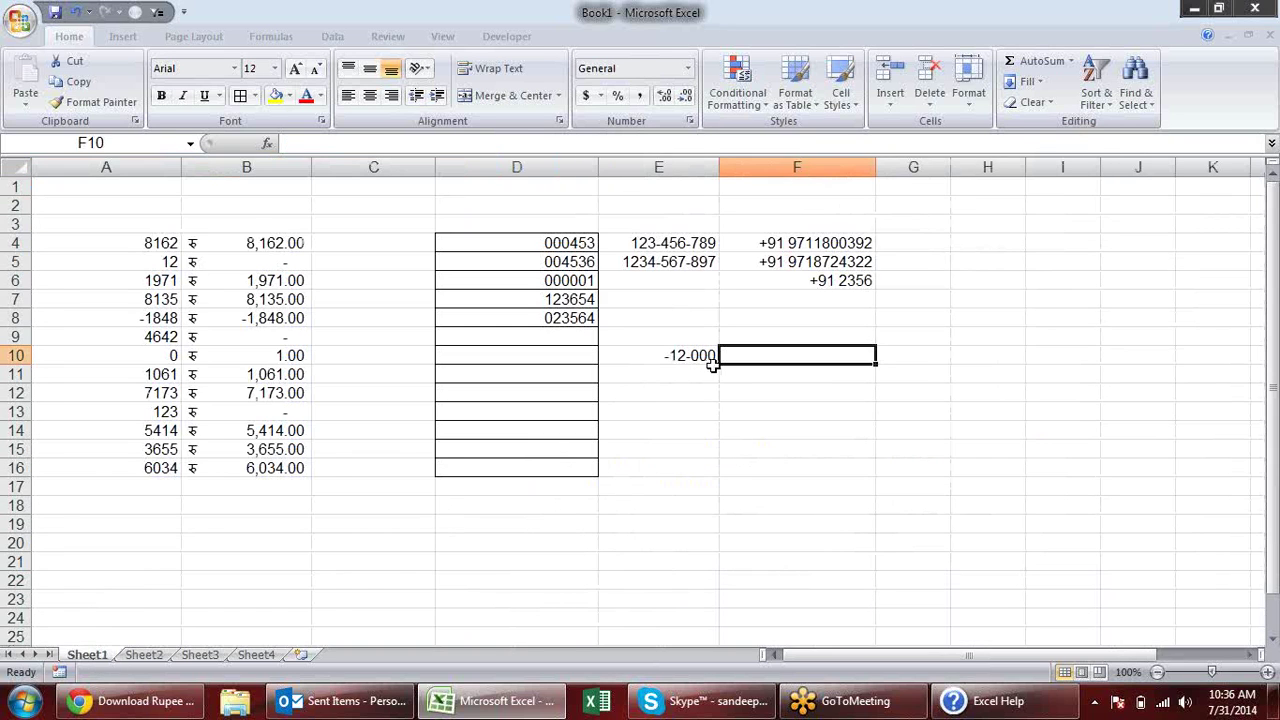
pyautogui.hotkey('alt', 'Tab')
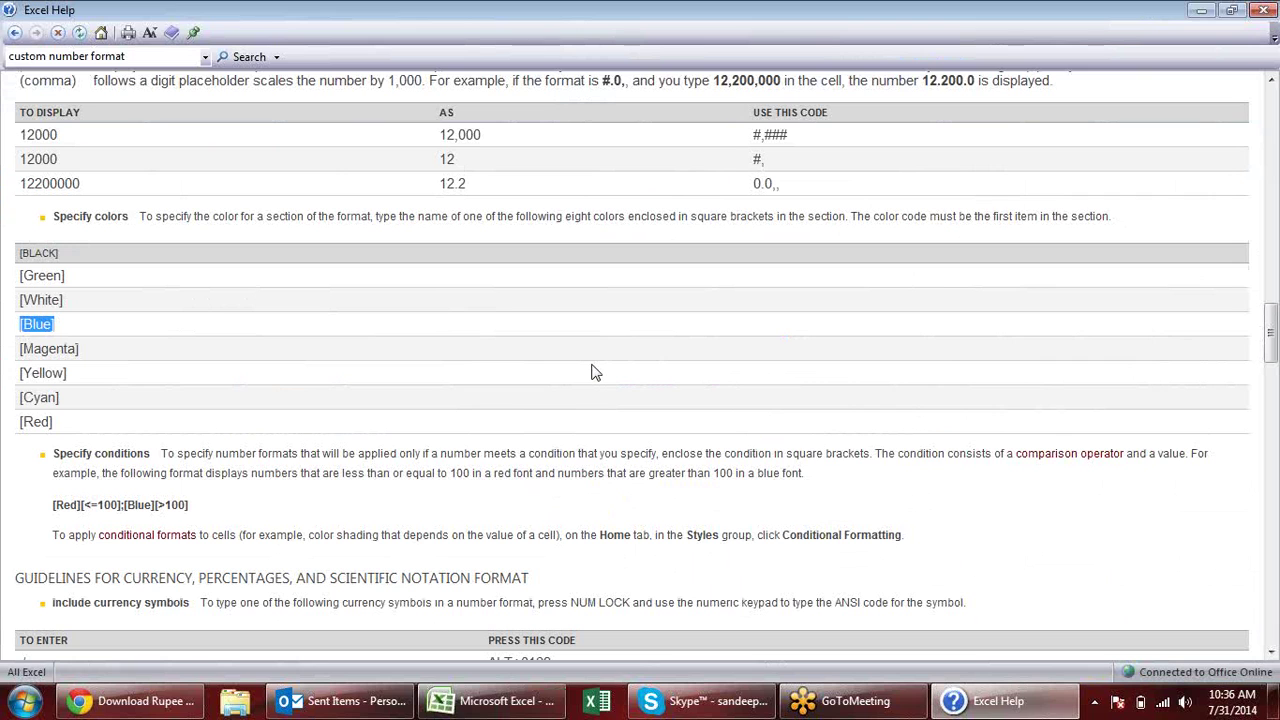
pyautogui.scroll(-2, 592, 372)
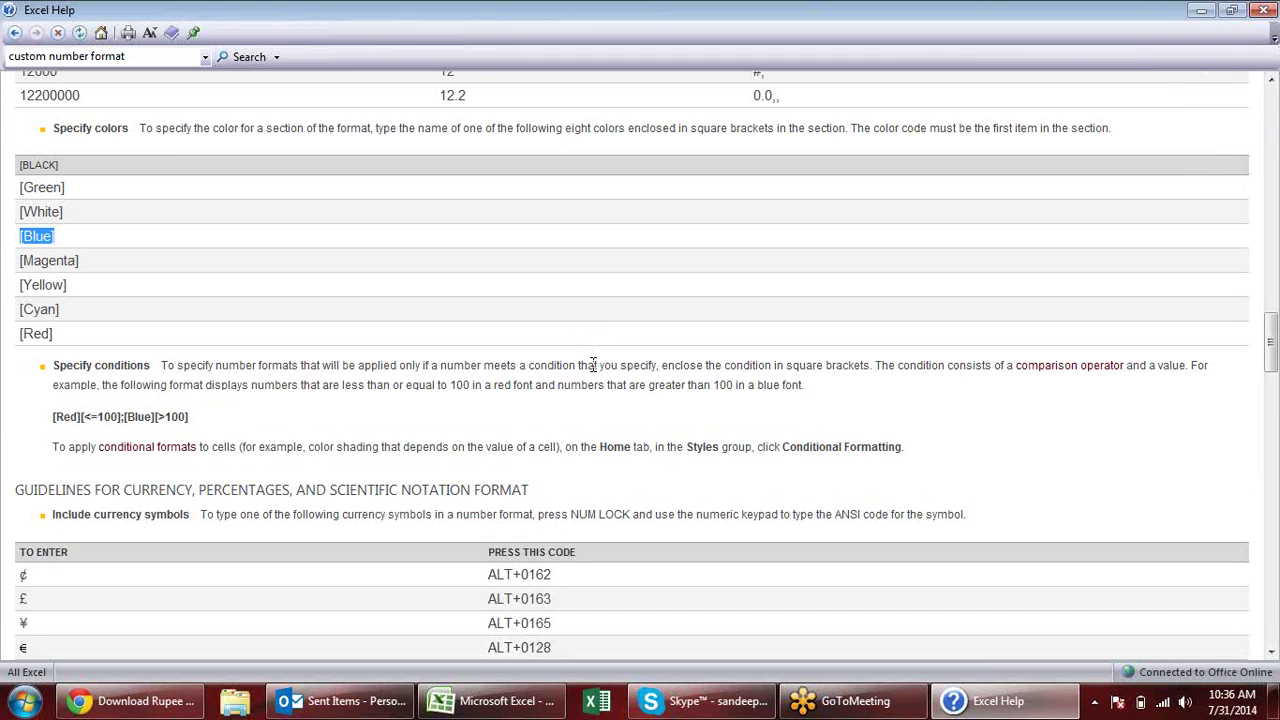
pyautogui.hotkey('alt', 'Tab')
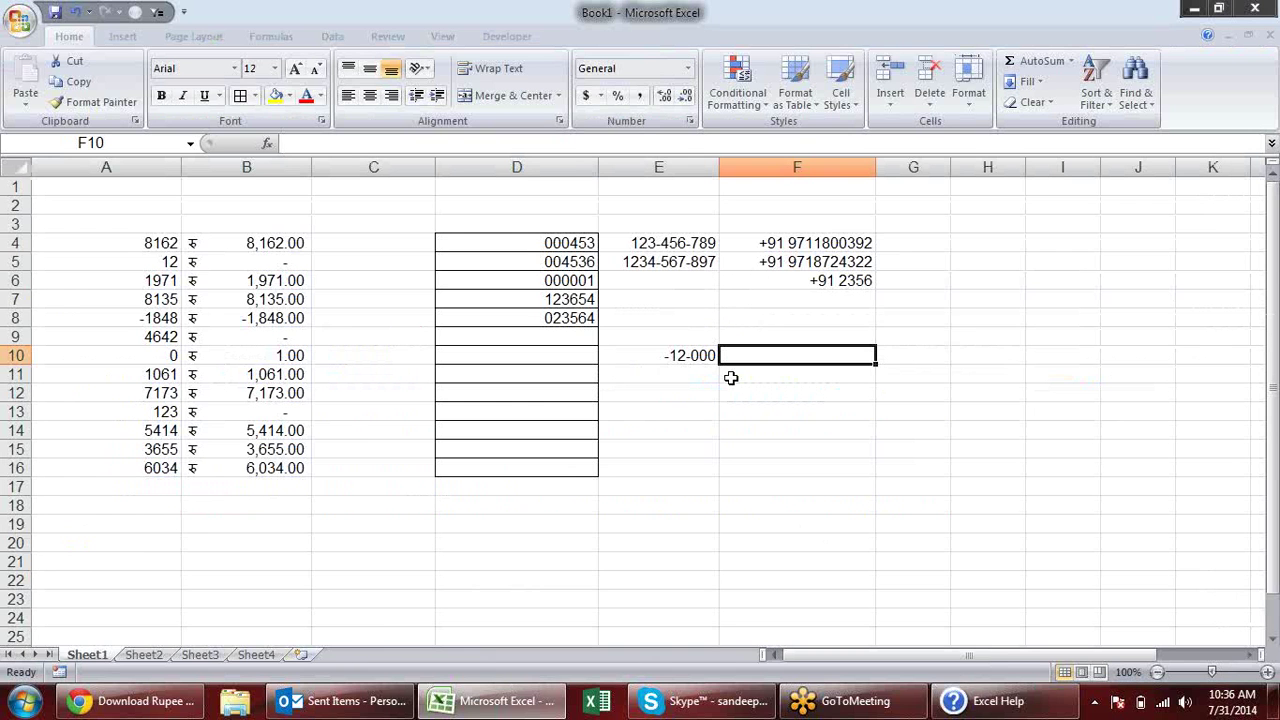
pyautogui.hotkey('alt', 'Tab')
pyautogui.hotkey('alt', 'Tab')
pyautogui.moveTo(280, 285); pyautogui.dragTo(276, 408)
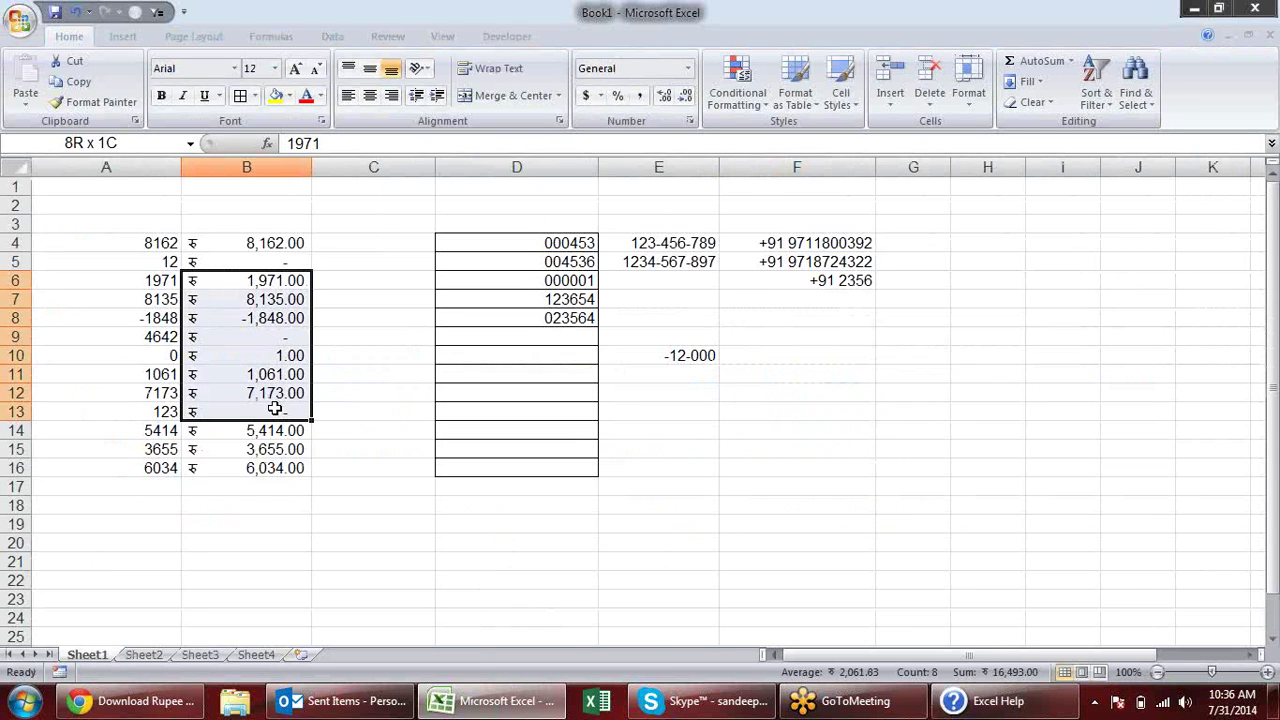
pyautogui.hotkey('ctrl', '1')
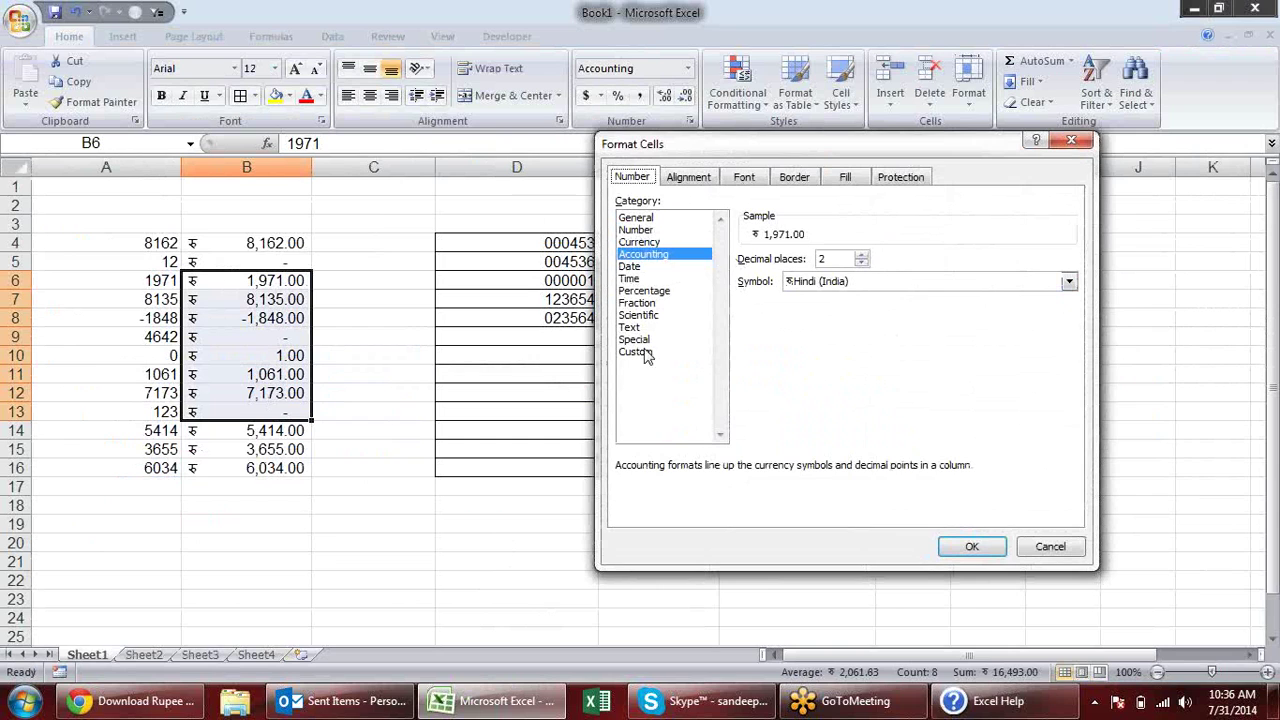
pyautogui.click(664, 352)
pyautogui.doubleClick(905, 273)
pyautogui.click(905, 273)
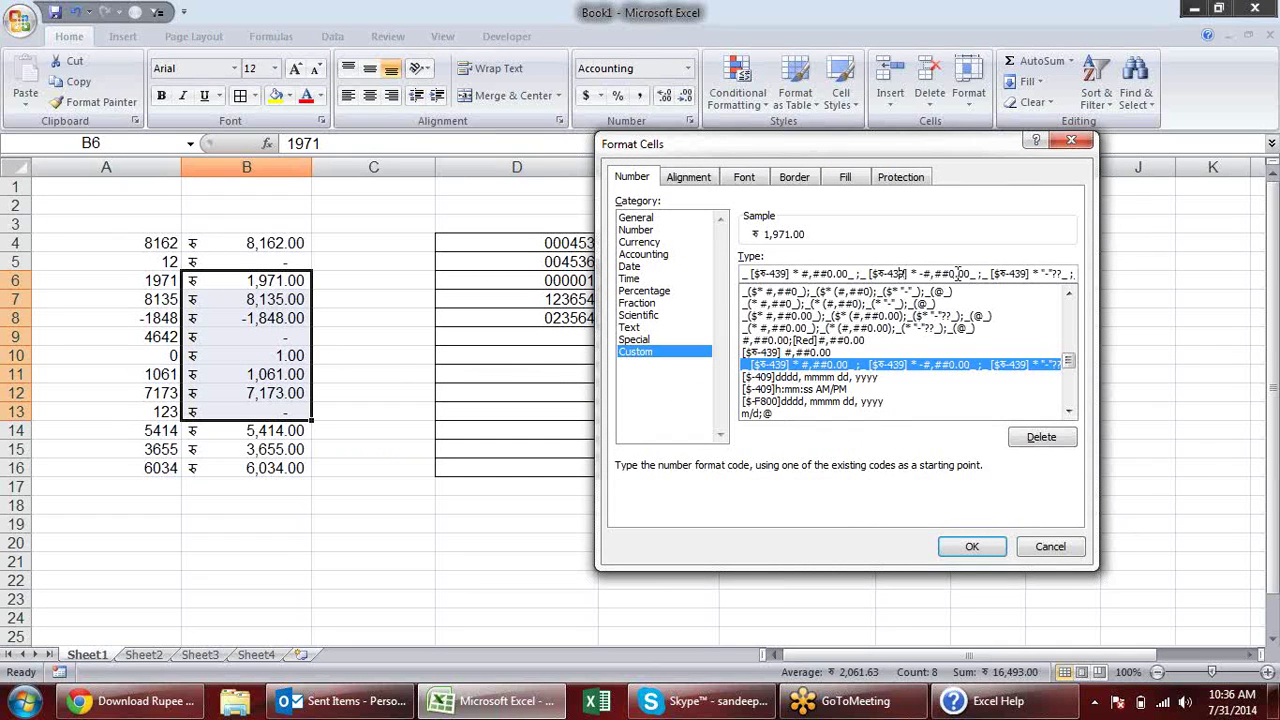
pyautogui.click(1073, 273)
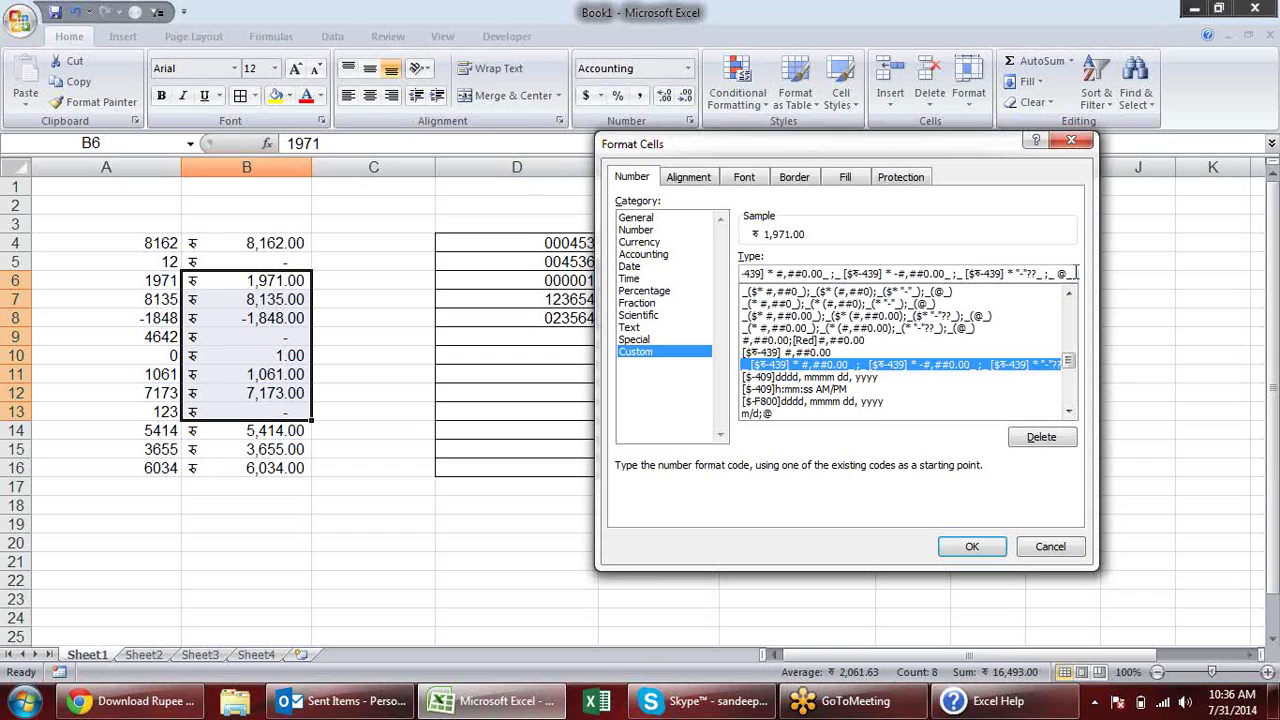
pyautogui.moveTo(1073, 273); pyautogui.dragTo(378, 272)
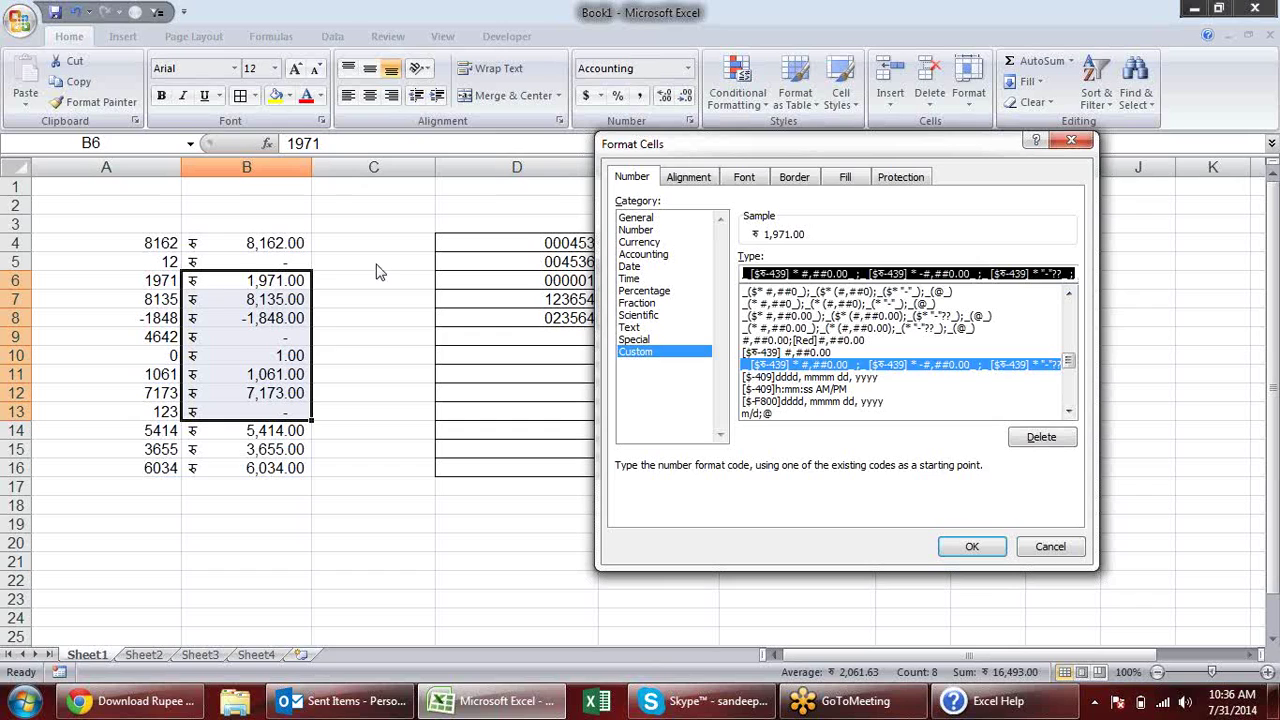
pyautogui.press('Delete')
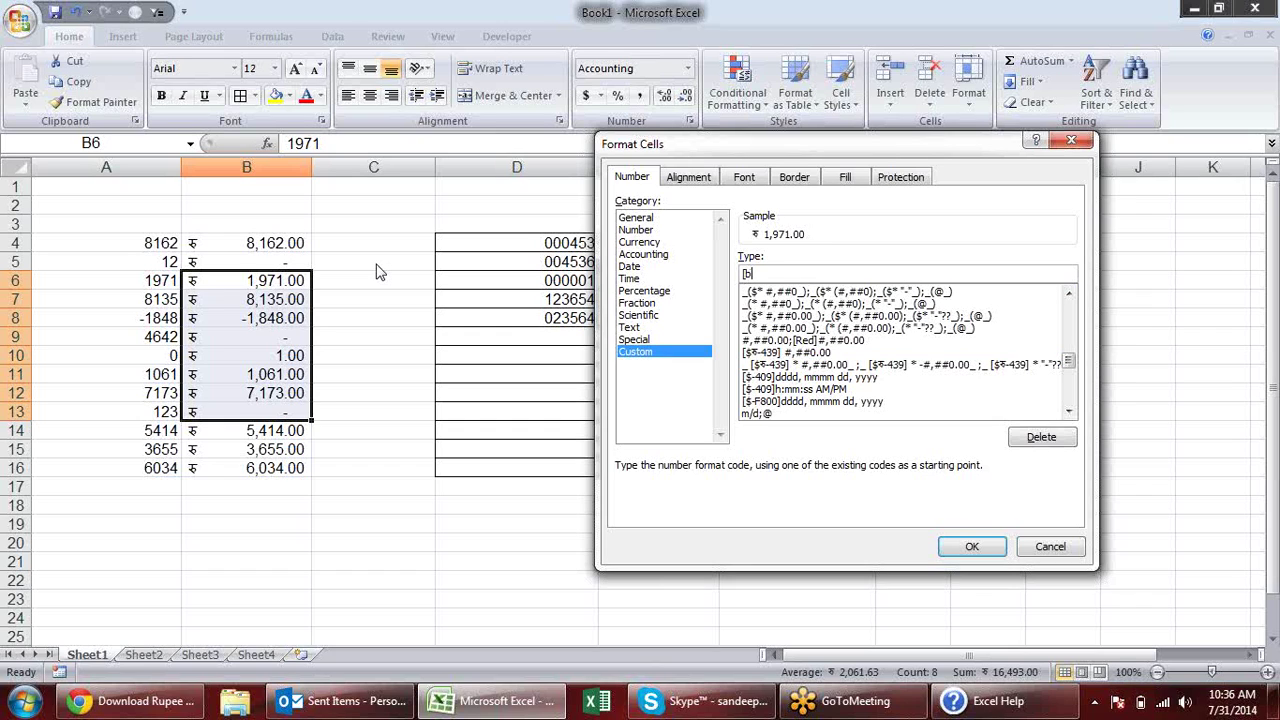
pyautogui.write('[blue')
pyautogui.write(']')
pyautogui.press('Return')
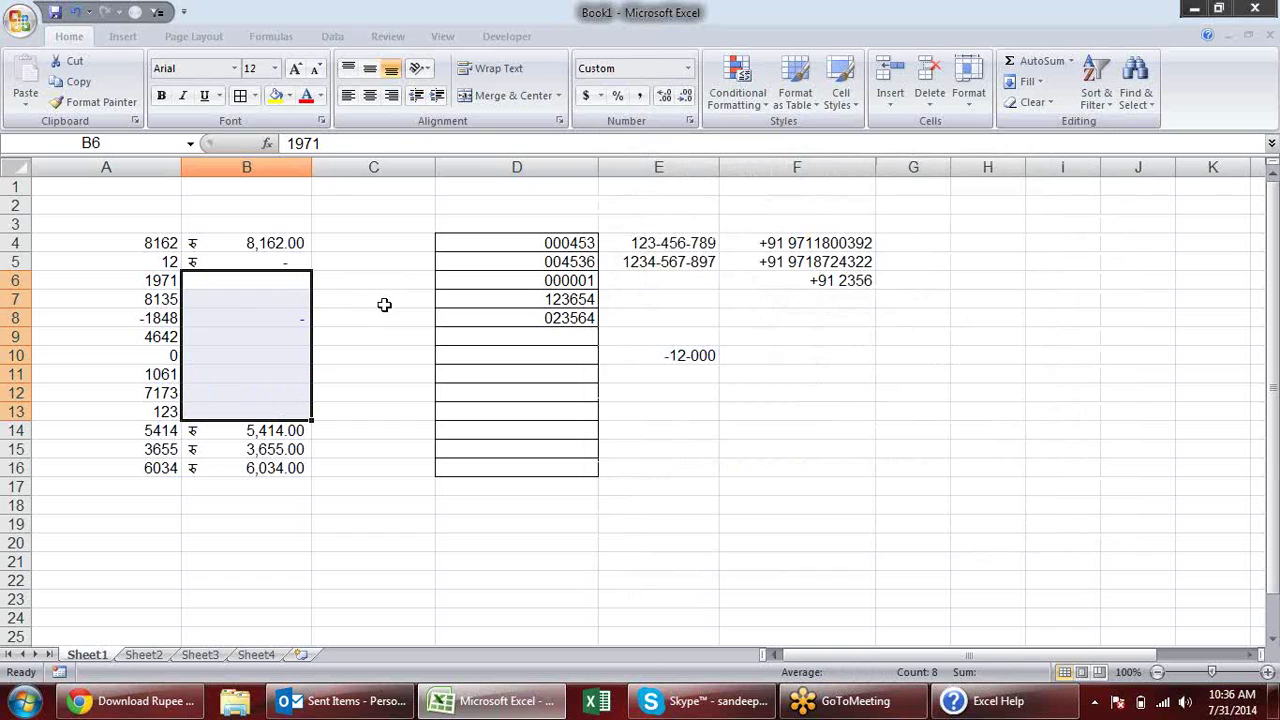
pyautogui.hotkey('ctrl', '1')
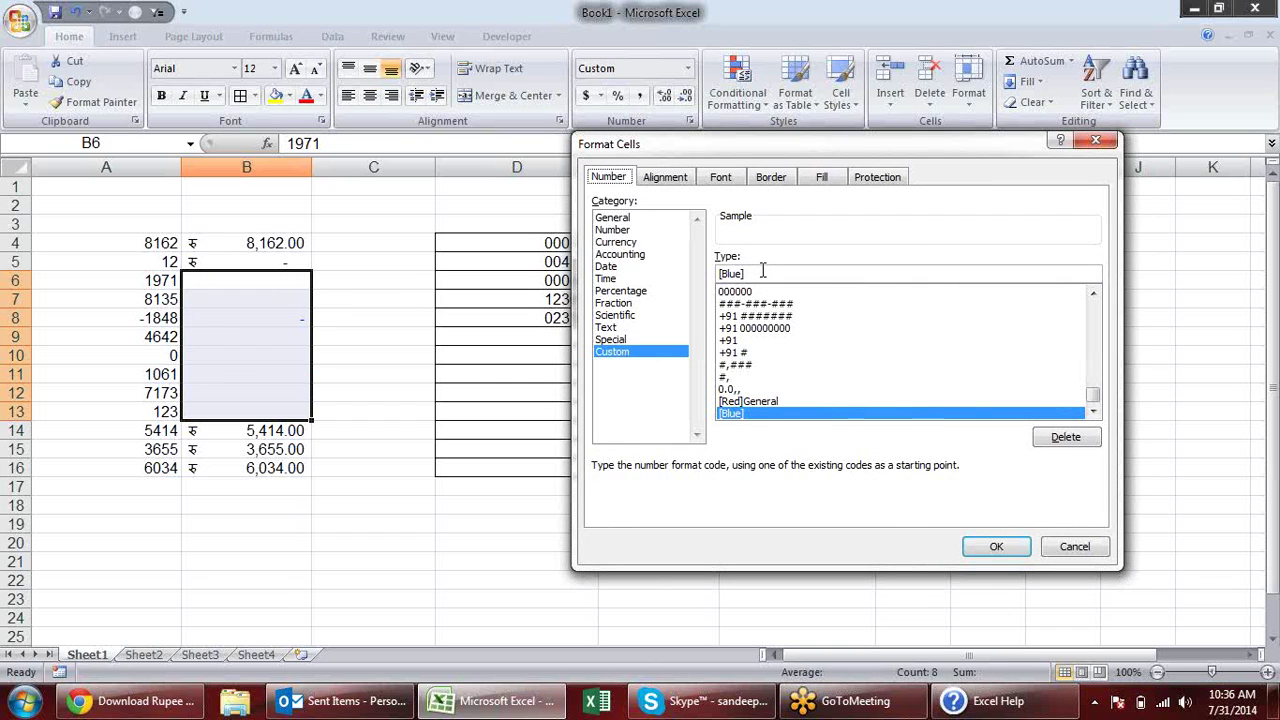
pyautogui.moveTo(762, 271); pyautogui.dragTo(716, 273)
pyautogui.write('[red')
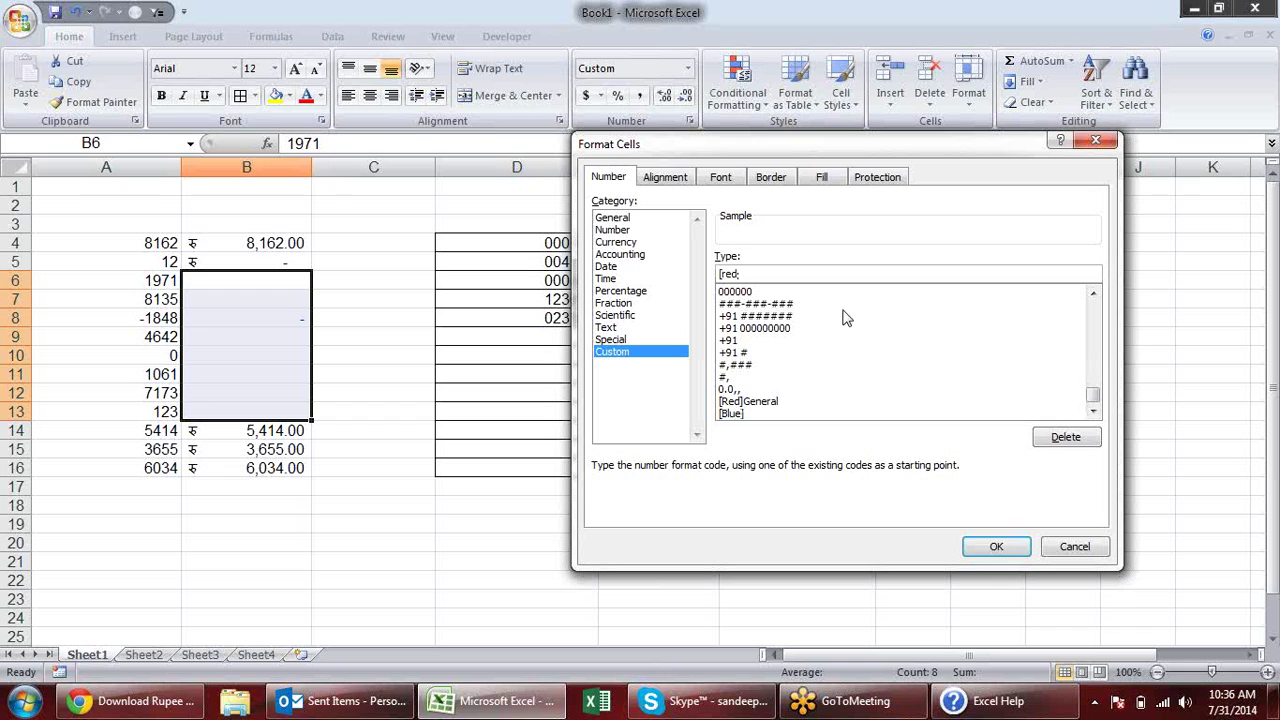
pyautogui.write(']')
pyautogui.press('Return')
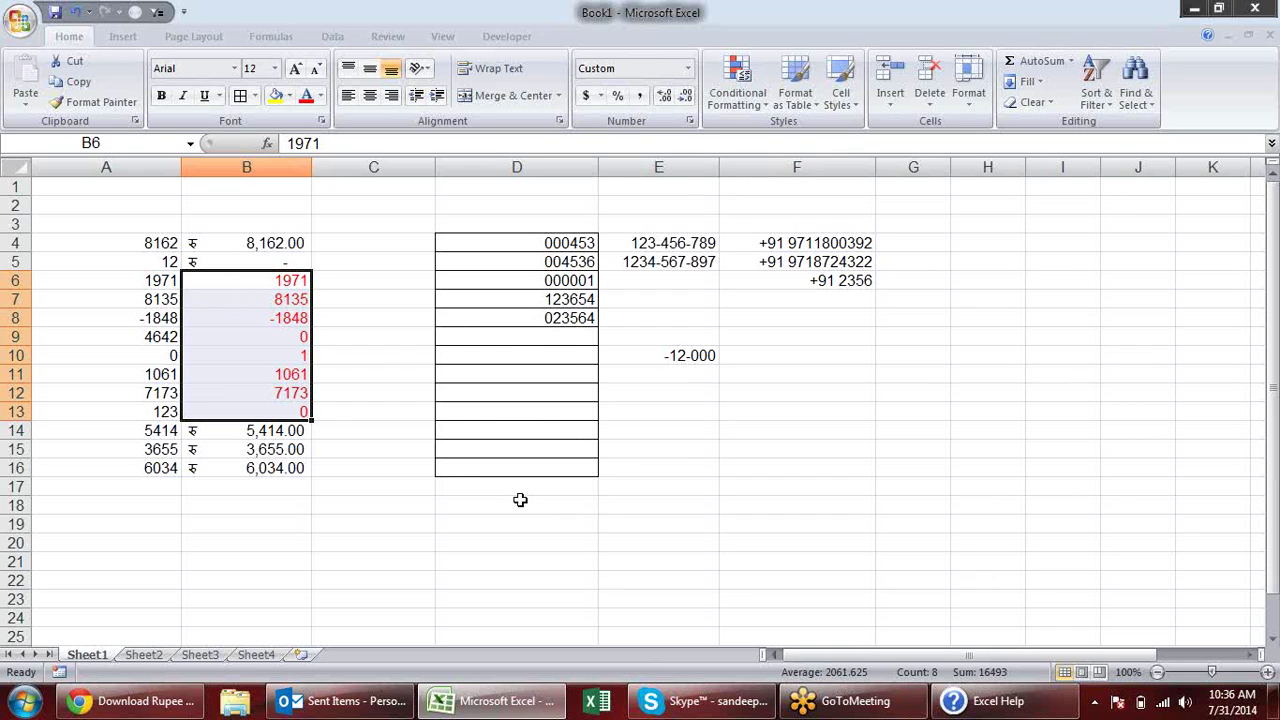
pyautogui.hotkey('ctrl', '1')
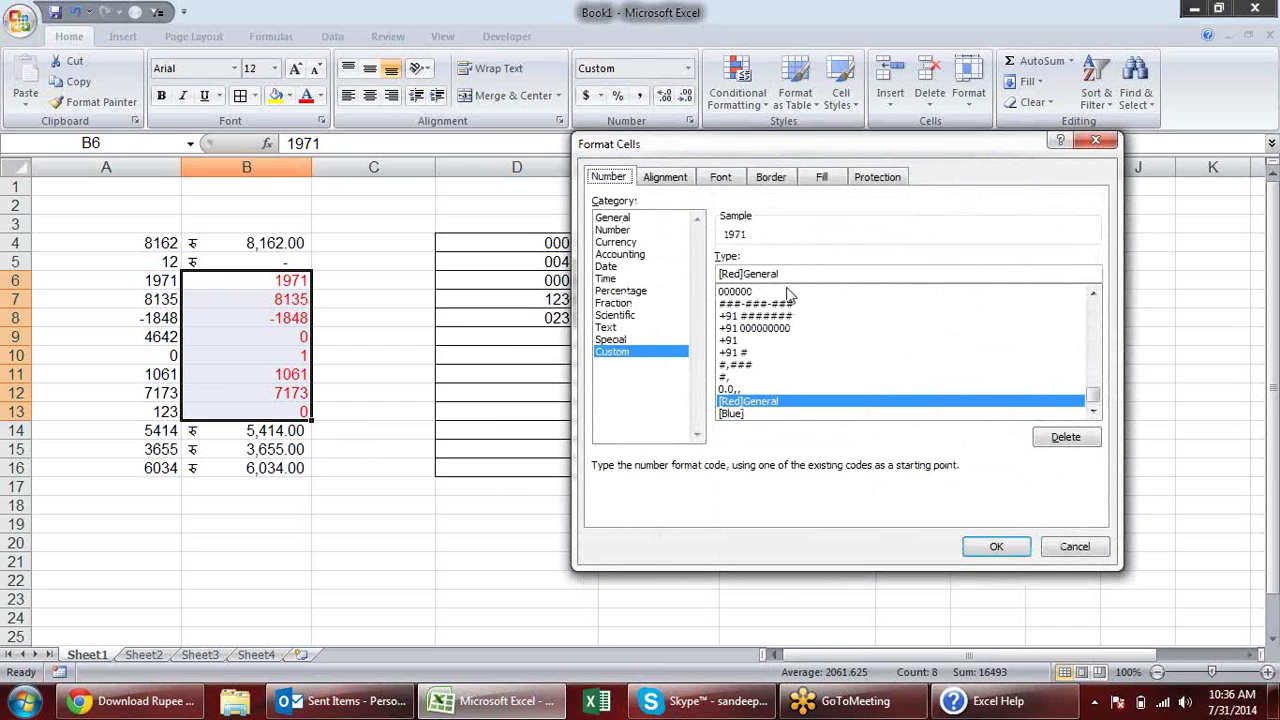
pyautogui.click(741, 272)
pyautogui.press('BackSpace')
pyautogui.press('BackSpace')
pyautogui.press('BackSpace')
pyautogui.write('blue')
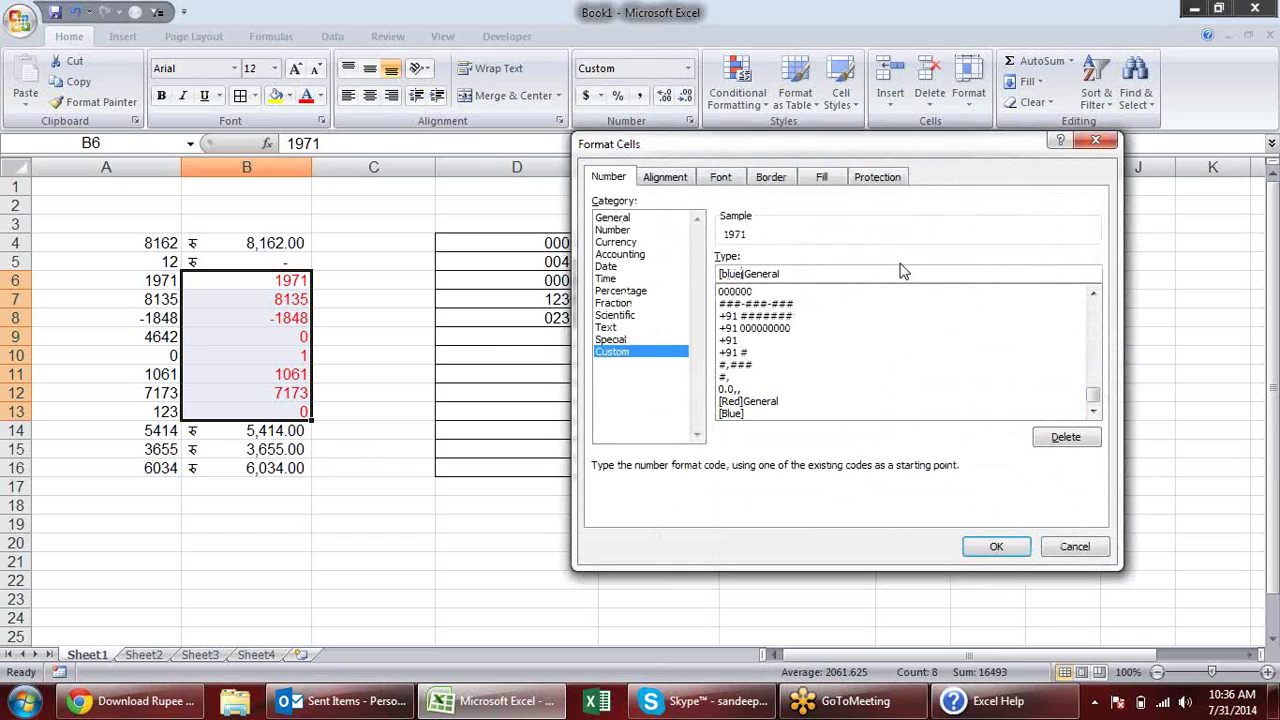
pyautogui.press('Return')
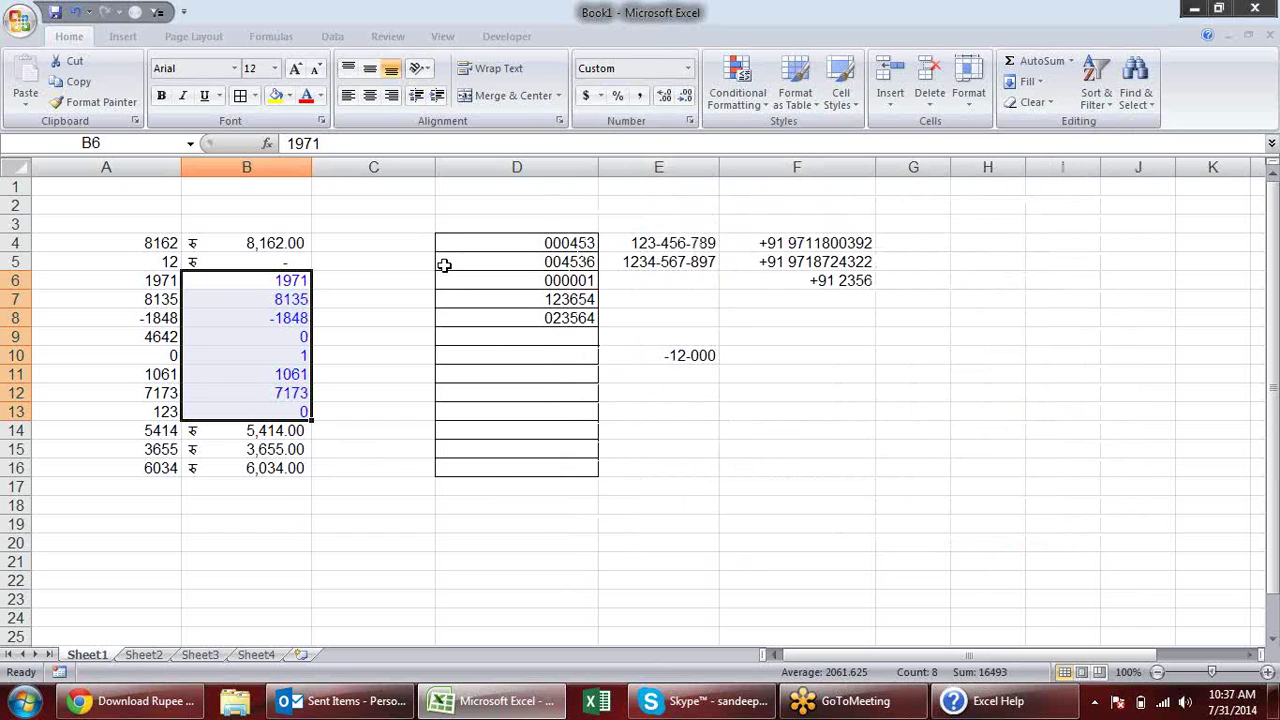
pyautogui.click(729, 506)
pyautogui.click(304, 298)
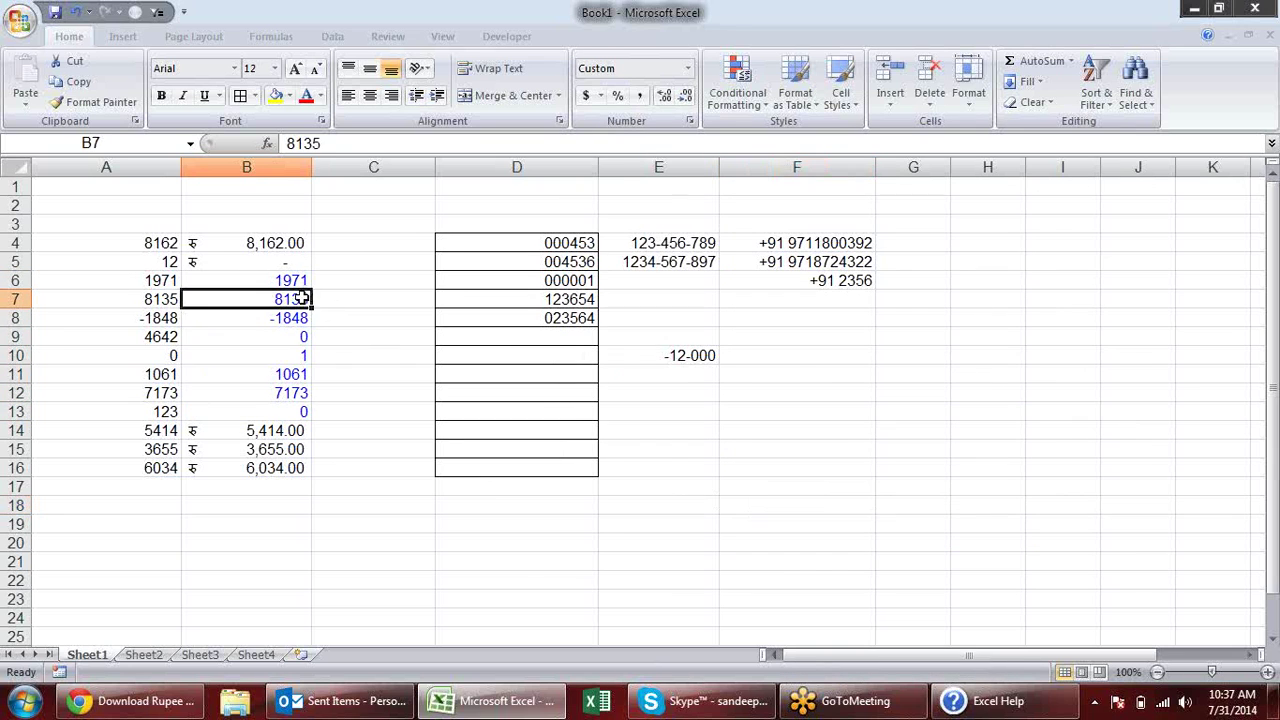
pyautogui.hotkey('alt', 'Tab')
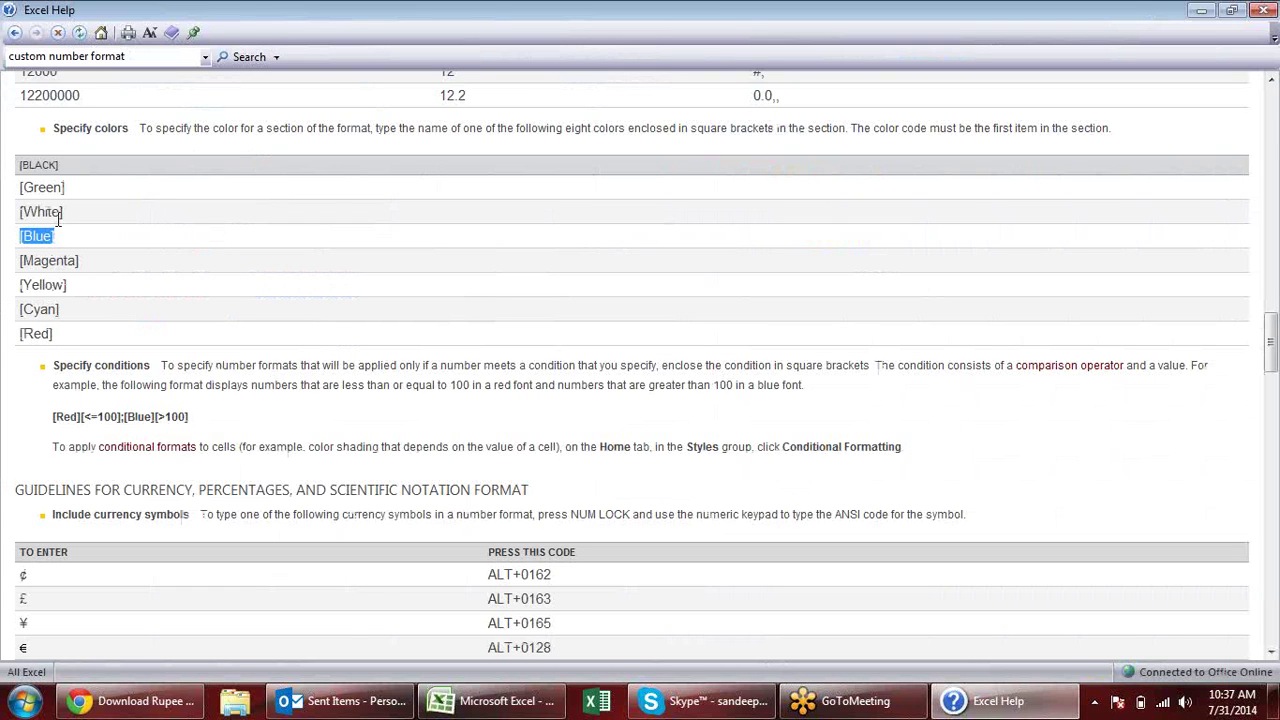
pyautogui.scroll(-4, 351, 574)
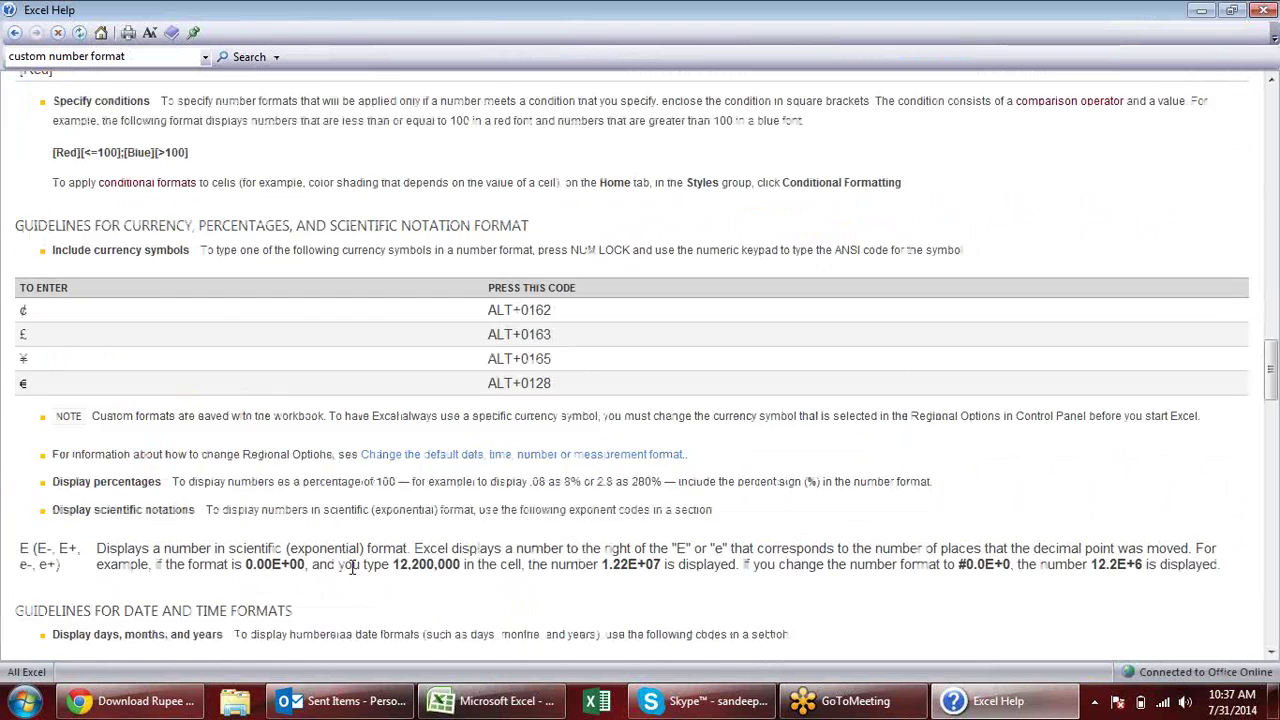
pyautogui.scroll(-1, 330, 560)
pyautogui.scroll(1, 431, 514)
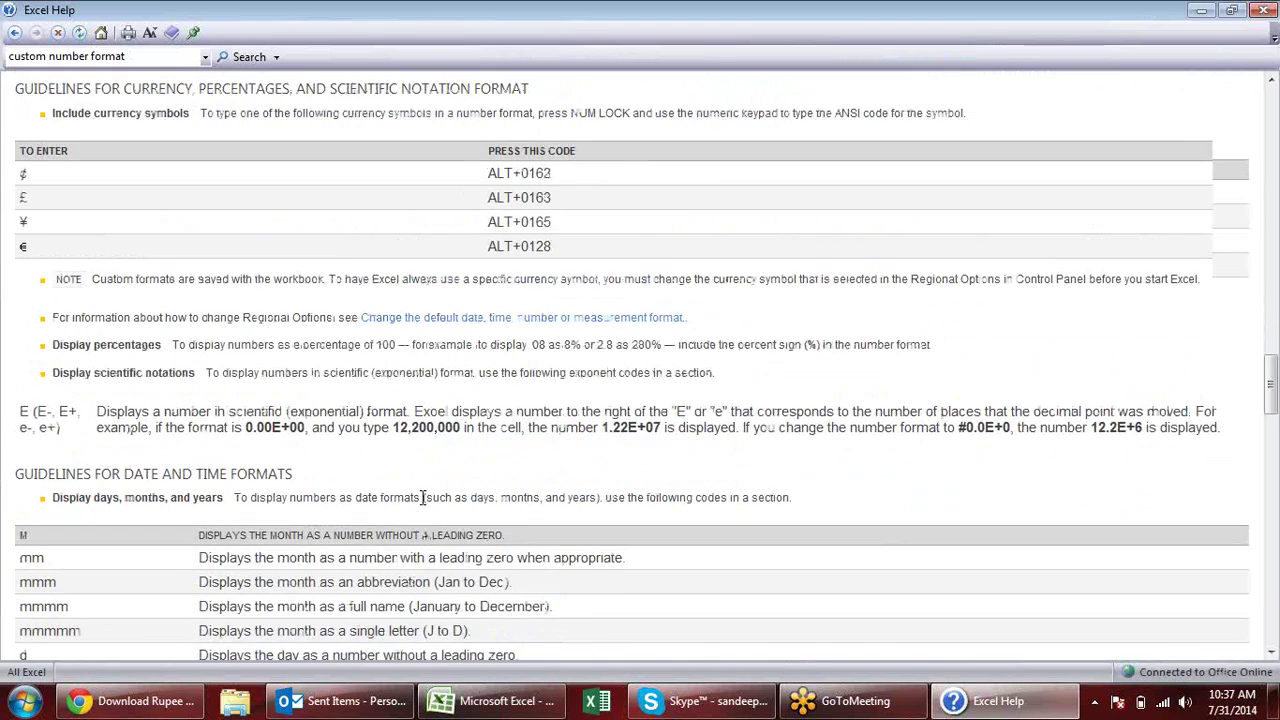
pyautogui.hotkey('alt', 'Tab')
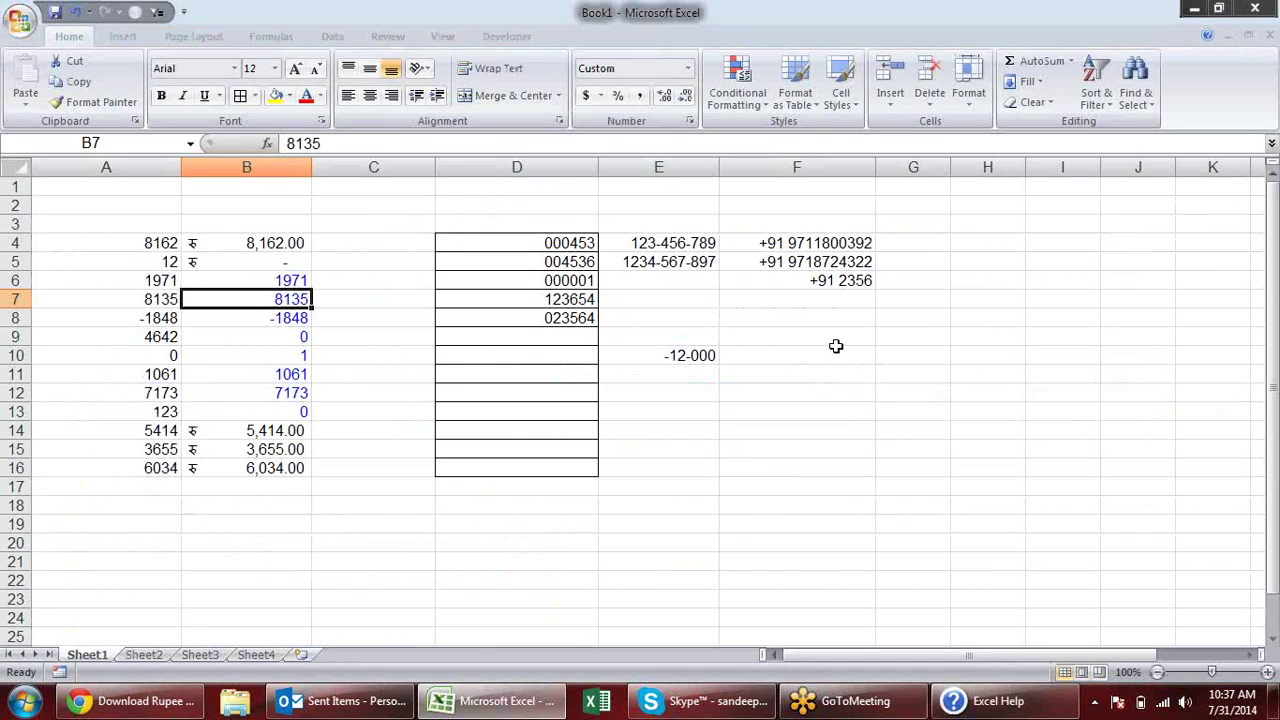
# Enter 99 in F10 and 105 in F11.
pyautogui.click(836, 356)
pyautogui.write('99')
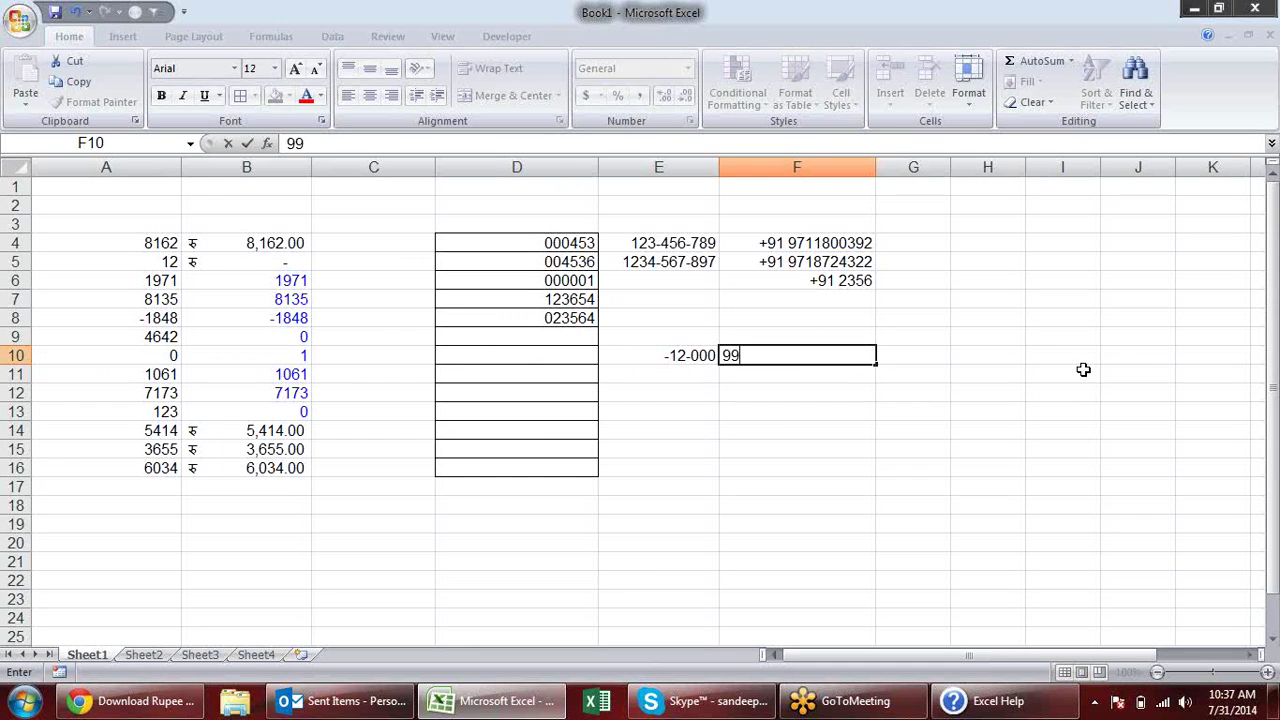
pyautogui.press('Return')
pyautogui.write('105')
pyautogui.press('Return')
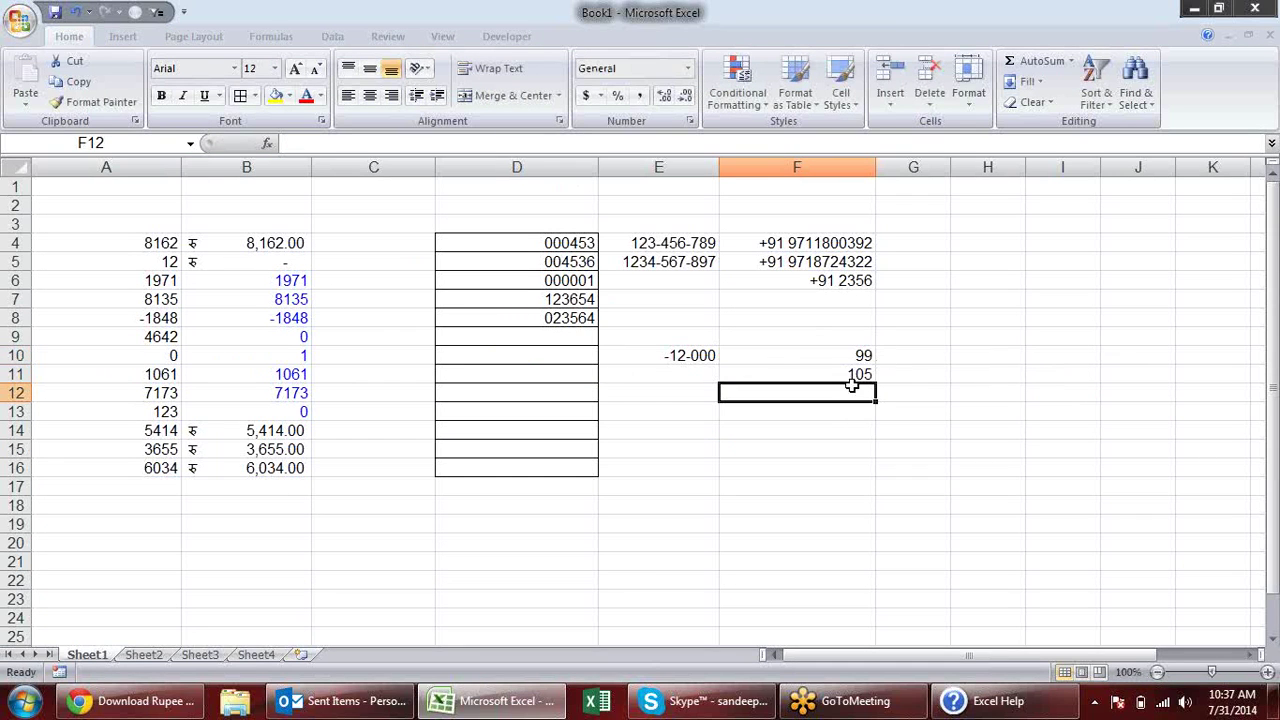
# Format F10:F11 with [Green][>100]General;[Red][<100]General so 105 is green and 99 red.
pyautogui.moveTo(857, 357)
pyautogui.mouseDown()
pyautogui.moveTo(848, 392)
pyautogui.moveTo(860, 374)
pyautogui.mouseUp()
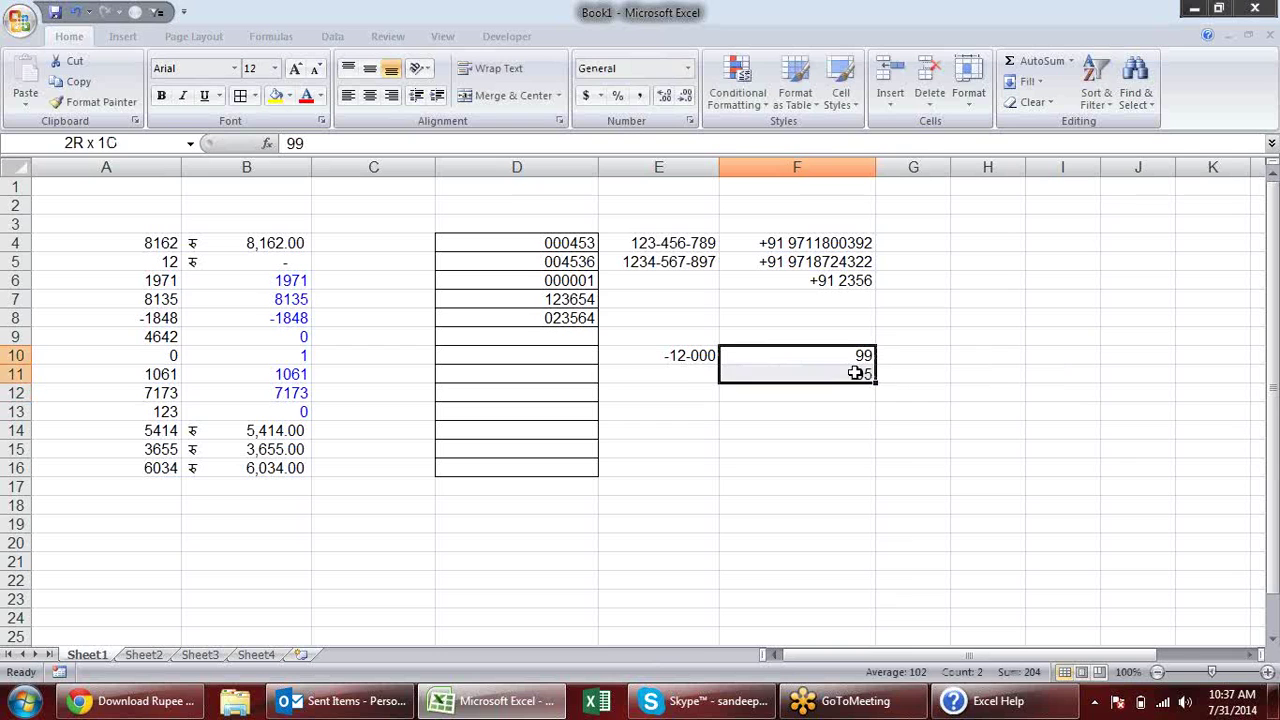
pyautogui.hotkey('ctrl', '1')
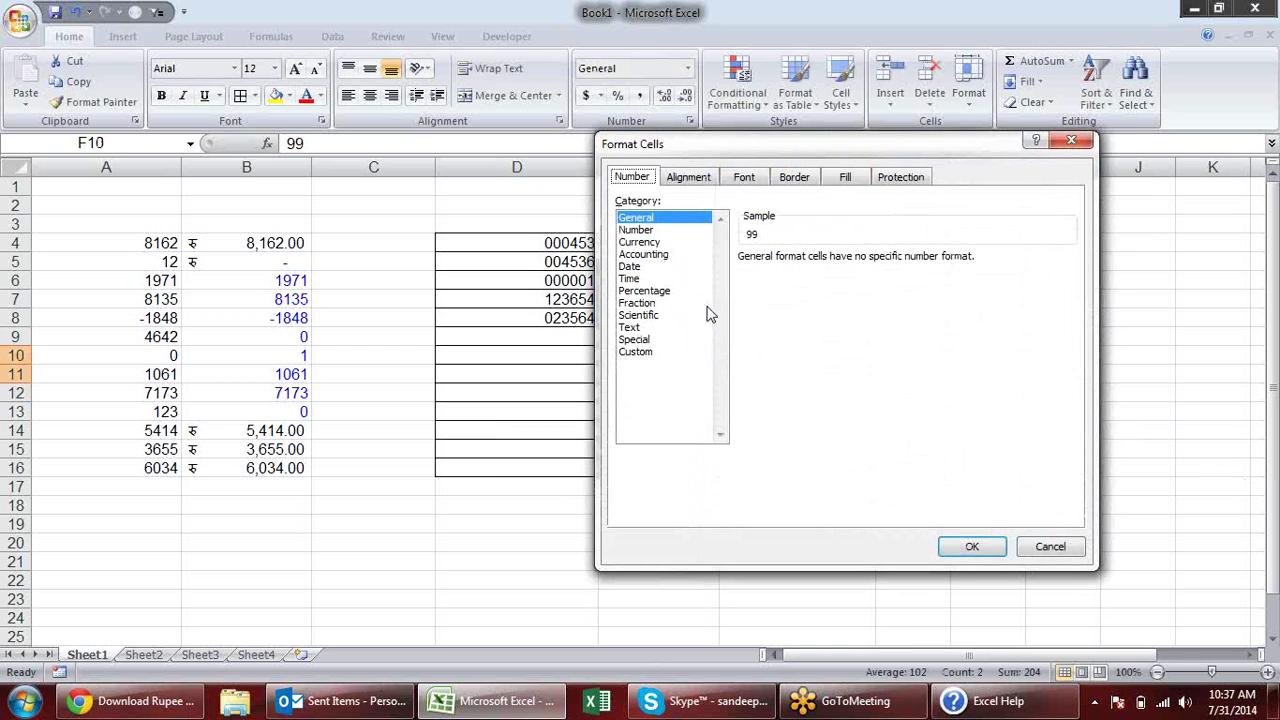
pyautogui.click(676, 352)
pyautogui.moveTo(799, 160); pyautogui.dragTo(363, 185)
pyautogui.doubleClick(322, 292)
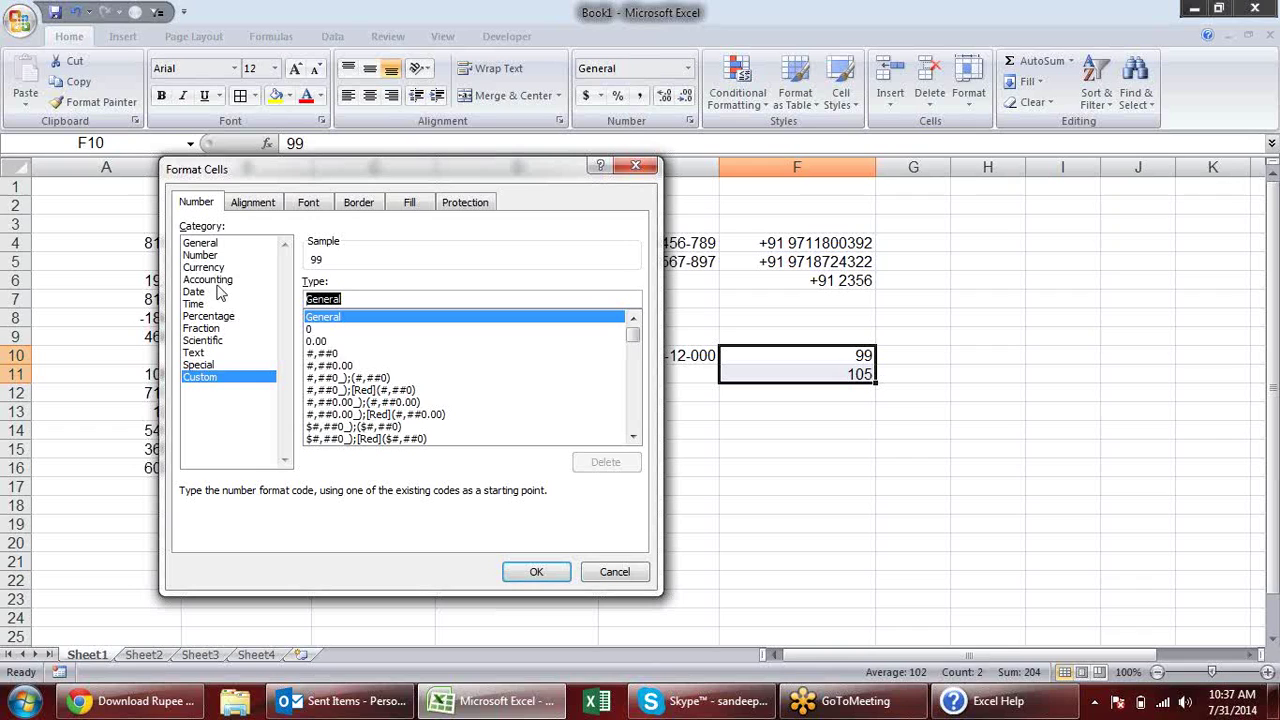
pyautogui.write('[>100')
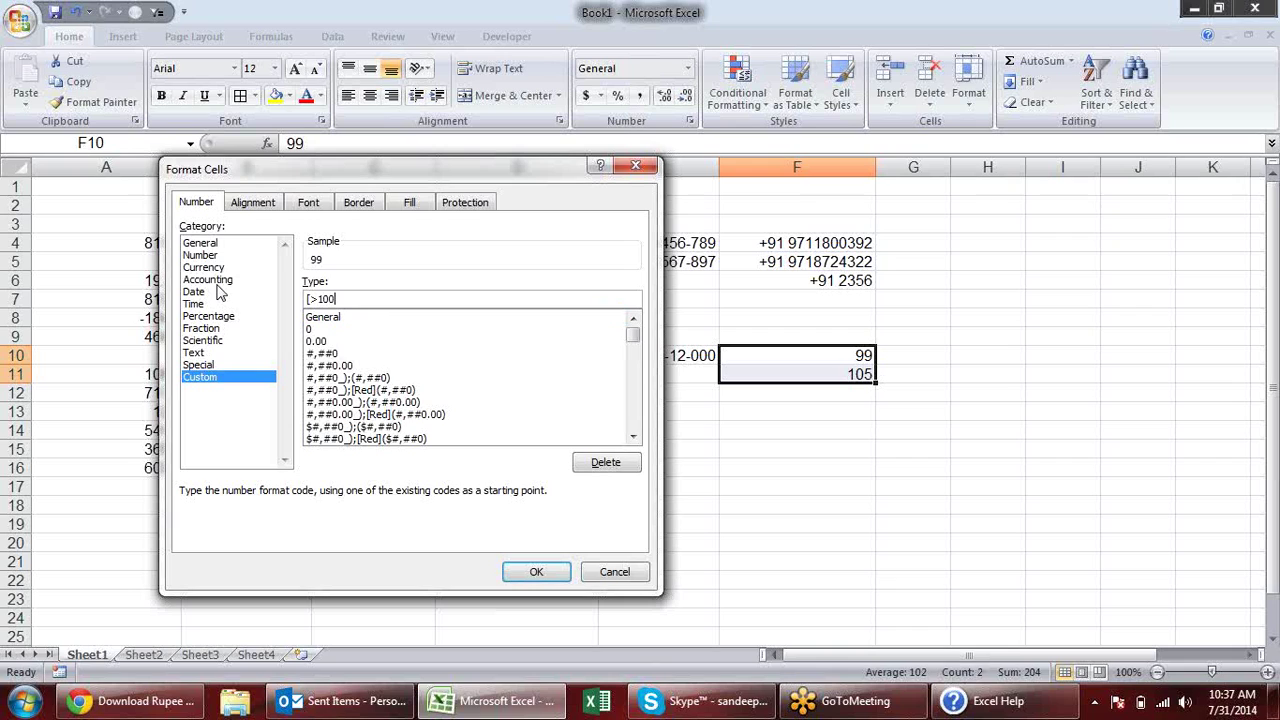
pyautogui.write('][green')
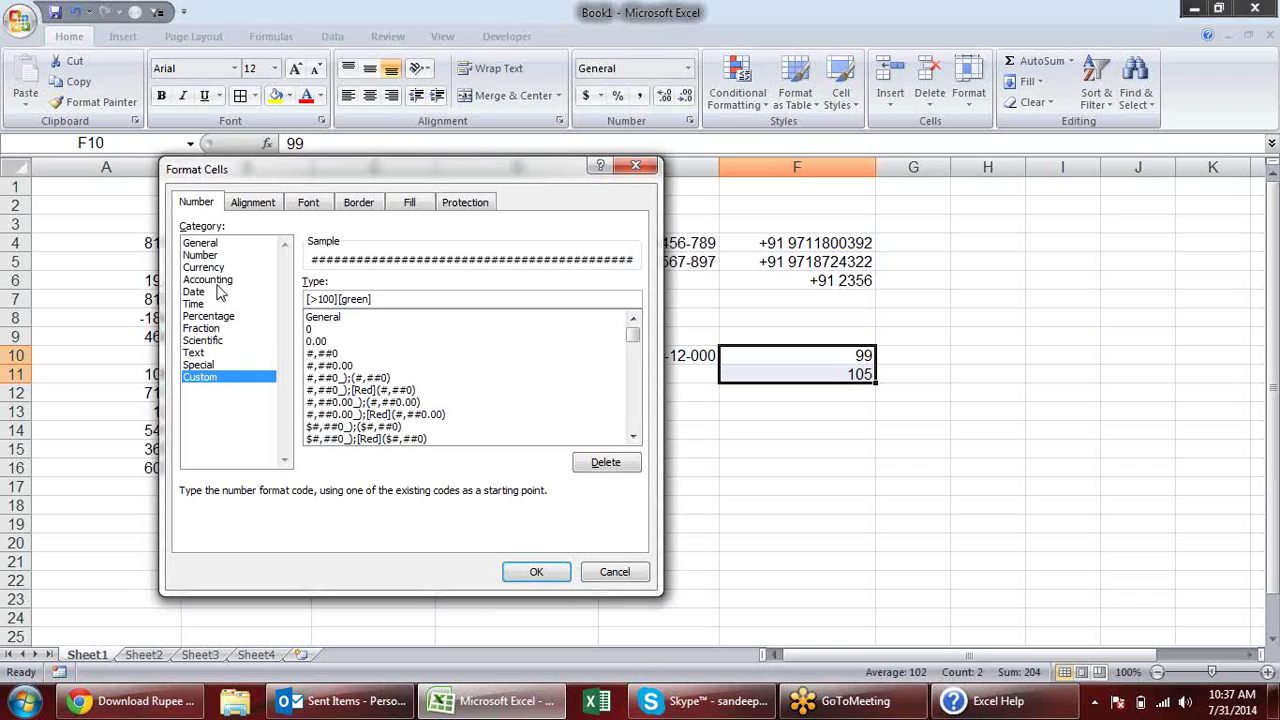
pyautogui.write(';[<100][red')
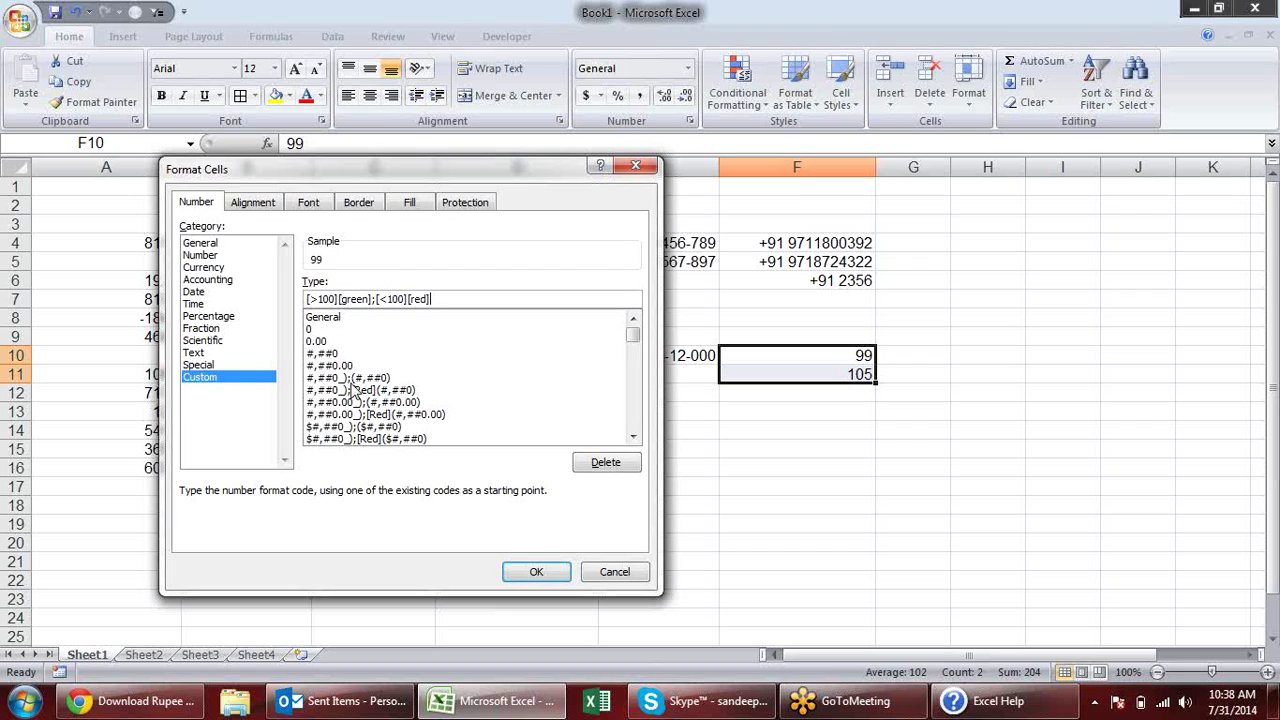
pyautogui.click(536, 571)
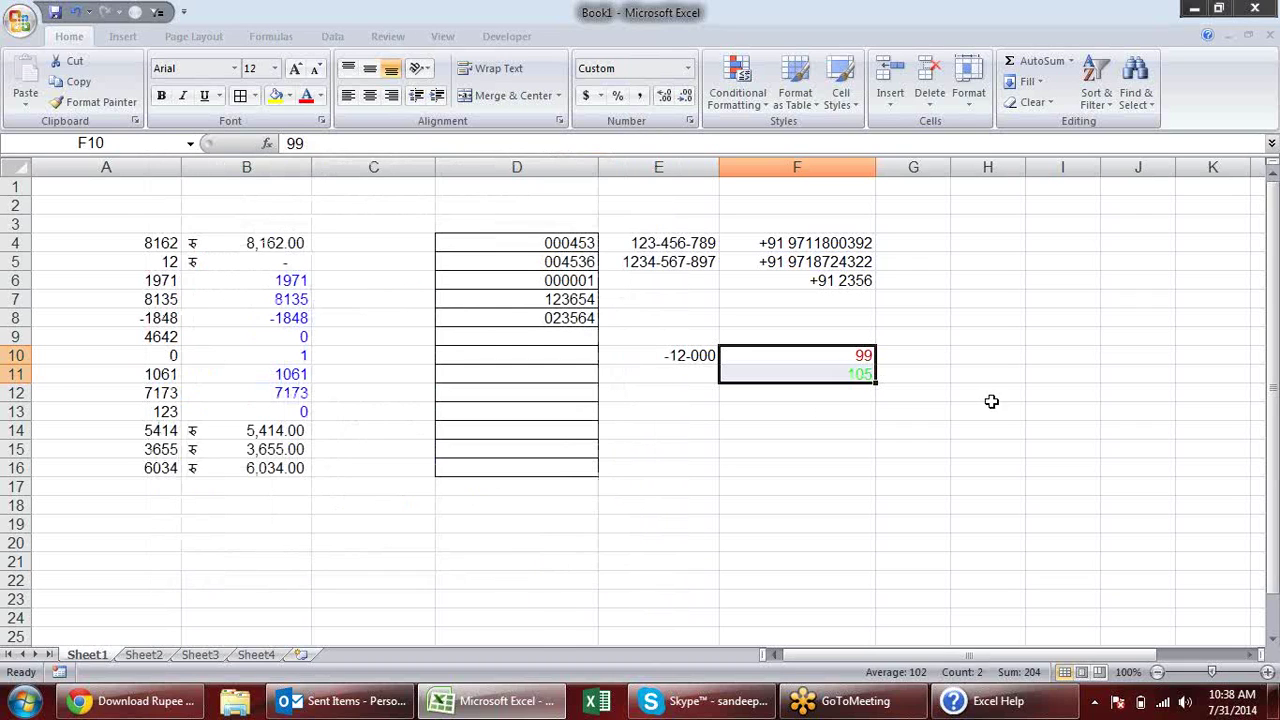
# Check the F10 and F11 values and review their custom format code.
pyautogui.click(988, 396)
pyautogui.click(862, 380)
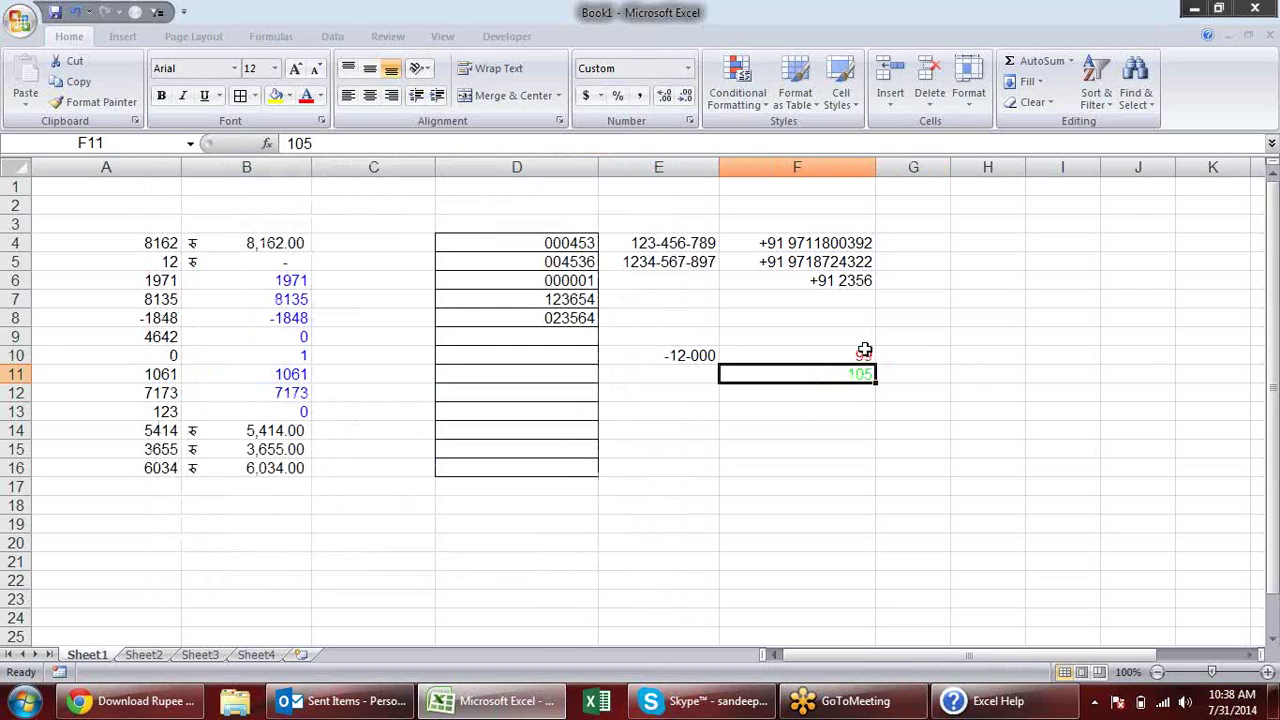
pyautogui.click(866, 354)
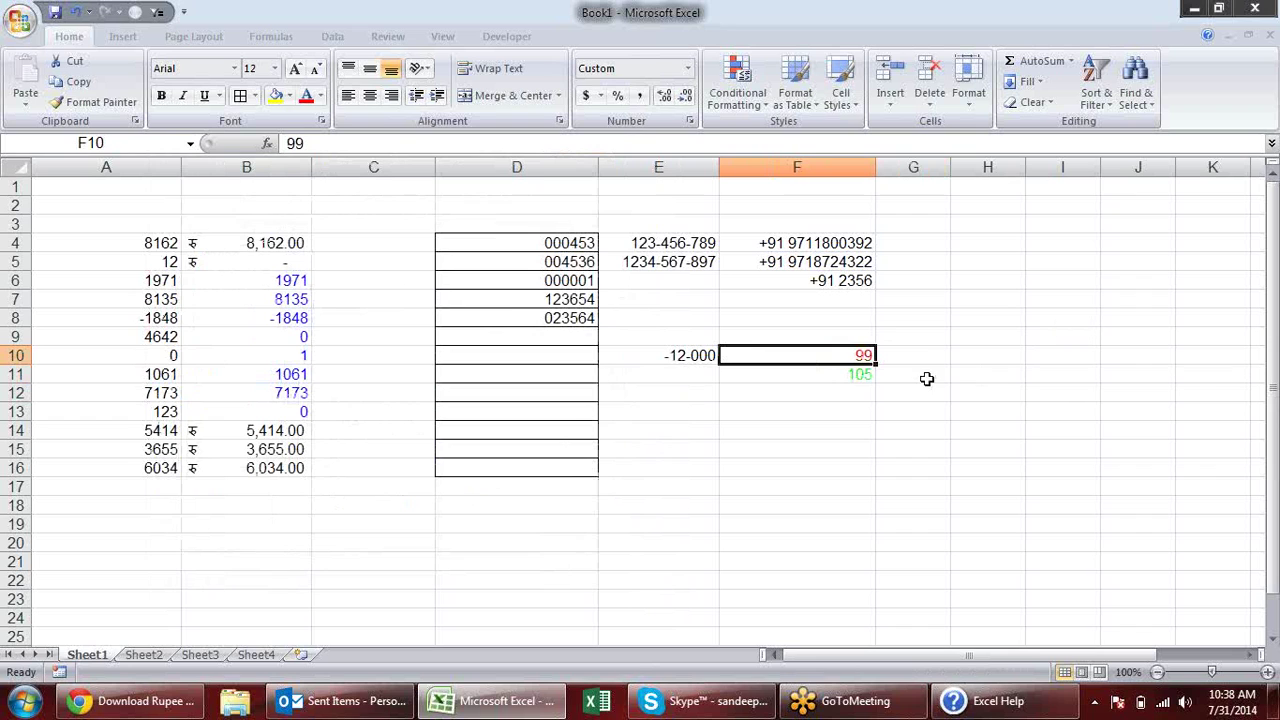
pyautogui.hotkey('ctrl', '1')
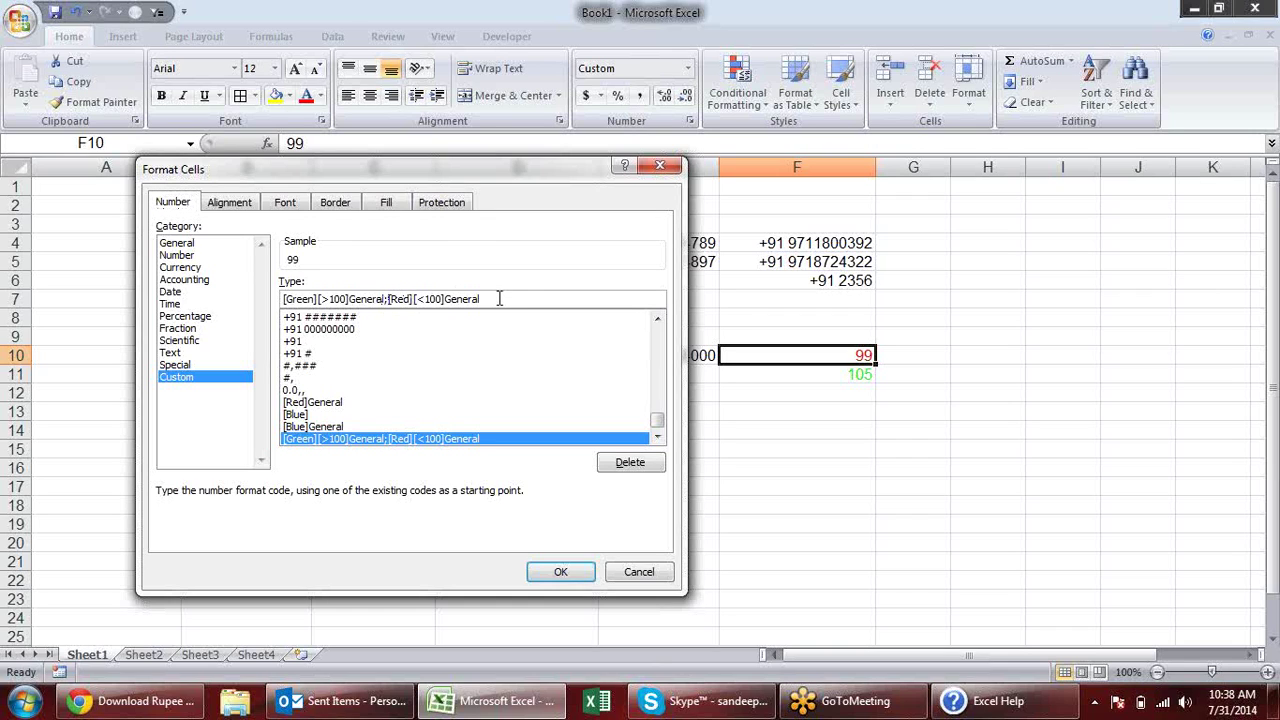
pyautogui.click(660, 165)
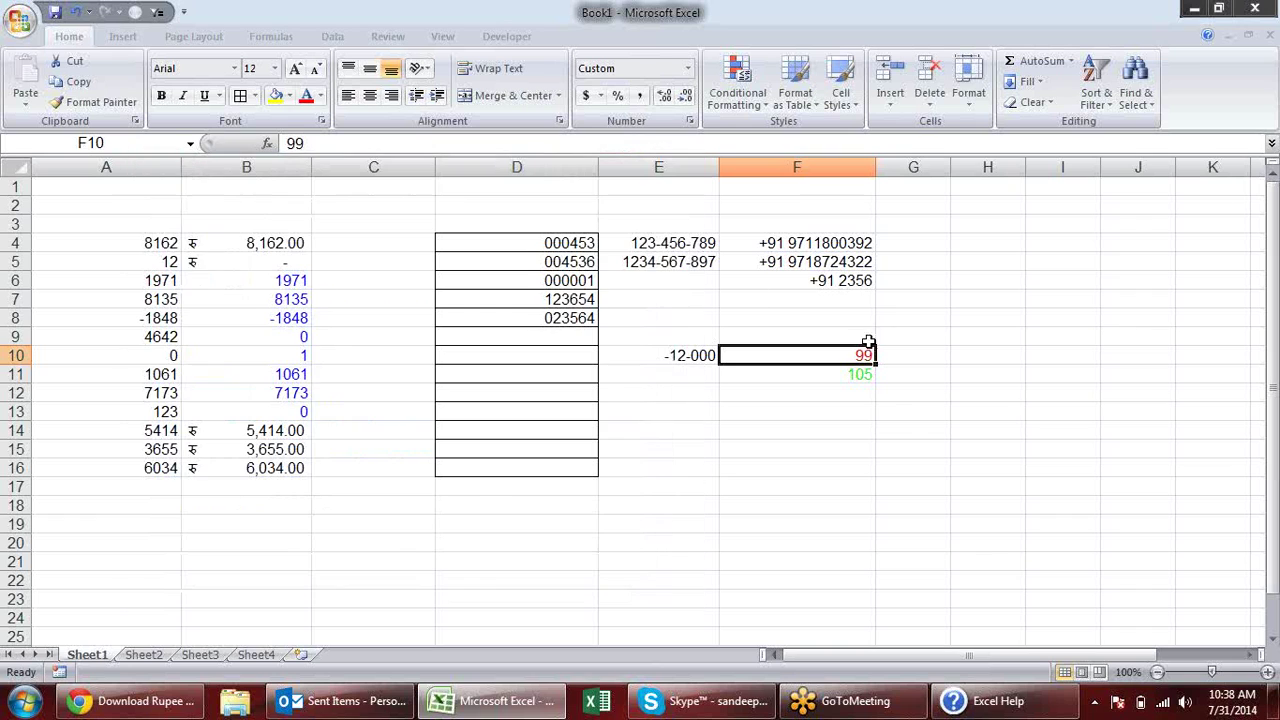
pyautogui.click(908, 432)
# Clear all formats and values from the sample data area A2:G19.
pyautogui.moveTo(100, 204); pyautogui.dragTo(246, 225)
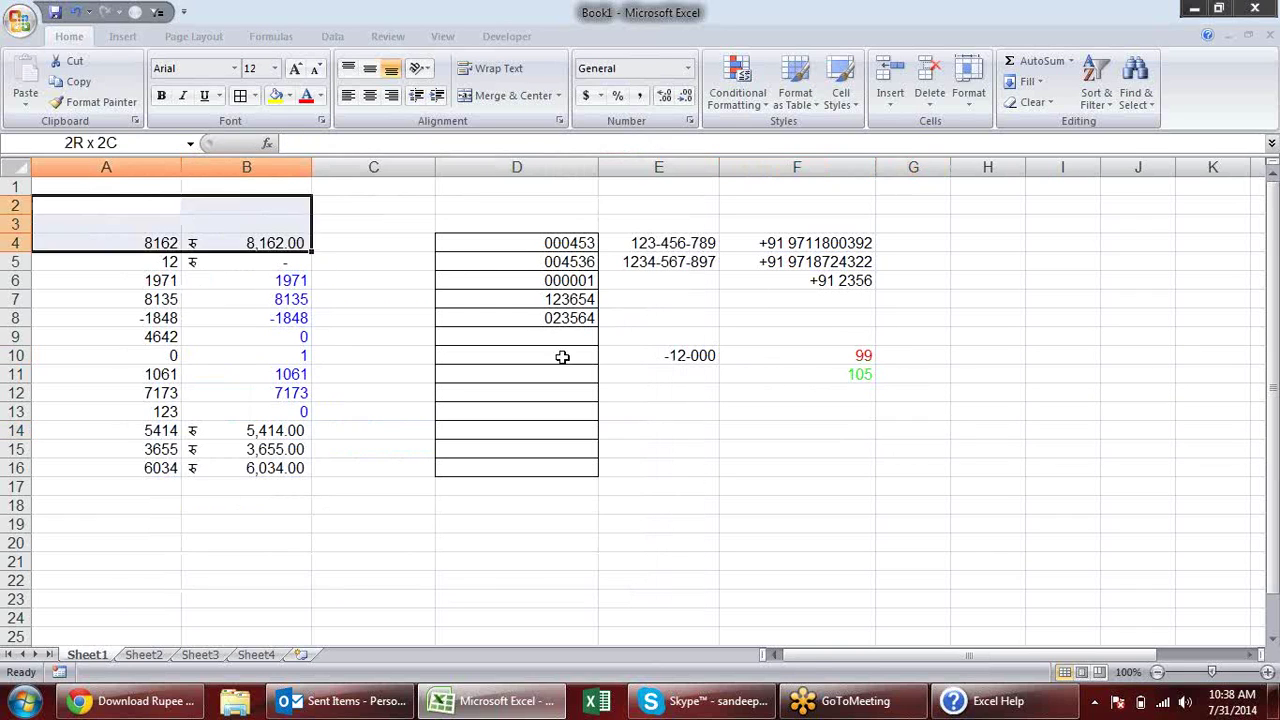
pyautogui.moveTo(562, 356); pyautogui.dragTo(918, 539)
pyautogui.hotkey('alt', 'e')
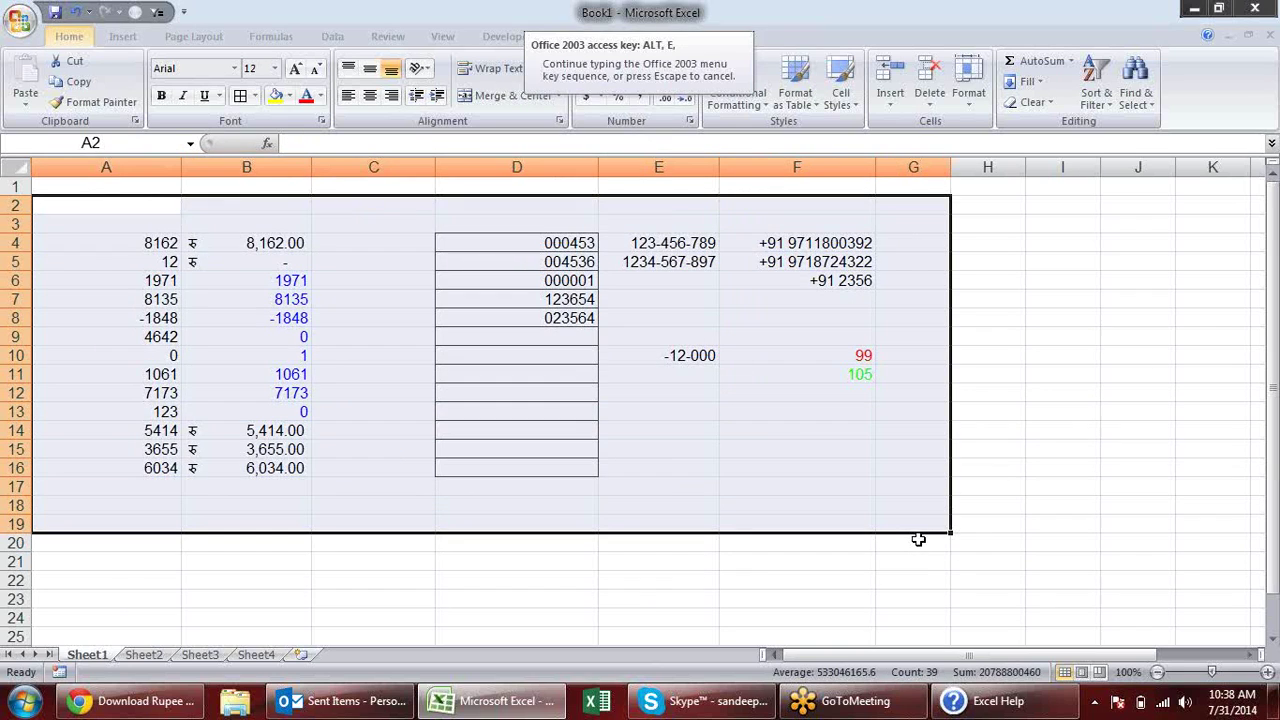
pyautogui.press('a')
pyautogui.press('f')
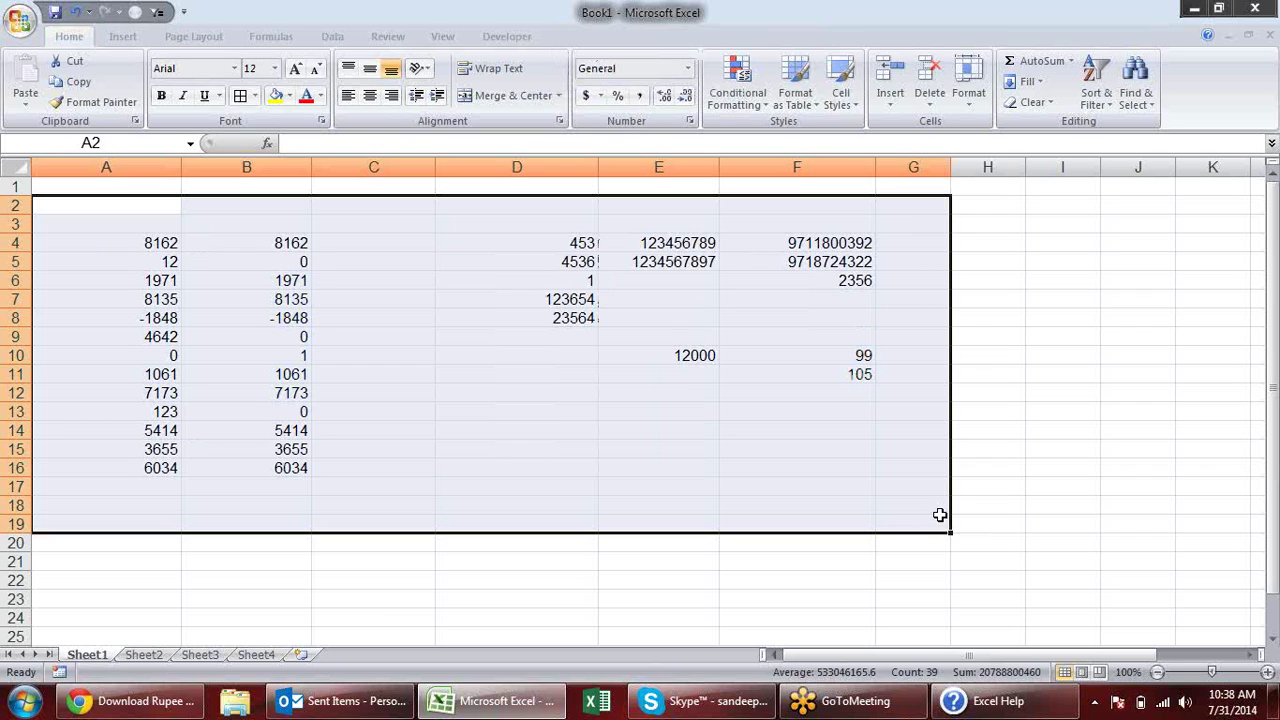
pyautogui.press('Delete')
pyautogui.click(1128, 416)
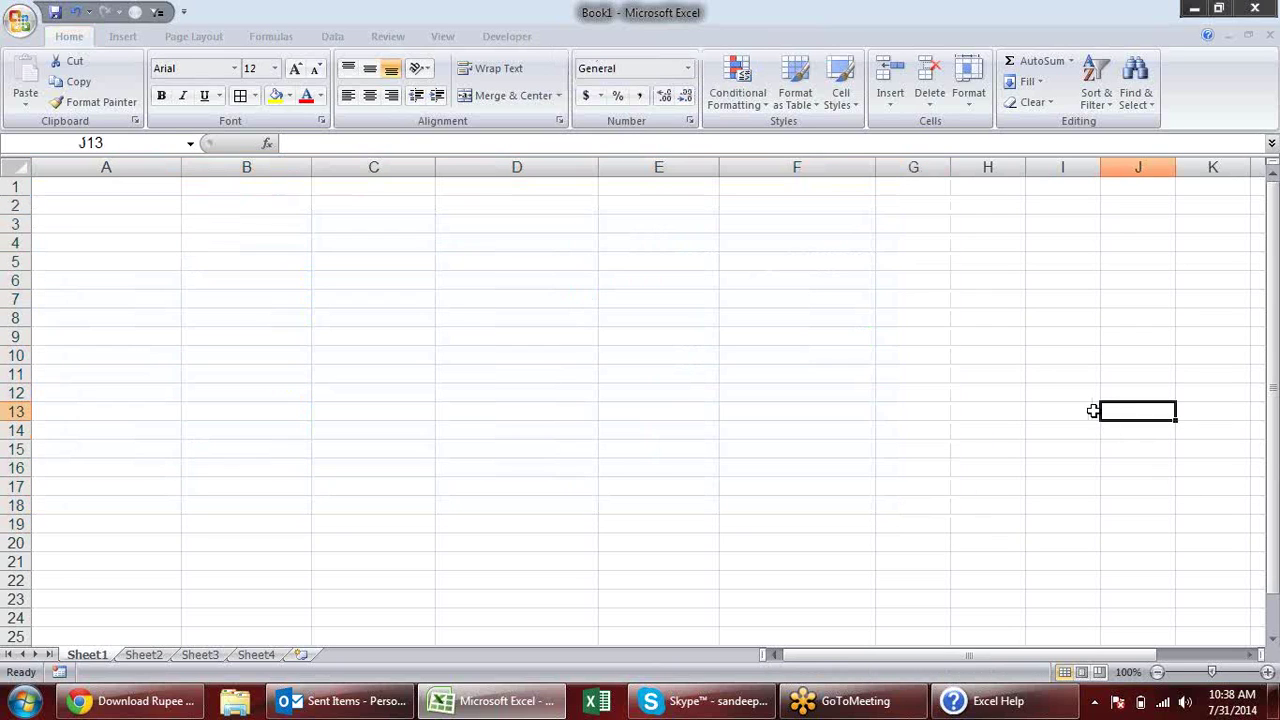
# Insert today's date, 7/31/2014, into B3.
pyautogui.click(251, 218)
pyautogui.hotkey('ctrl', ';')
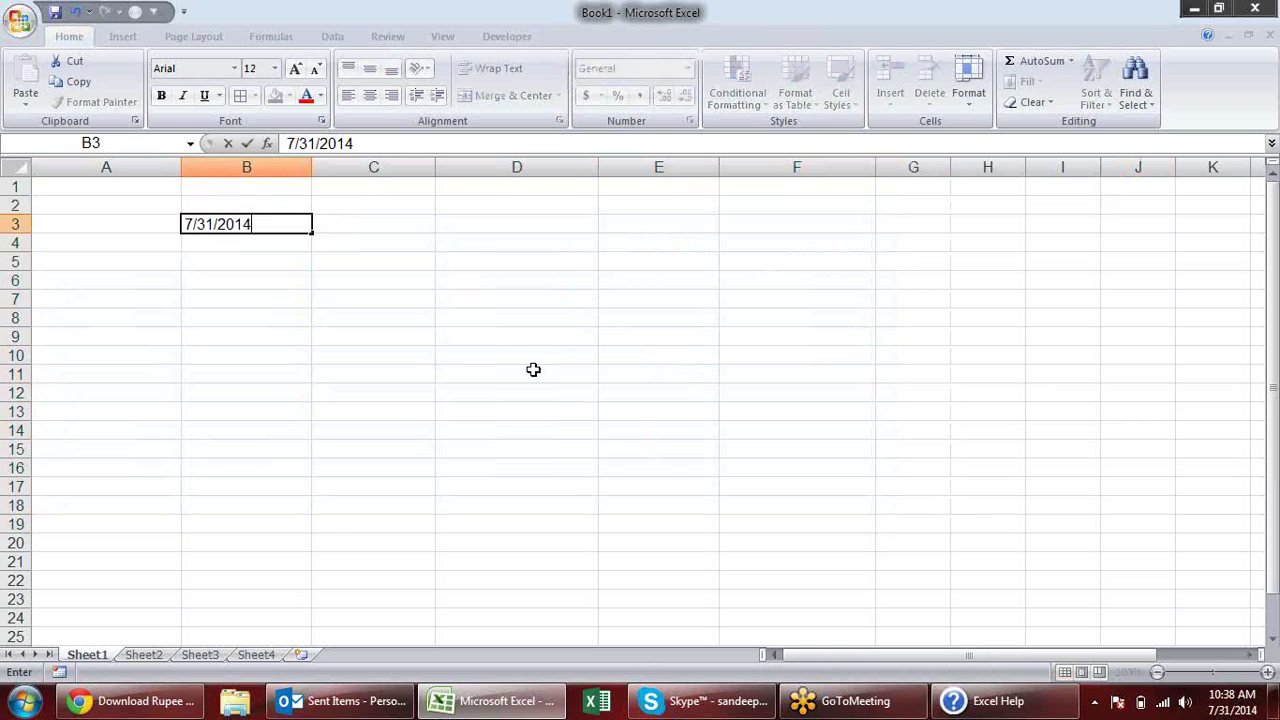
pyautogui.press('Return')
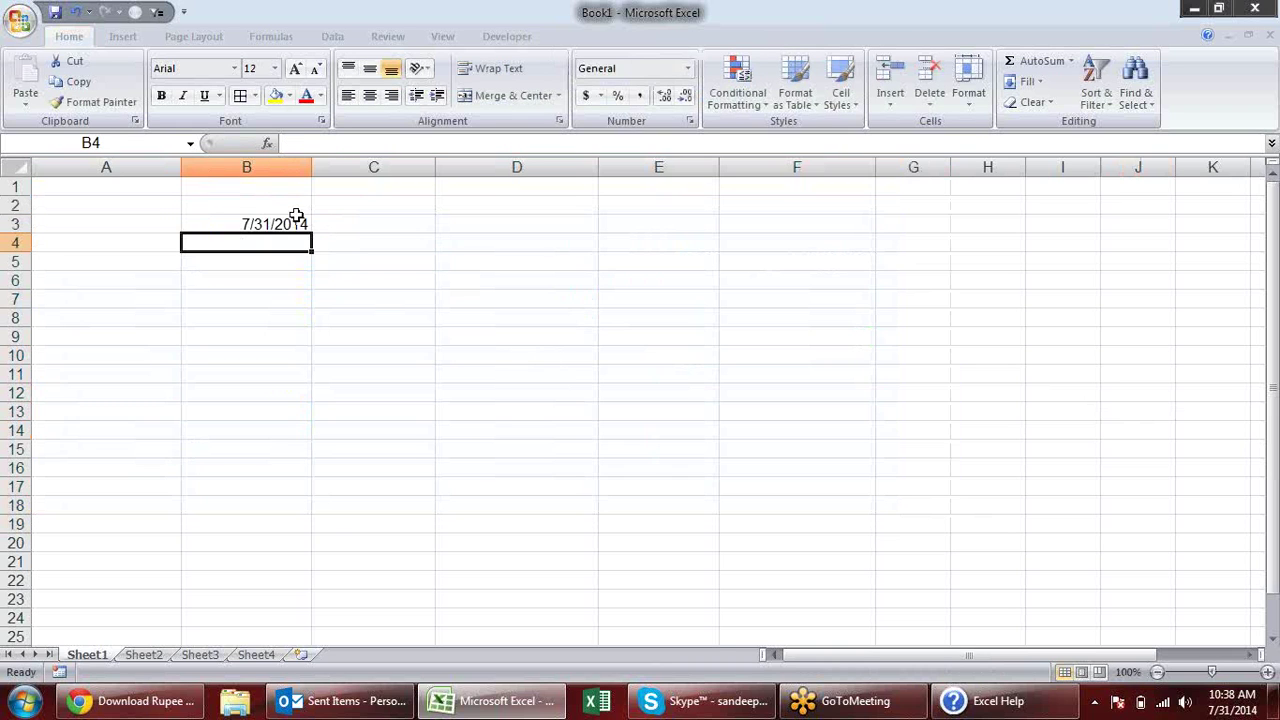
# Give B3 the custom format d, then dd, to show only the day number.
pyautogui.click(294, 219)
pyautogui.hotkey('ctrl', '1')
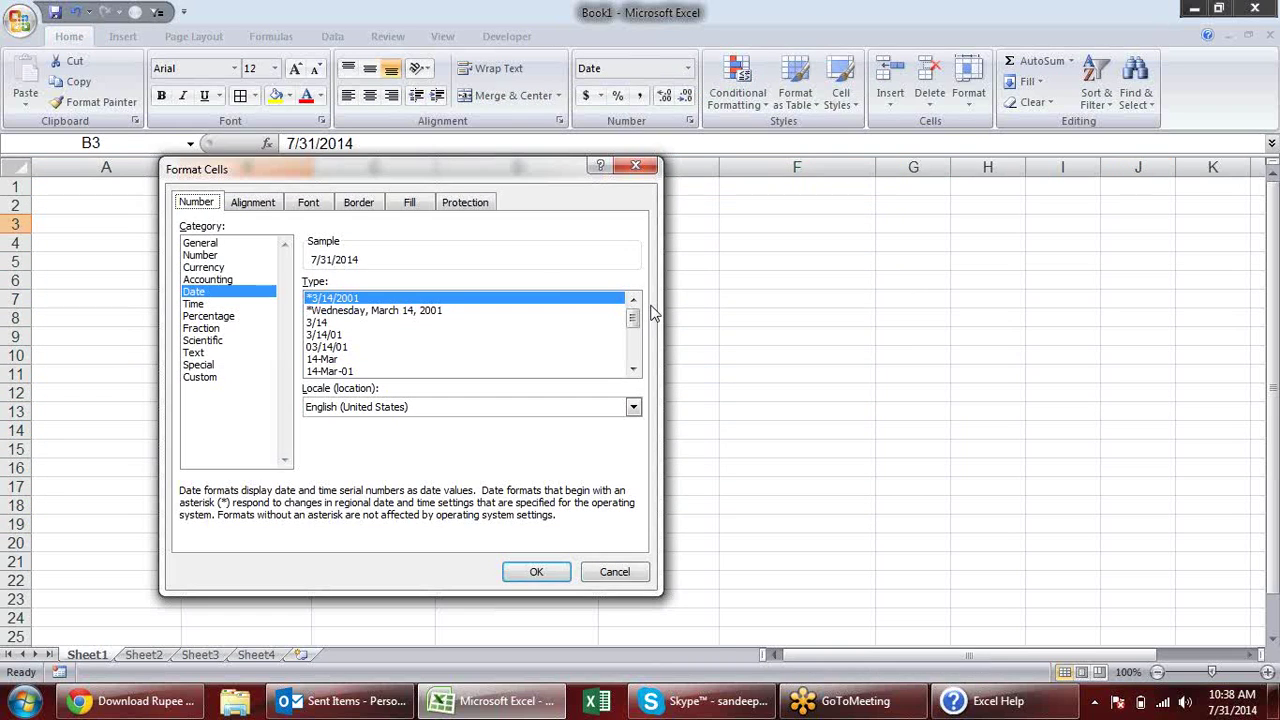
pyautogui.moveTo(420, 178)
pyautogui.mouseDown()
pyautogui.moveTo(668, 195)
pyautogui.moveTo(749, 118)
pyautogui.mouseUp()
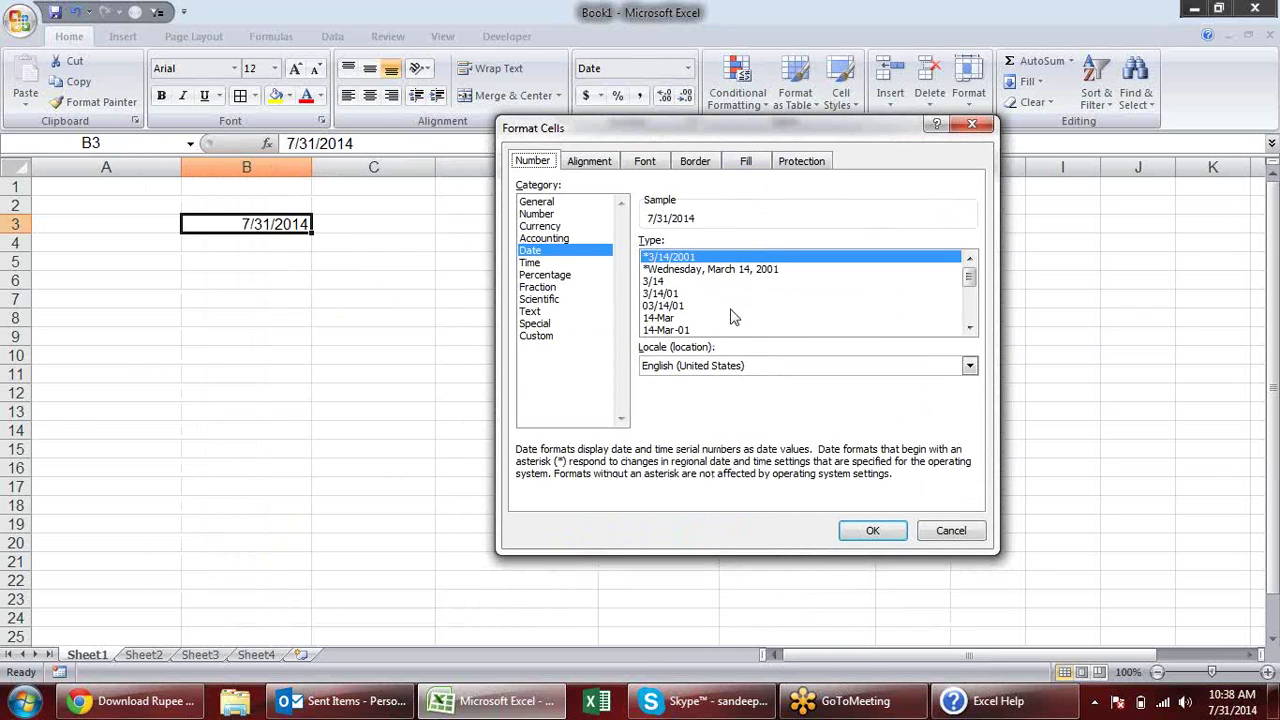
pyautogui.click(560, 336)
pyautogui.doubleClick(761, 263)
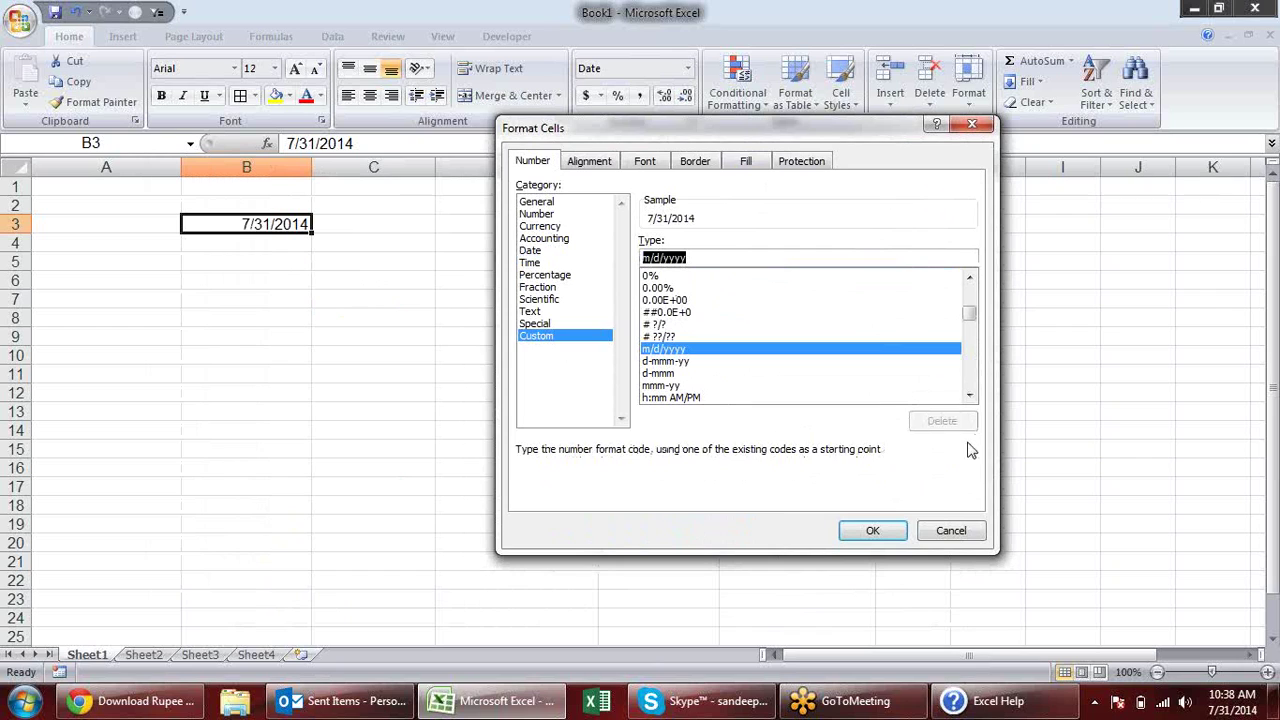
pyautogui.write('d')
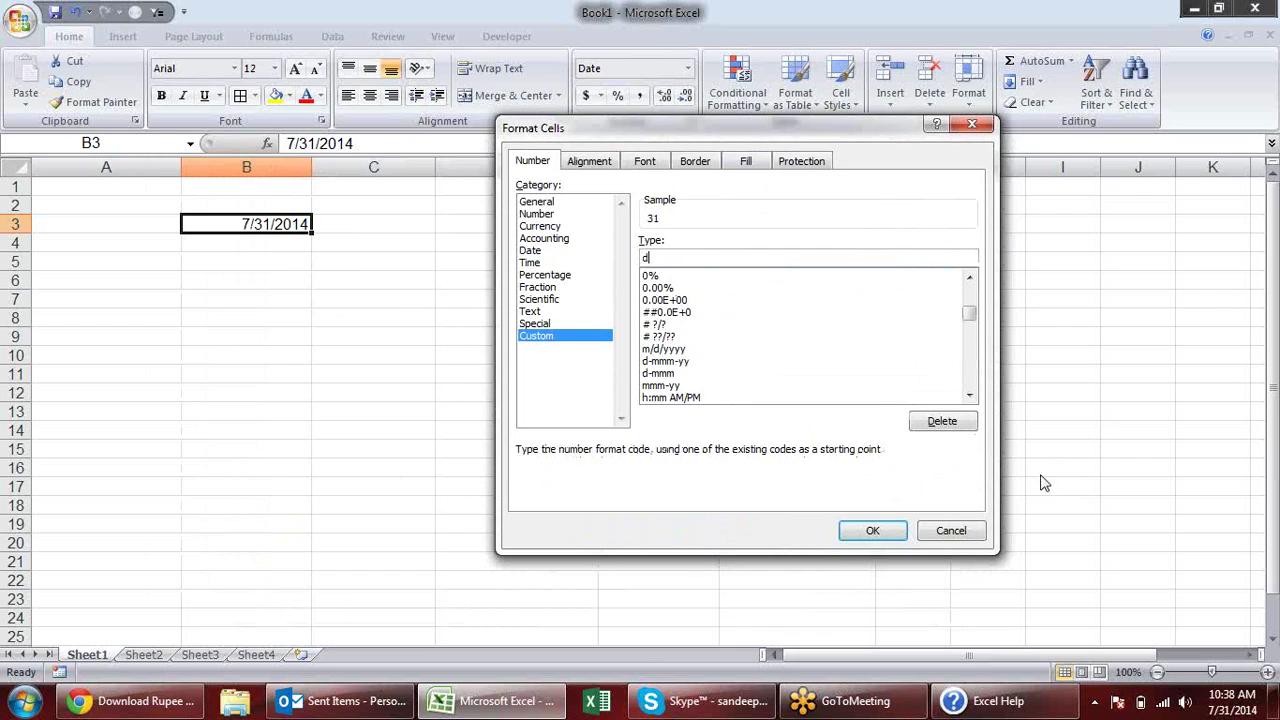
pyautogui.click(873, 531)
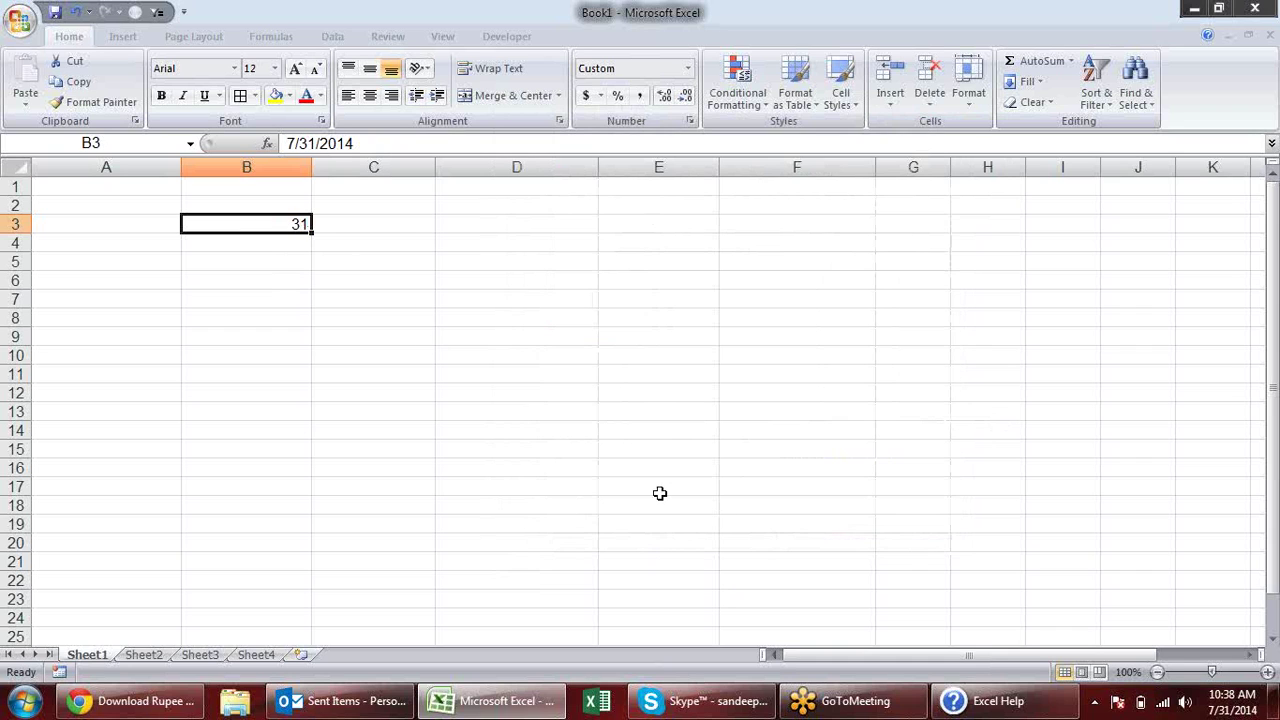
pyautogui.hotkey('ctrl', '1')
pyautogui.doubleClick(676, 257)
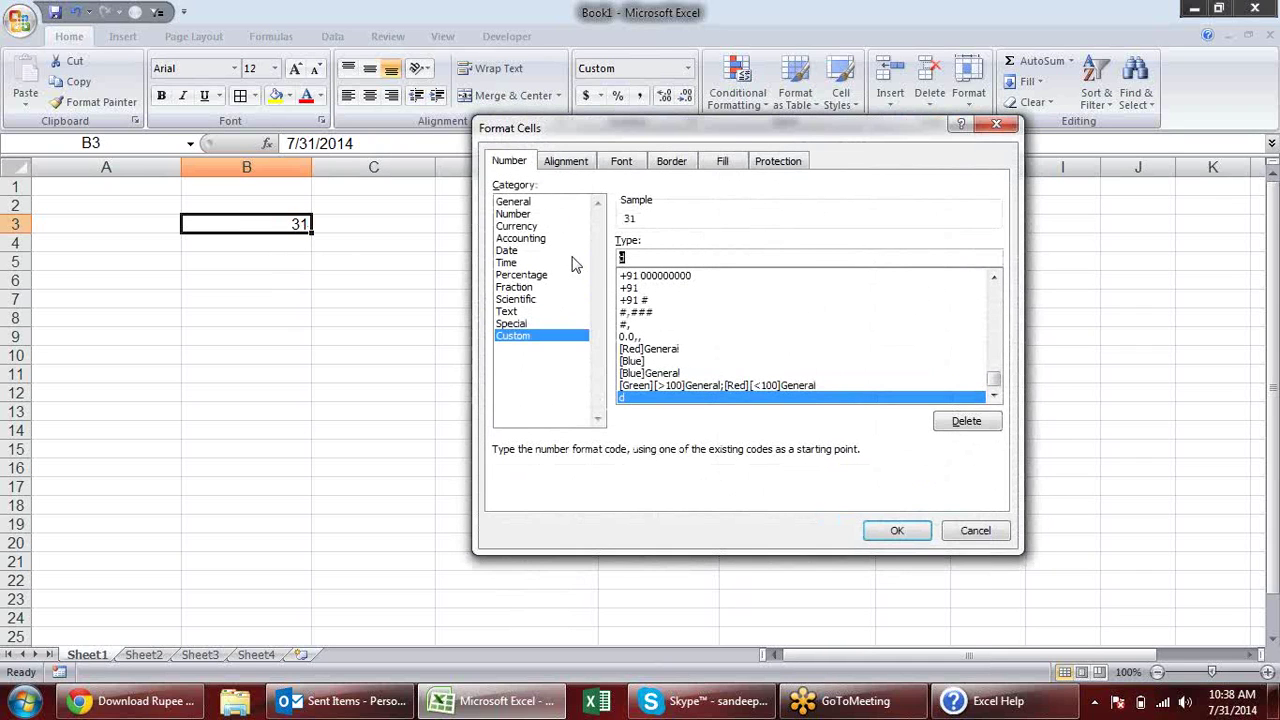
pyautogui.write('dd')
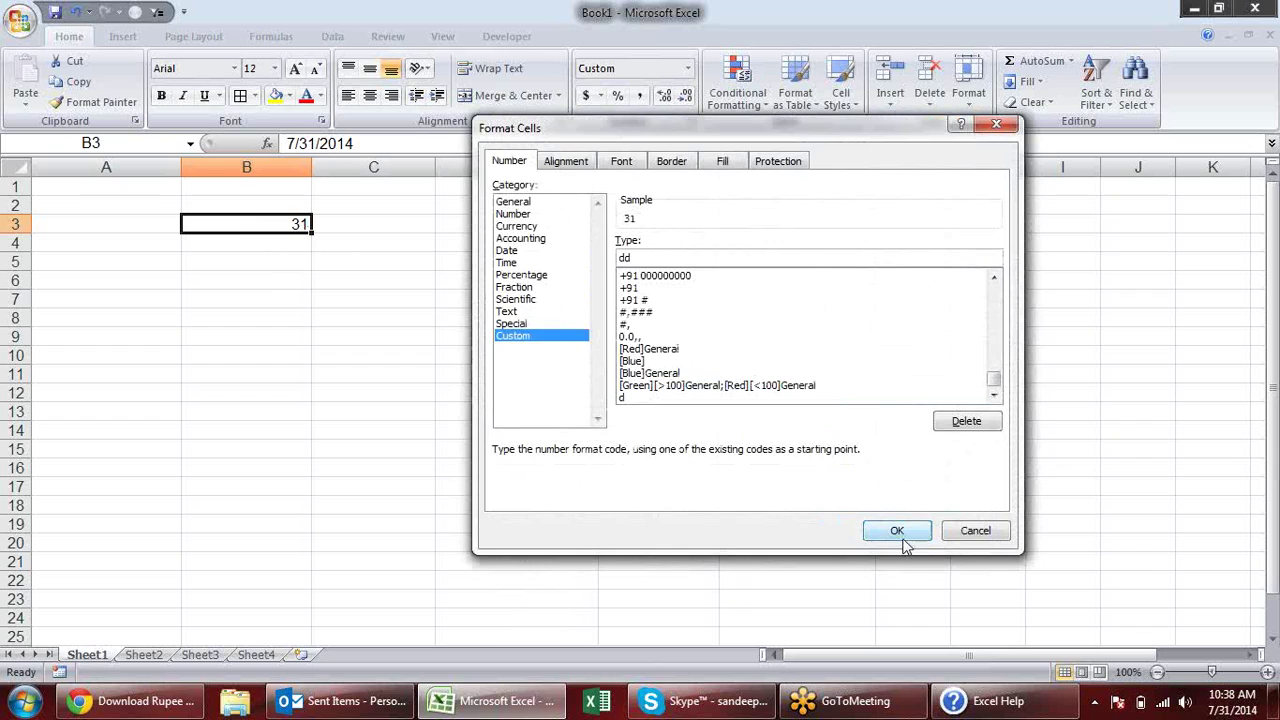
pyautogui.click(899, 533)
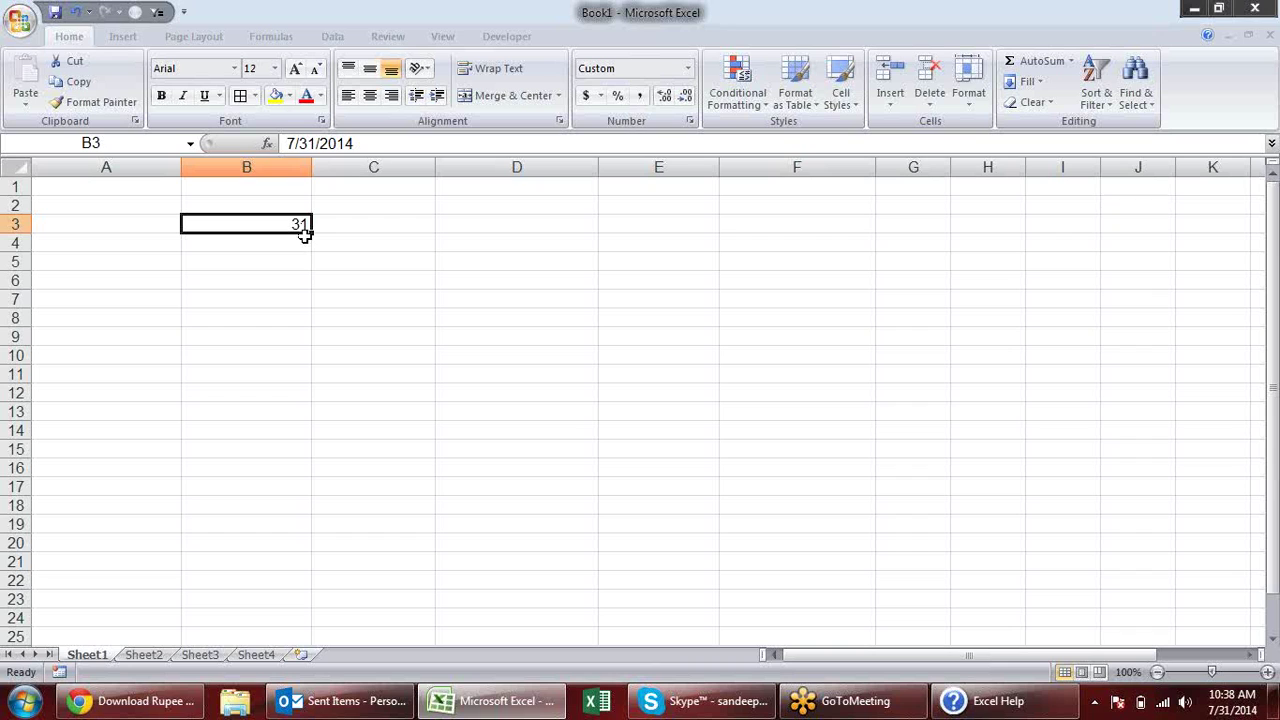
# Change B3's code to ddd to show Thu, then dddd to show Thursday.
pyautogui.hotkey('ctrl', '1')
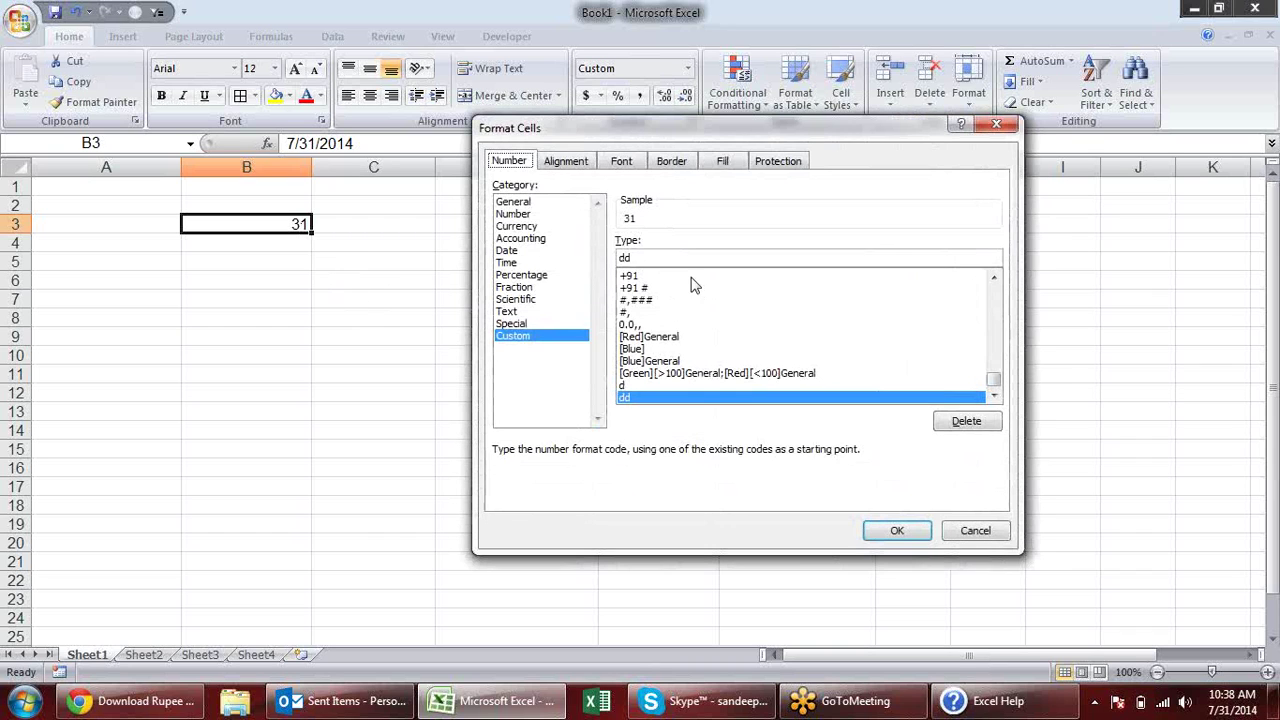
pyautogui.write('d')
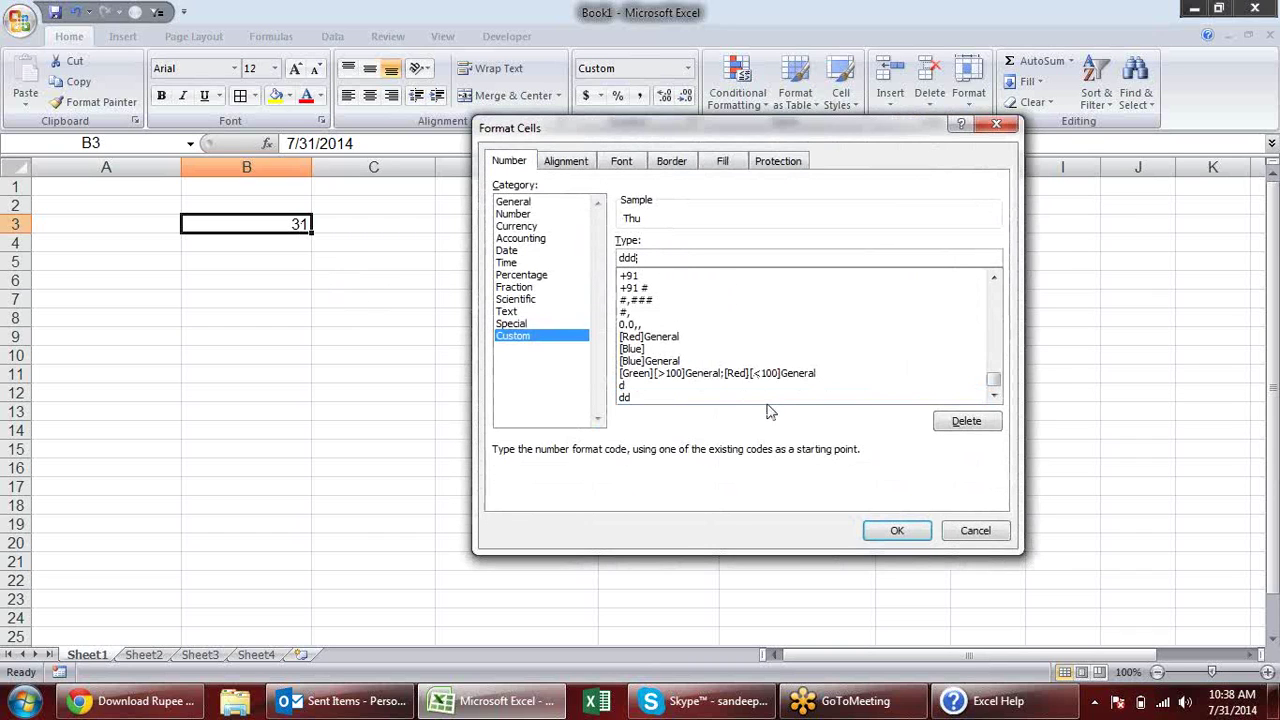
pyautogui.click(897, 531)
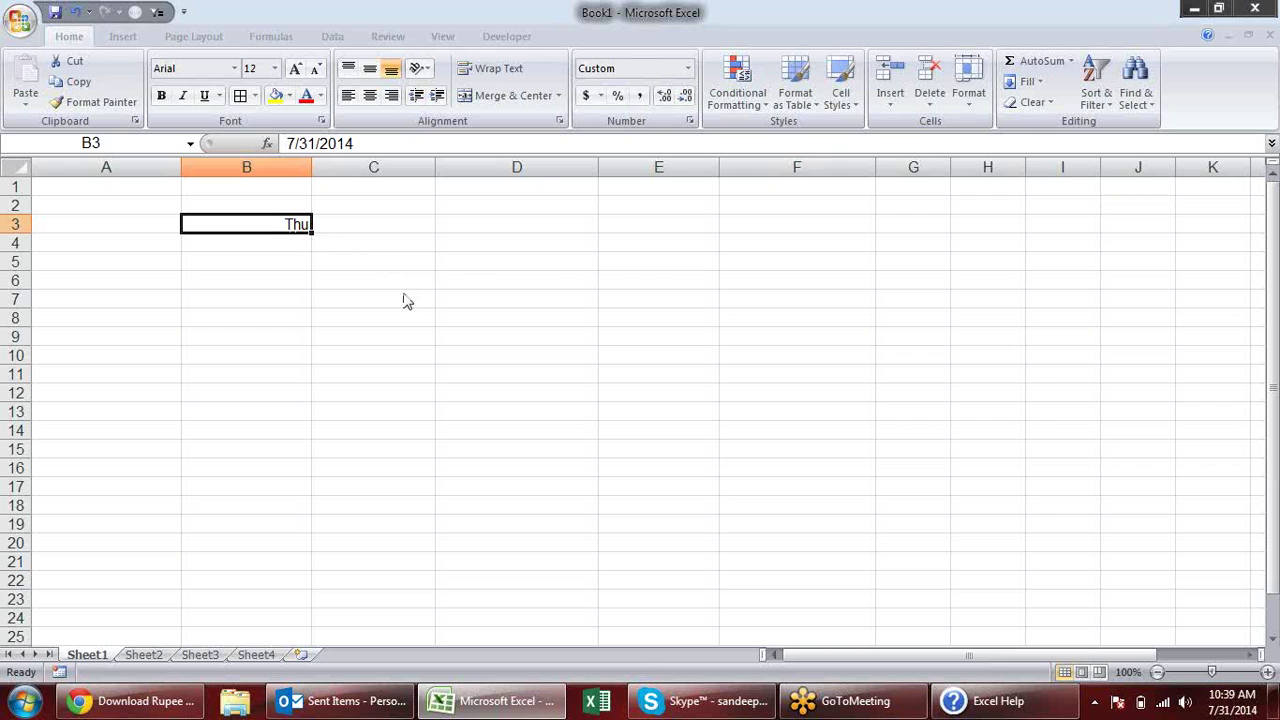
pyautogui.hotkey('ctrl', '1')
pyautogui.click(660, 257)
pyautogui.write('dddd')
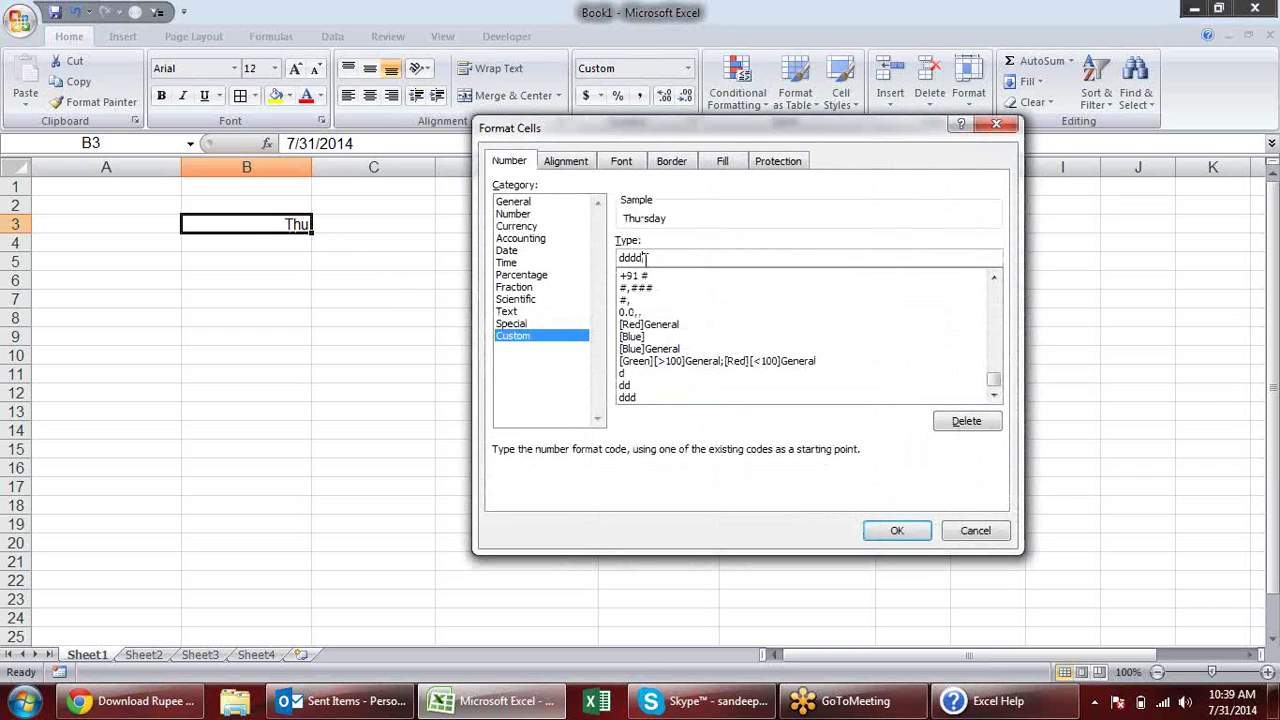
pyautogui.click(896, 531)
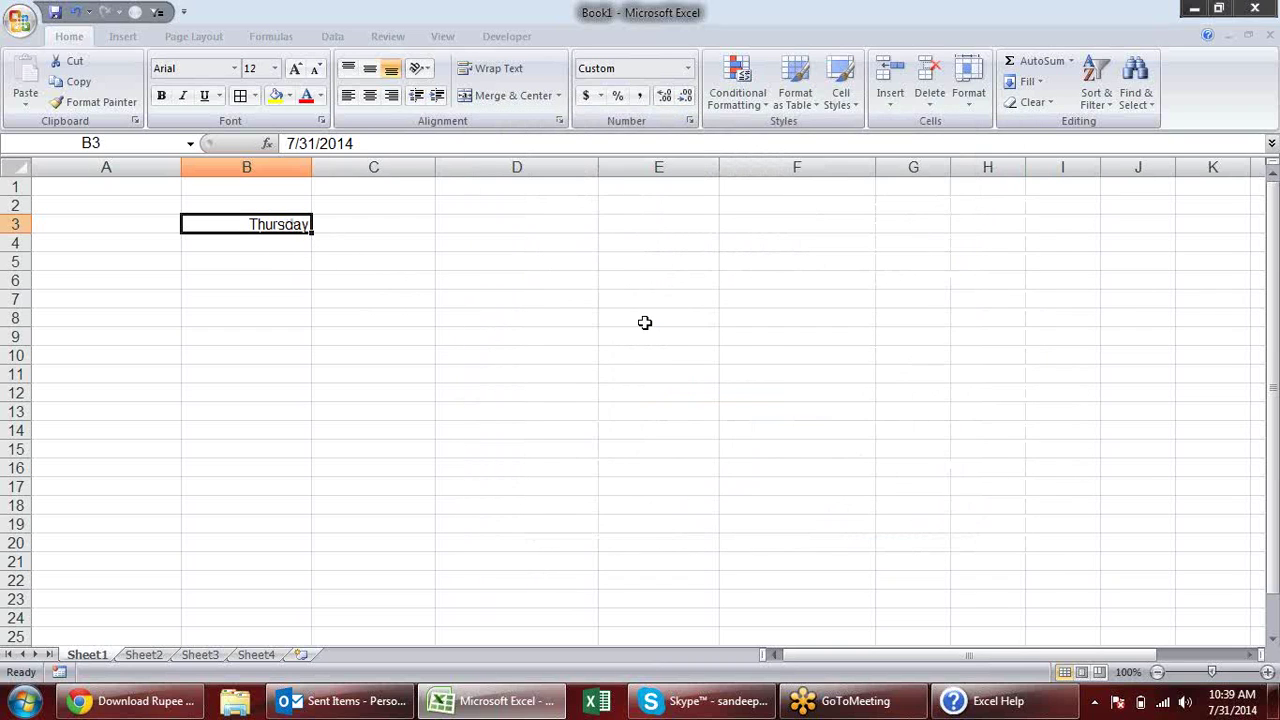
pyautogui.hotkey('ctrl', '1')
# Set B3's custom format to m (showing 7), then mm (showing 07).
pyautogui.doubleClick(661, 260)
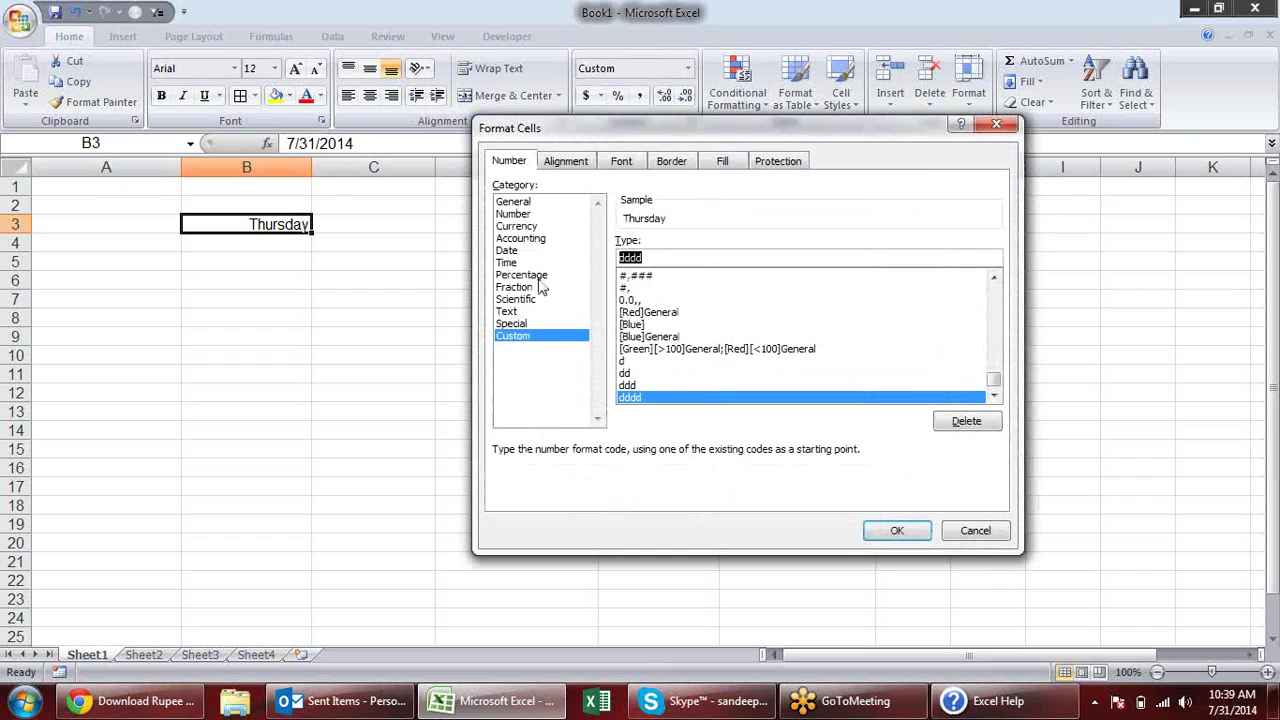
pyautogui.write('m')
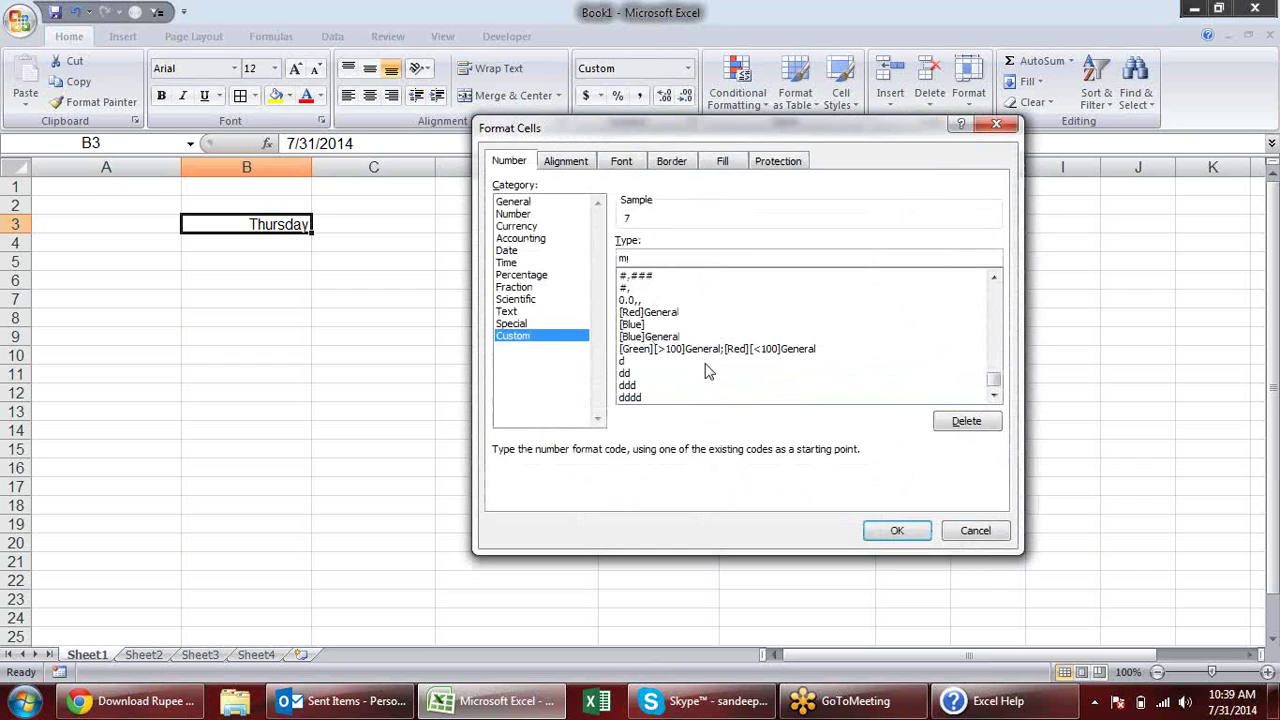
pyautogui.click(909, 532)
pyautogui.hotkey('ctrl', '1')
pyautogui.click(655, 257)
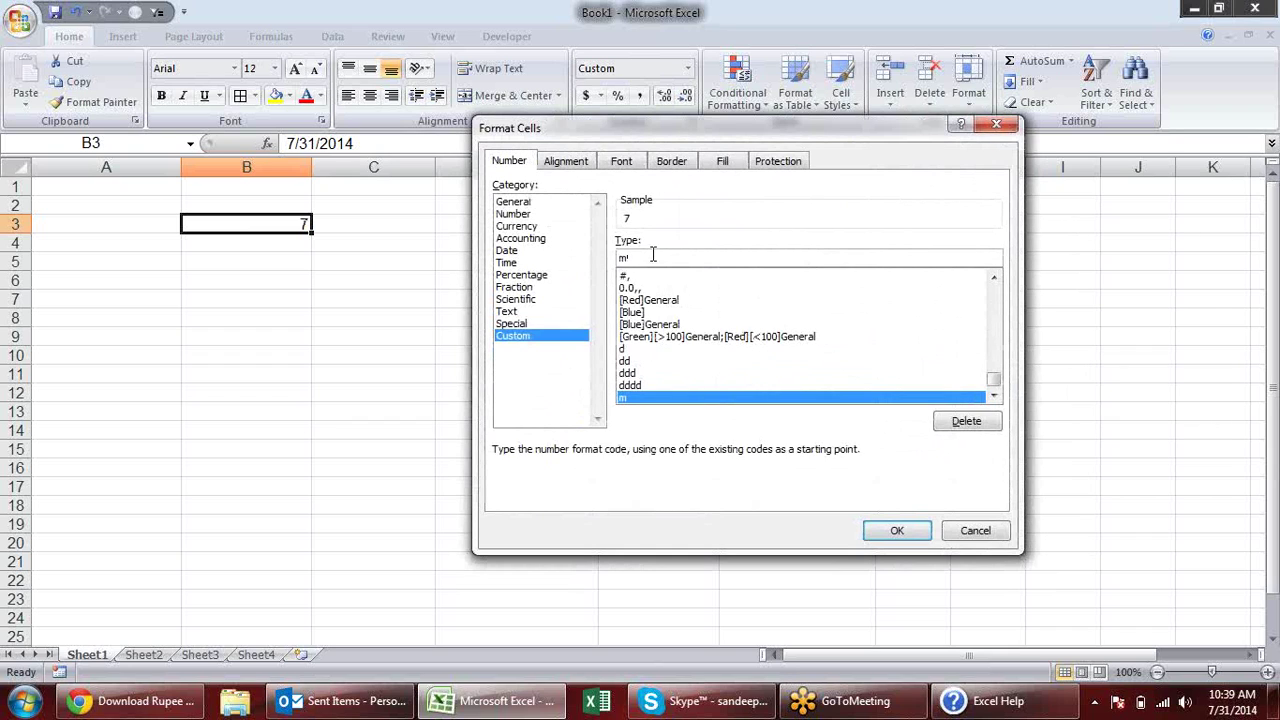
pyautogui.write('m')
pyautogui.press('Return')
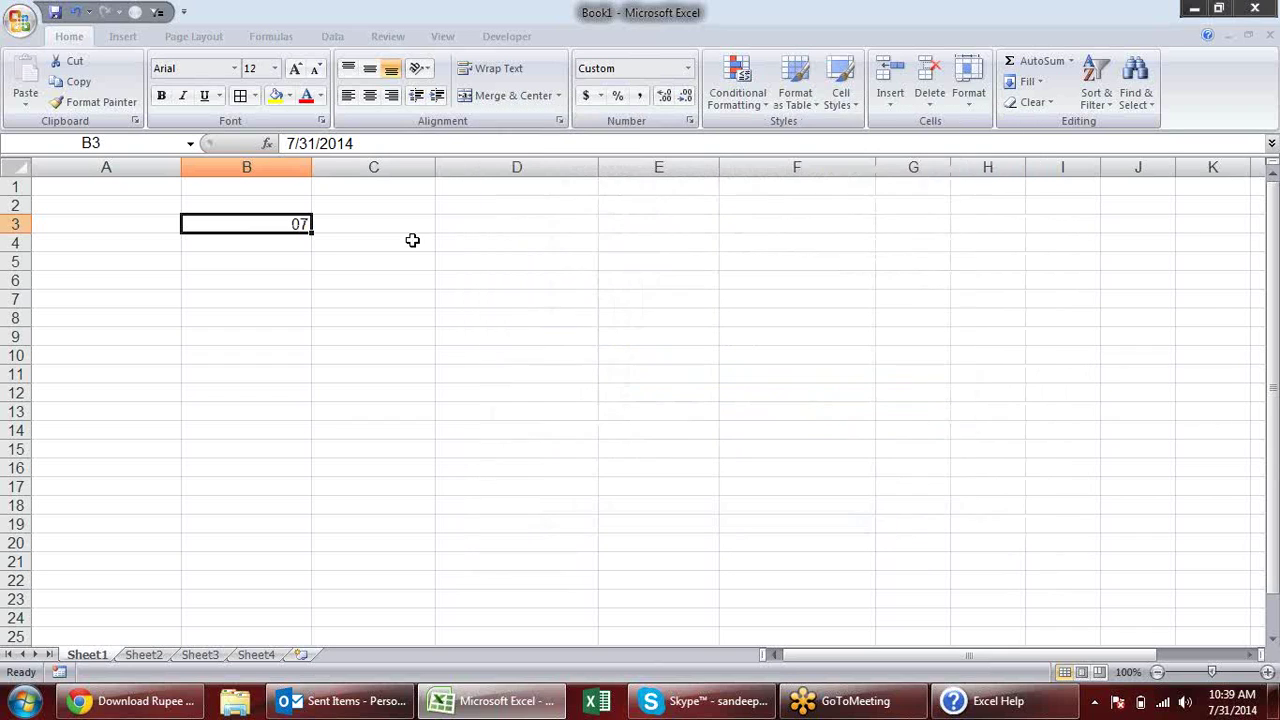
# Extend B3's month code to mmm for Jul, then mmmm for July.
pyautogui.hotkey('ctrl', '1')
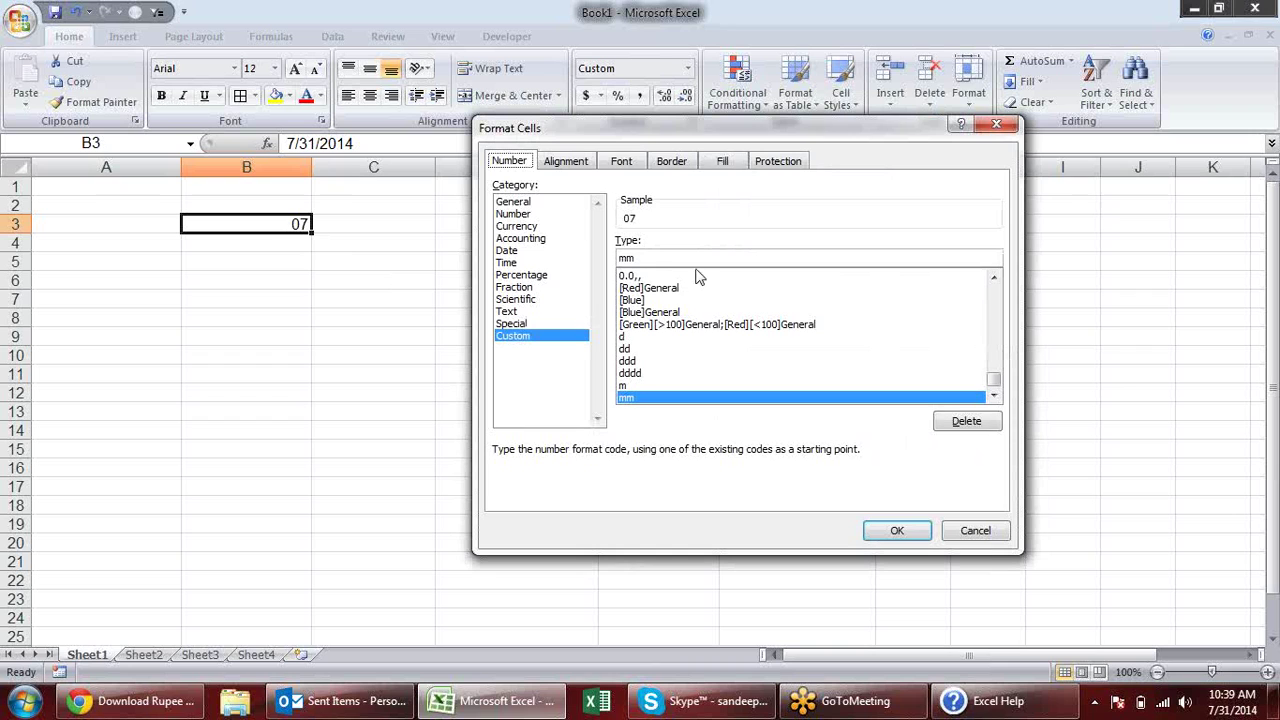
pyautogui.click(692, 258)
pyautogui.write('m')
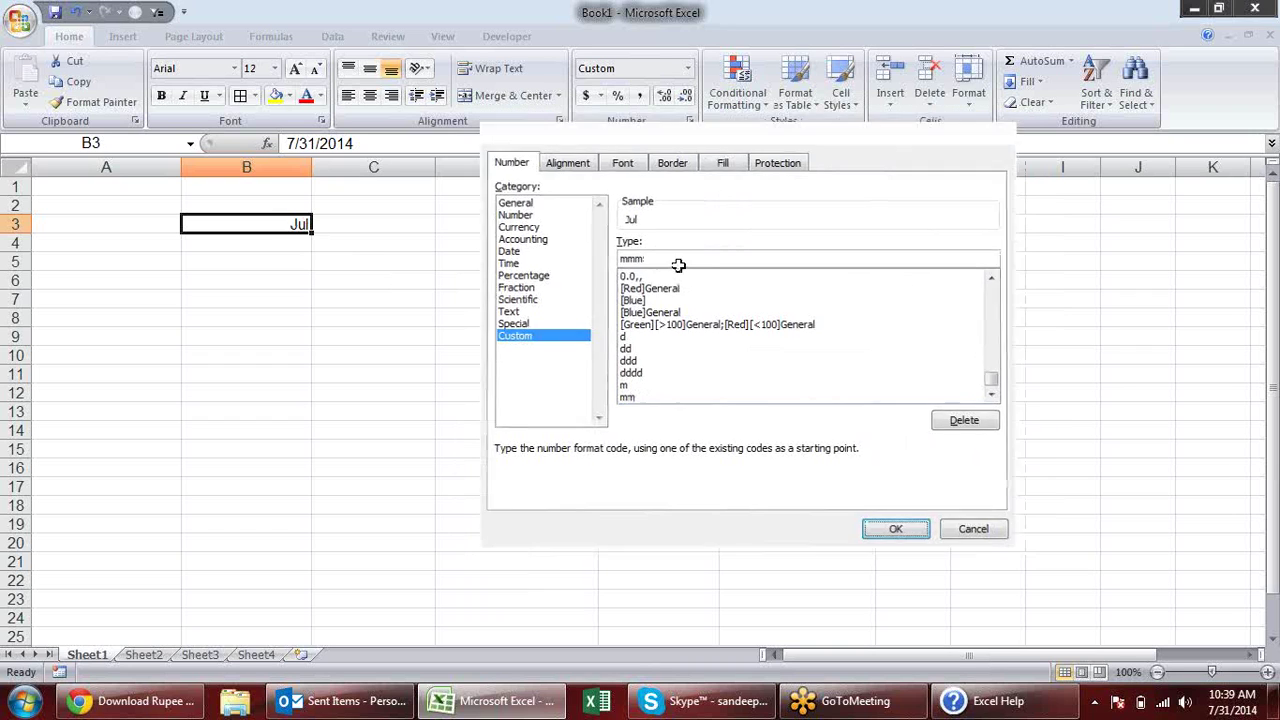
pyautogui.press('Return')
pyautogui.hotkey('ctrl', '1')
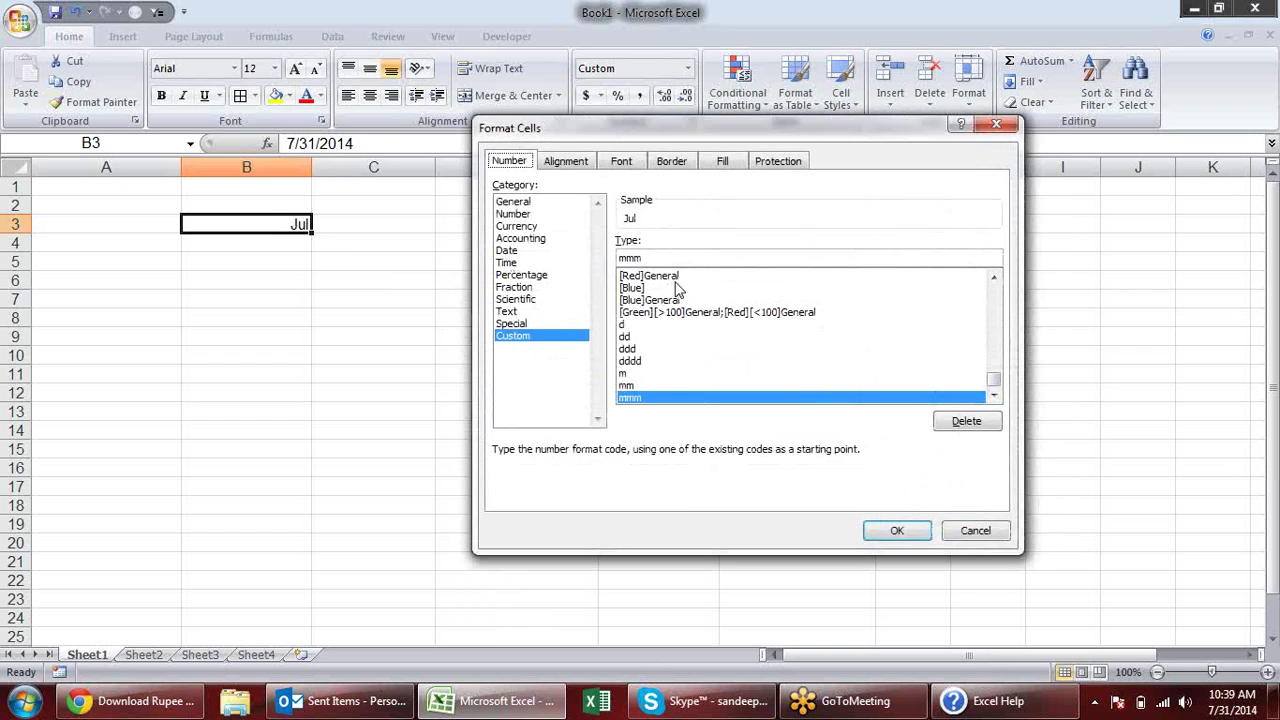
pyautogui.click(668, 258)
pyautogui.write('m')
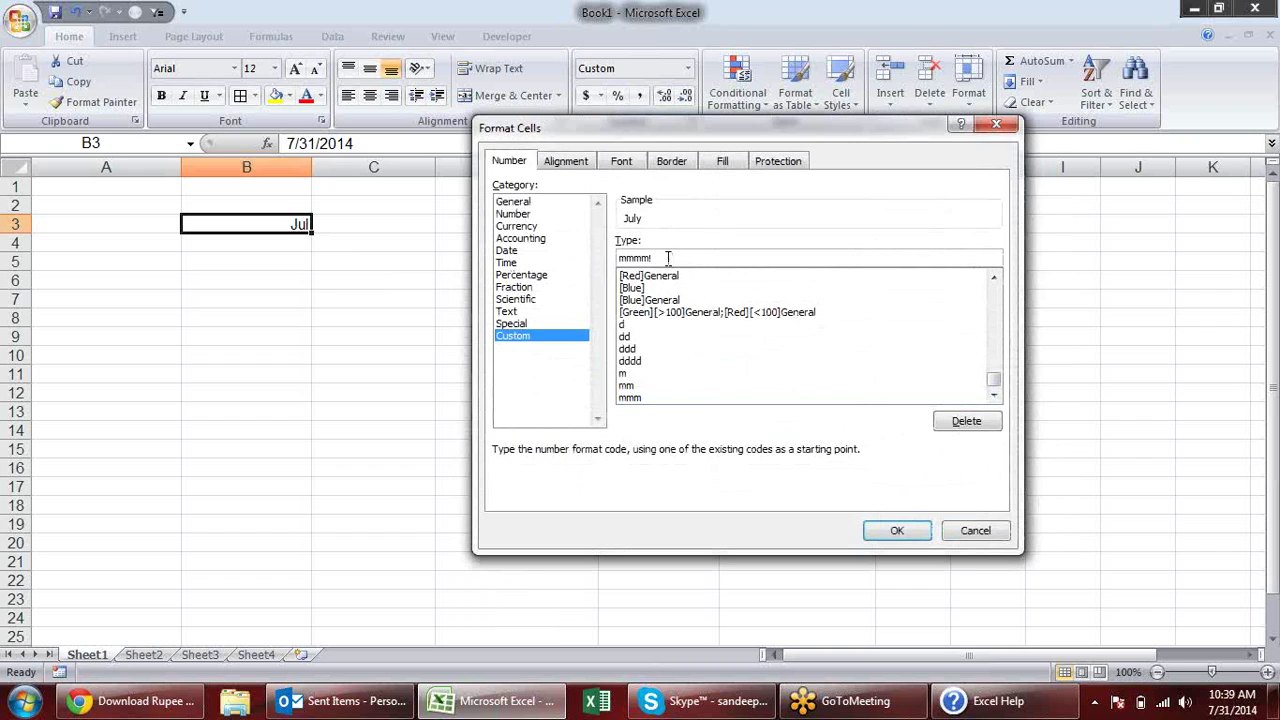
pyautogui.press('Return')
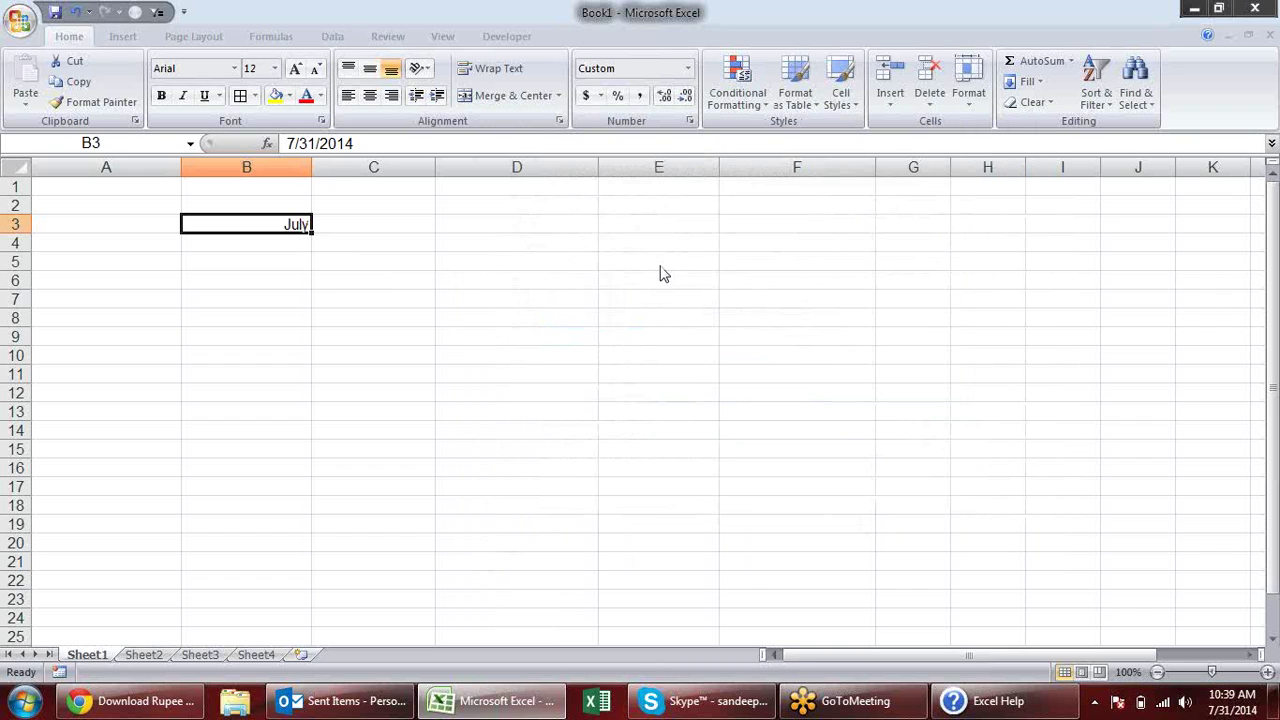
# Change the code to mmmmm so B3 shows just J, then select the code again.
pyautogui.hotkey('ctrl', '1')
pyautogui.click(671, 257)
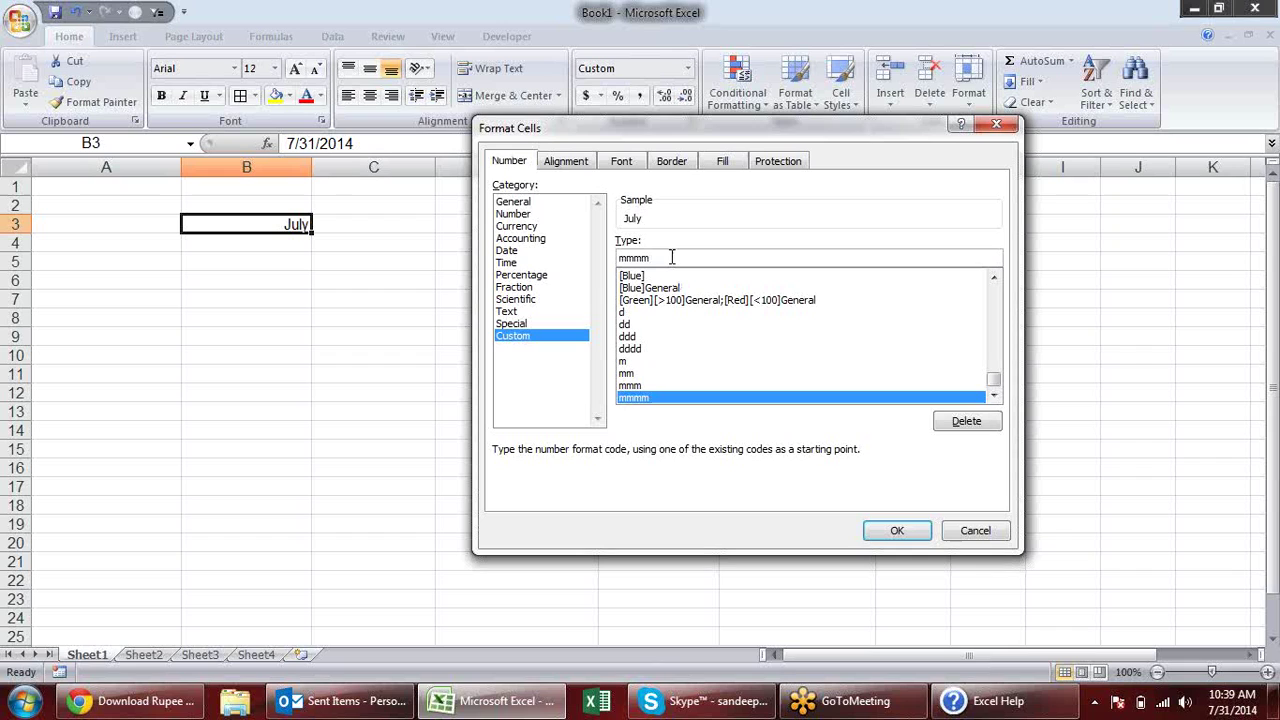
pyautogui.write('m')
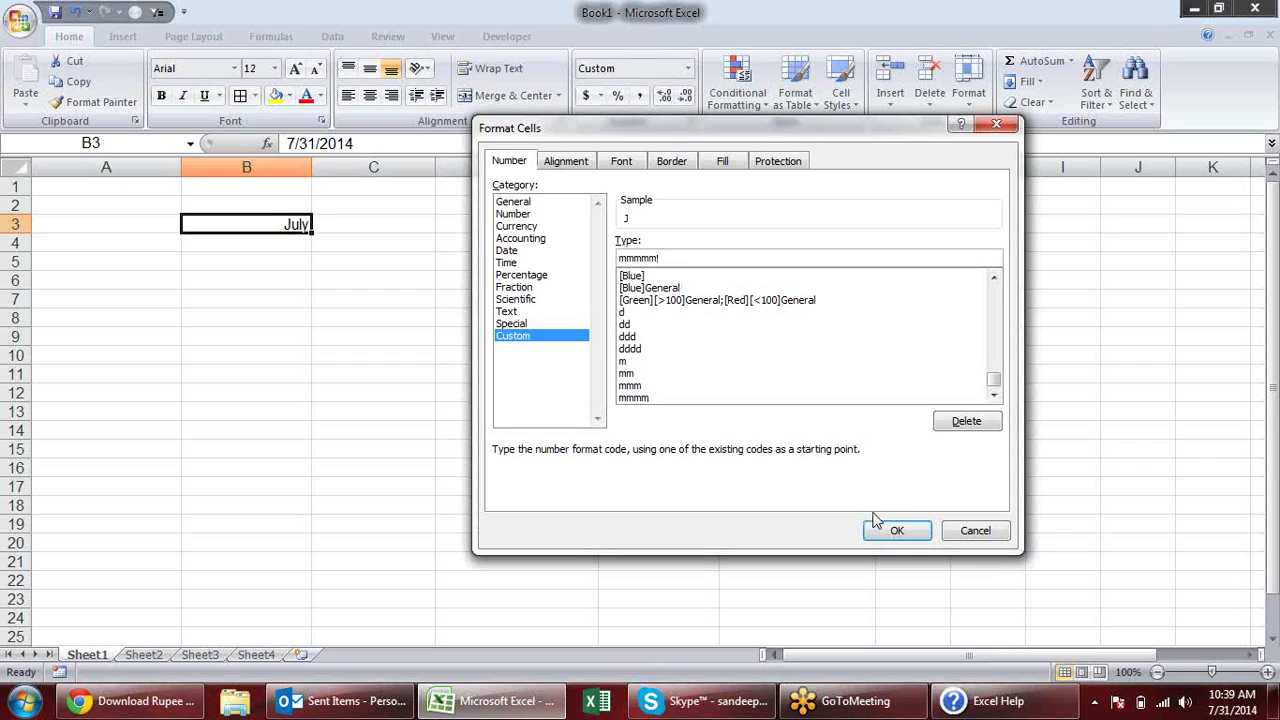
pyautogui.click(889, 529)
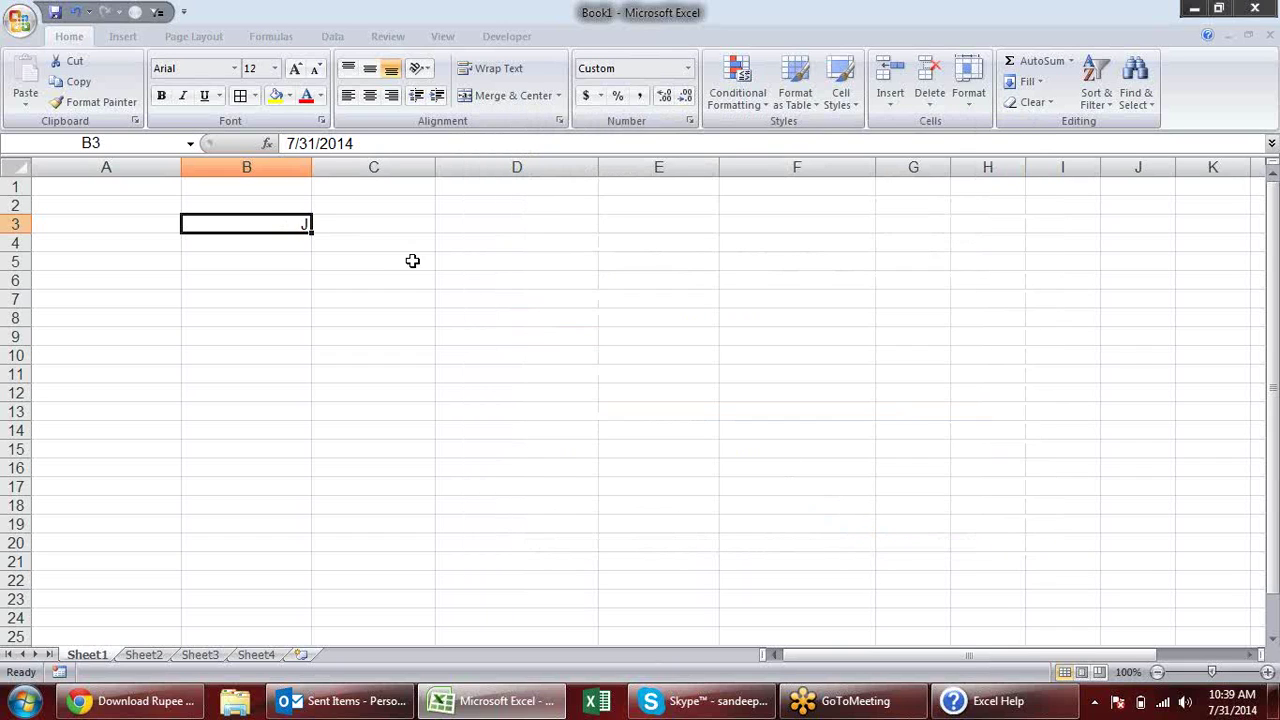
pyautogui.hotkey('ctrl', '1')
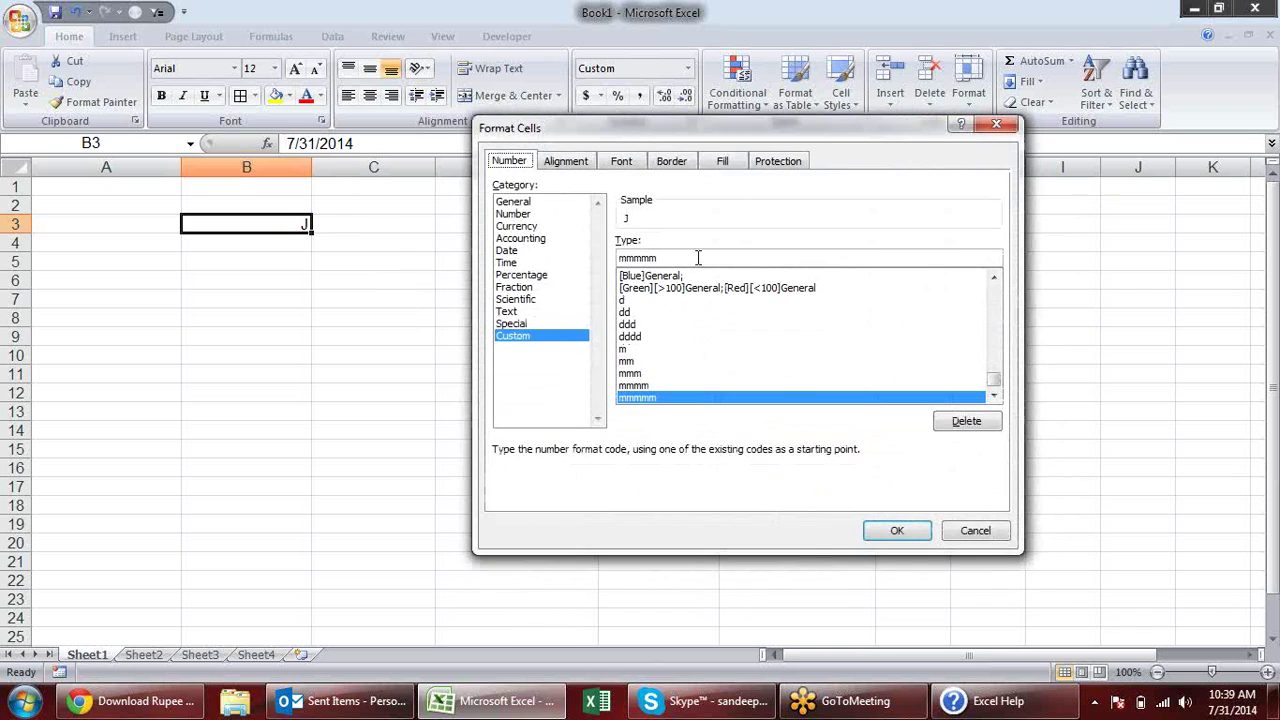
pyautogui.moveTo(697, 257); pyautogui.dragTo(618, 257)
# Format B3 with yy so it shows the year as 14.
pyautogui.write('yy')
pyautogui.press('Return')
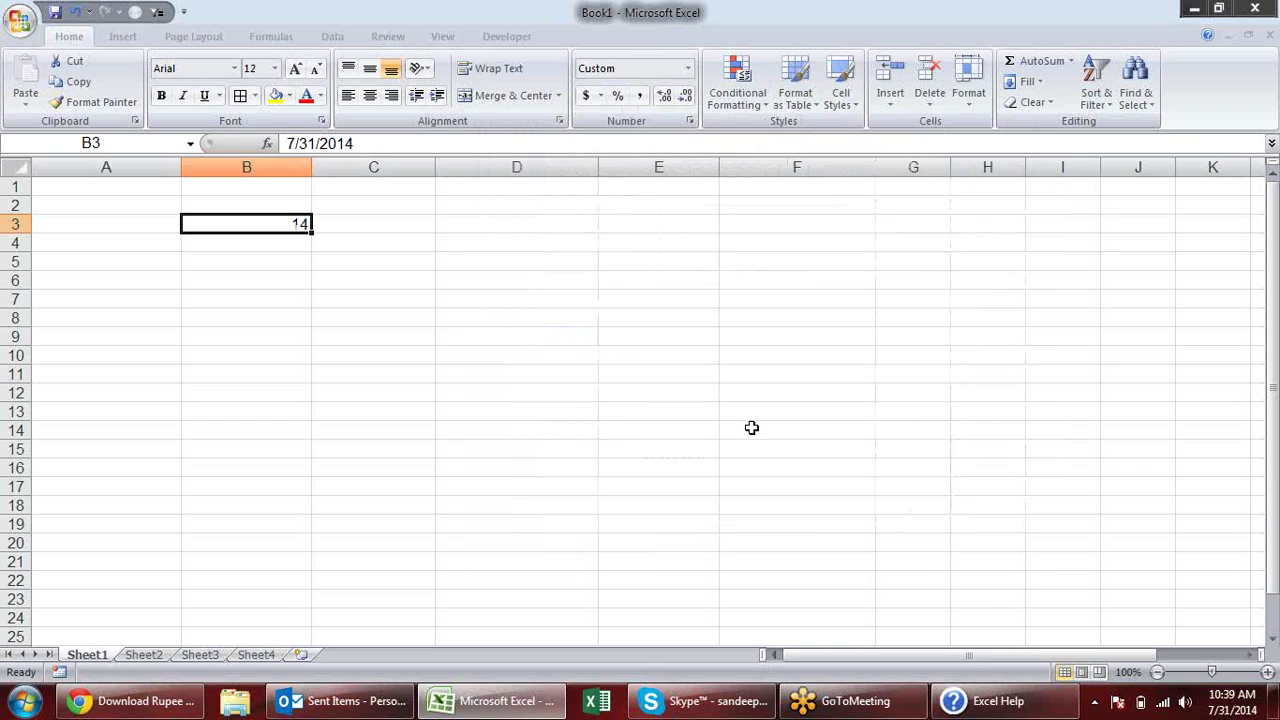
pyautogui.hotkey('ctrl', '1')
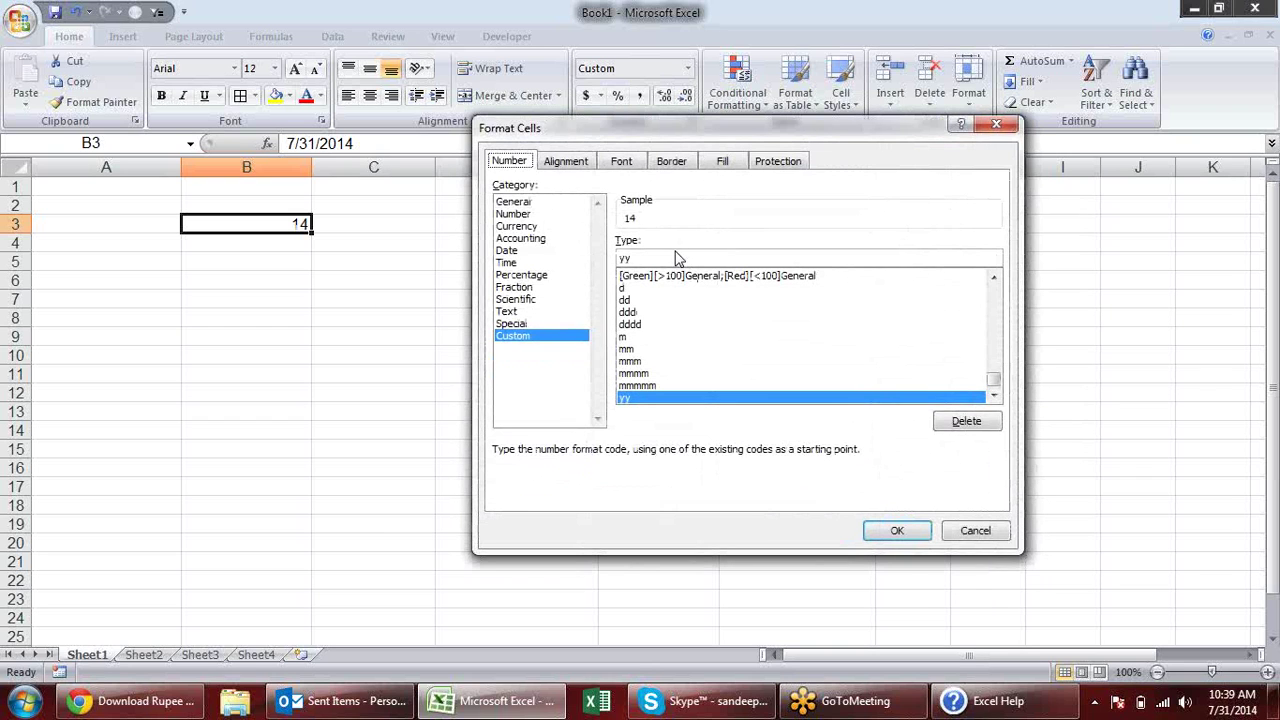
# Extend the code to yyyy to show 2014, then start a new code with 'dddd,'.
pyautogui.click(673, 258)
pyautogui.write('yy.')
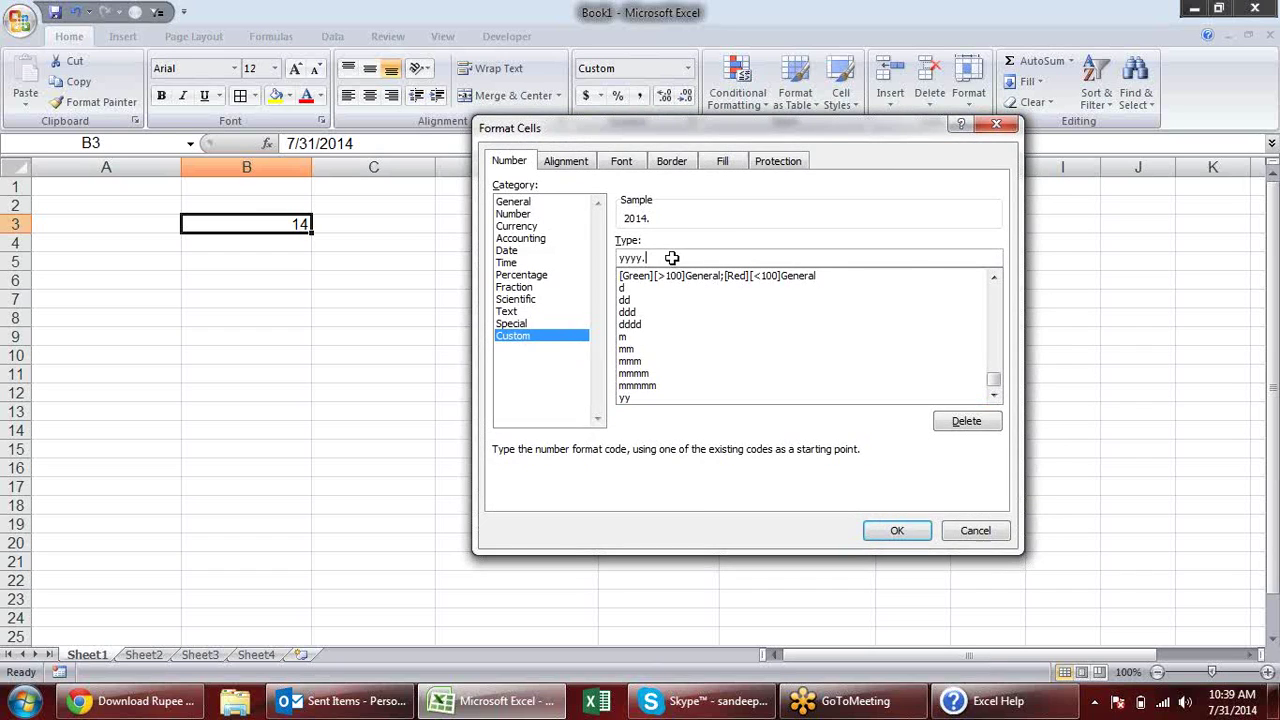
pyautogui.press('Return')
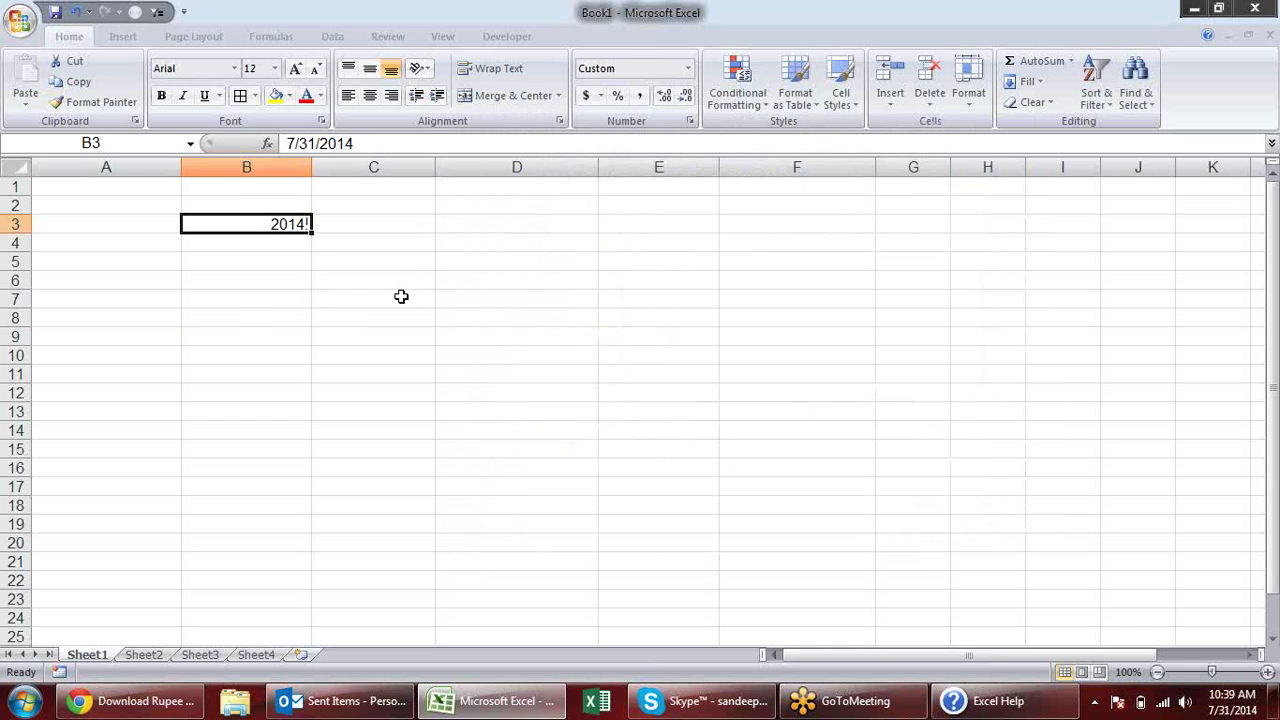
pyautogui.hotkey('ctrl', '1')
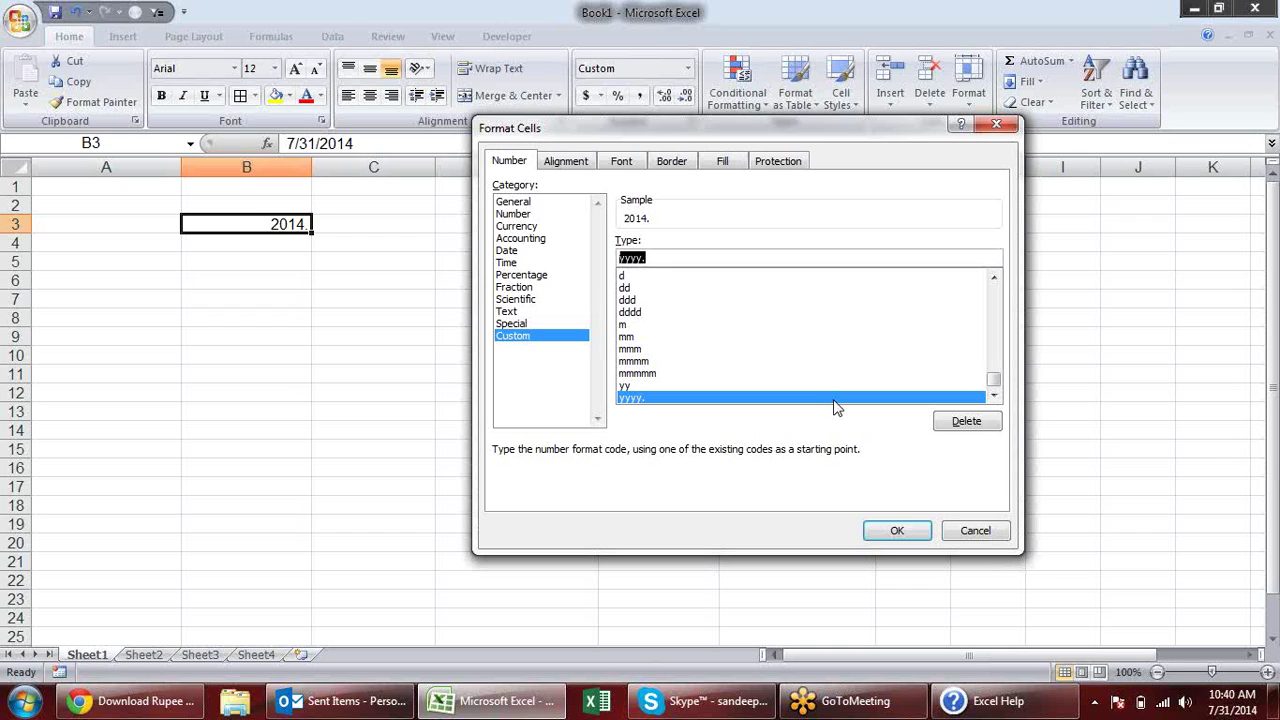
pyautogui.write('ddd')
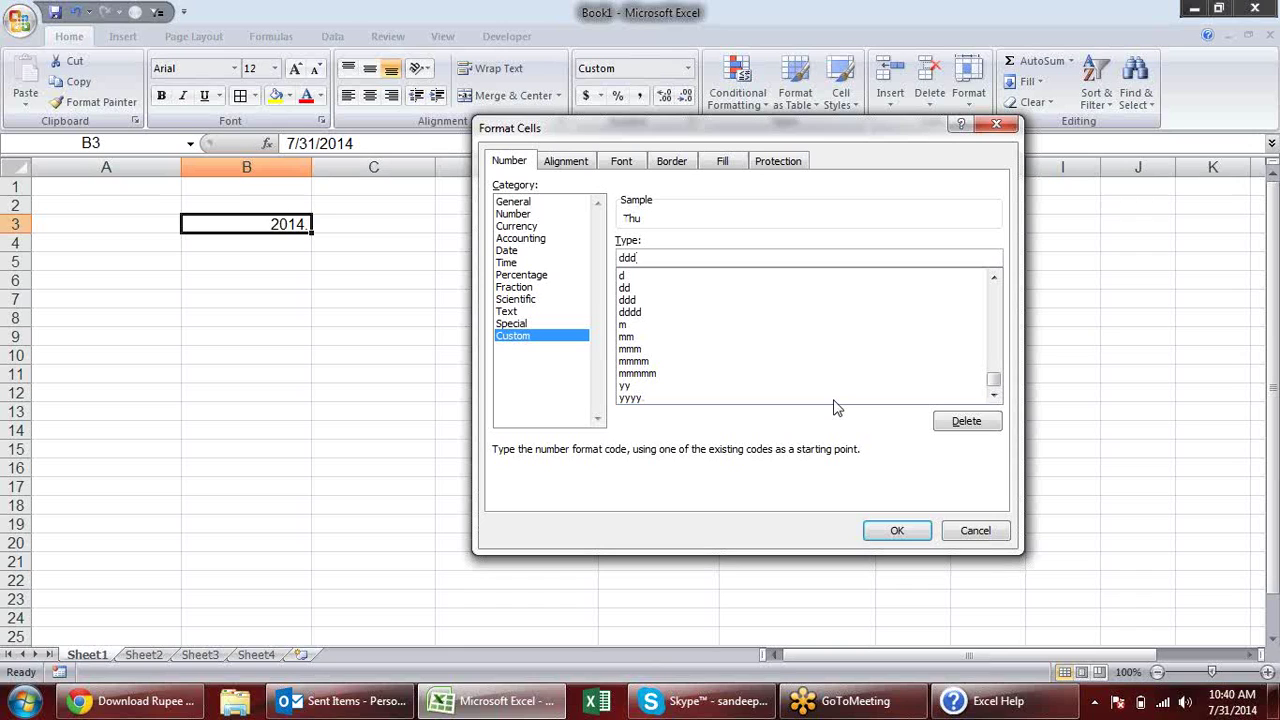
pyautogui.write('d')
pyautogui.write(',')
# Apply a dddd, mmm, dd, yyyy format to B3 and widen column B to fit.
pyautogui.write('mm')
pyautogui.write('m')
pyautogui.write('dd')
pyautogui.write(', ')
pyautogui.write('yyyy')
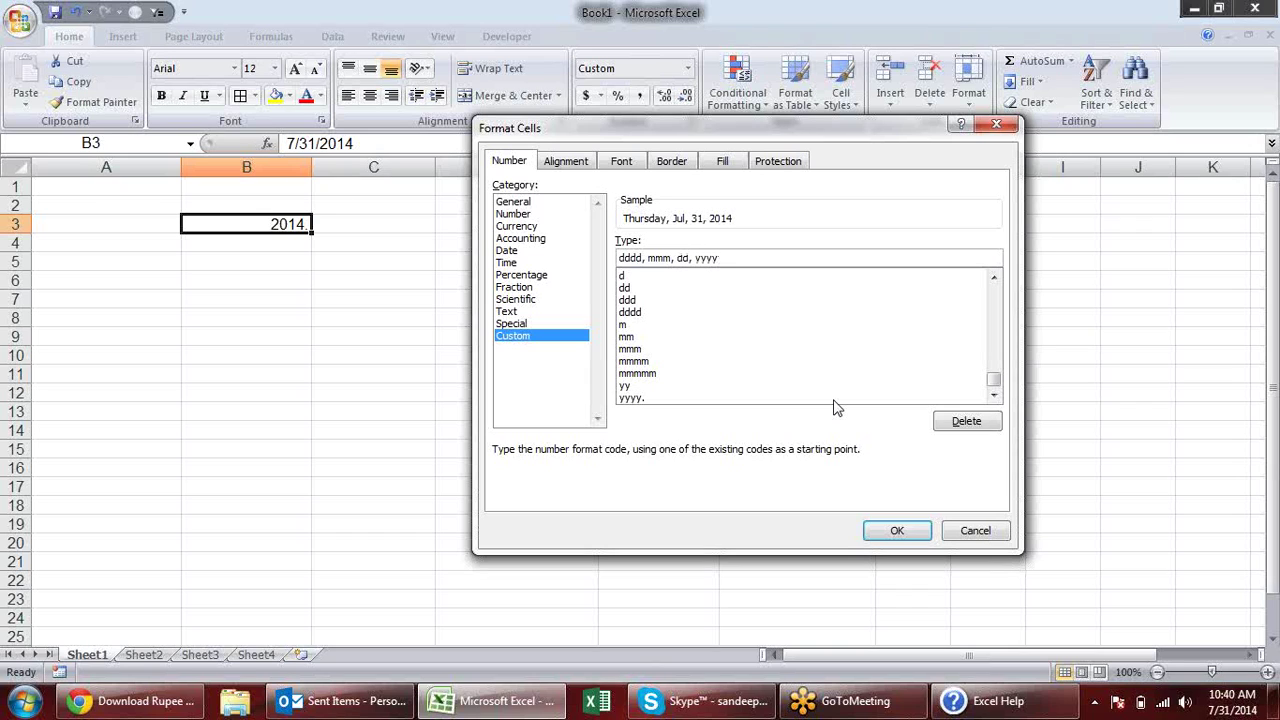
pyautogui.click(884, 537)
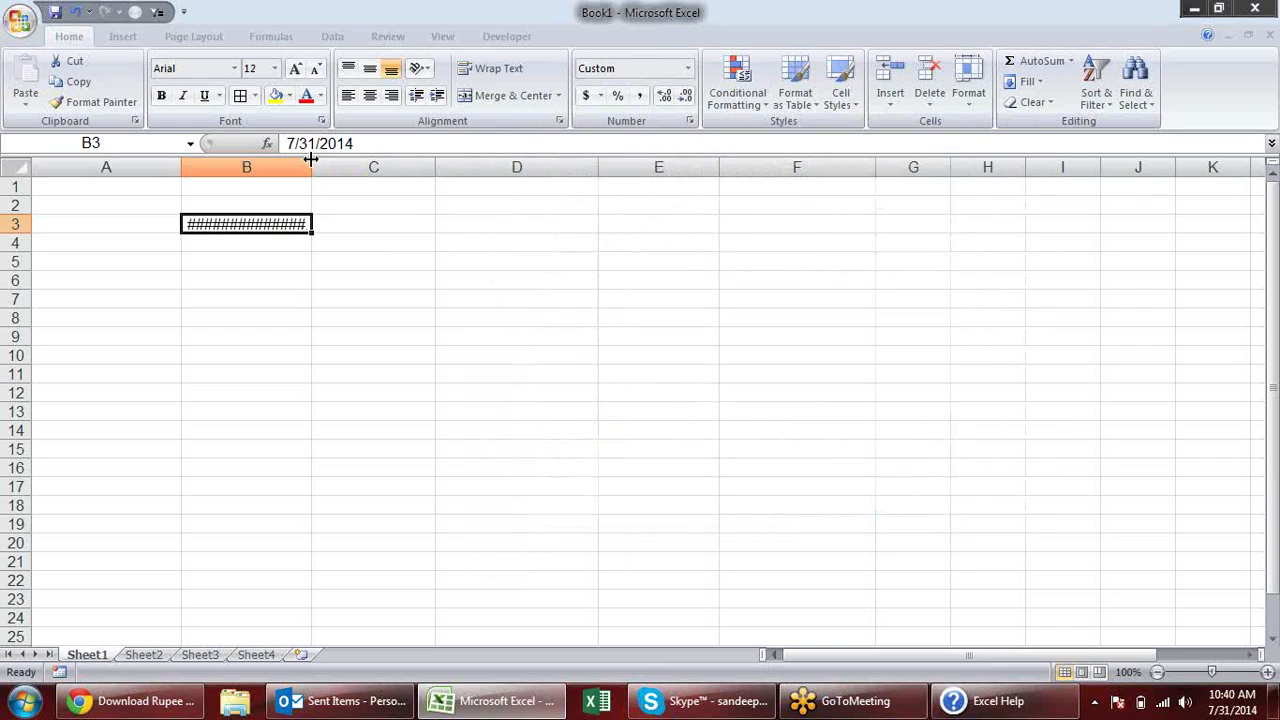
pyautogui.moveTo(311, 159); pyautogui.dragTo(412, 166)
pyautogui.click(528, 266)
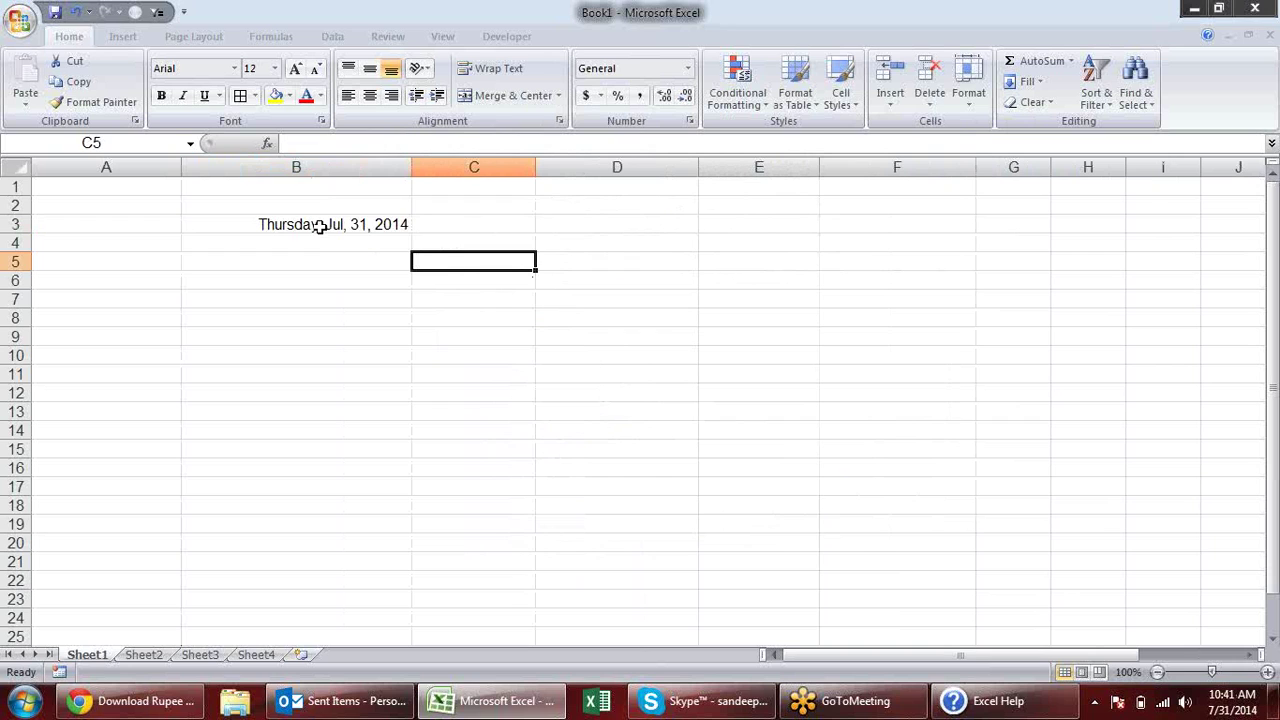
# Append ', ddd' so B3 reads Thursday, Jul, 31, 2014, Thu.
pyautogui.click(360, 227)
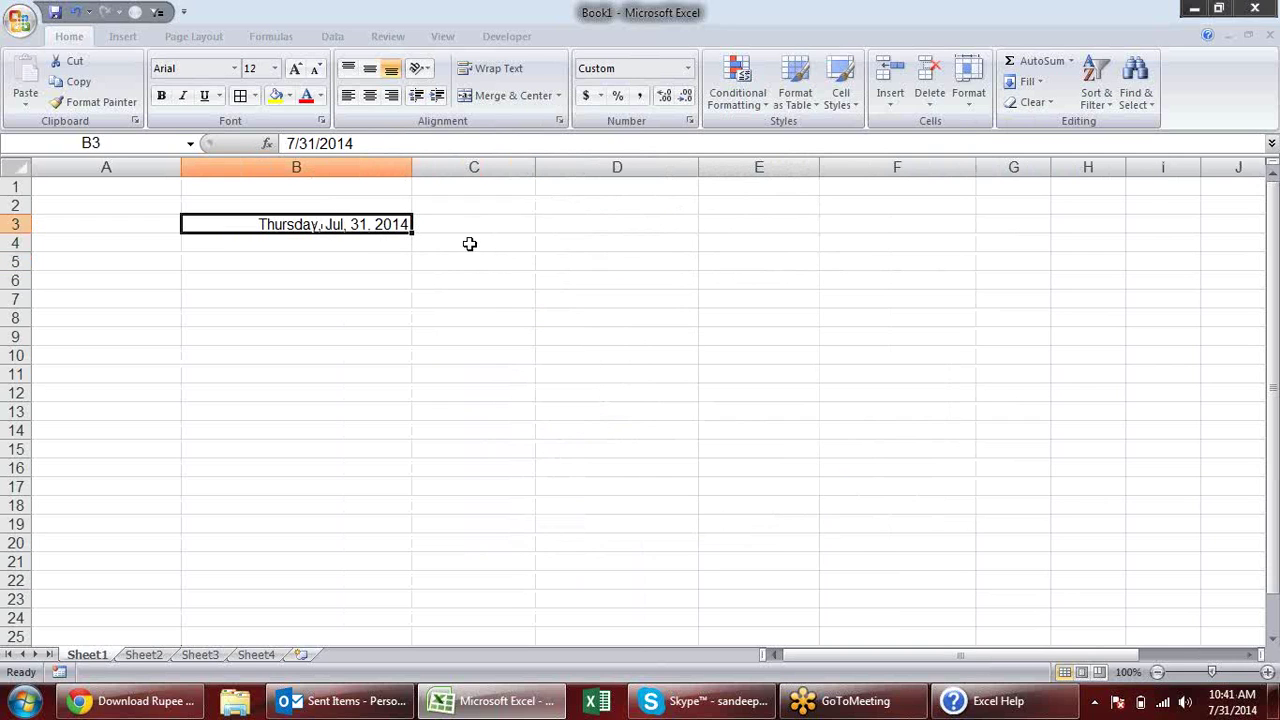
pyautogui.hotkey('ctrl', '1')
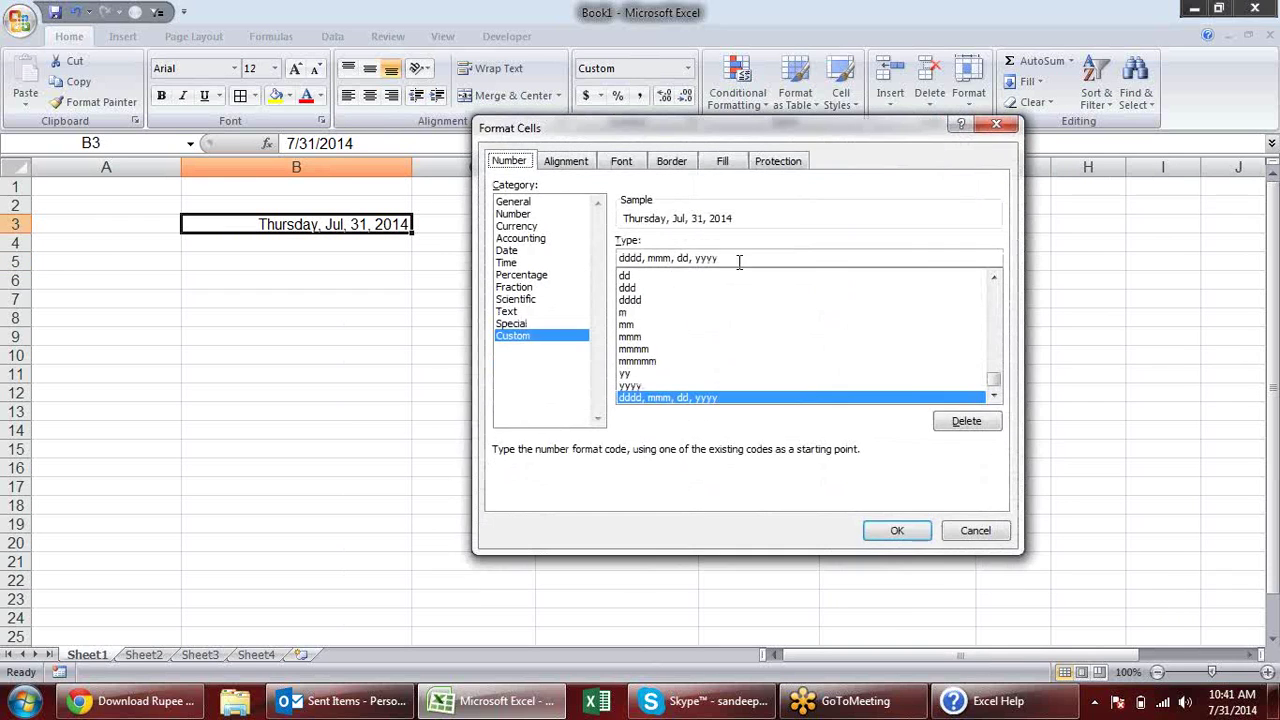
pyautogui.write(', ddd,')
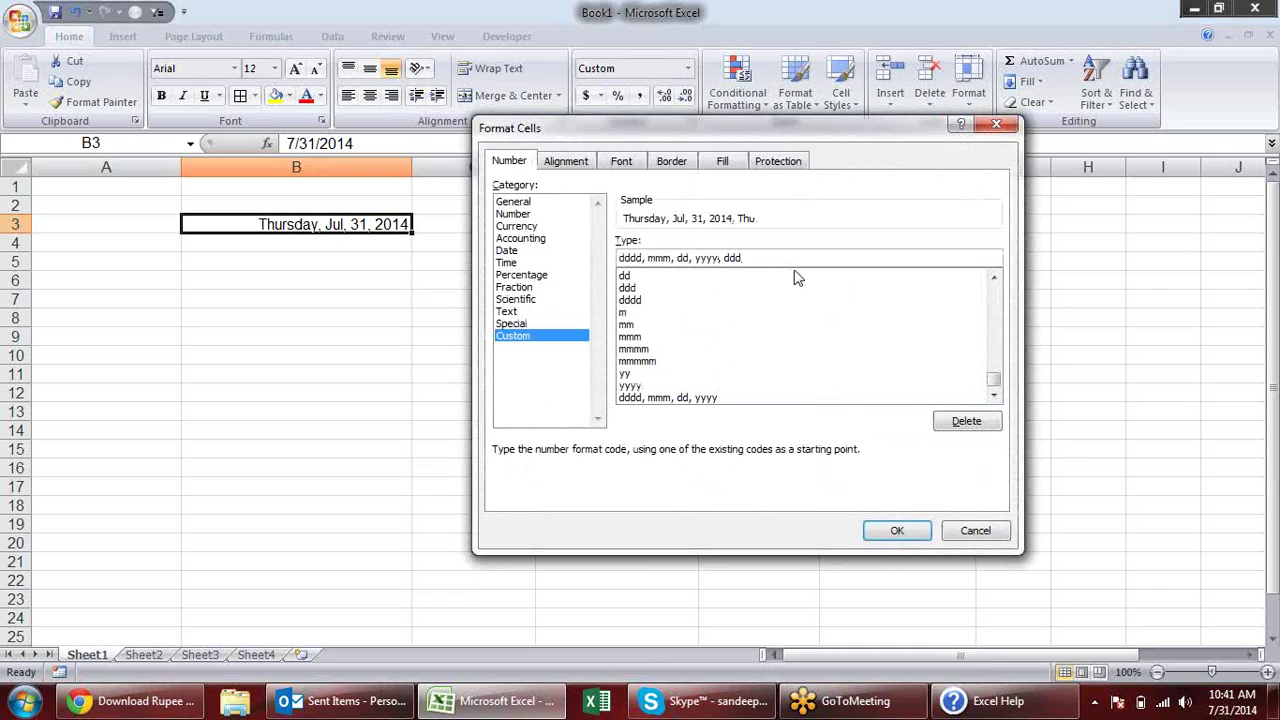
pyautogui.click(897, 530)
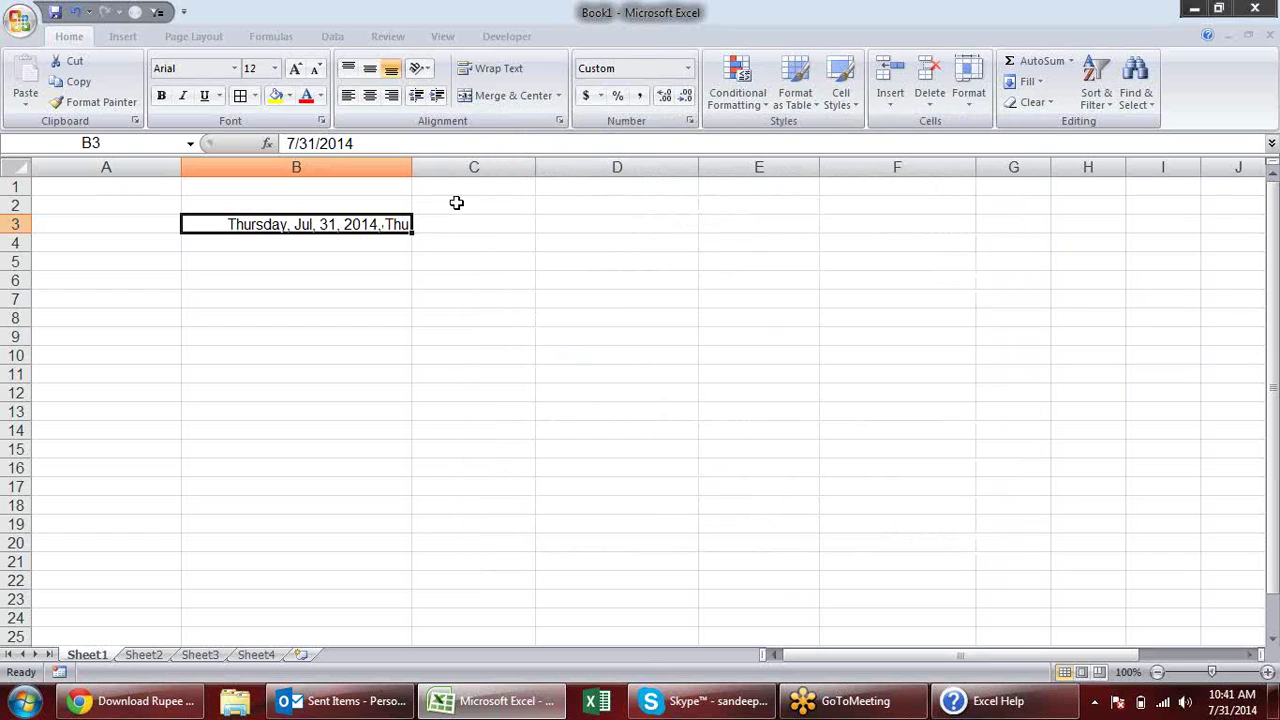
pyautogui.click(478, 300)
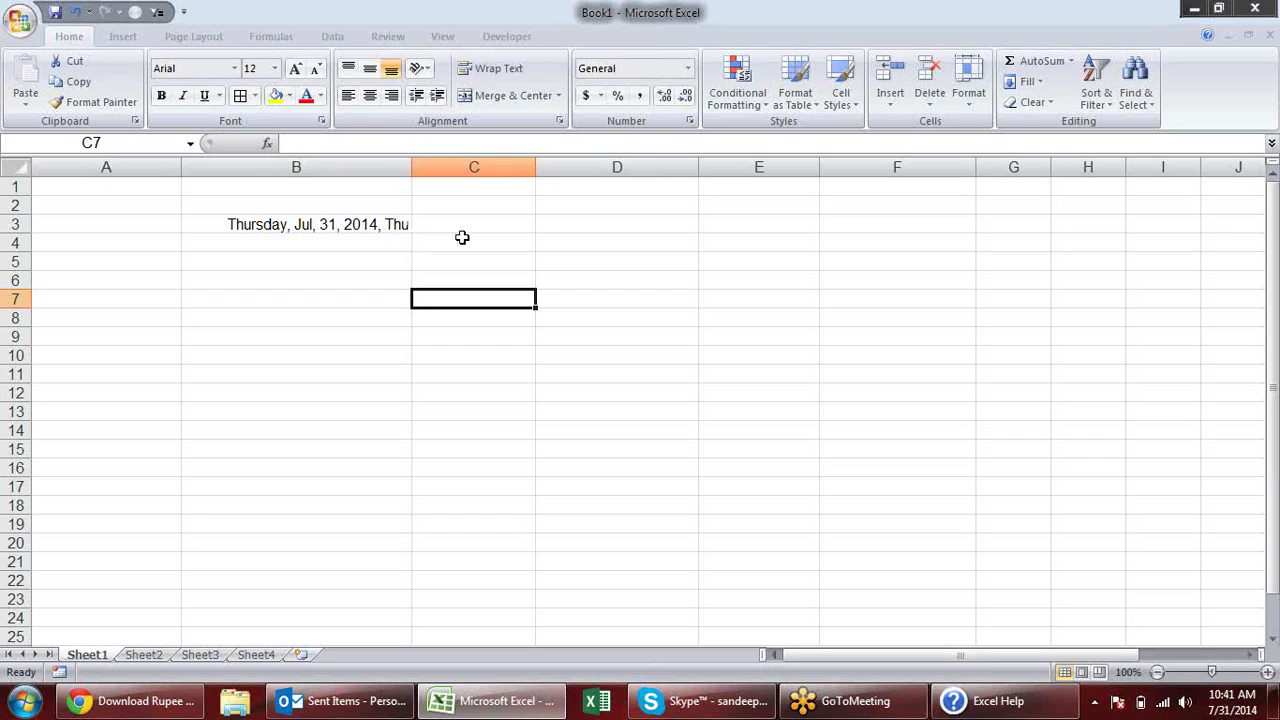
pyautogui.click(950, 700)
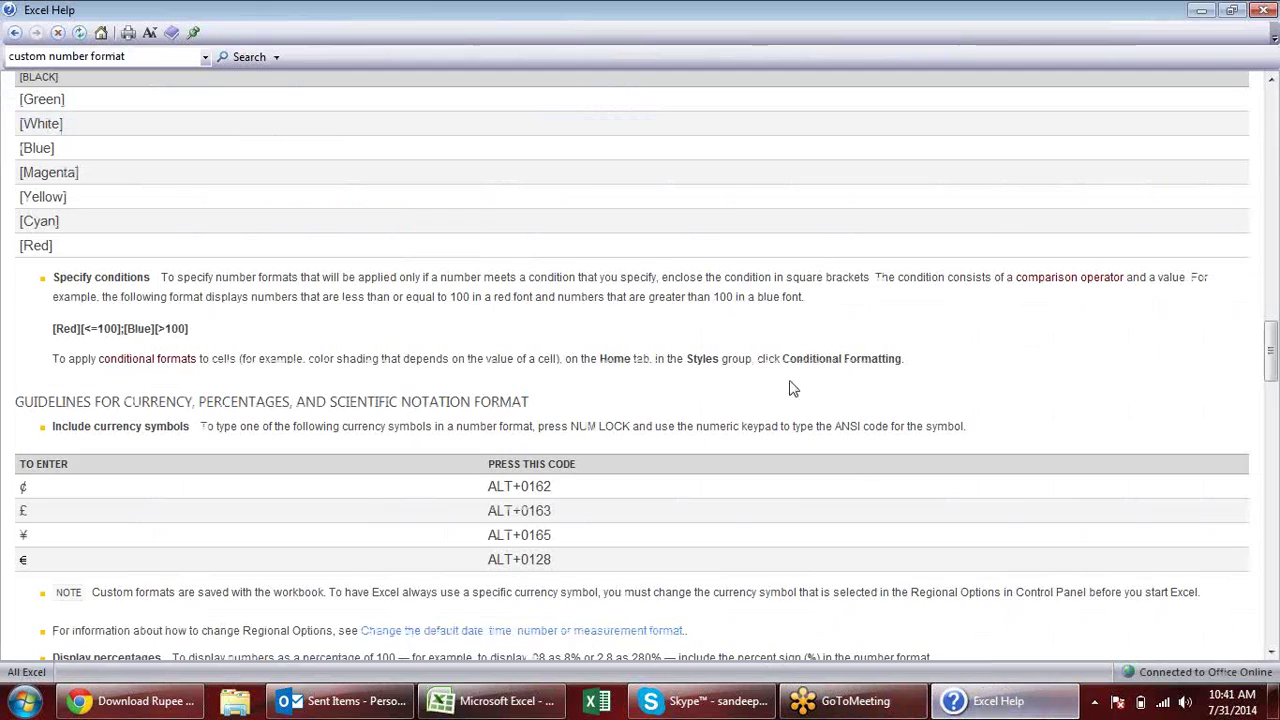
pyautogui.scroll(-2, 680, 250)
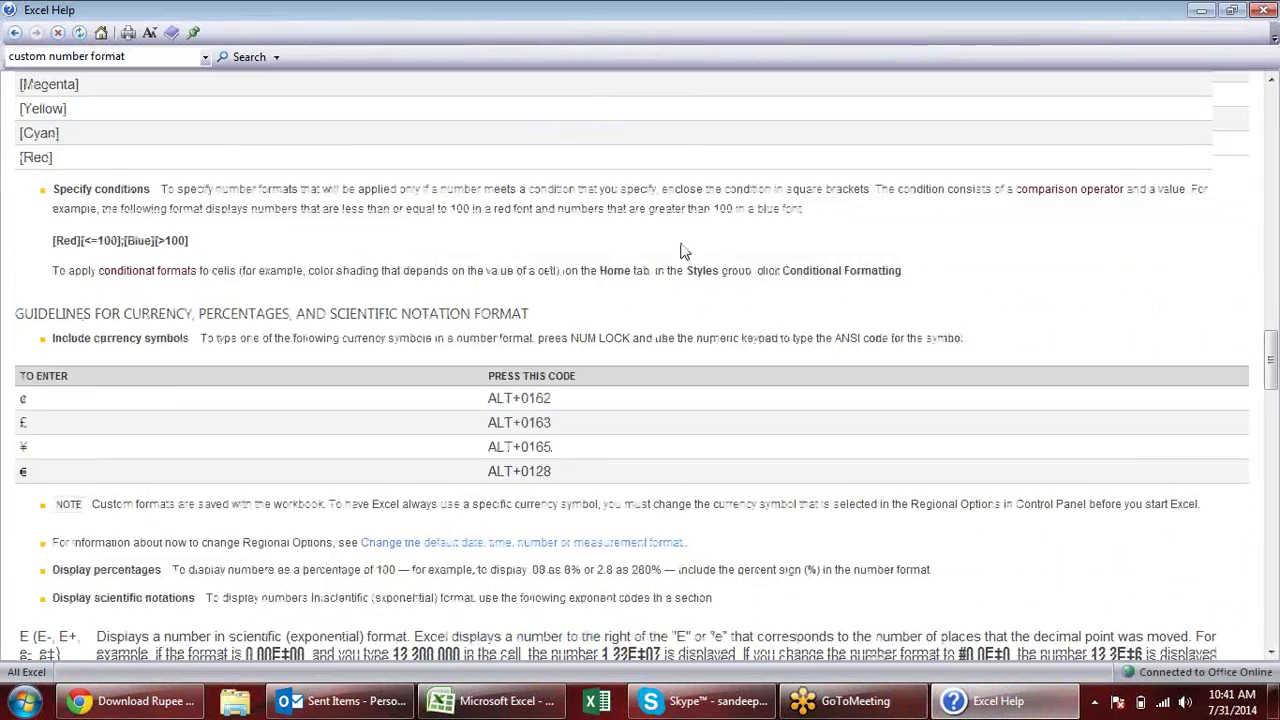
pyautogui.scroll(-5, 680, 250)
pyautogui.scroll(-6, 400, 210)
pyautogui.scroll(-3, 93, 166)
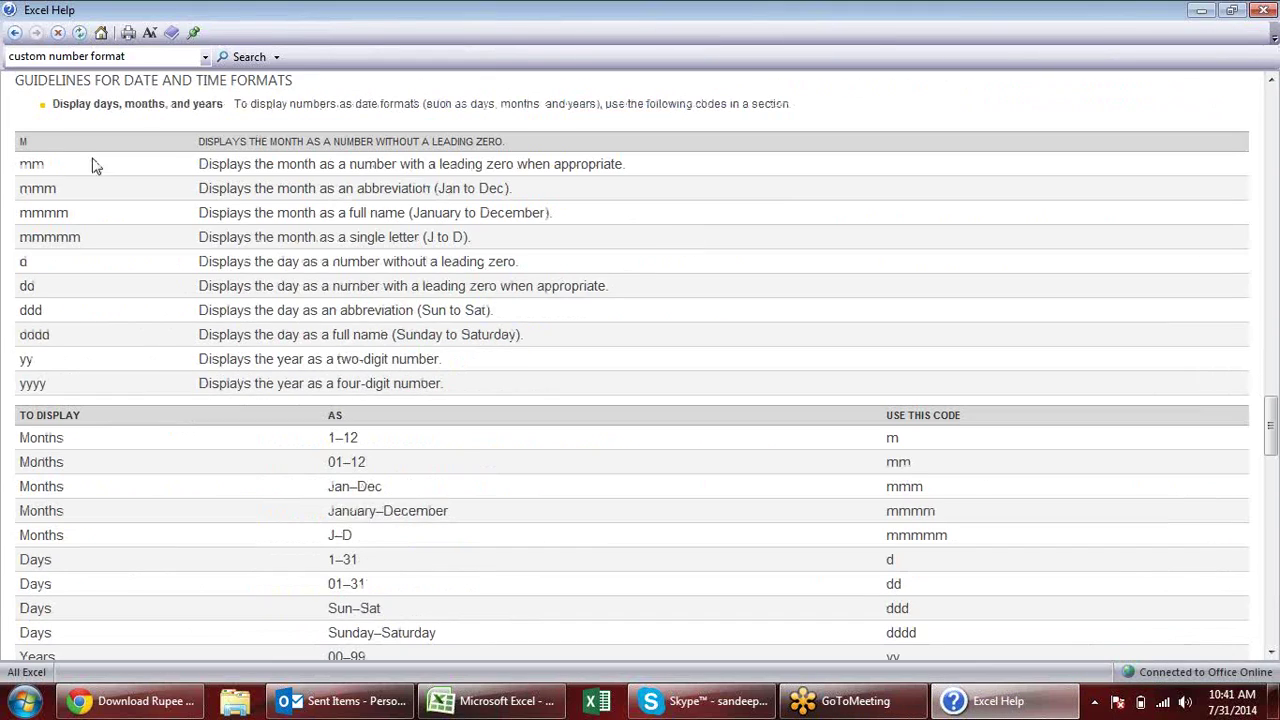
pyautogui.moveTo(28, 166); pyautogui.dragTo(358, 172)
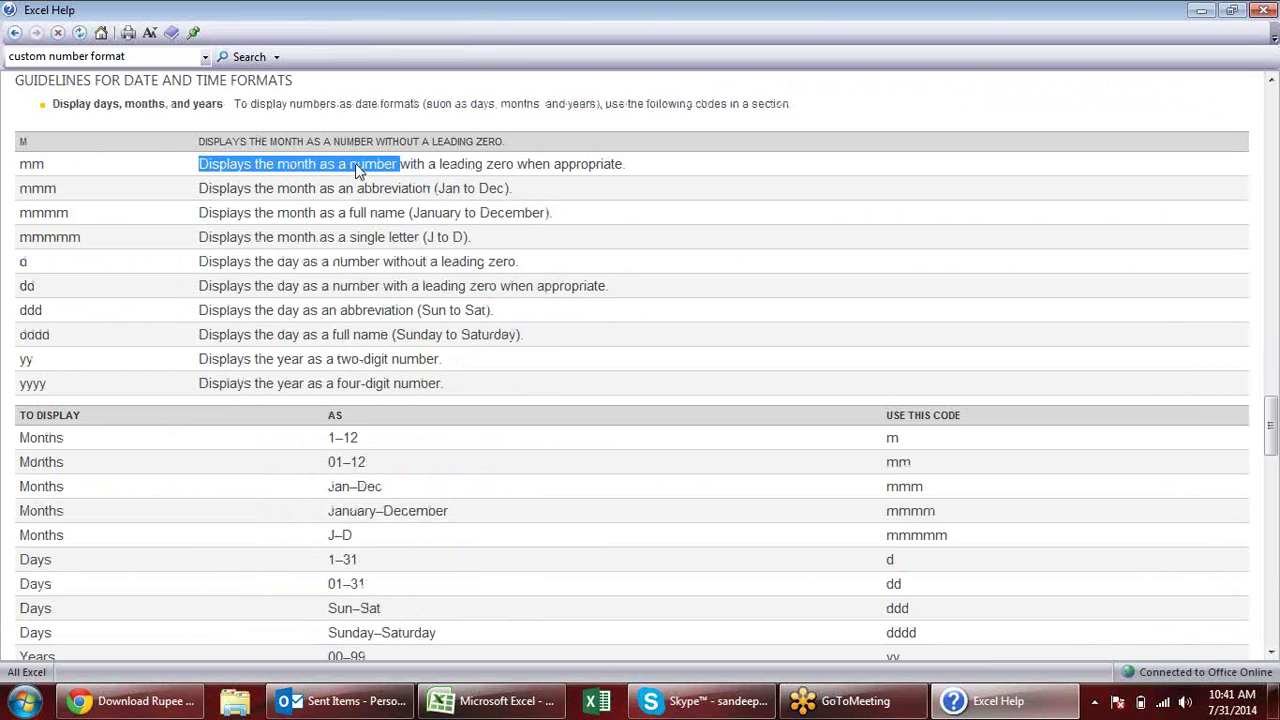
pyautogui.moveTo(14, 188); pyautogui.dragTo(100, 190)
pyautogui.moveTo(14, 216); pyautogui.dragTo(115, 211)
pyautogui.moveTo(46, 238); pyautogui.dragTo(122, 238)
pyautogui.scroll(-2, 165, 279)
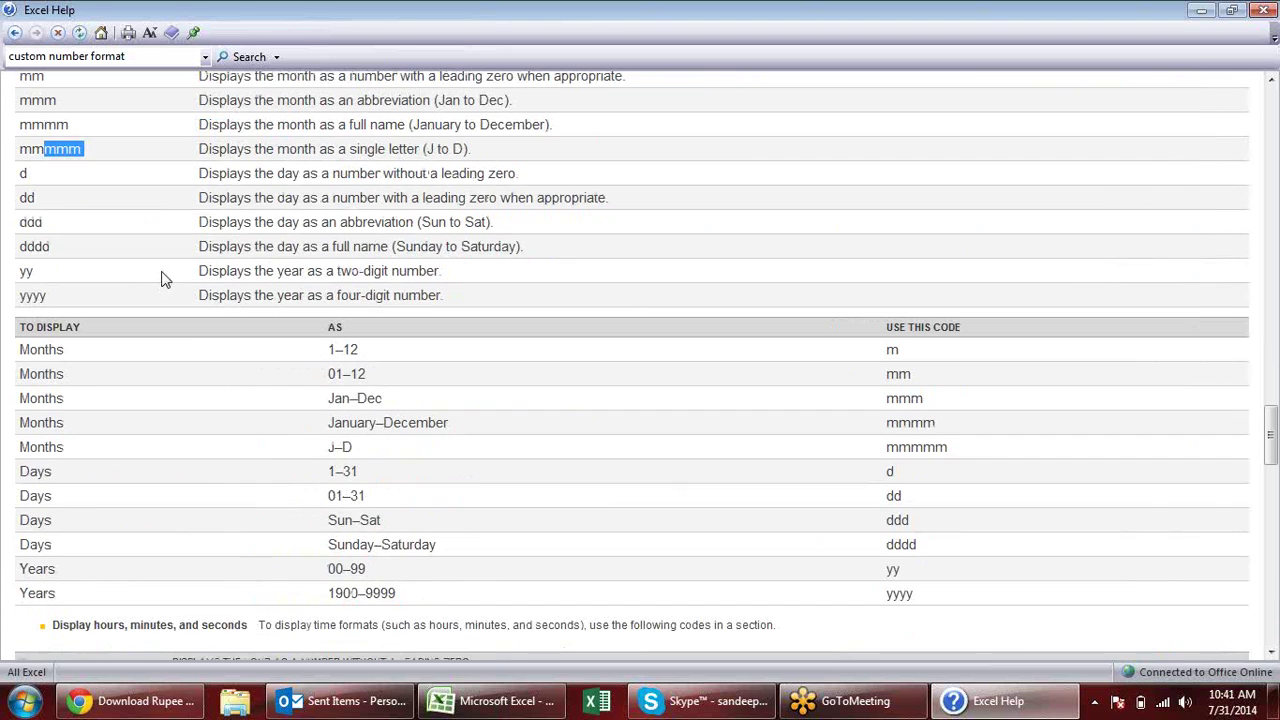
pyautogui.scroll(-2, 330, 265)
pyautogui.moveTo(330, 263); pyautogui.dragTo(394, 263)
pyautogui.moveTo(884, 262)
pyautogui.mouseDown()
pyautogui.moveTo(909, 268)
pyautogui.moveTo(912, 289)
pyautogui.mouseUp()
pyautogui.moveTo(884, 334); pyautogui.dragTo(936, 336)
pyautogui.moveTo(884, 383); pyautogui.dragTo(910, 433)
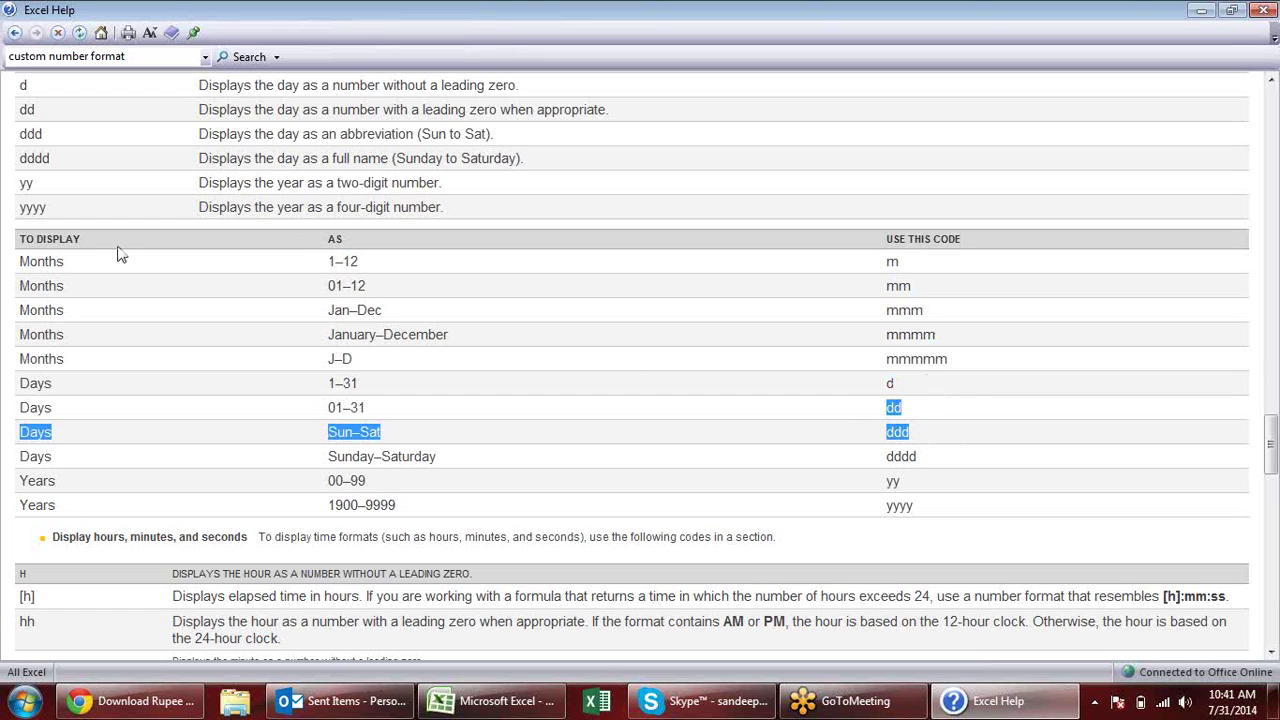
pyautogui.moveTo(66, 262); pyautogui.dragTo(3, 263)
pyautogui.moveTo(328, 263)
pyautogui.mouseDown()
pyautogui.moveTo(386, 266)
pyautogui.moveTo(366, 288)
pyautogui.mouseUp()
pyautogui.moveTo(330, 358); pyautogui.dragTo(360, 386)
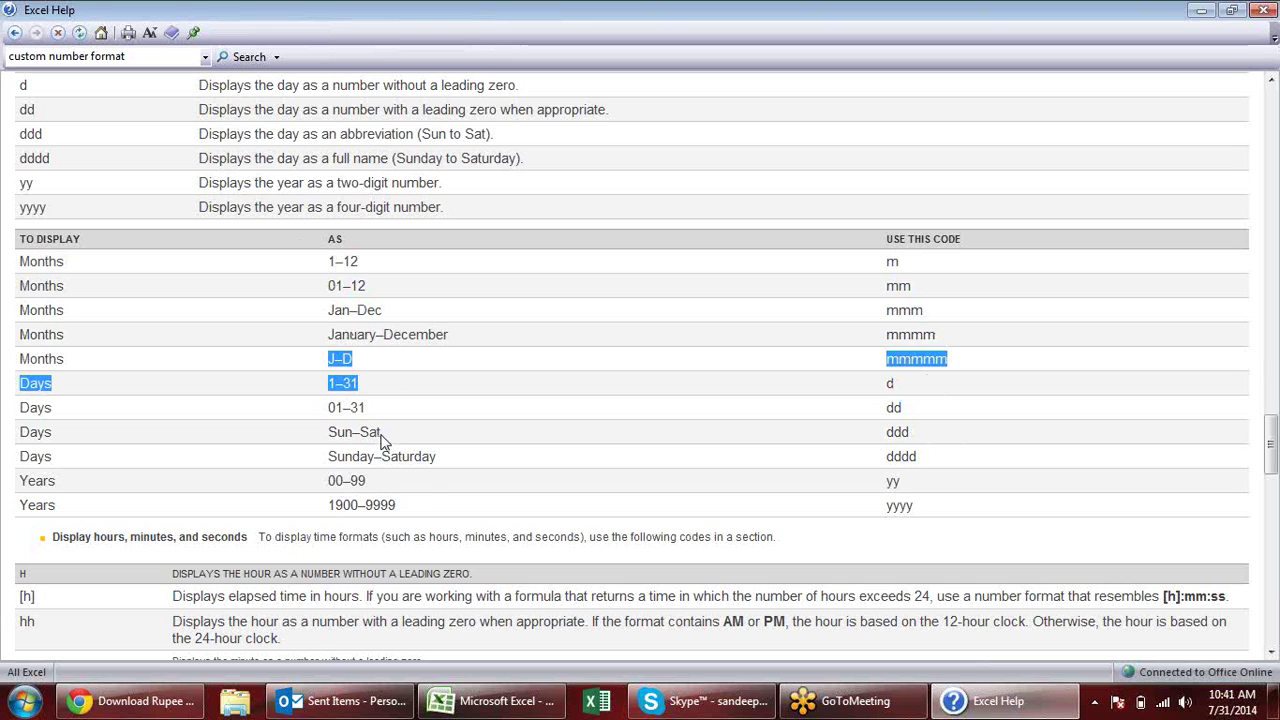
pyautogui.moveTo(328, 456); pyautogui.dragTo(428, 494)
pyautogui.moveTo(328, 505); pyautogui.dragTo(450, 507)
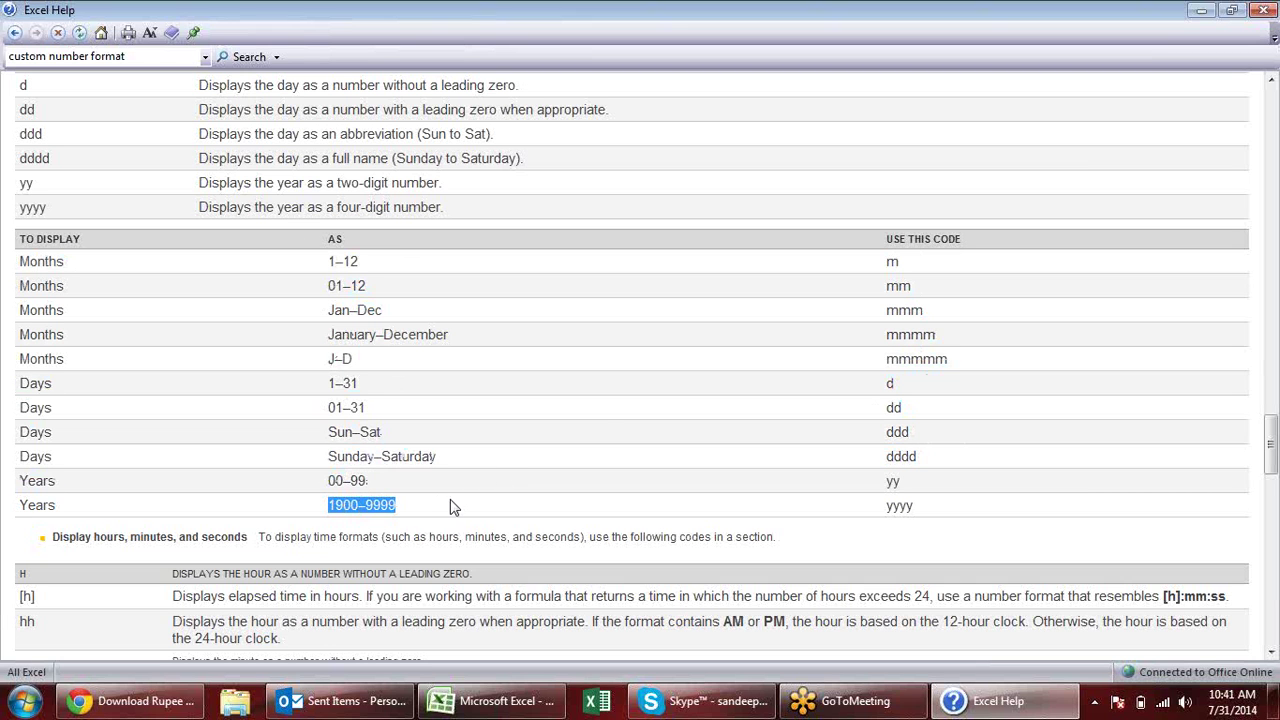
pyautogui.scroll(-5, 620, 340)
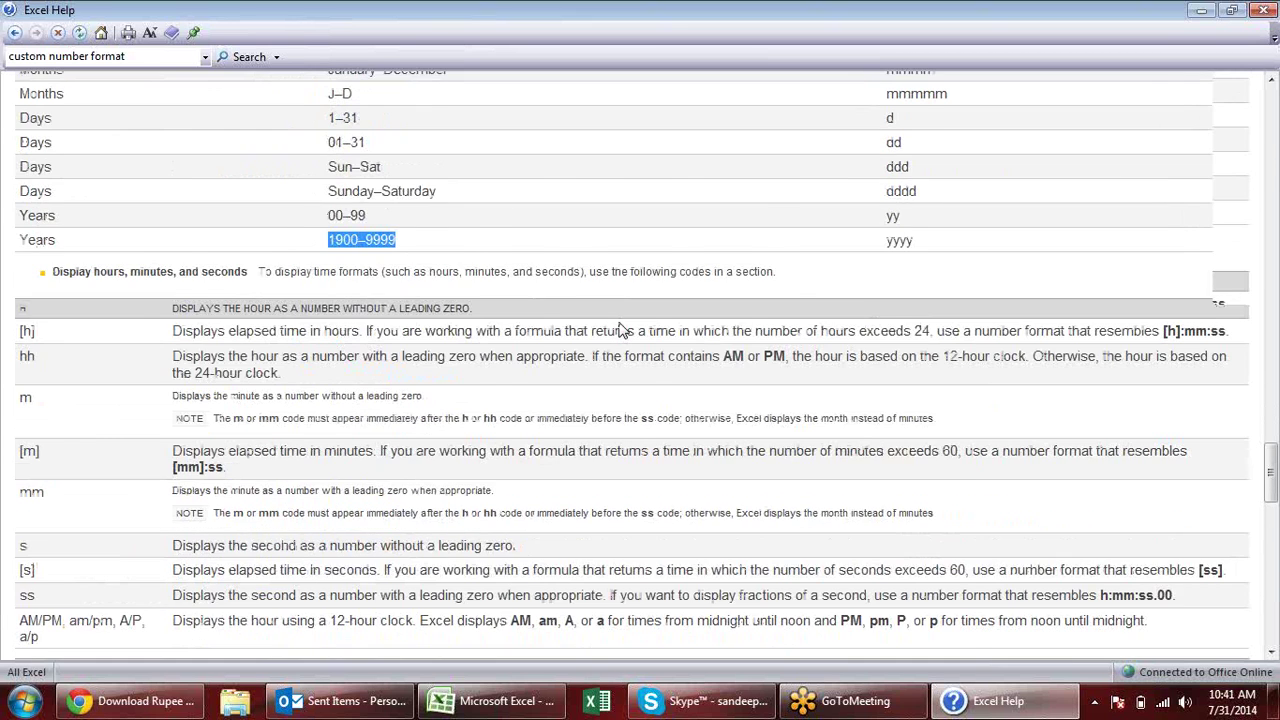
pyautogui.scroll(-3, 620, 330)
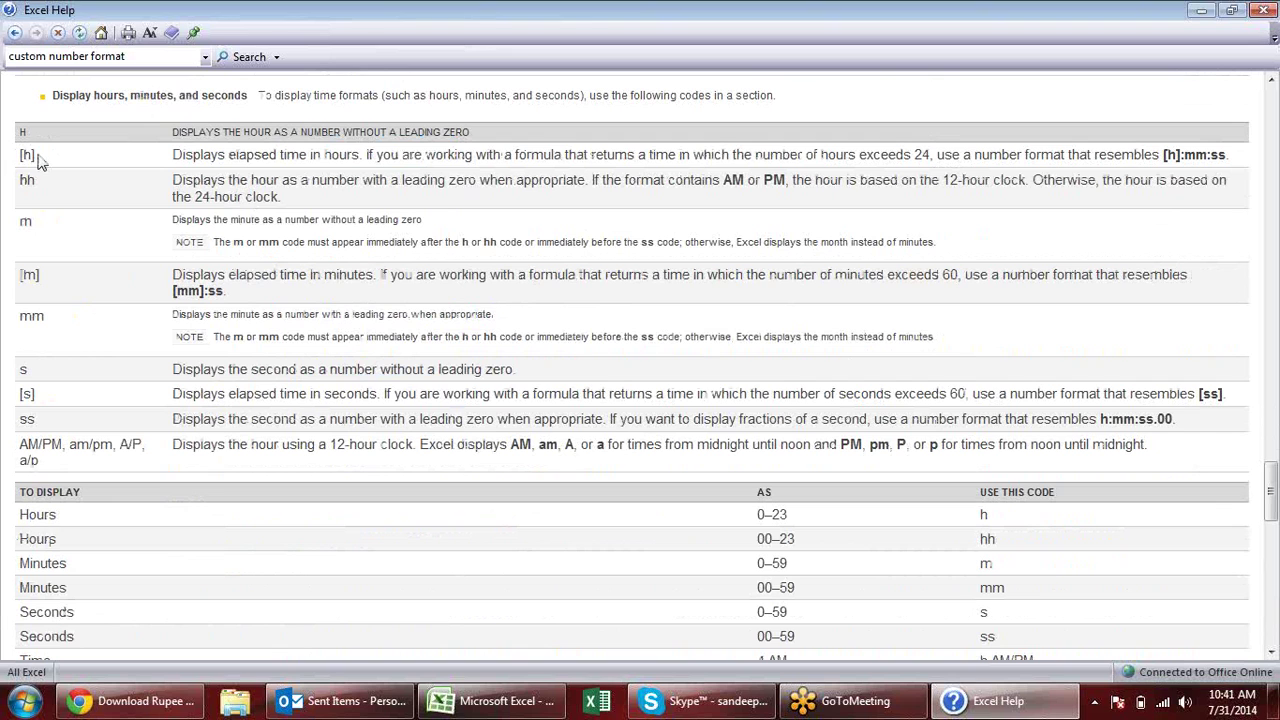
pyautogui.moveTo(40, 162); pyautogui.dragTo(283, 300)
pyautogui.click(670, 355)
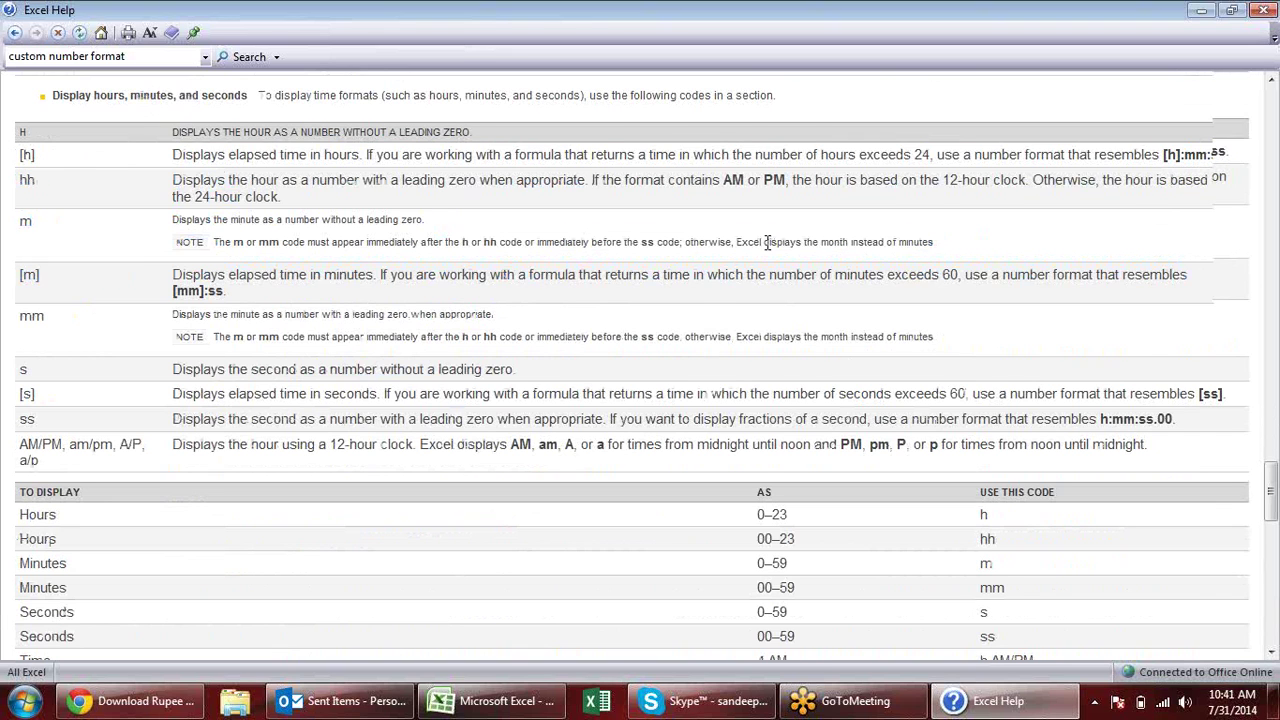
pyautogui.scroll(-3, 767, 242)
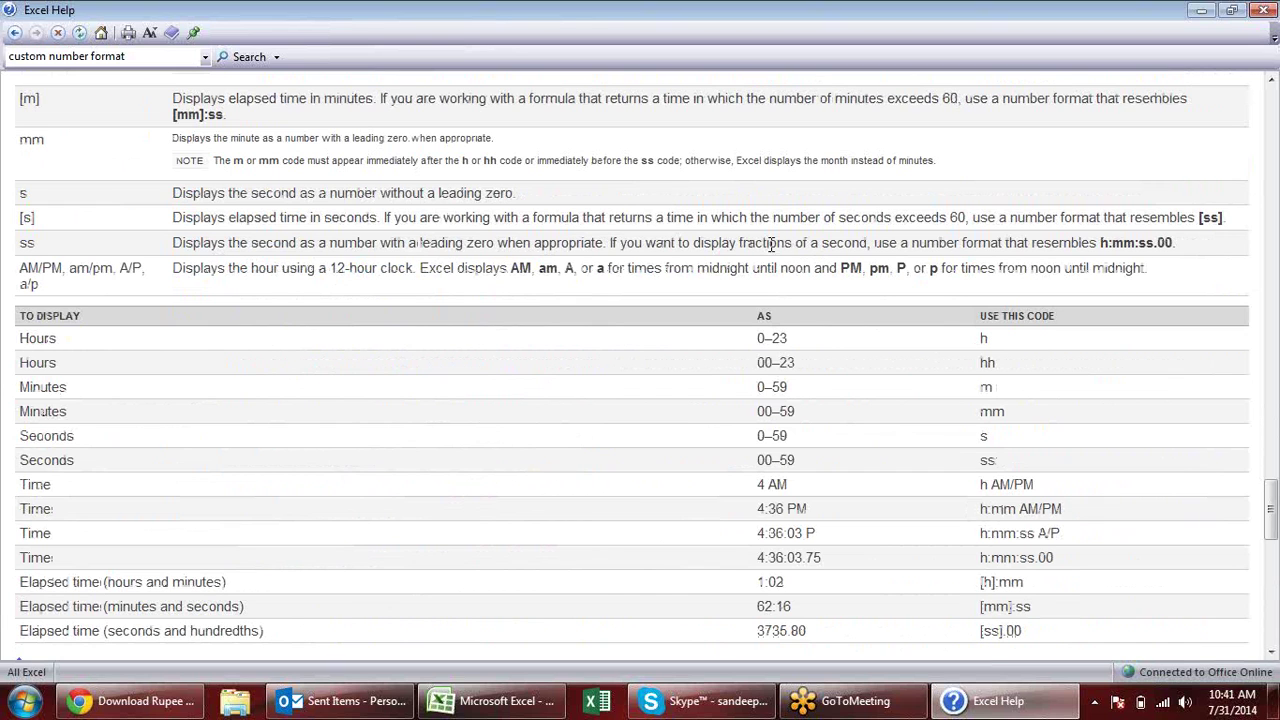
pyautogui.scroll(1, 767, 242)
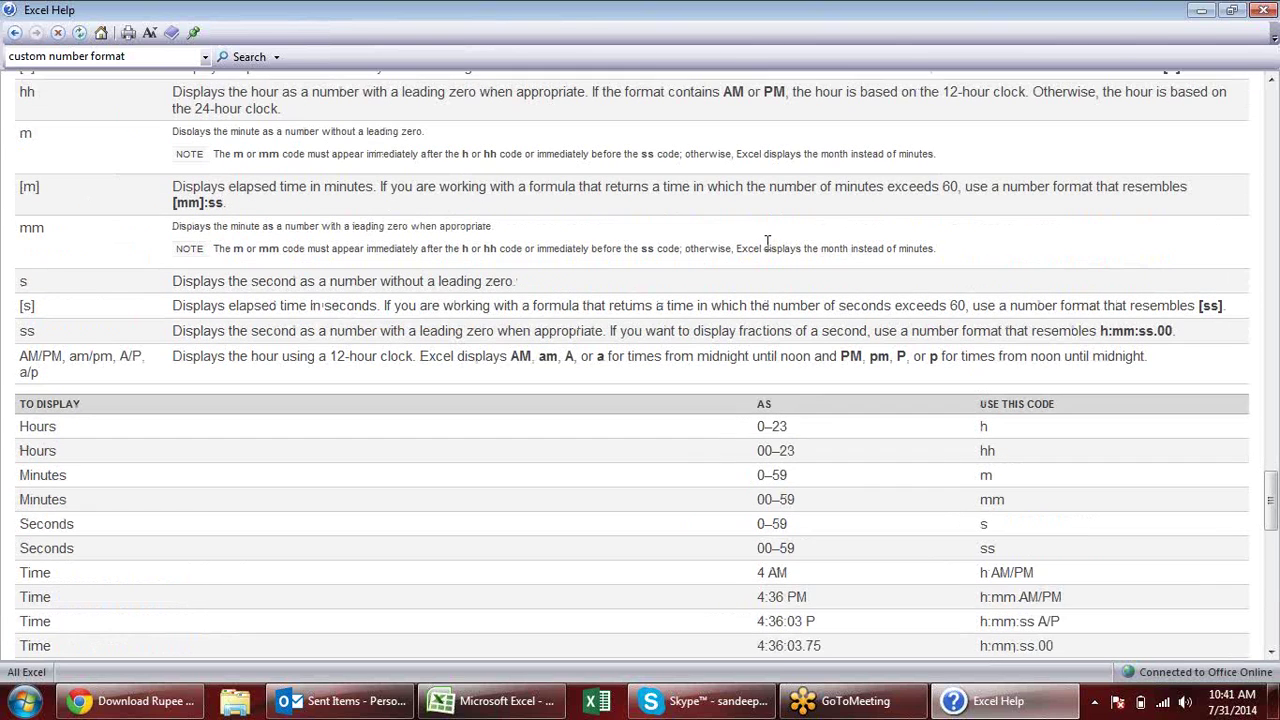
pyautogui.hotkey('alt', 'Tab')
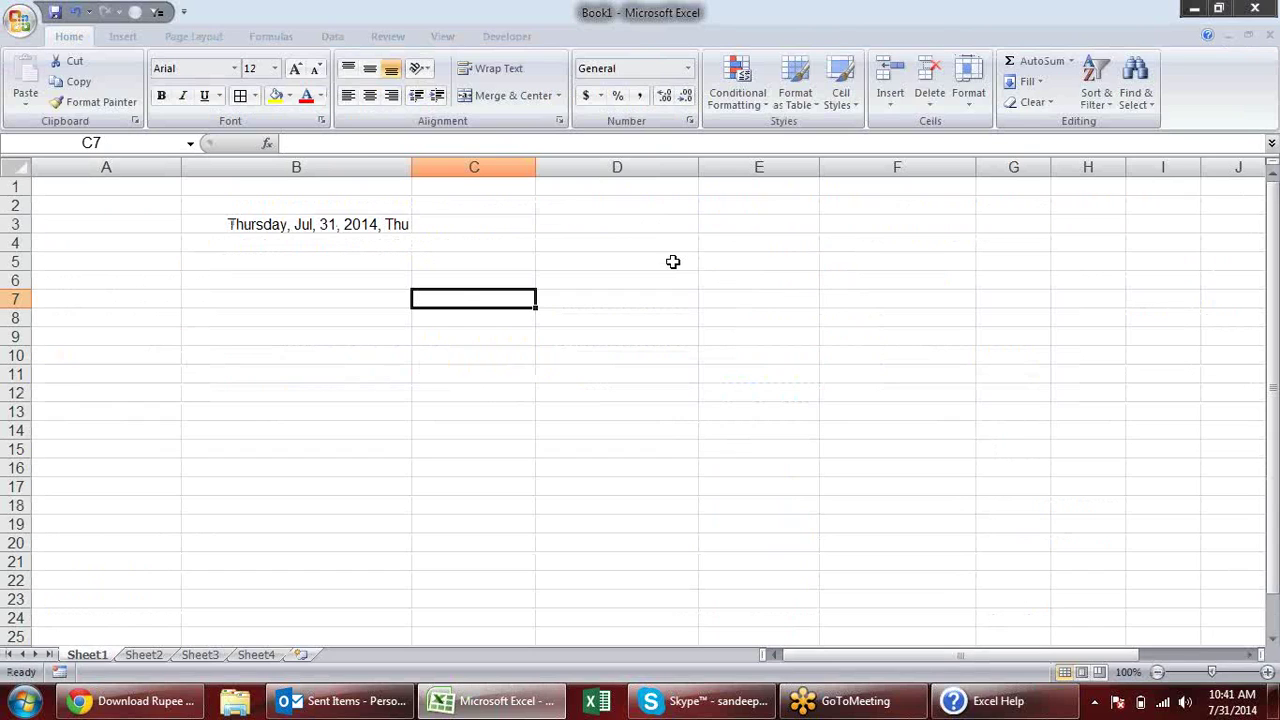
# Insert the current time, 10:42 AM, into C7.
pyautogui.hotkey('ctrl', ';')
pyautogui.press('Escape')
pyautogui.hotkey('ctrl', 'shift', ';')
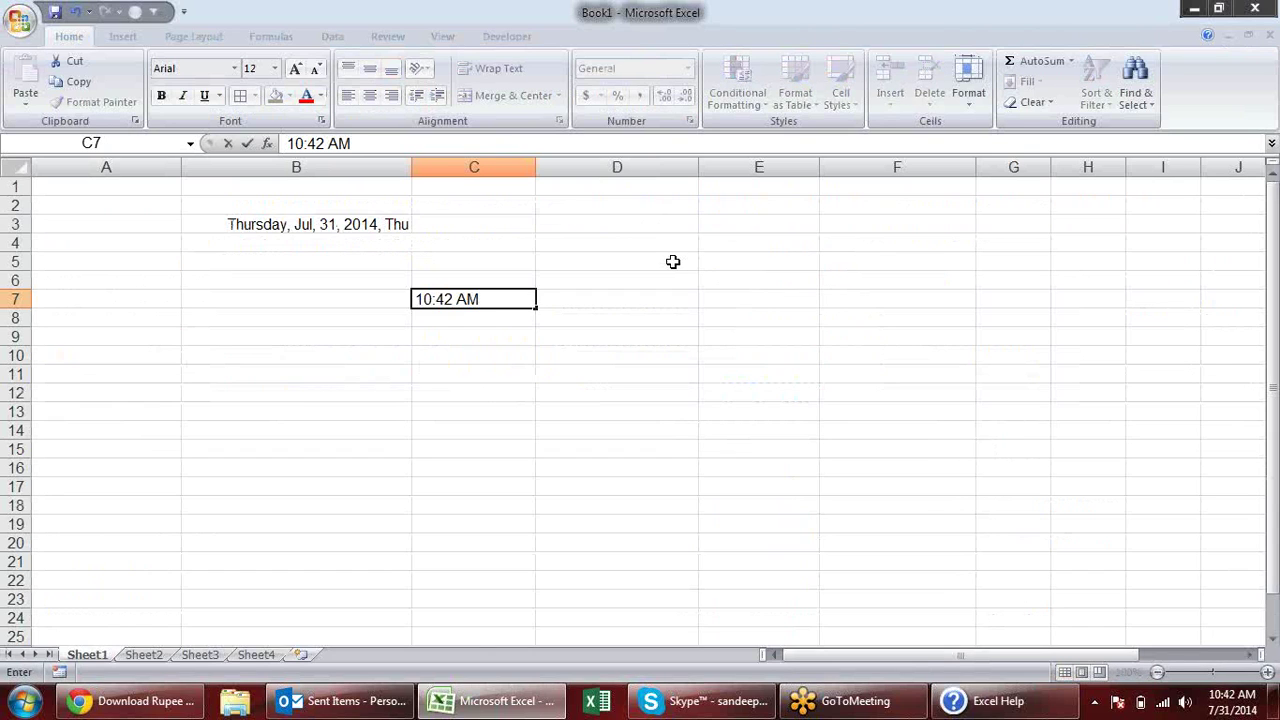
pyautogui.press('Return')
# Replace C7's h:mm AM/PM code with h so it shows just the hour 10.
pyautogui.click(525, 297)
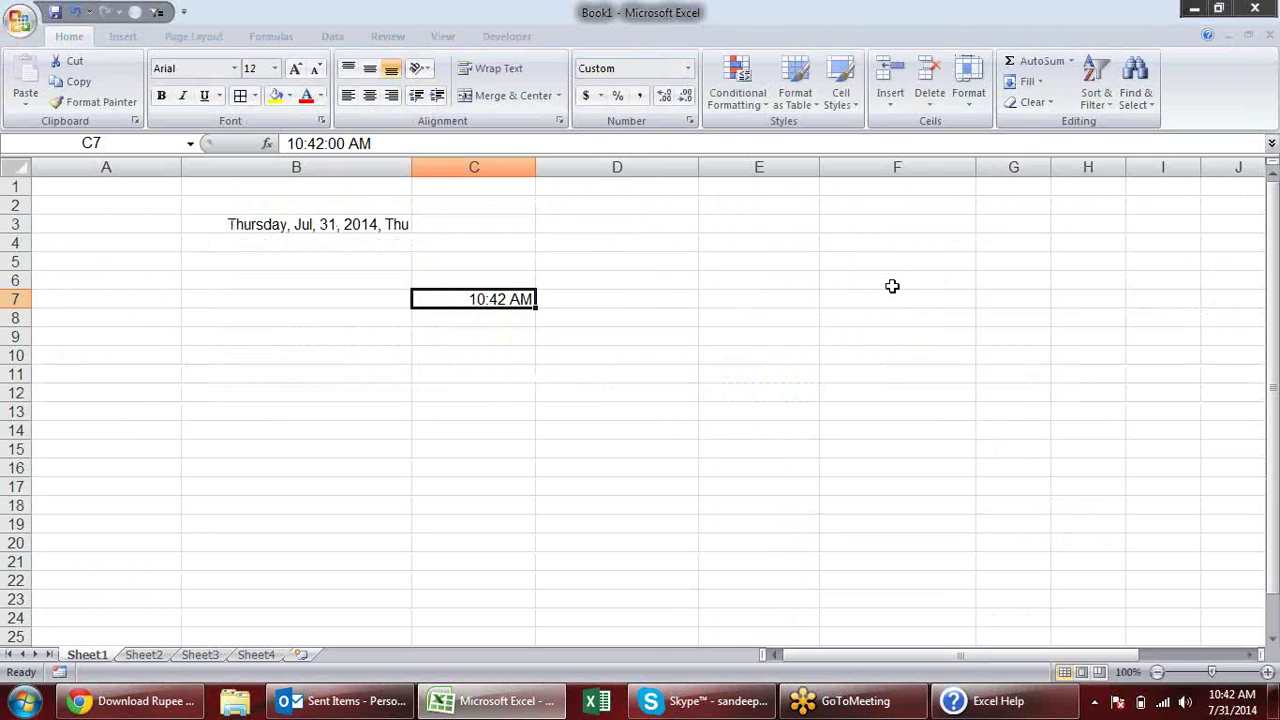
pyautogui.hotkey('ctrl', '1')
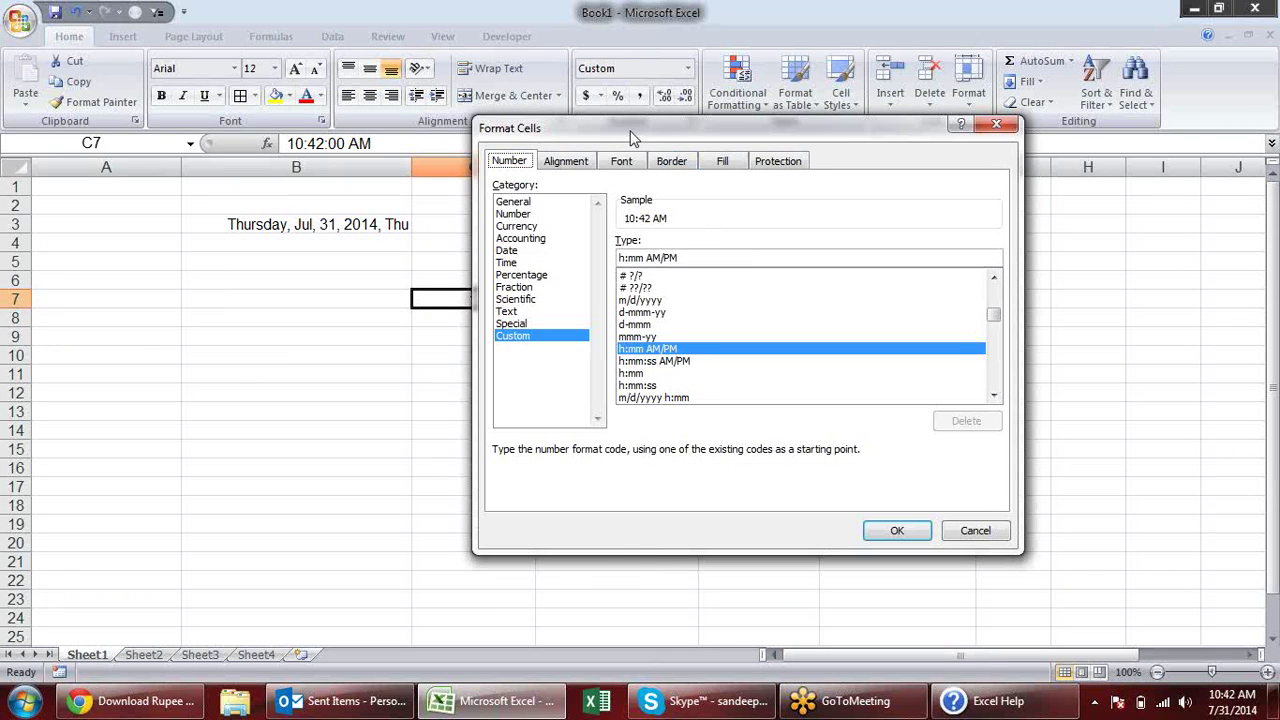
pyautogui.moveTo(629, 135); pyautogui.dragTo(798, 137)
pyautogui.moveTo(868, 262); pyautogui.dragTo(789, 262)
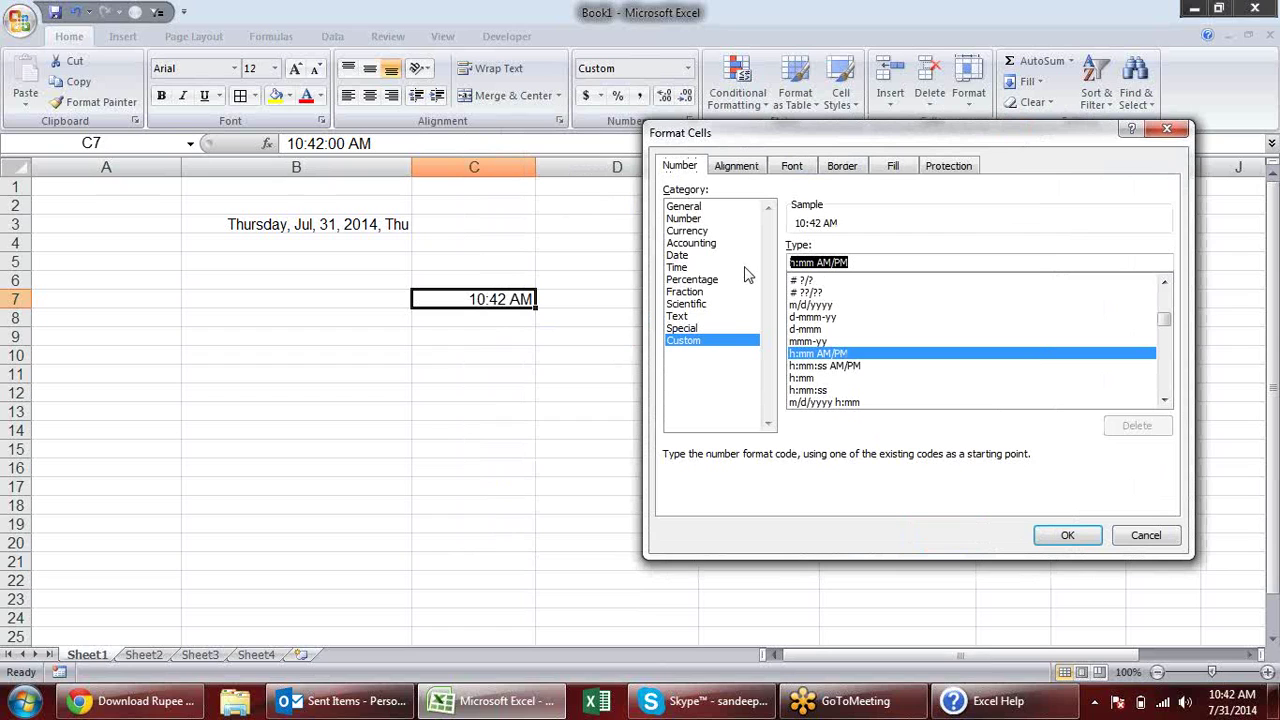
pyautogui.write('h')
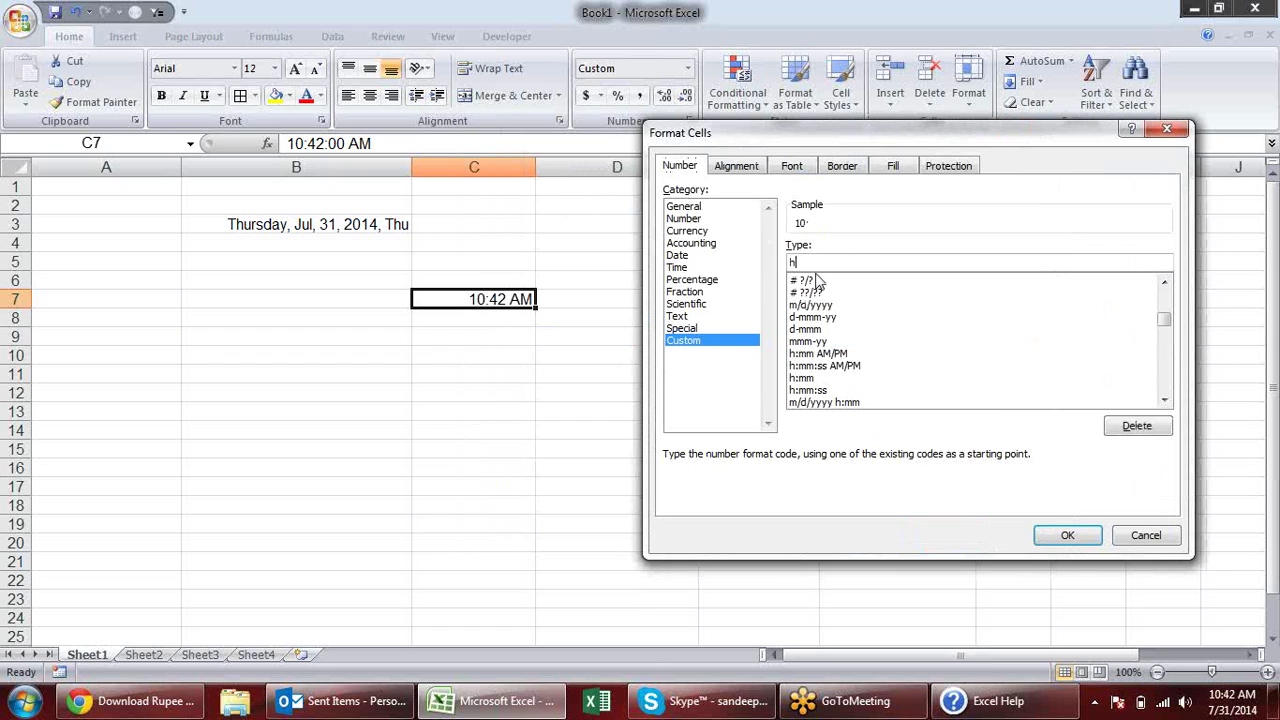
pyautogui.click(1068, 537)
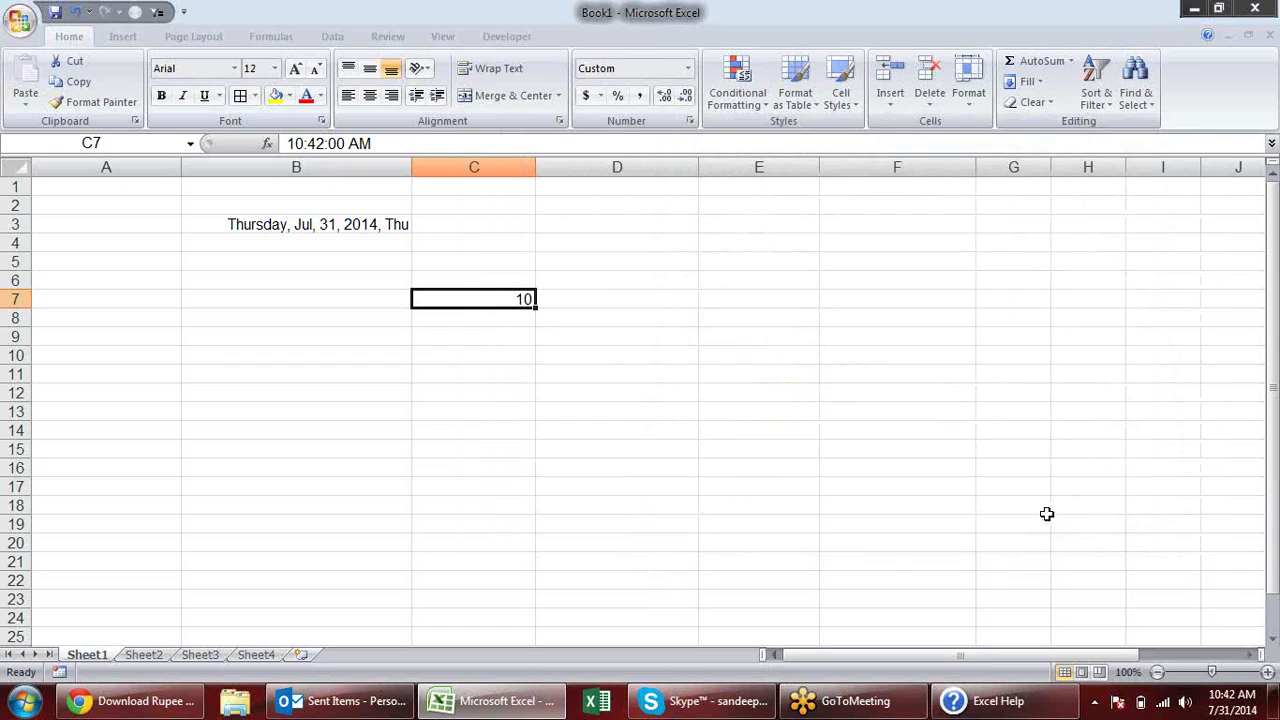
# Change C7's format code to mm so it displays 01.
pyautogui.hotkey('ctrl', '1')
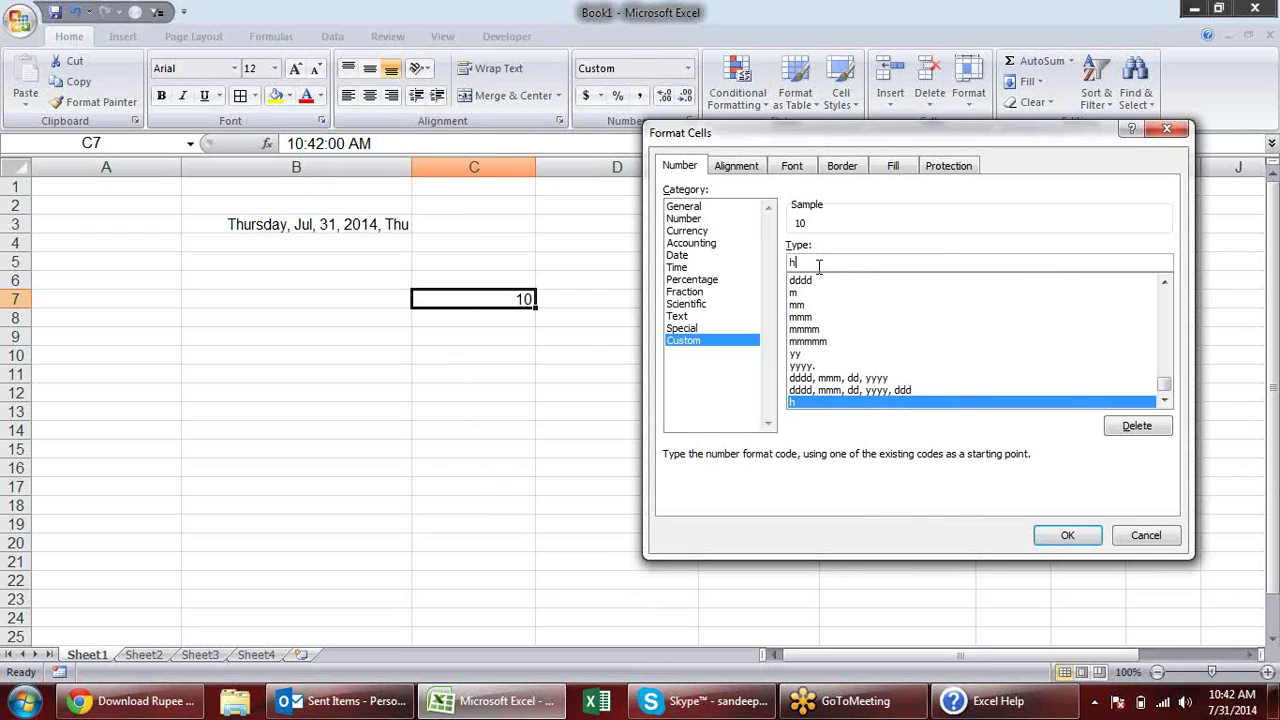
pyautogui.press('BackSpace')
pyautogui.write('mm')
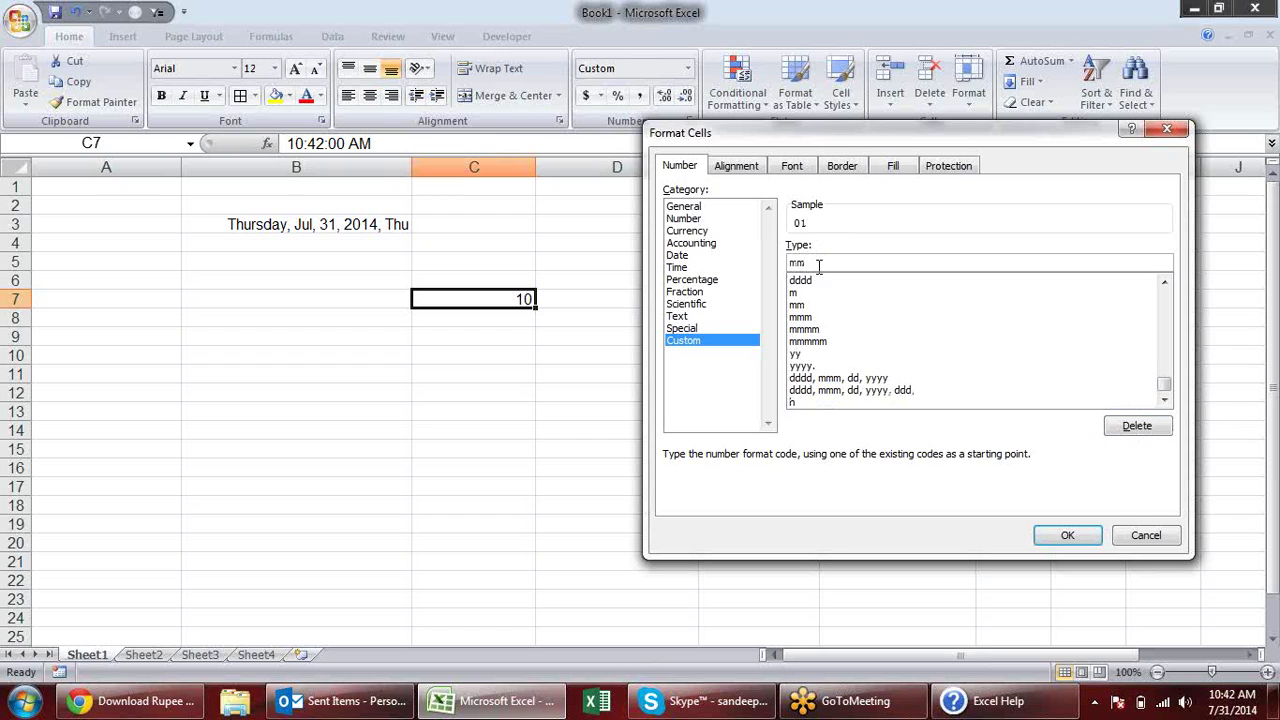
pyautogui.click(1051, 538)
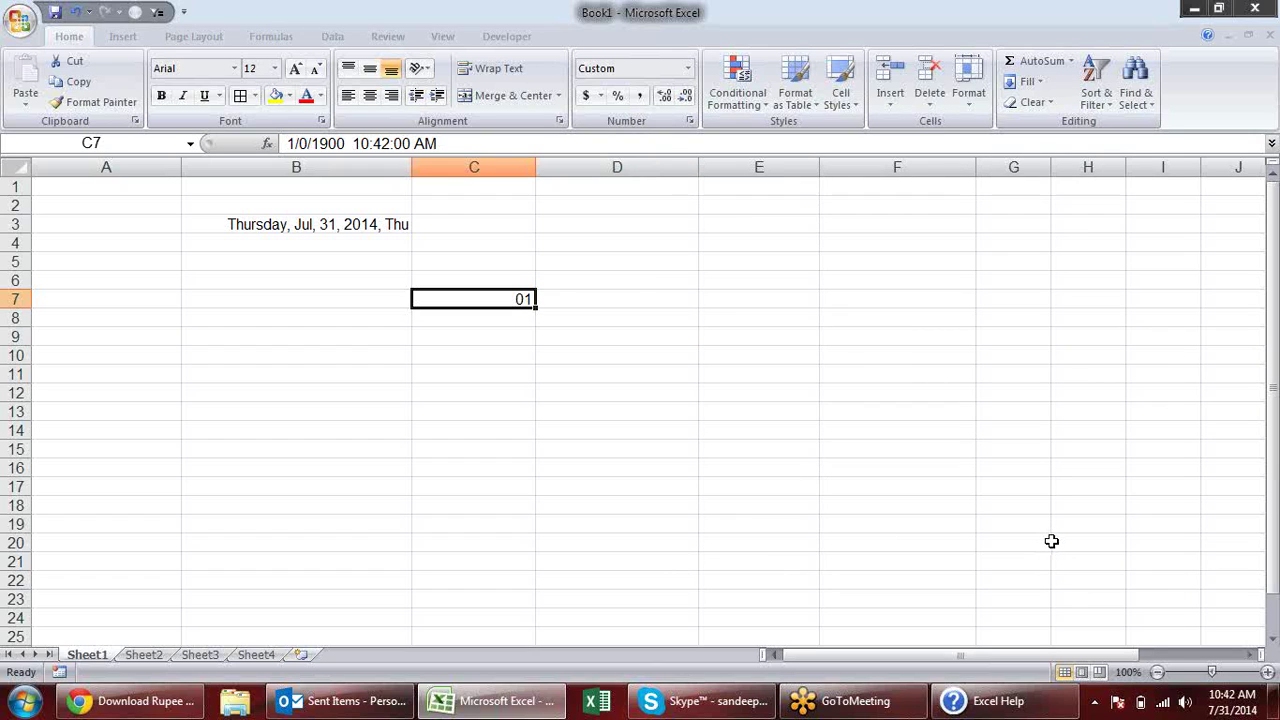
pyautogui.hotkey('ctrl', '1')
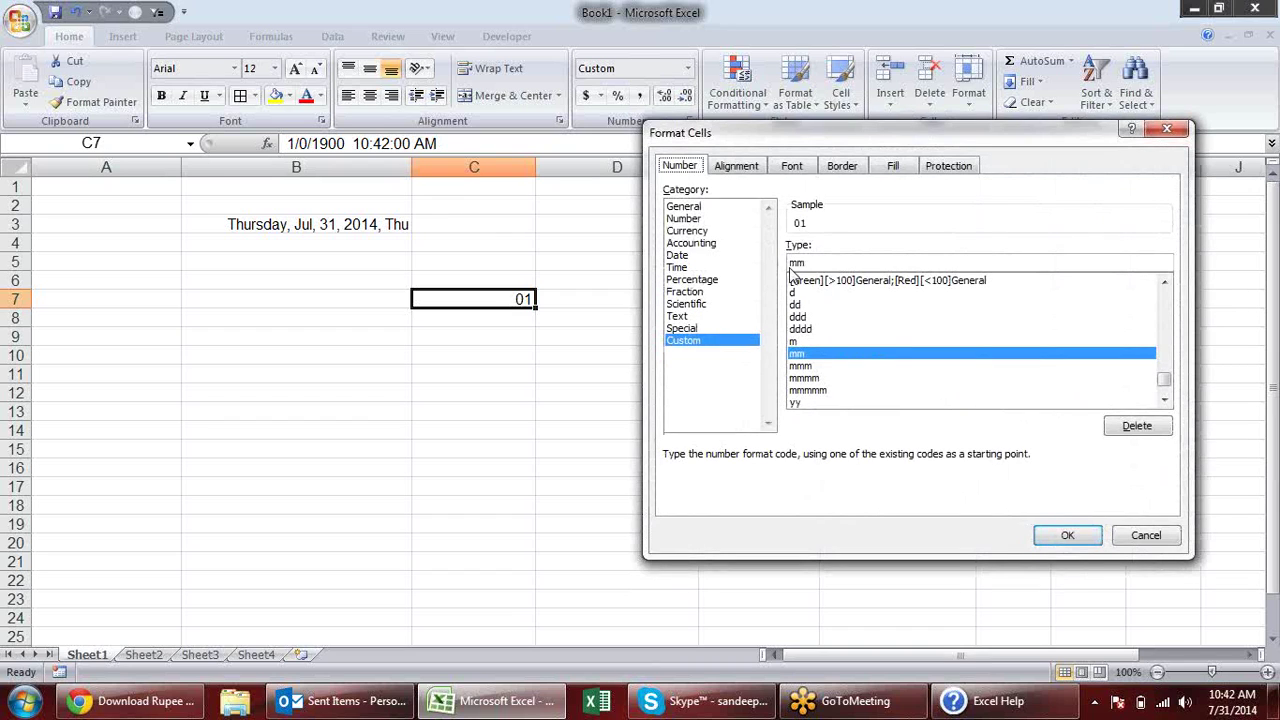
# Change C7's code to [mm] so it shows 642 elapsed minutes, then inspect its value.
pyautogui.click(791, 263)
pyautogui.write('[')
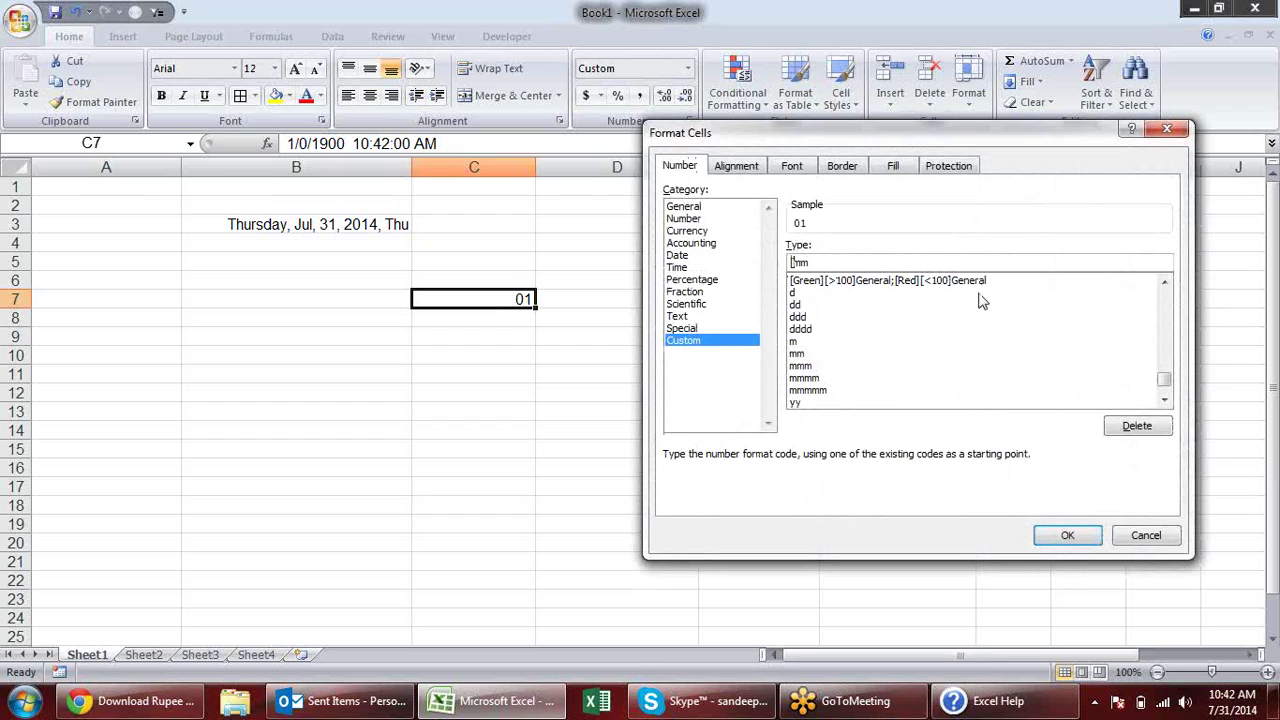
pyautogui.write(']')
pyautogui.press('Return')
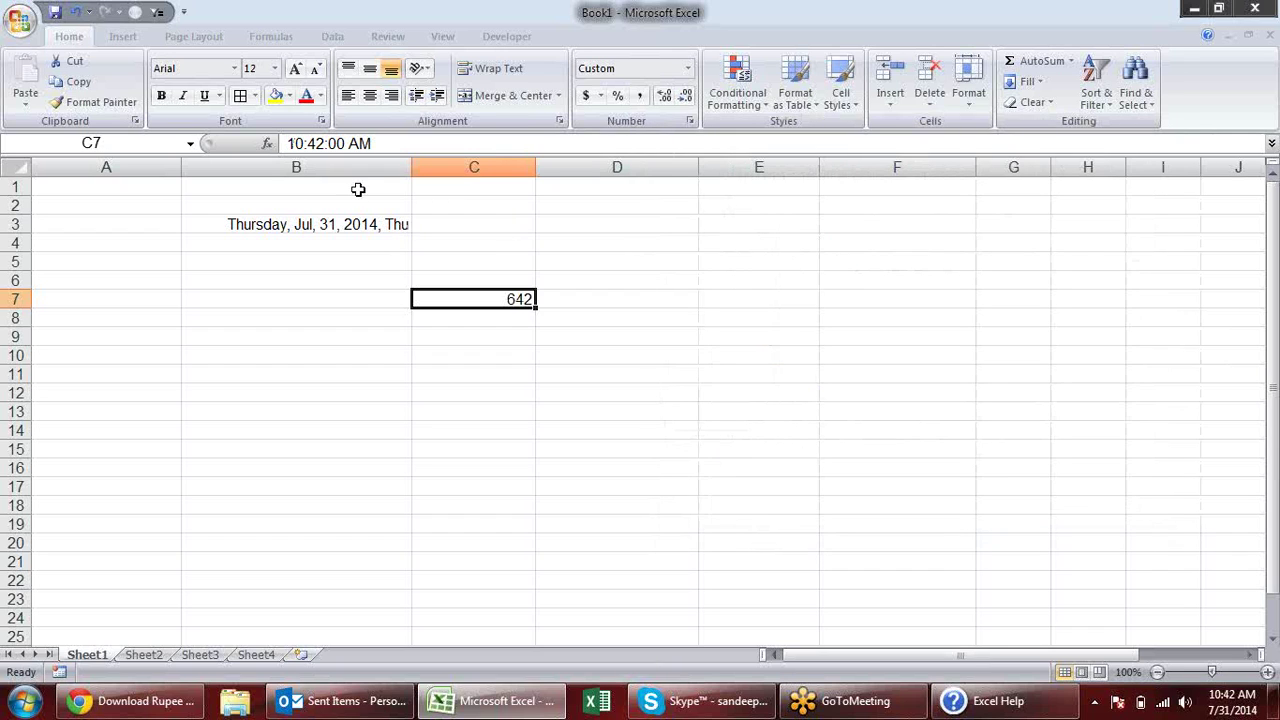
pyautogui.doubleClick(505, 300)
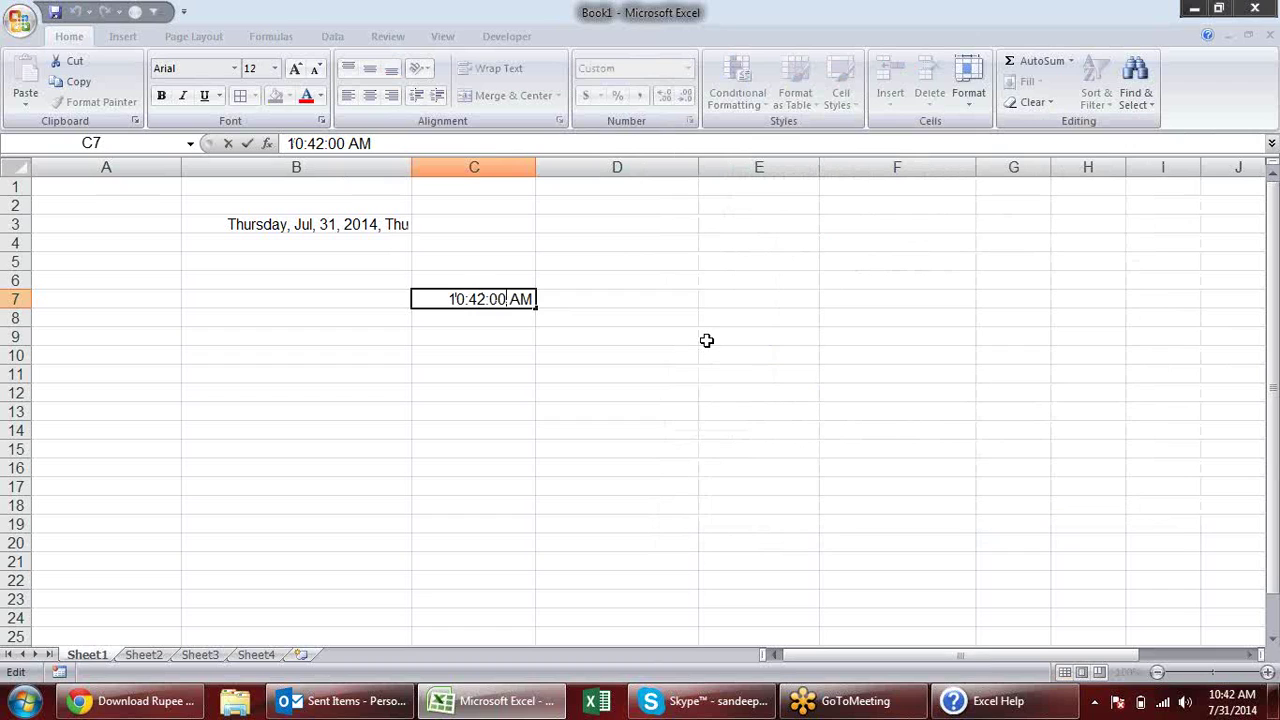
pyautogui.press('Return')
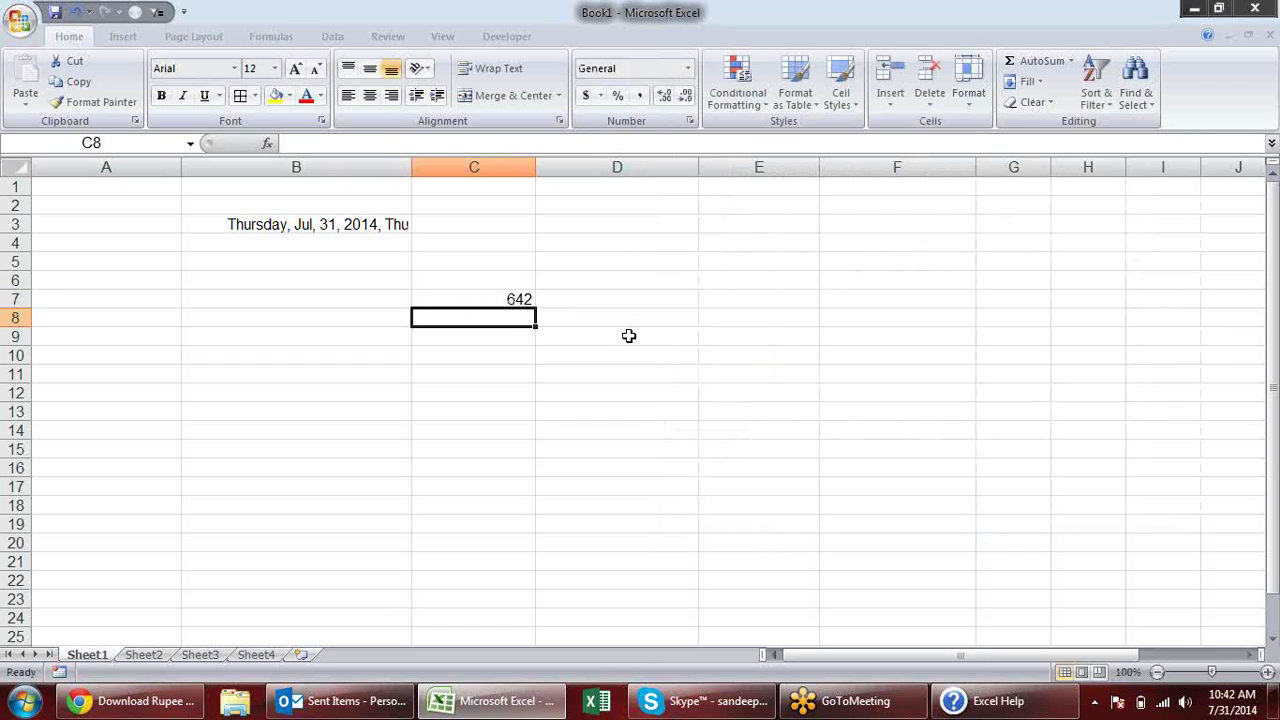
pyautogui.click(505, 300)
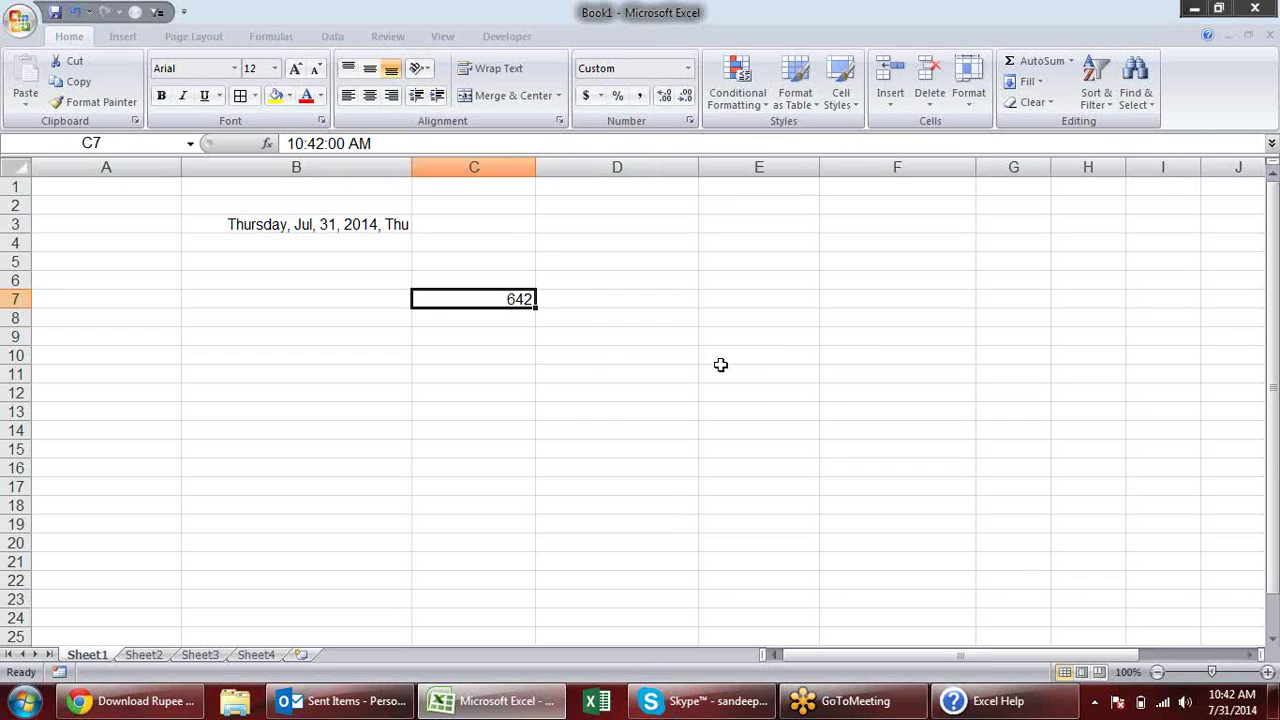
# Replace the [mm] code with h:mm:ss so C7 shows 10:42:00.
pyautogui.hotkey('ctrl', '1')
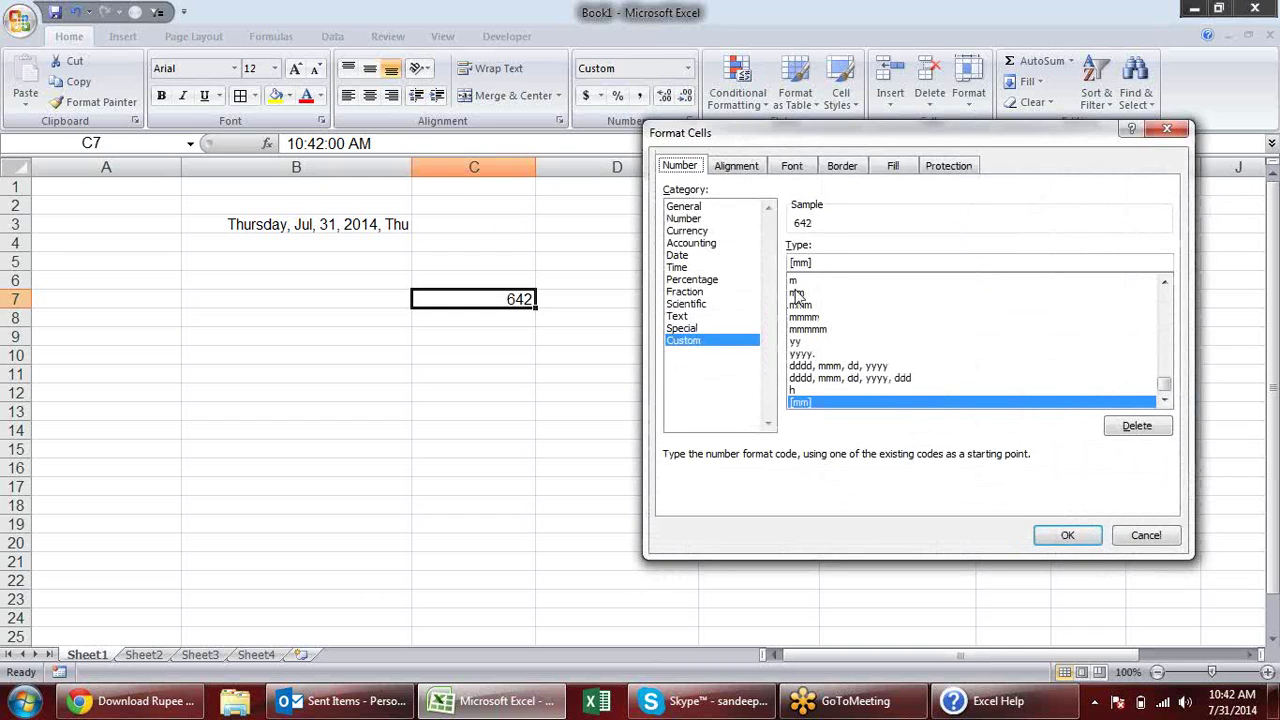
pyautogui.moveTo(830, 265); pyautogui.dragTo(765, 270)
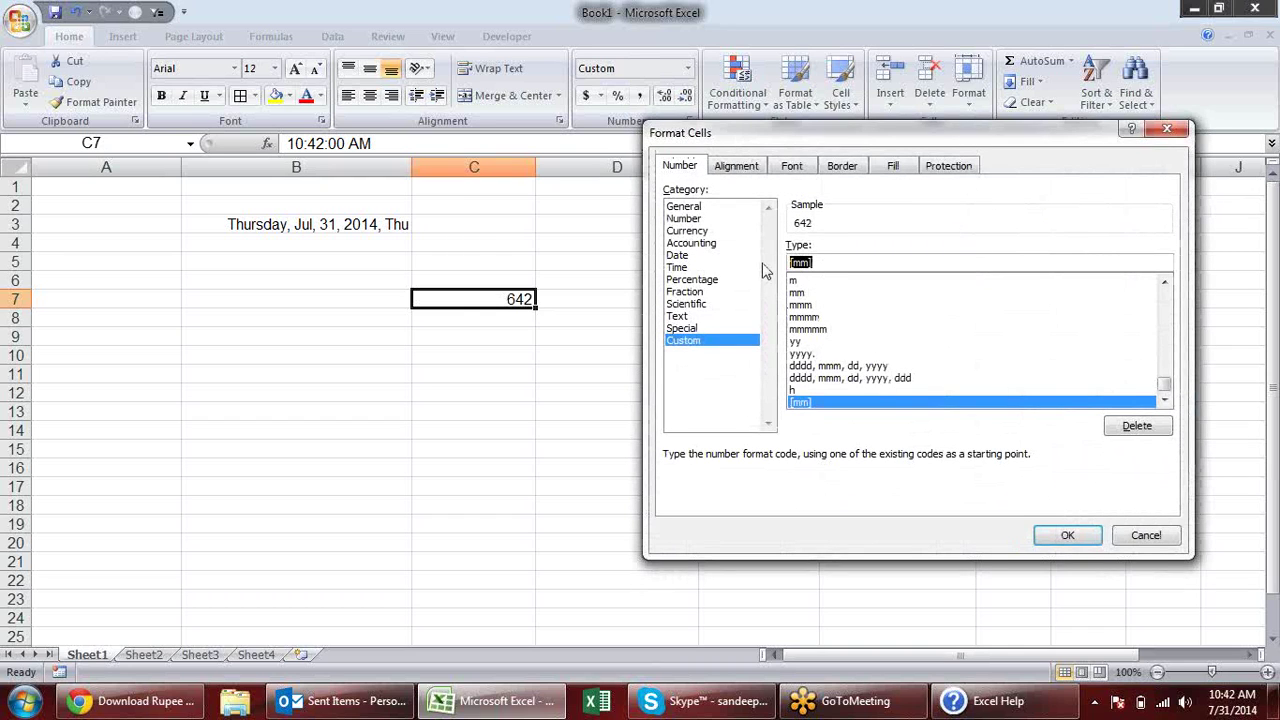
pyautogui.write('h:mm:ss')
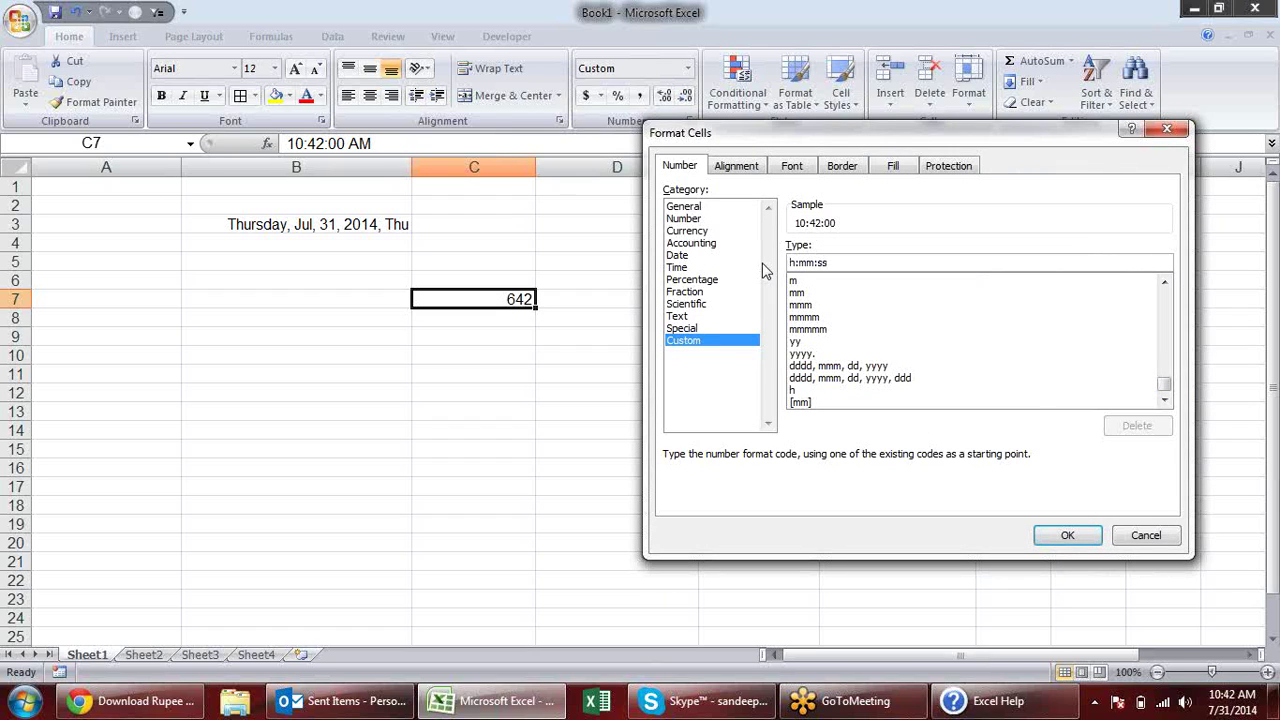
pyautogui.press('Return')
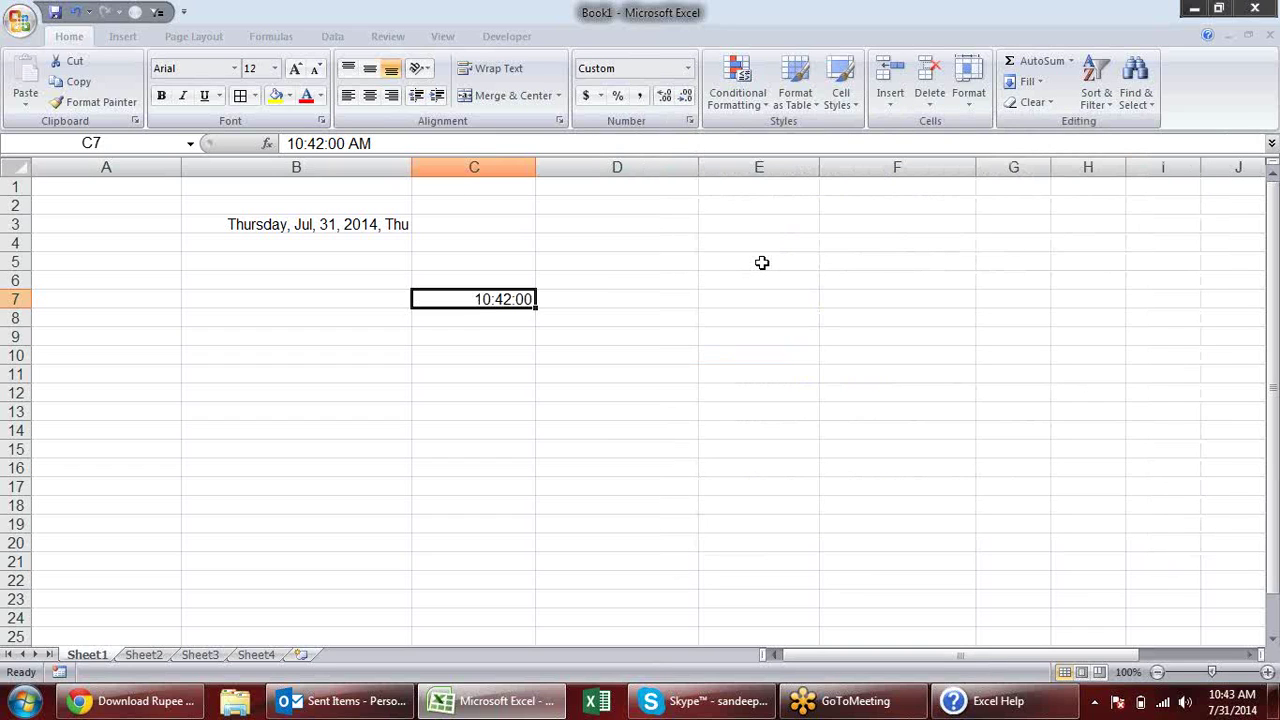
pyautogui.hotkey('ctrl', '1')
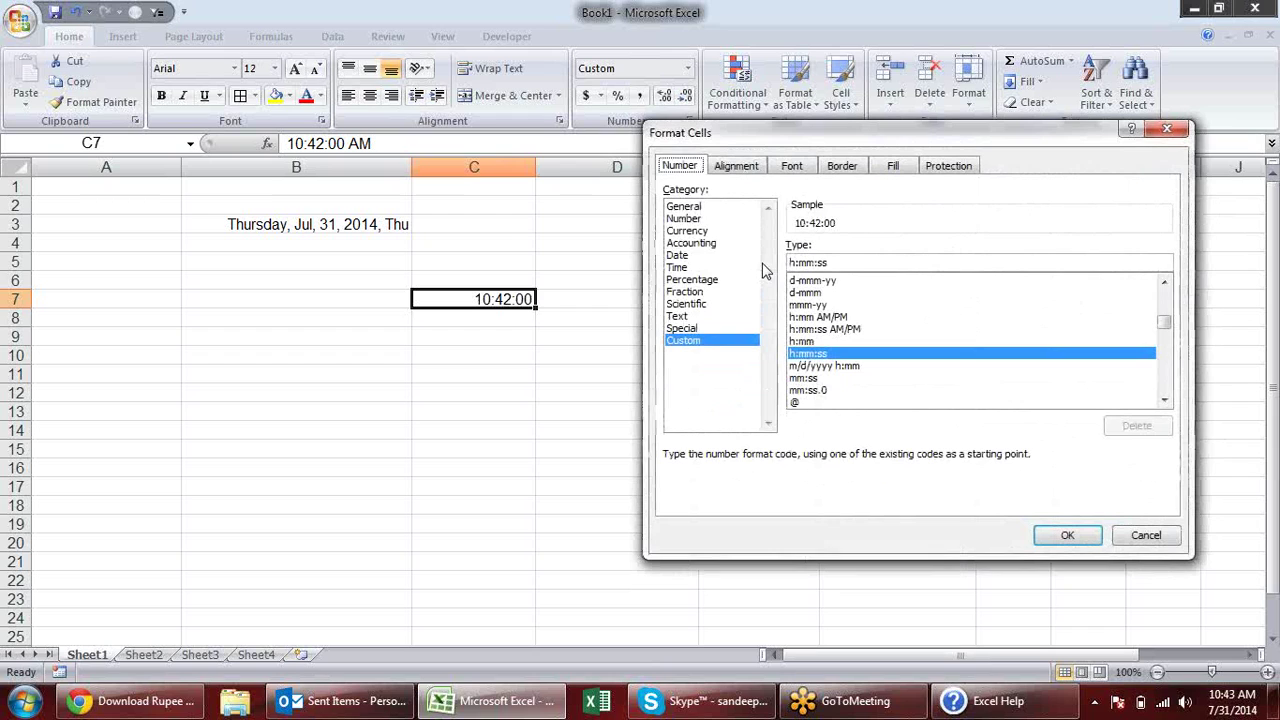
# Format C7 with h:mm:ss AM/PM, then with h:mm:ss A/p so it reads 10:42:00 A.
pyautogui.click(865, 262)
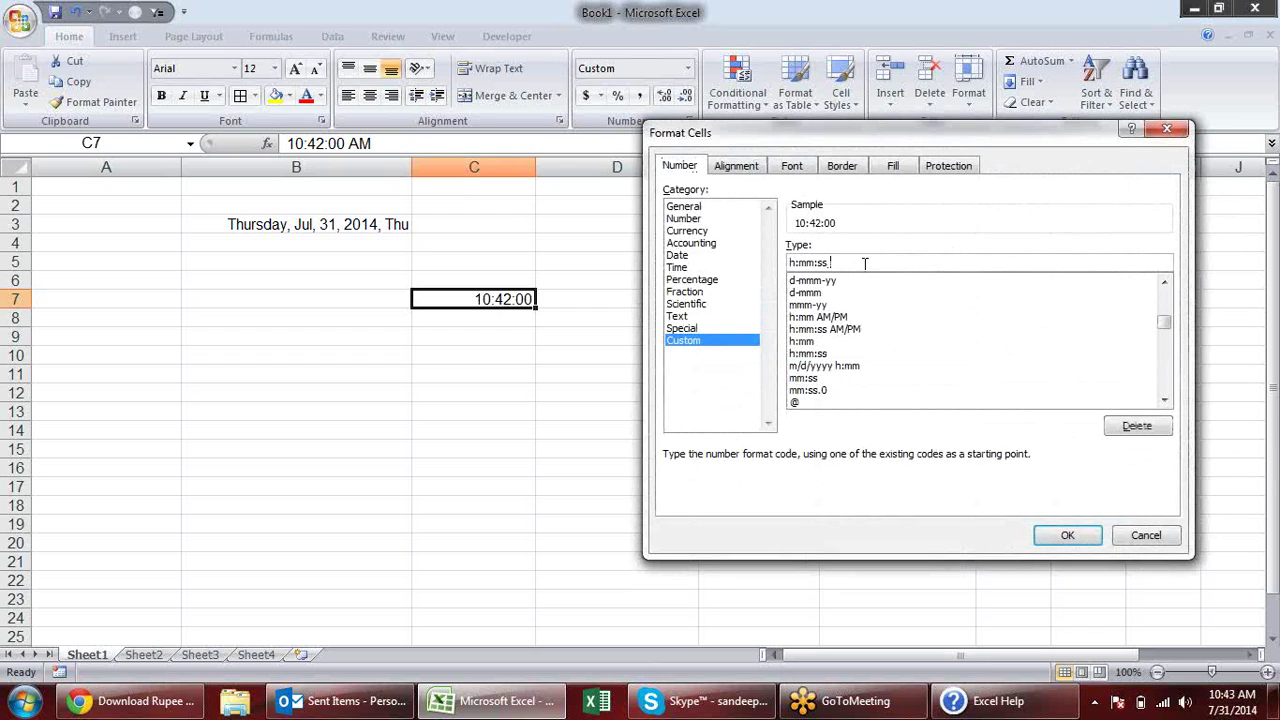
pyautogui.write('am')
pyautogui.write('/pm')
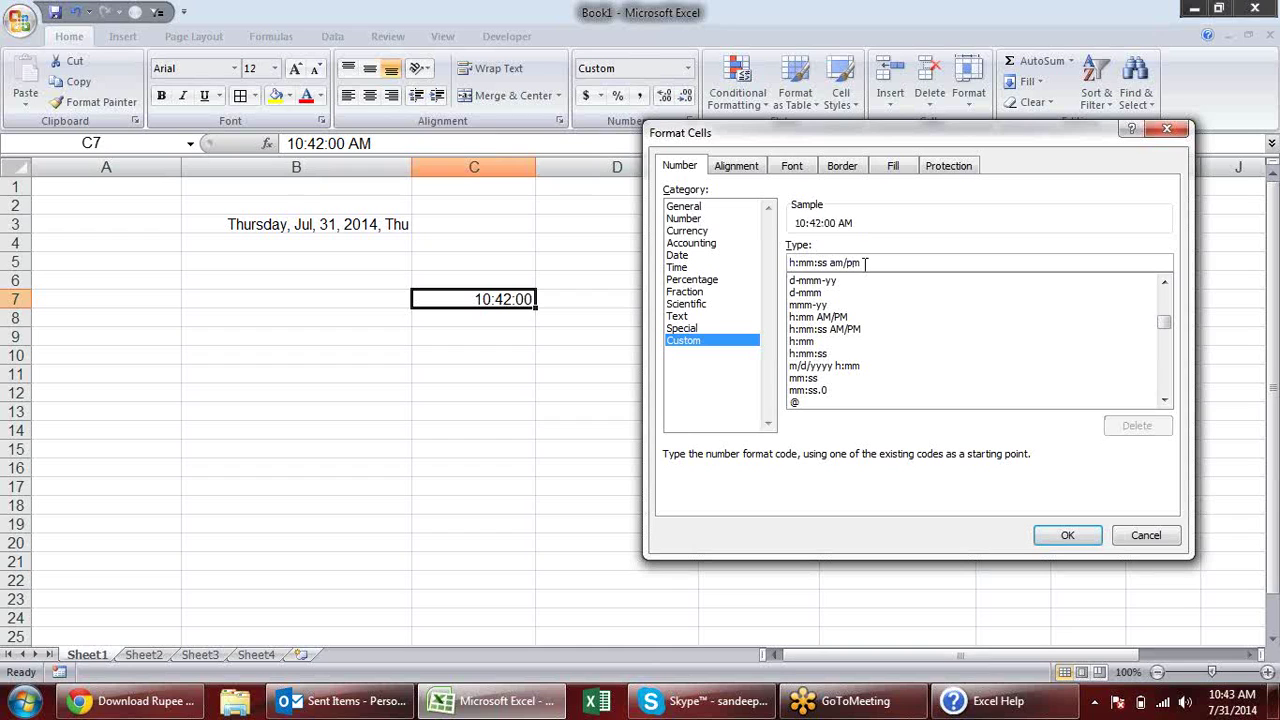
pyautogui.press('Return')
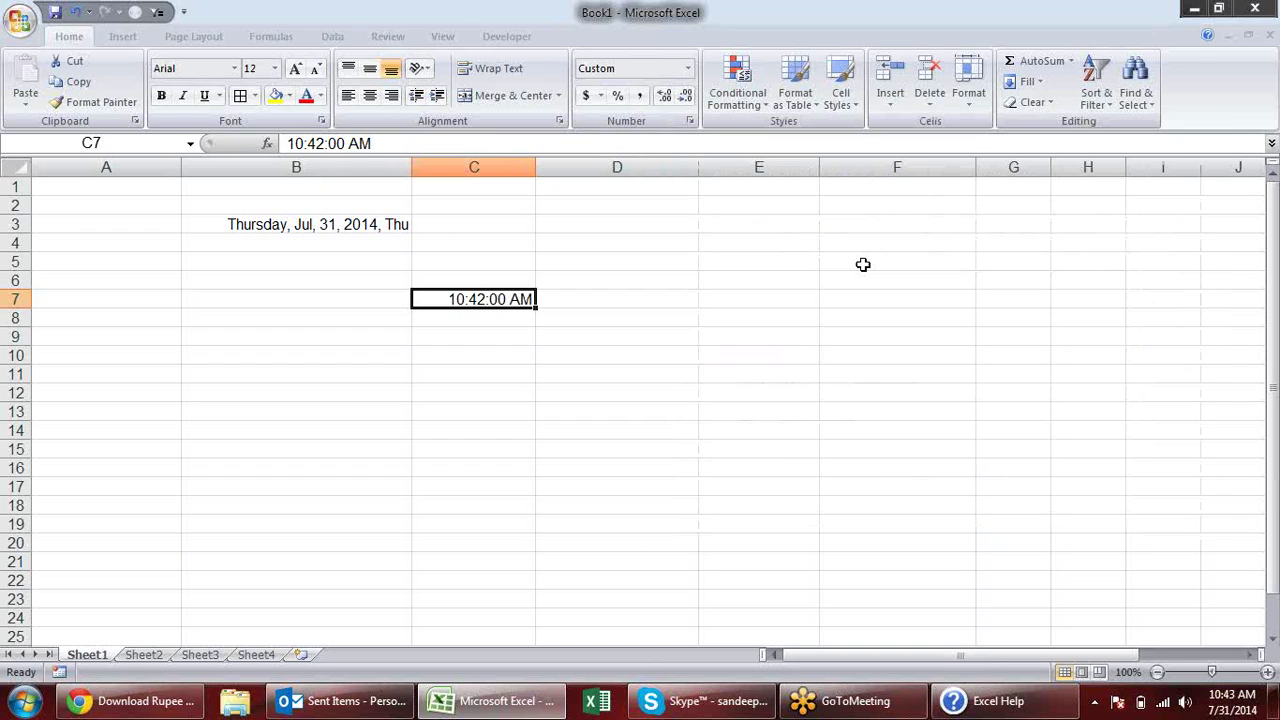
pyautogui.hotkey('ctrl', '1')
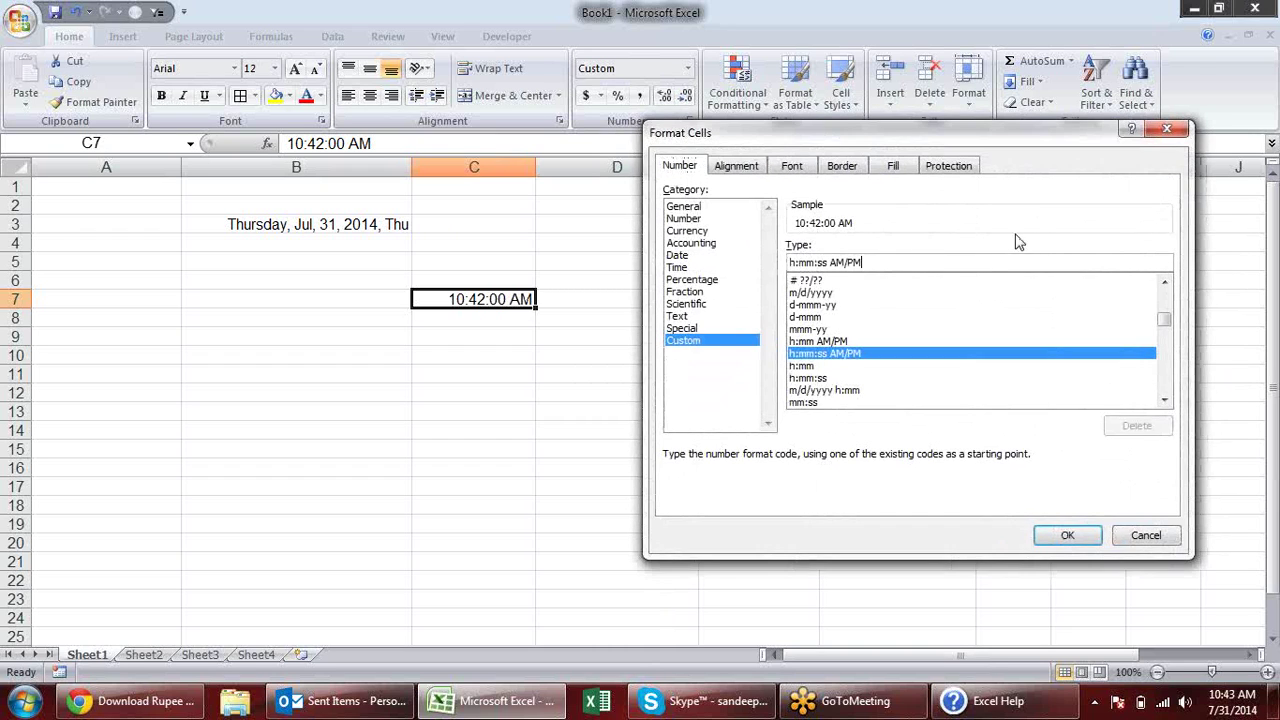
pyautogui.press('BackSpace')
pyautogui.press('BackSpace')
pyautogui.press('BackSpace')
pyautogui.press('BackSpace')
pyautogui.write('/p')
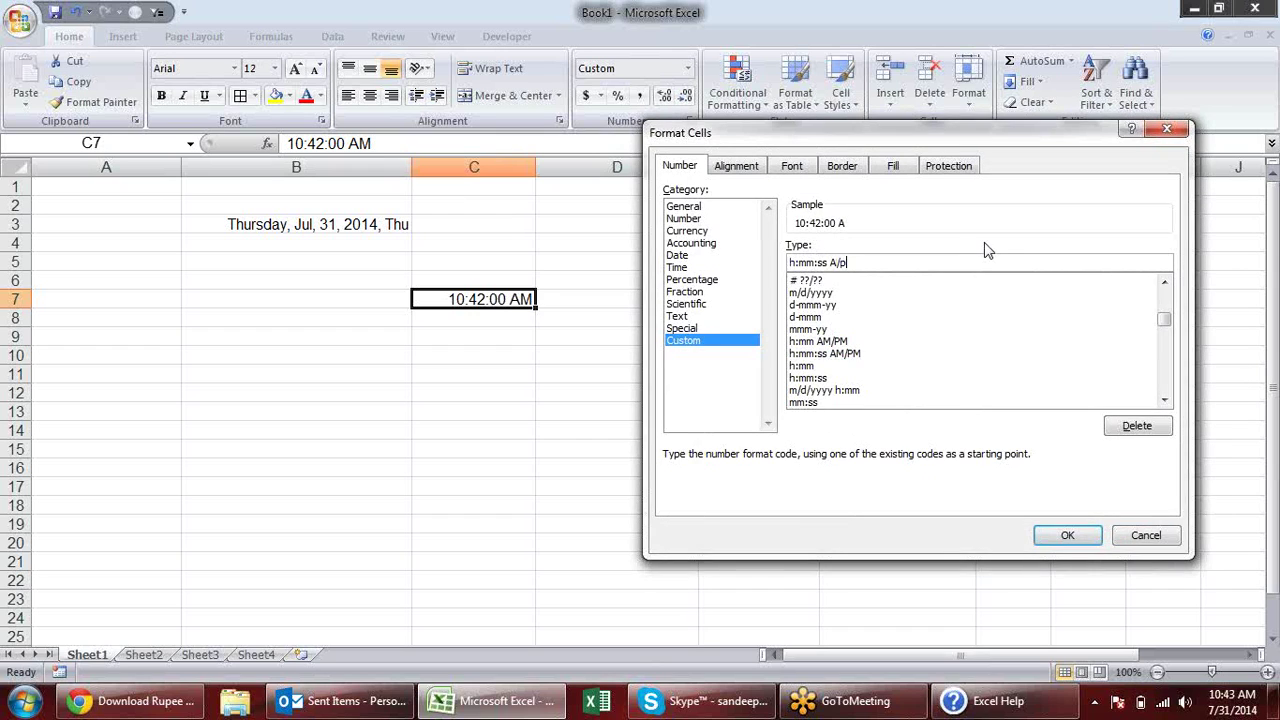
pyautogui.press('Return')
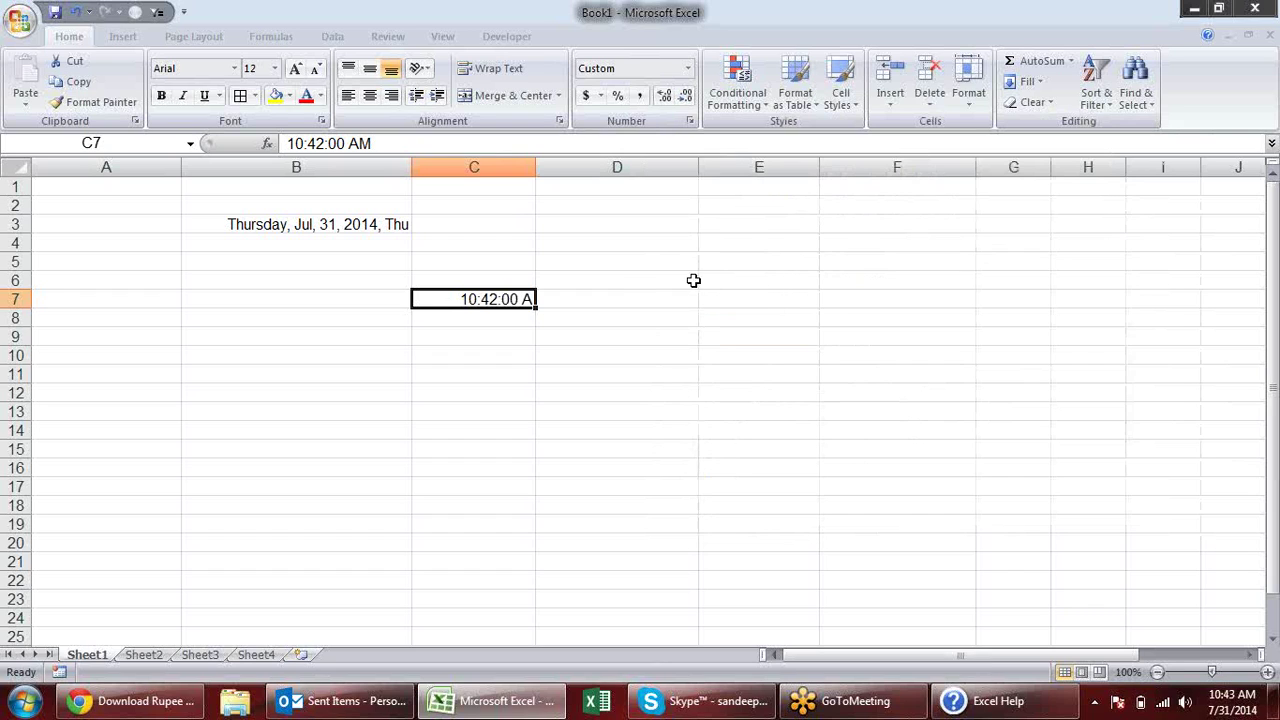
# Replace C7's format code with [hh] so it shows just 10 hours.
pyautogui.hotkey('ctrl', '1')
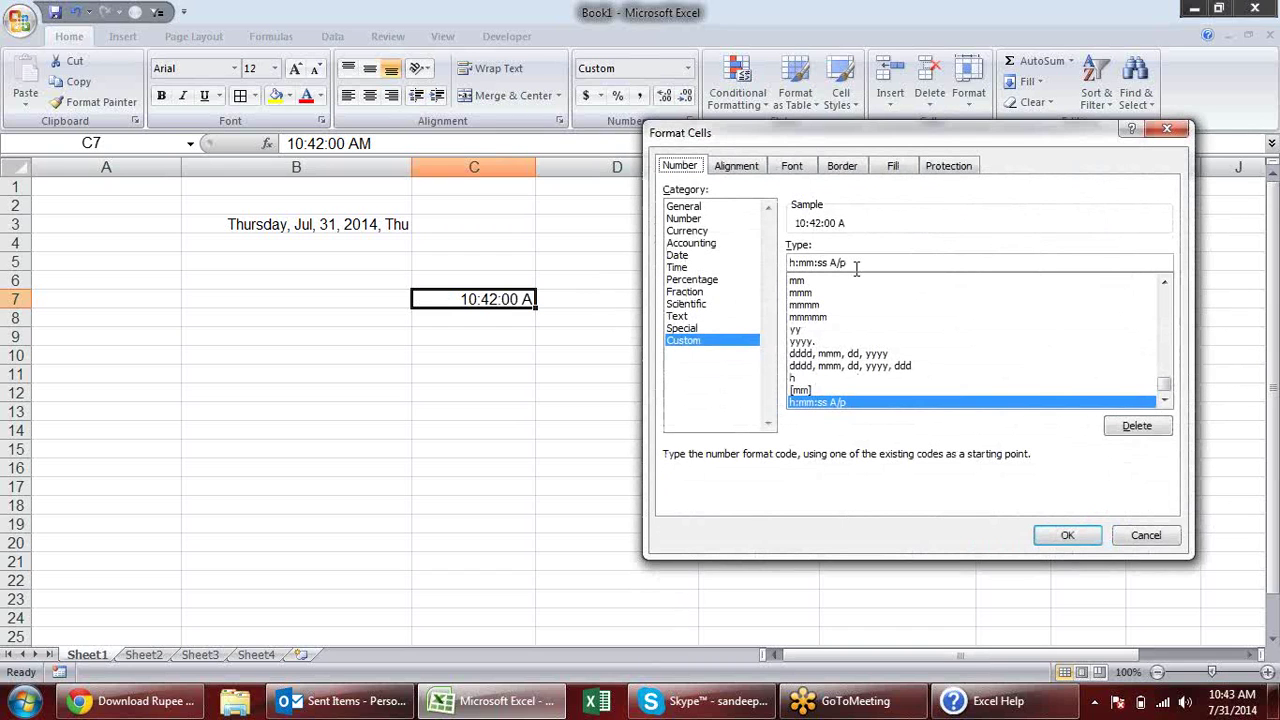
pyautogui.moveTo(857, 266); pyautogui.dragTo(715, 268)
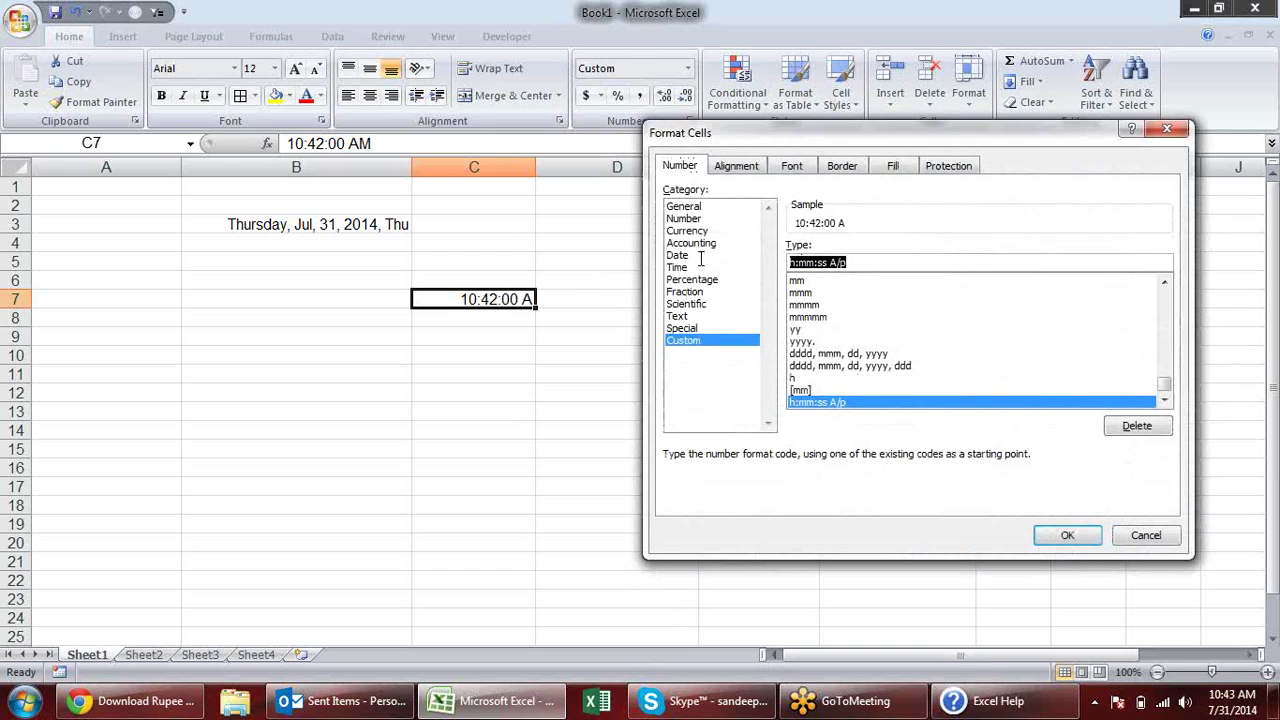
pyautogui.click(793, 263)
pyautogui.click(808, 262)
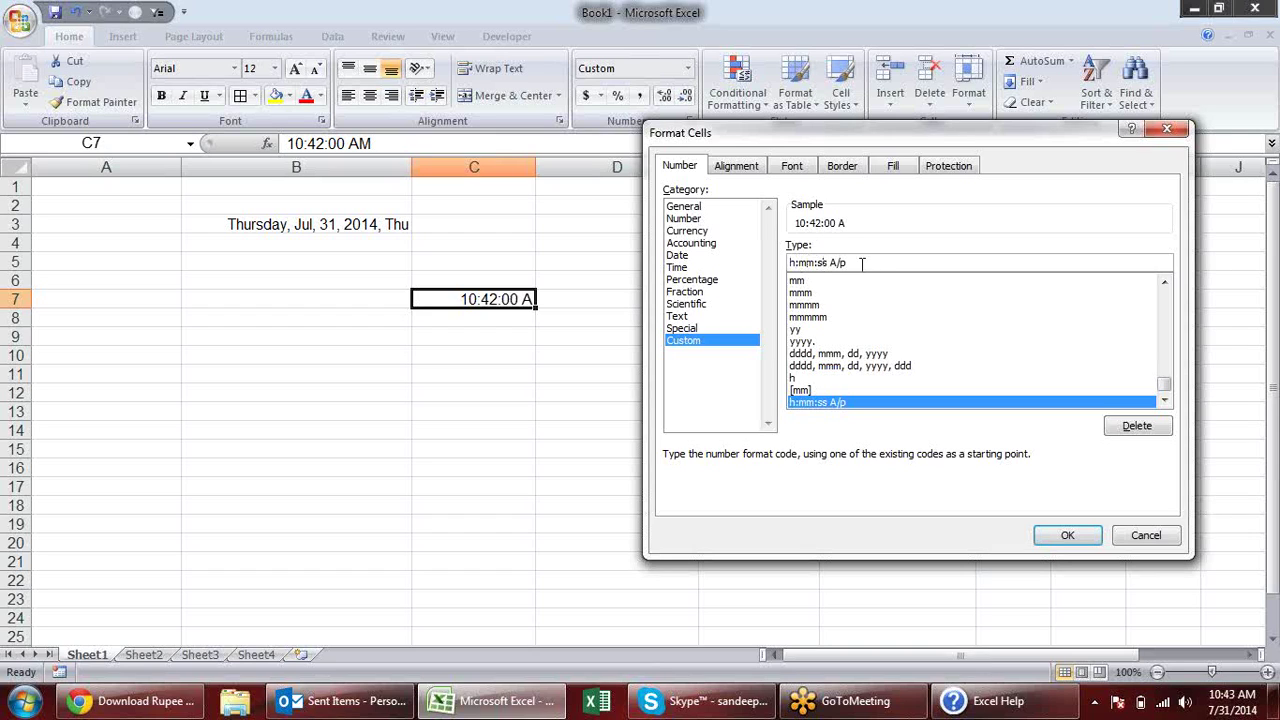
pyautogui.moveTo(861, 263); pyautogui.dragTo(703, 252)
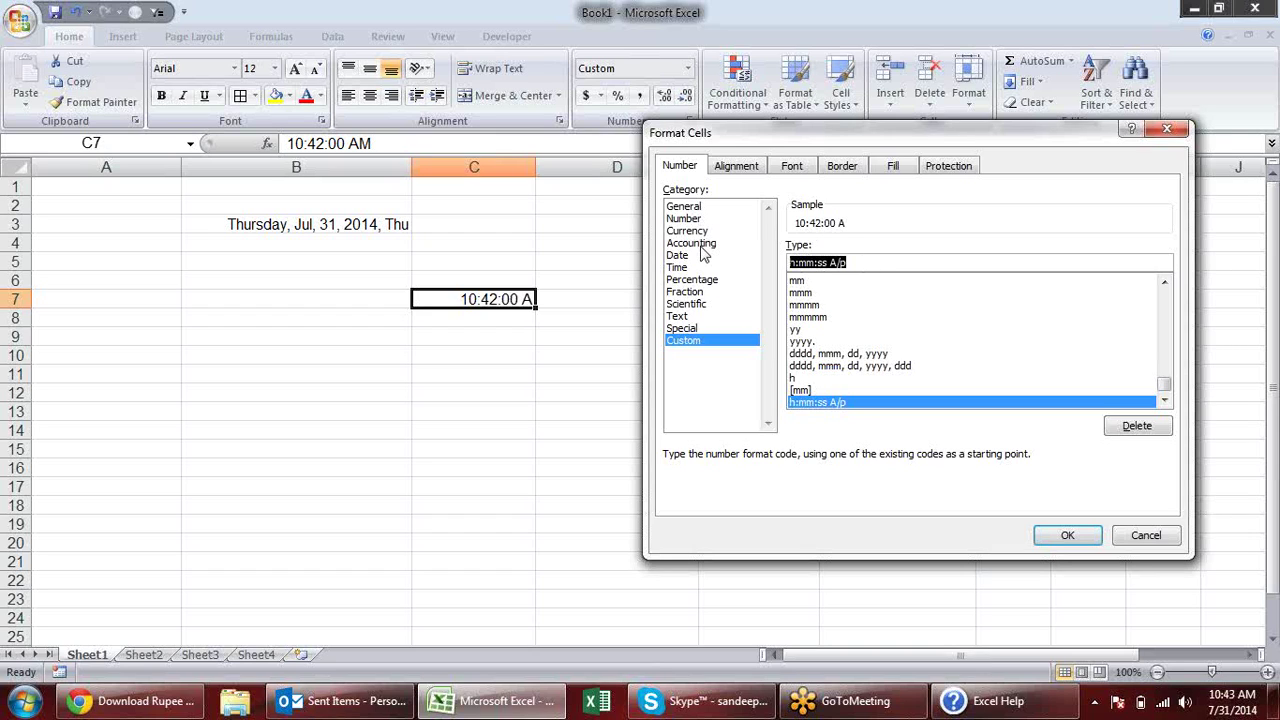
pyautogui.write('[h')
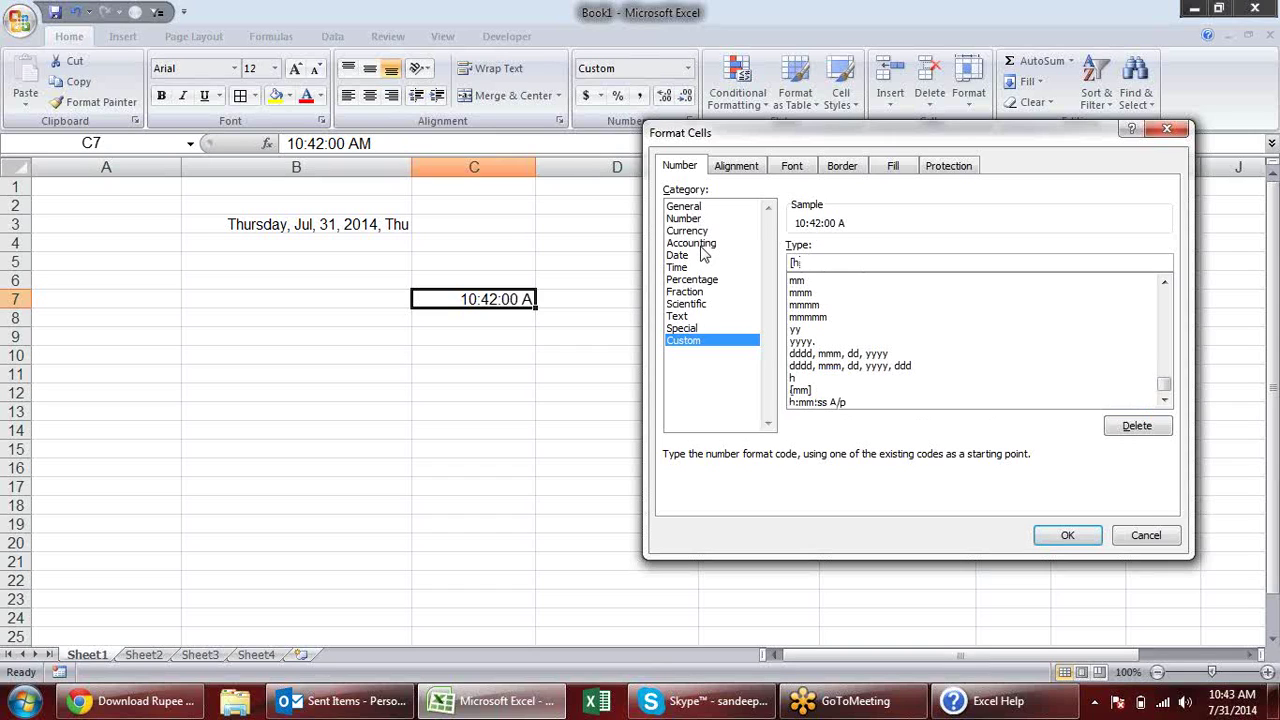
pyautogui.write(']')
pyautogui.press('Return')
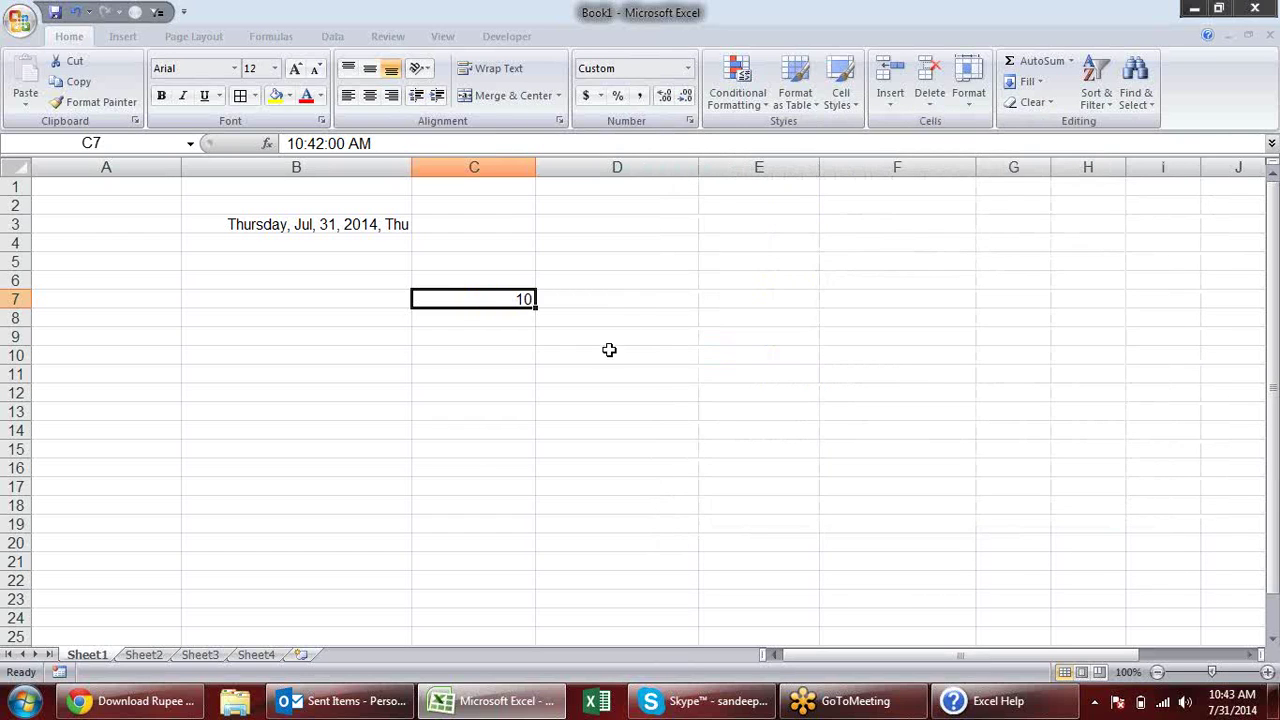
# Change the hours in C7's time entry to 32, making it 32:42:00 AM.
pyautogui.doubleClick(503, 299)
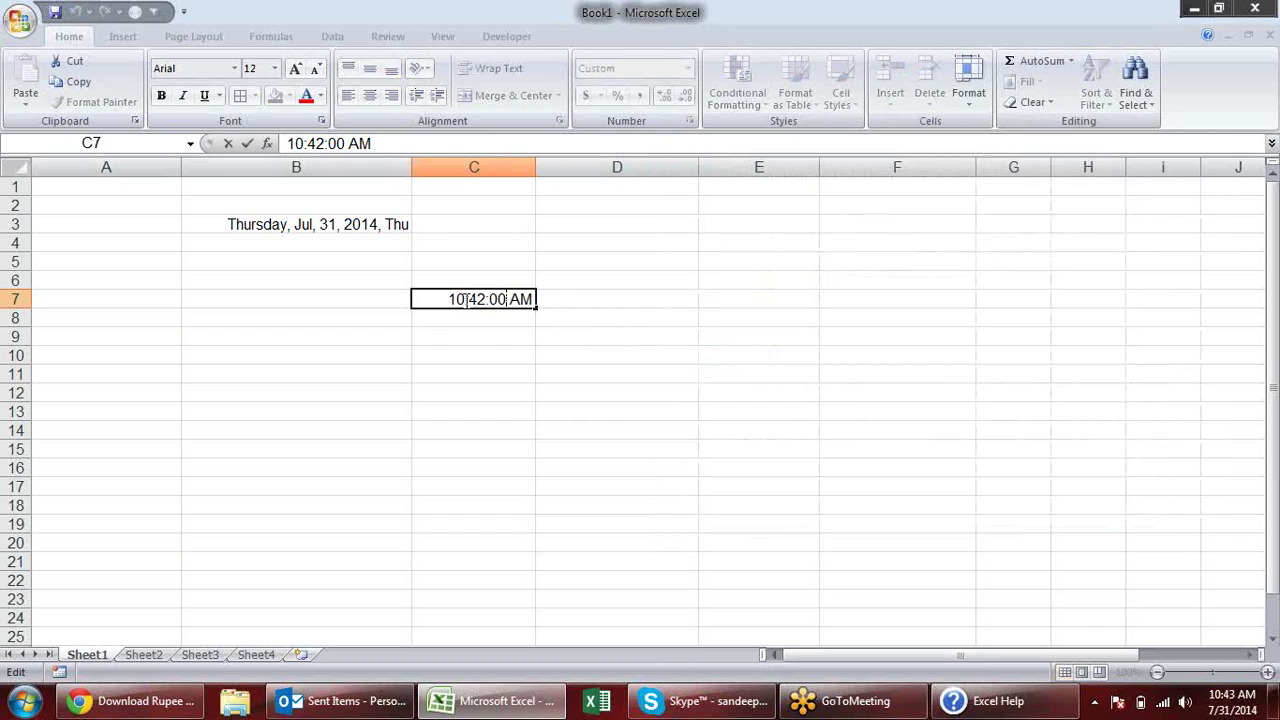
pyautogui.moveTo(463, 299); pyautogui.dragTo(452, 299)
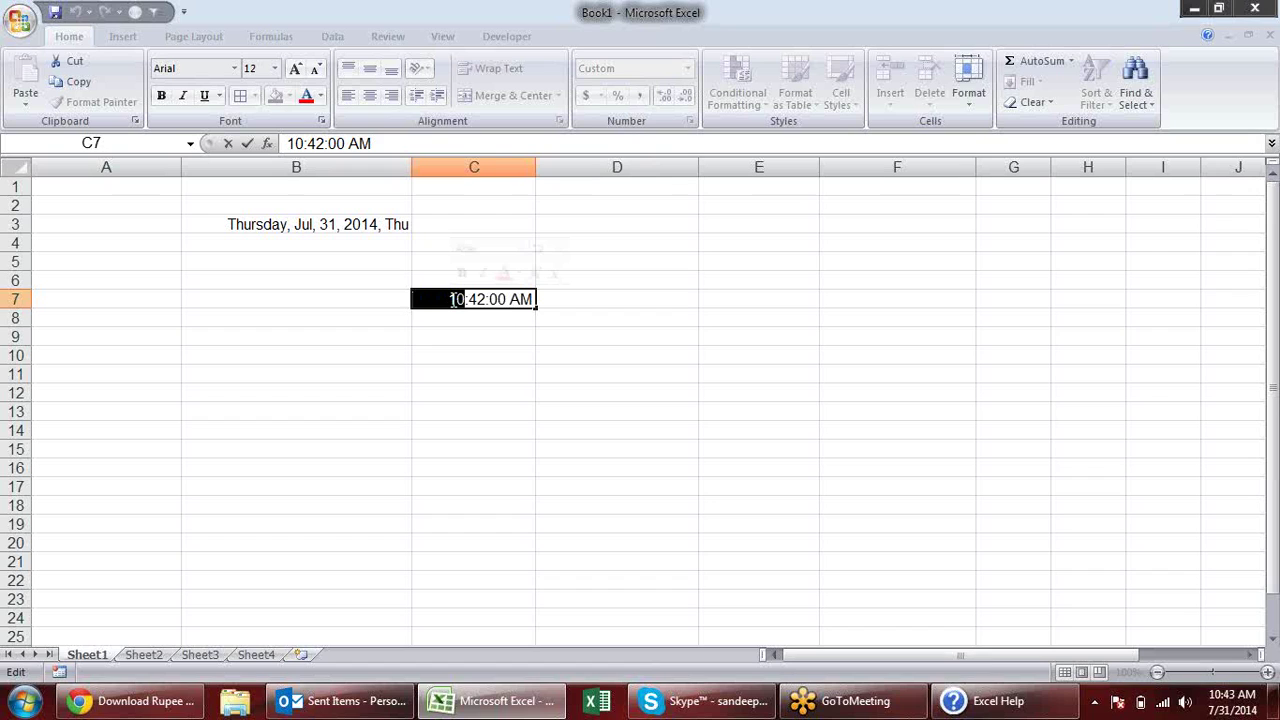
pyautogui.write('32')
pyautogui.press('Return')
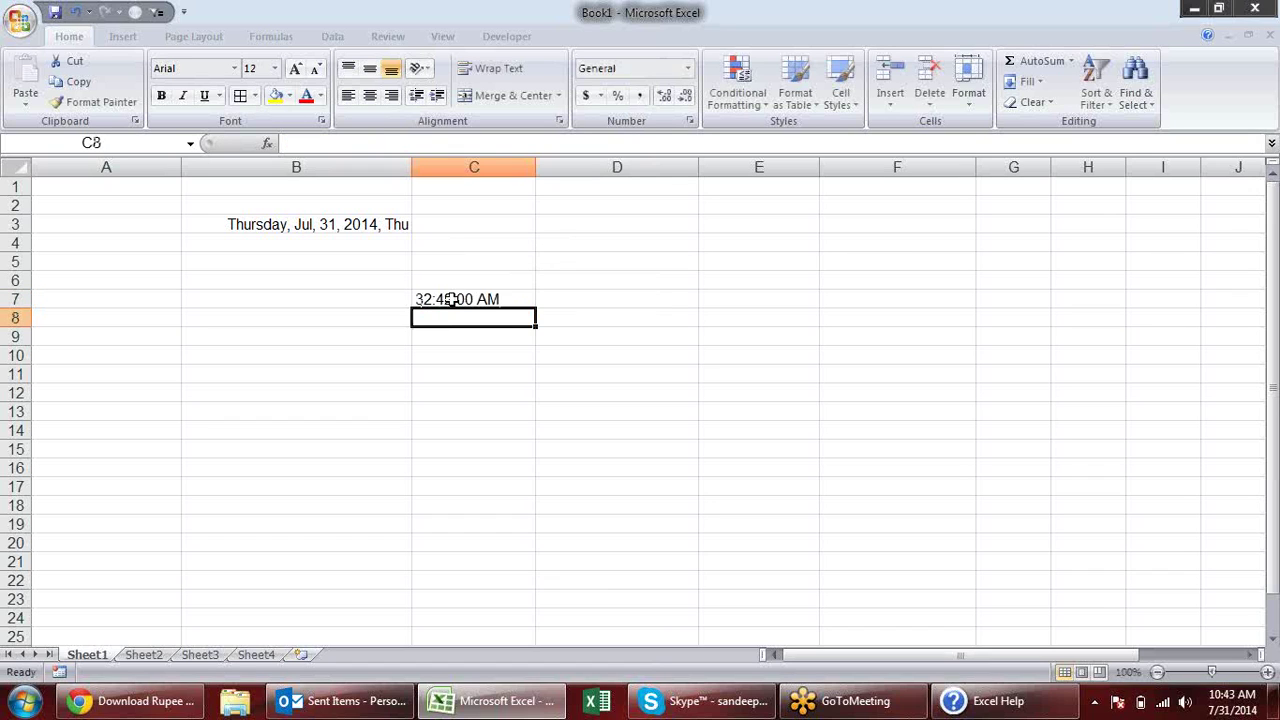
pyautogui.click(500, 296)
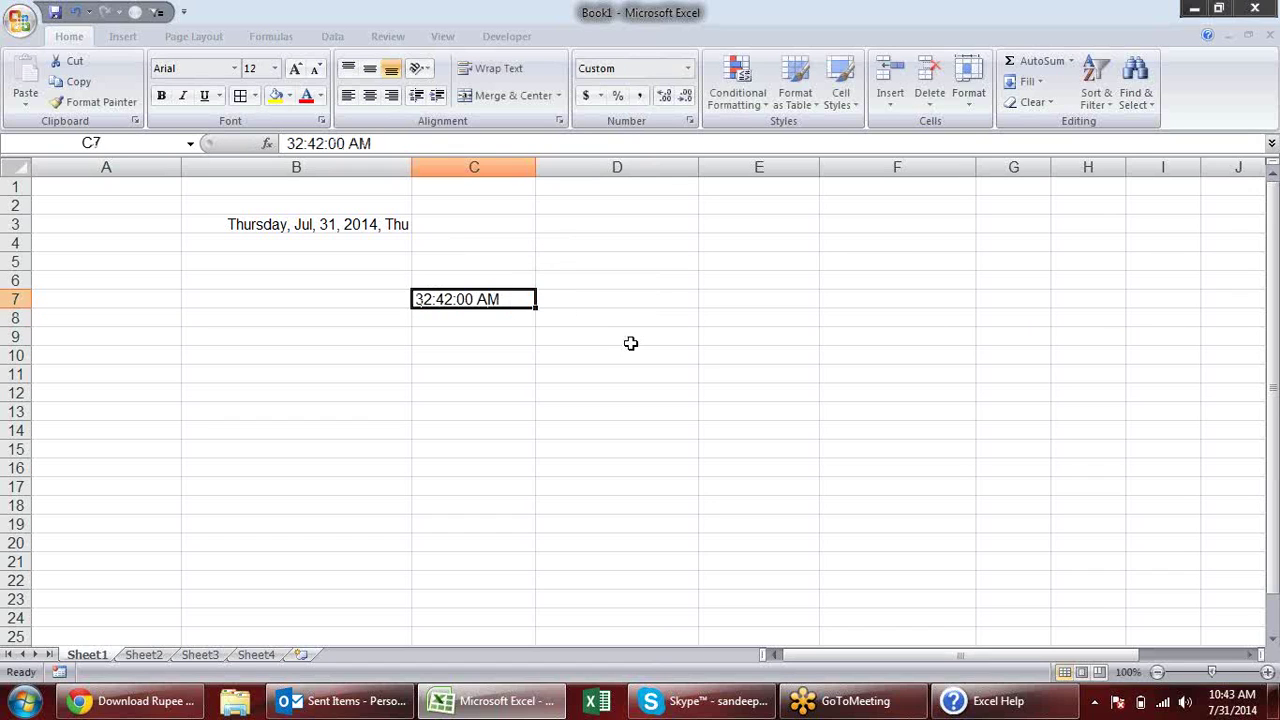
pyautogui.hotkey('ctrl', '1')
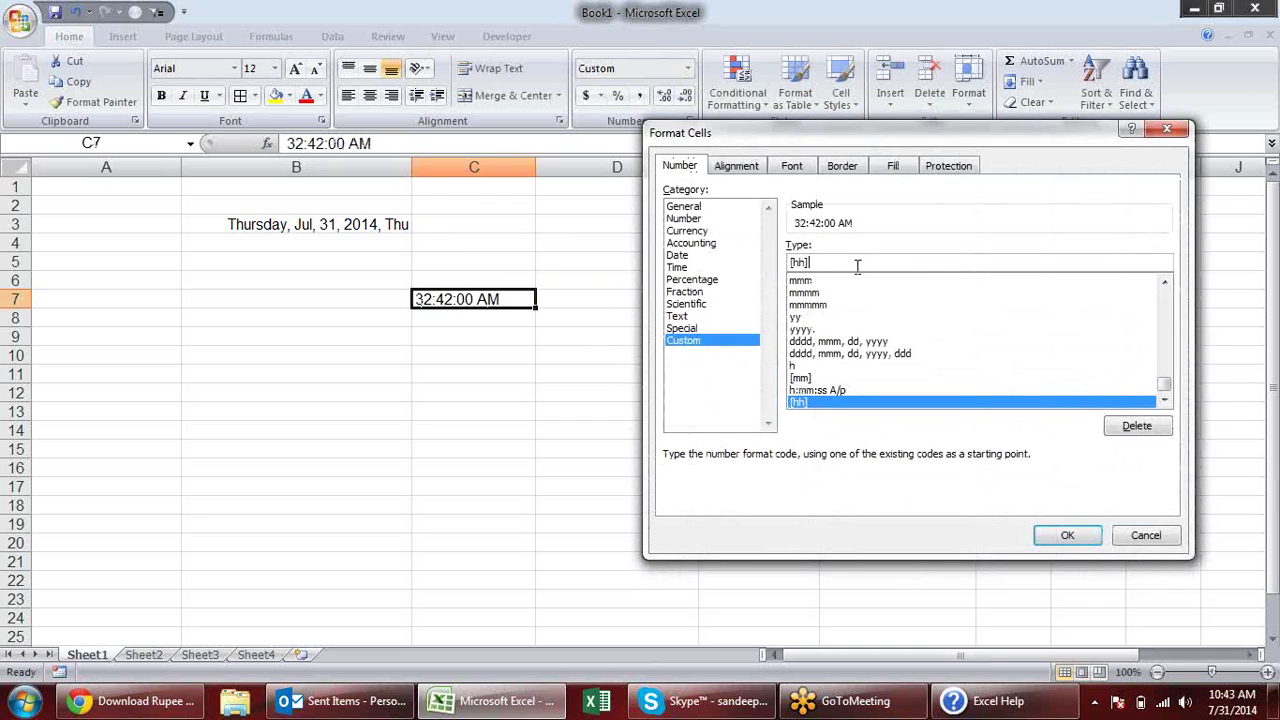
pyautogui.press('BackSpace')
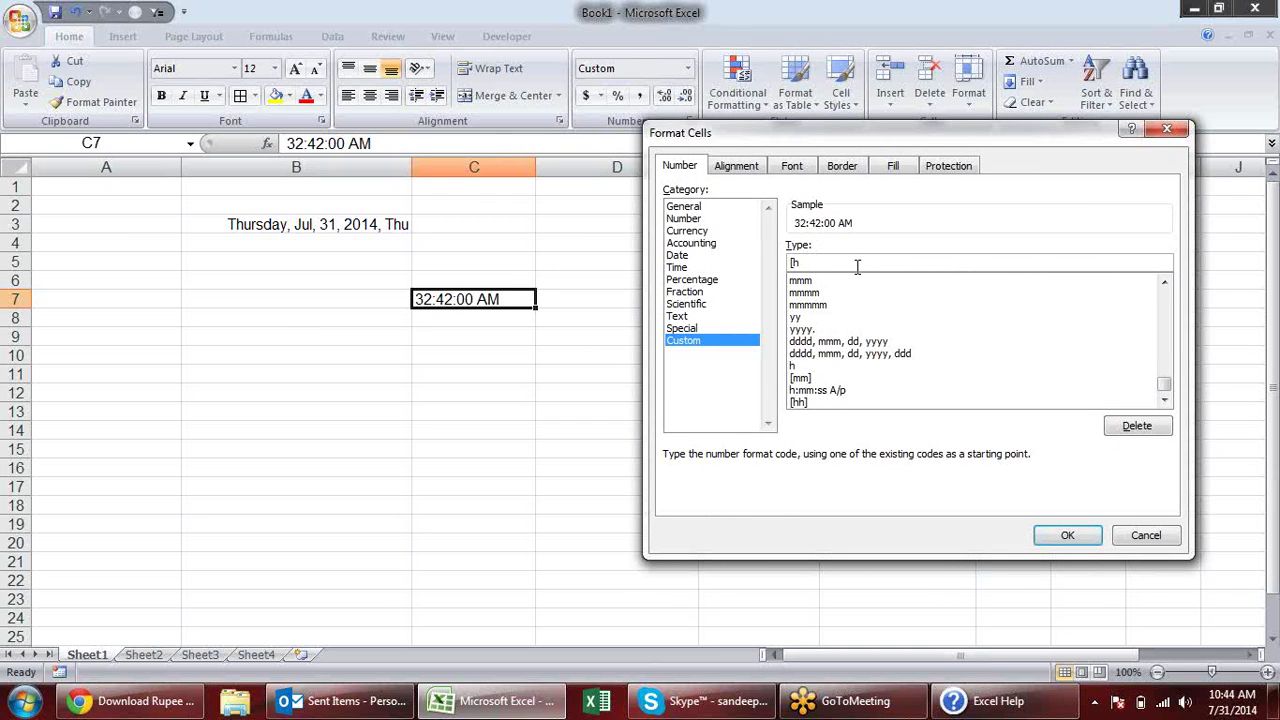
pyautogui.write(']')
pyautogui.press('Return')
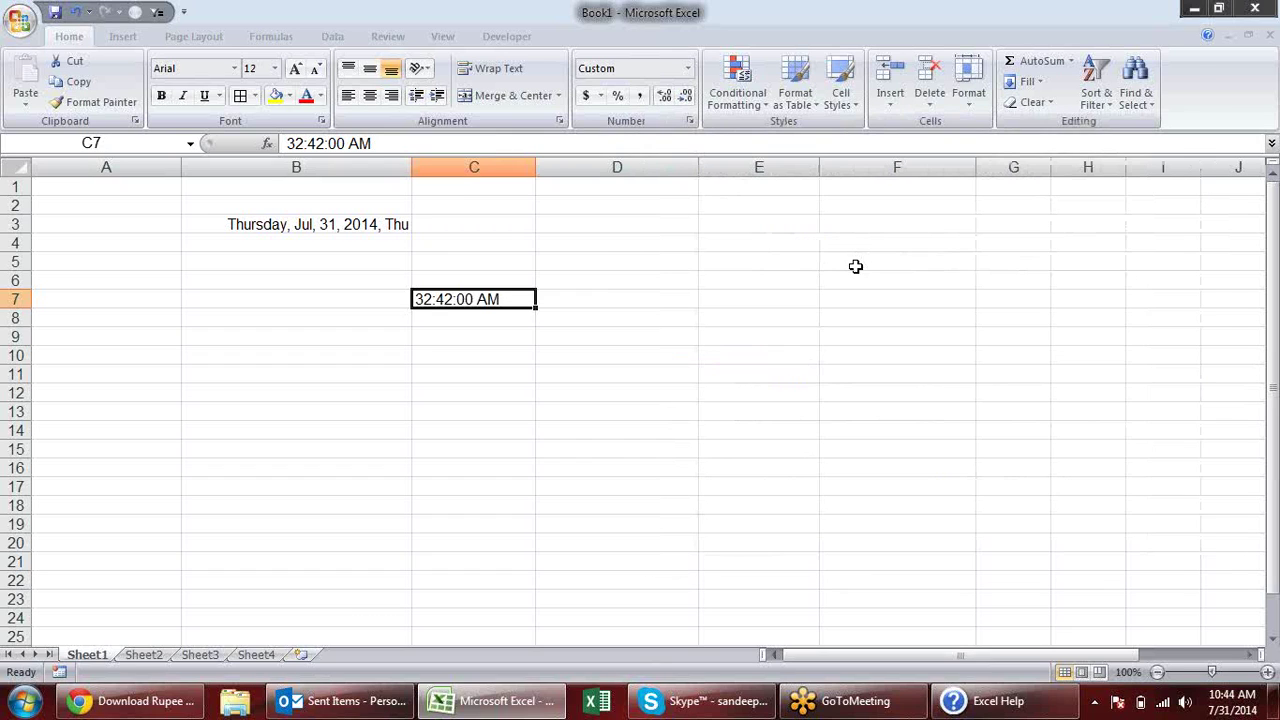
# Remove AM from C7's entry and apply the [mm] format so it shows 1962 minutes.
pyautogui.doubleClick(516, 301)
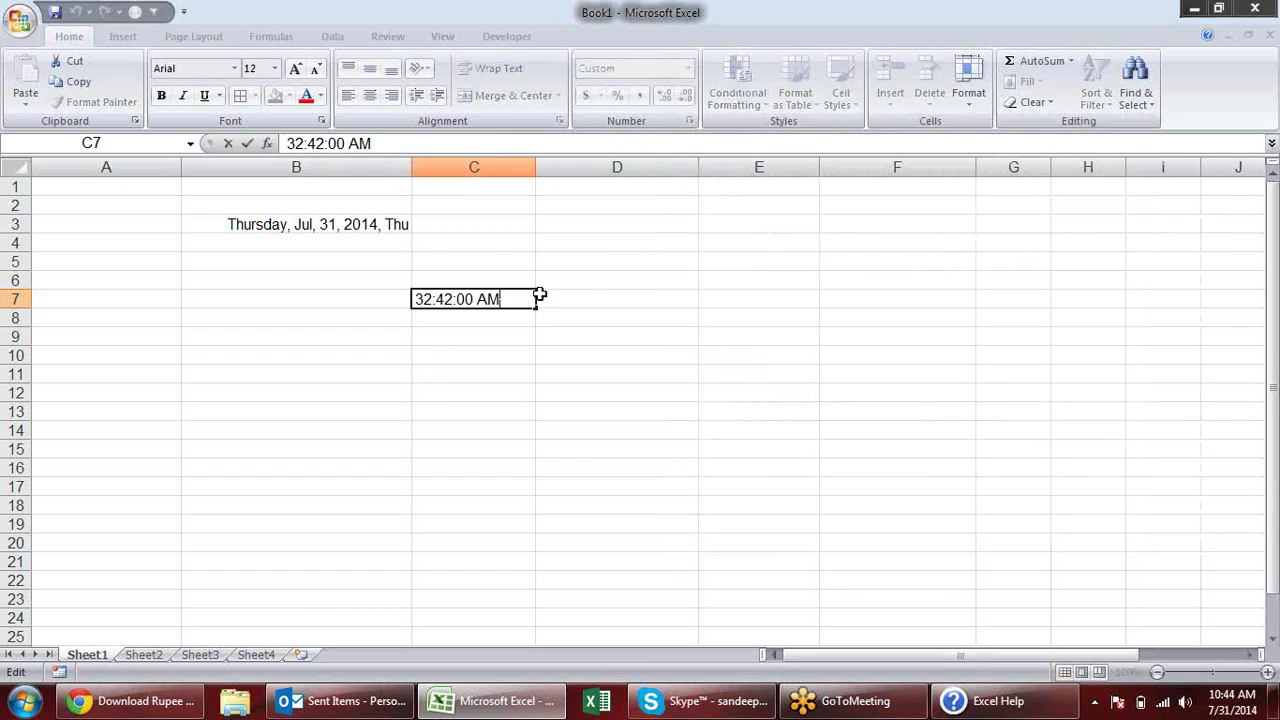
pyautogui.moveTo(512, 299); pyautogui.dragTo(483, 310)
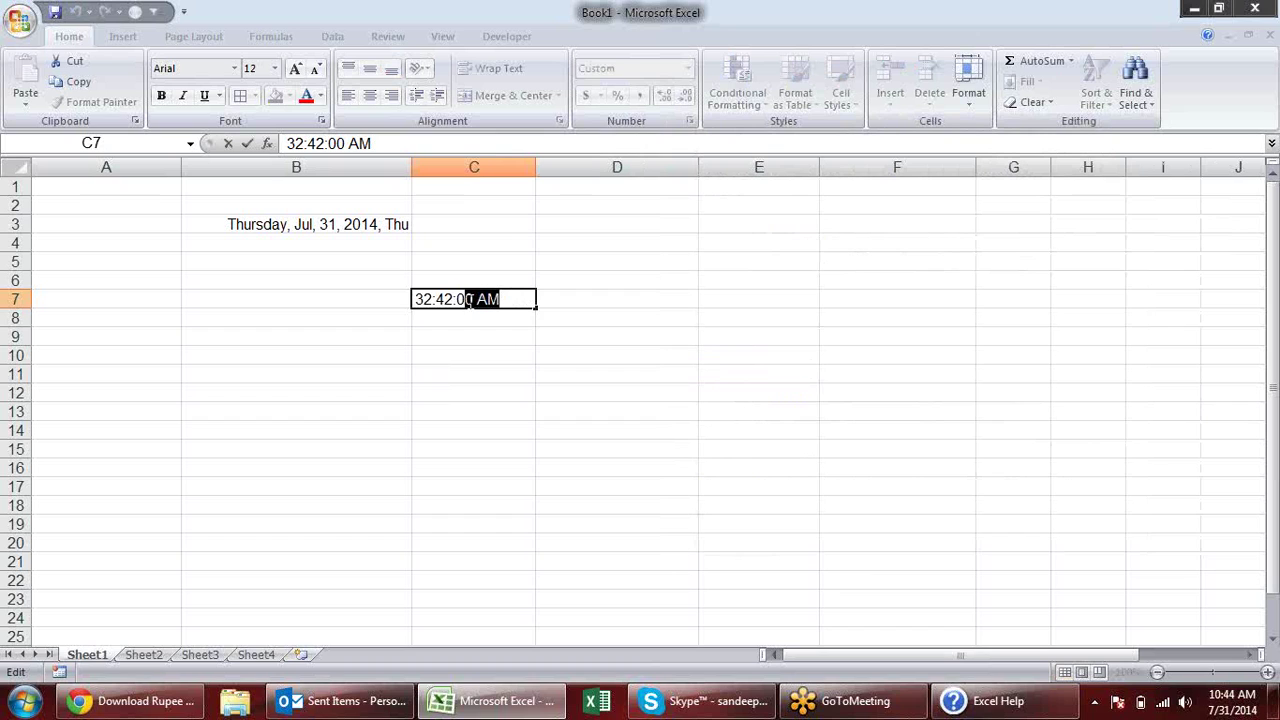
pyautogui.press('BackSpace')
pyautogui.press('Return')
pyautogui.click(465, 301)
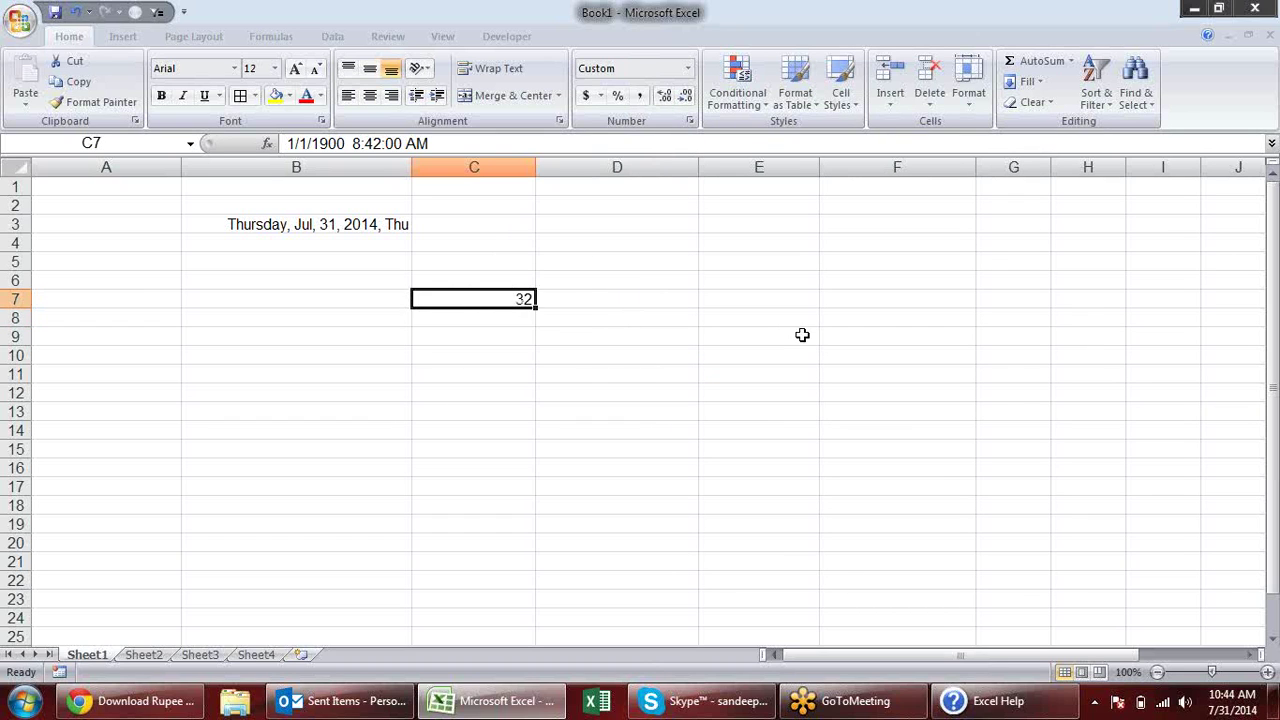
pyautogui.hotkey('ctrl', '1')
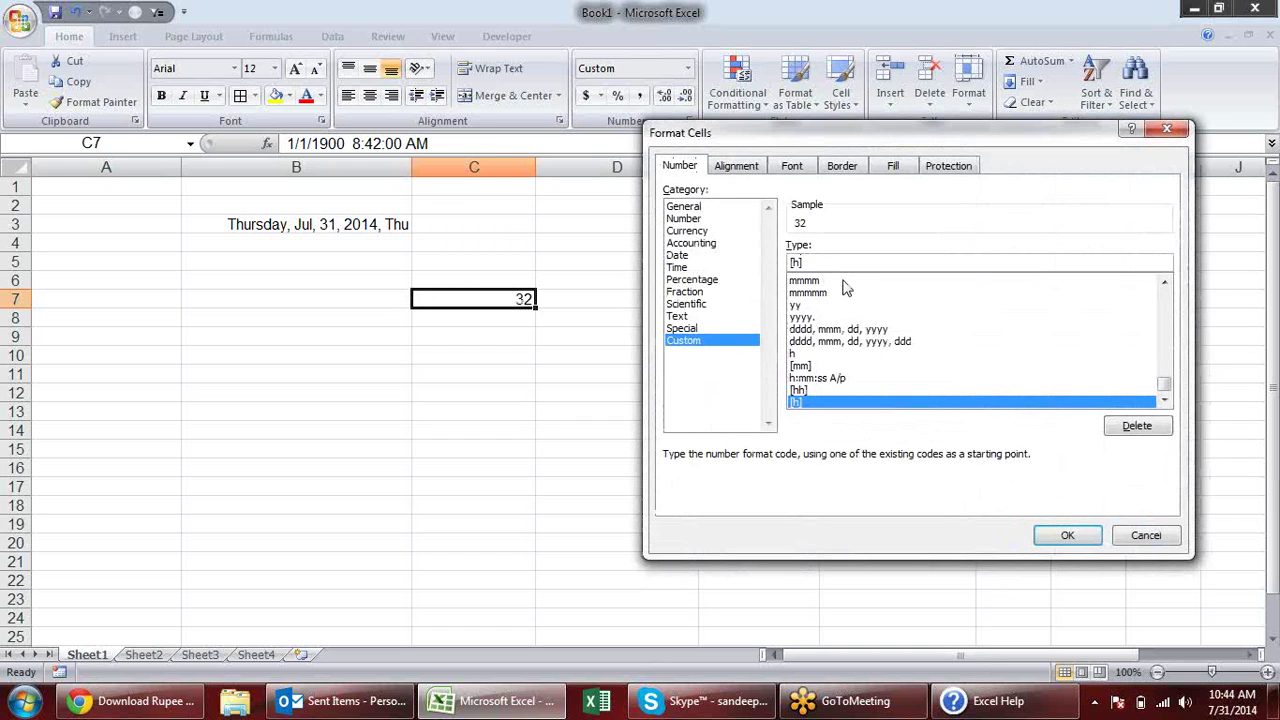
pyautogui.write('h')
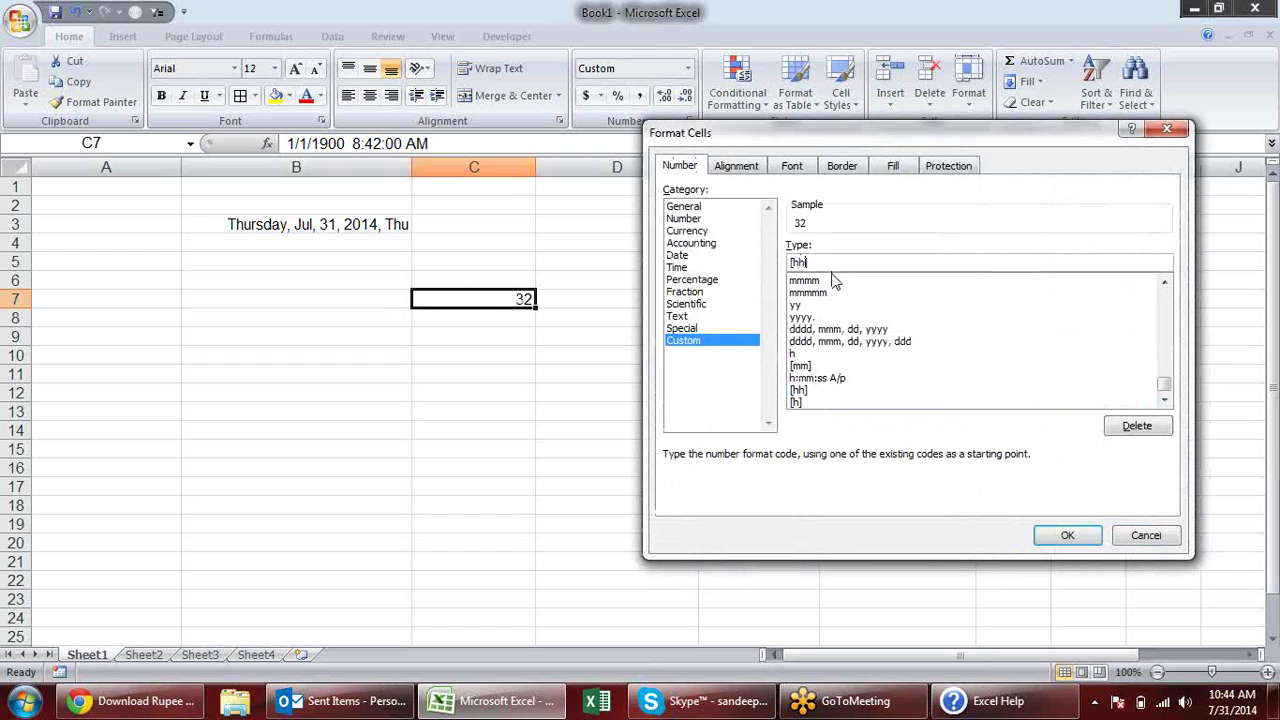
pyautogui.write('mm')
pyautogui.click(1067, 535)
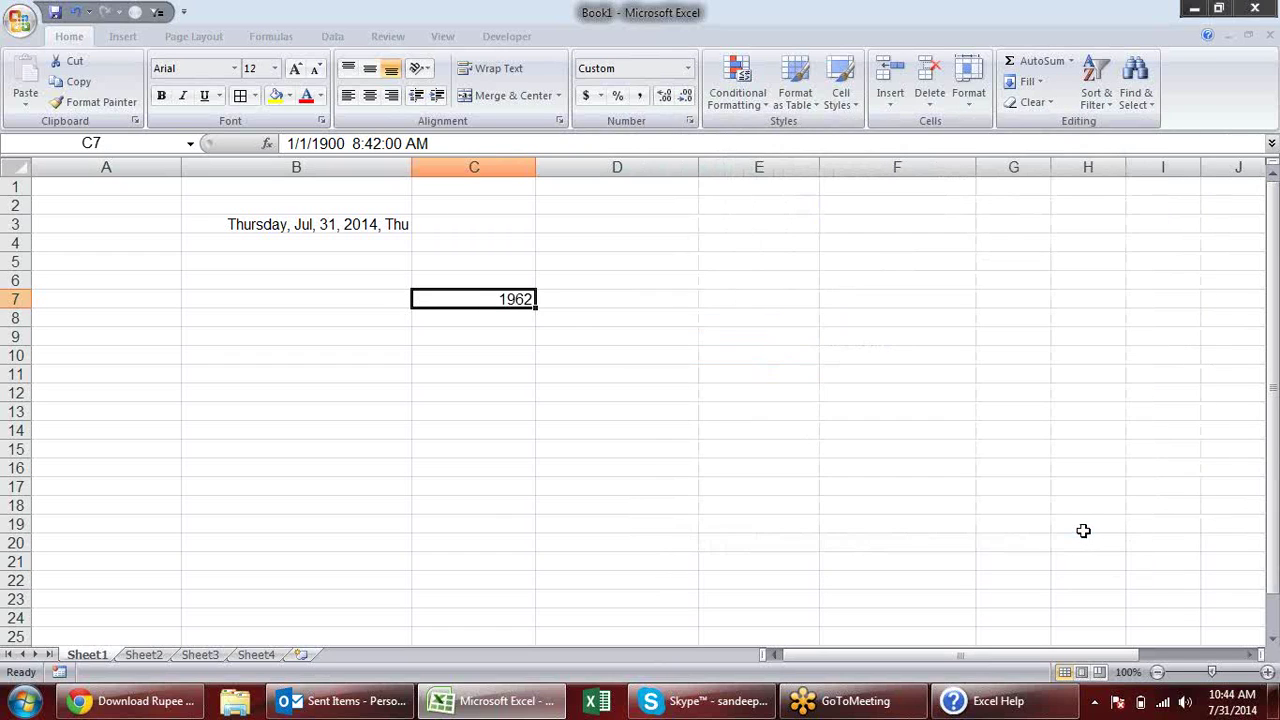
# Switch C7's format to [ss] so it shows 117720 seconds, then recheck the settings.
pyautogui.hotkey('ctrl', '1')
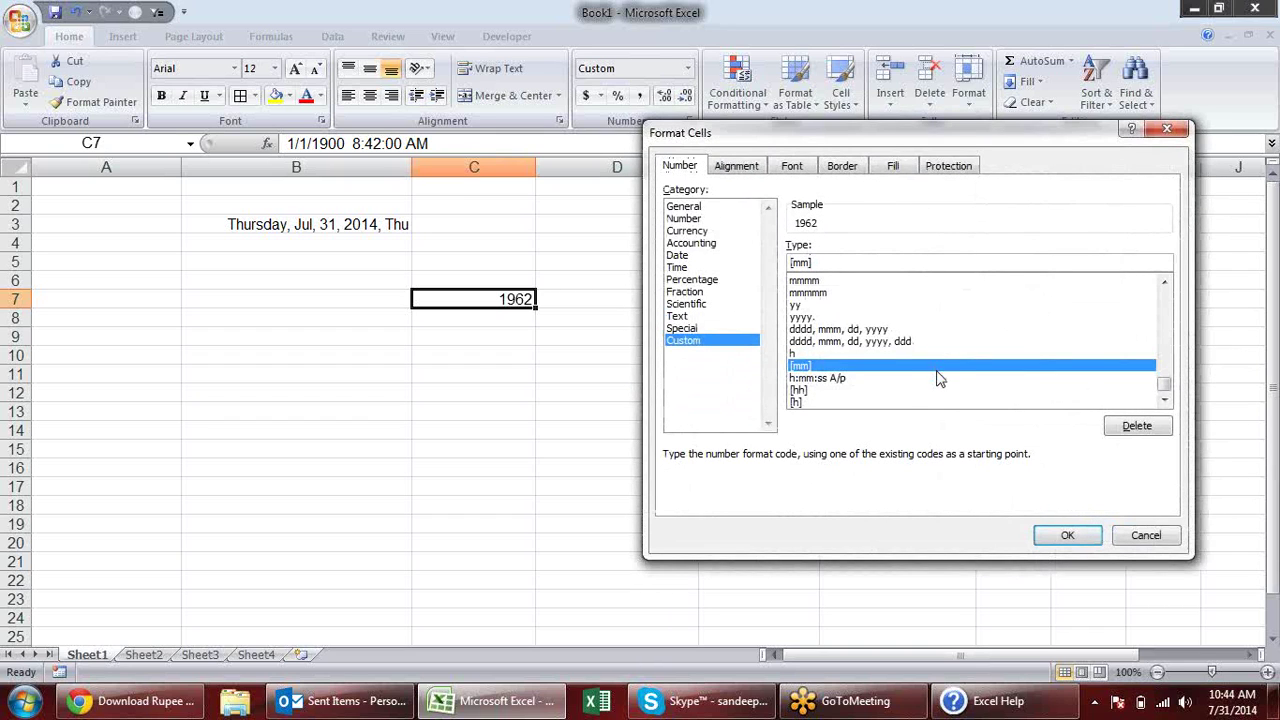
pyautogui.press('BackSpace')
pyautogui.press('BackSpace')
pyautogui.press('BackSpace')
pyautogui.write('ss]')
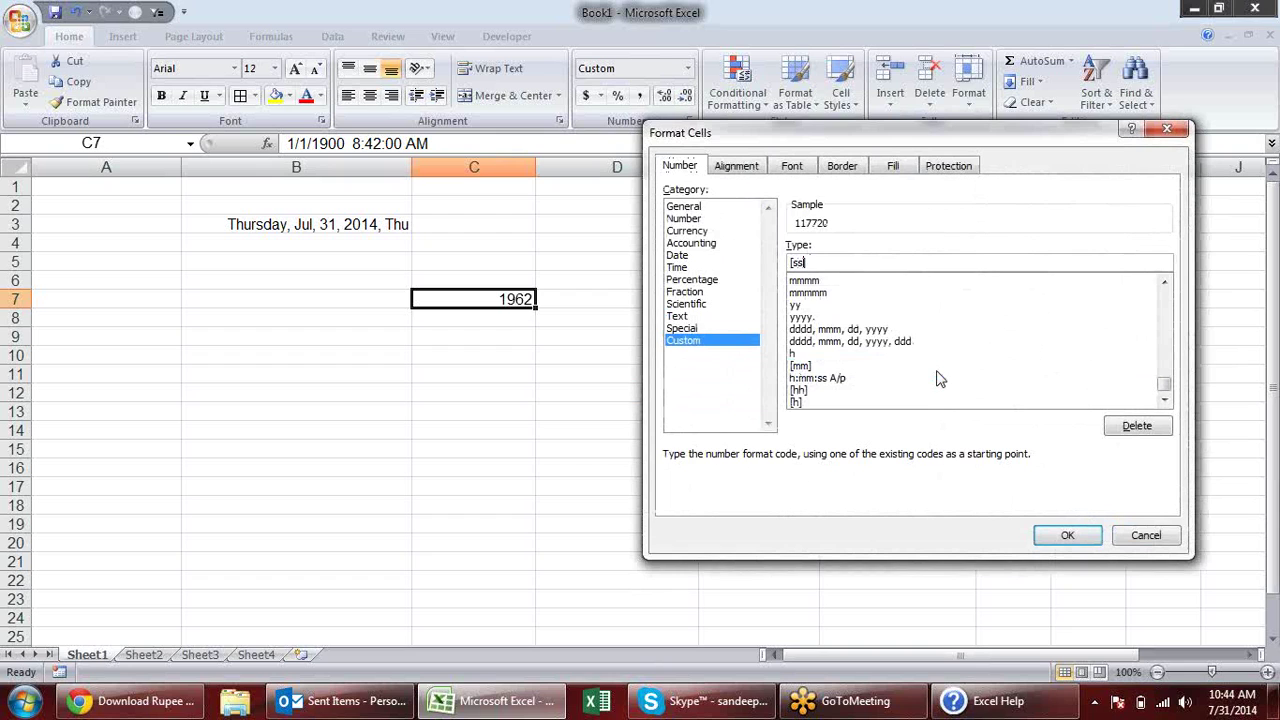
pyautogui.click(1040, 535)
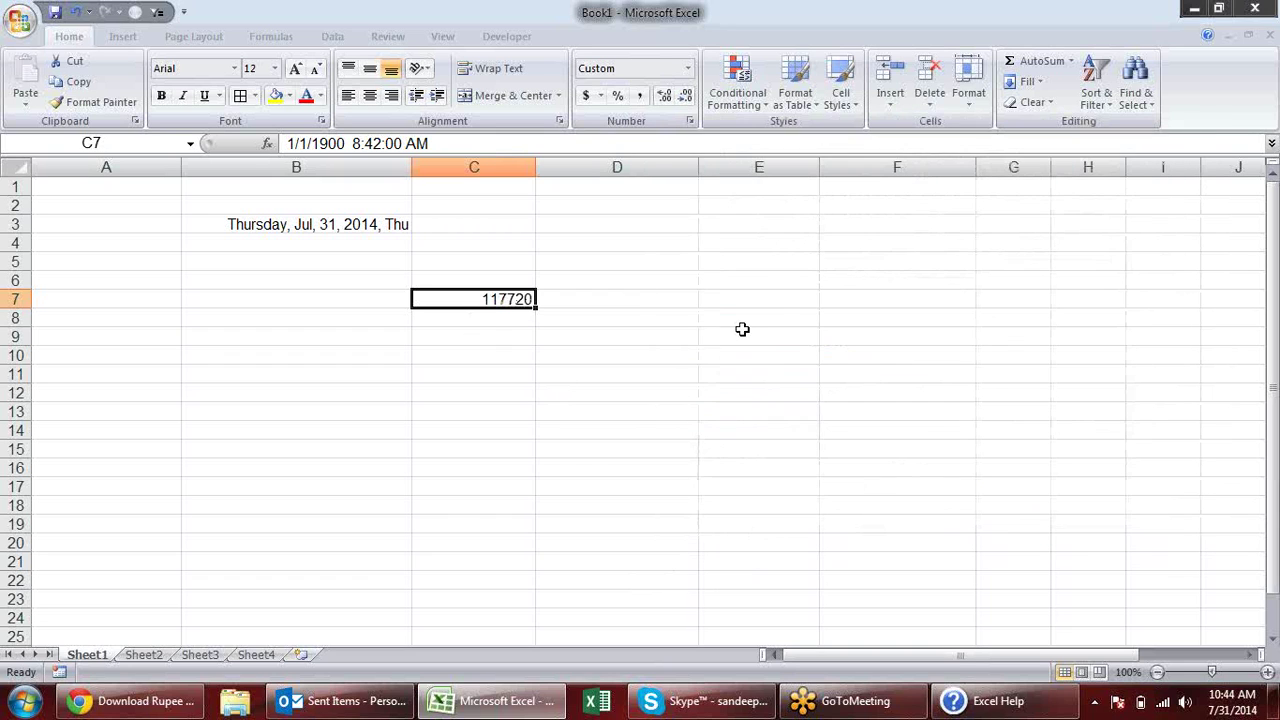
pyautogui.hotkey('ctrl', '1')
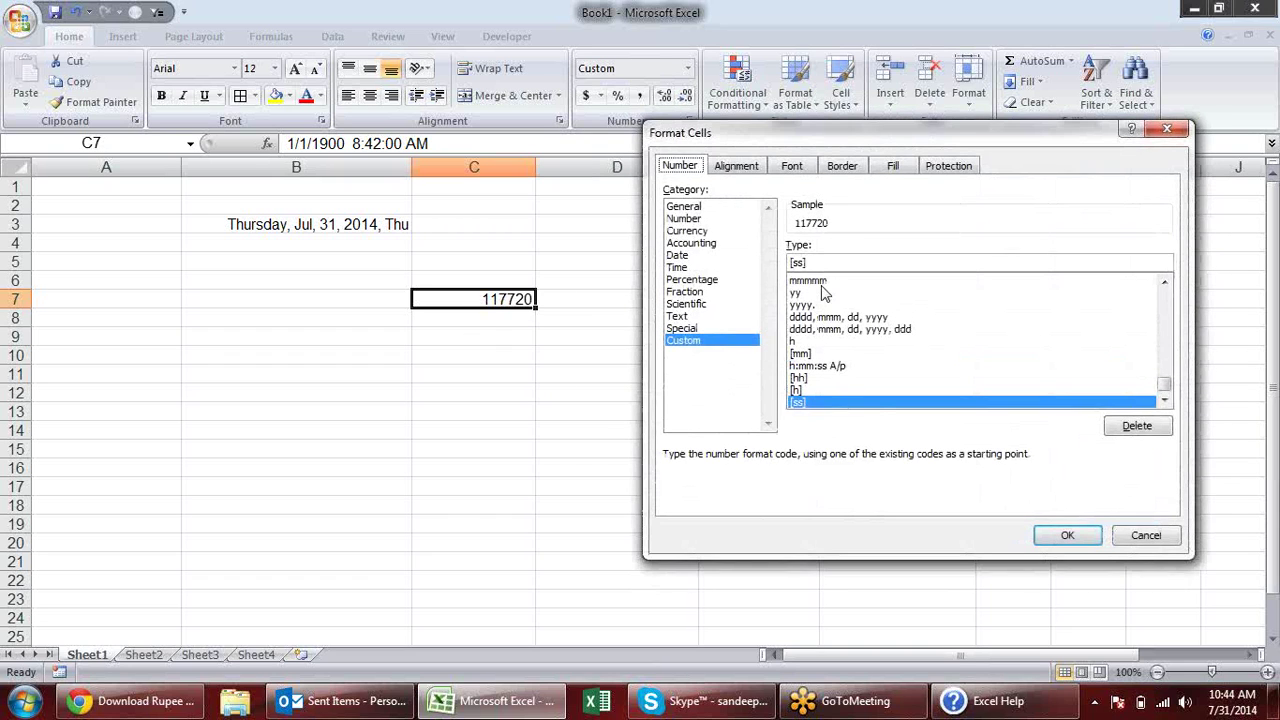
pyautogui.press('Escape')
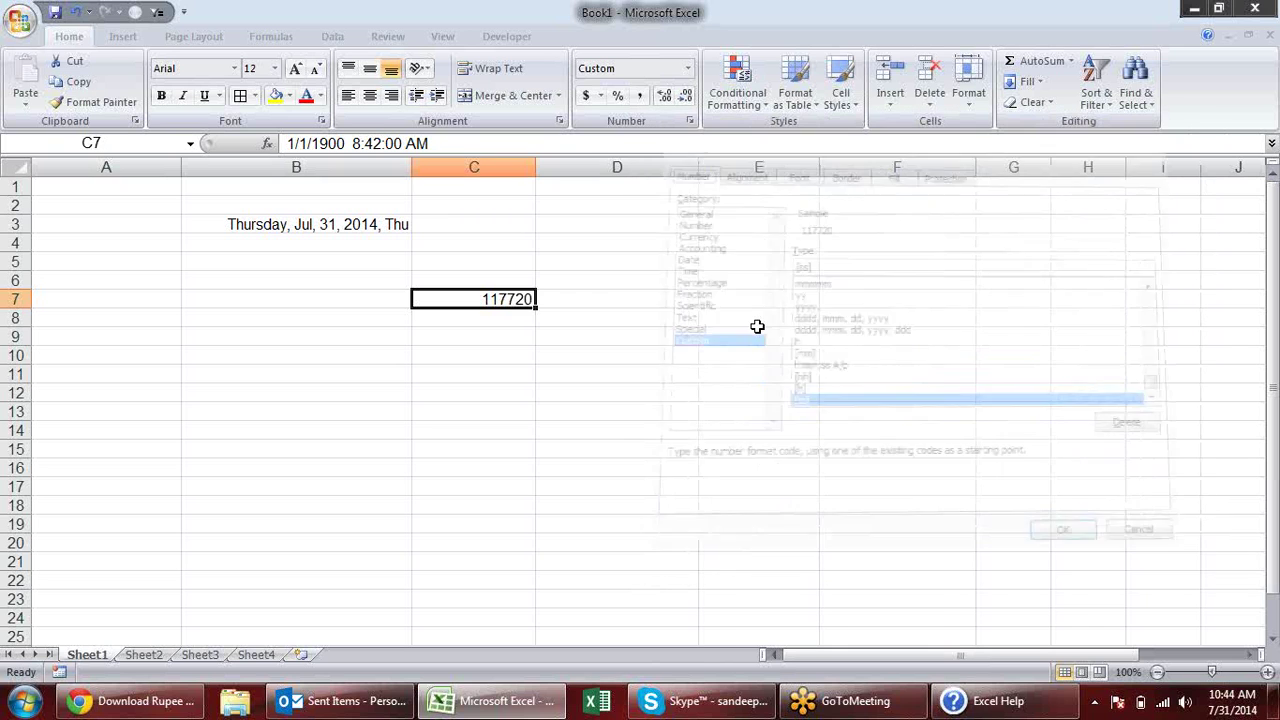
pyautogui.hotkey('alt', 'Tab')
pyautogui.scroll(-3, 636, 355)
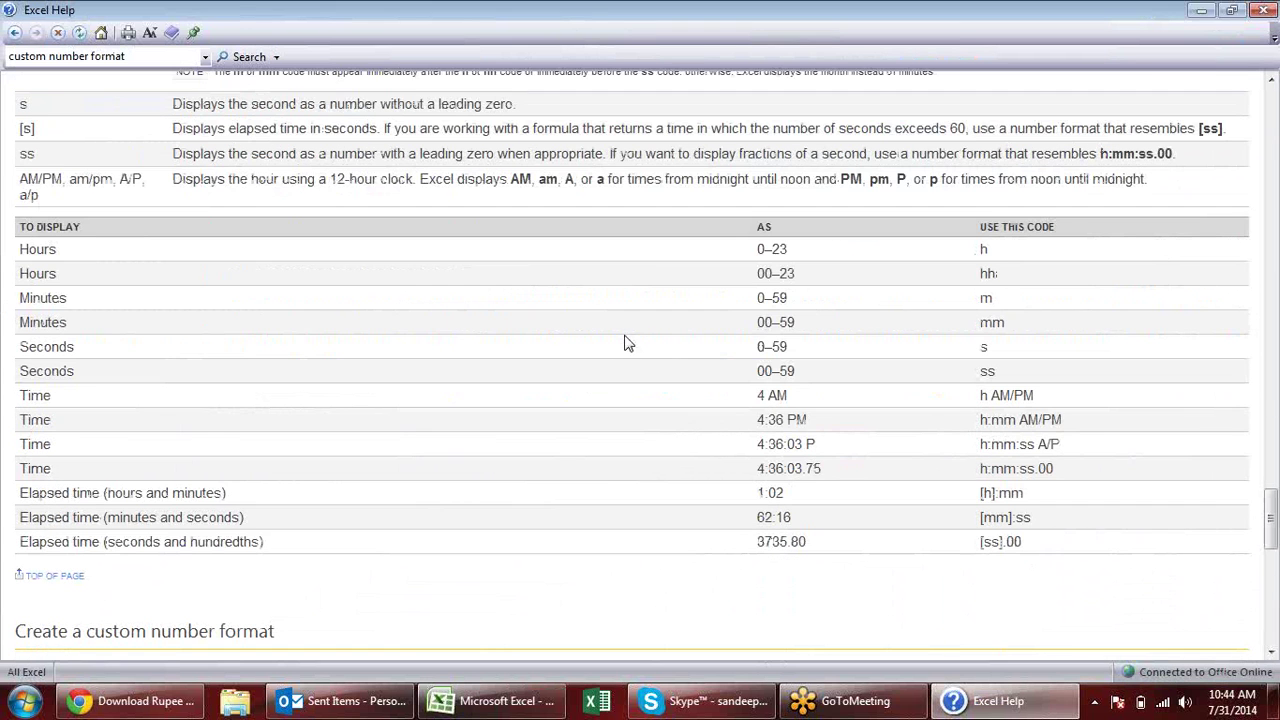
pyautogui.moveTo(997, 264); pyautogui.dragTo(1053, 540)
pyautogui.click(1090, 488)
pyautogui.scroll(-3, 1058, 468)
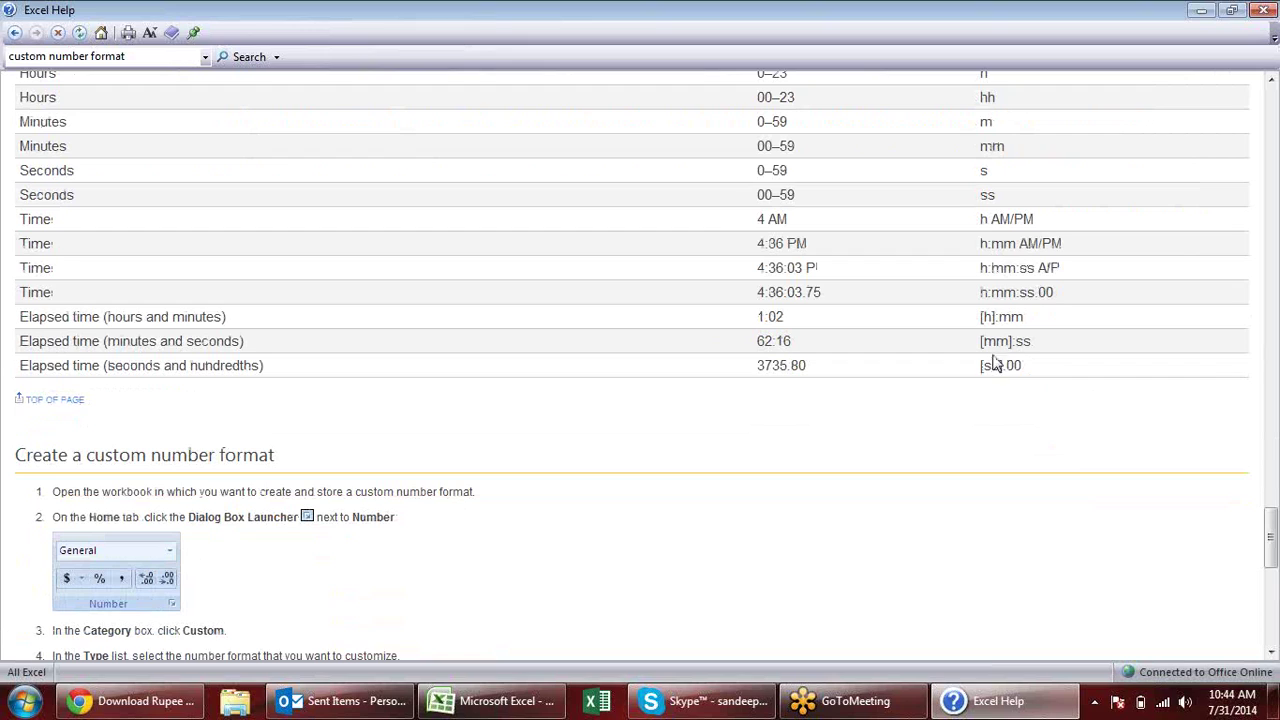
pyautogui.moveTo(982, 341)
pyautogui.mouseDown()
pyautogui.moveTo(1018, 343)
pyautogui.moveTo(1018, 368)
pyautogui.moveTo(1001, 367)
pyautogui.mouseUp()
pyautogui.click(800, 380)
pyautogui.scroll(-3, 800, 380)
pyautogui.scroll(-3, 800, 380)
pyautogui.scroll(-3, 815, 384)
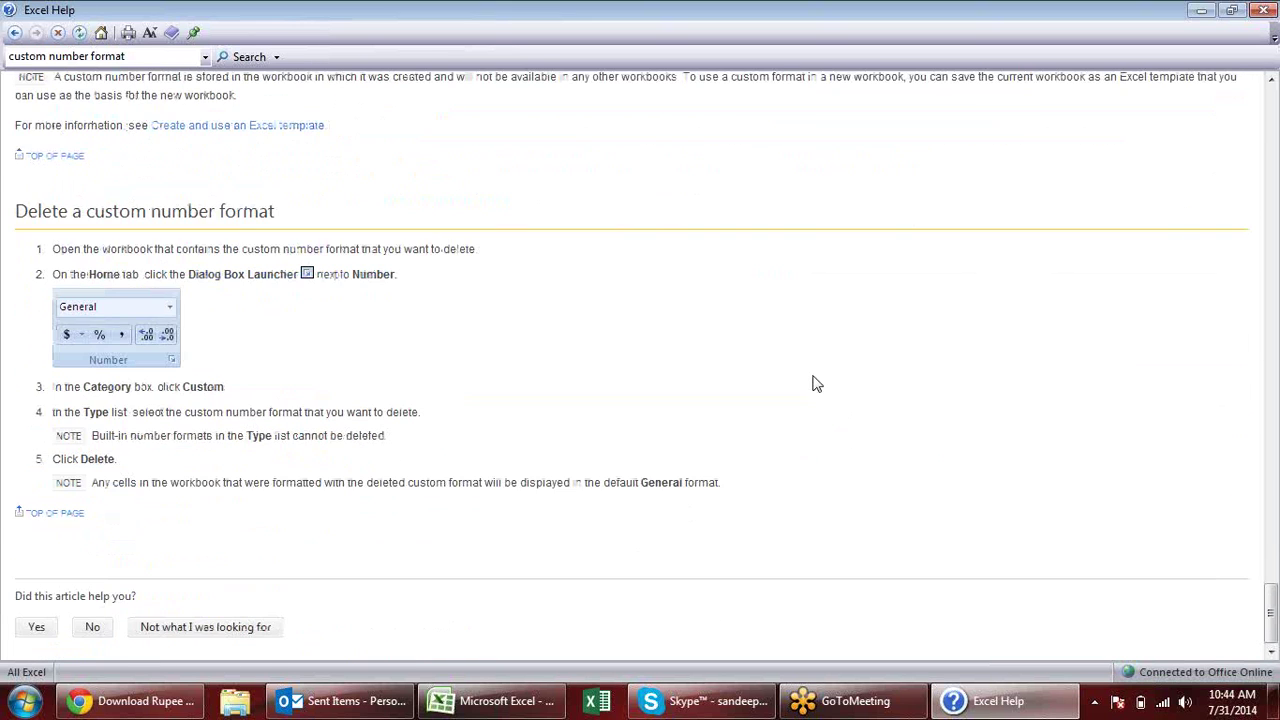
pyautogui.scroll(3, 815, 384)
pyautogui.scroll(3, 818, 383)
pyautogui.scroll(3, 819, 382)
pyautogui.scroll(3, 819, 375)
pyautogui.scroll(3, 819, 375)
pyautogui.scroll(3, 819, 375)
pyautogui.scroll(3, 816, 375)
pyautogui.scroll(3, 816, 375)
pyautogui.scroll(1, 818, 383)
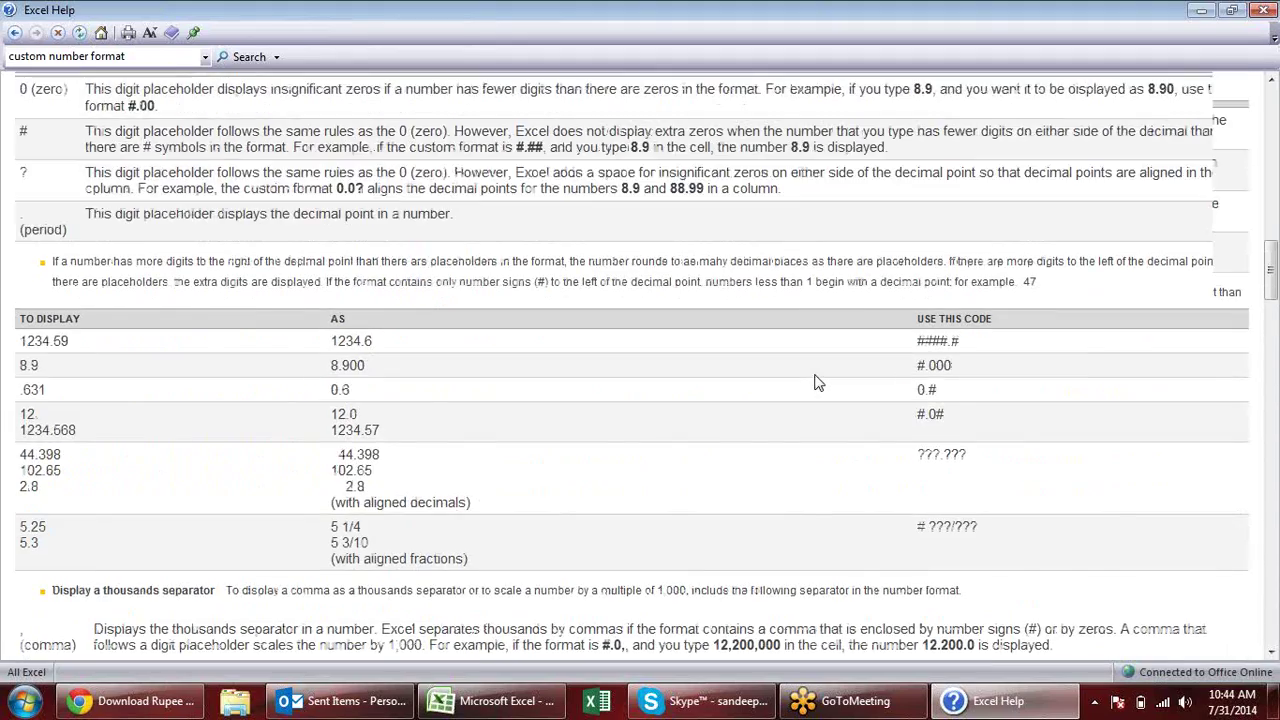
pyautogui.scroll(3, 818, 383)
pyautogui.scroll(3, 818, 383)
pyautogui.scroll(3, 818, 383)
pyautogui.scroll(3, 818, 383)
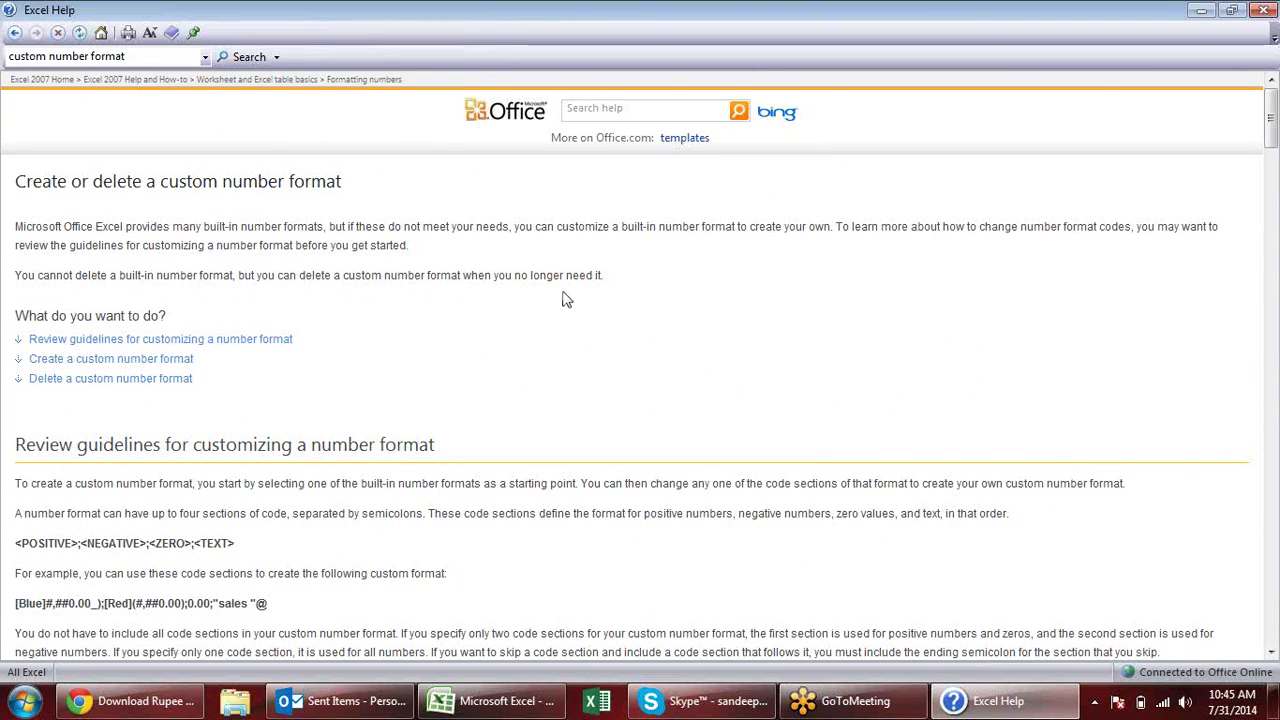
# Clear all formats and contents from A1:D15 in the workbook.
pyautogui.hotkey('alt', 'Tab')
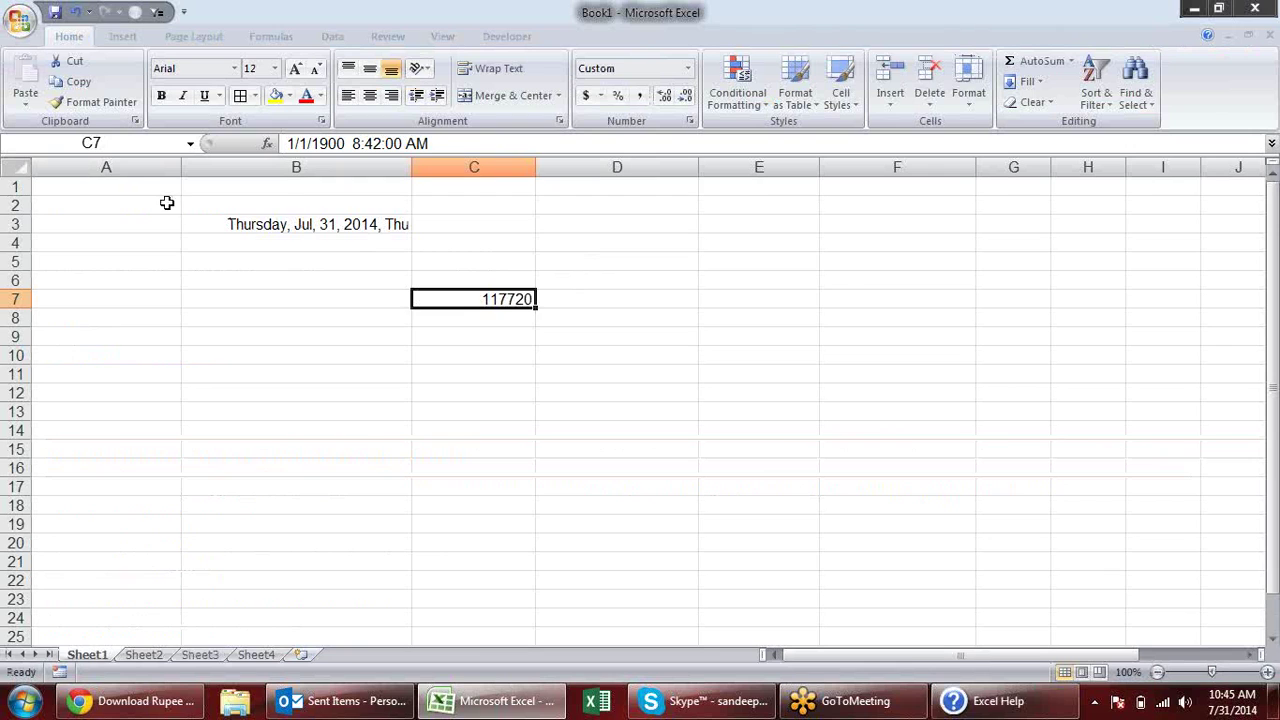
pyautogui.moveTo(140, 190); pyautogui.dragTo(671, 441)
pyautogui.hotkey('alt', 'e')
pyautogui.press('a')
pyautogui.press('f')
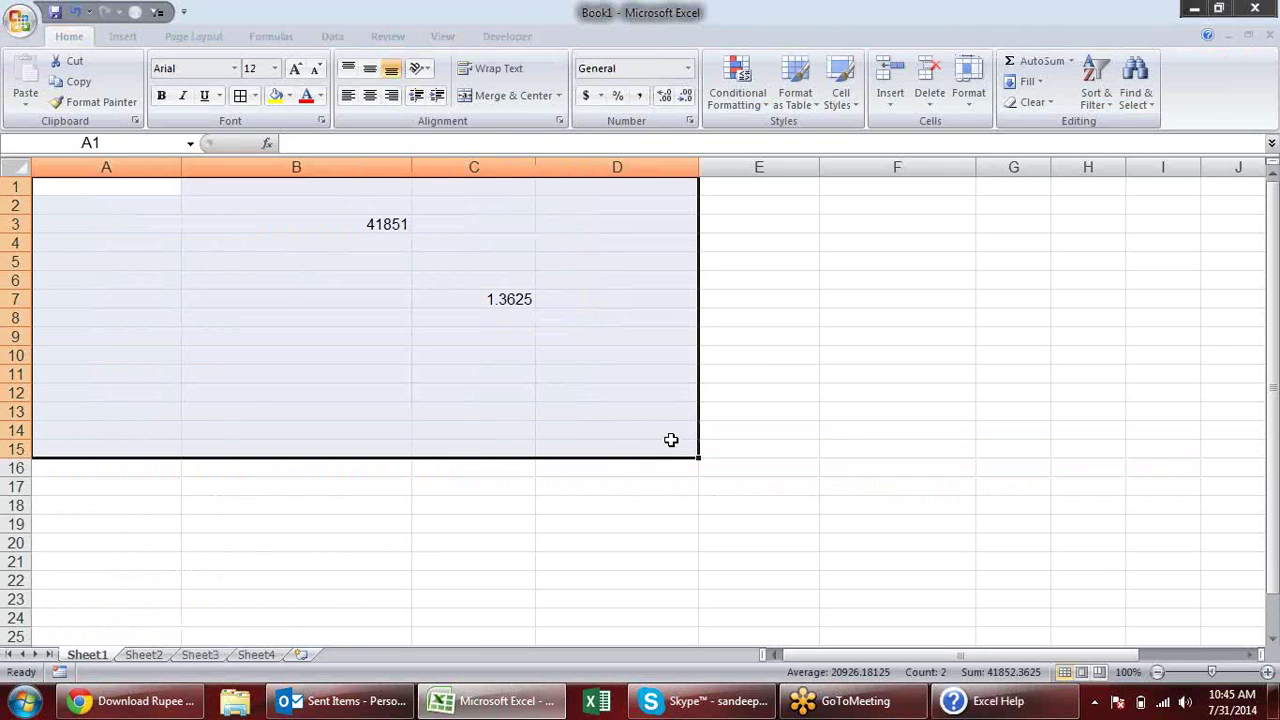
pyautogui.press('Delete')
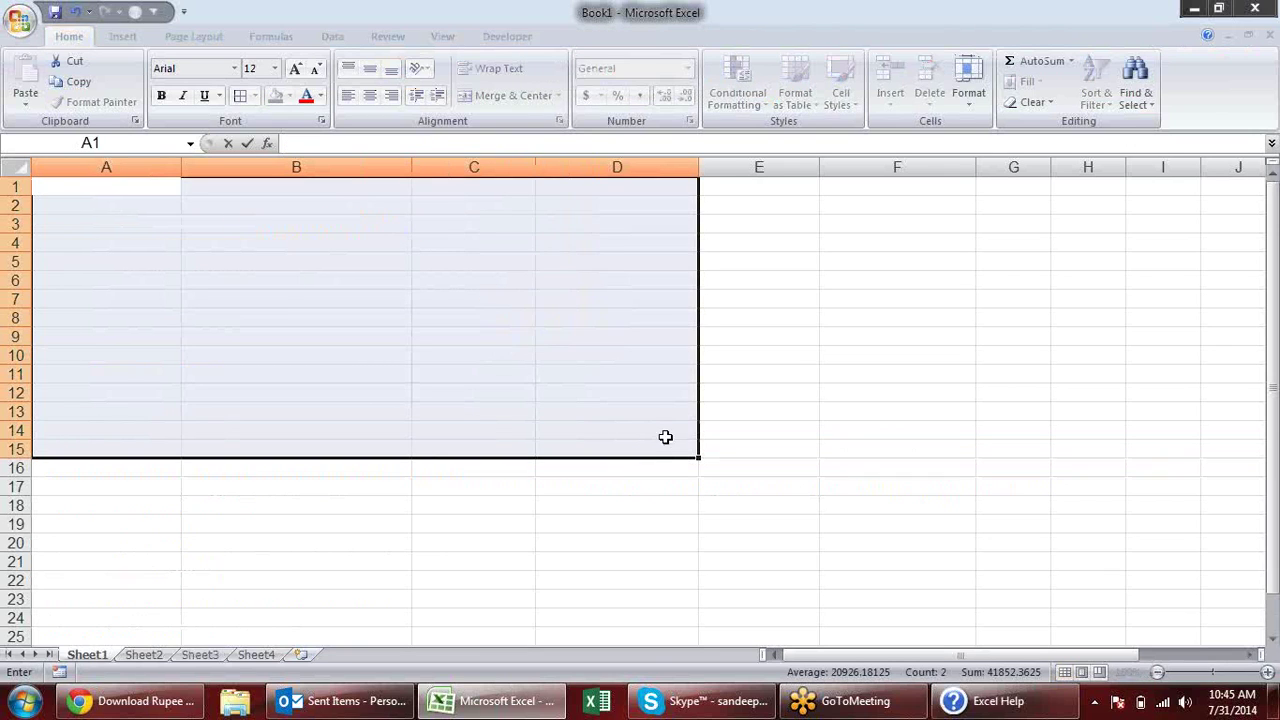
pyautogui.click(826, 262)
# Narrow column B, and enter 'omaxe limited' in B3 as a test before deleting it.
pyautogui.click(196, 222)
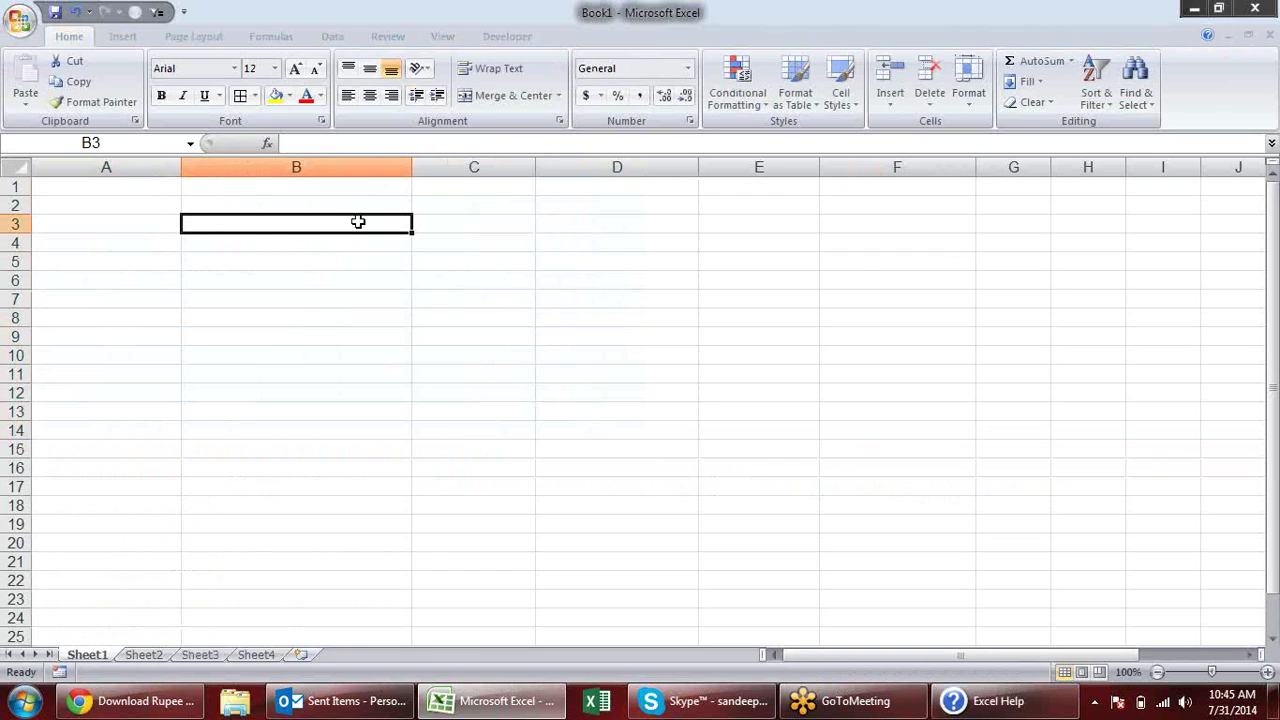
pyautogui.moveTo(411, 172); pyautogui.dragTo(375, 172)
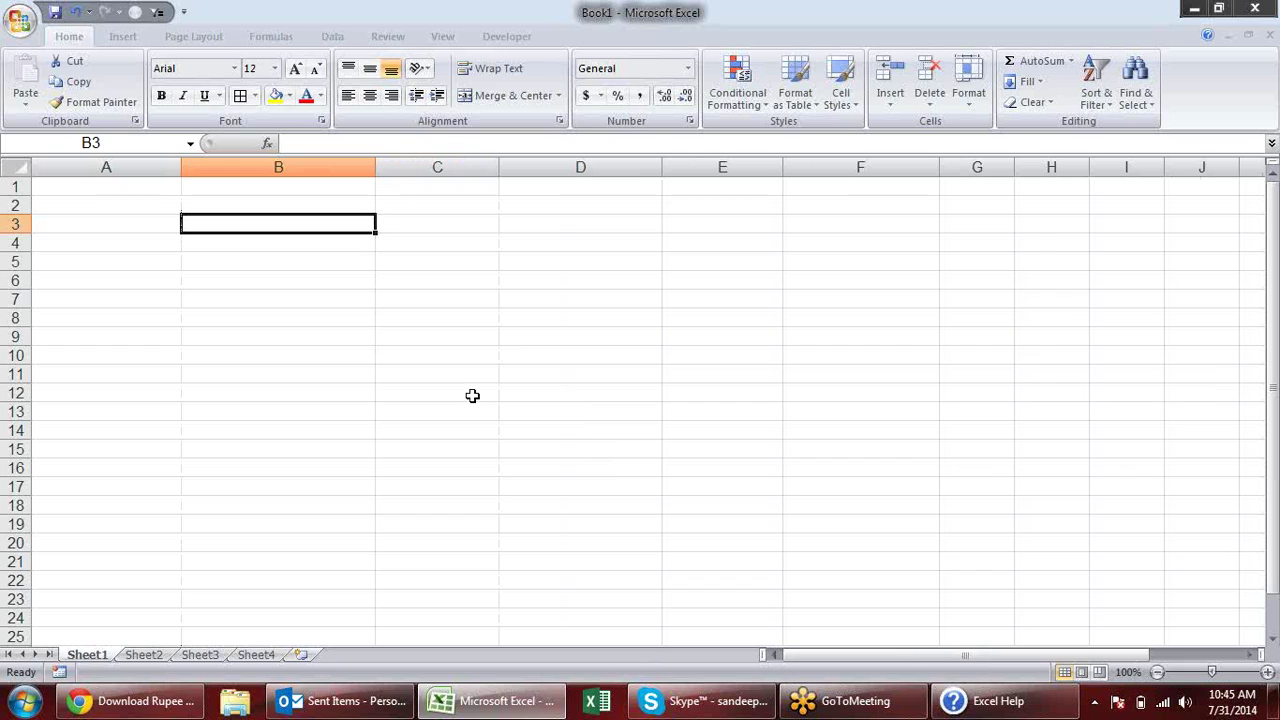
pyautogui.write('omaxe limited')
pyautogui.press('Return')
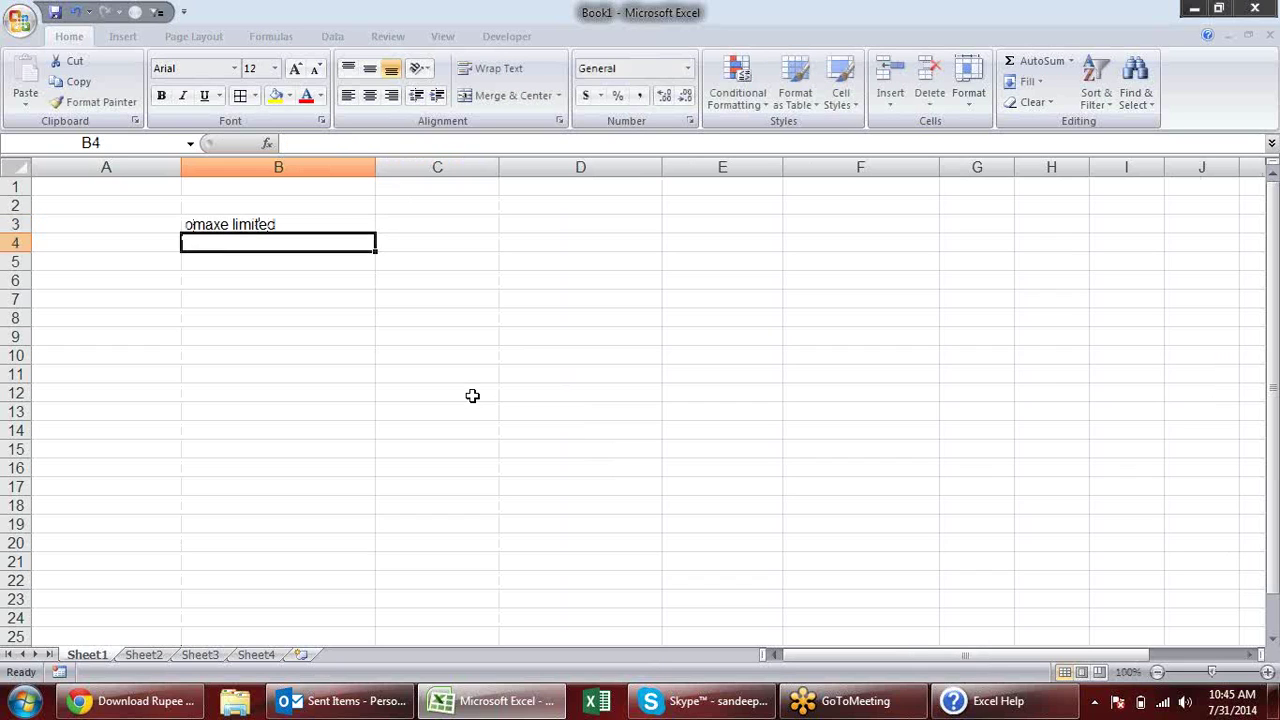
pyautogui.press('Up')
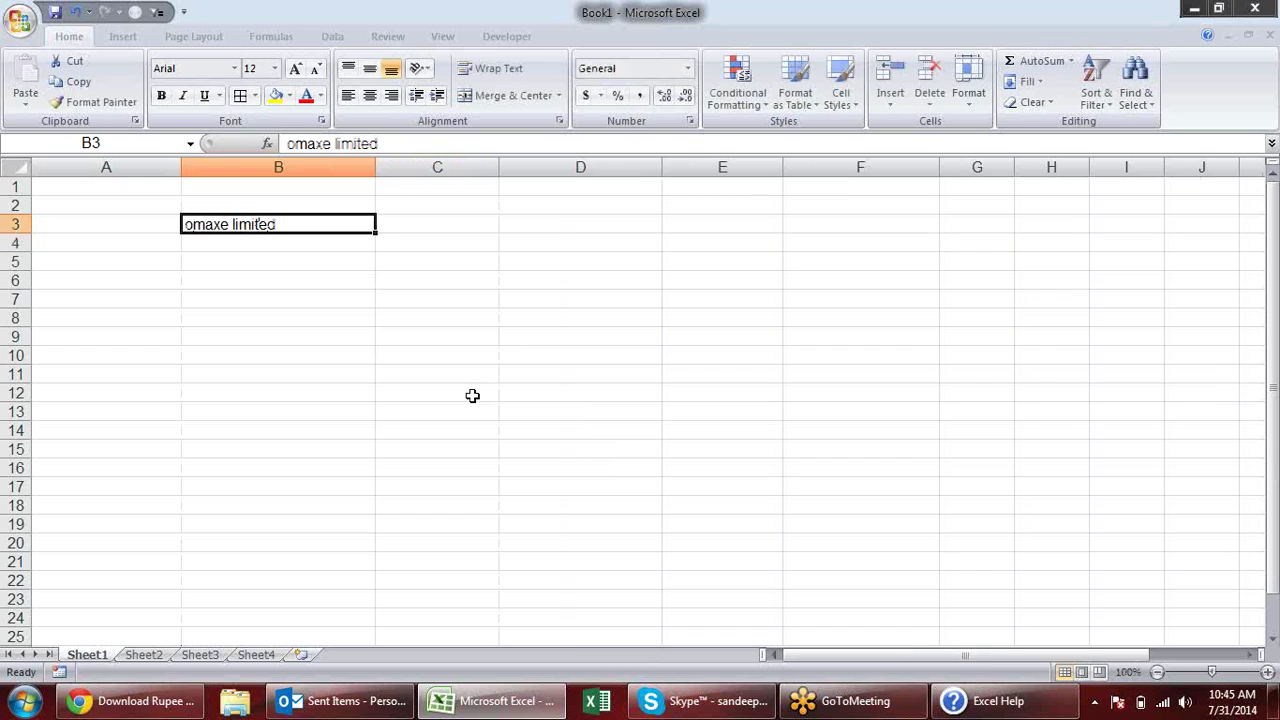
pyautogui.press('Delete')
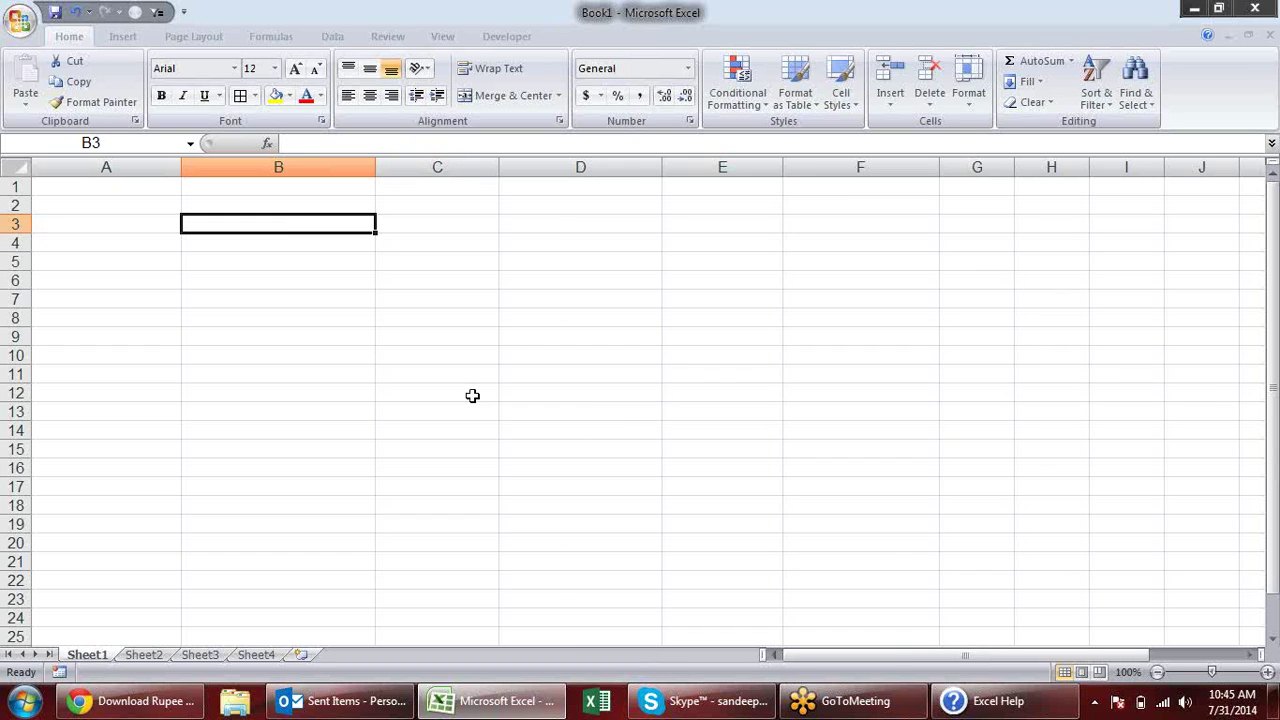
# Apply the custom format "M/s "@ to B3:B10 in place of General.
pyautogui.moveTo(297, 226); pyautogui.dragTo(266, 352)
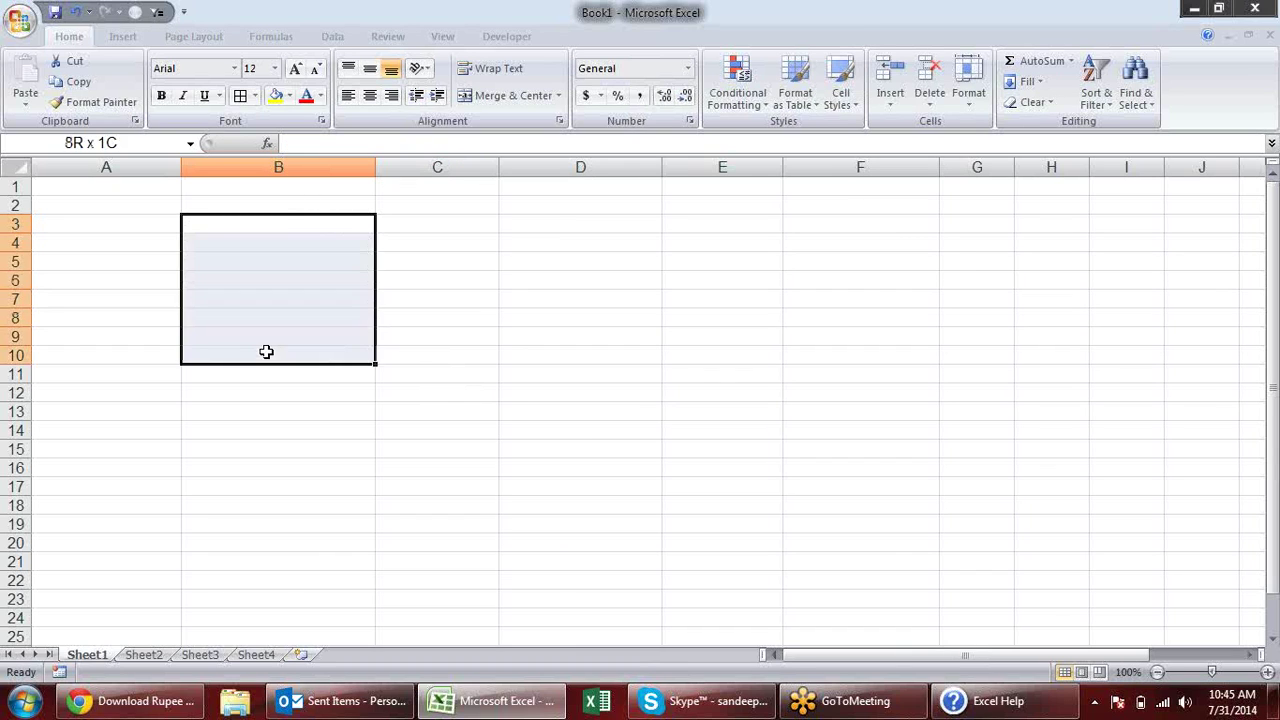
pyautogui.hotkey('ctrl', '1')
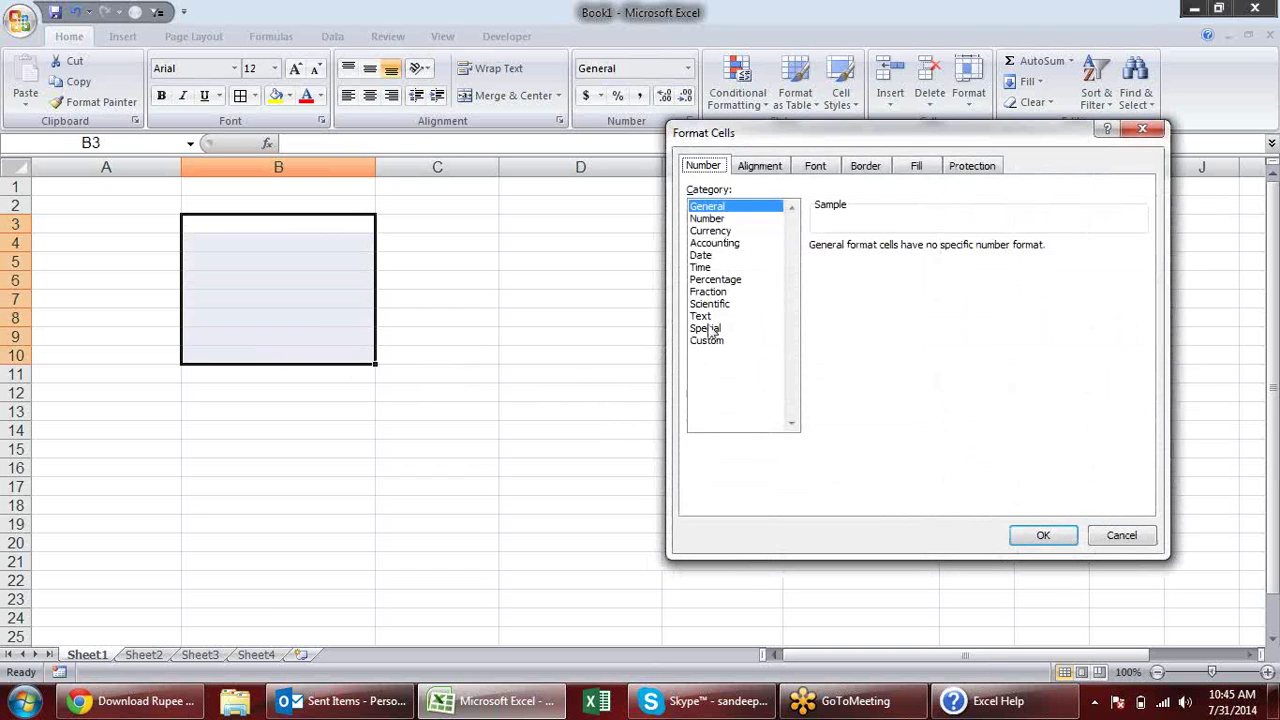
pyautogui.click(712, 341)
pyautogui.moveTo(786, 126); pyautogui.dragTo(629, 111)
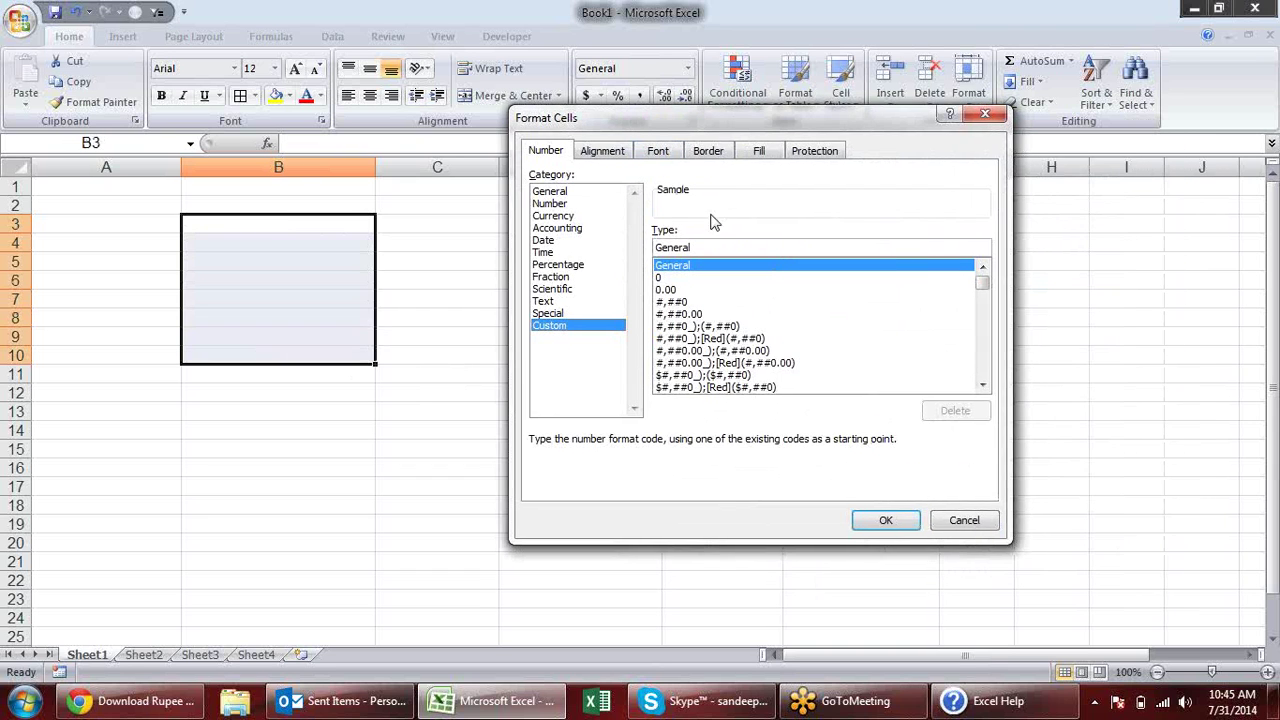
pyautogui.doubleClick(716, 248)
pyautogui.write('1')
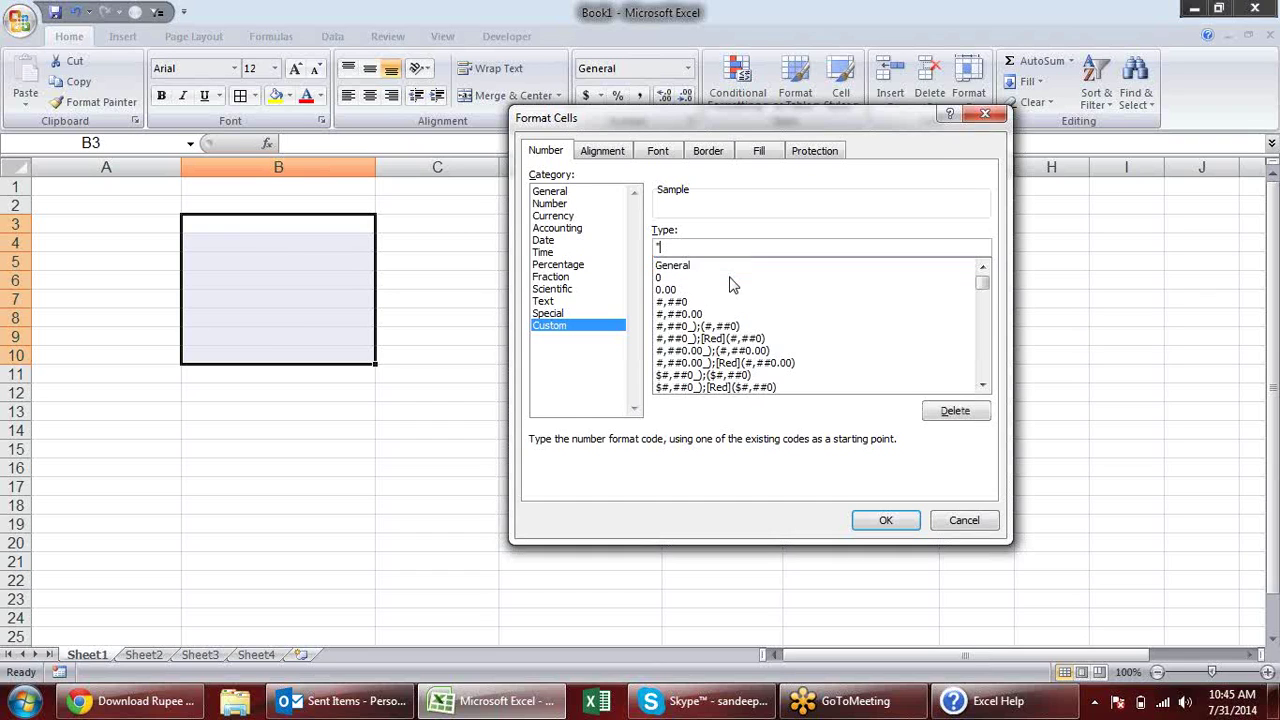
pyautogui.write('M')
pyautogui.write('@')
pyautogui.press('Return')
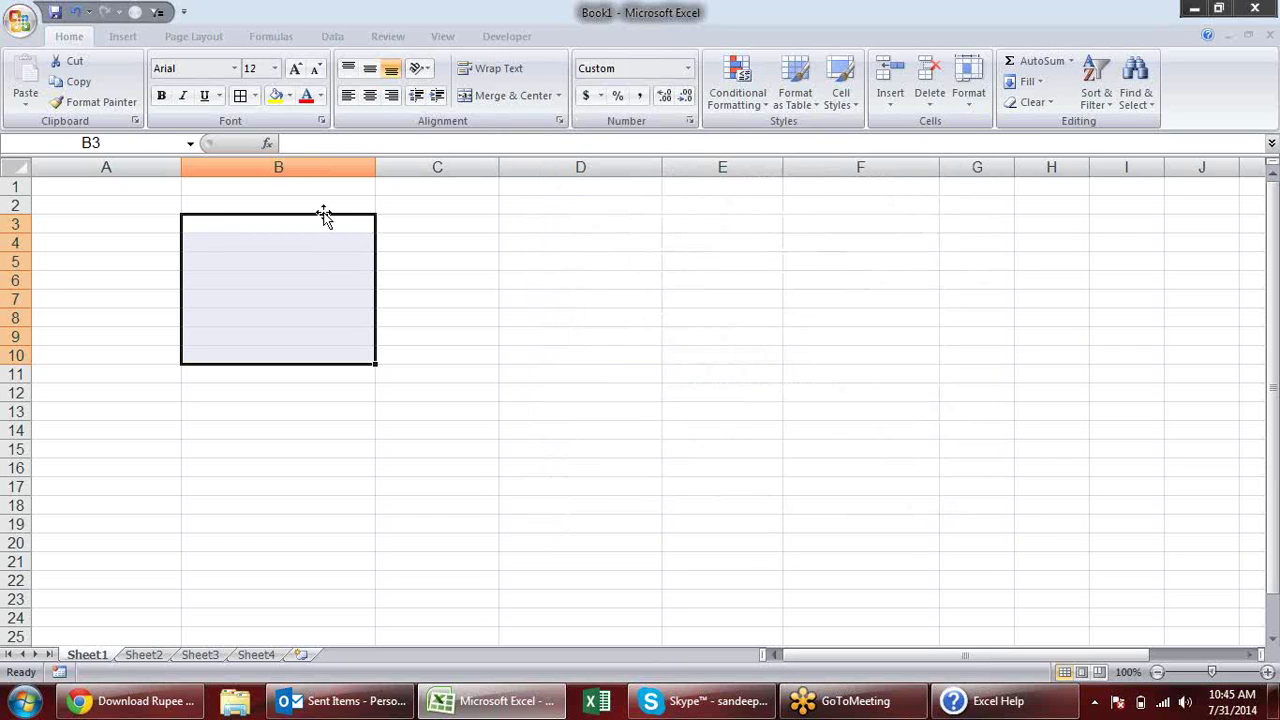
# Enter Omaxe ltd, escrots ltd and veenus ltd in B3:B5, then widen column C.
pyautogui.write('Omaxe')
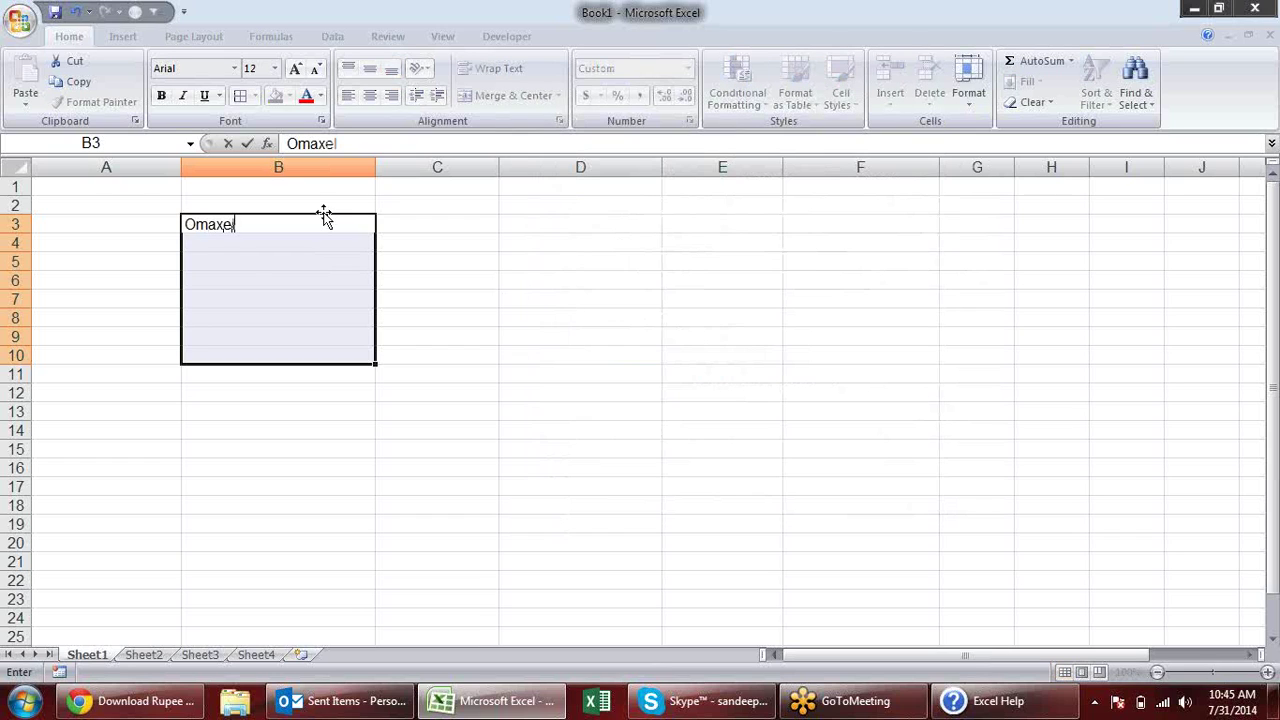
pyautogui.write(' ltd')
pyautogui.press('Return')
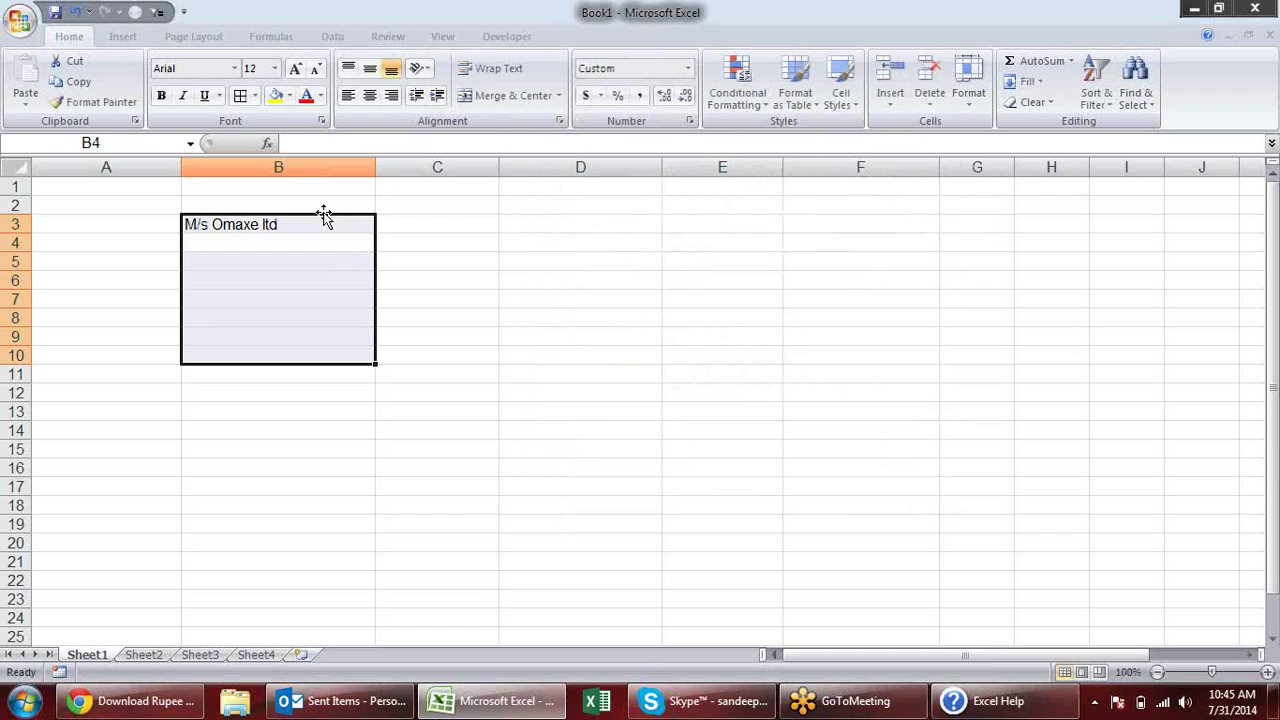
pyautogui.write('escrots ltd')
pyautogui.press('Return')
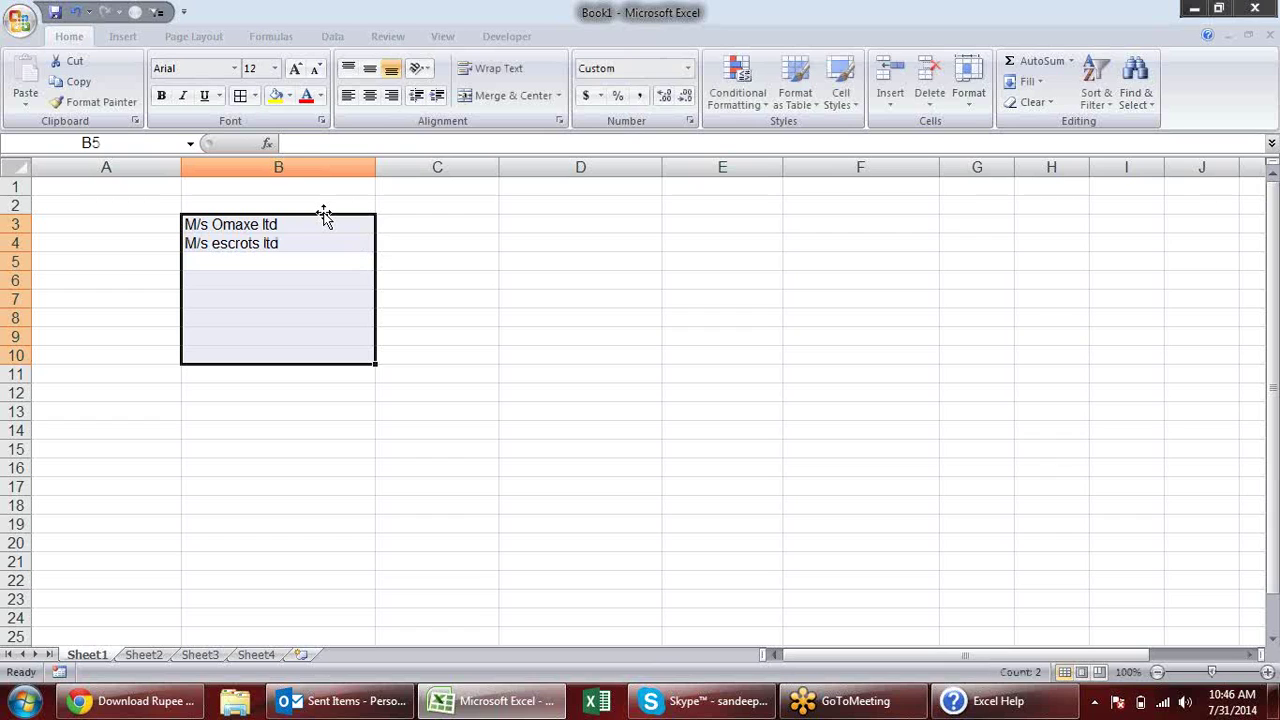
pyautogui.write('veenus l')
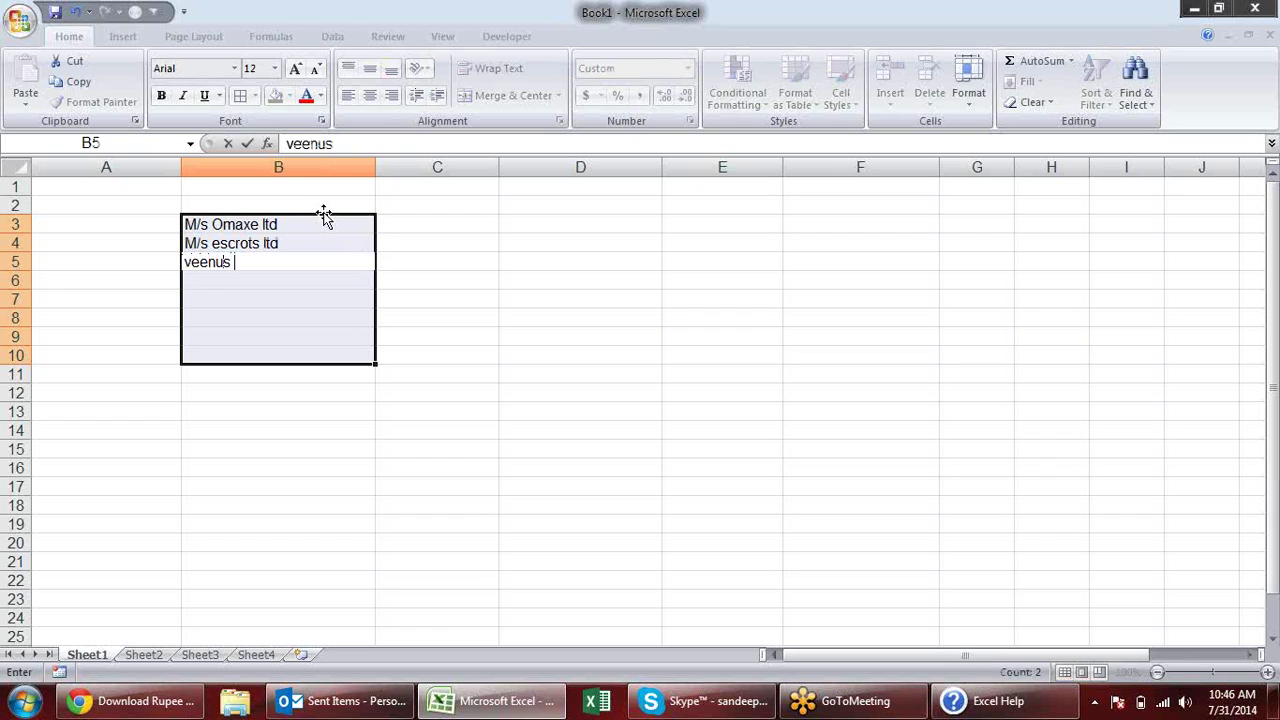
pyautogui.write('td')
pyautogui.press('Return')
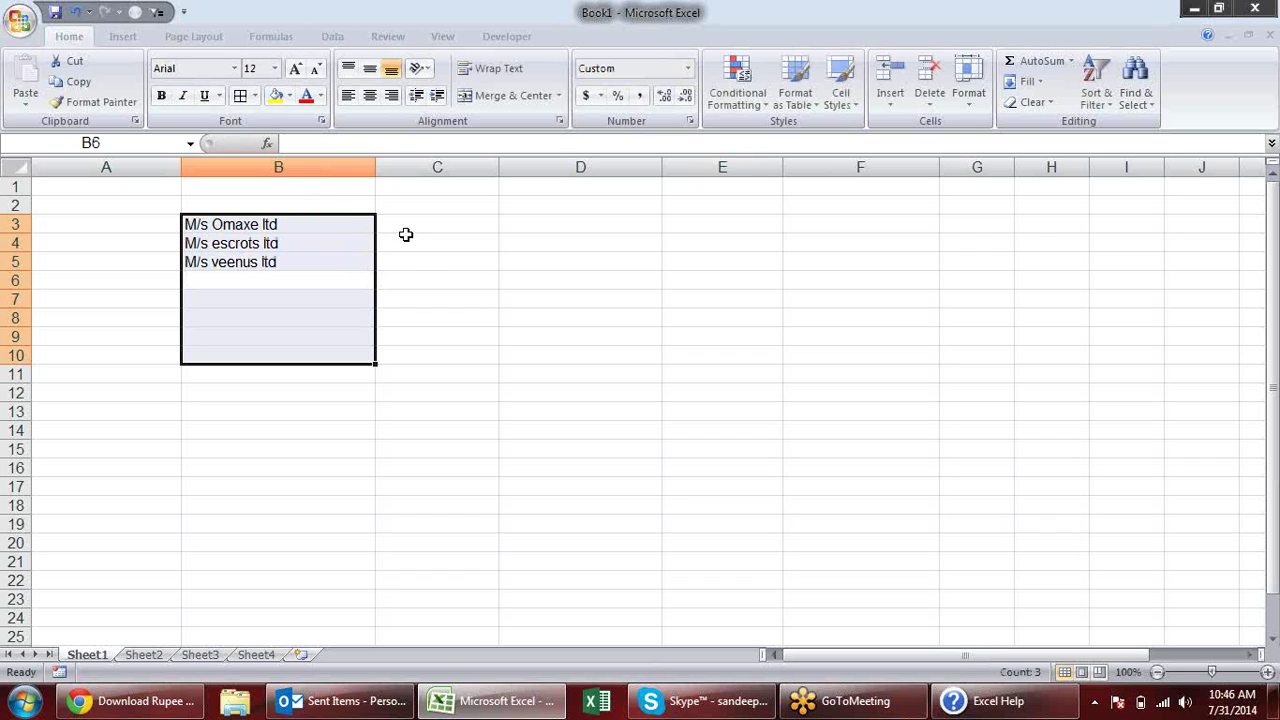
pyautogui.click(423, 268)
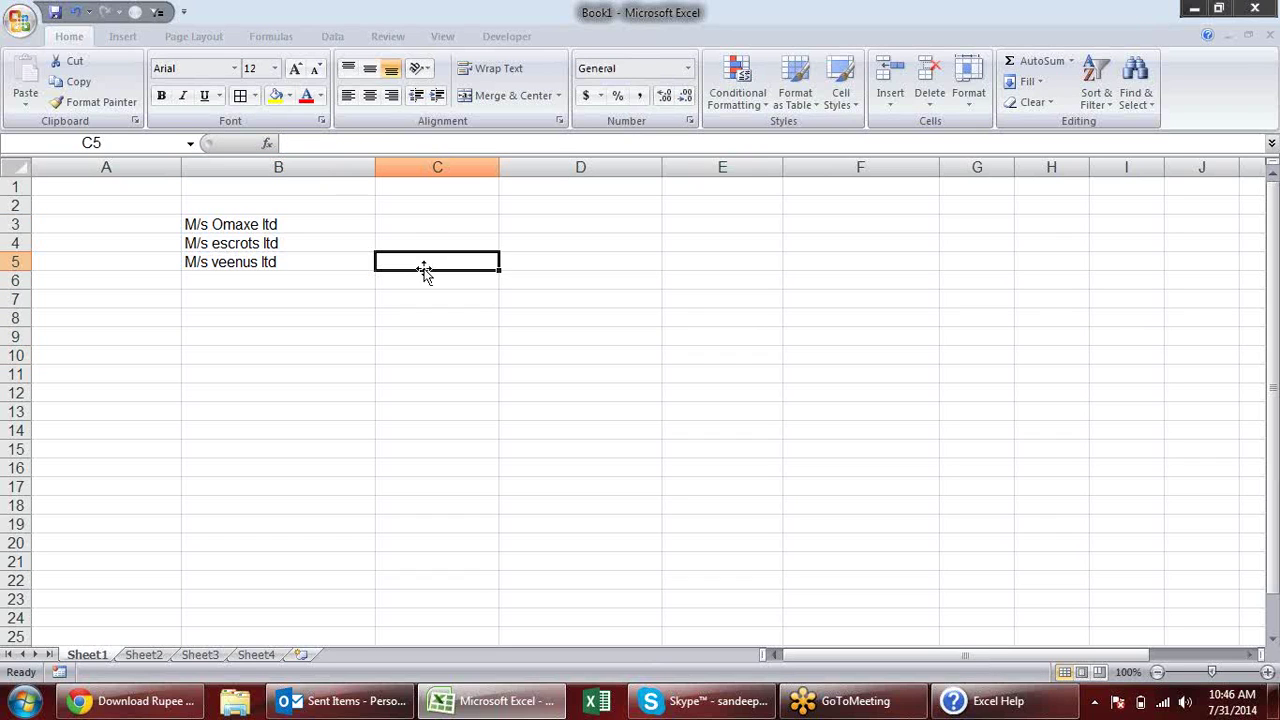
pyautogui.moveTo(499, 167); pyautogui.dragTo(540, 170)
pyautogui.click(466, 218)
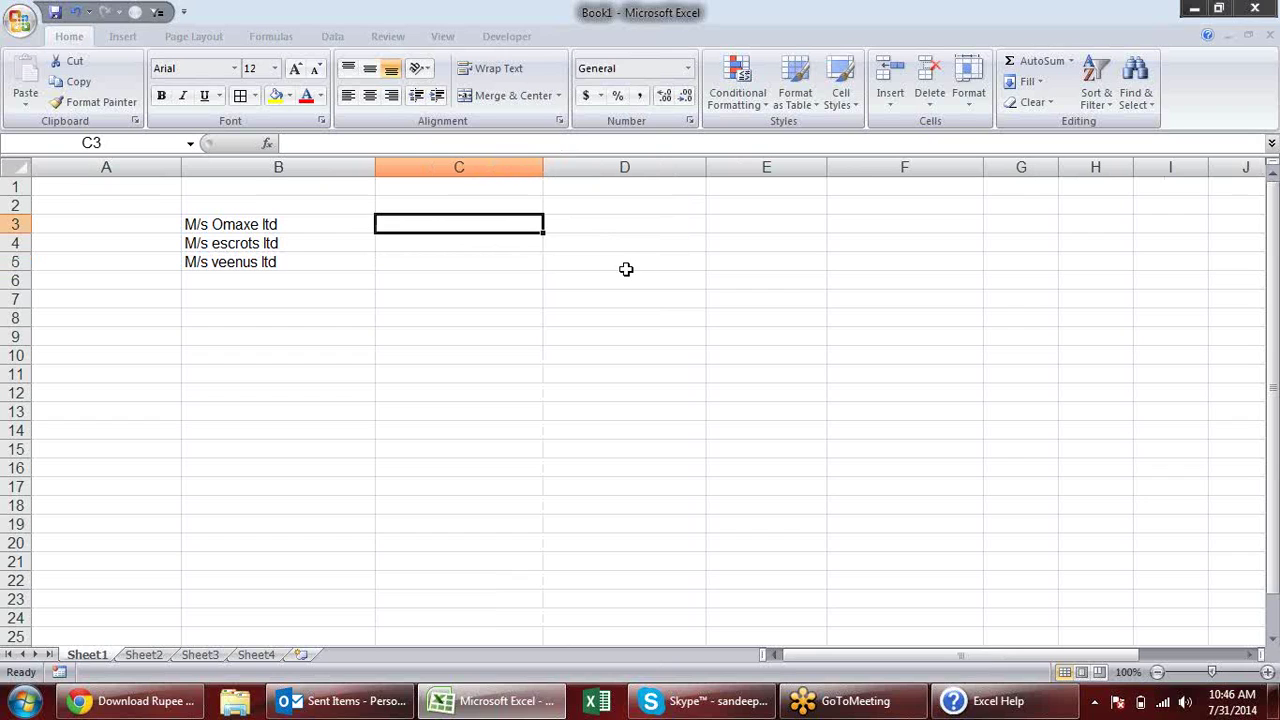
# Enter Name followed by underscores in C3 and adjust column C's width.
pyautogui.write('Name')
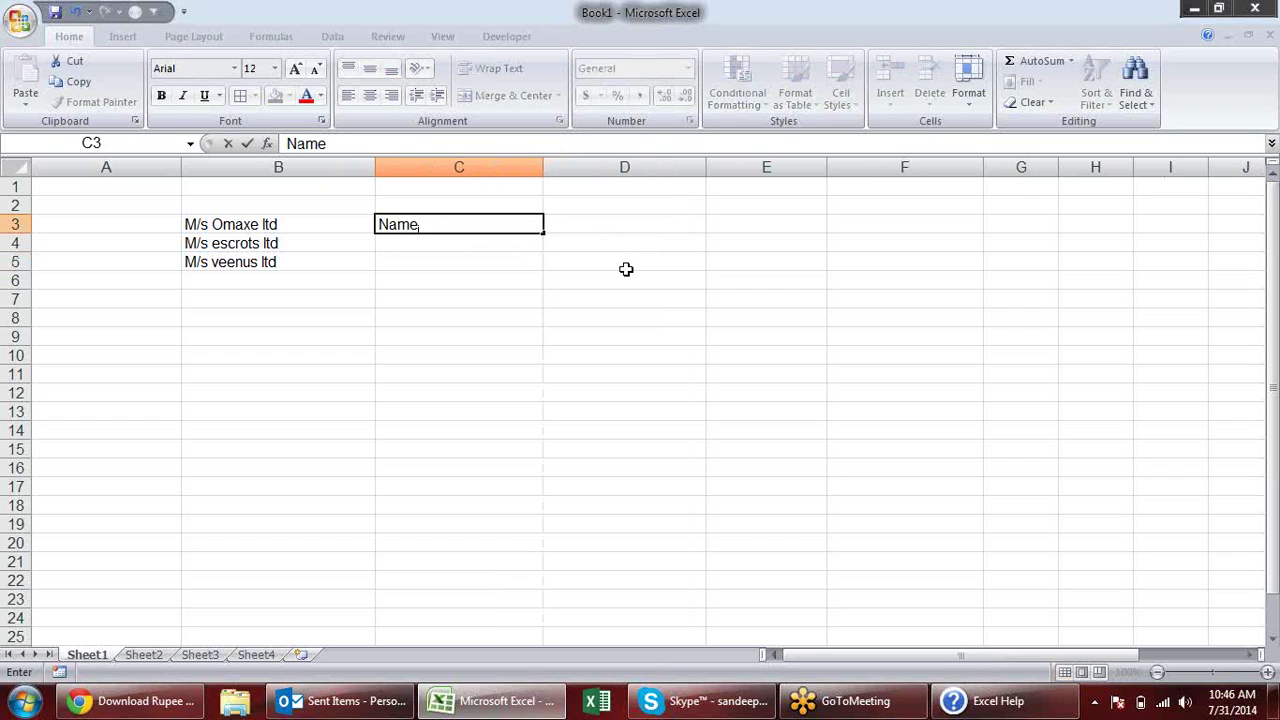
pyautogui.write('__')
pyautogui.press('Return')
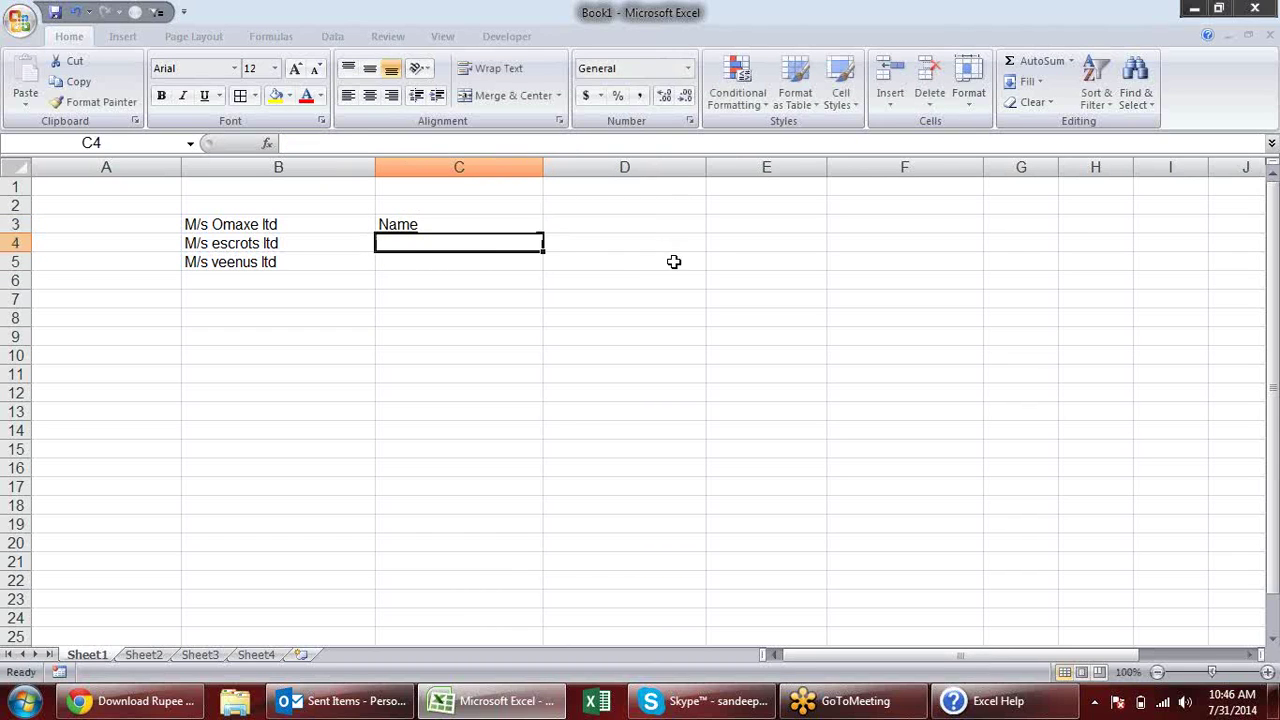
pyautogui.click(678, 296)
pyautogui.moveTo(543, 166)
pyautogui.mouseDown()
pyautogui.moveTo(531, 166)
pyautogui.moveTo(548, 166)
pyautogui.mouseUp()
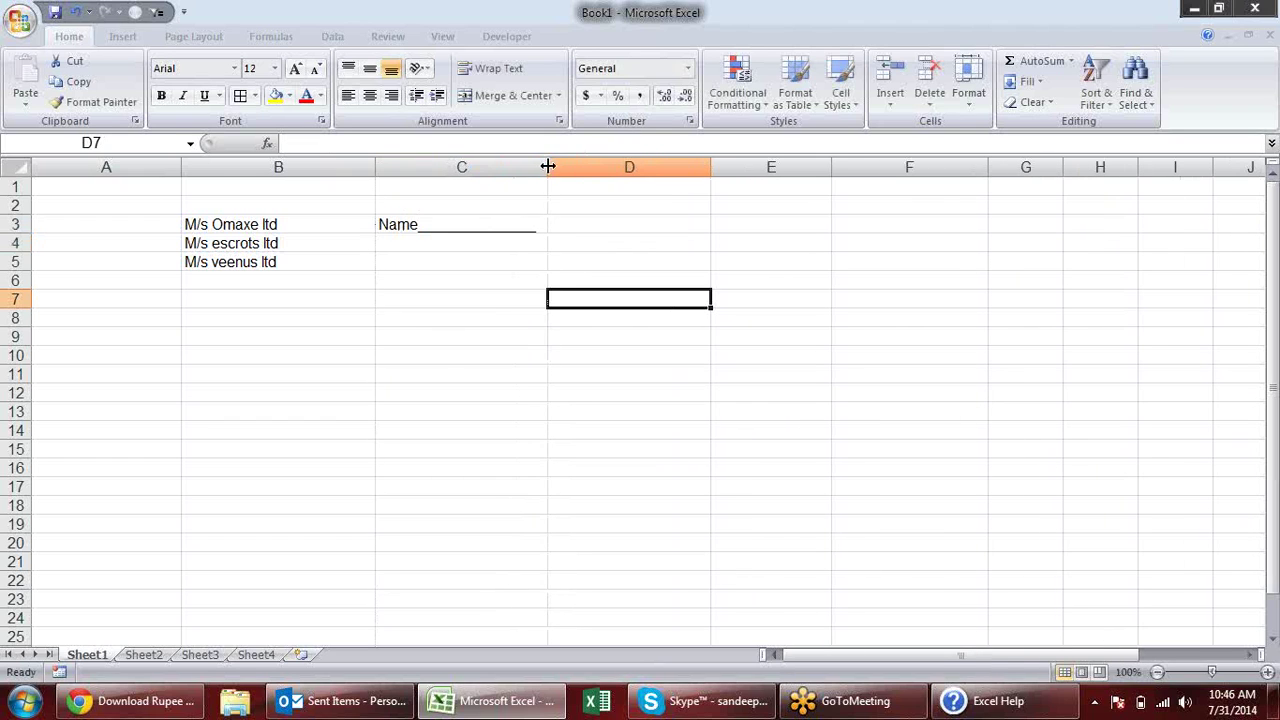
pyautogui.click(518, 228)
pyautogui.click(526, 278)
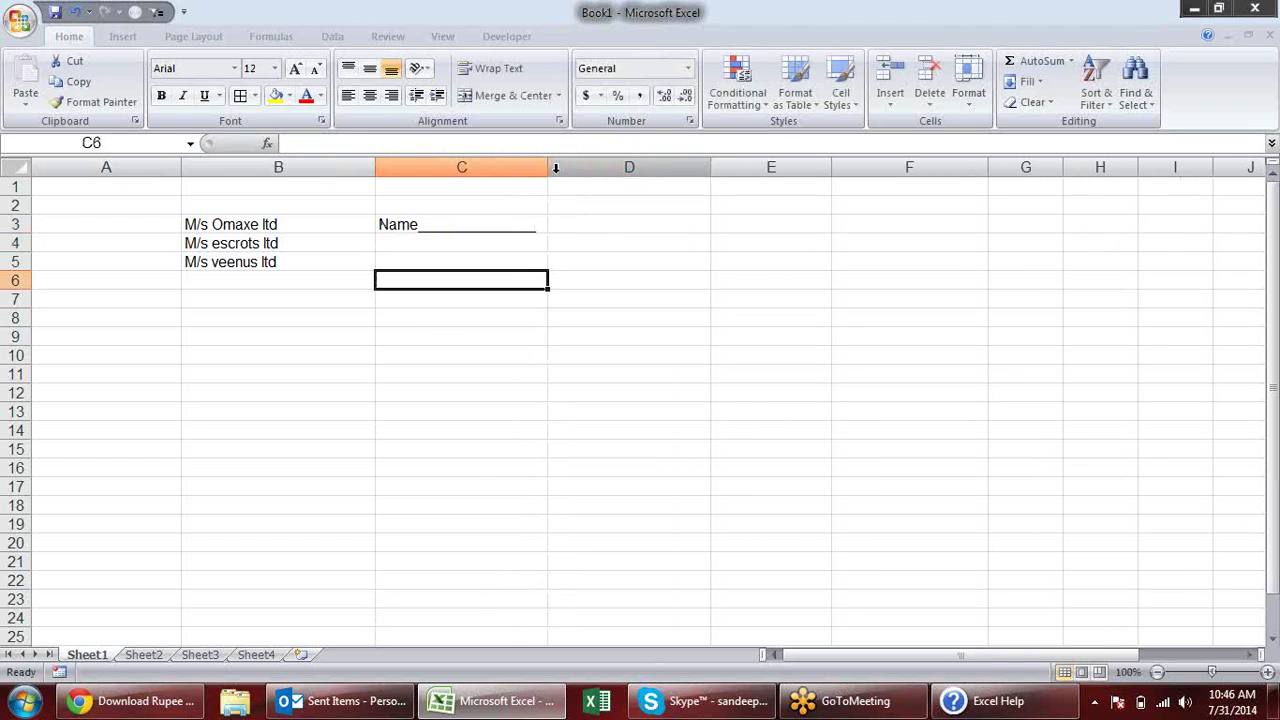
pyautogui.moveTo(548, 166)
pyautogui.mouseDown()
pyautogui.moveTo(511, 166)
pyautogui.moveTo(553, 166)
pyautogui.mouseUp()
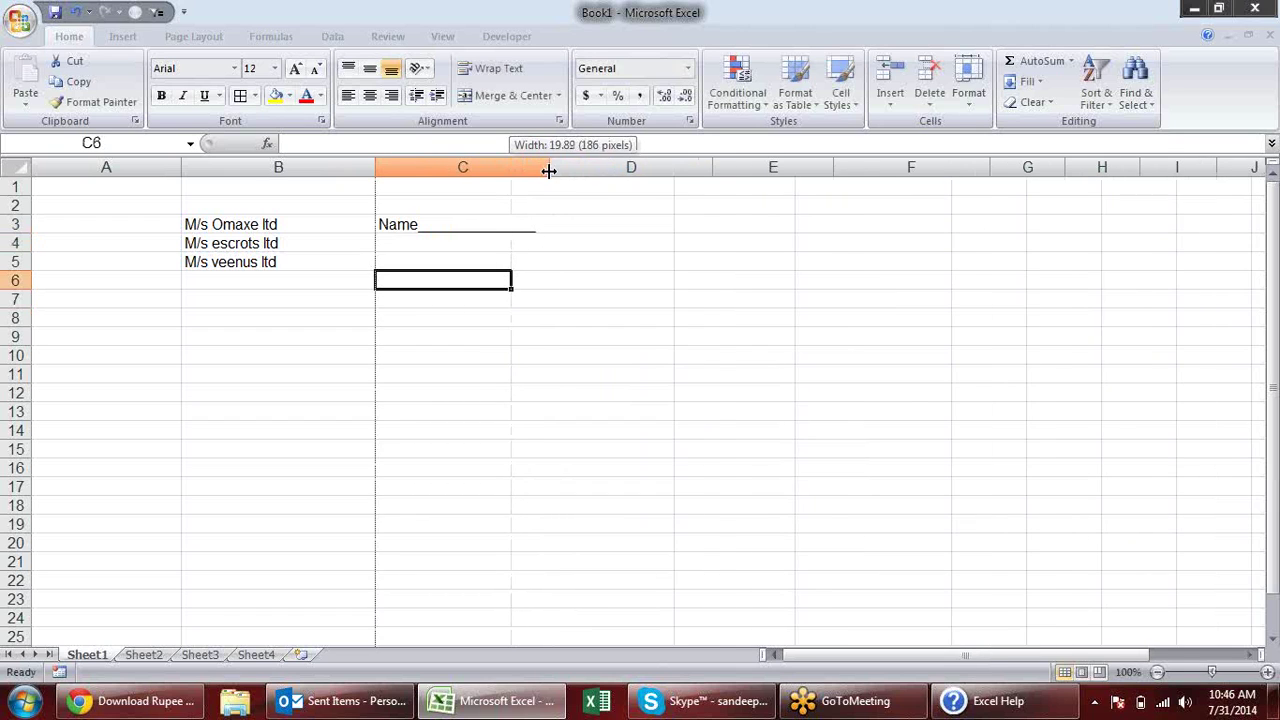
# Delete the trailing underscores so C3 holds just Name.
pyautogui.click(506, 219)
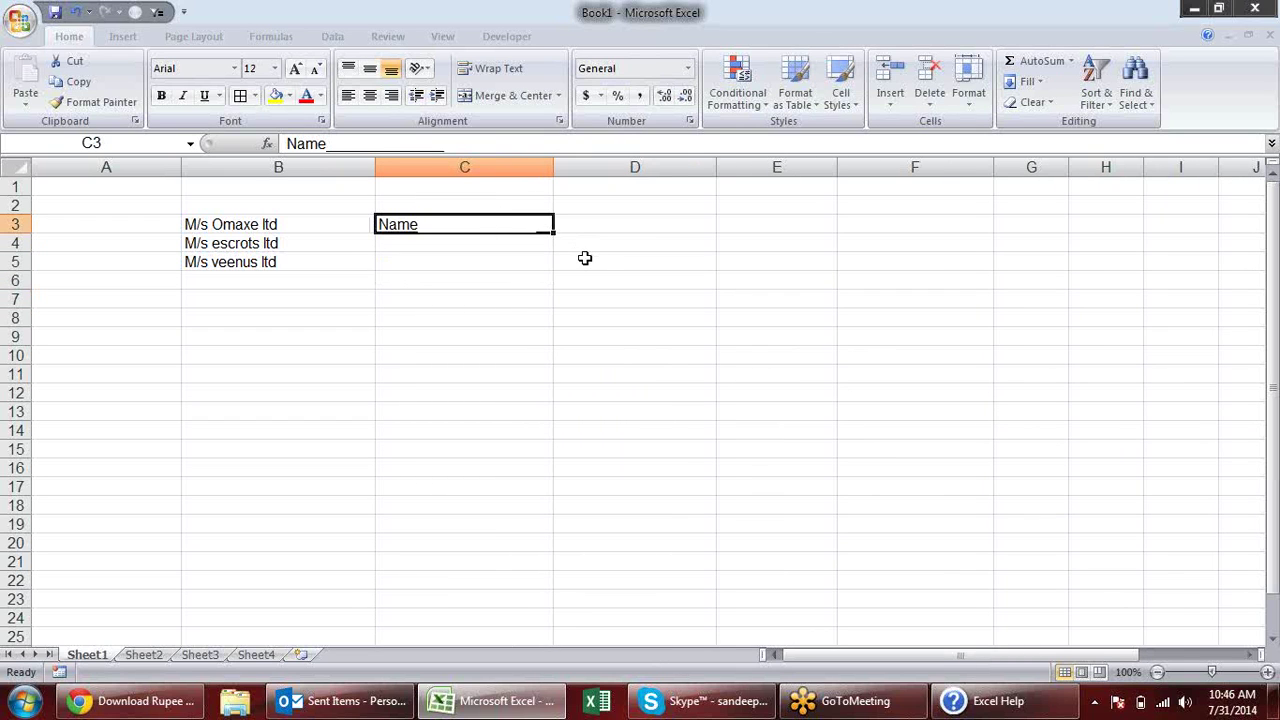
pyautogui.press('F2')
pyautogui.moveTo(550, 224); pyautogui.dragTo(421, 229)
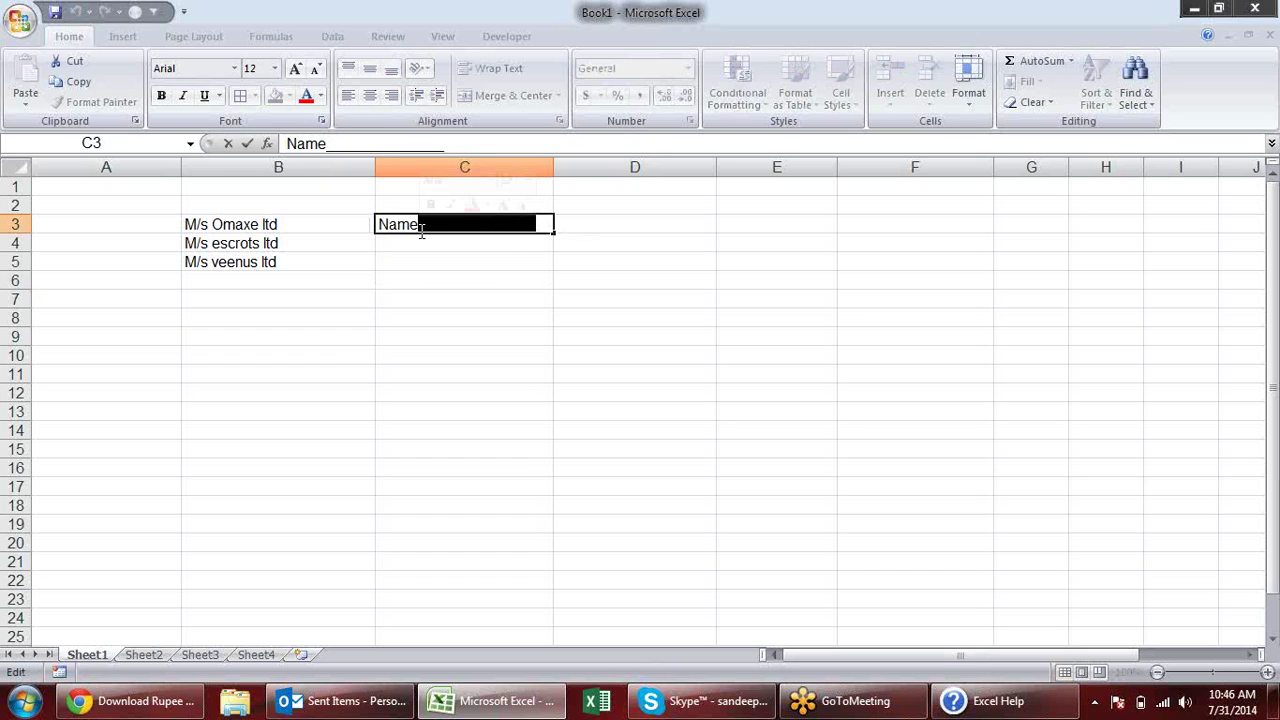
pyautogui.press('Delete')
pyautogui.press('Return')
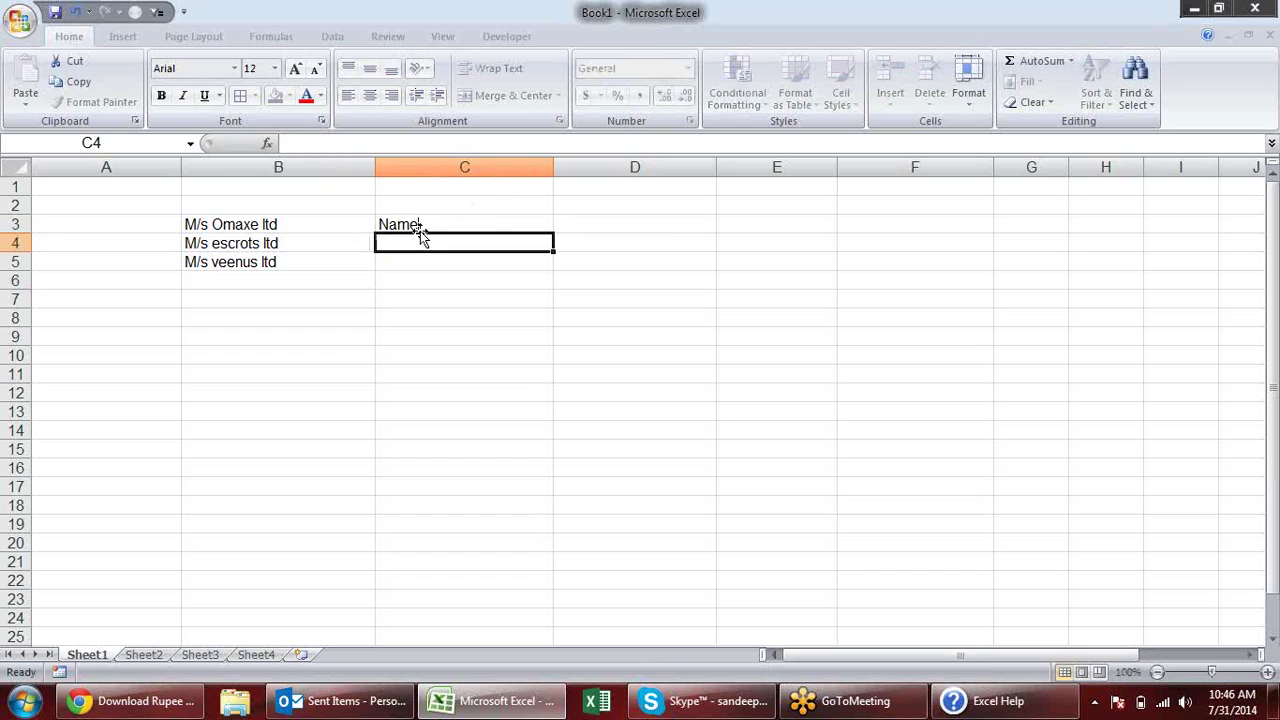
pyautogui.click(440, 227)
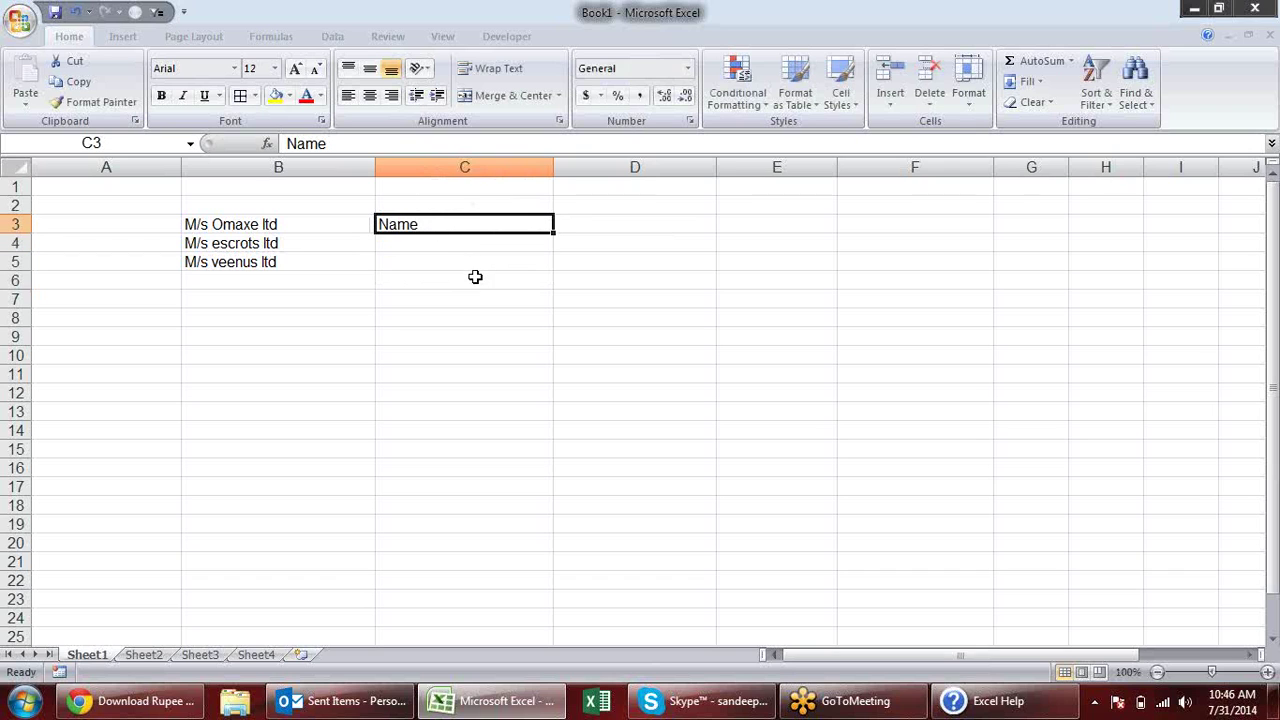
# Give C3 the custom code @*_ so underscores fill the cell after Name.
pyautogui.hotkey('ctrl', '1')
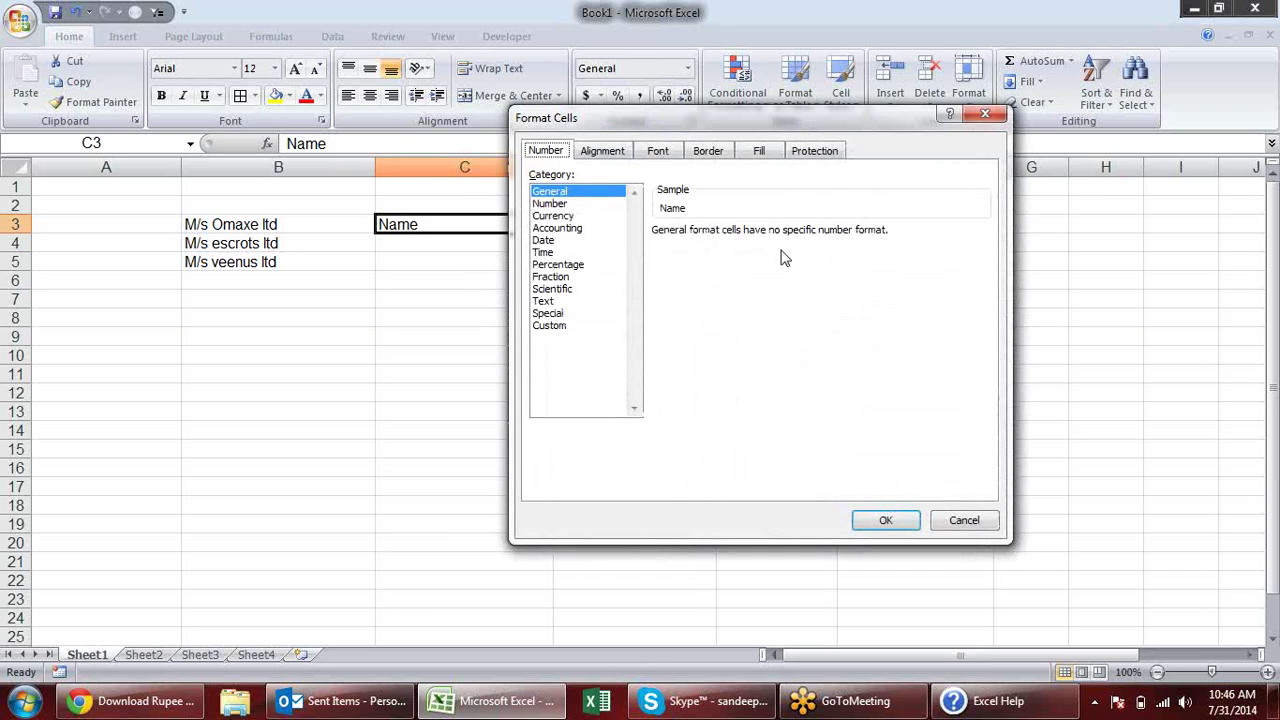
pyautogui.click(598, 289)
pyautogui.click(577, 313)
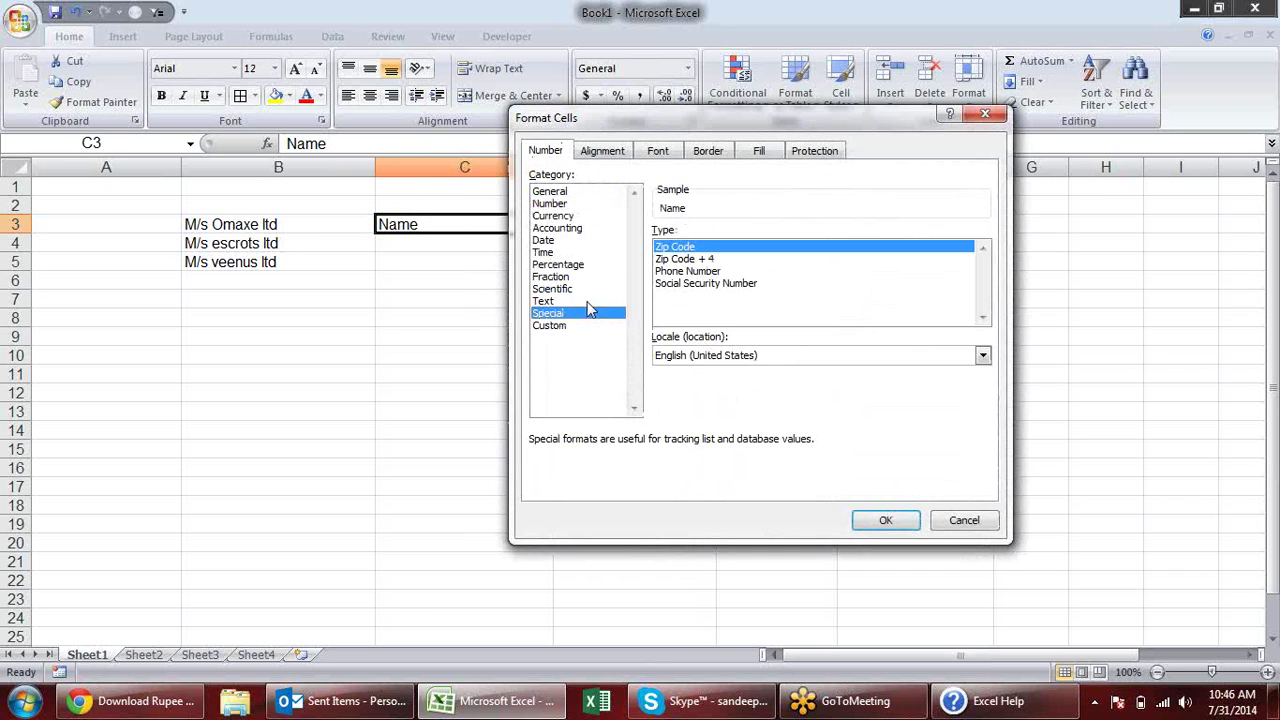
pyautogui.click(582, 301)
pyautogui.click(578, 313)
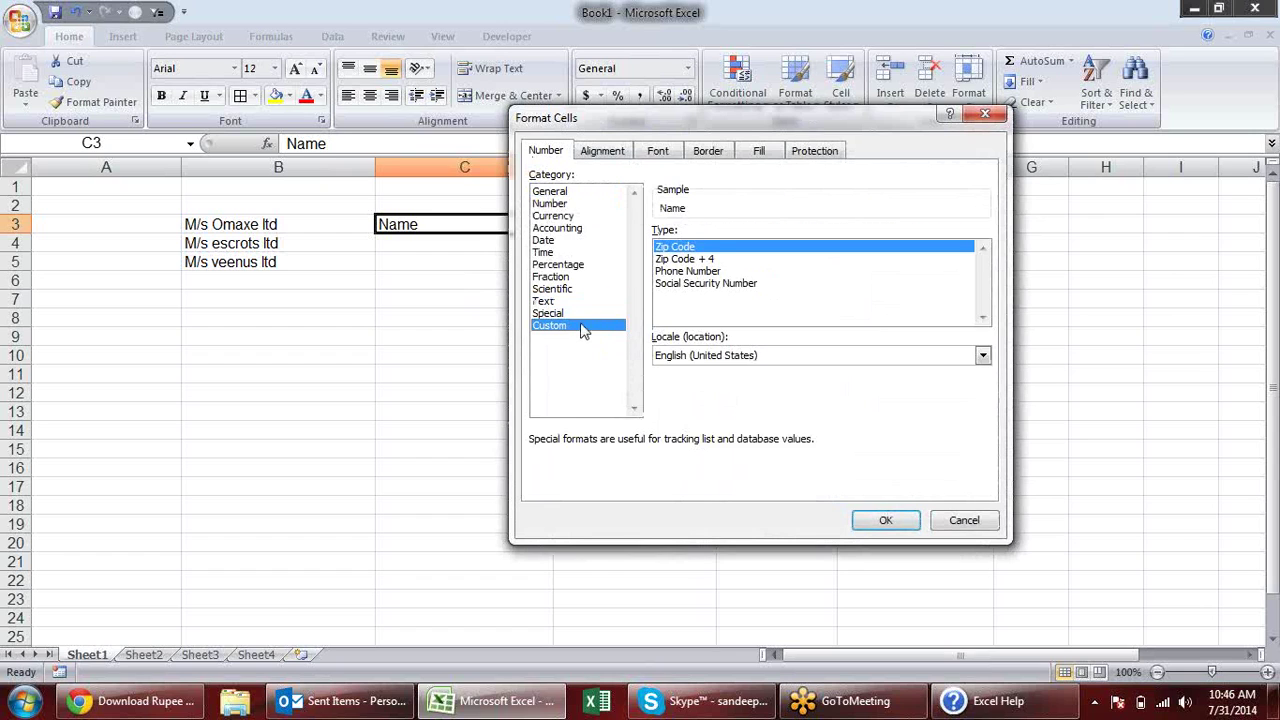
pyautogui.click(578, 325)
pyautogui.moveTo(716, 247); pyautogui.dragTo(603, 249)
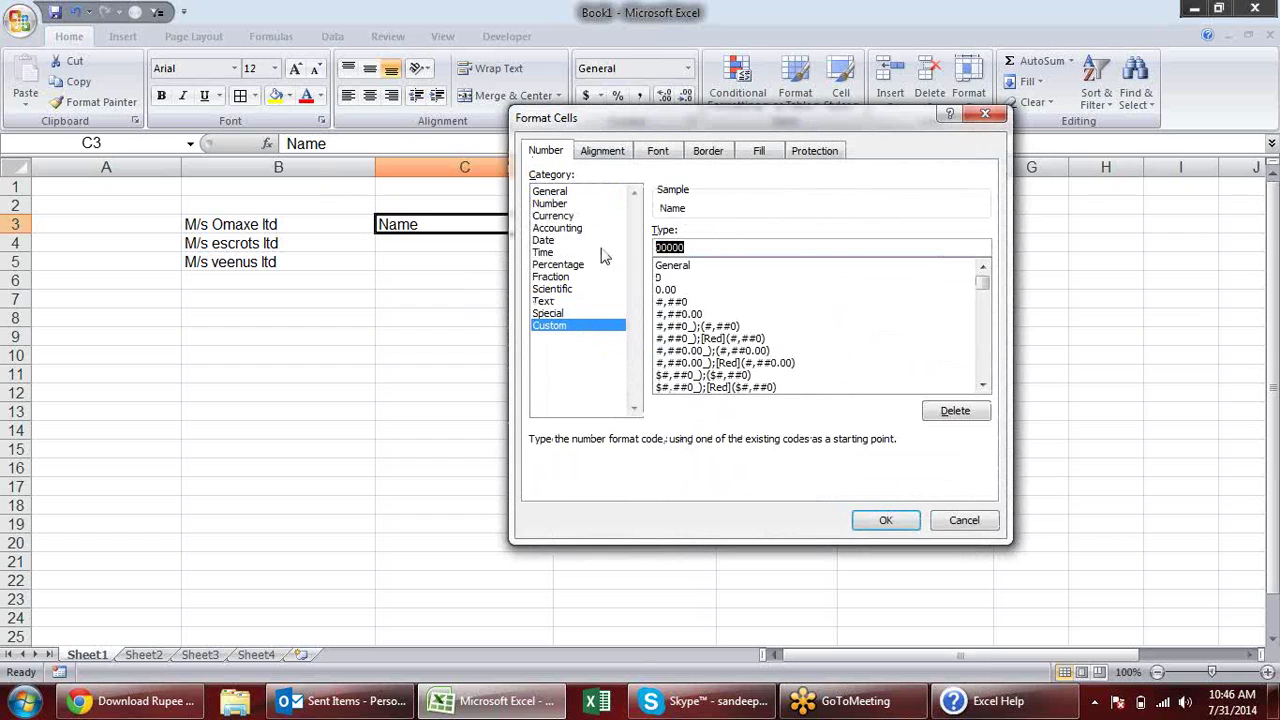
pyautogui.write('@')
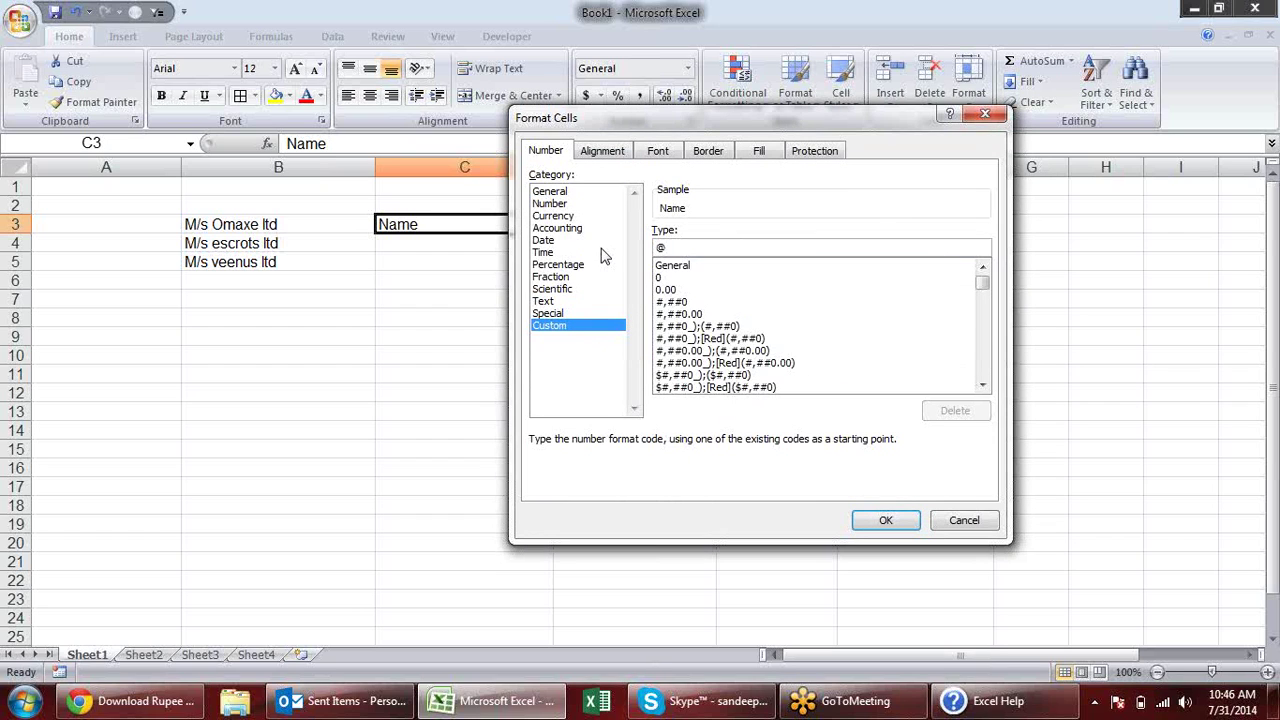
pyautogui.write('*')
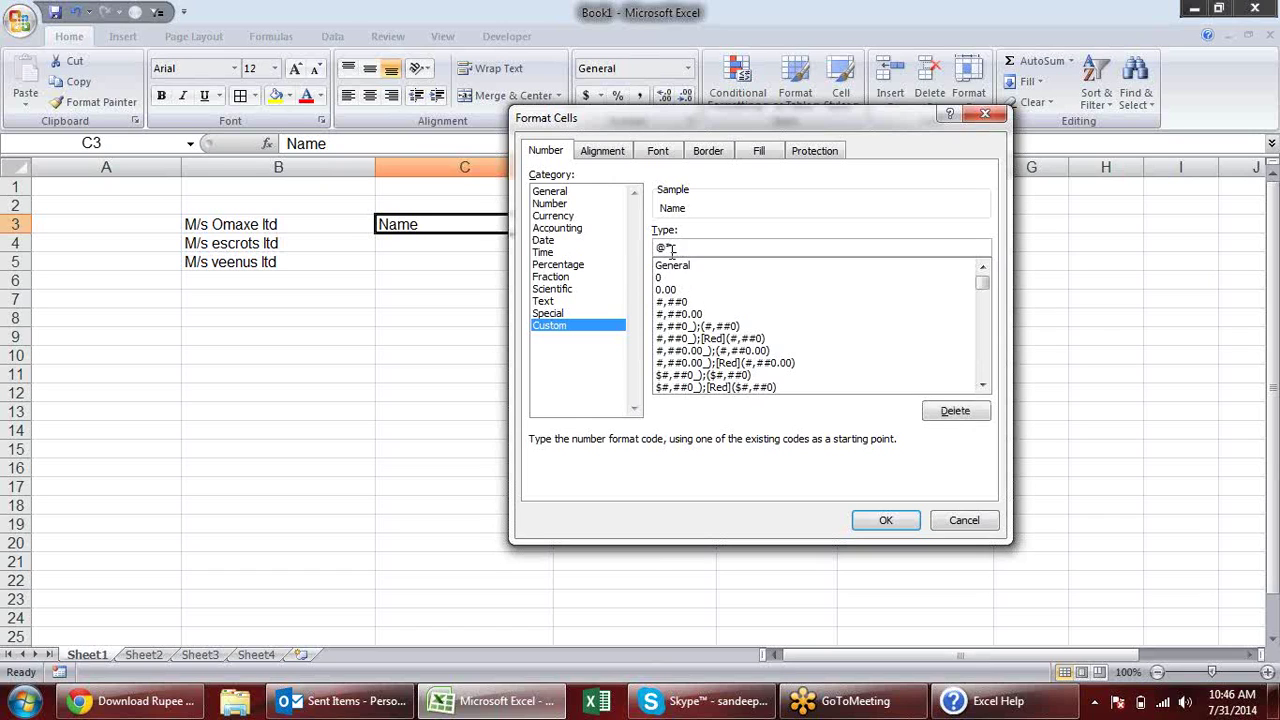
pyautogui.click(886, 526)
pyautogui.click(597, 314)
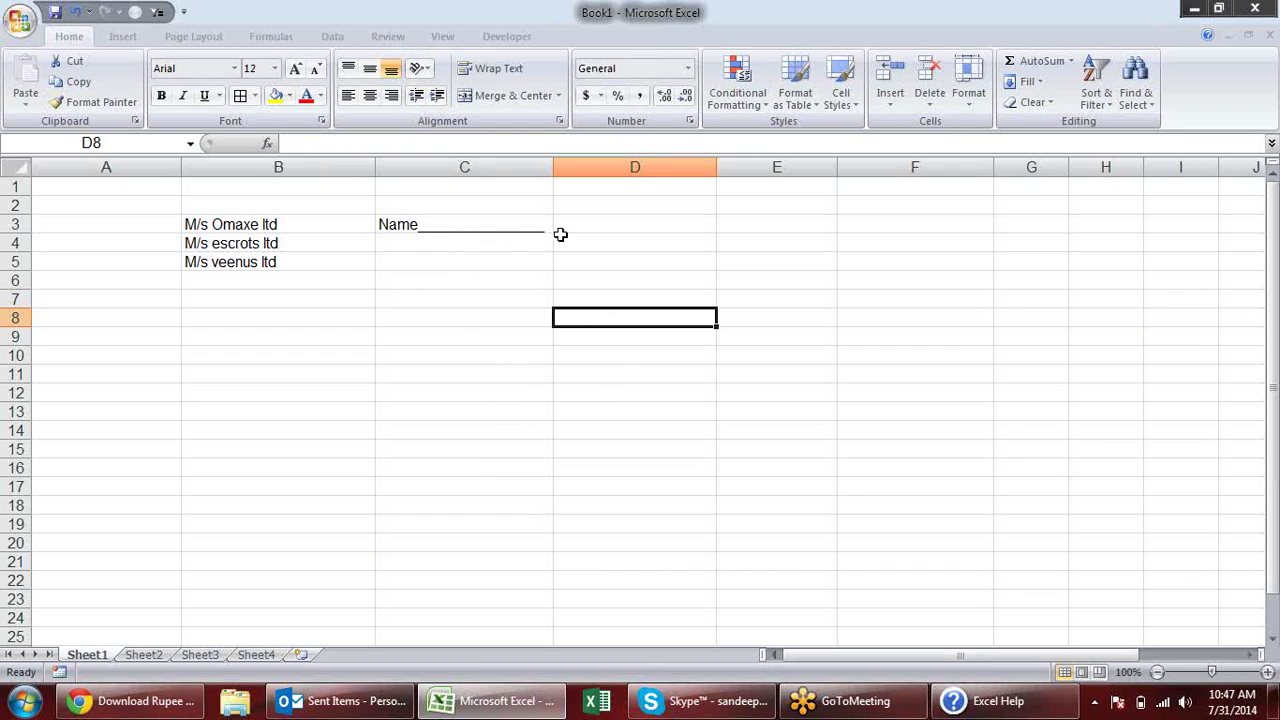
# Widen column C and change C3's custom format from @*_ to @** for an asterisk fill.
pyautogui.moveTo(553, 167)
pyautogui.mouseDown()
pyautogui.moveTo(808, 167)
pyautogui.moveTo(500, 167)
pyautogui.moveTo(558, 163)
pyautogui.moveTo(511, 168)
pyautogui.mouseUp()
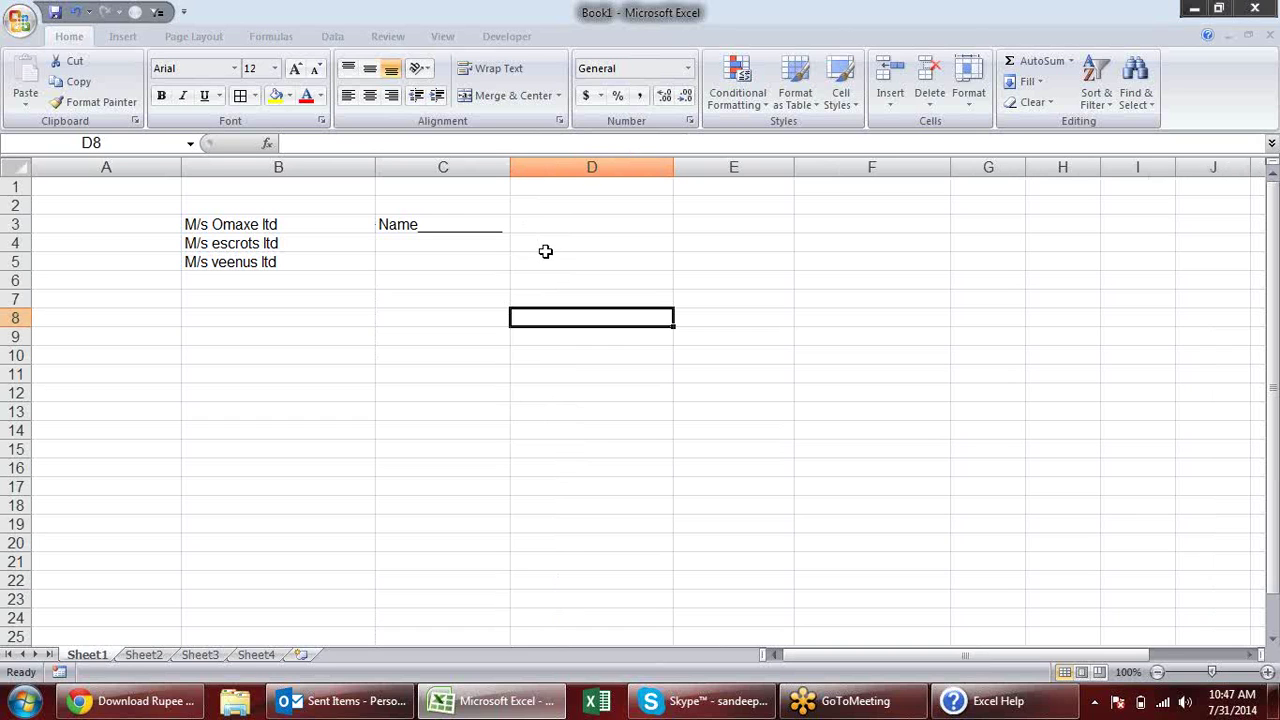
pyautogui.hotkey('ctrl', '1')
pyautogui.click(596, 325)
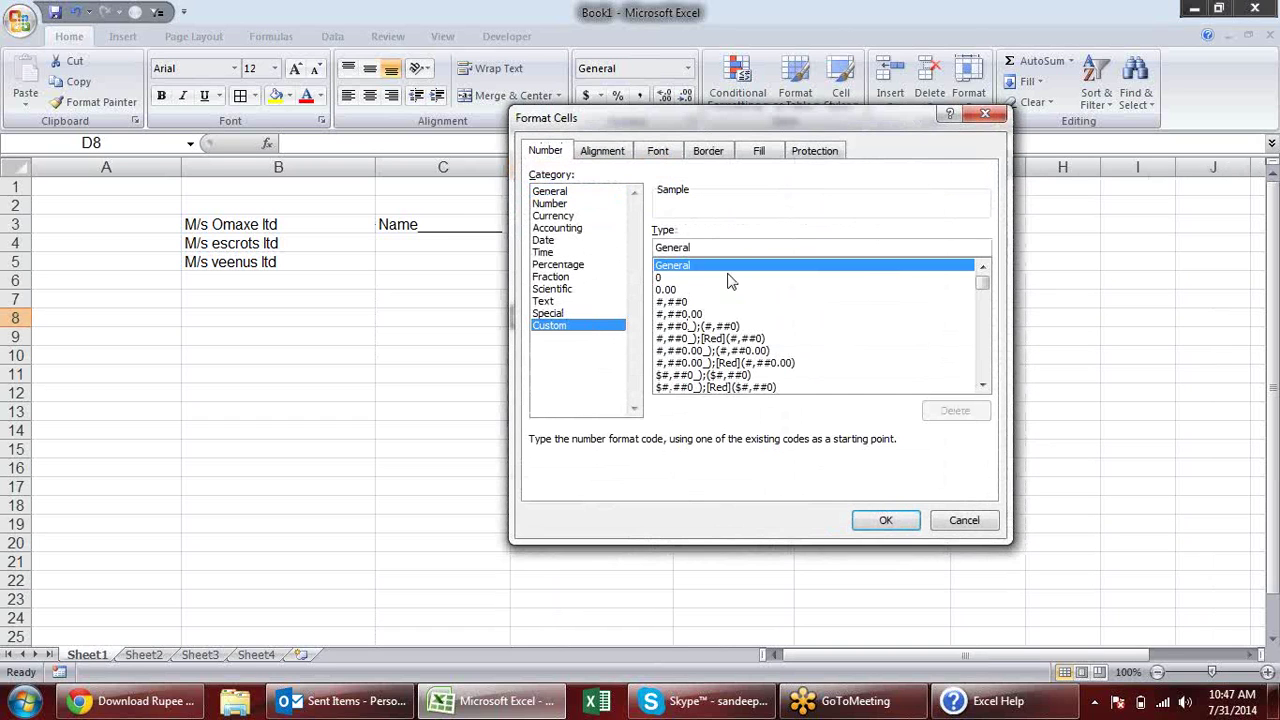
pyautogui.click(583, 303)
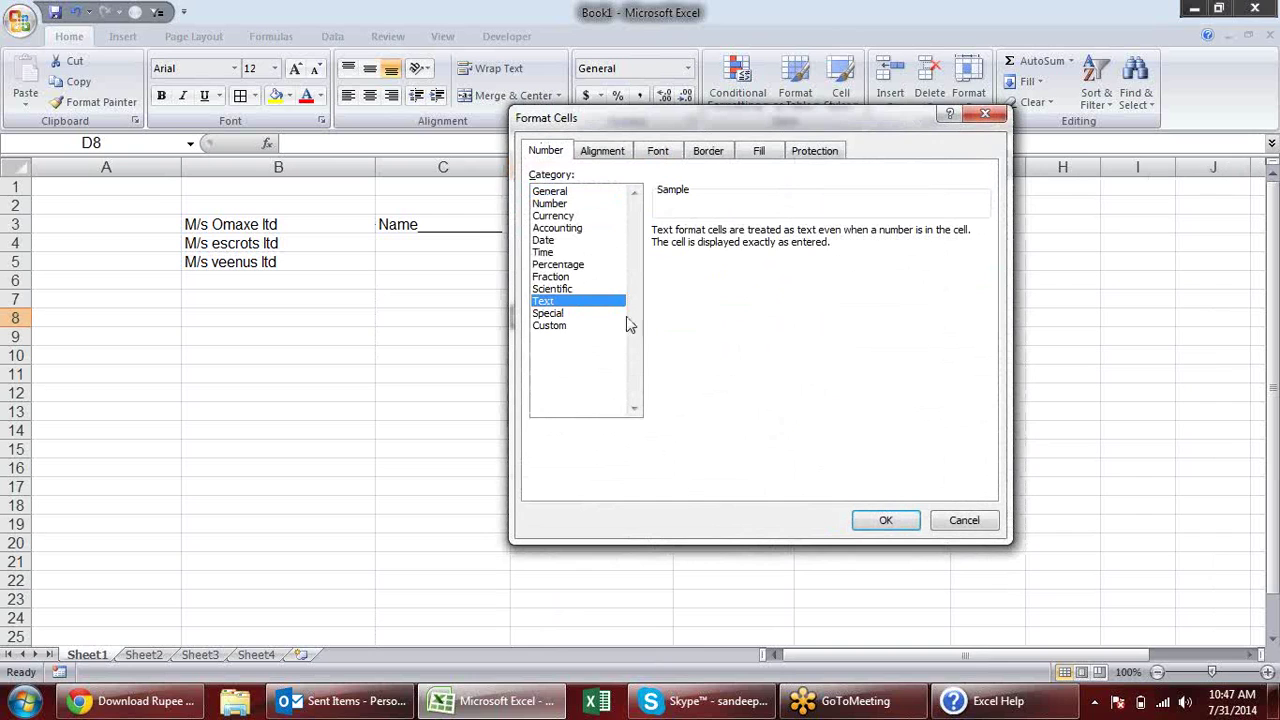
pyautogui.click(578, 326)
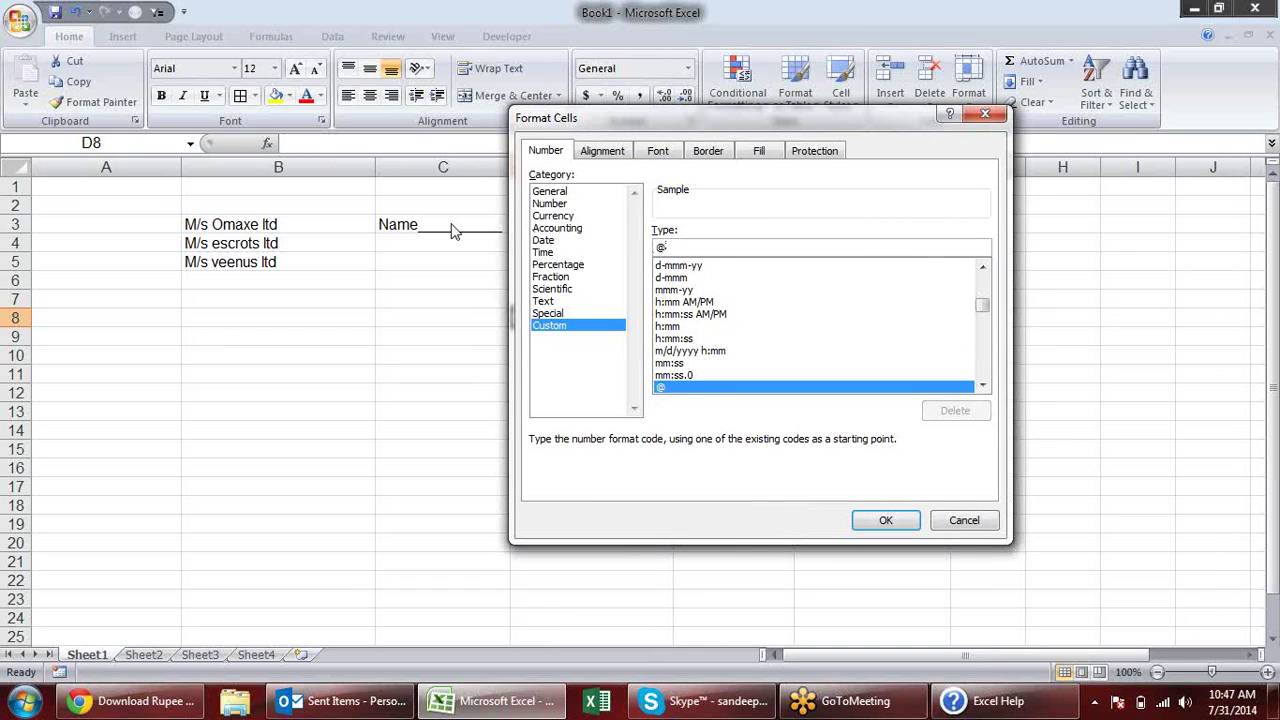
pyautogui.press('Return')
pyautogui.hotkey('ctrl', '1')
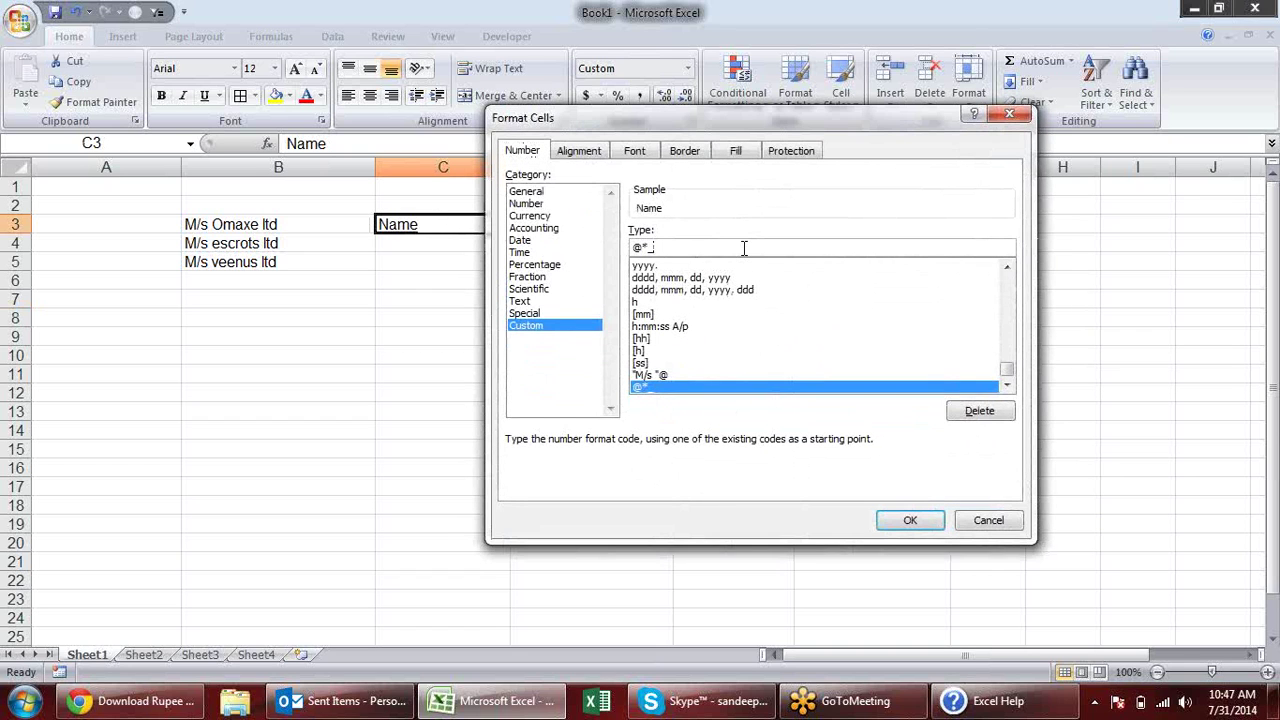
pyautogui.press('BackSpace')
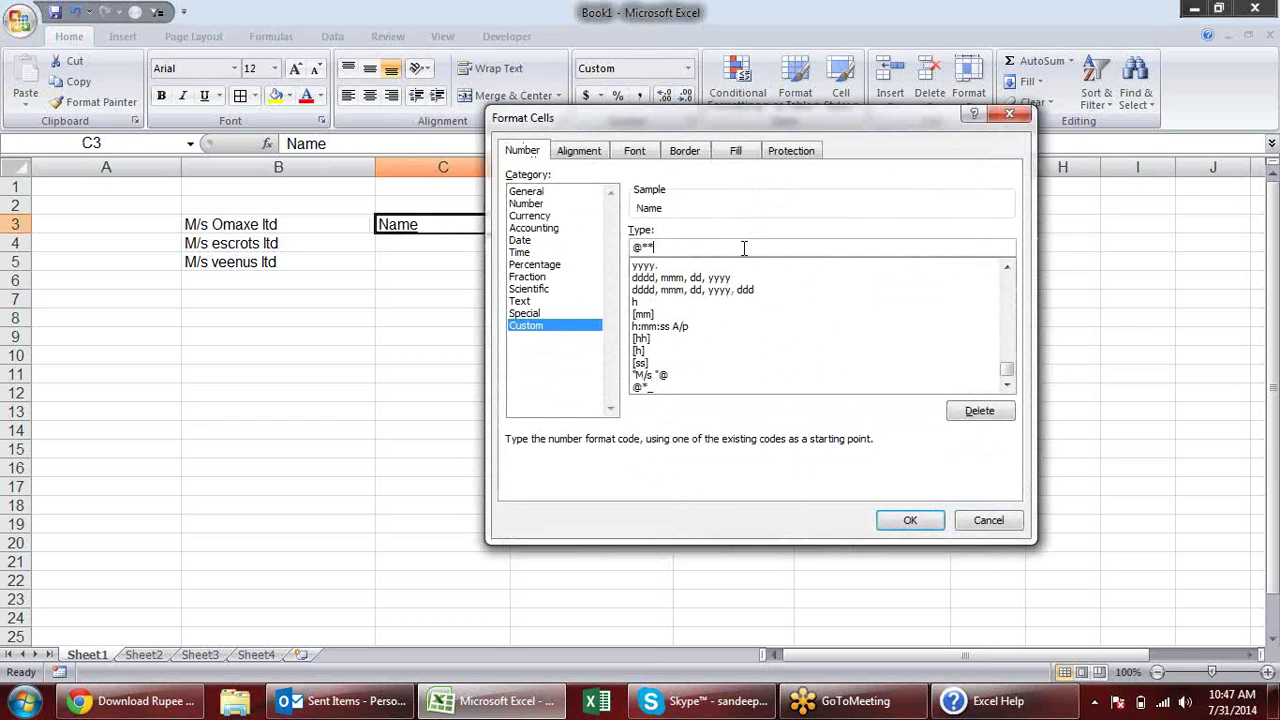
pyautogui.press('Return')
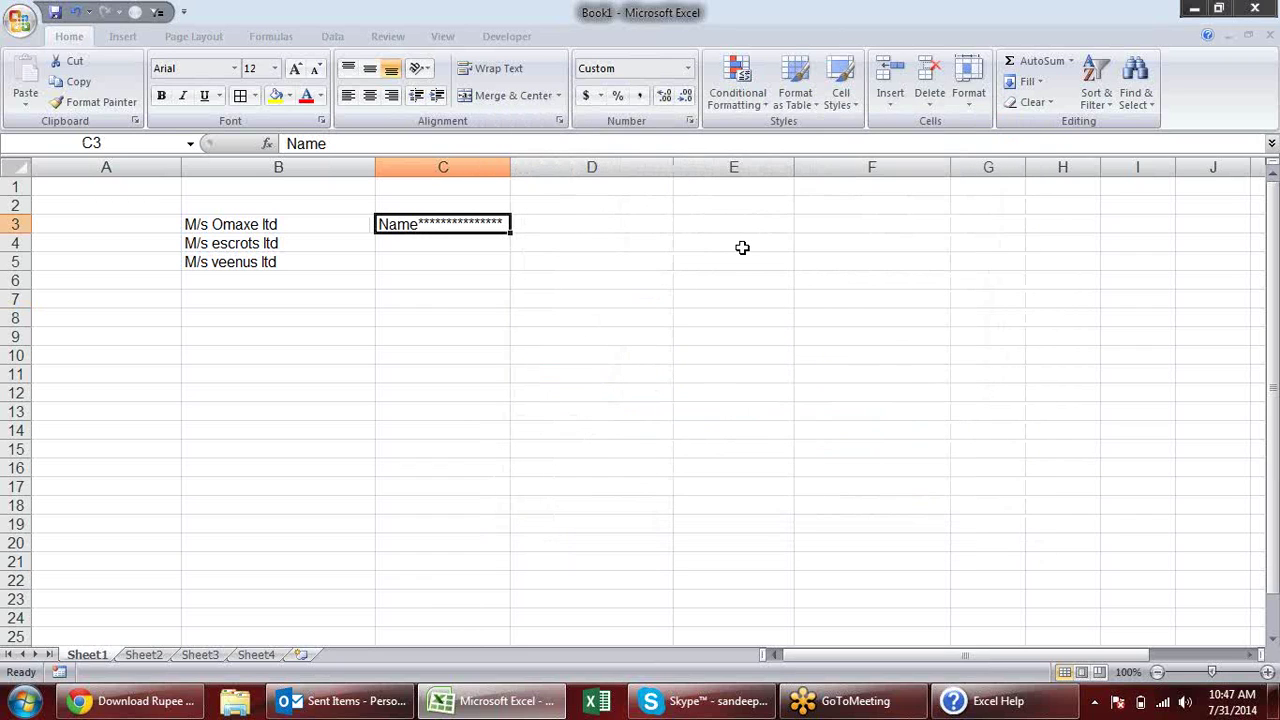
# Widen column C, then clear C3's asterisk fill format and its Name entry.
pyautogui.click(474, 268)
pyautogui.moveTo(510, 167)
pyautogui.mouseDown()
pyautogui.moveTo(880, 167)
pyautogui.moveTo(442, 167)
pyautogui.mouseUp()
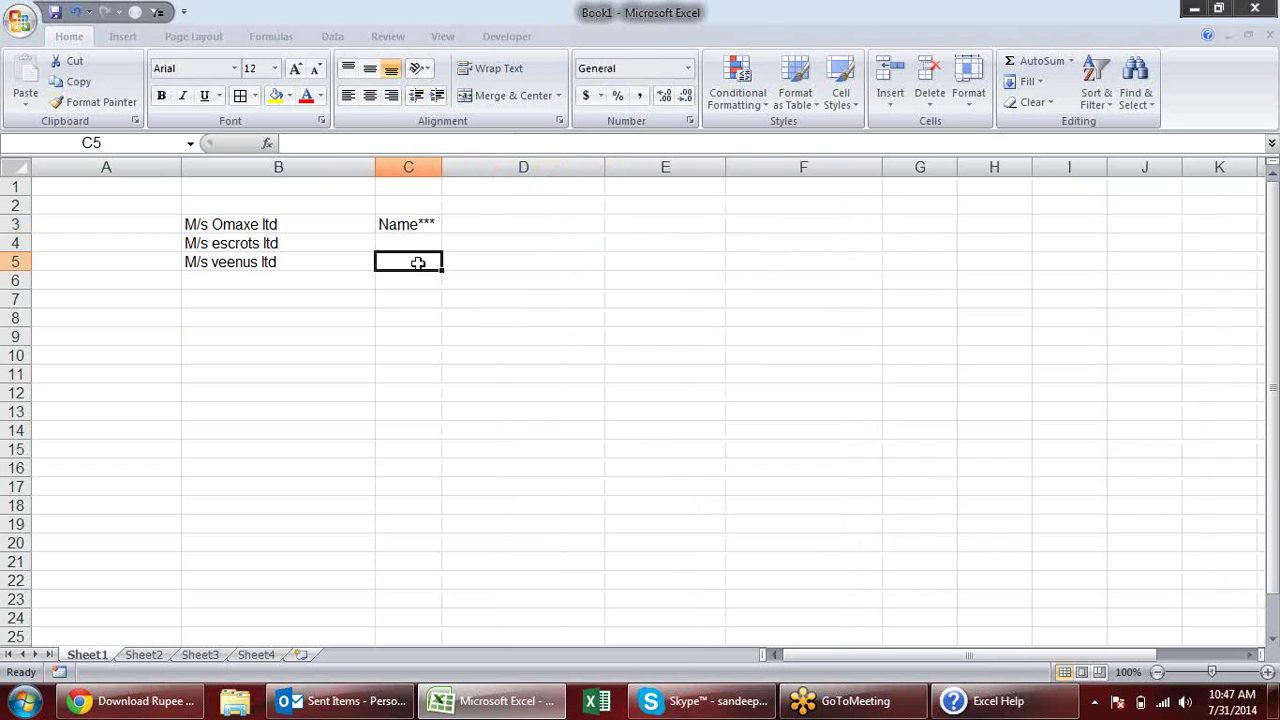
pyautogui.click(415, 228)
pyautogui.hotkey('alt', 'e')
pyautogui.press('a')
pyautogui.press('f')
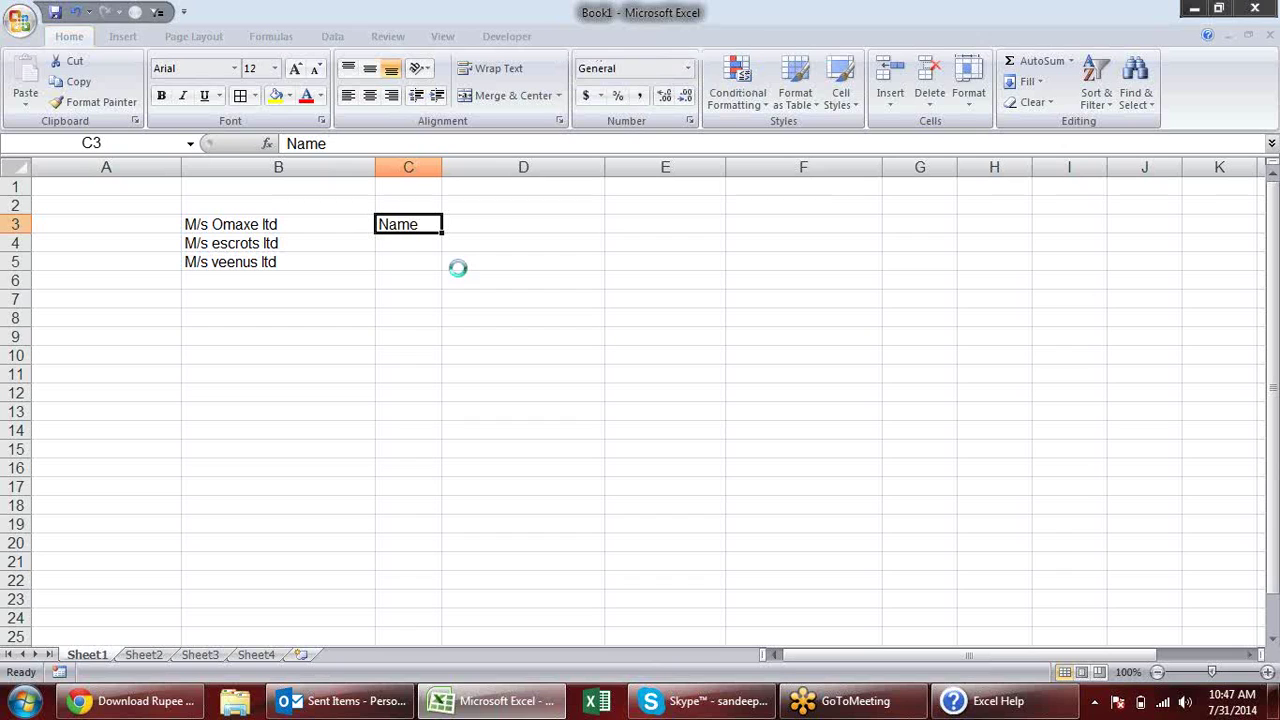
pyautogui.press('Delete')
# Widen column C again, leaving C3 empty.
pyautogui.moveTo(446, 250); pyautogui.dragTo(470, 272)
pyautogui.click(454, 318)
pyautogui.click(407, 229)
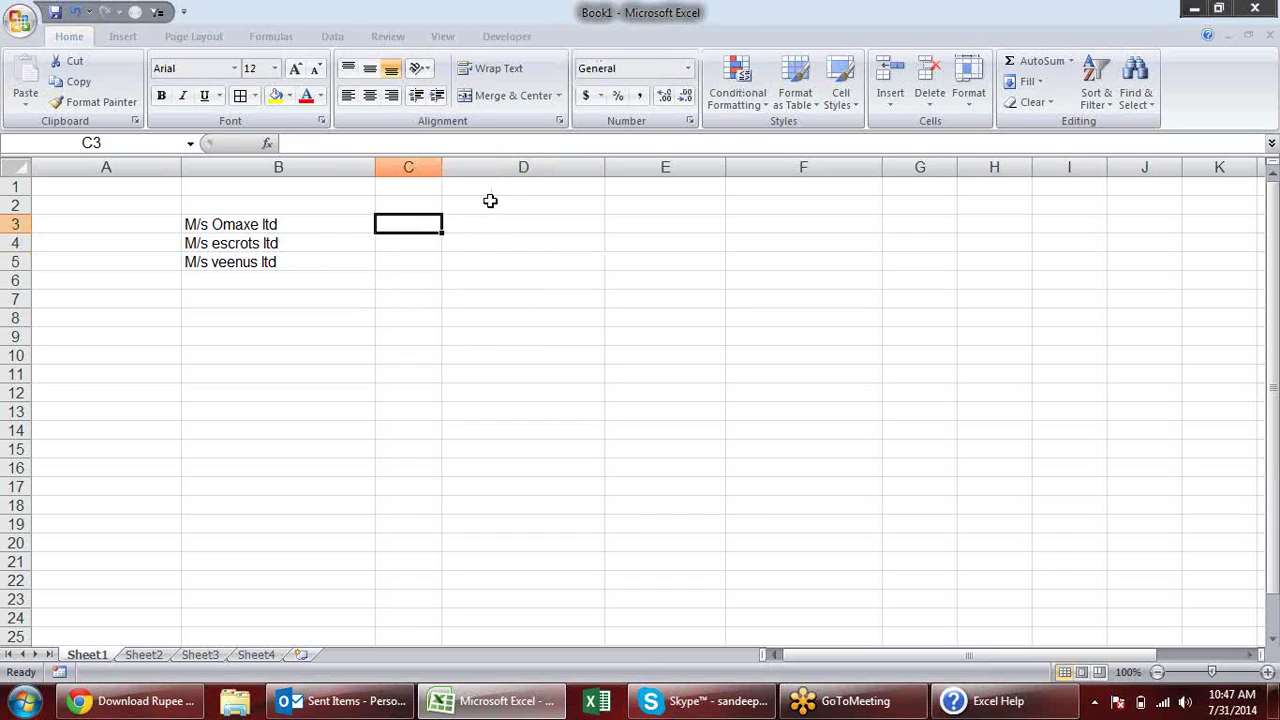
pyautogui.moveTo(442, 167); pyautogui.dragTo(545, 175)
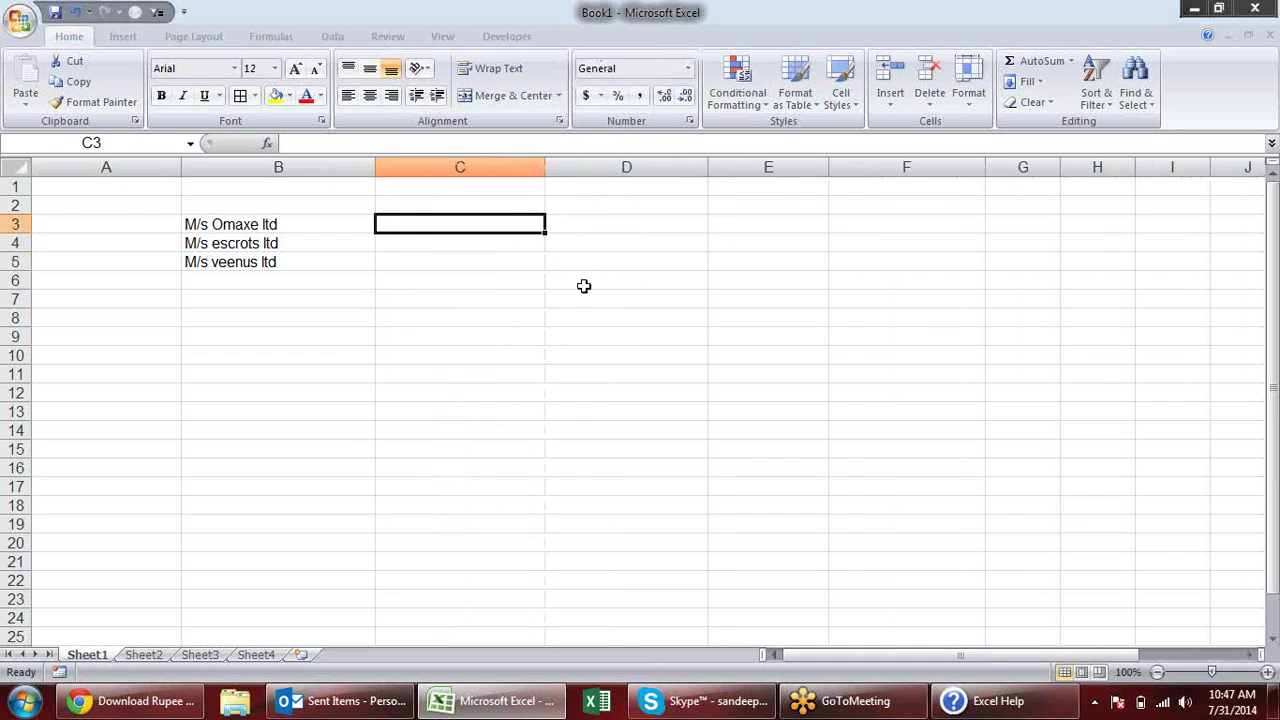
pyautogui.click(452, 260)
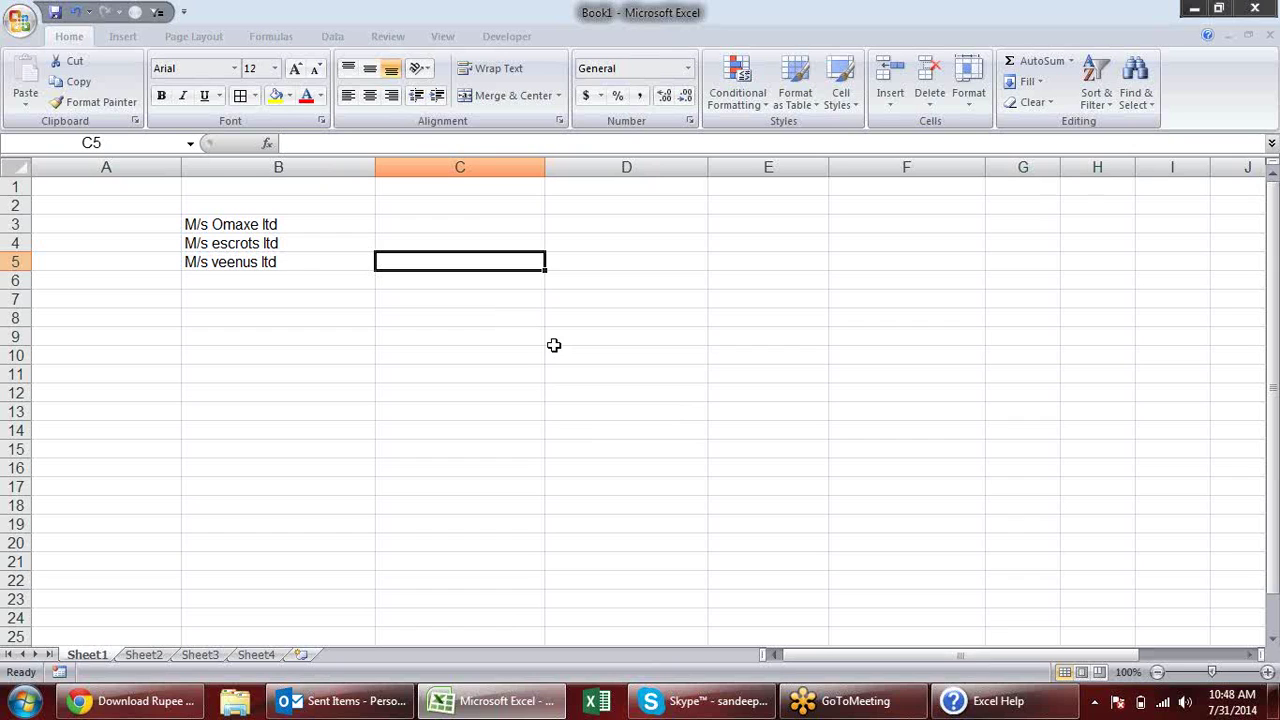
# Enter 10:32 in C5, then clear it again.
pyautogui.write('10:')
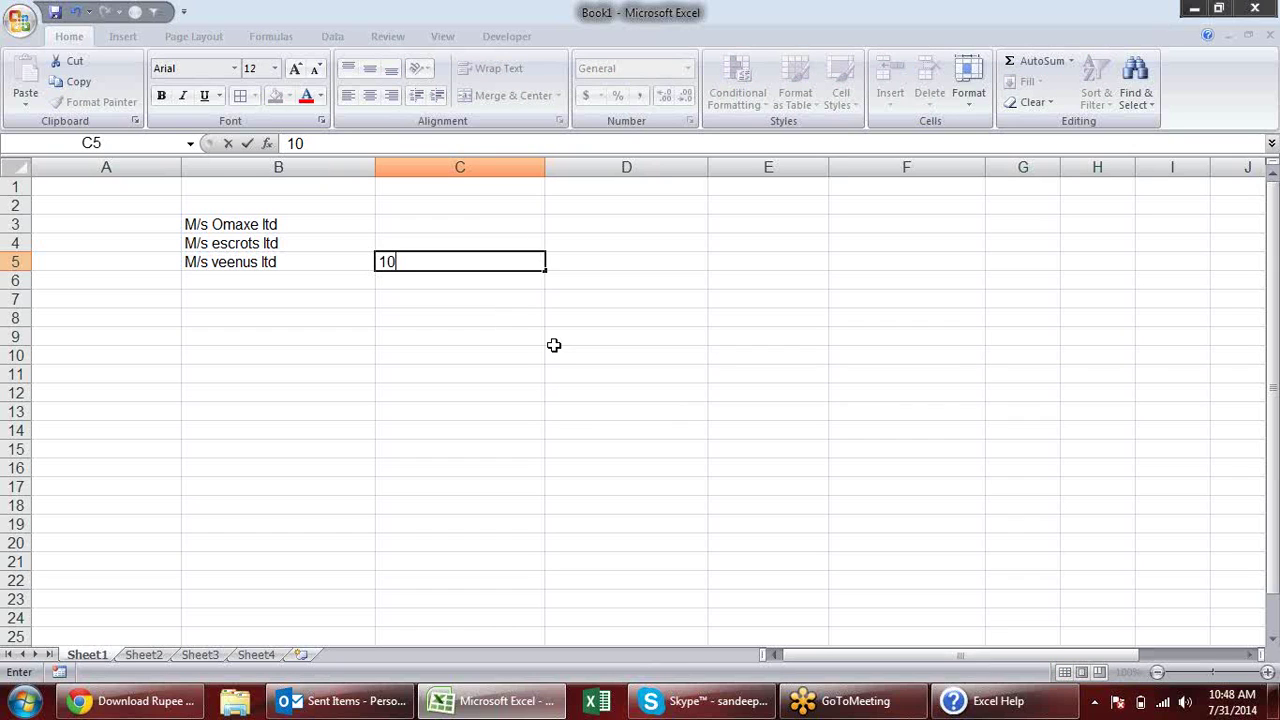
pyautogui.write('32')
pyautogui.press('Return')
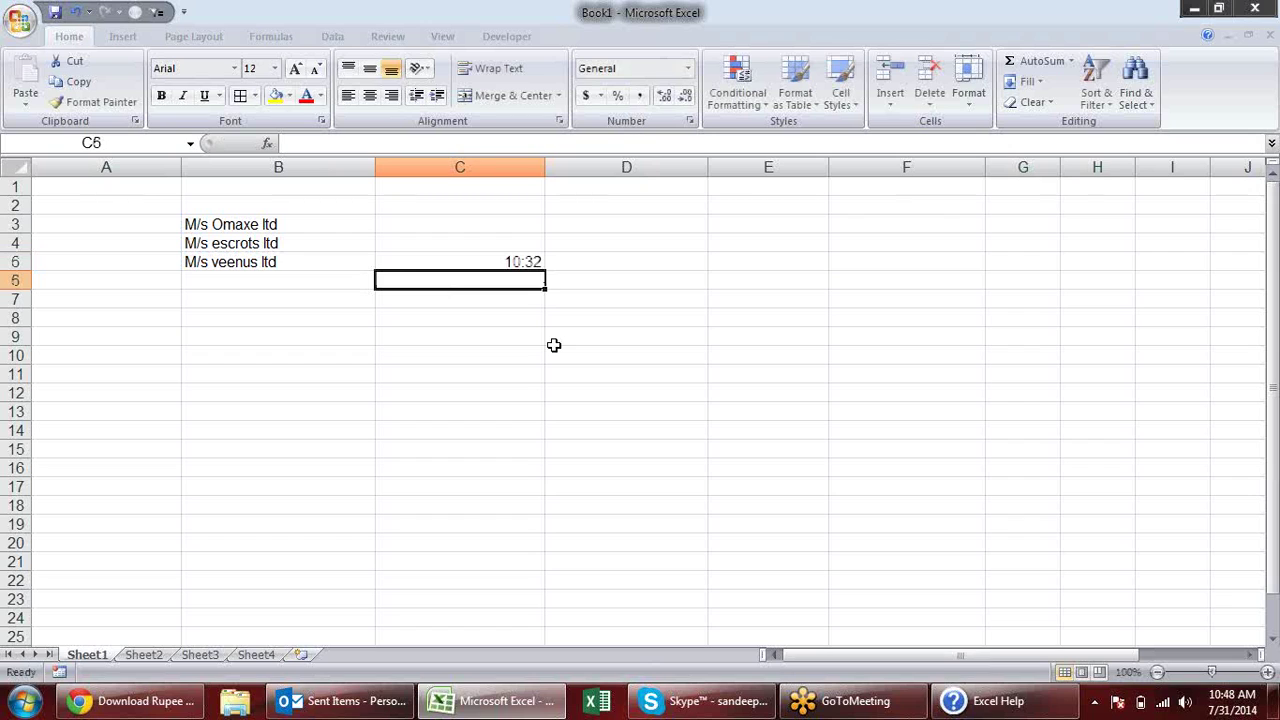
pyautogui.click(543, 260)
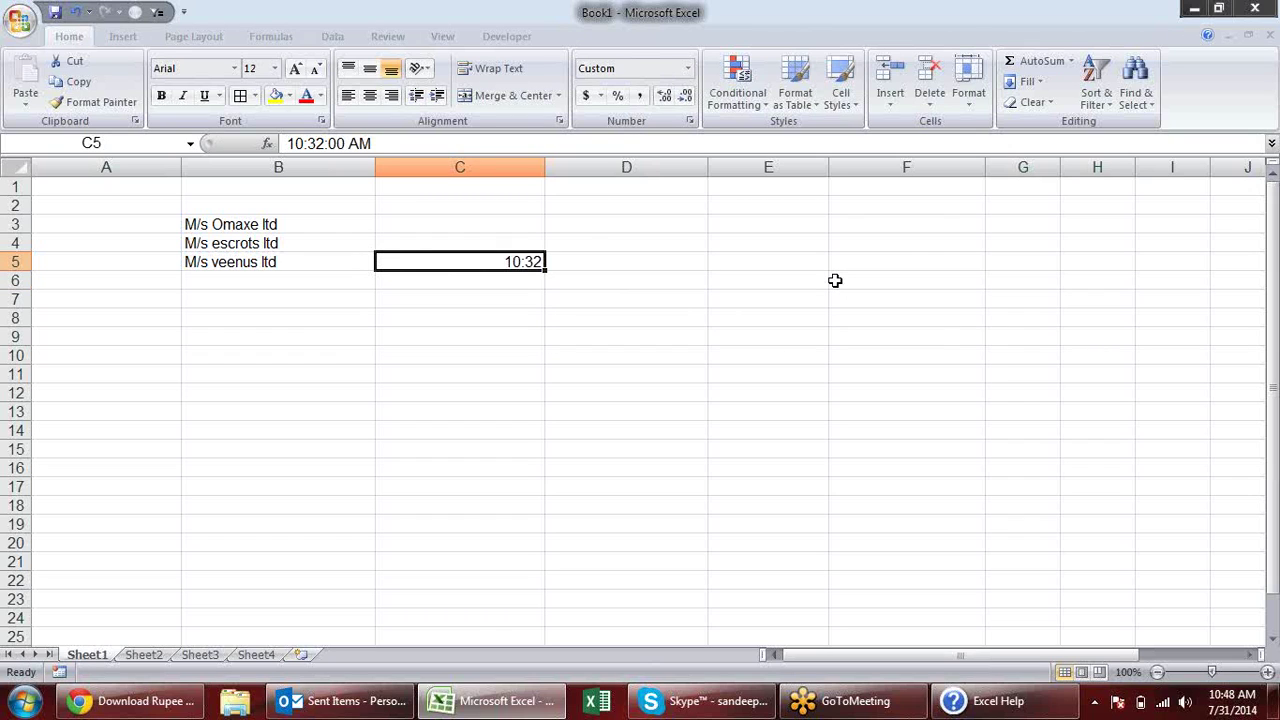
pyautogui.press('Delete')
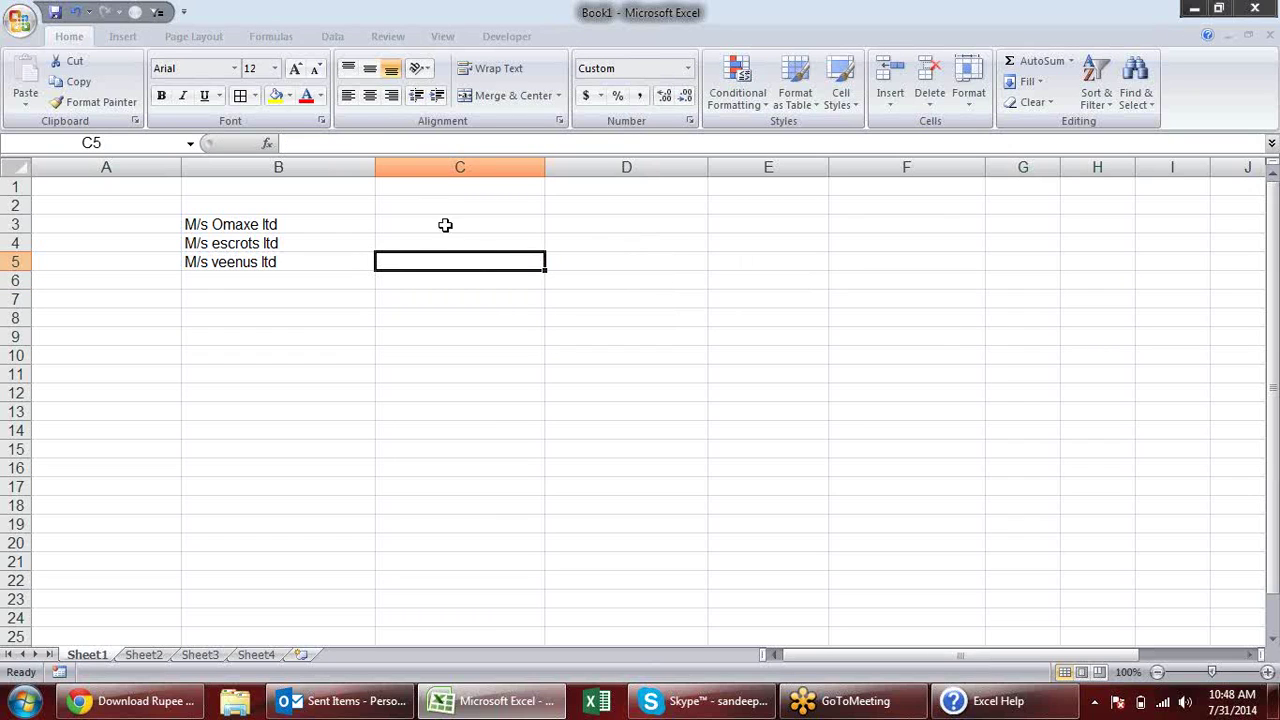
# Apply the custom number format 00":"00 to C3:C10.
pyautogui.moveTo(445, 225); pyautogui.dragTo(455, 352)
pyautogui.hotkey('ctrl', '1')
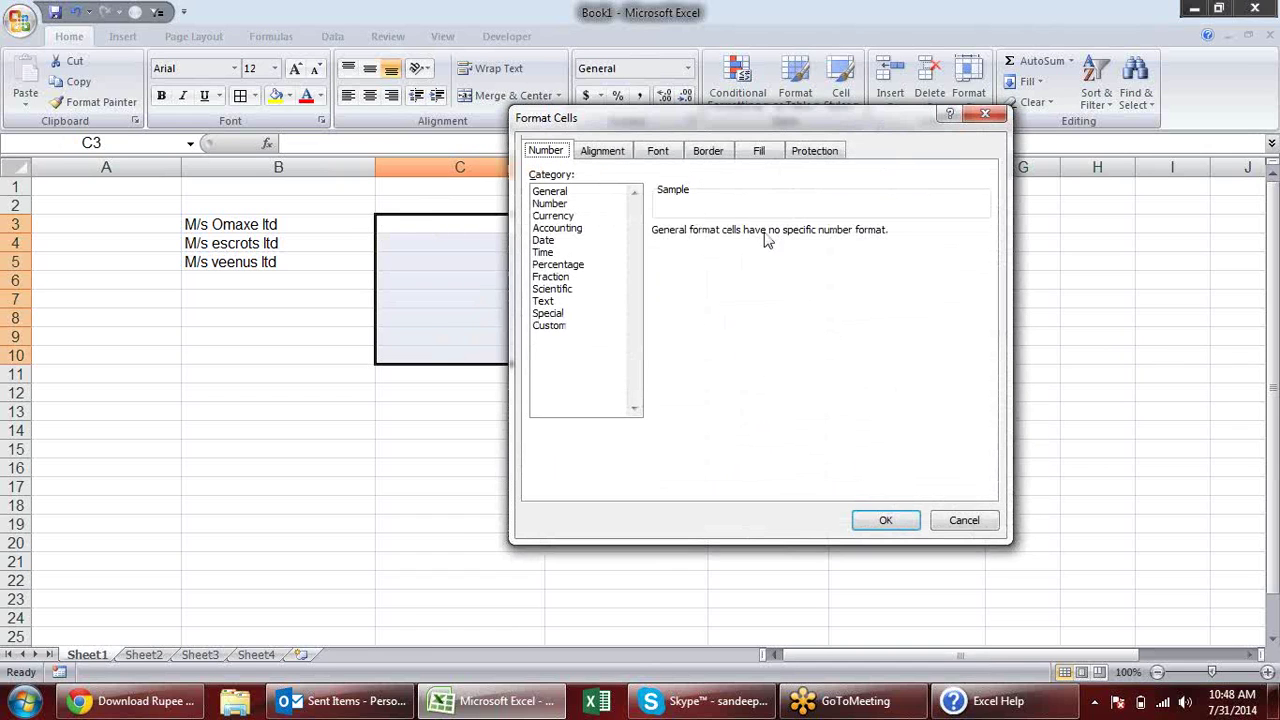
pyautogui.click(612, 325)
pyautogui.press('Tab')
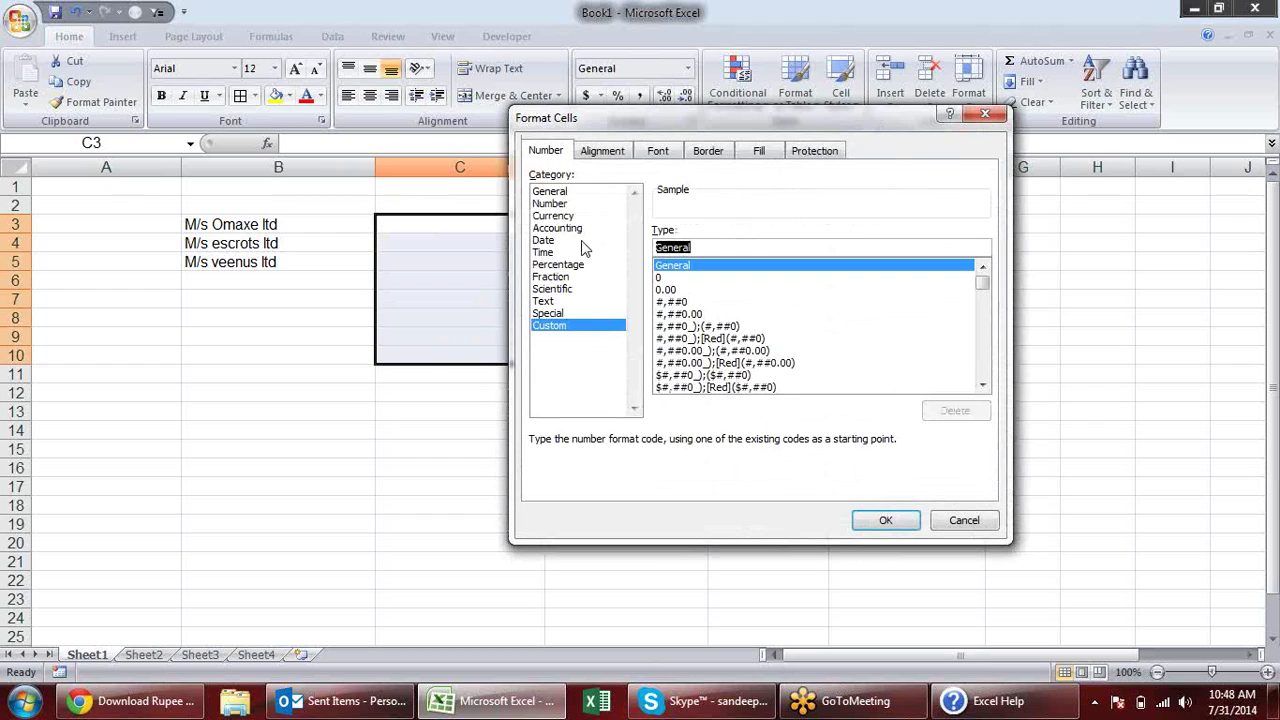
pyautogui.write('0')
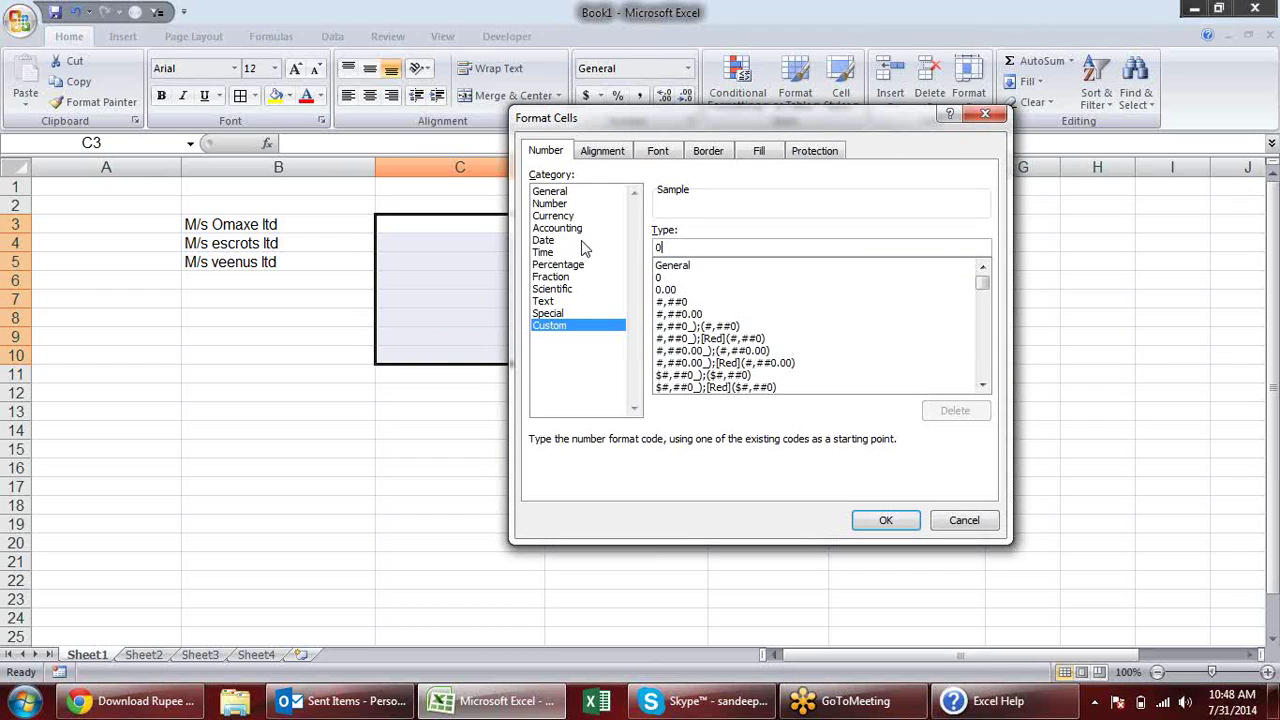
pyautogui.write('0"-"00')
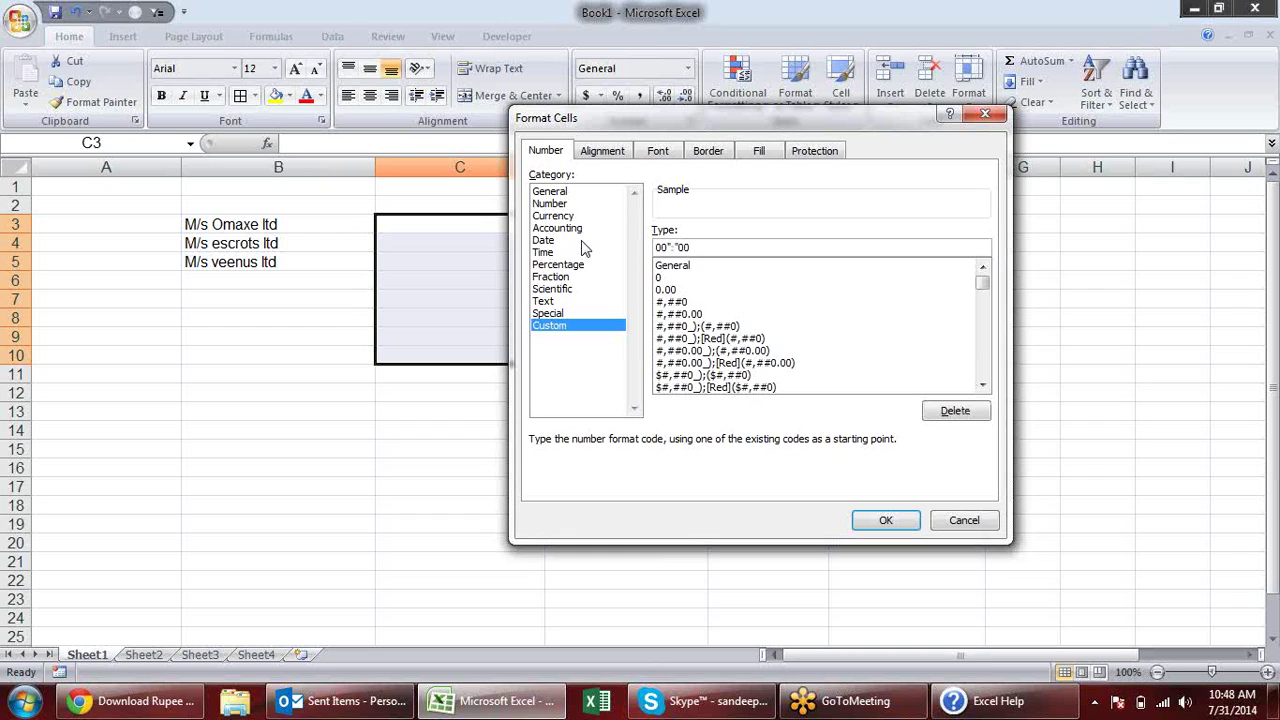
pyautogui.click(905, 520)
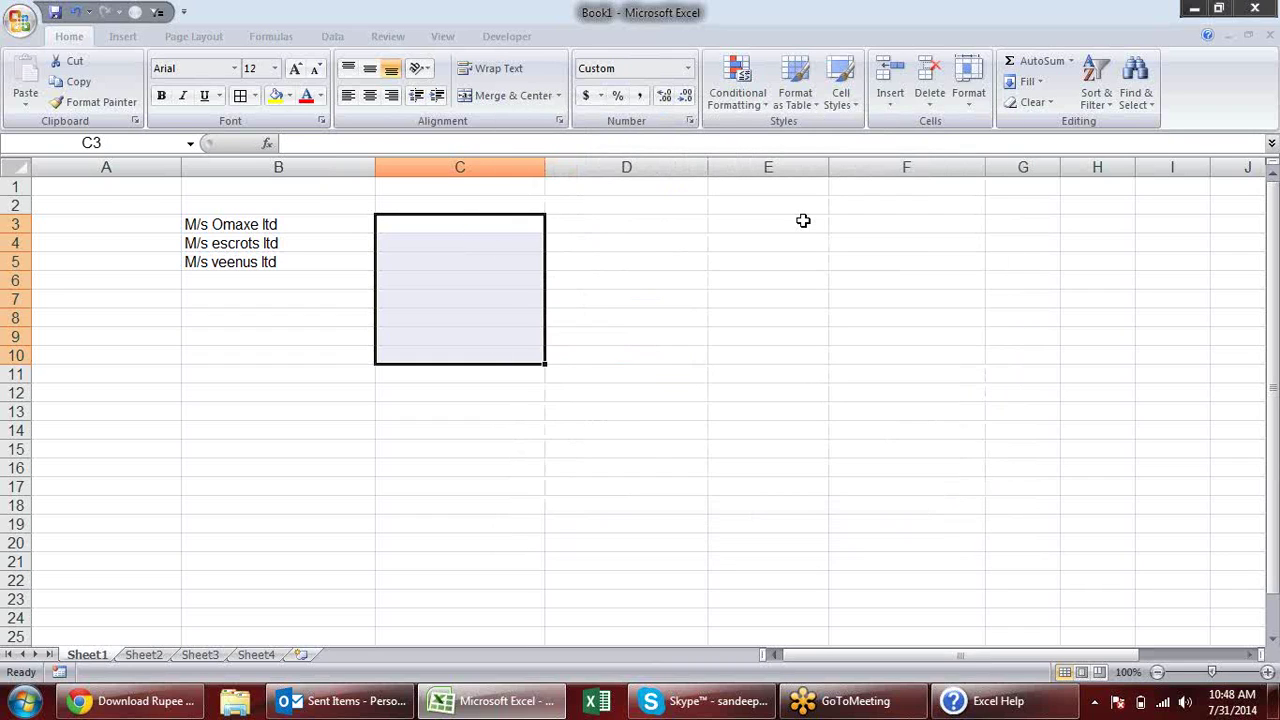
# Enter 1020, 930 and 1450 in C3, C4 and C5.
pyautogui.write('1020')
pyautogui.press('Return')
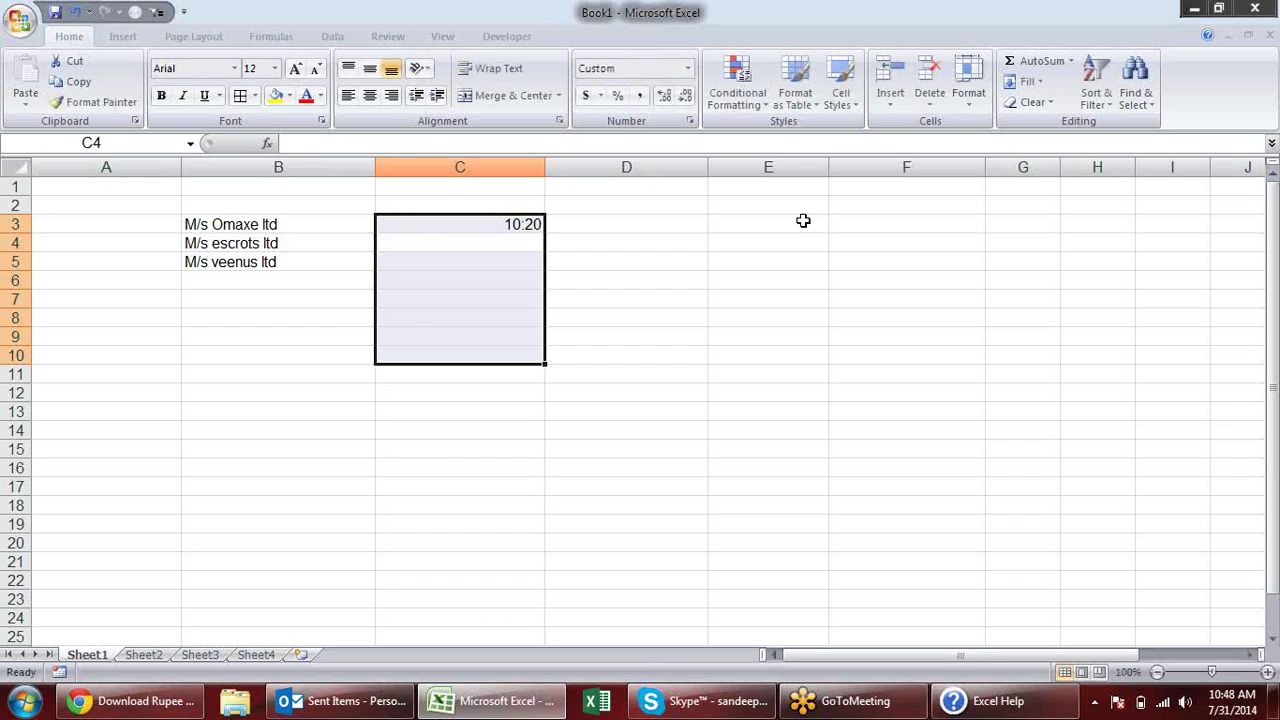
pyautogui.write('9:30')
pyautogui.press('Return')
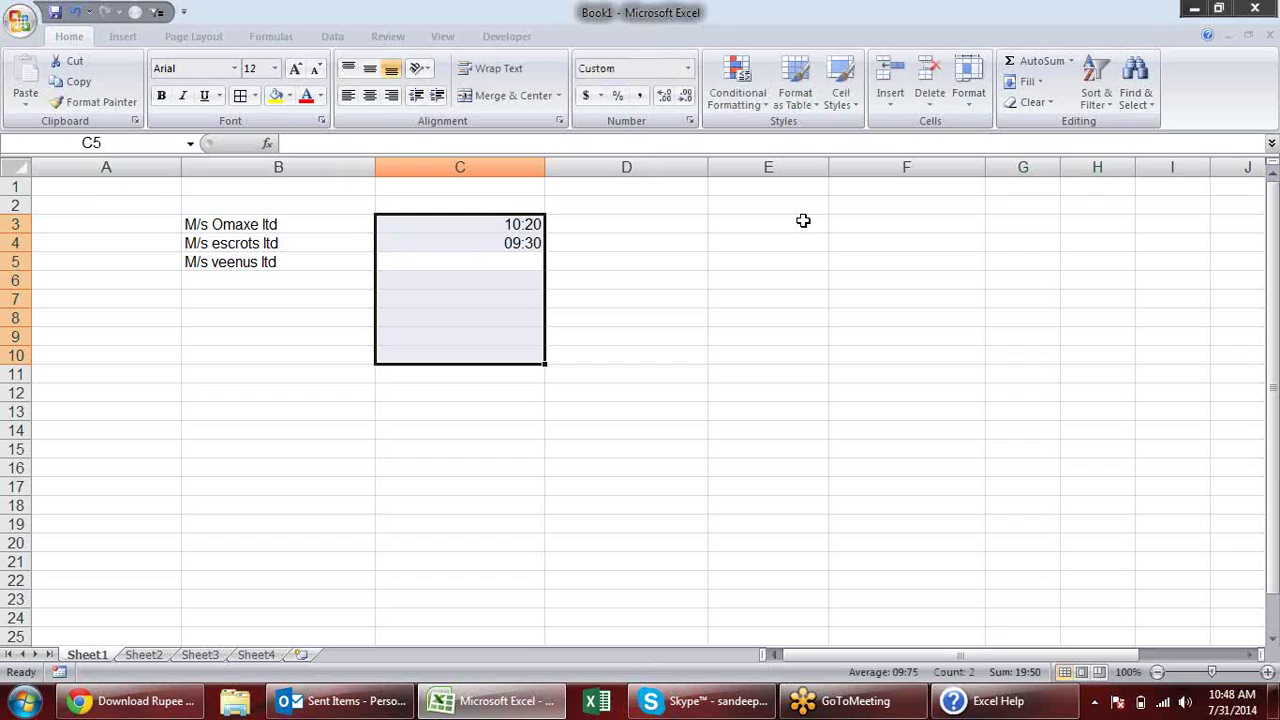
pyautogui.write('1450')
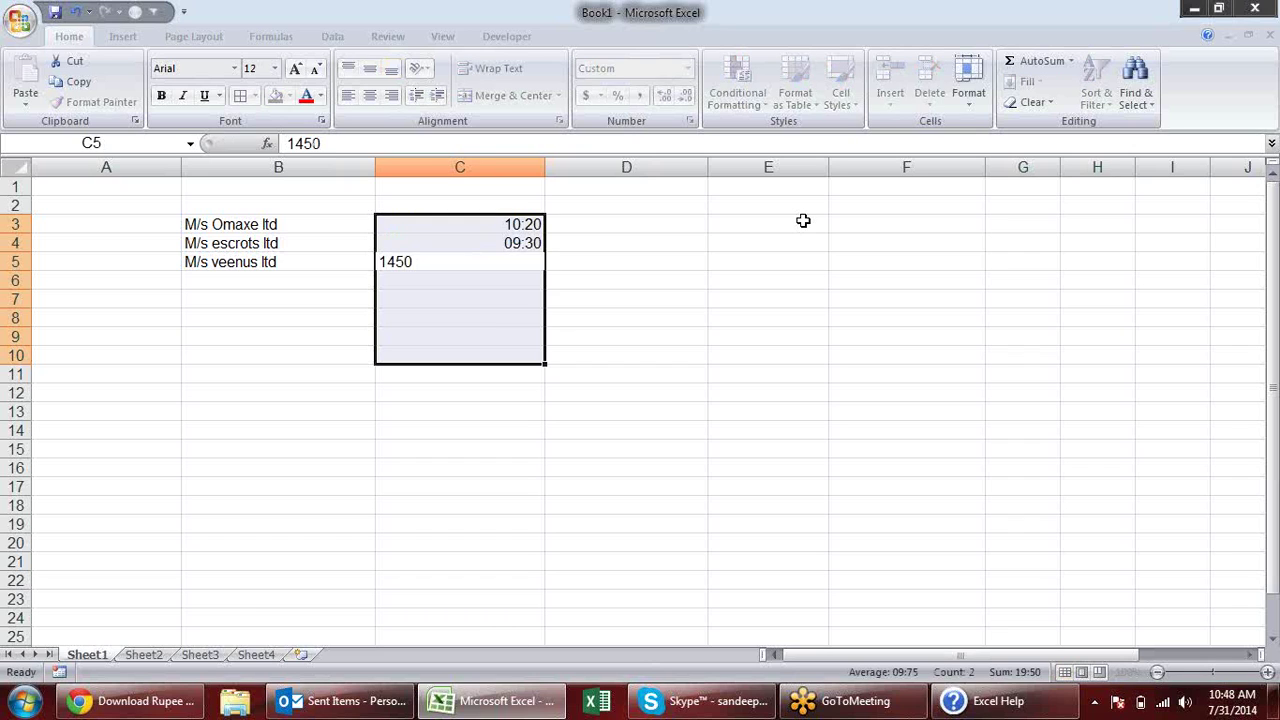
pyautogui.press('Return')
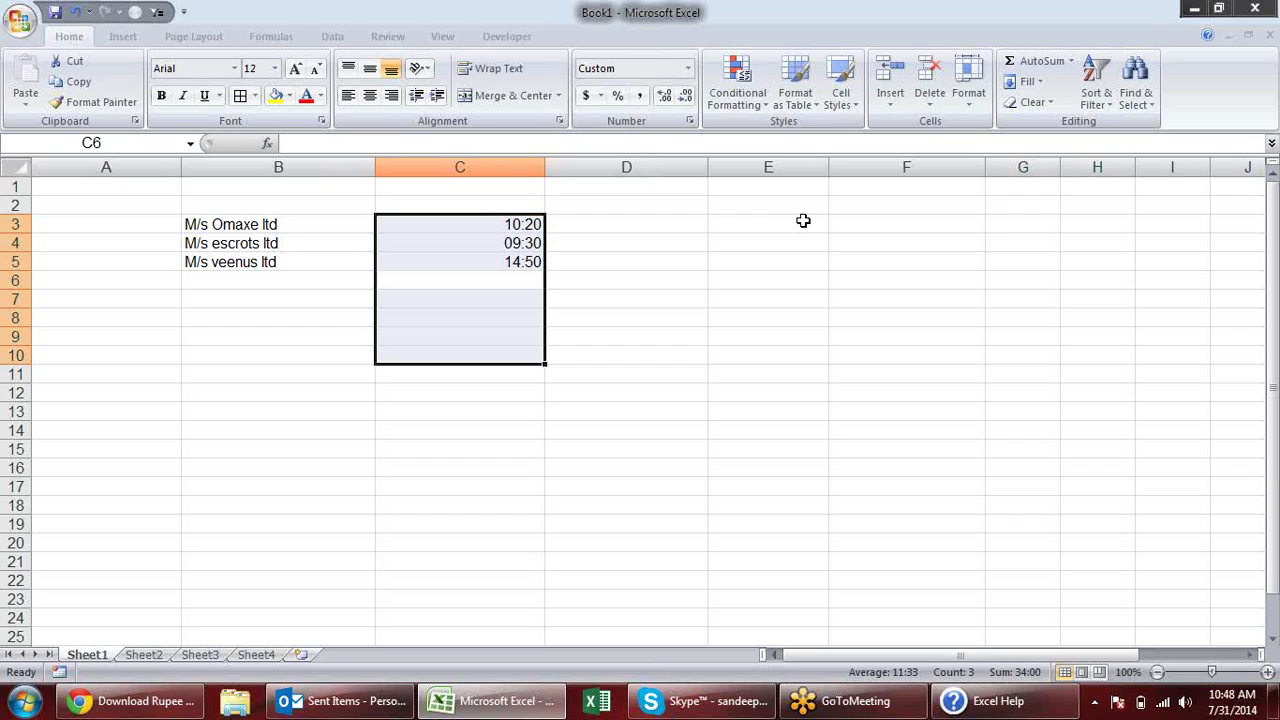
# Check the stored raw values of C5, C4 and C3 without changing them.
pyautogui.click(629, 228)
pyautogui.press('Left')
pyautogui.click(535, 260)
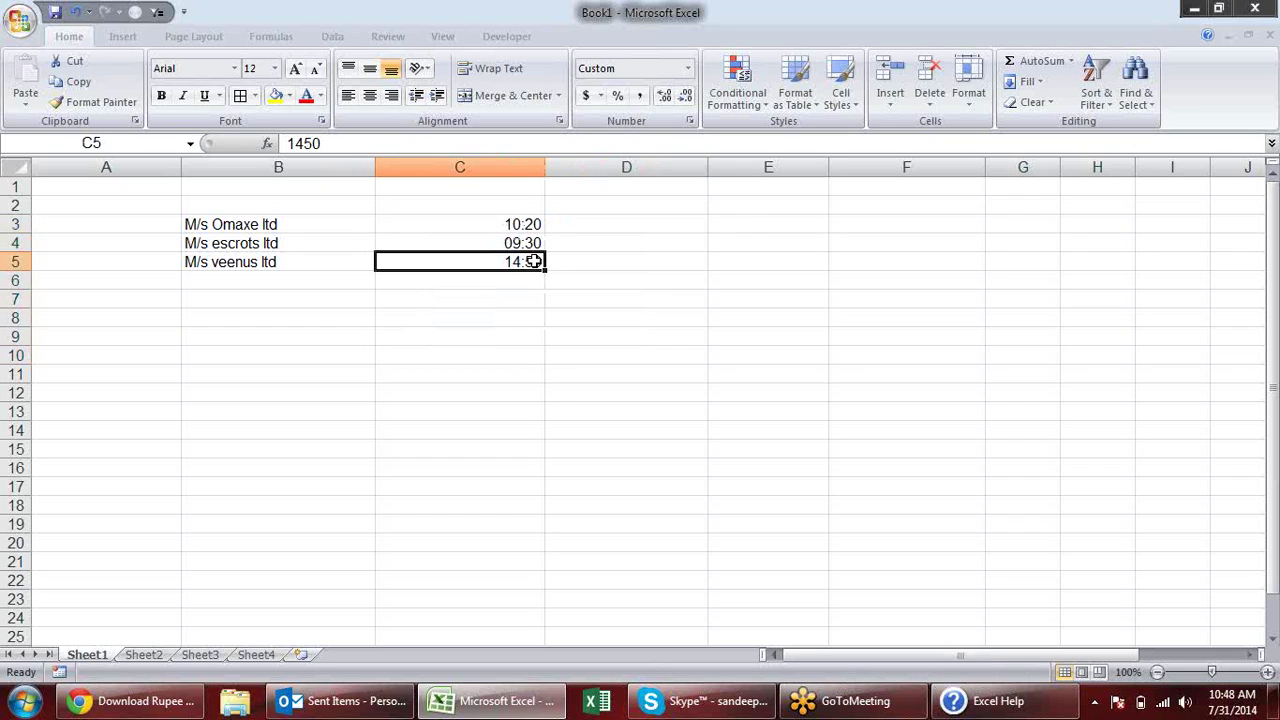
pyautogui.moveTo(362, 144); pyautogui.dragTo(303, 144)
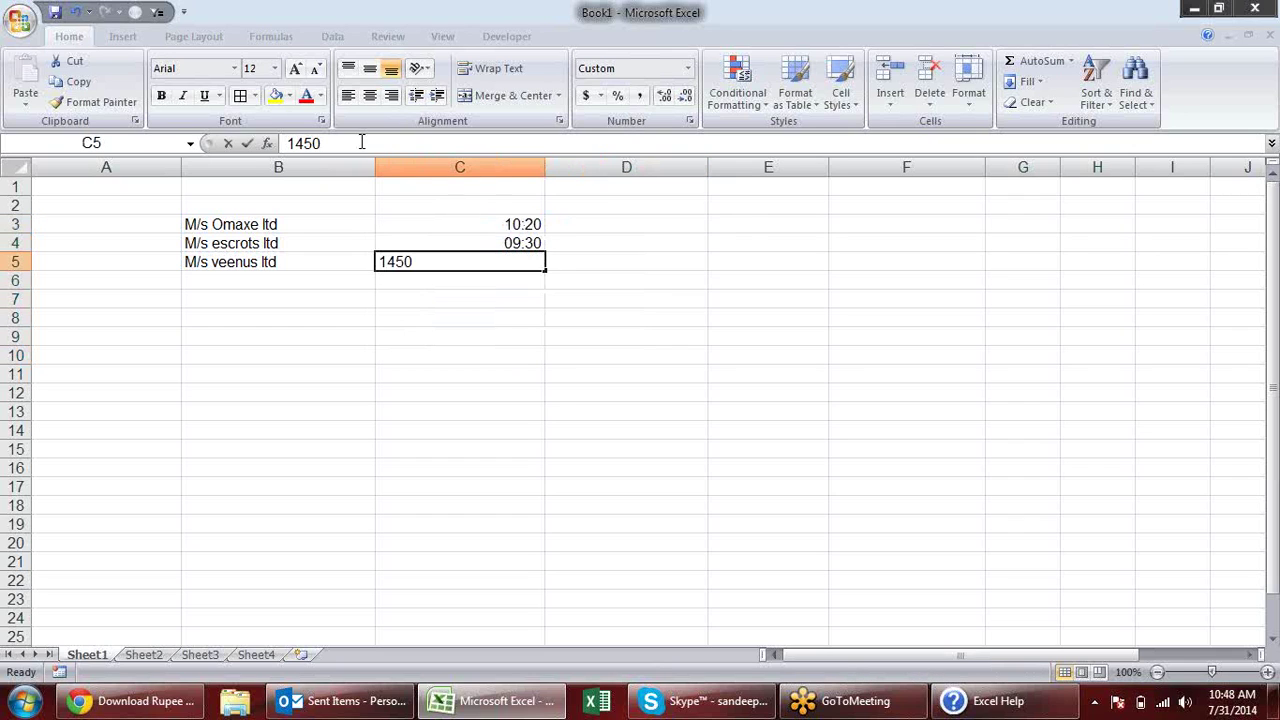
pyautogui.press('Escape')
pyautogui.click(530, 242)
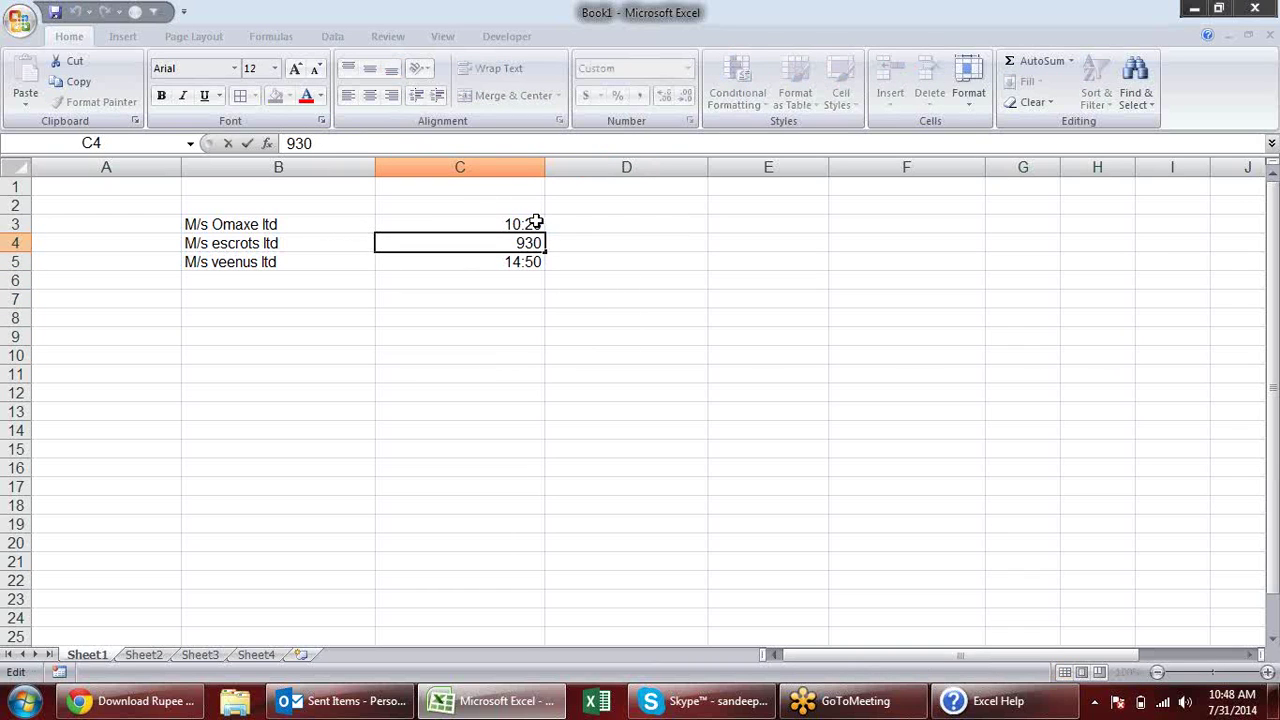
pyautogui.doubleClick(531, 224)
pyautogui.moveTo(600, 340); pyautogui.dragTo(664, 414)
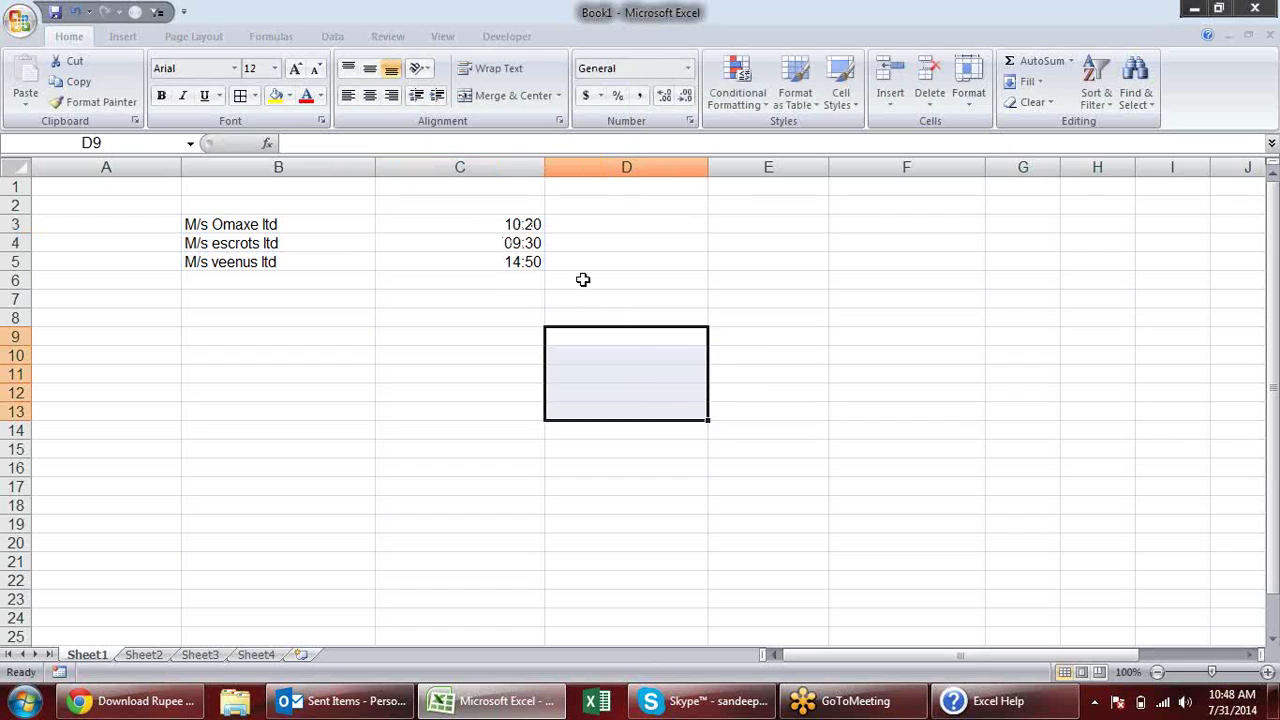
pyautogui.click(585, 281)
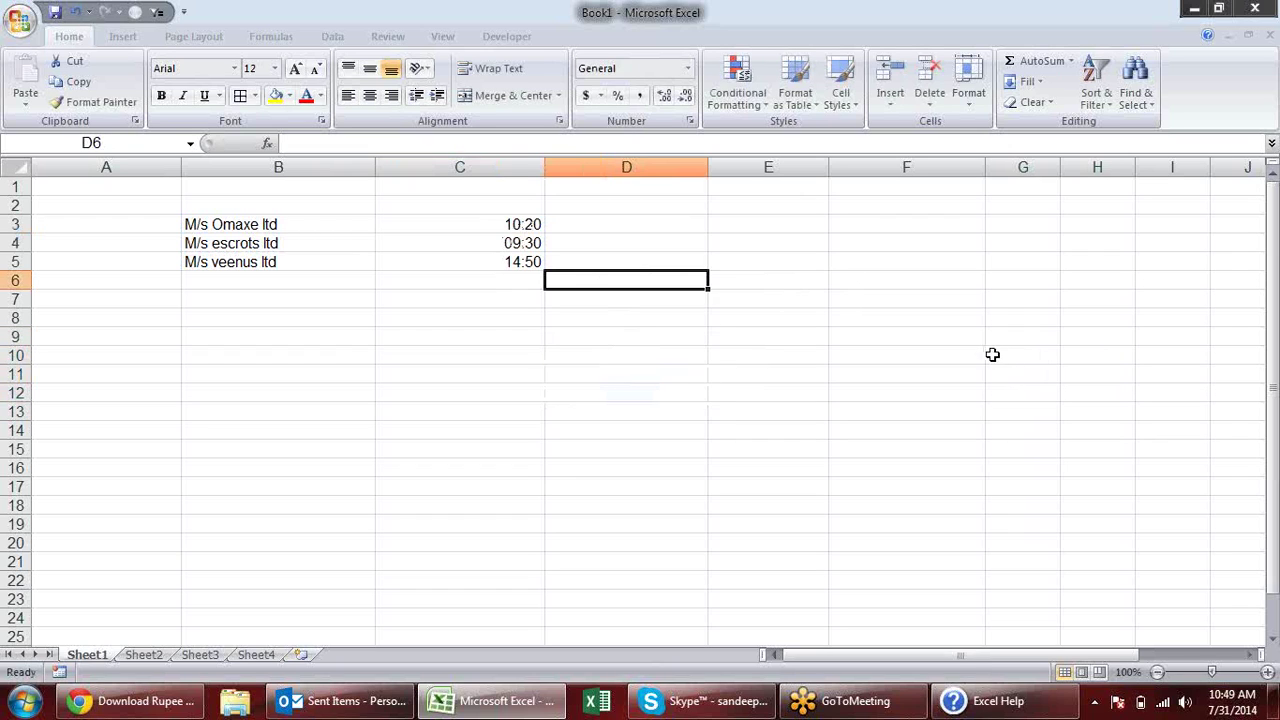
# Change C3:C5's format code to unquoted 00:00, then open Help from the resulting error.
pyautogui.moveTo(524, 226); pyautogui.dragTo(522, 258)
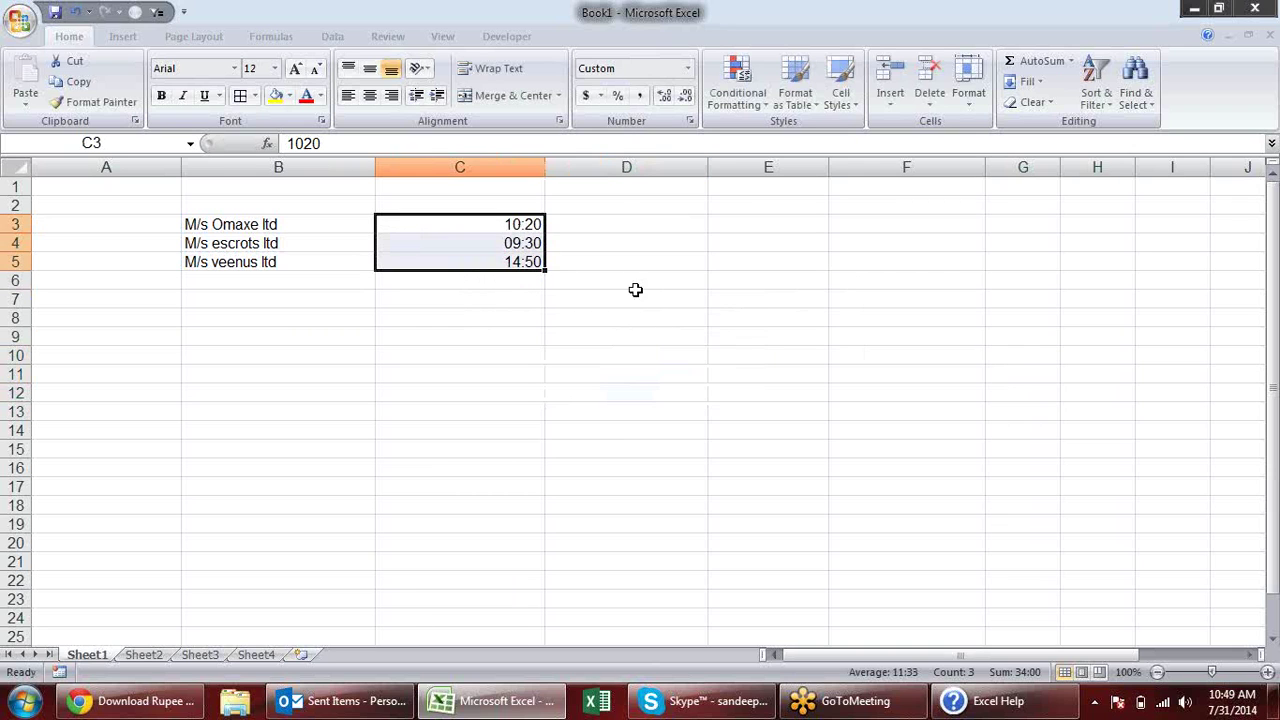
pyautogui.hotkey('ctrl', '1')
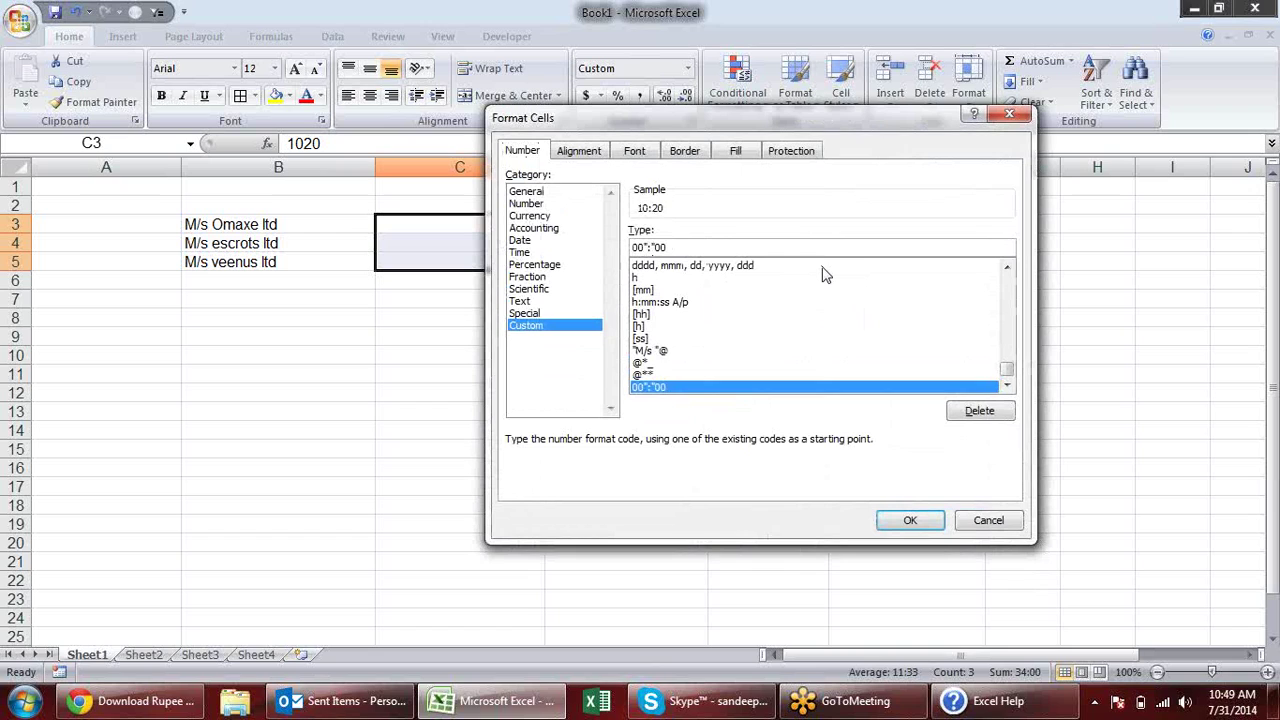
pyautogui.press('BackSpace')
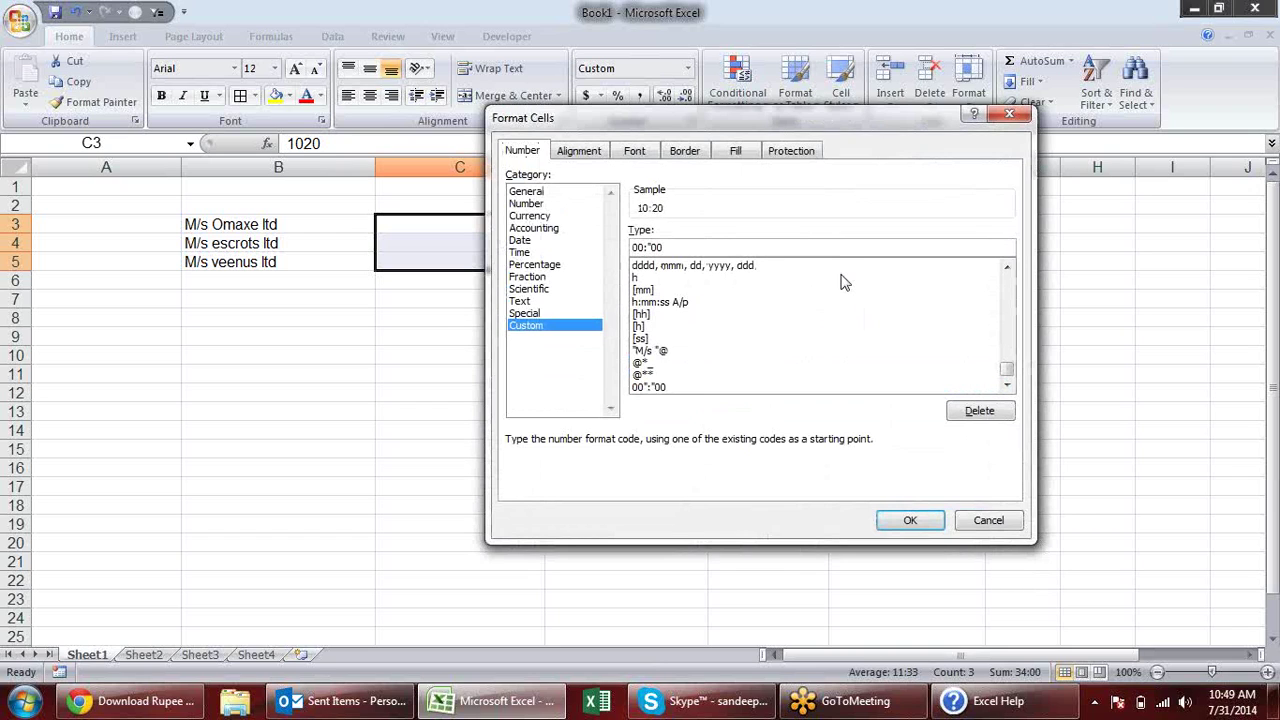
pyautogui.click(925, 521)
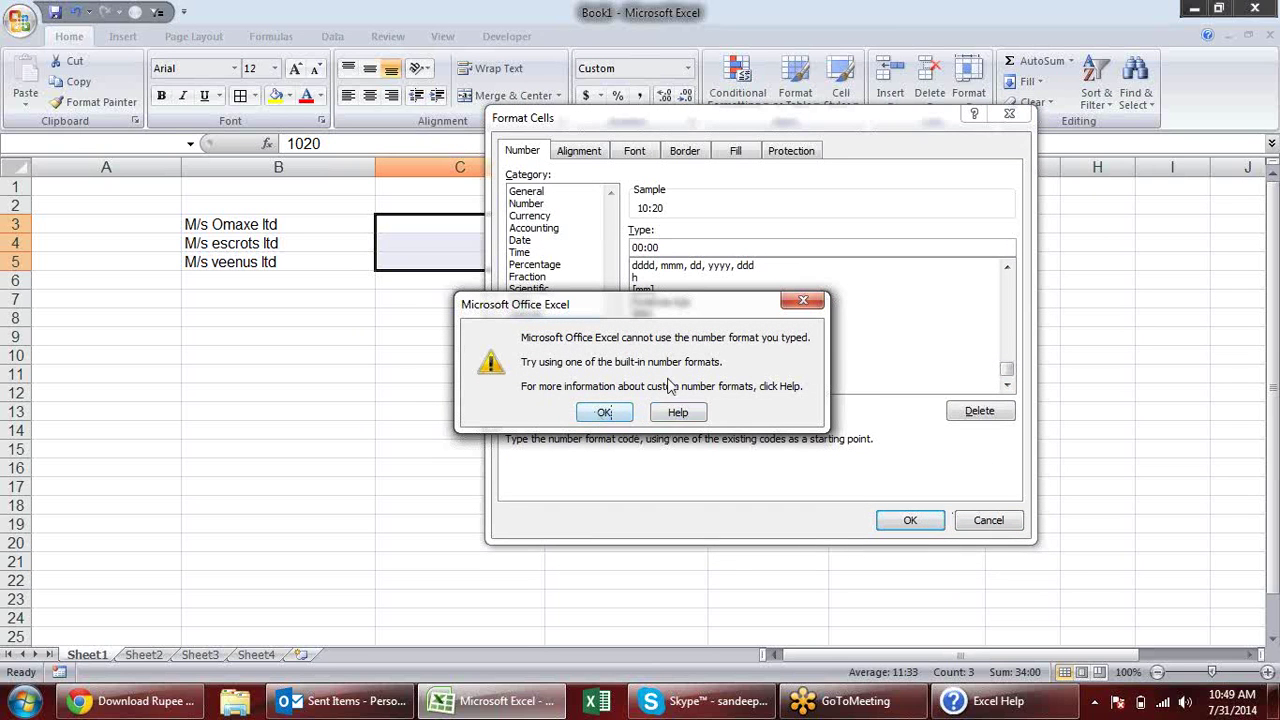
pyautogui.click(680, 413)
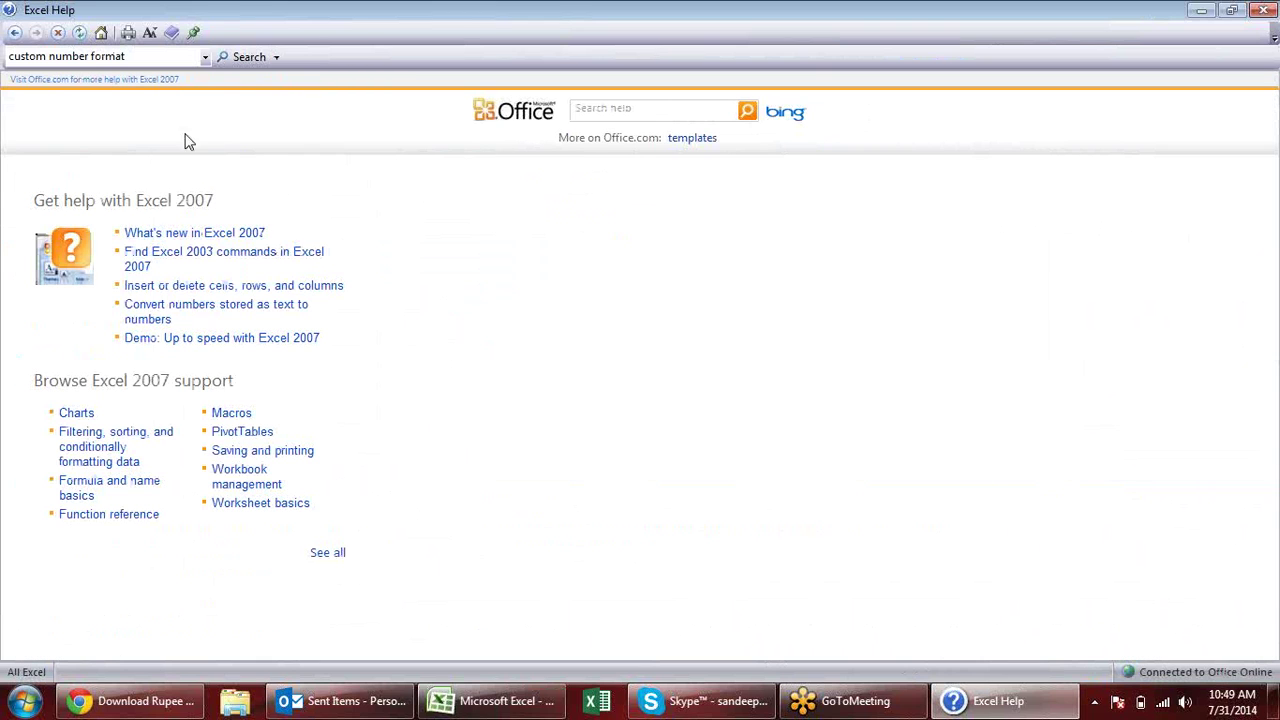
# Find the colon in Help's table of characters displayed without quotes, then return to Excel.
pyautogui.click(14, 32)
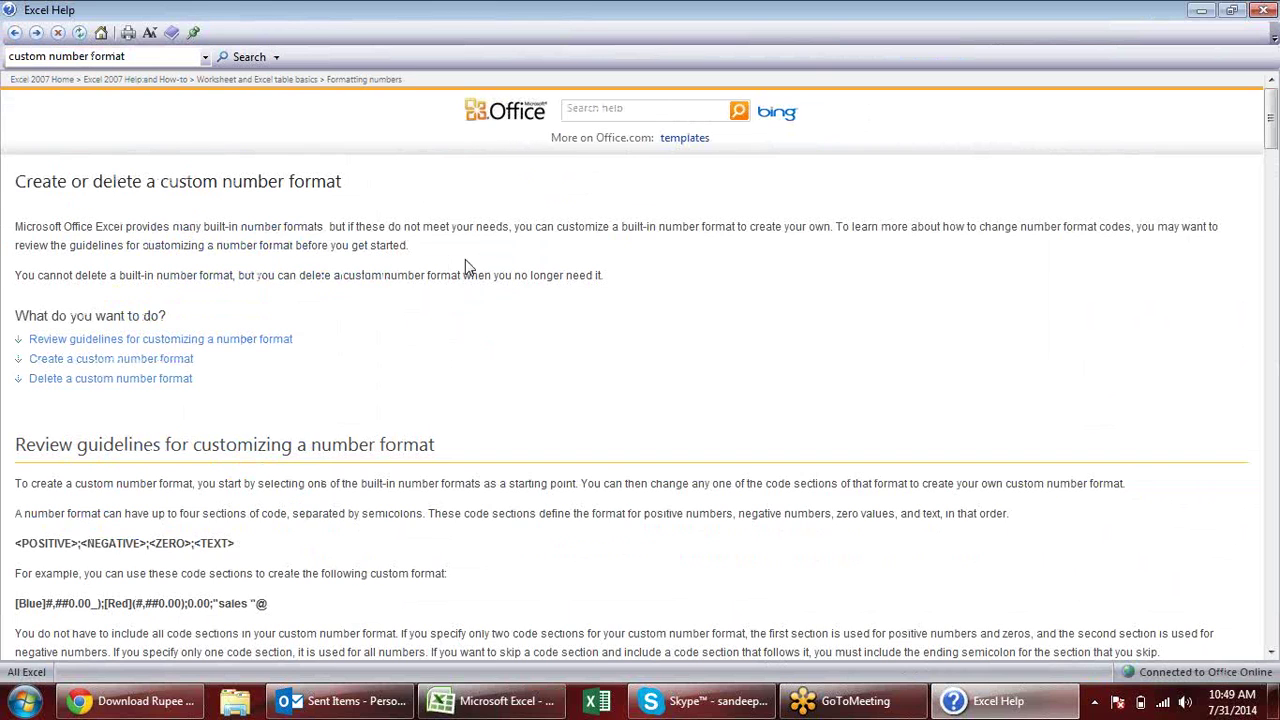
pyautogui.scroll(-5, 480, 250)
pyautogui.scroll(-3, 457, 234)
pyautogui.scroll(-1, 457, 228)
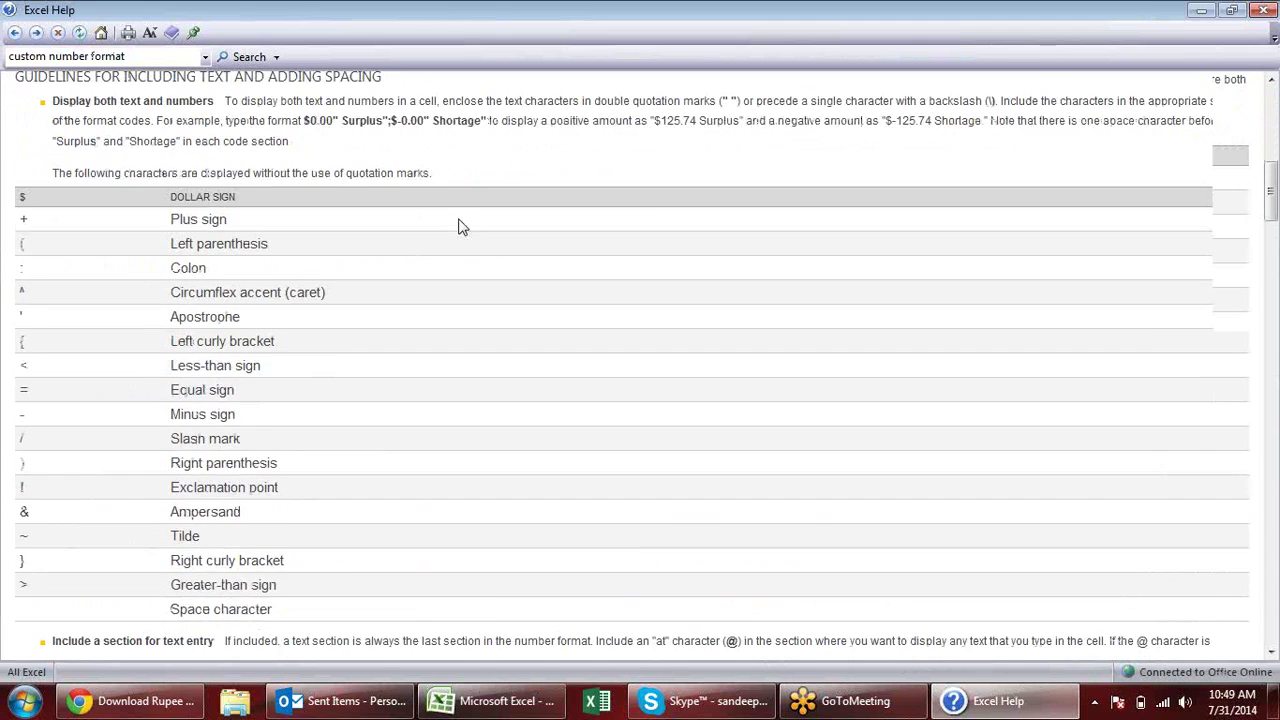
pyautogui.scroll(-1, 400, 240)
pyautogui.moveTo(32, 535)
pyautogui.mouseDown()
pyautogui.moveTo(3, 330)
pyautogui.moveTo(3, 165)
pyautogui.mouseUp()
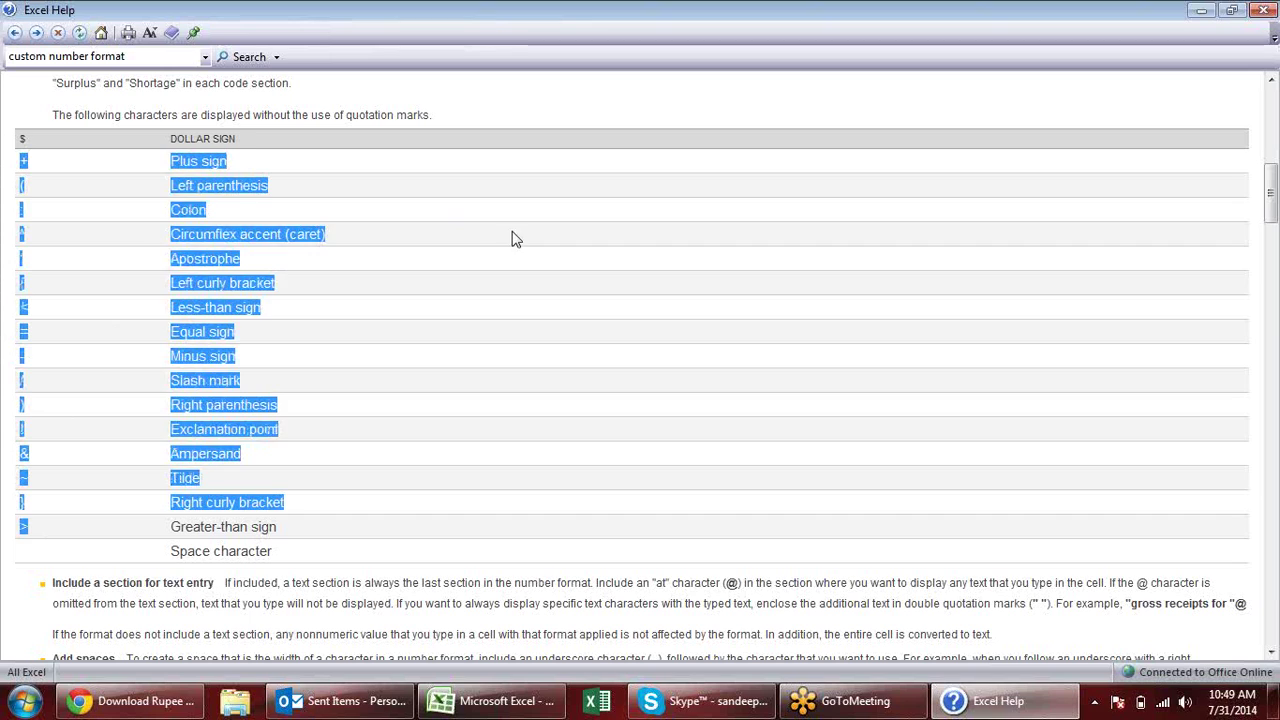
pyautogui.click(366, 311)
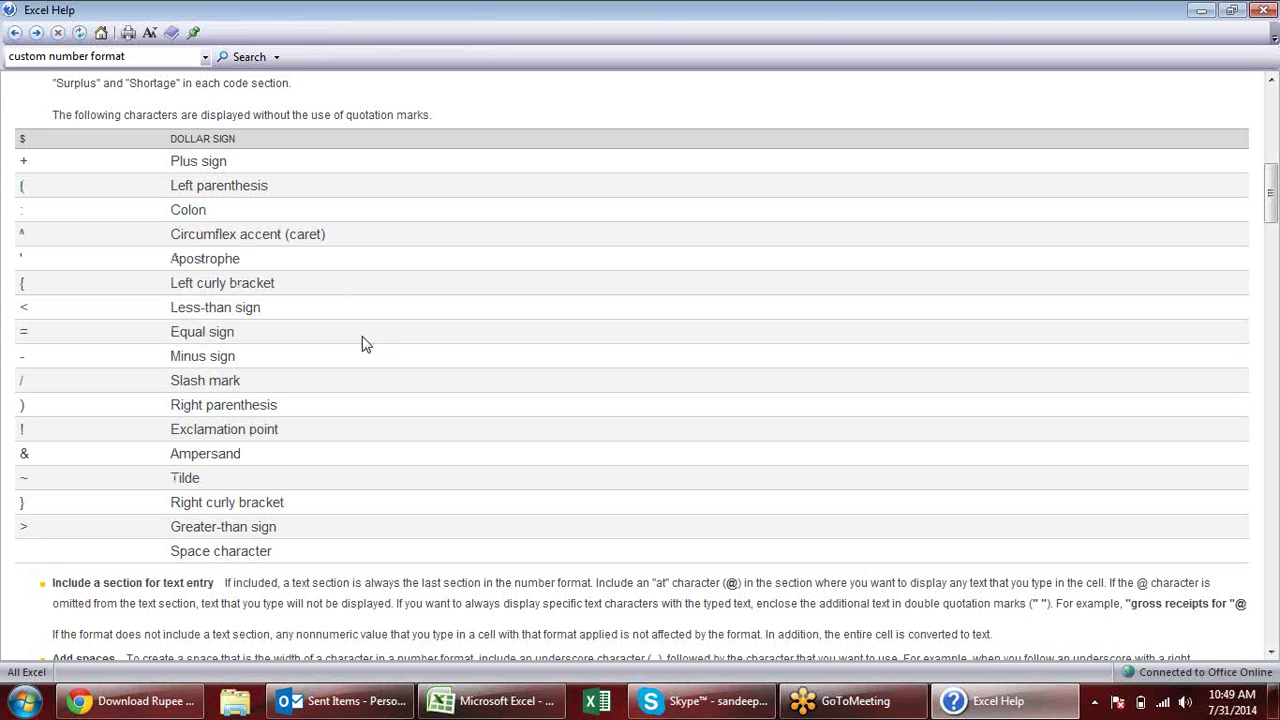
pyautogui.scroll(-2, 365, 344)
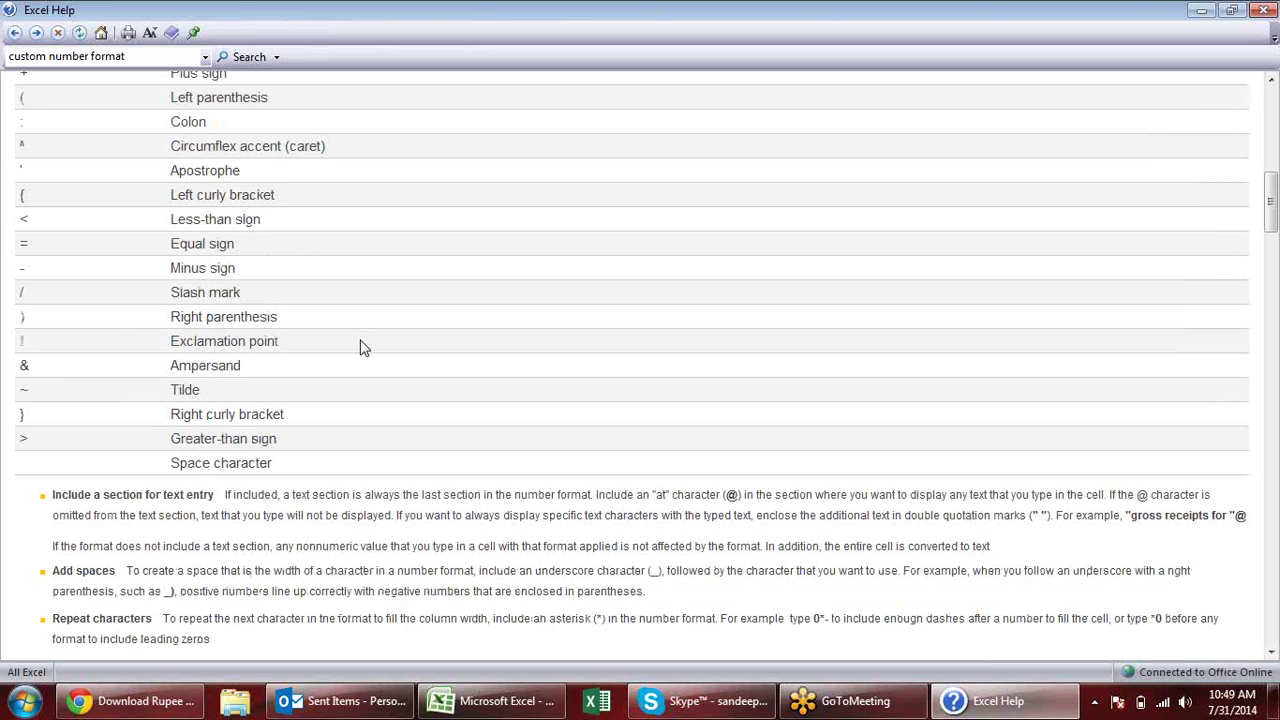
pyautogui.doubleClick(17, 300)
pyautogui.hotkey('alt', 'Tab')
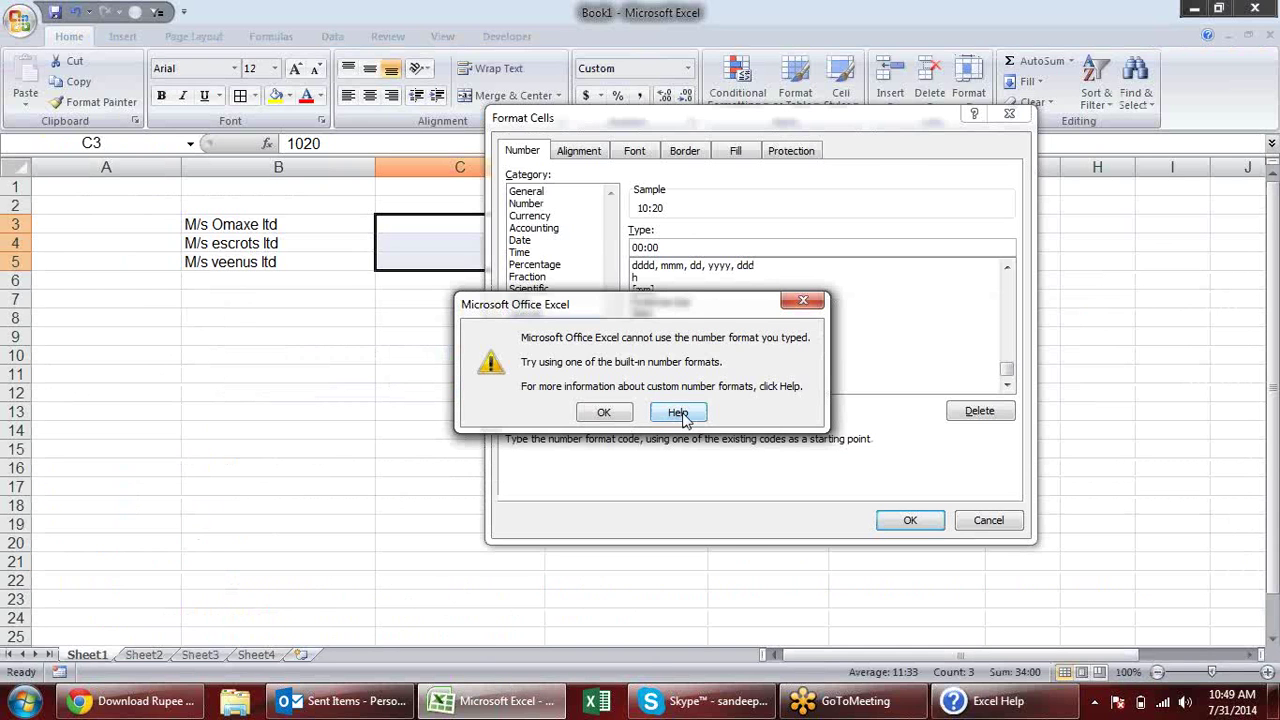
# Dismiss the invalid-format error and re-apply the quoted 00":"00 format to C3:C5.
pyautogui.click(678, 413)
pyautogui.hotkey('alt', 'Tab')
pyautogui.click(802, 302)
pyautogui.click(645, 248)
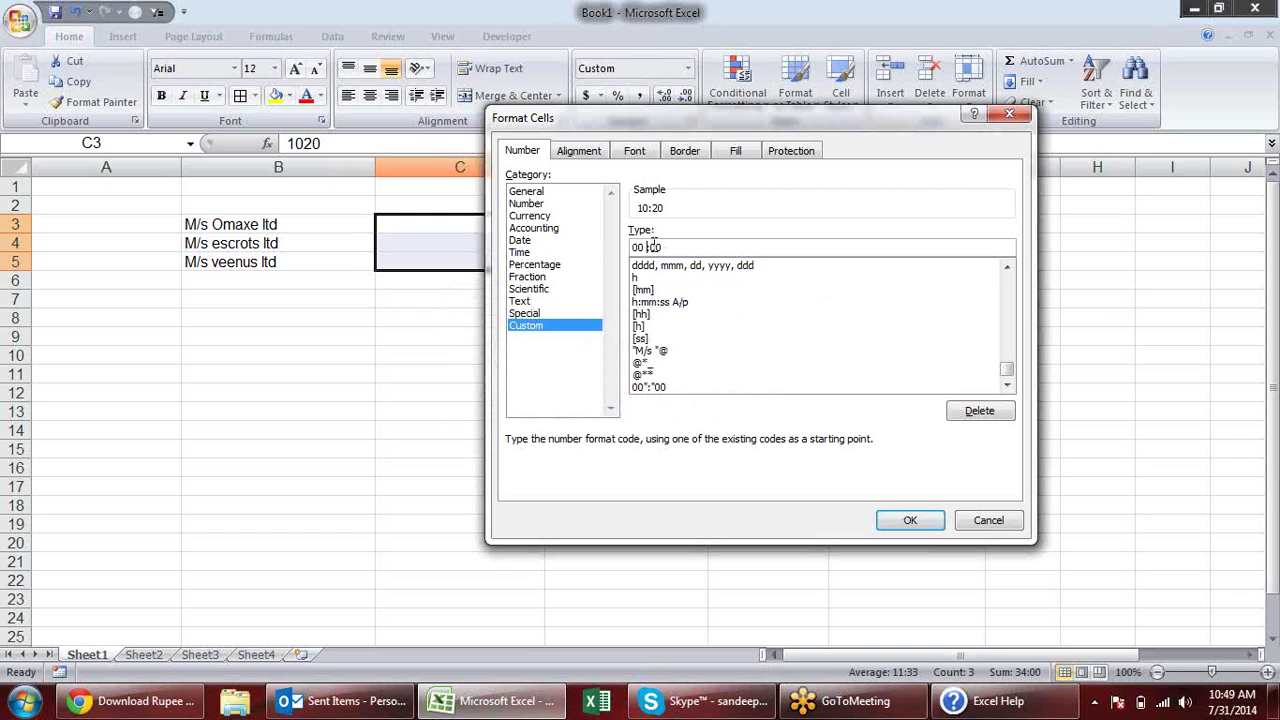
pyautogui.click(924, 528)
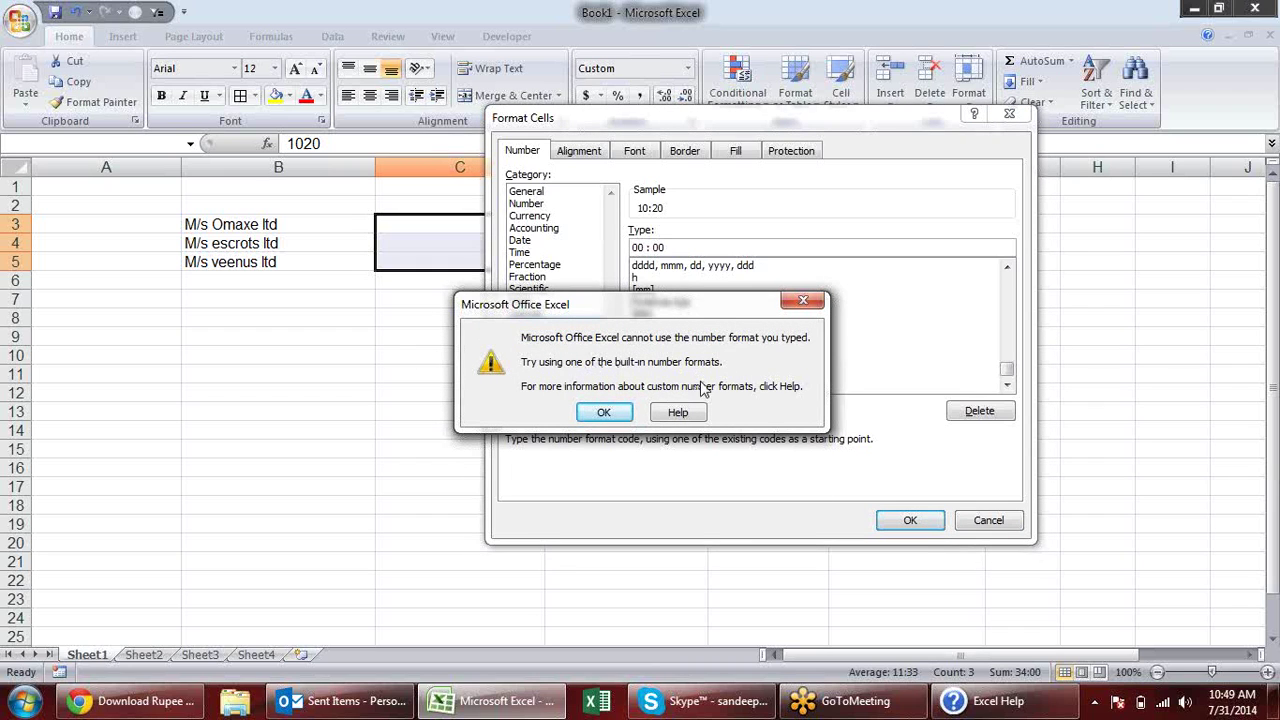
pyautogui.click(803, 300)
pyautogui.click(655, 251)
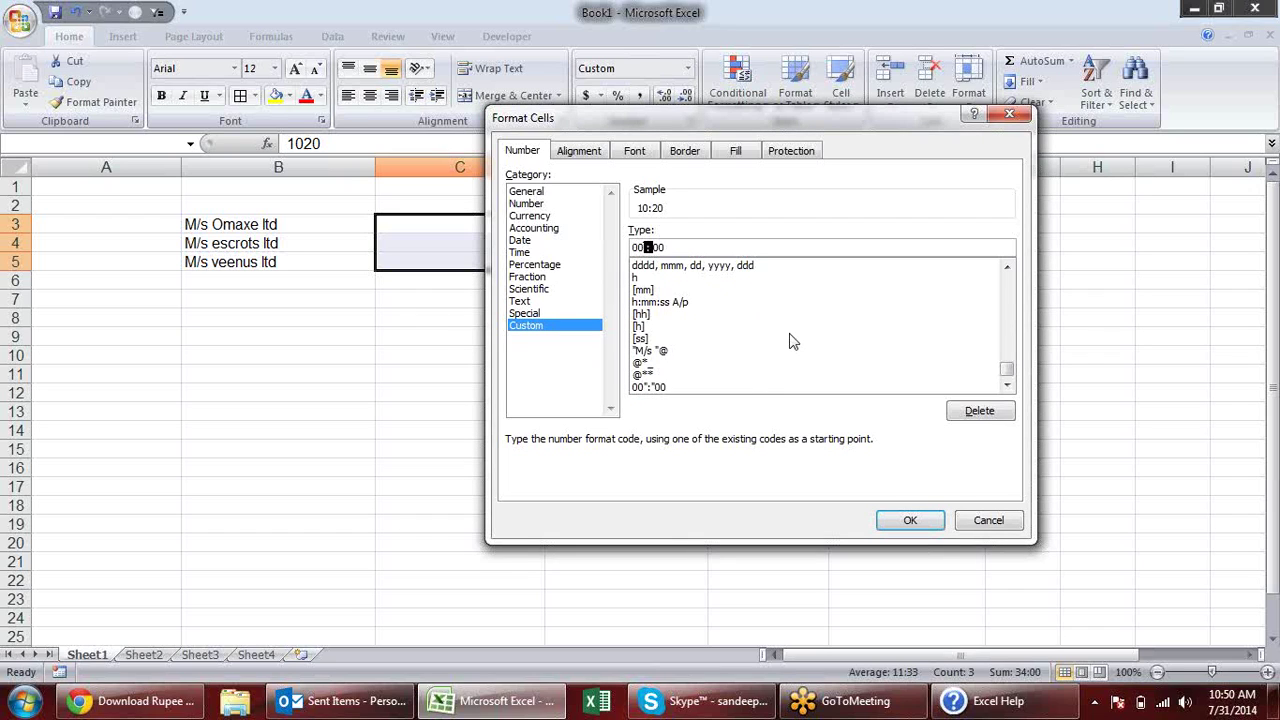
pyautogui.press('Delete')
pyautogui.press('Return')
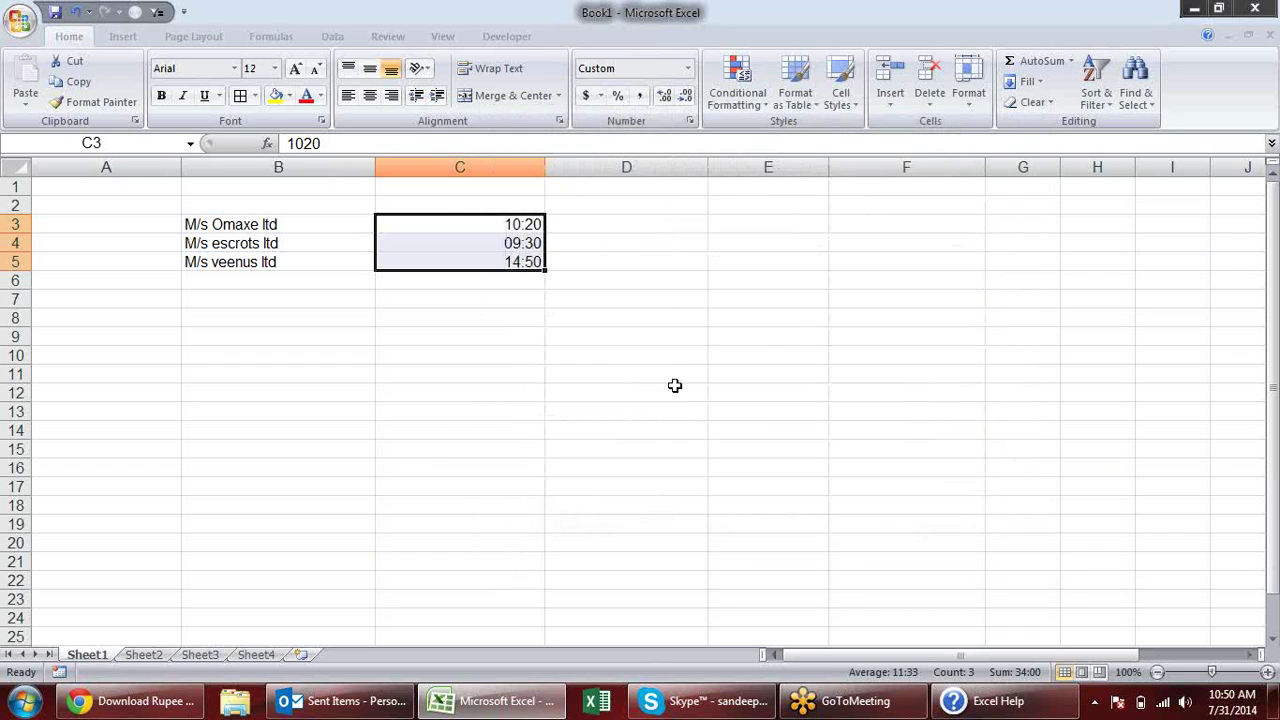
# Delete the 10:20, 09:30 and 14:50 times in C3:C5 and the company names in column B.
pyautogui.click(571, 330)
pyautogui.moveTo(484, 223); pyautogui.dragTo(503, 258)
pyautogui.press('Delete')
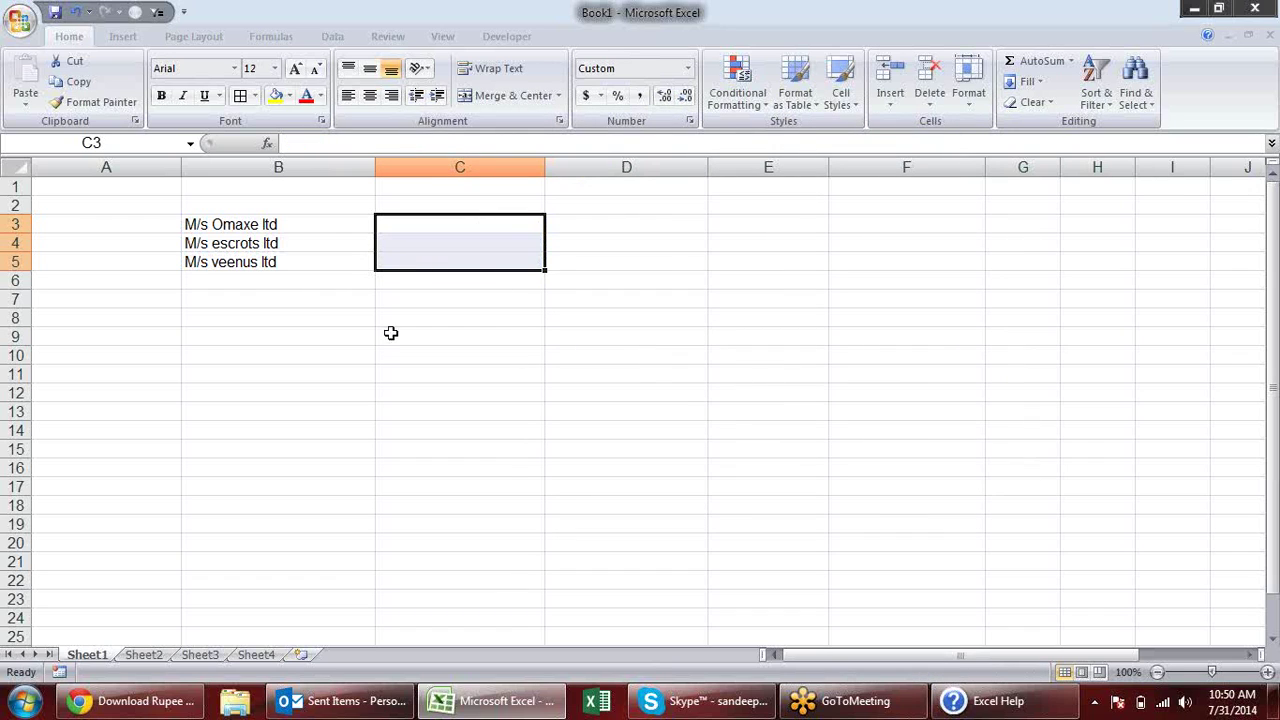
pyautogui.click(392, 334)
pyautogui.moveTo(293, 219); pyautogui.dragTo(326, 299)
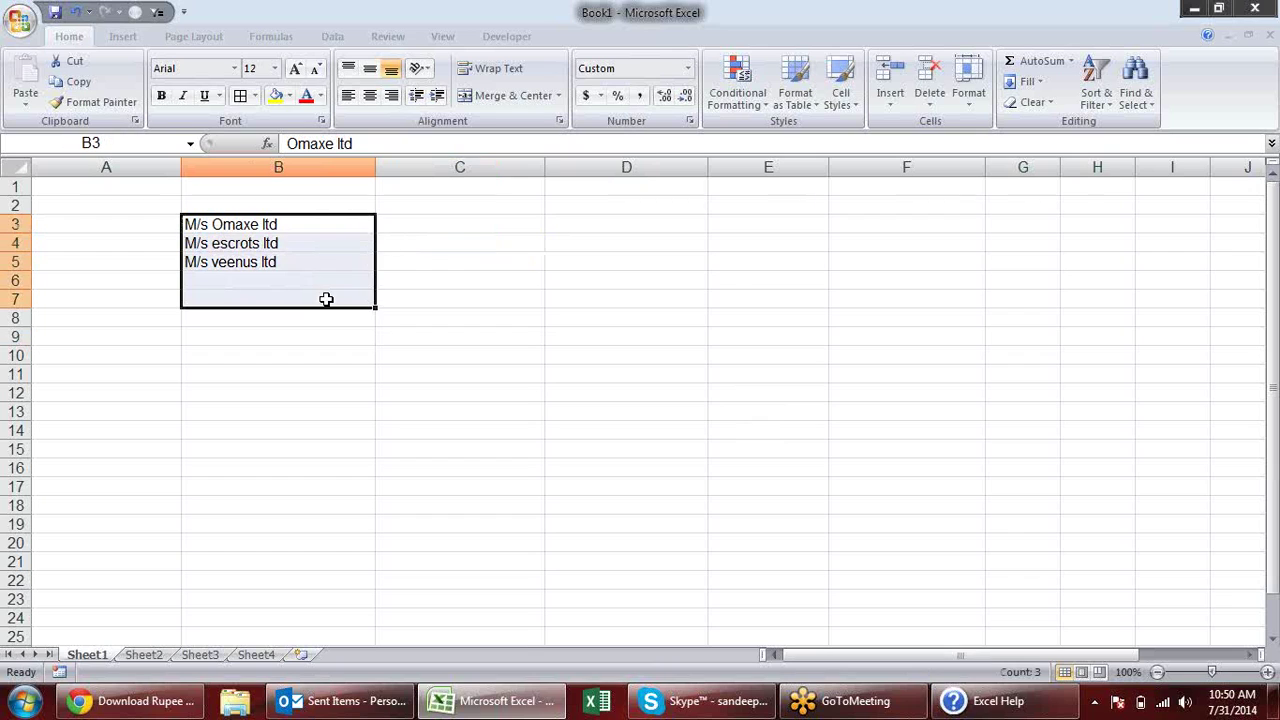
pyautogui.press('Delete')
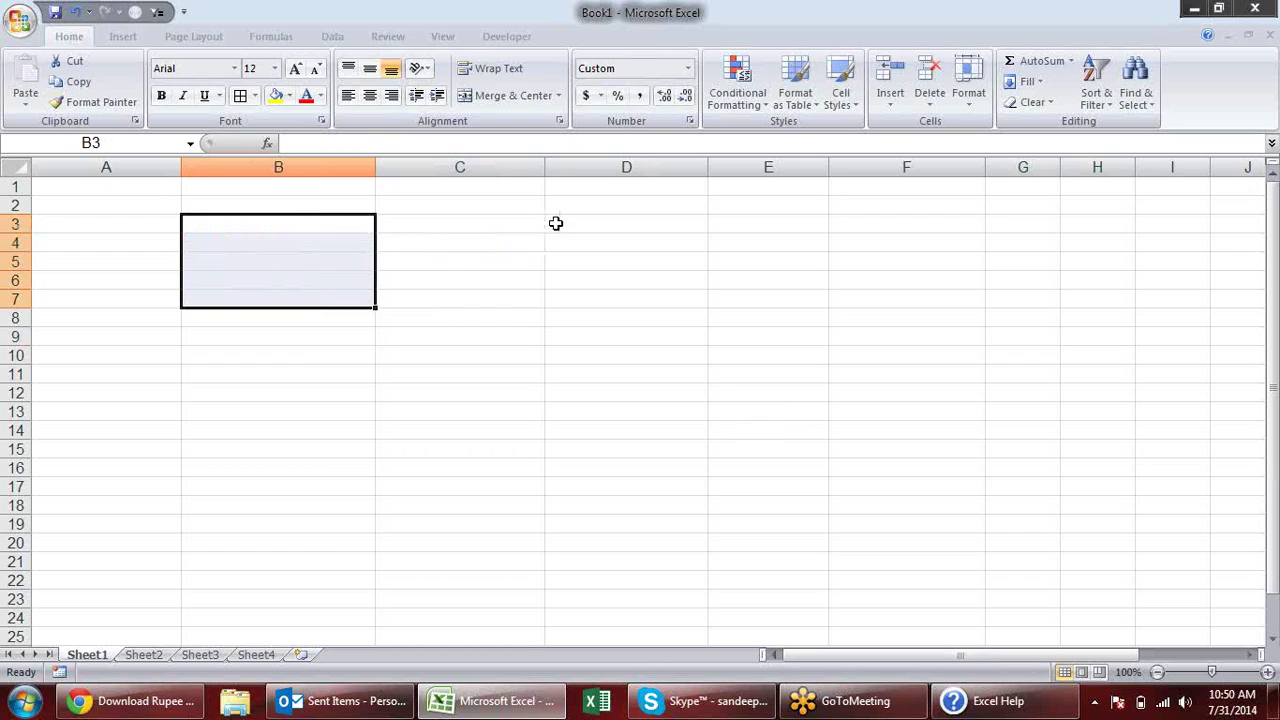
pyautogui.click(555, 223)
pyautogui.click(378, 250)
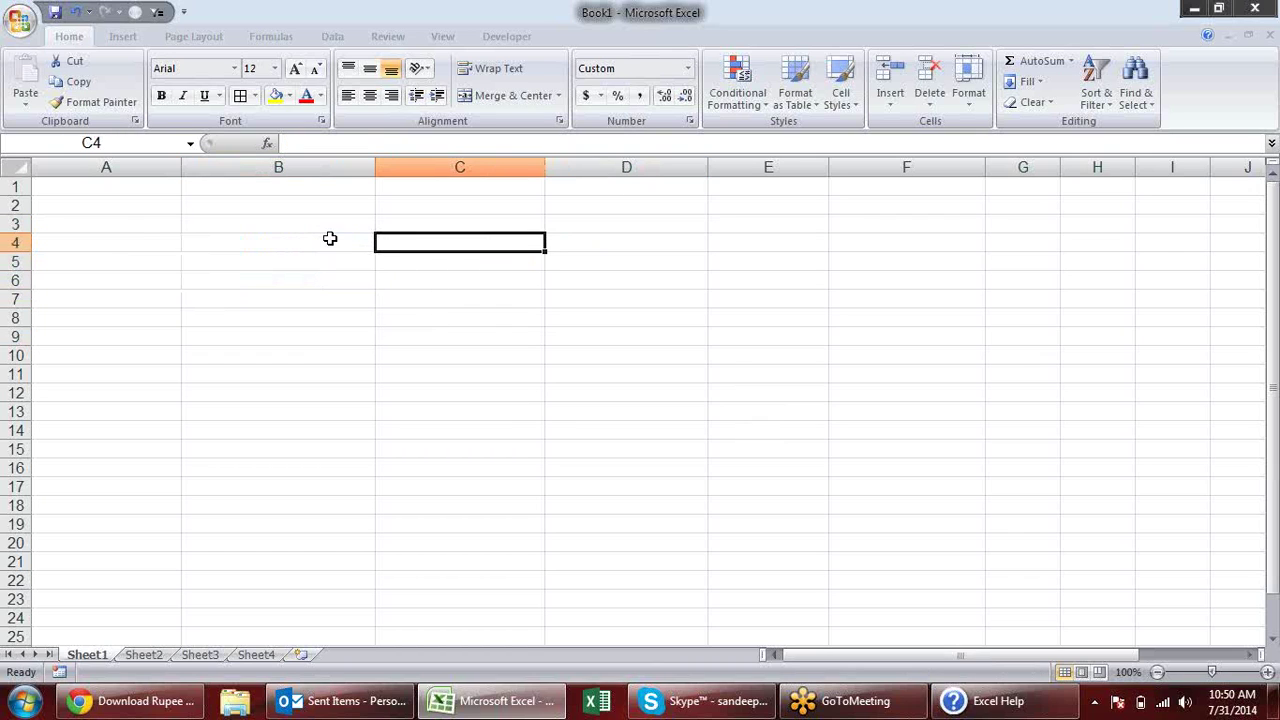
pyautogui.doubleClick(330, 238)
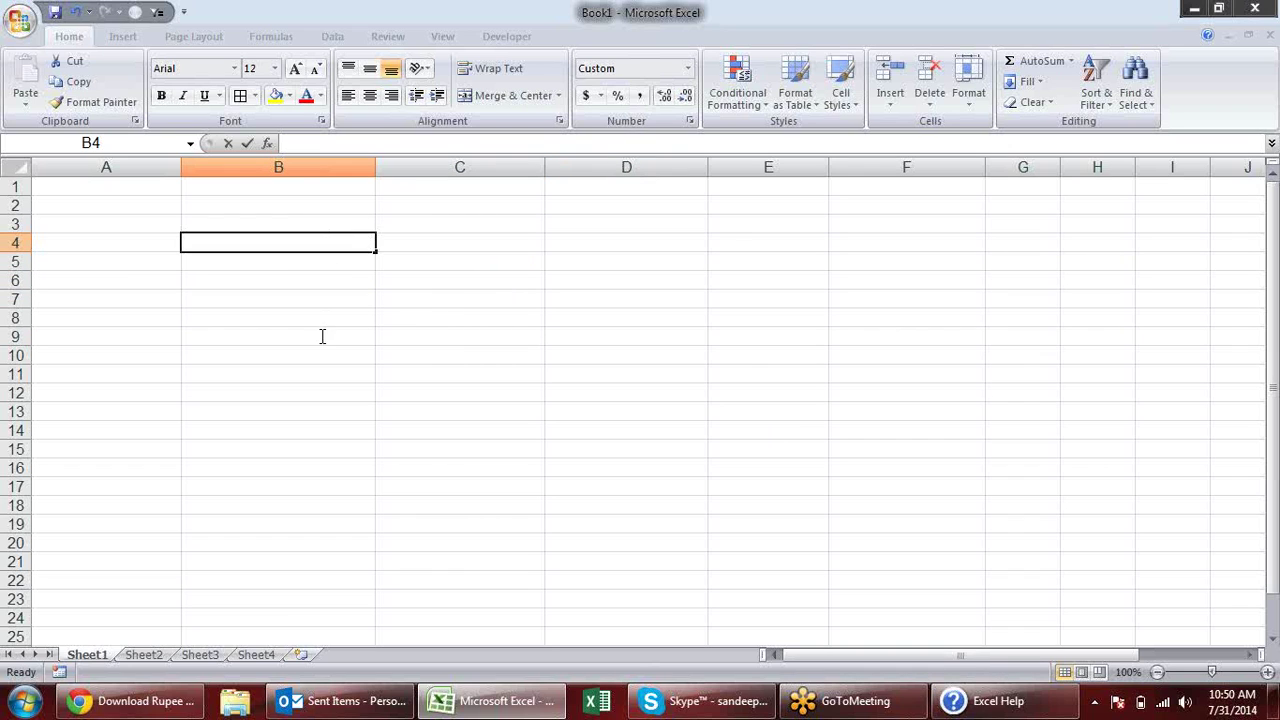
pyautogui.click(443, 278)
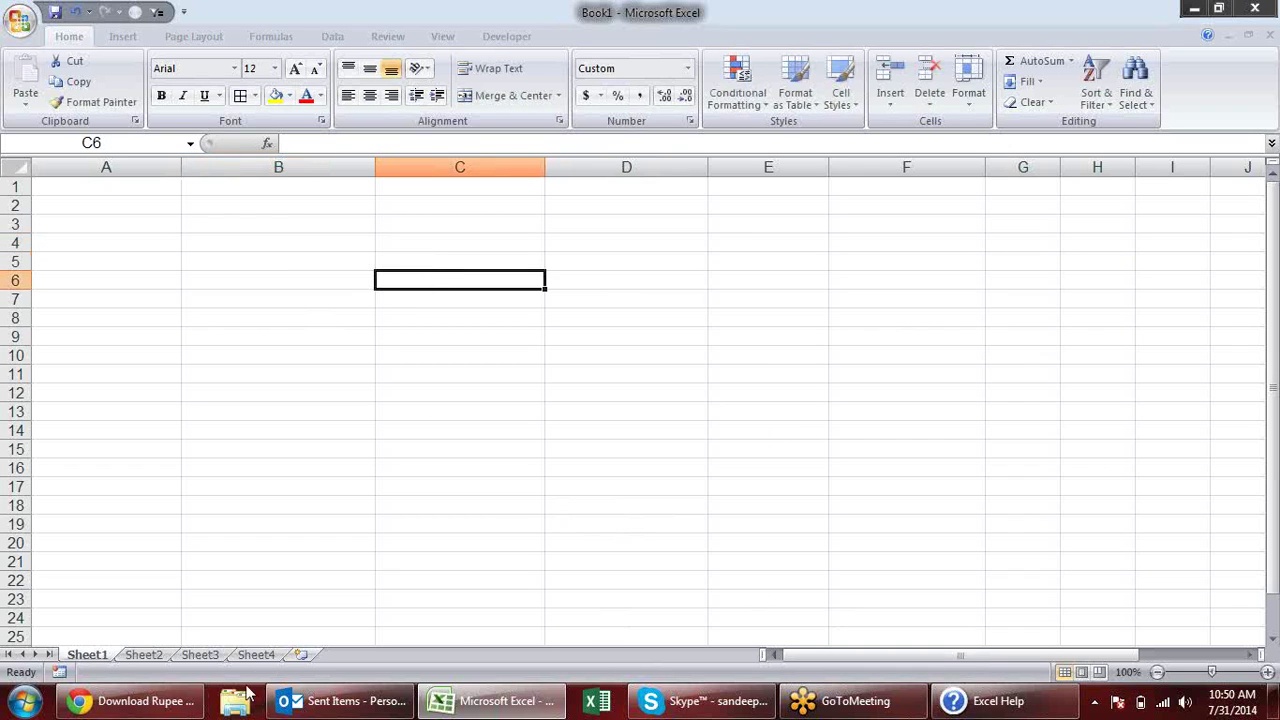
# Open the indian number format workbook from D:\Showcase in Windows Explorer.
pyautogui.click(235, 700)
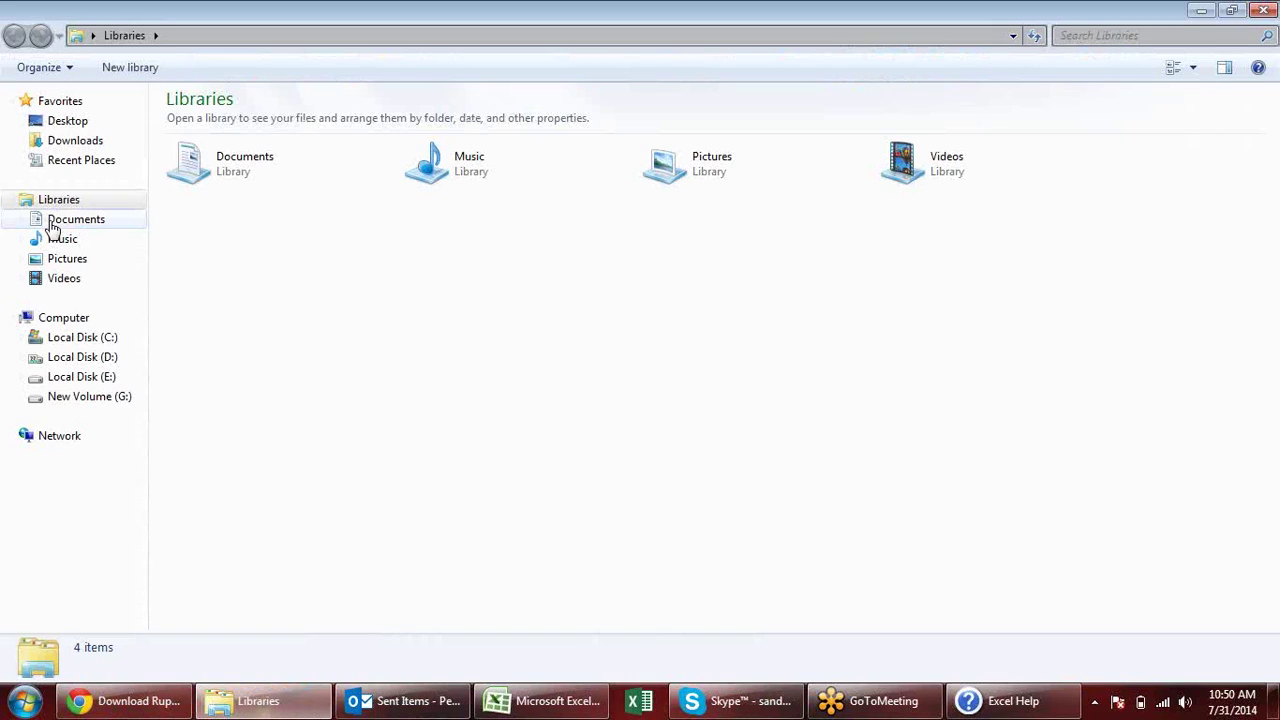
pyautogui.click(112, 359)
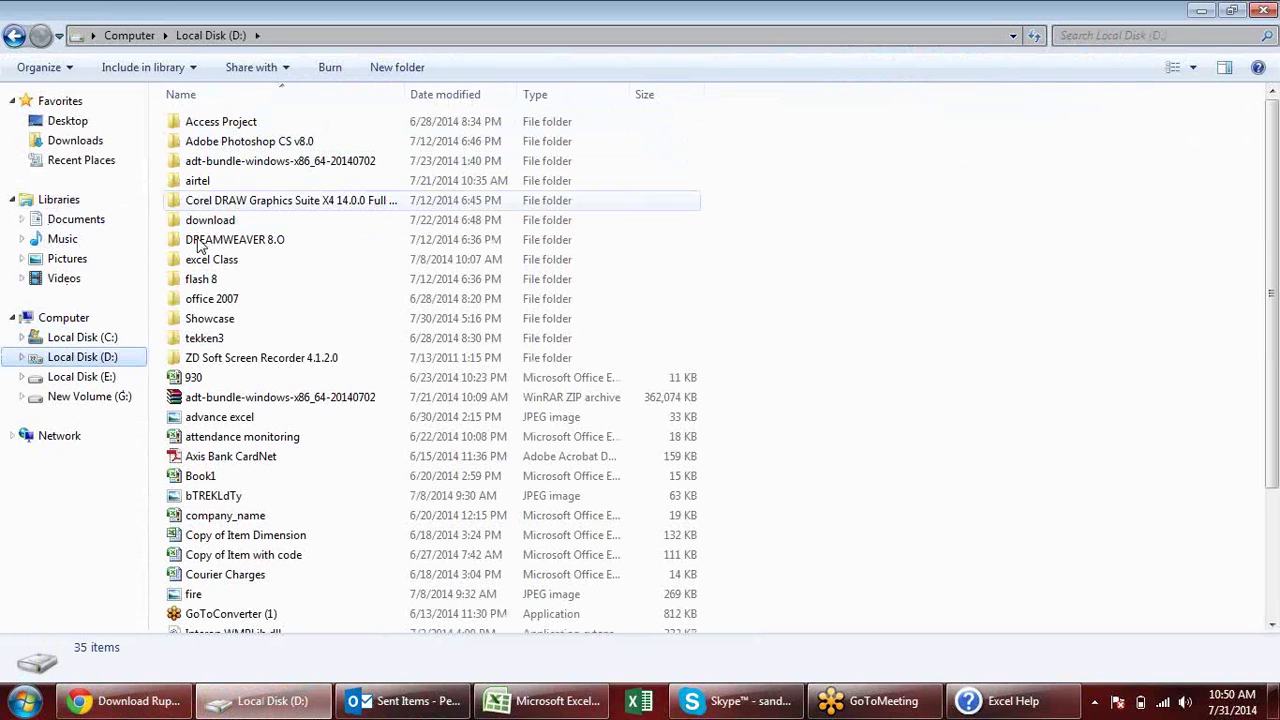
pyautogui.doubleClick(263, 318)
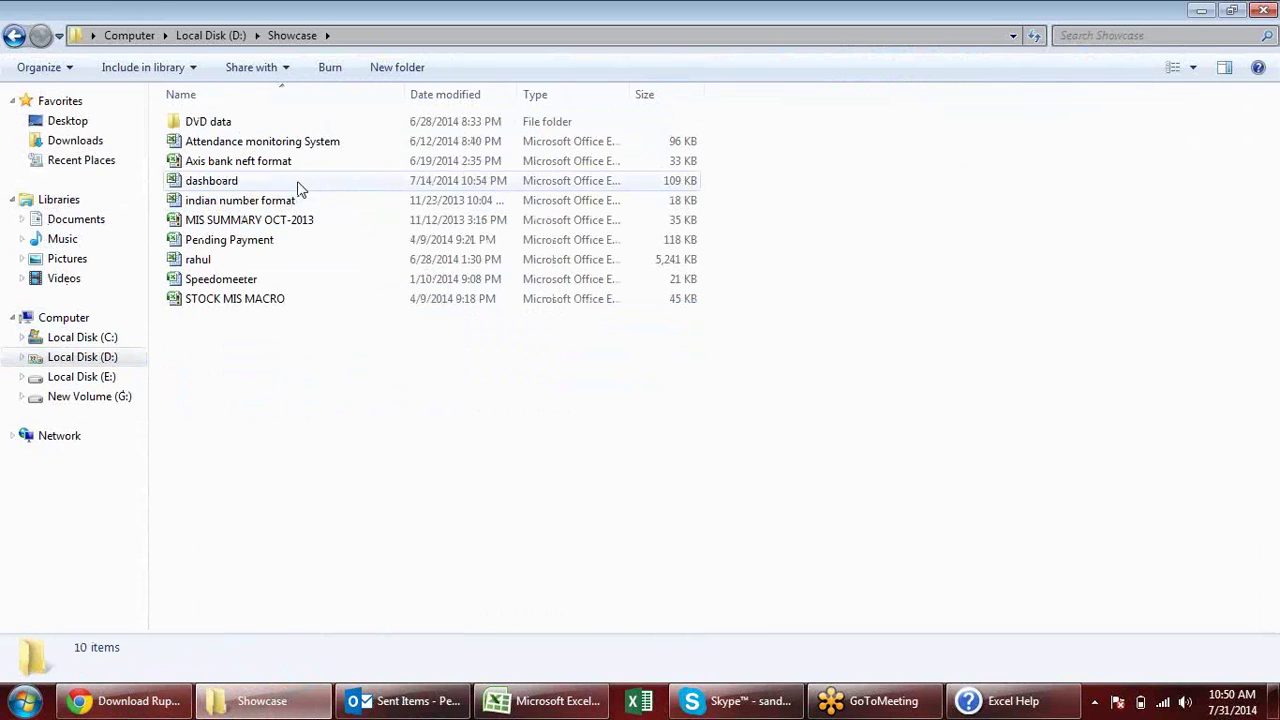
pyautogui.click(254, 204)
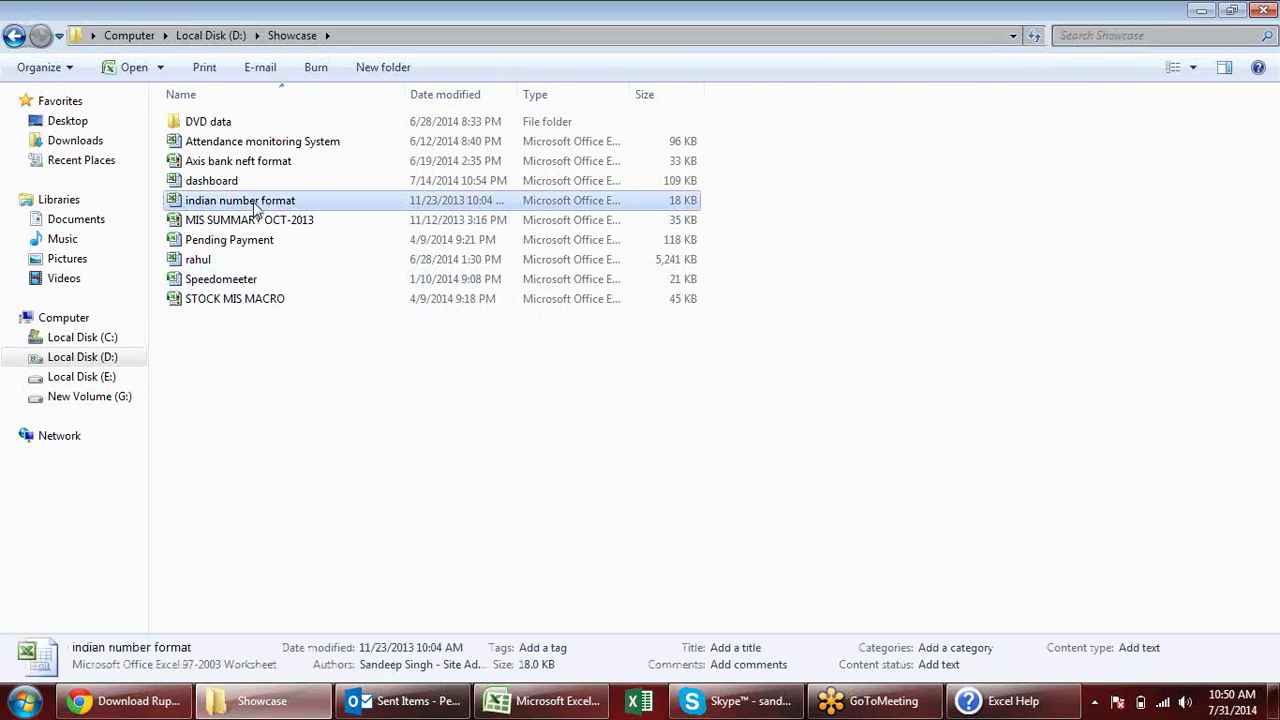
pyautogui.doubleClick(256, 204)
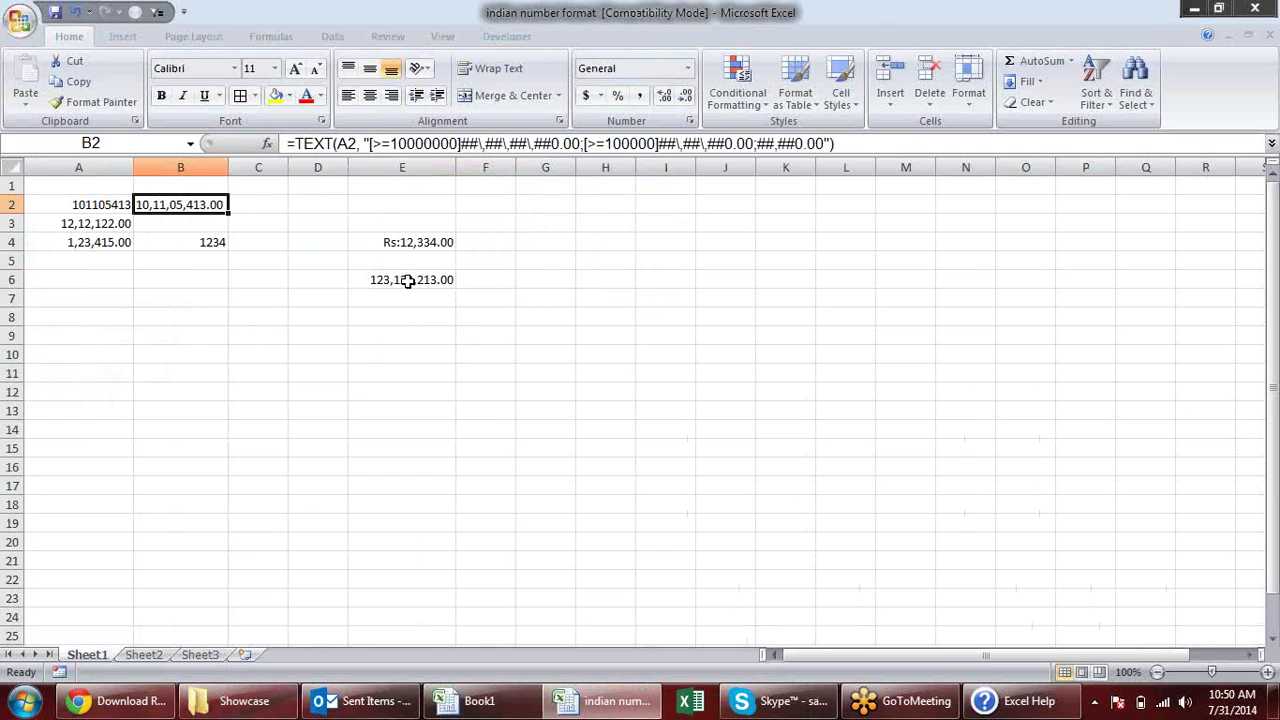
# Copy the Indian-grouping format string from B2's TEXT formula.
pyautogui.doubleClick(414, 279)
pyautogui.click(440, 248)
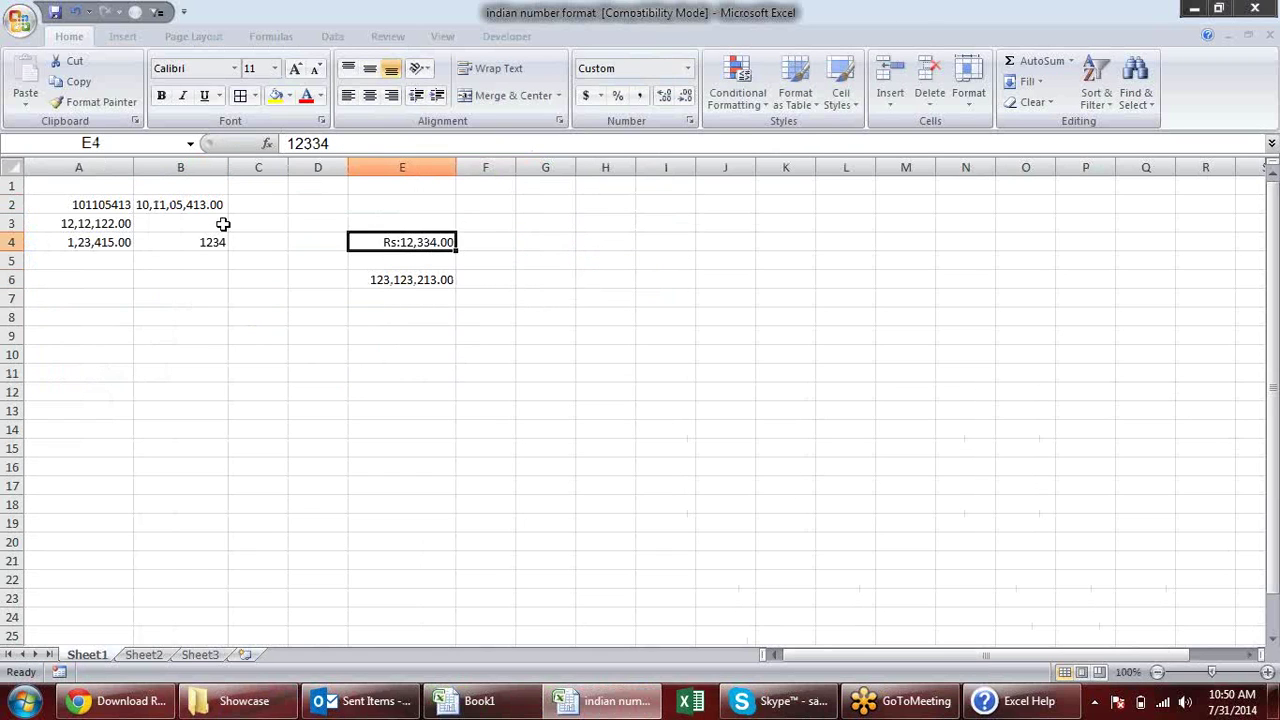
pyautogui.click(178, 204)
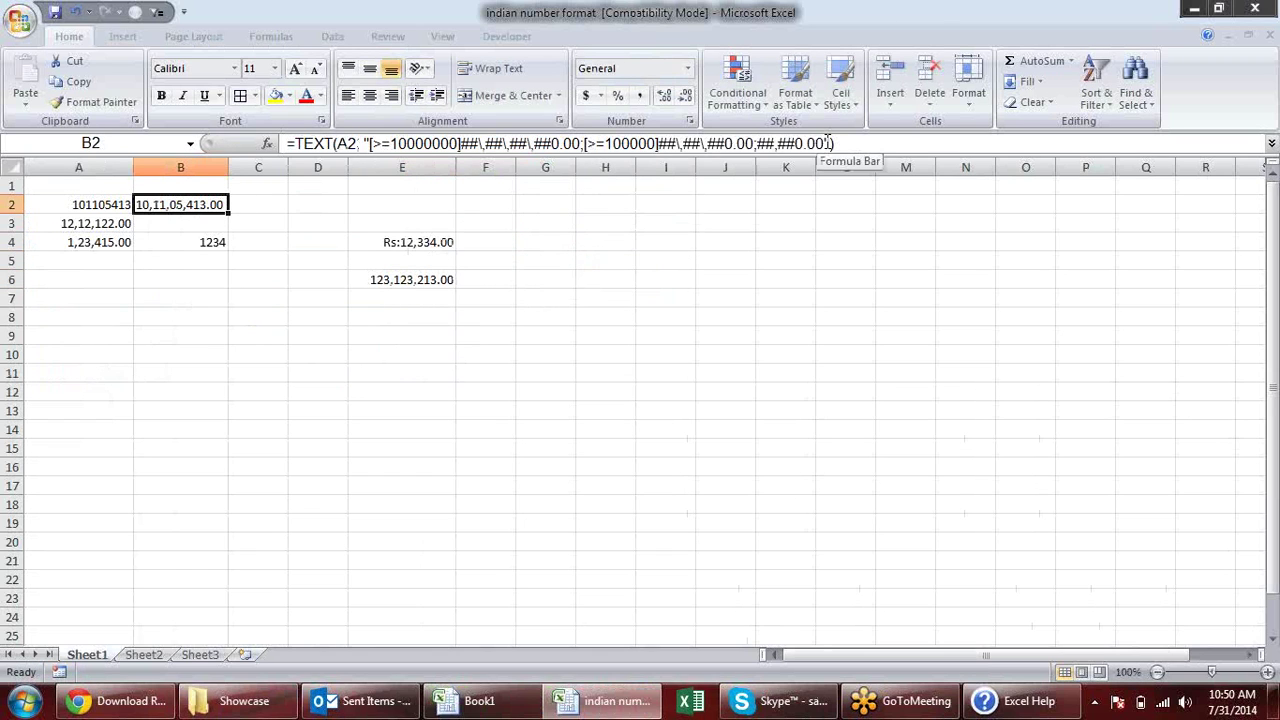
pyautogui.moveTo(826, 143); pyautogui.dragTo(372, 143)
pyautogui.hotkey('ctrl', 'c')
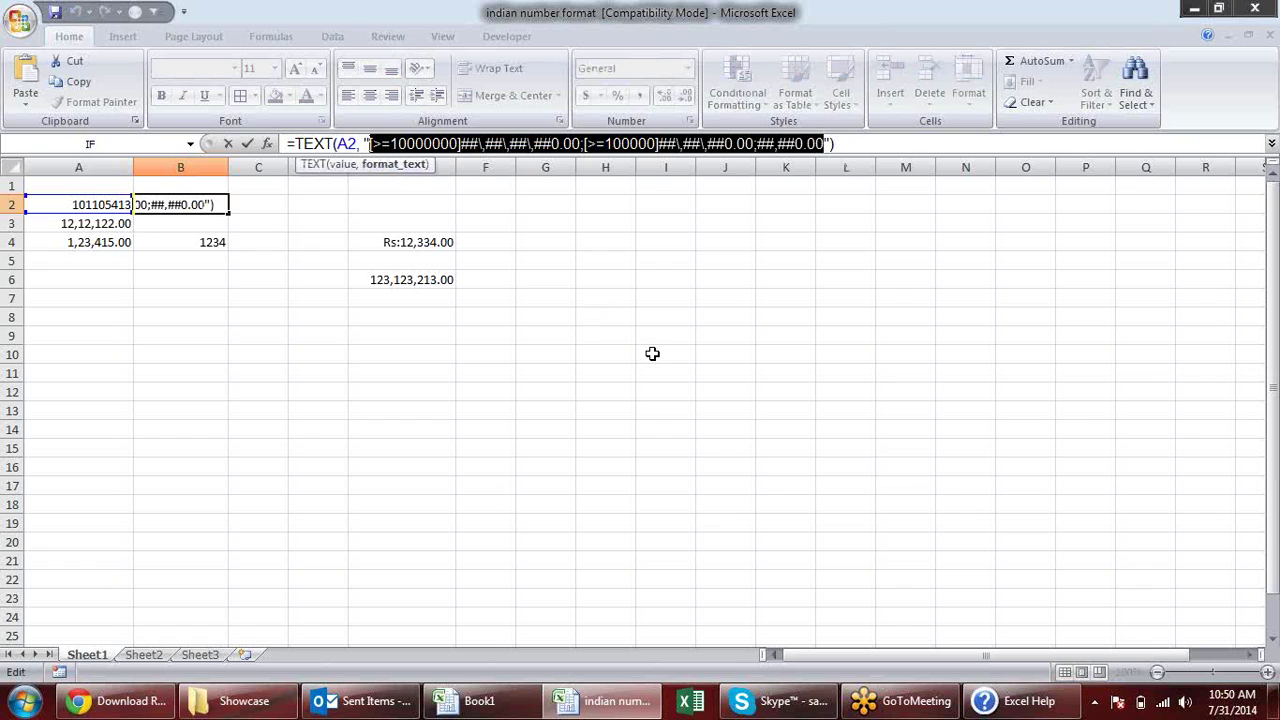
pyautogui.hotkey('ctrl', 'Return')
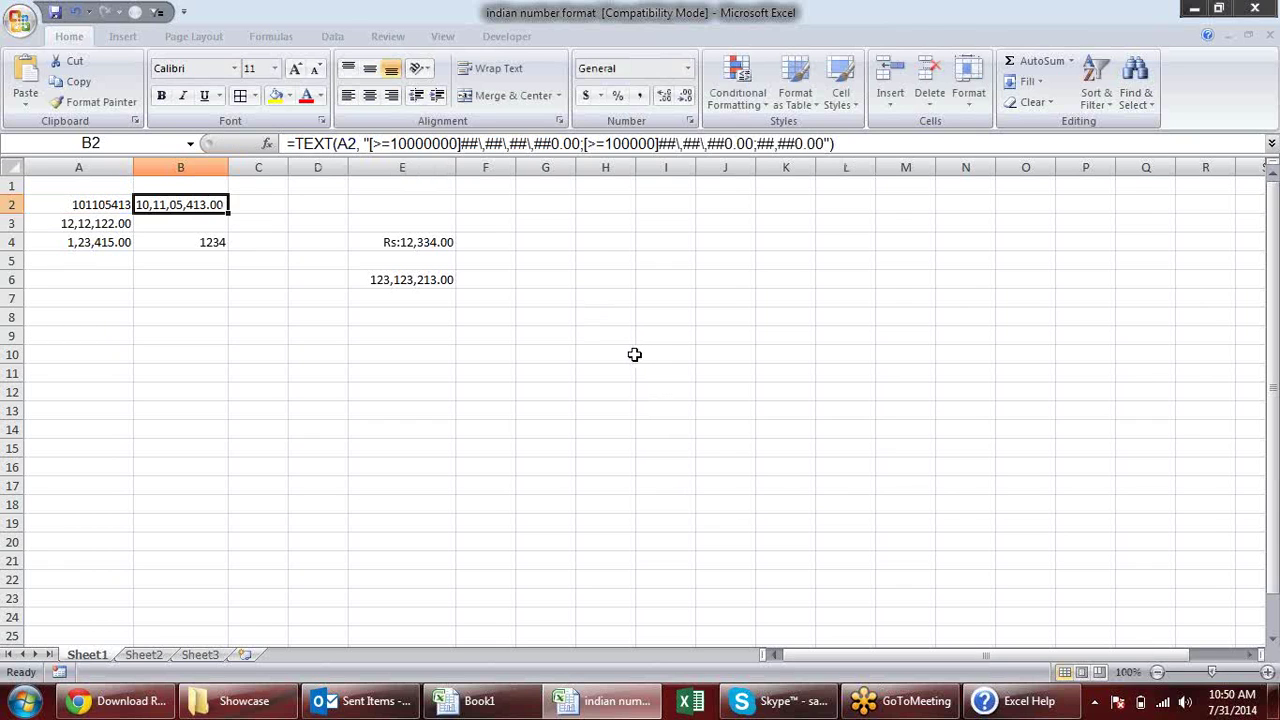
# Show Book1's Sheet2 with 1024573, narrowing column A and widening column B.
pyautogui.hotkey('ctrl', 'Tab')
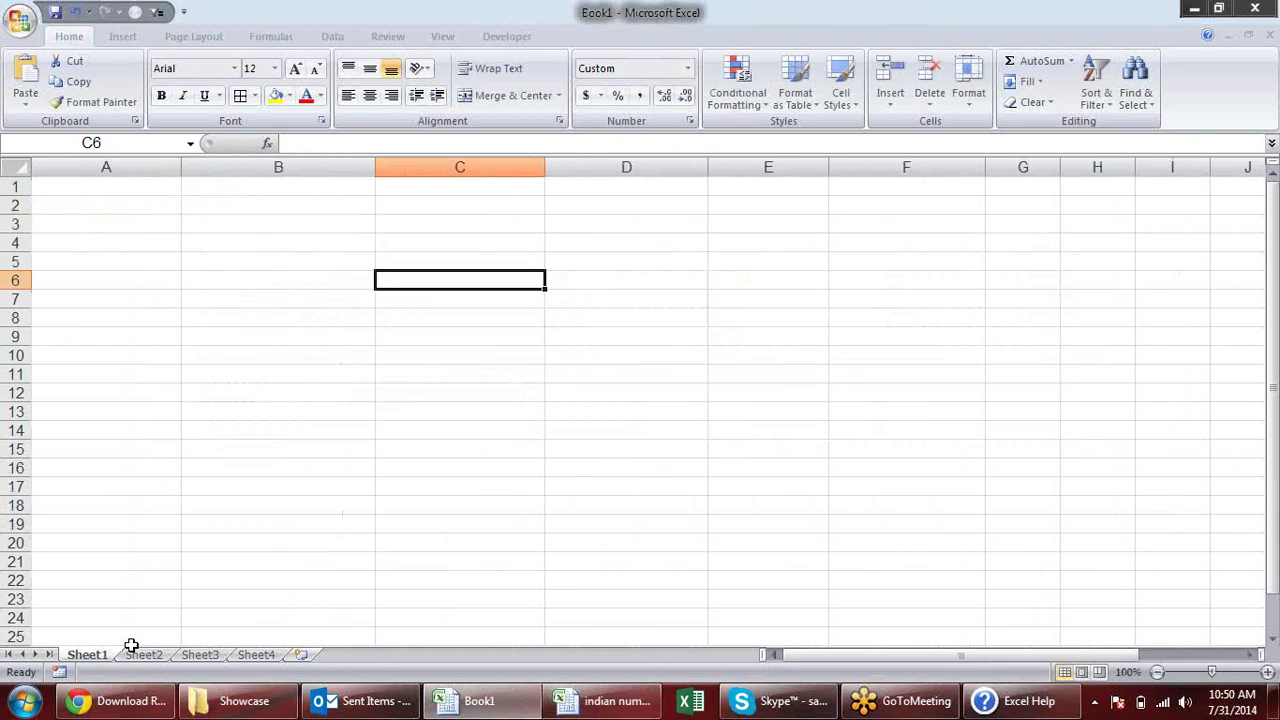
pyautogui.click(128, 640)
pyautogui.click(143, 654)
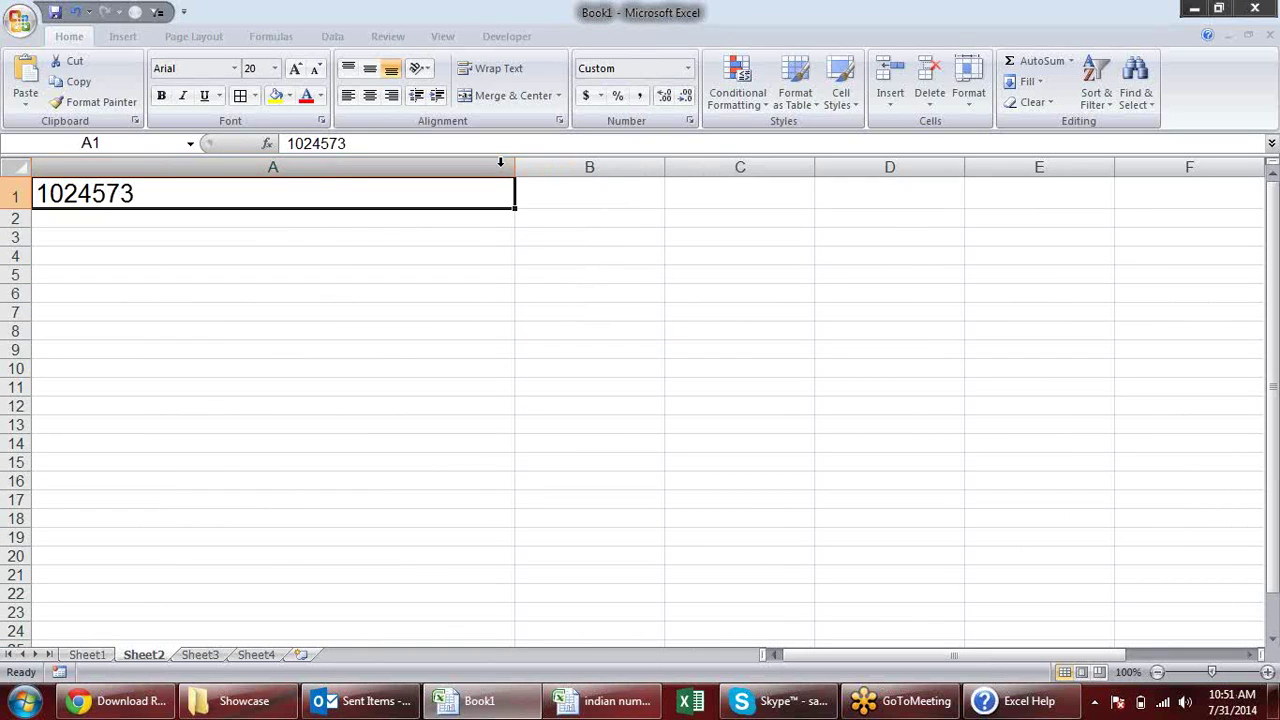
pyautogui.moveTo(515, 167); pyautogui.dragTo(217, 167)
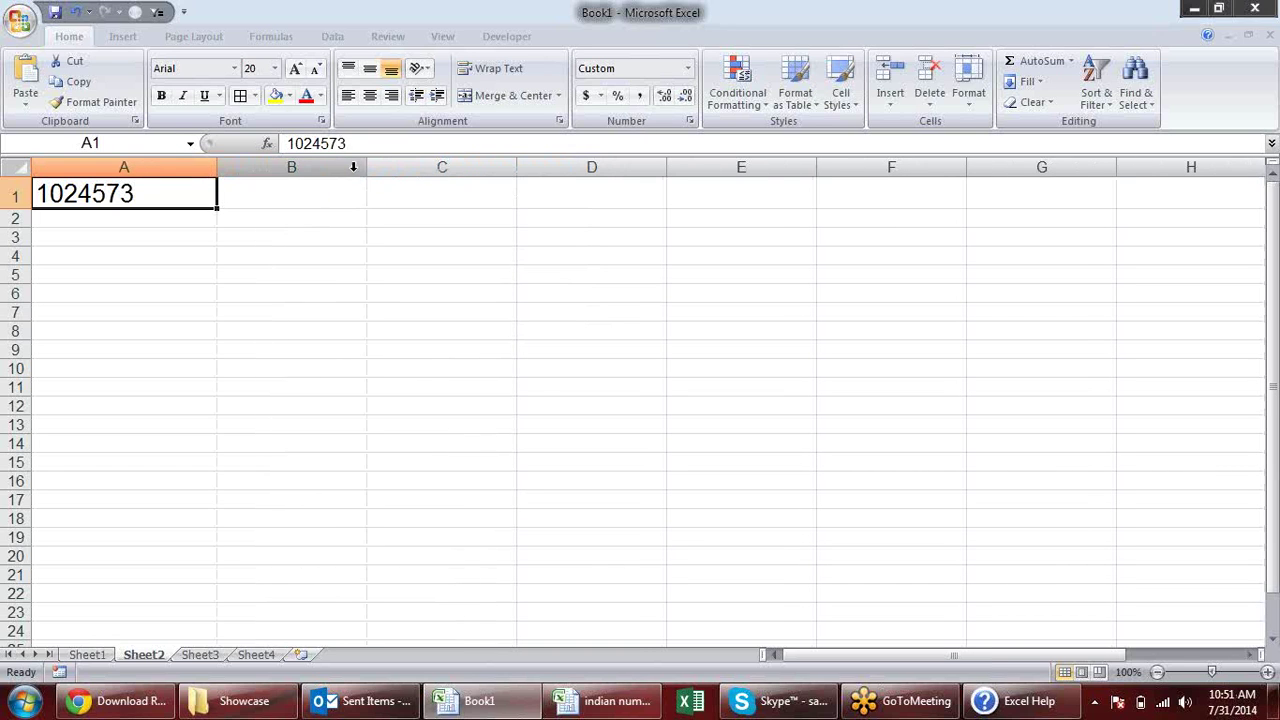
pyautogui.click(361, 164)
pyautogui.moveTo(367, 167); pyautogui.dragTo(422, 167)
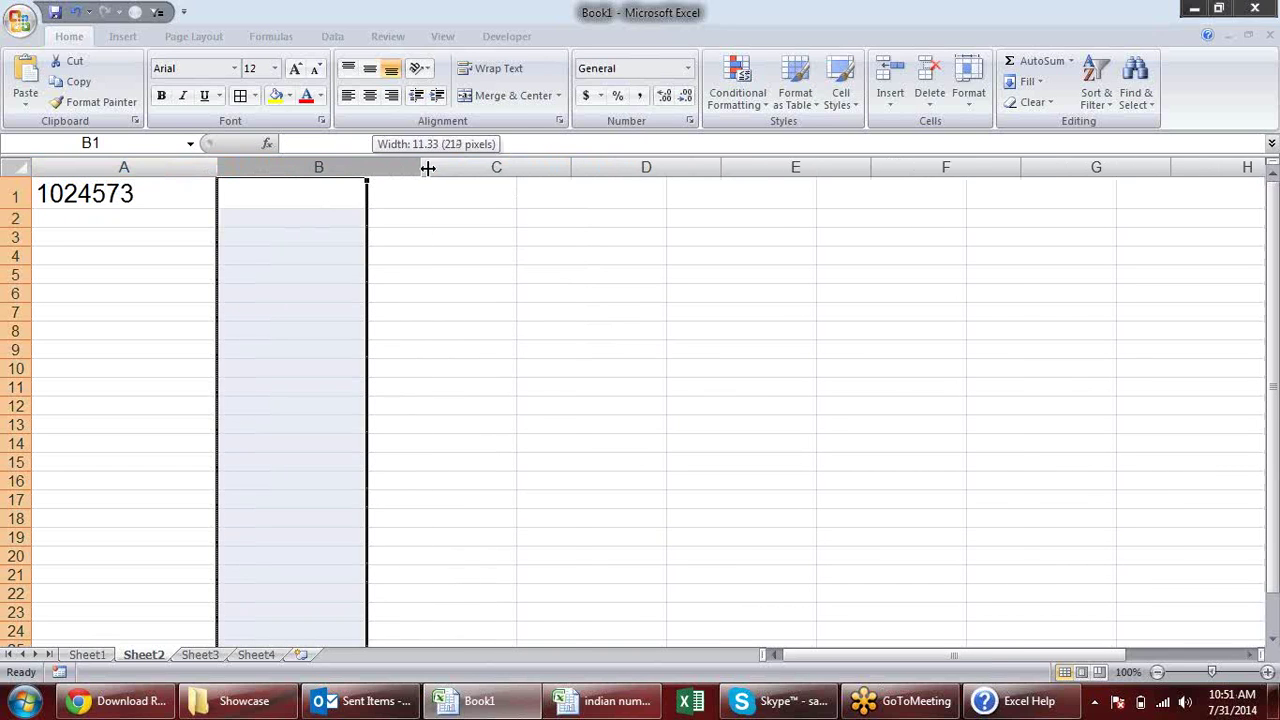
pyautogui.click(358, 195)
# Enter =TEXT(A1, pasted Indian-grouping format string) in B1.
pyautogui.write('=')
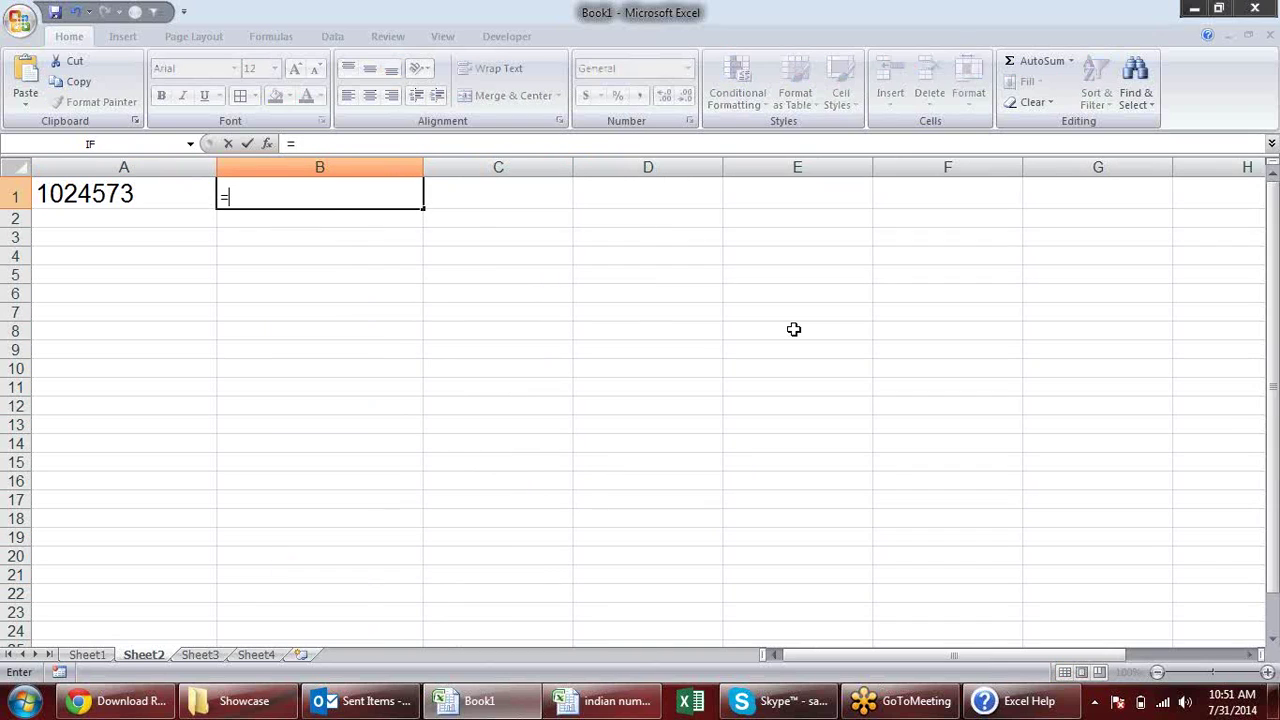
pyautogui.write('te')
pyautogui.press('Tab')
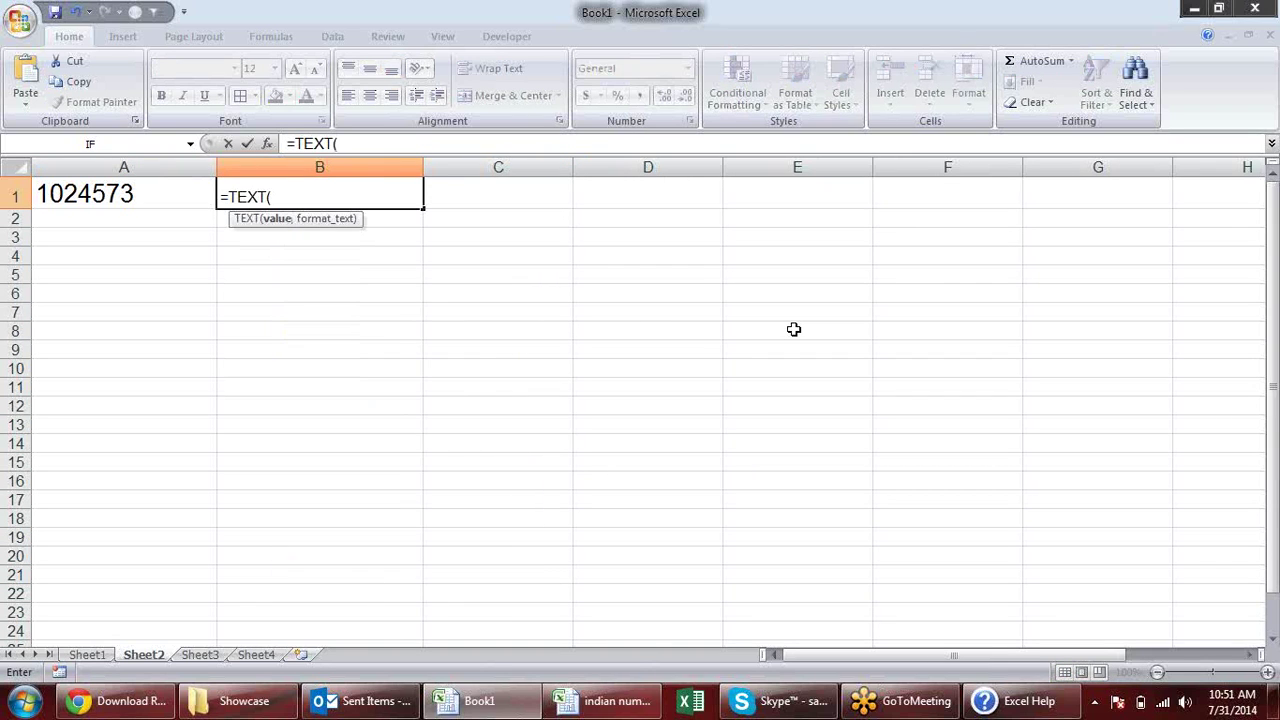
pyautogui.click(163, 192)
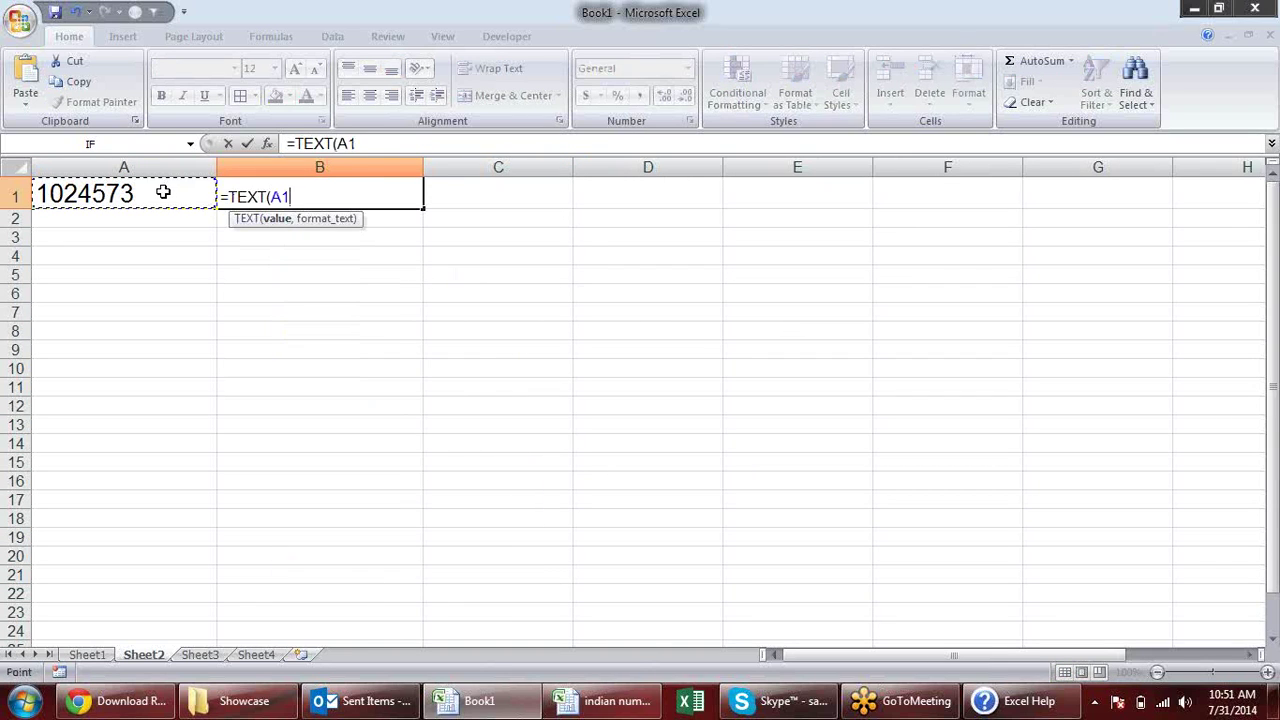
pyautogui.write(',')
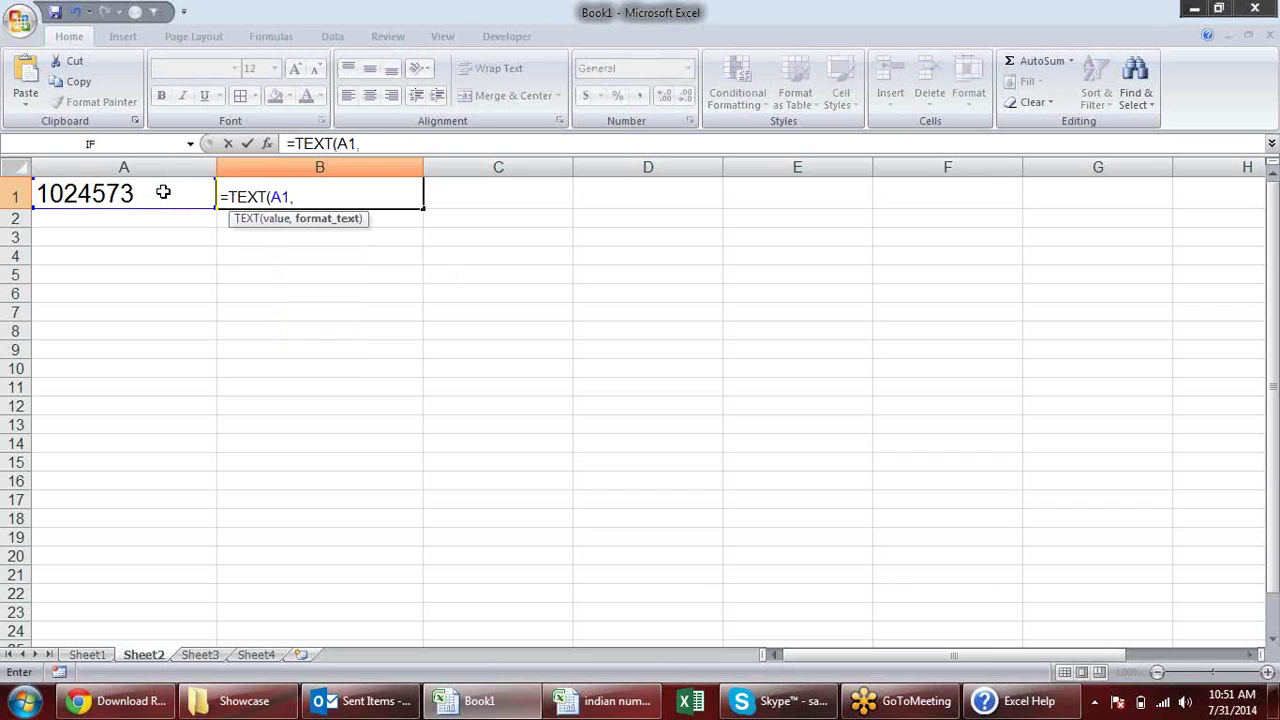
pyautogui.hotkey('ctrl', 'v')
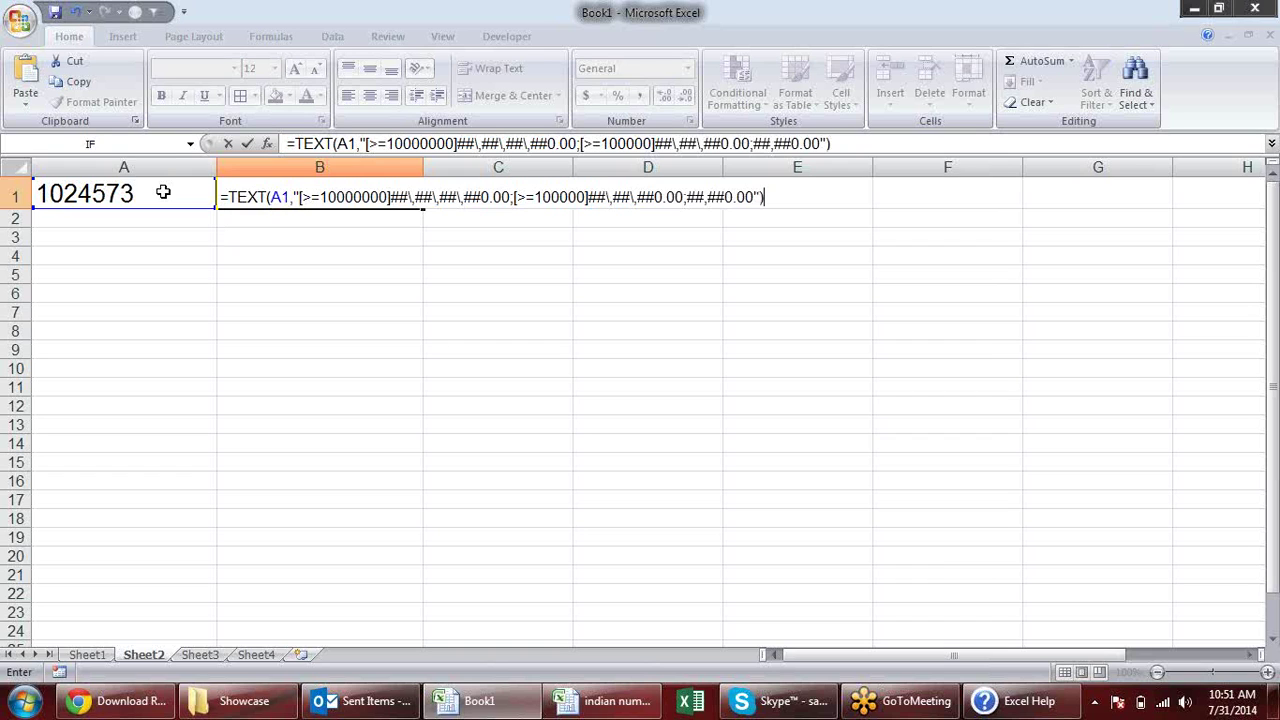
pyautogui.press('Return')
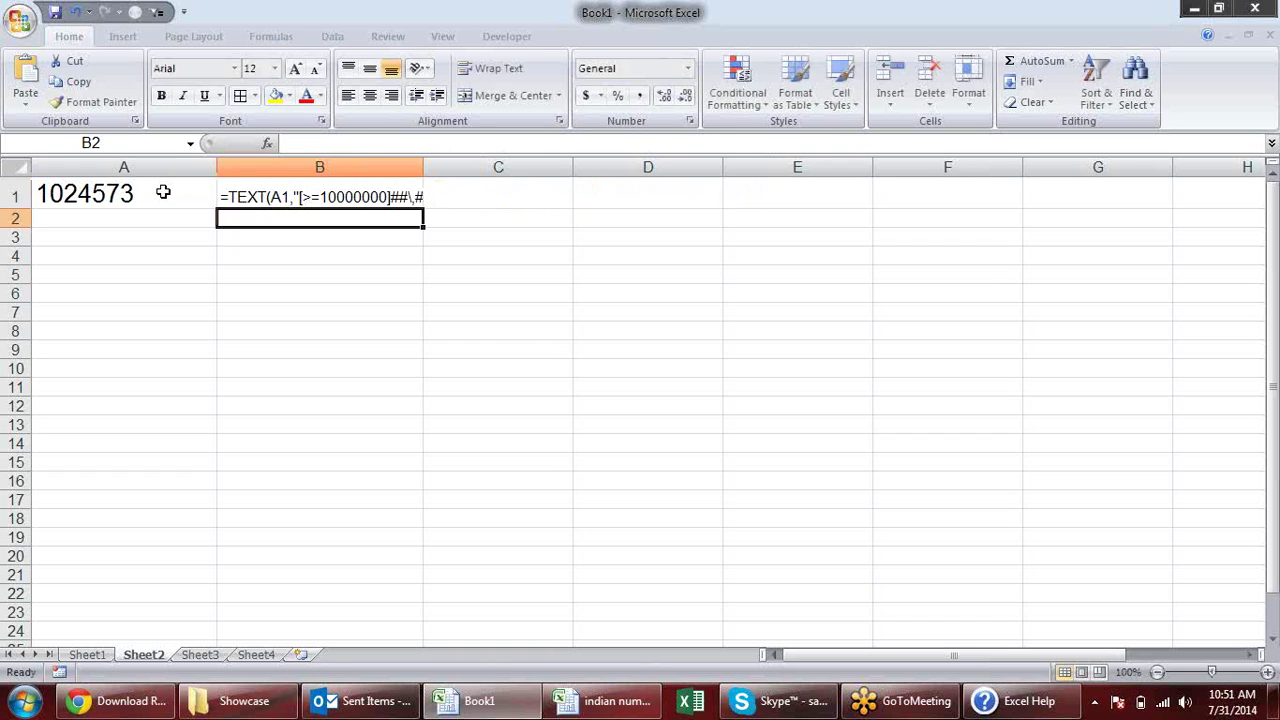
# Widen column B and review B1's TEXT formula arguments without changing them.
pyautogui.click(283, 195)
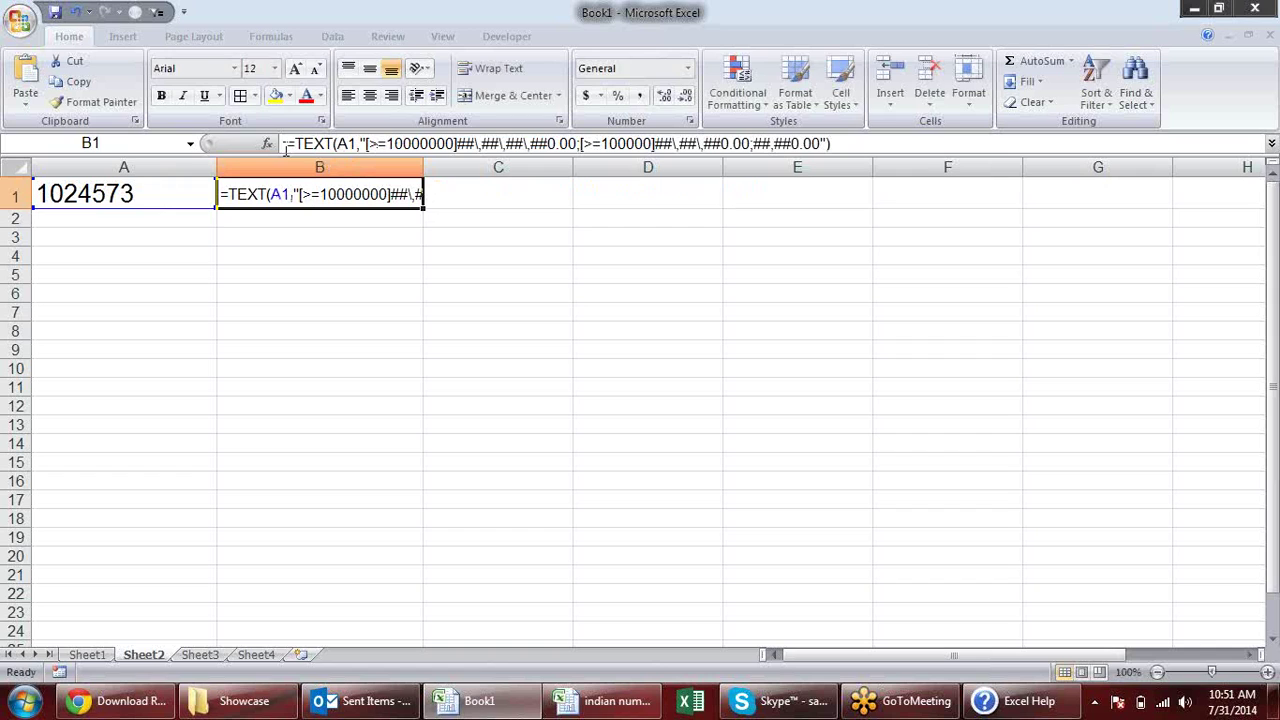
pyautogui.click(688, 70)
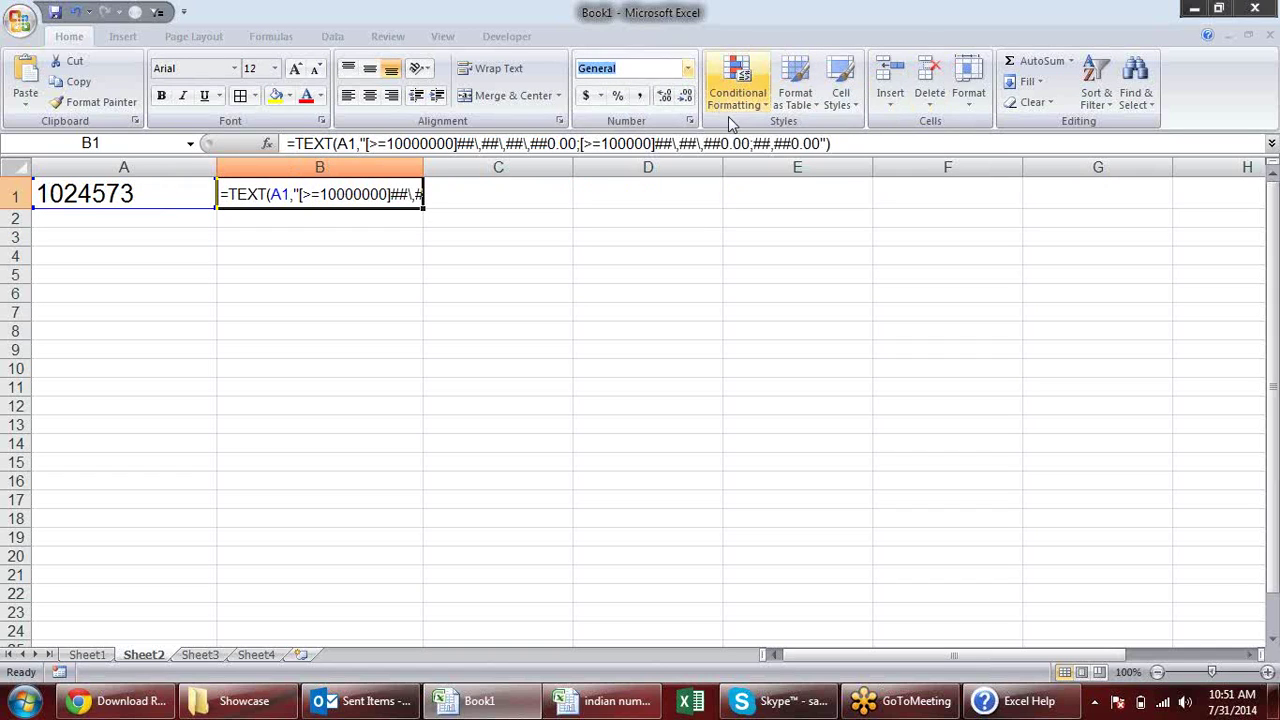
pyautogui.press('Escape')
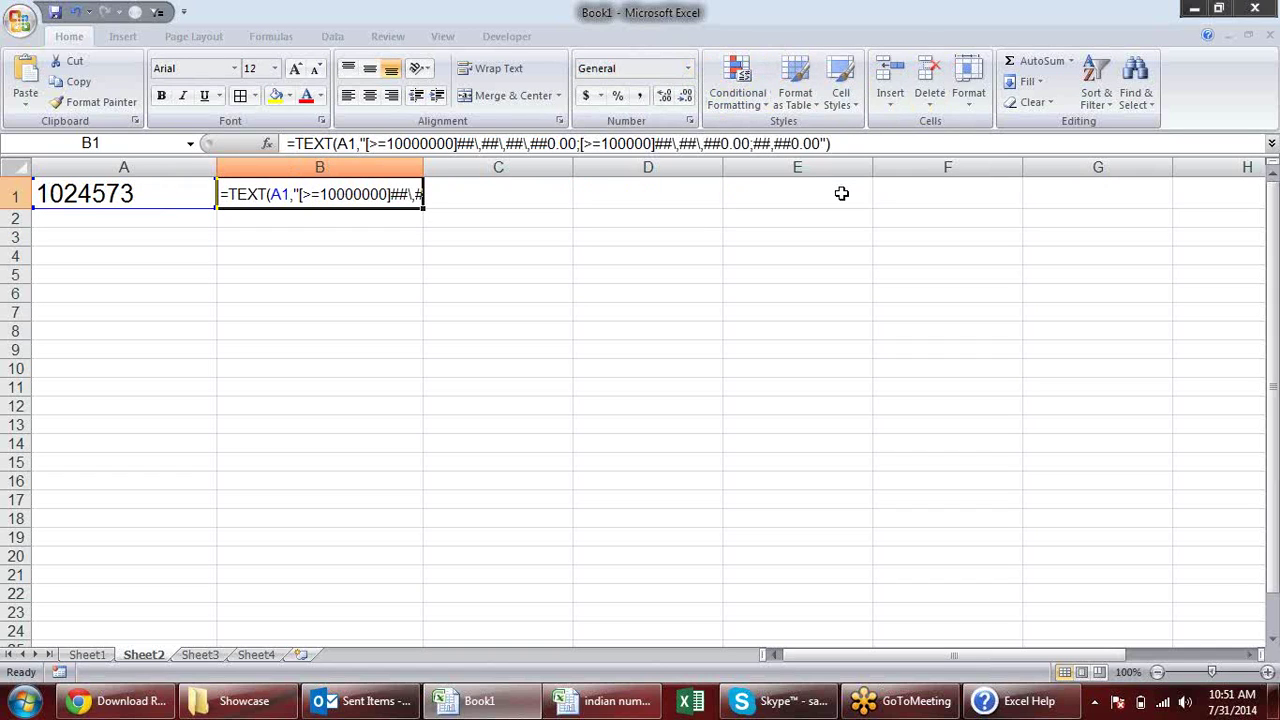
pyautogui.doubleClick(322, 198)
pyautogui.press('Return')
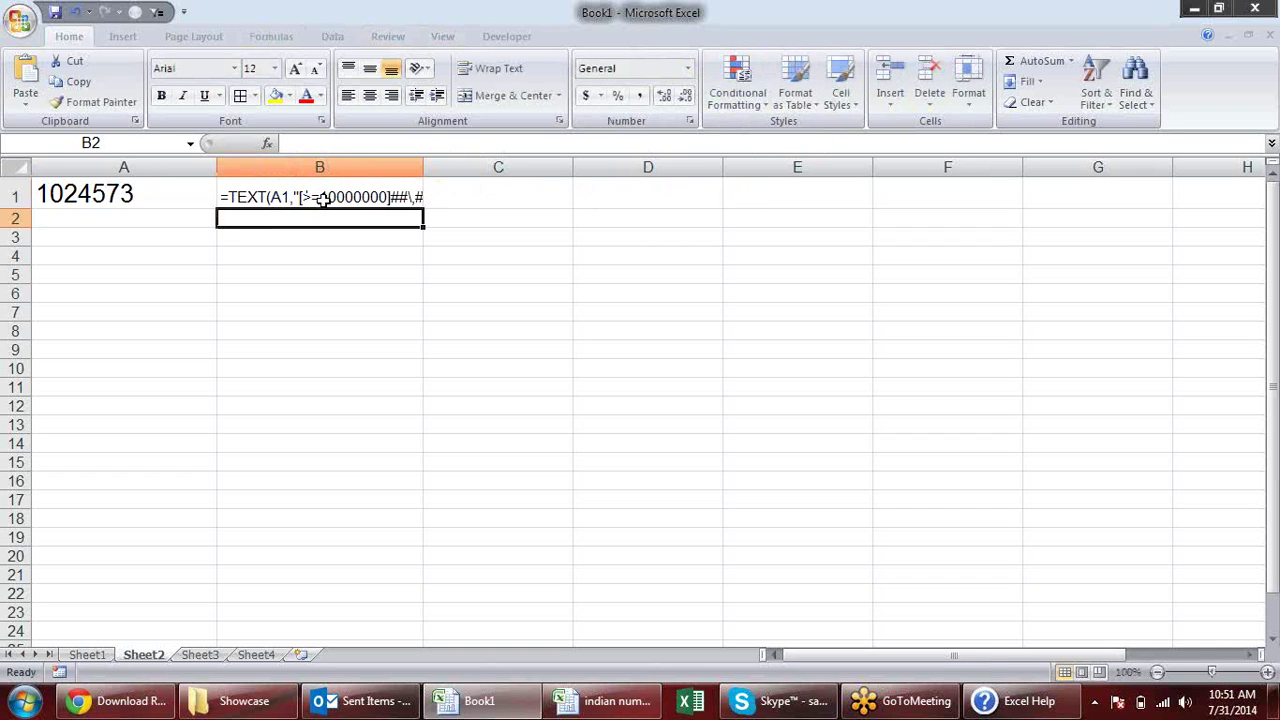
pyautogui.moveTo(424, 165); pyautogui.dragTo(618, 165)
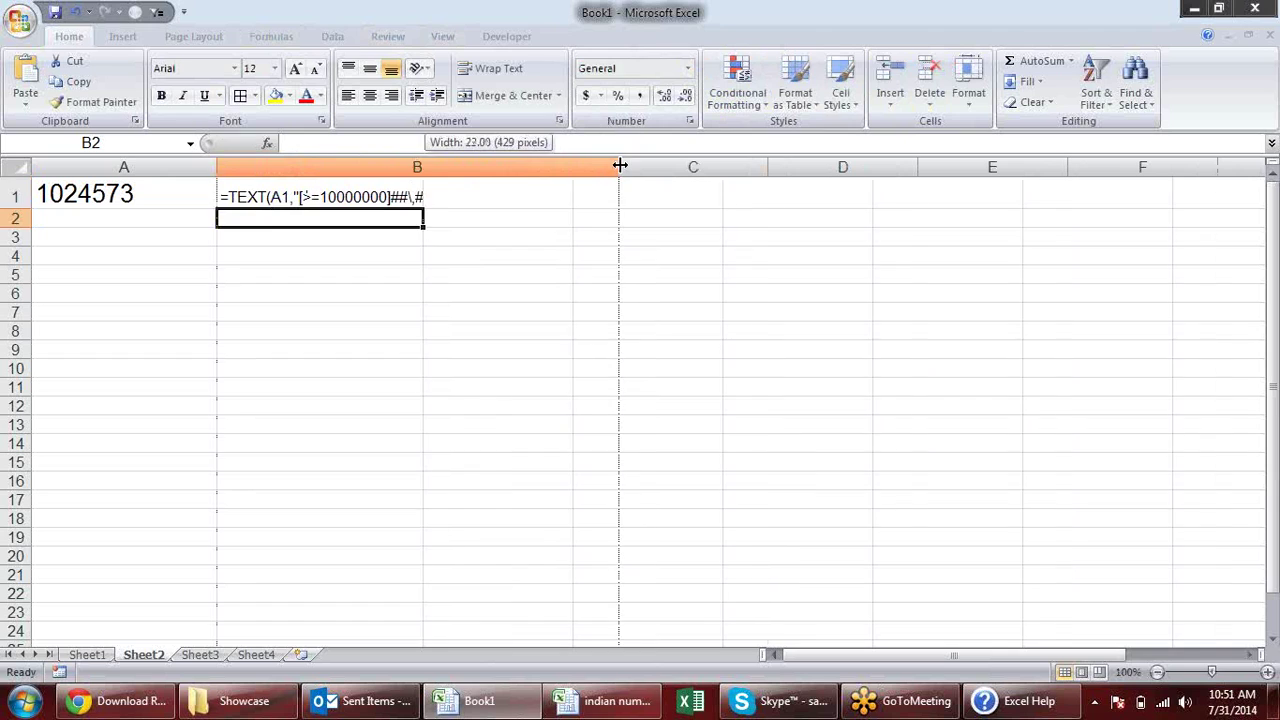
pyautogui.doubleClick(520, 198)
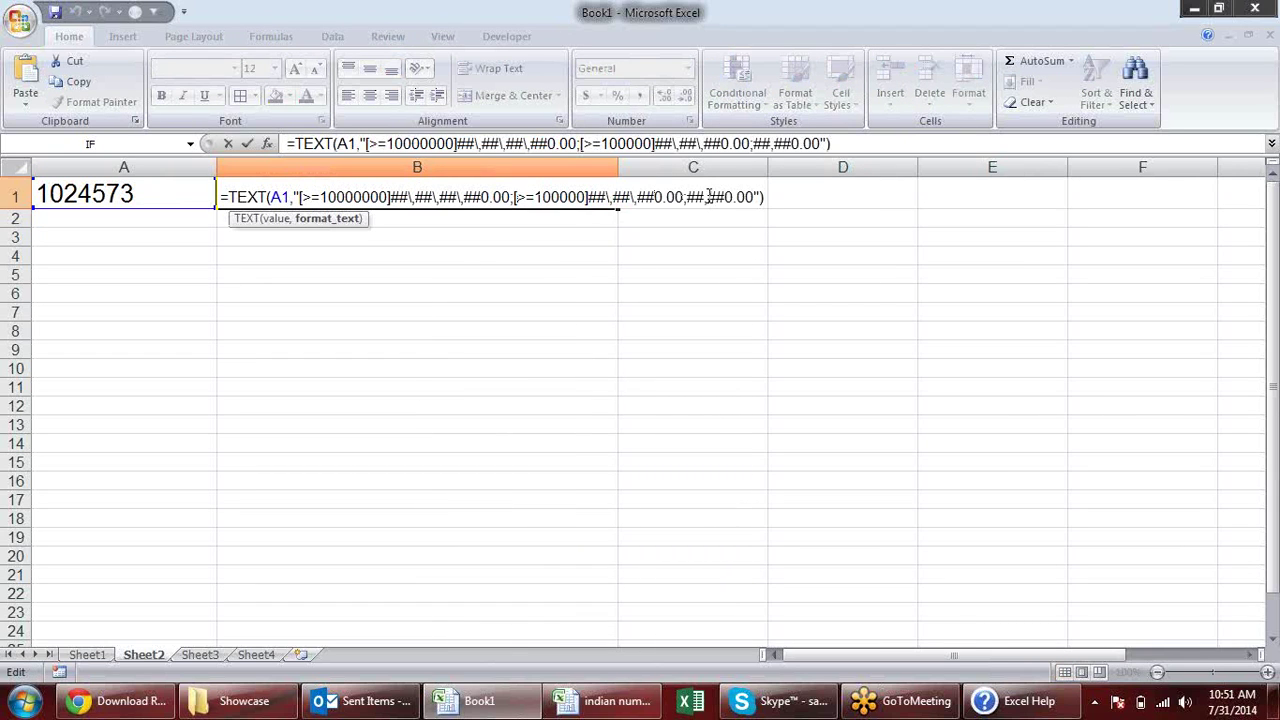
pyautogui.click(281, 197)
pyautogui.click(690, 197)
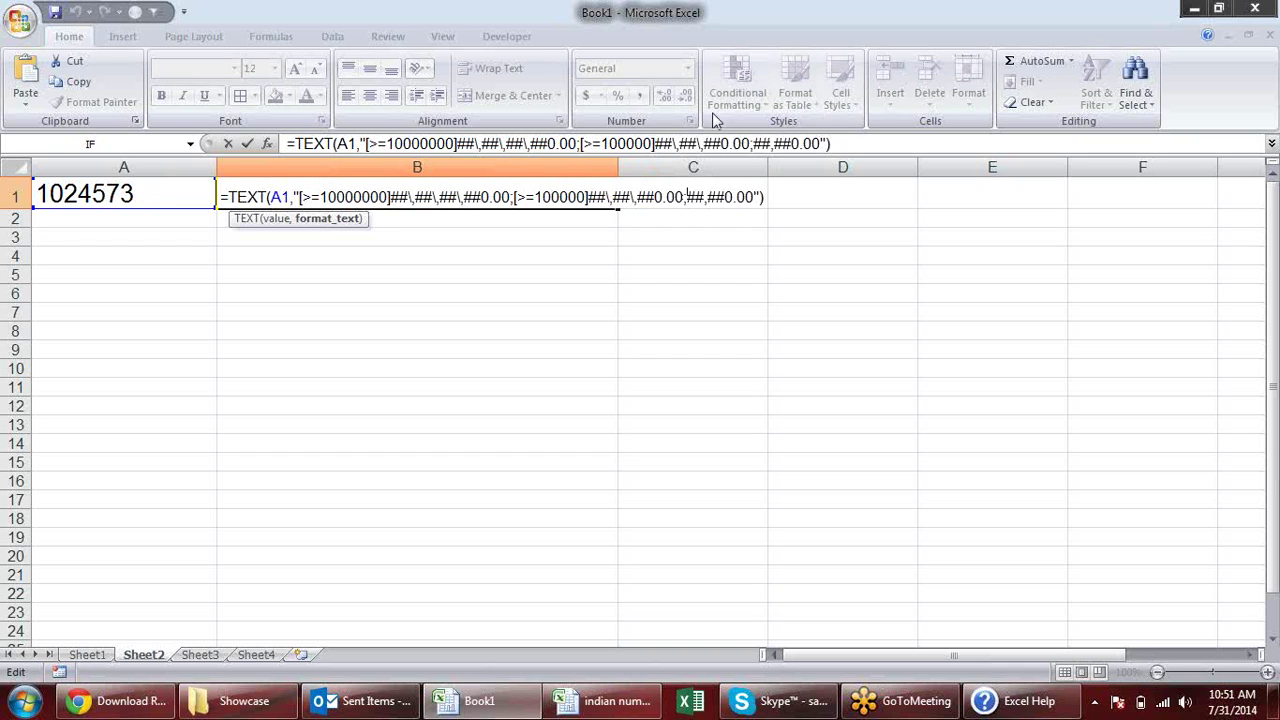
pyautogui.click(247, 143)
# Switch from formulas to results with Ctrl+` and widen column A to show 1024573.
pyautogui.click(332, 36)
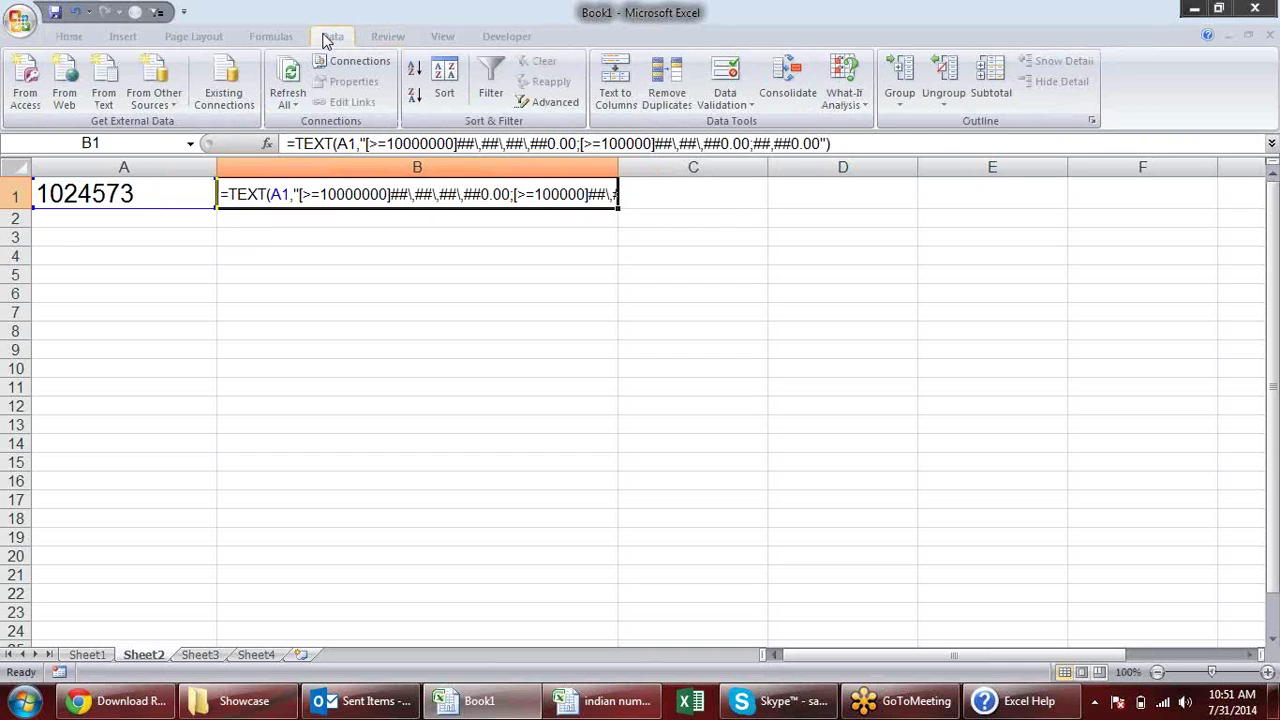
pyautogui.click(258, 225)
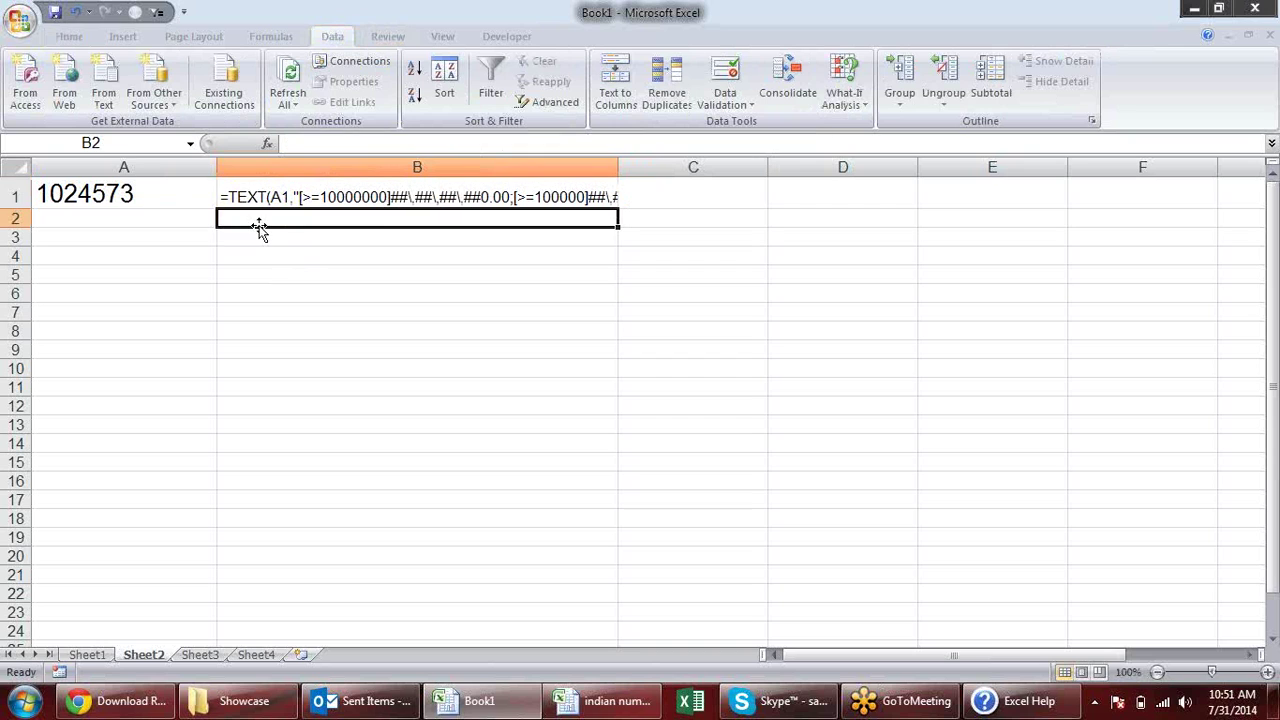
pyautogui.hotkey('ctrl', '`')
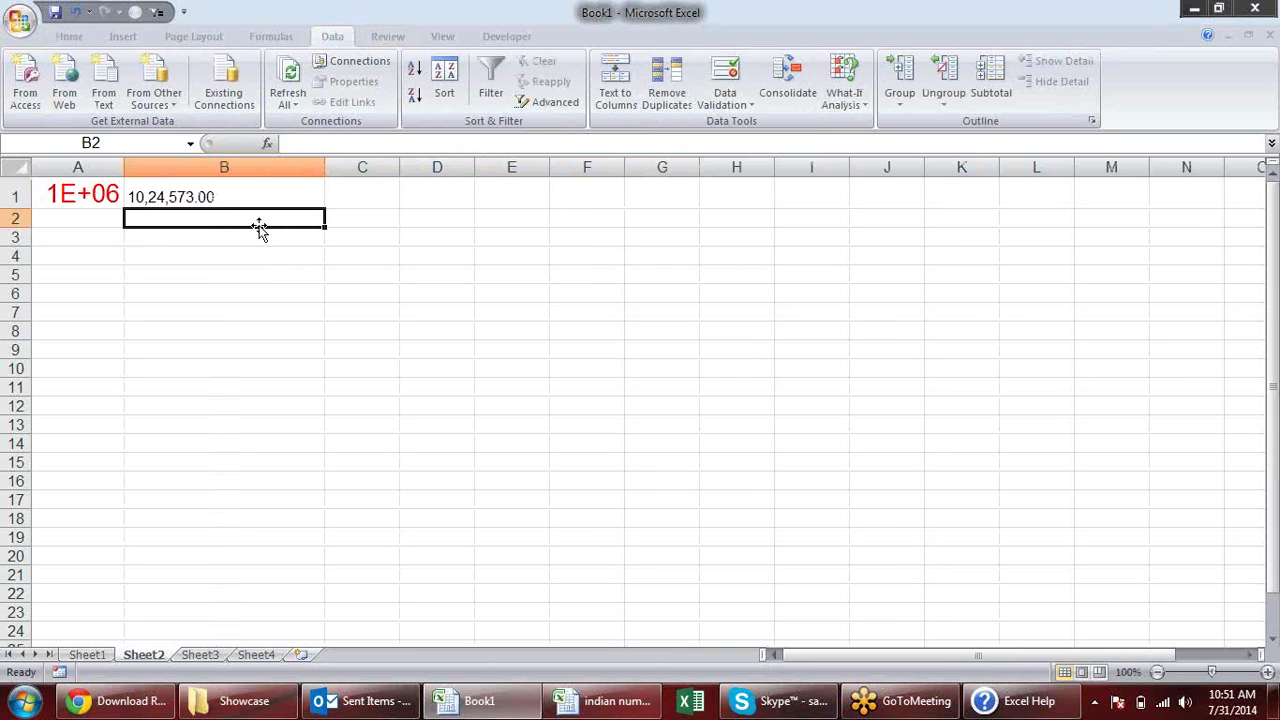
pyautogui.moveTo(124, 167); pyautogui.dragTo(239, 175)
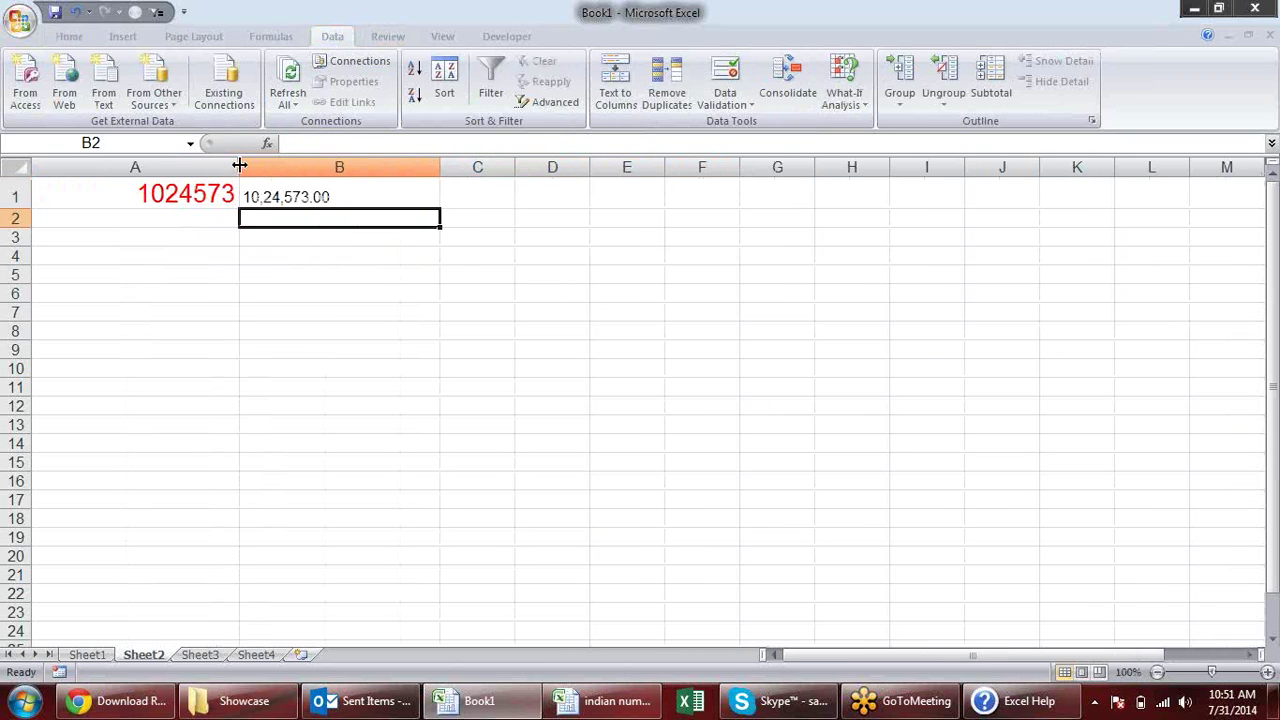
pyautogui.click(552, 240)
pyautogui.click(310, 198)
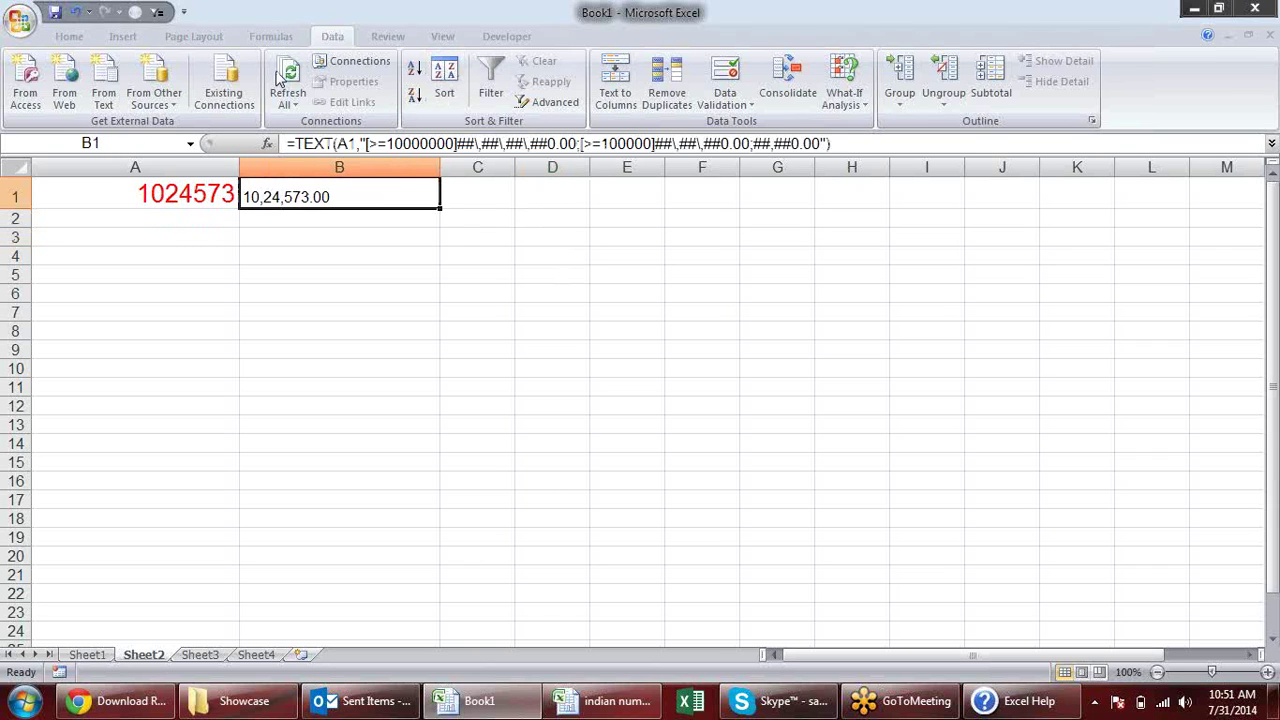
# Increase B1's 10,24,573.00 result to font size 20.
pyautogui.click(82, 34)
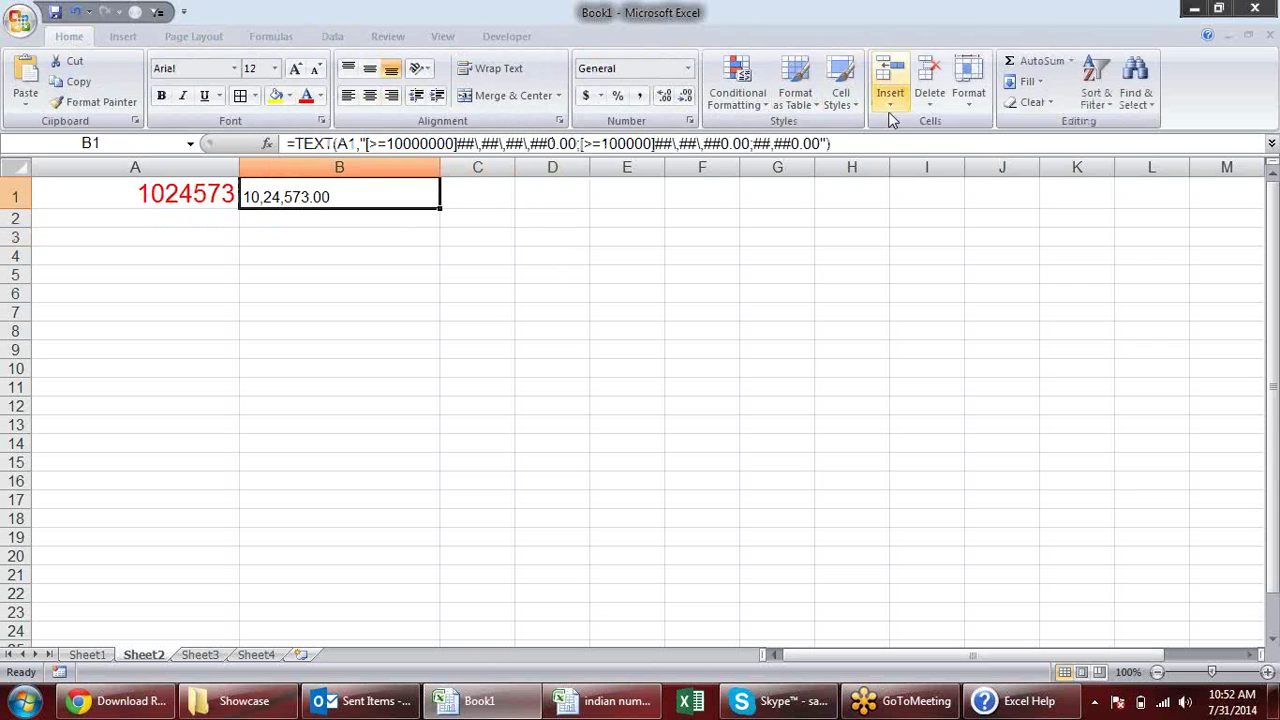
pyautogui.click(296, 70)
pyautogui.click(296, 70)
pyautogui.click(296, 70)
pyautogui.click(296, 70)
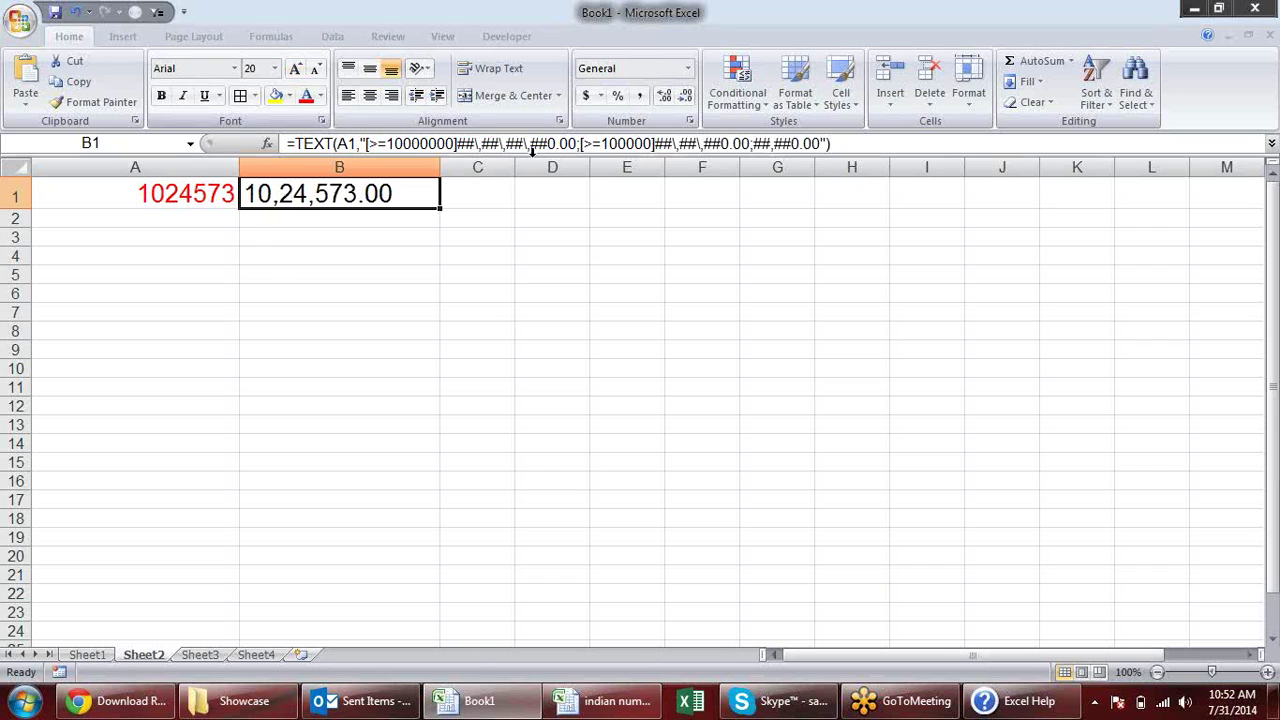
# Paste the format string into B4 and enlarge its font.
pyautogui.click(358, 256)
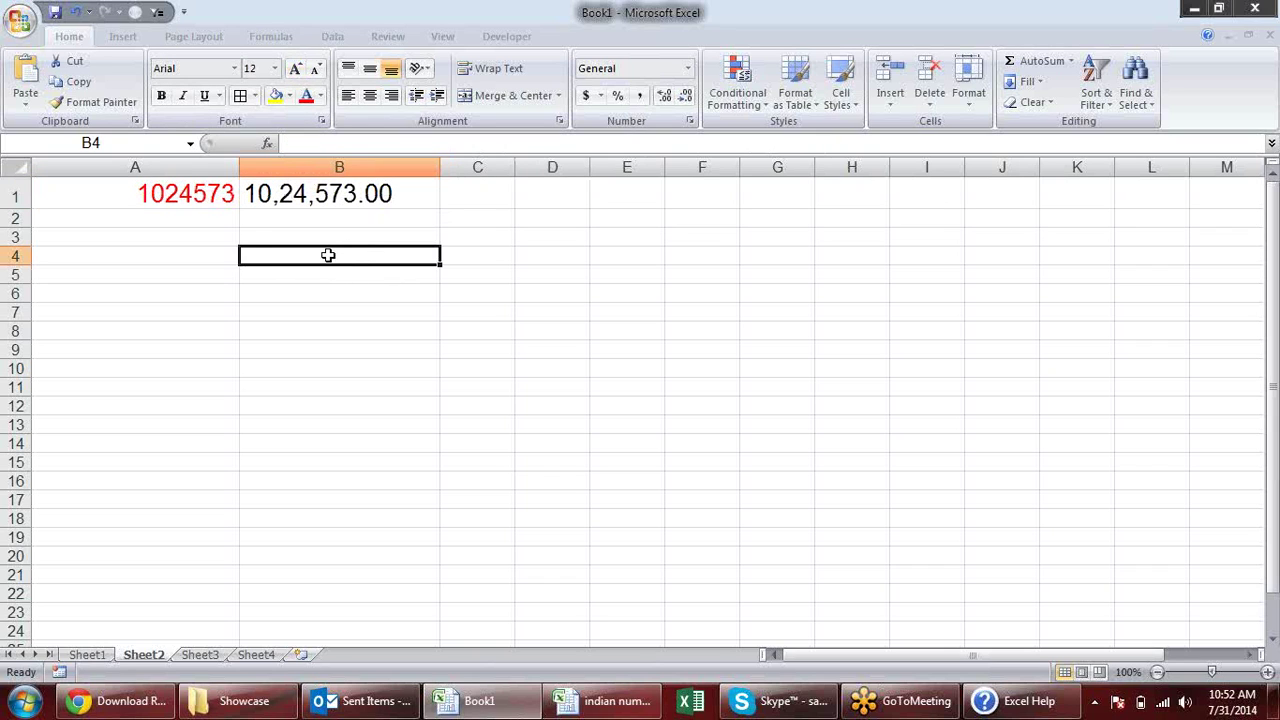
pyautogui.doubleClick(329, 256)
pyautogui.write('[>=10000000]##\\,##\\,##\\,##0.00;[>=100000]##\\,##\\,##0.00;##,##0.00')
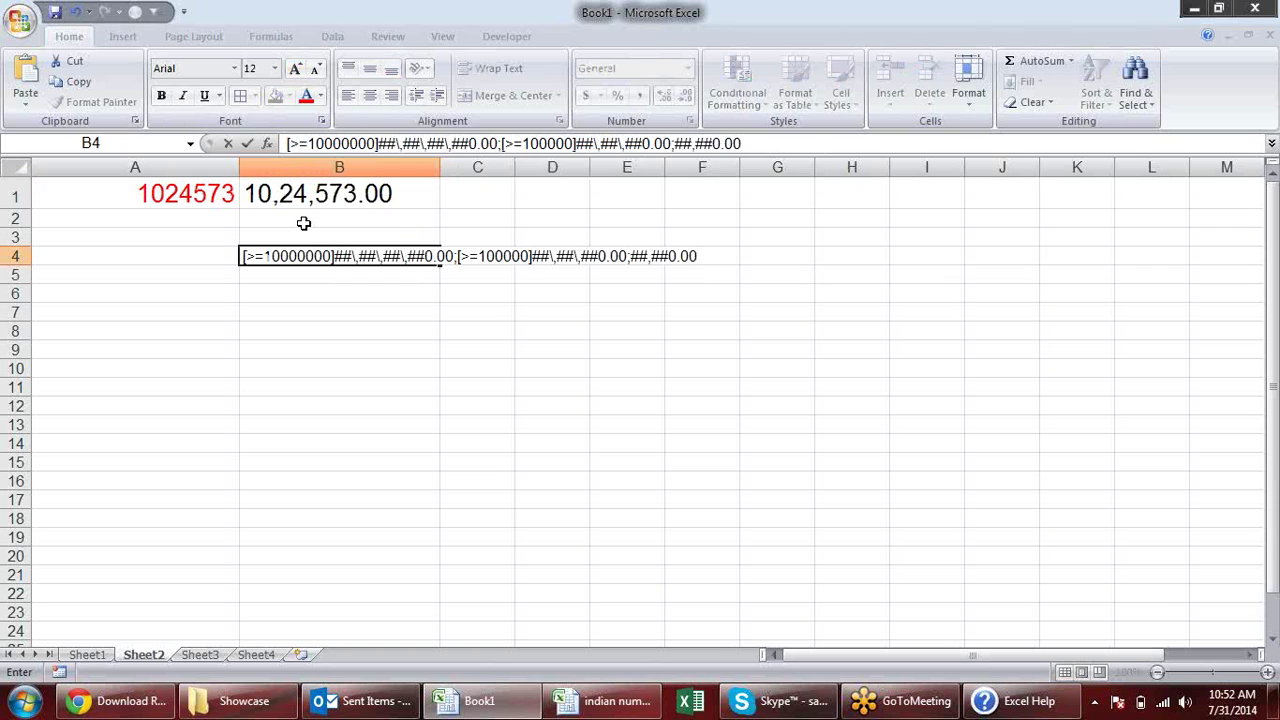
pyautogui.click(310, 365)
pyautogui.click(272, 255)
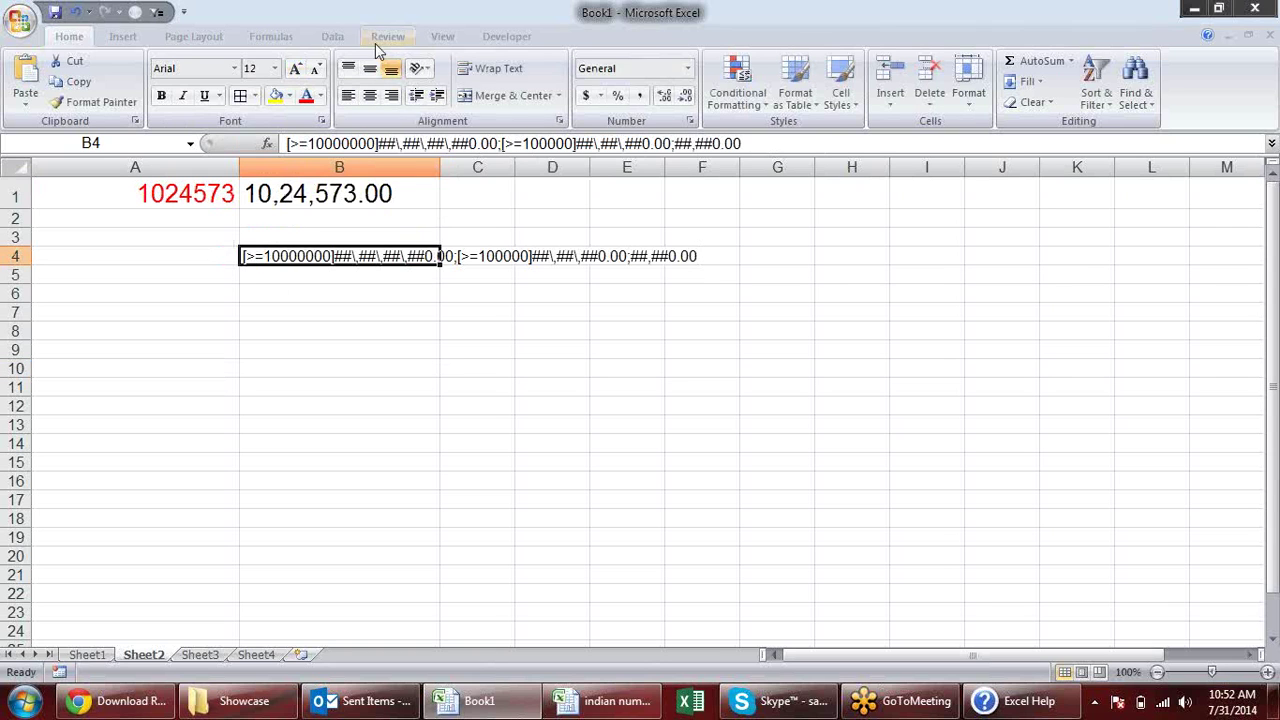
pyautogui.click(296, 70)
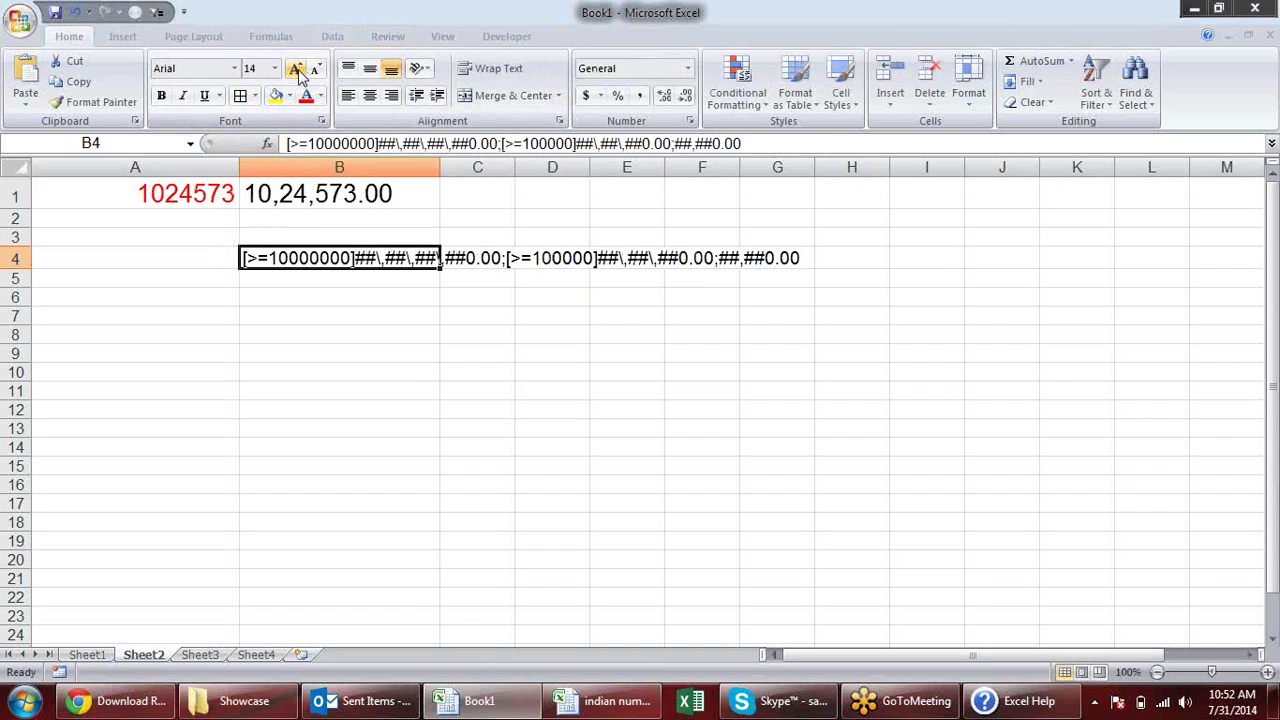
pyautogui.click(296, 70)
pyautogui.click(296, 70)
pyautogui.click(296, 70)
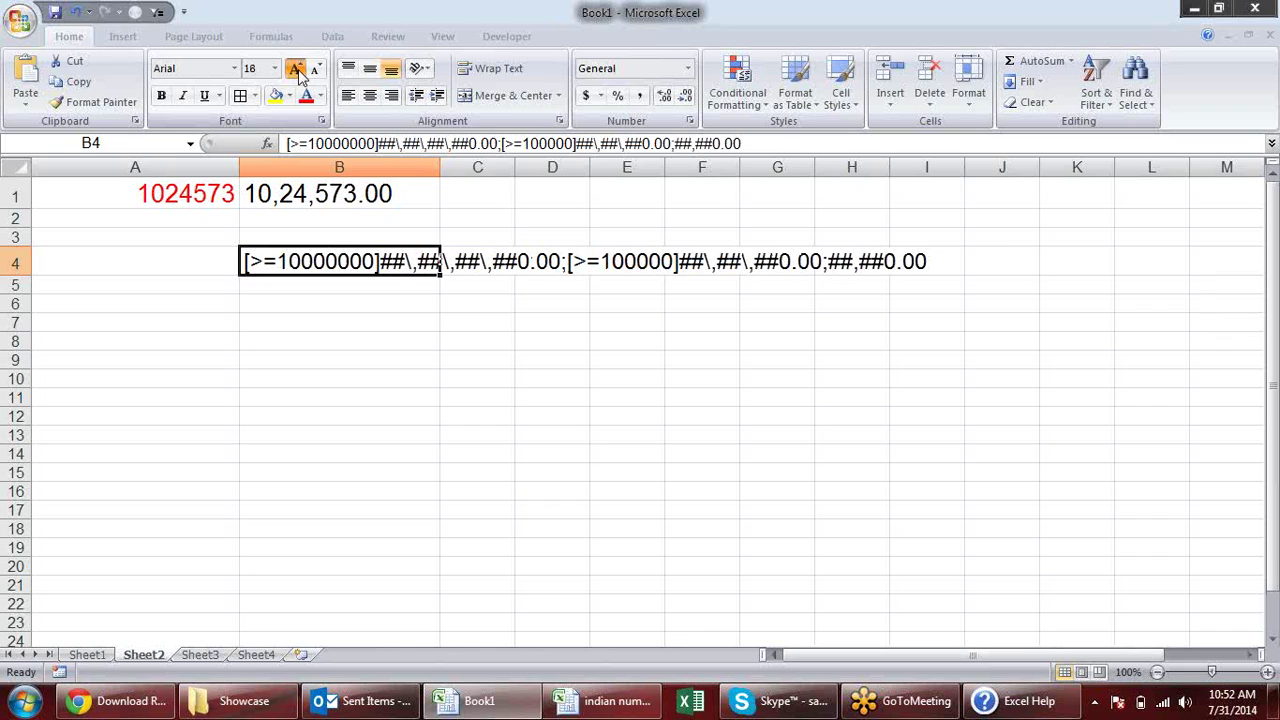
pyautogui.click(645, 350)
# Review B4's format string, highlighting its first section, without changing it.
pyautogui.click(398, 356)
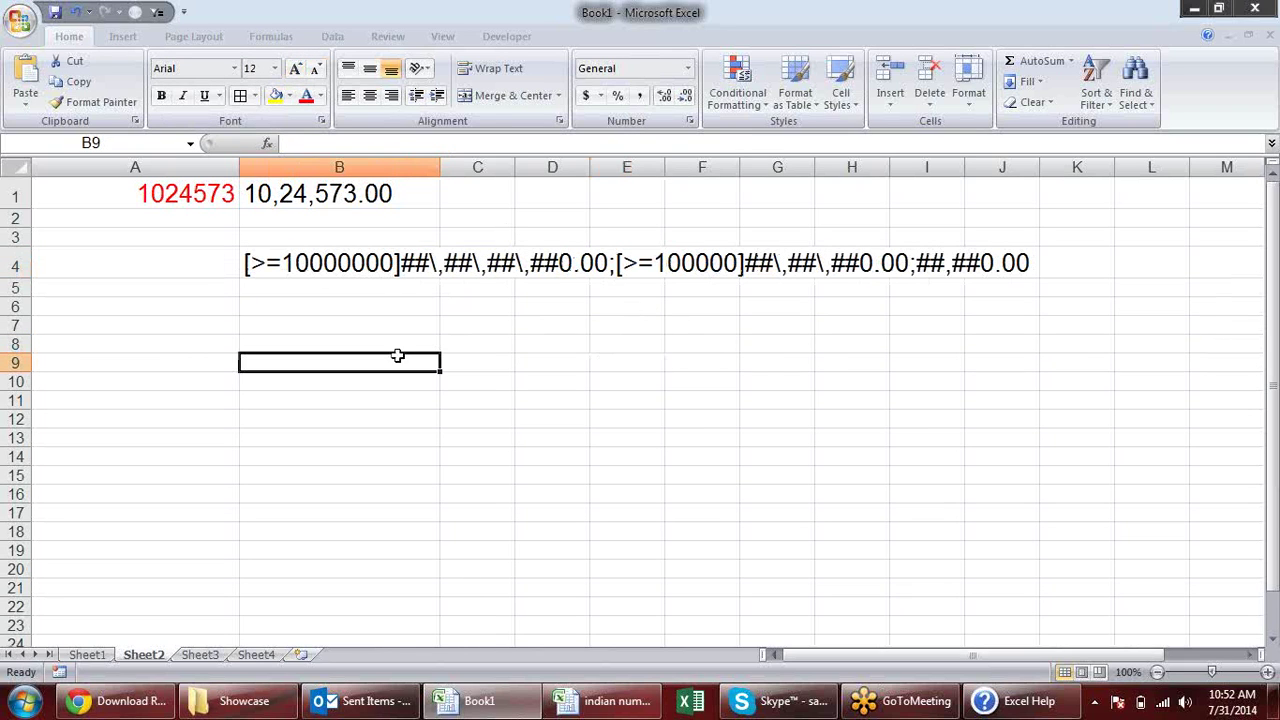
pyautogui.click(346, 263)
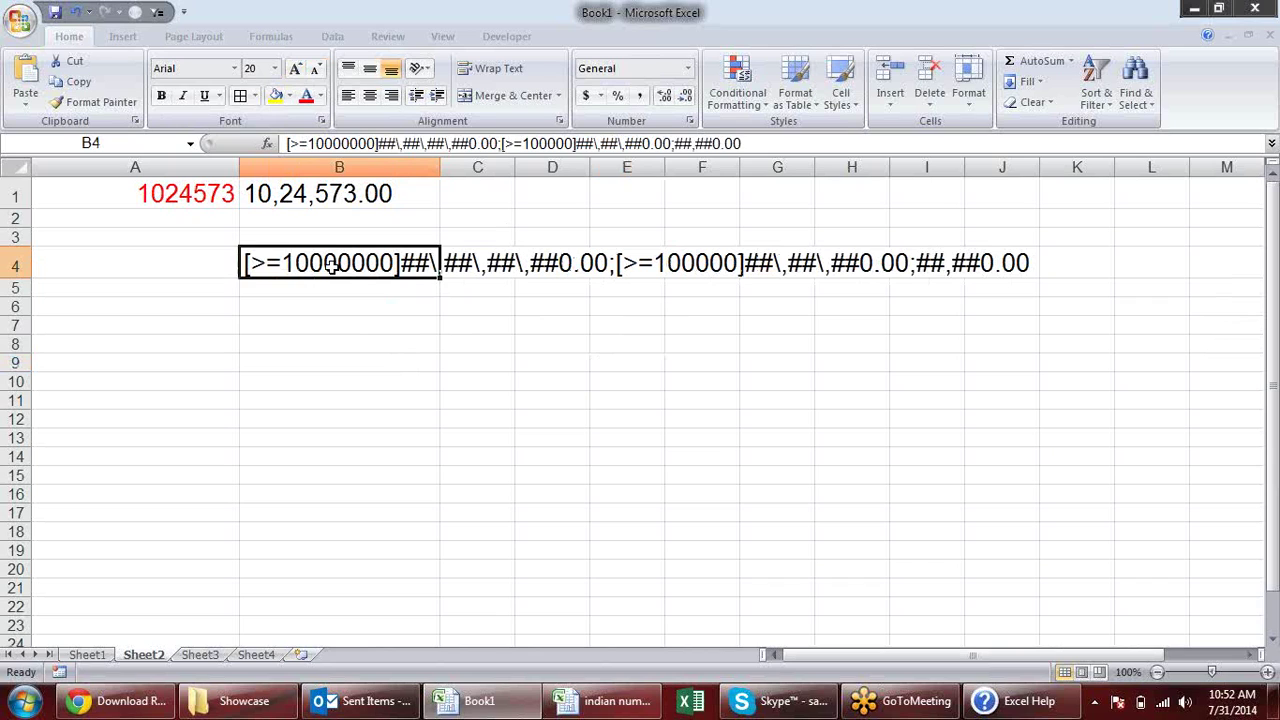
pyautogui.click(348, 345)
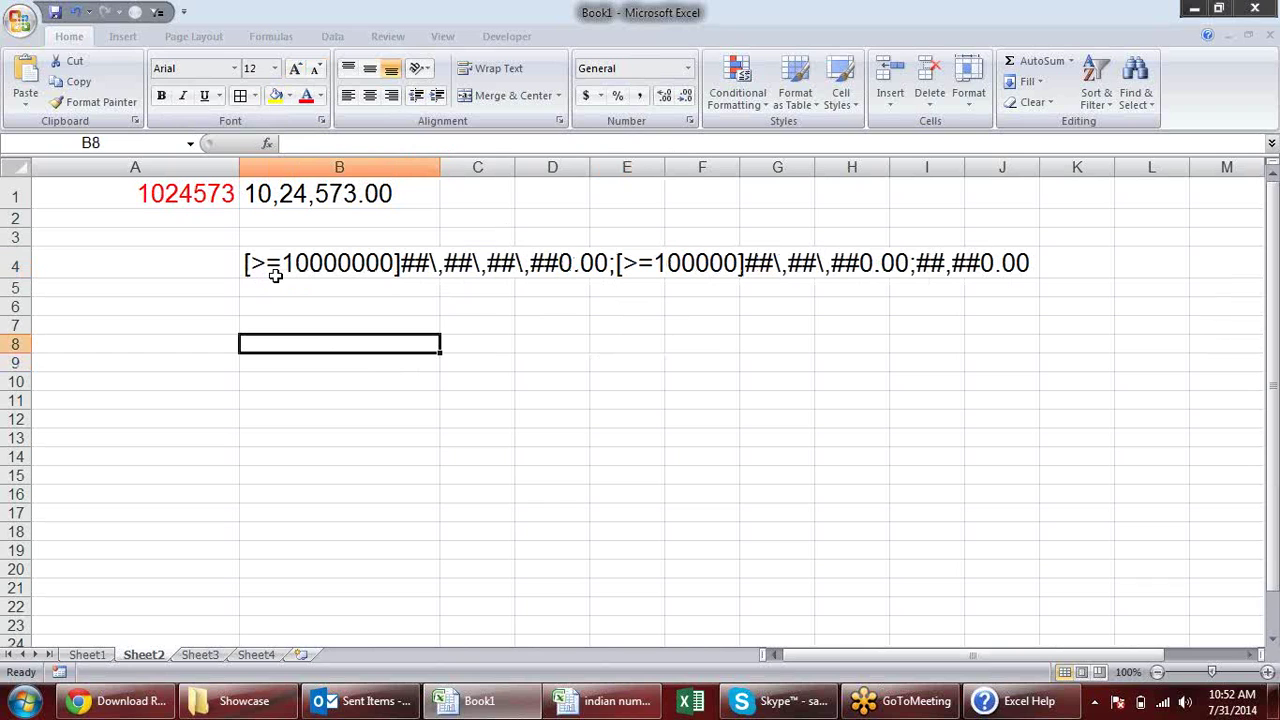
pyautogui.doubleClick(405, 263)
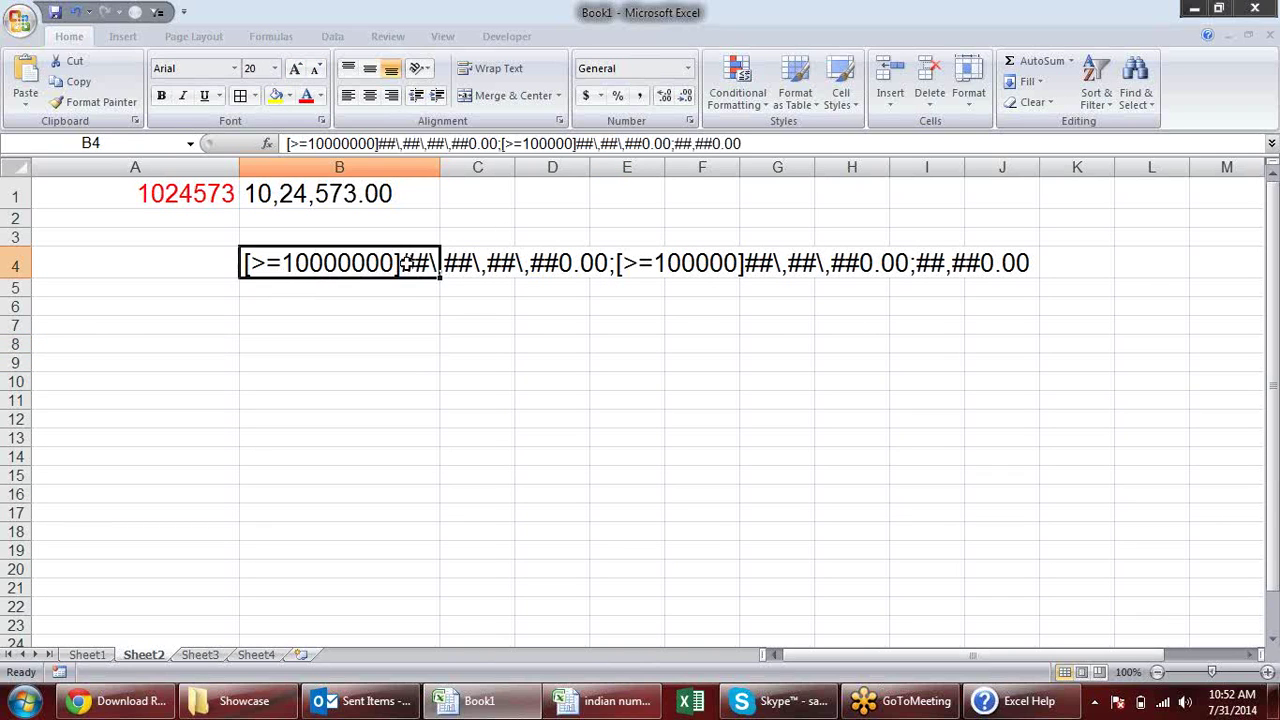
pyautogui.moveTo(400, 263); pyautogui.dragTo(607, 263)
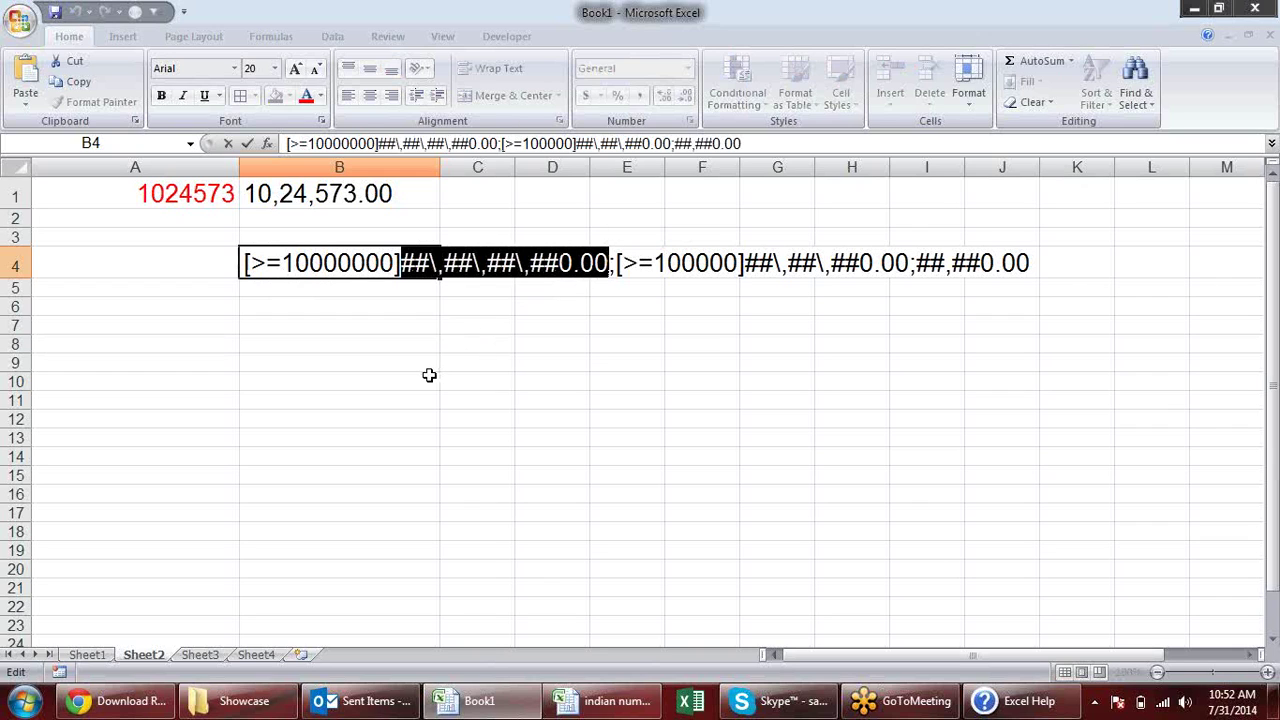
pyautogui.press('Return')
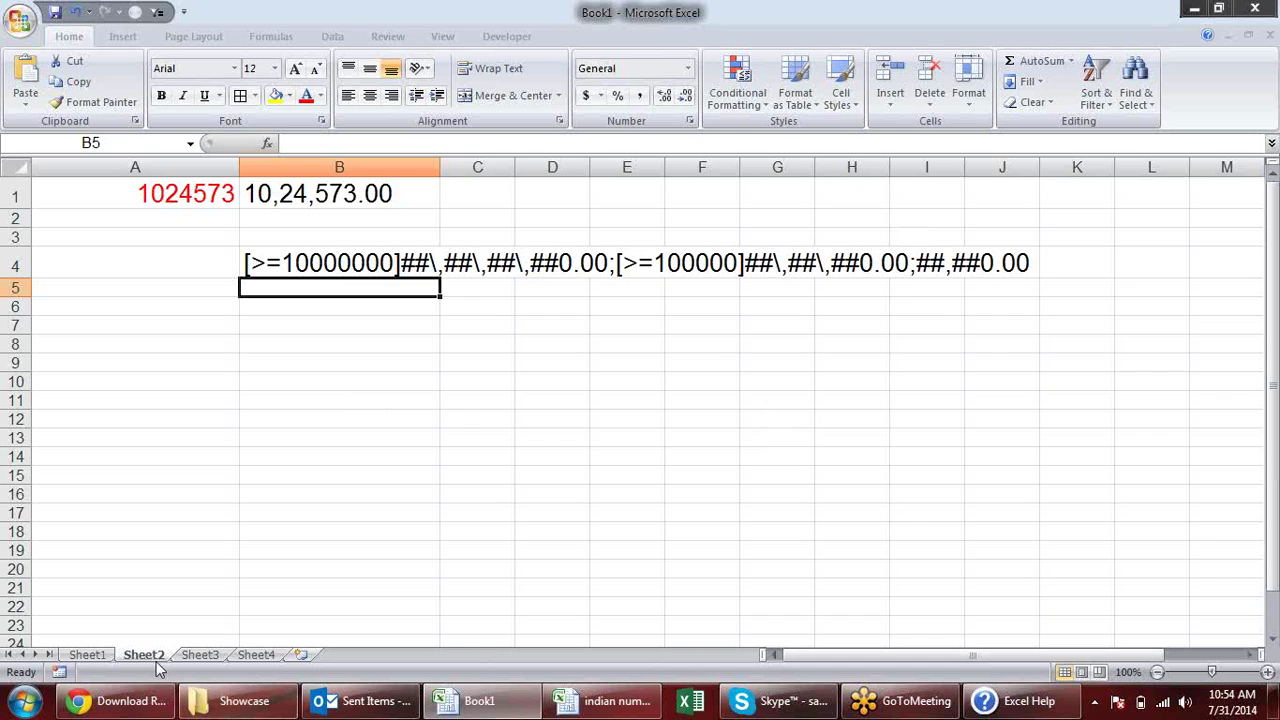
# Check Sheet1 and Sheet2 of Book1, then close the indian number format workbook, discarding its changes.
pyautogui.click(120, 652)
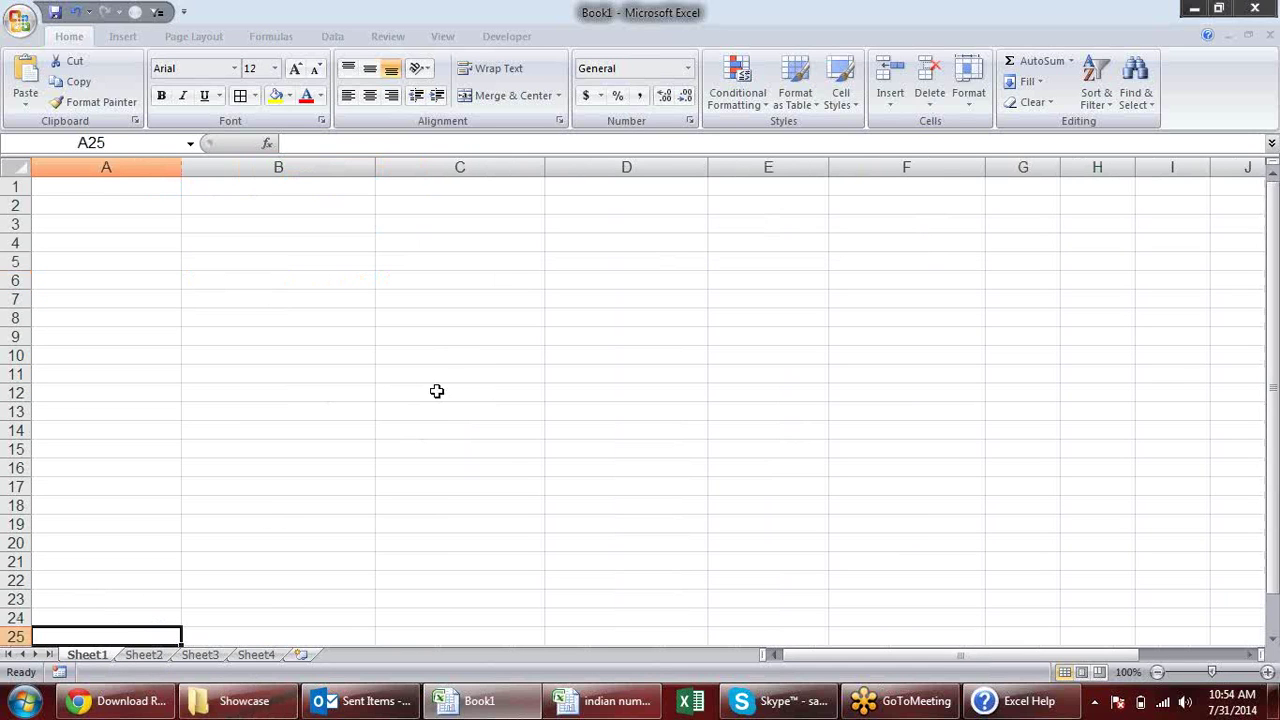
pyautogui.click(150, 655)
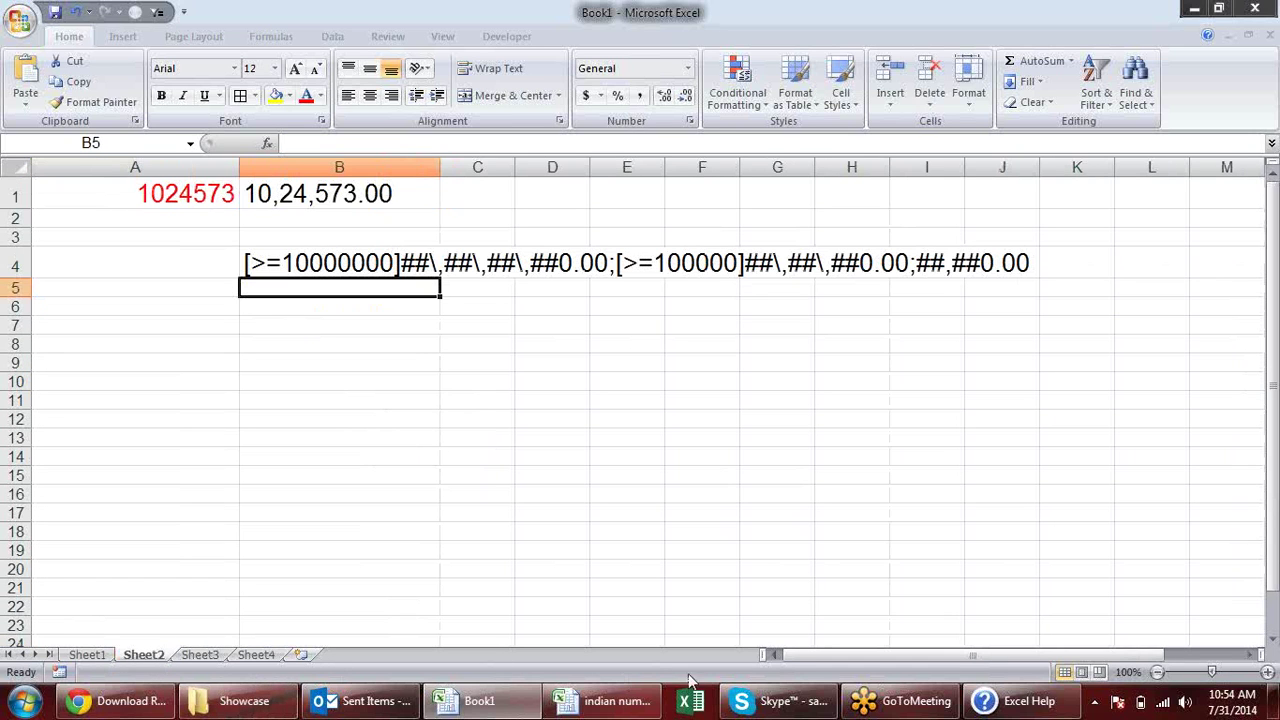
pyautogui.click(627, 700)
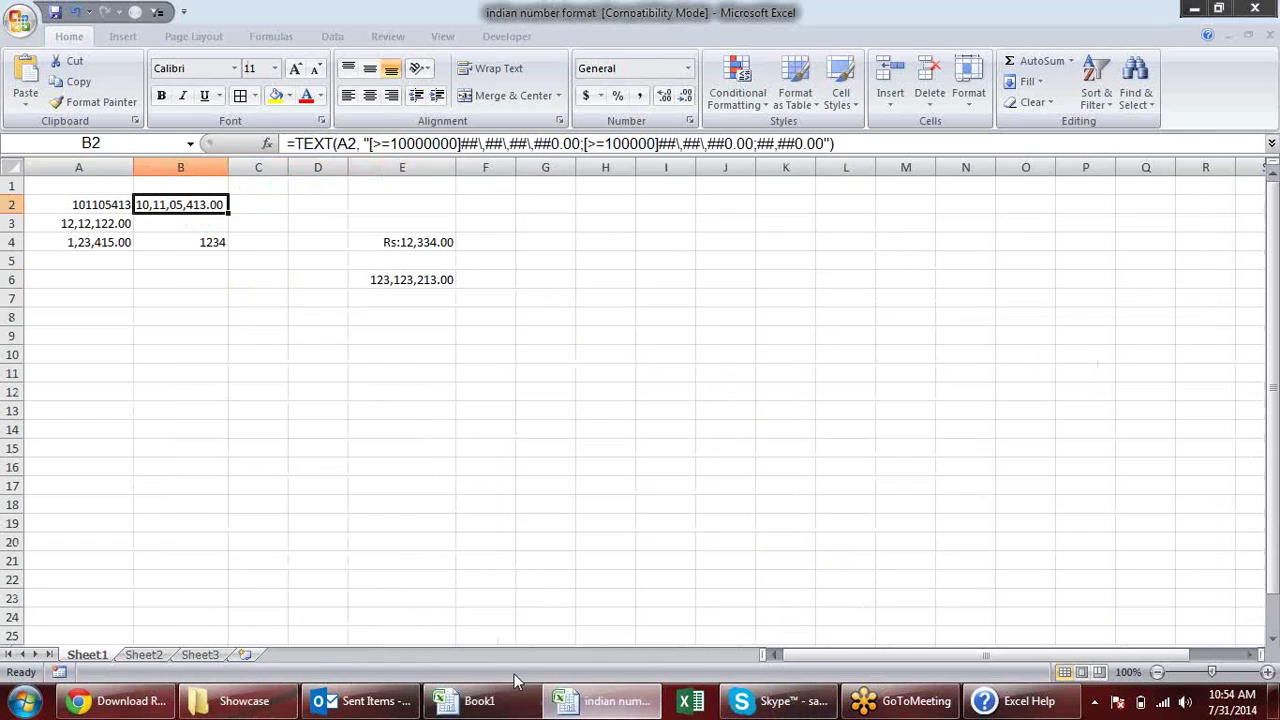
pyautogui.click(1253, 9)
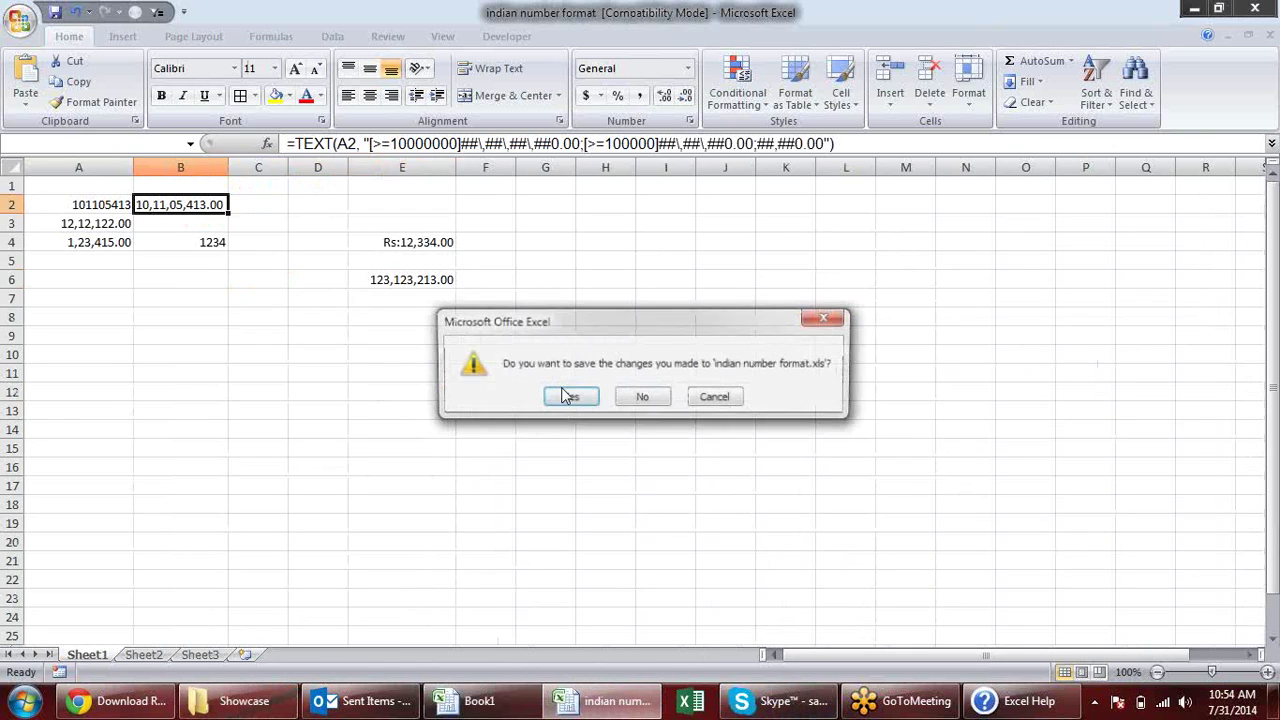
pyautogui.click(648, 397)
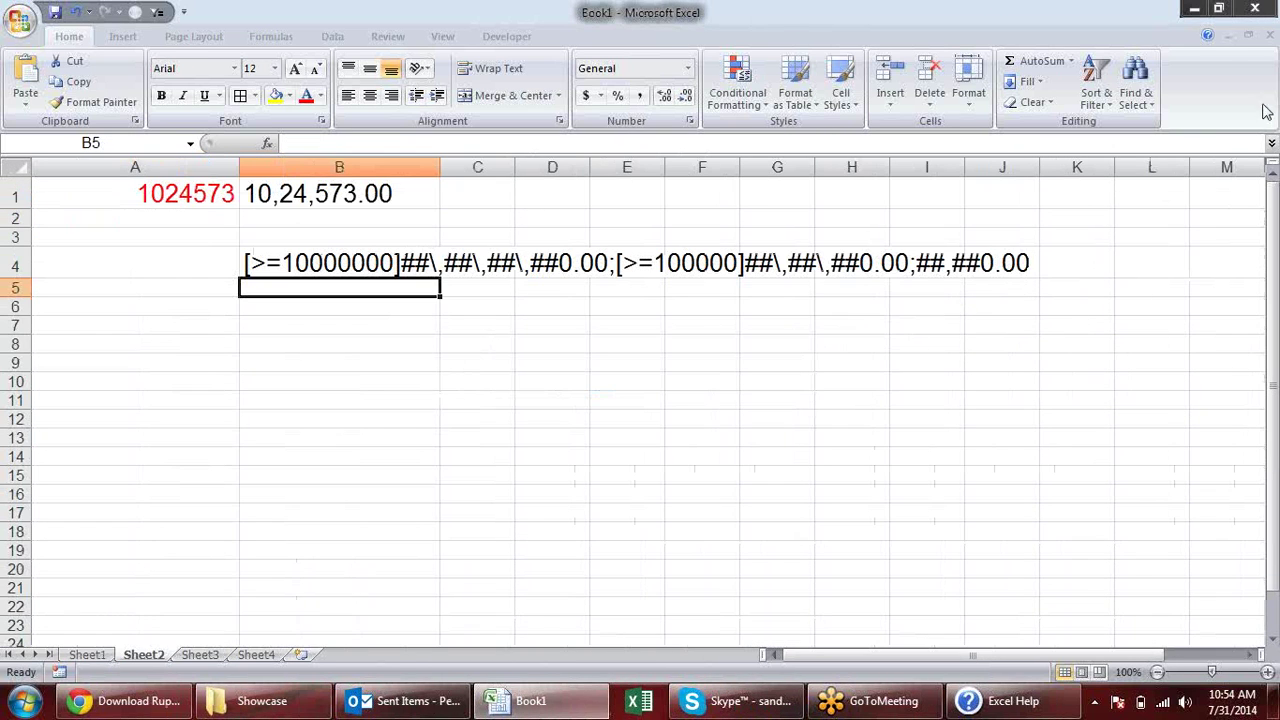